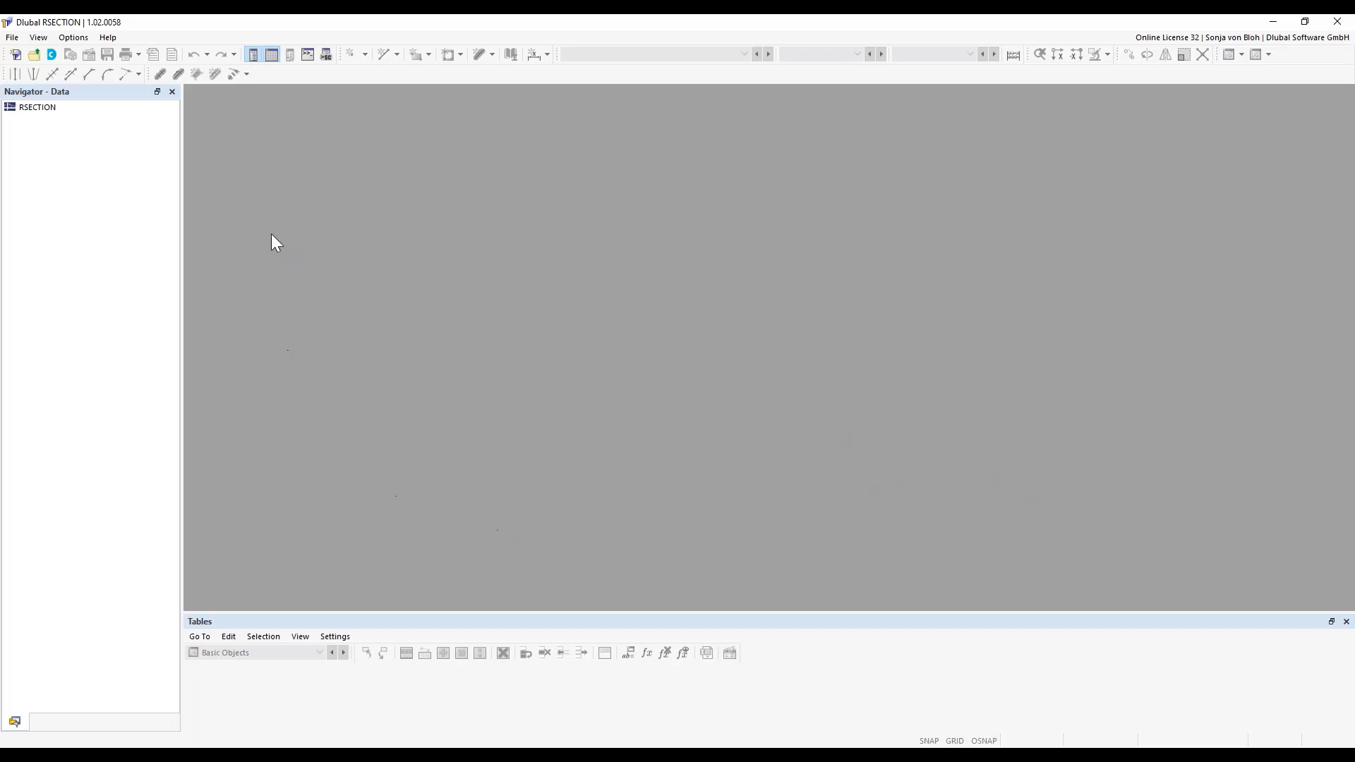
Start a DXF import and open Omega.dxf from the Hochregallager folder
{"action": "left_click", "coordinate": [13, 38]}
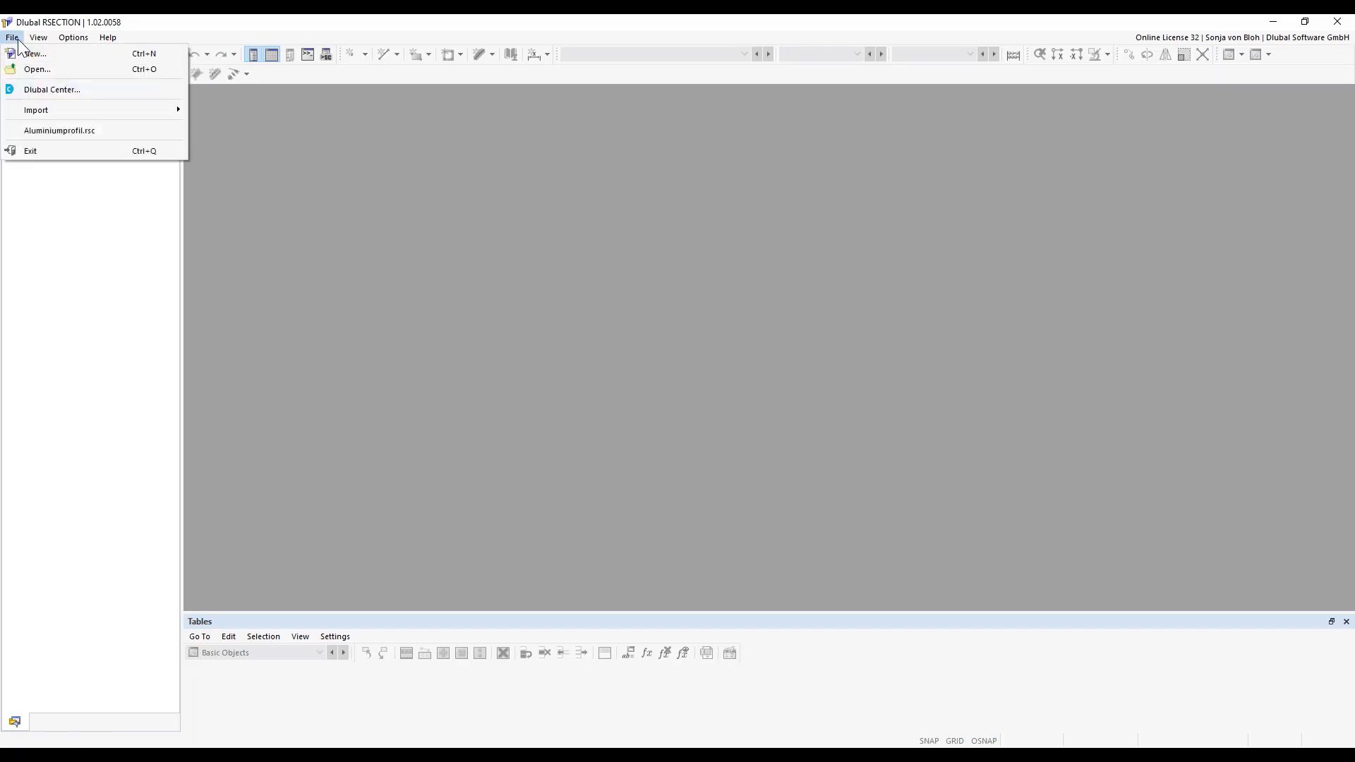
{"action": "mouse_move", "coordinate": [40, 115]}
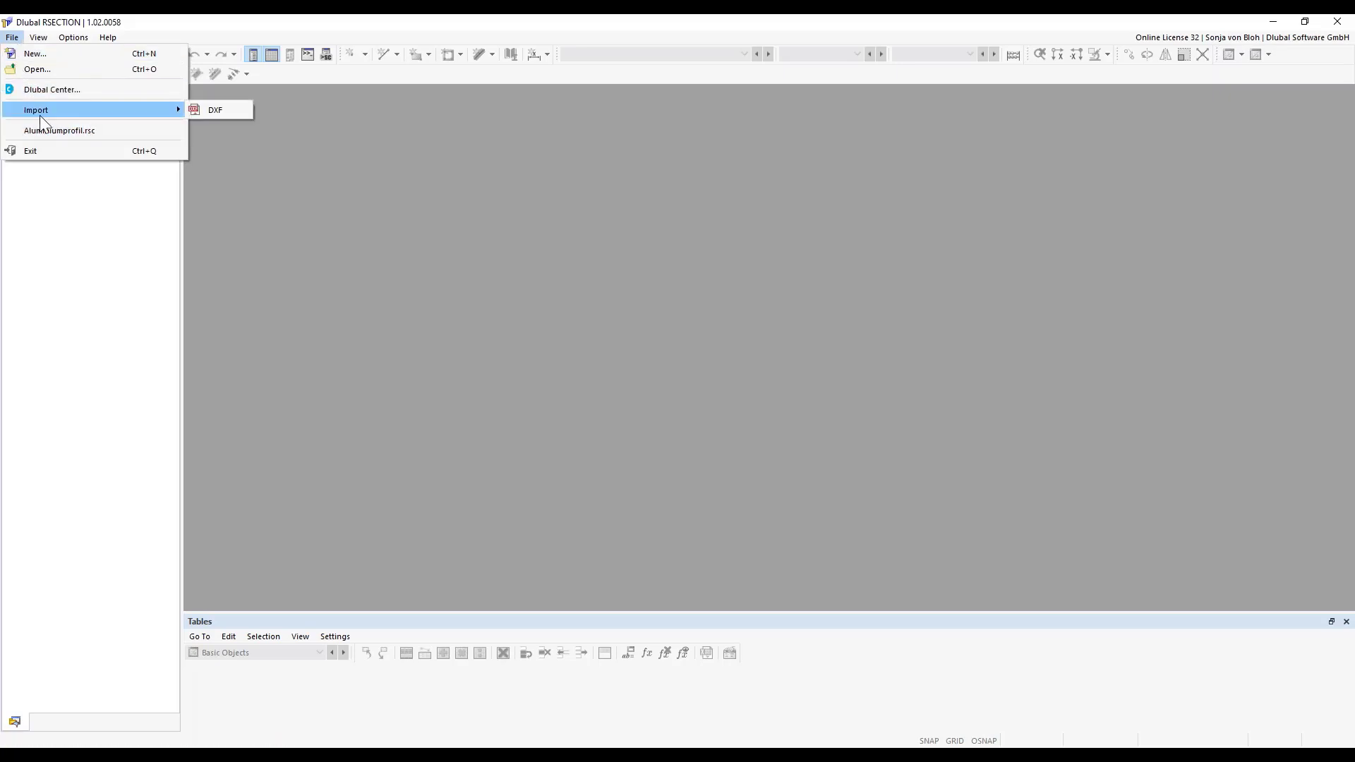
{"action": "left_click", "coordinate": [226, 112]}
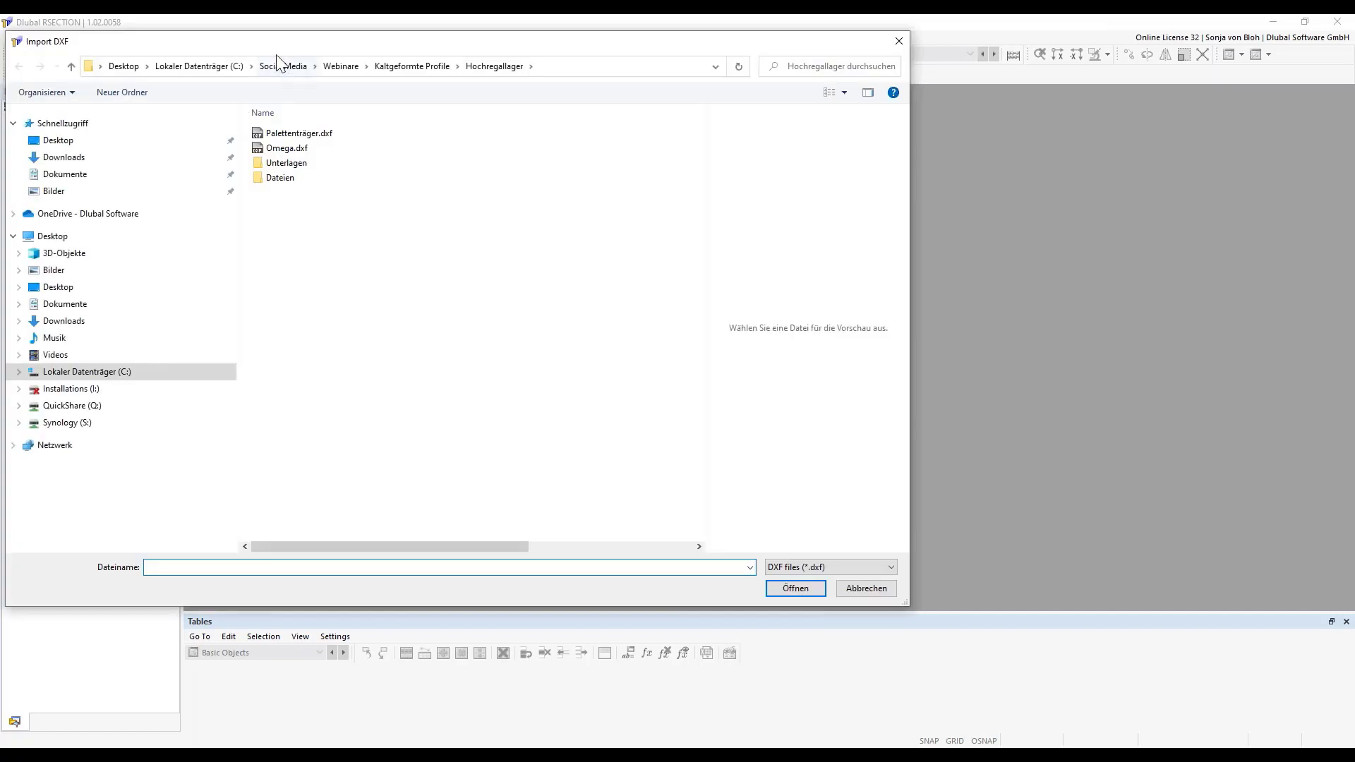
{"action": "left_click_drag", "start_coordinate": [278, 41], "coordinate": [474, 97]}
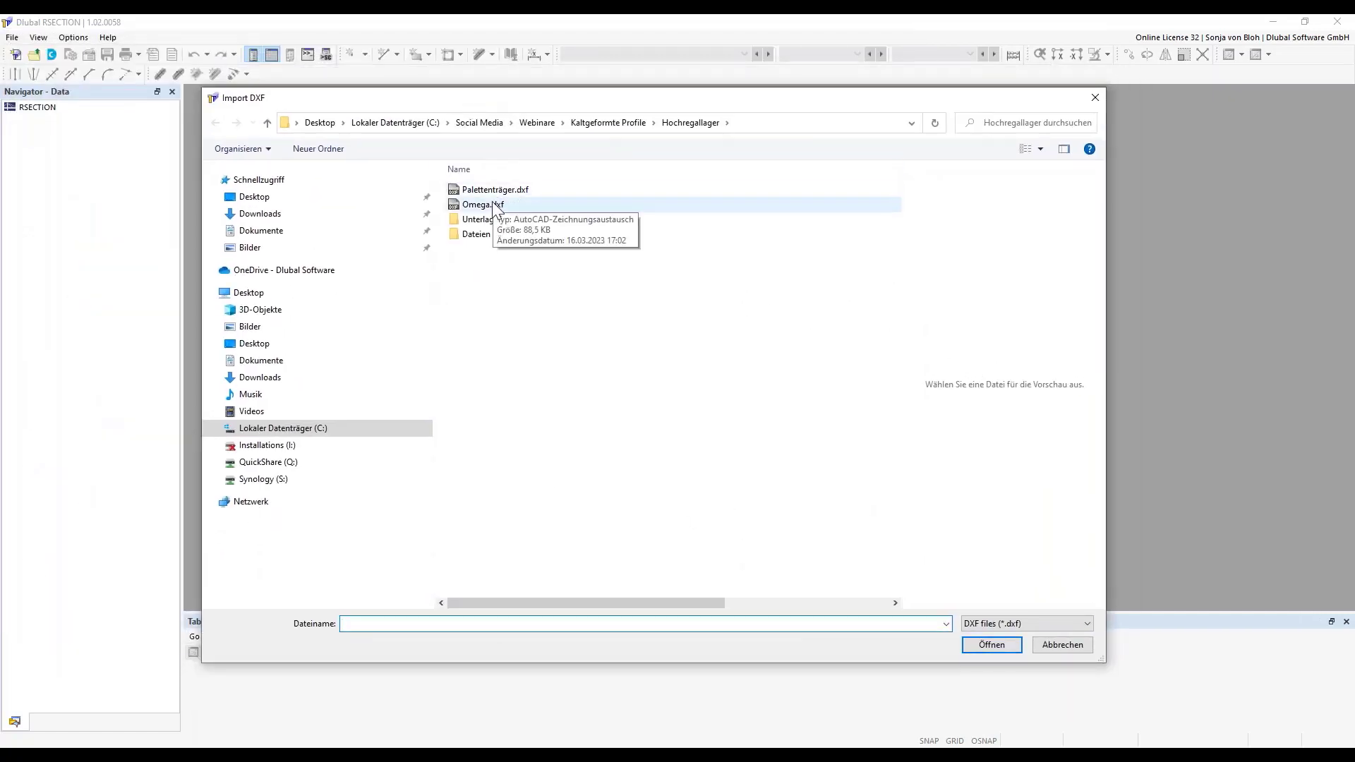
{"action": "left_click", "coordinate": [494, 205]}
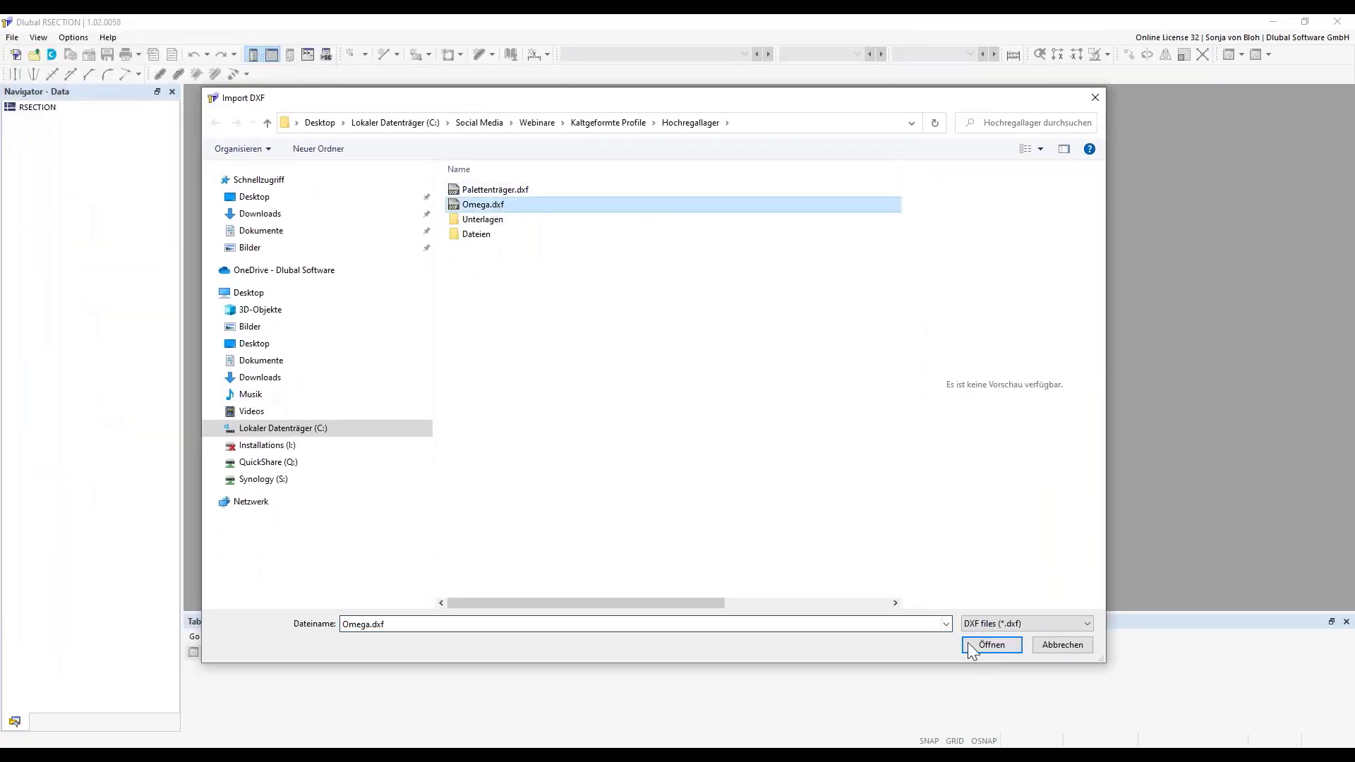
{"action": "left_click", "coordinate": [991, 645]}
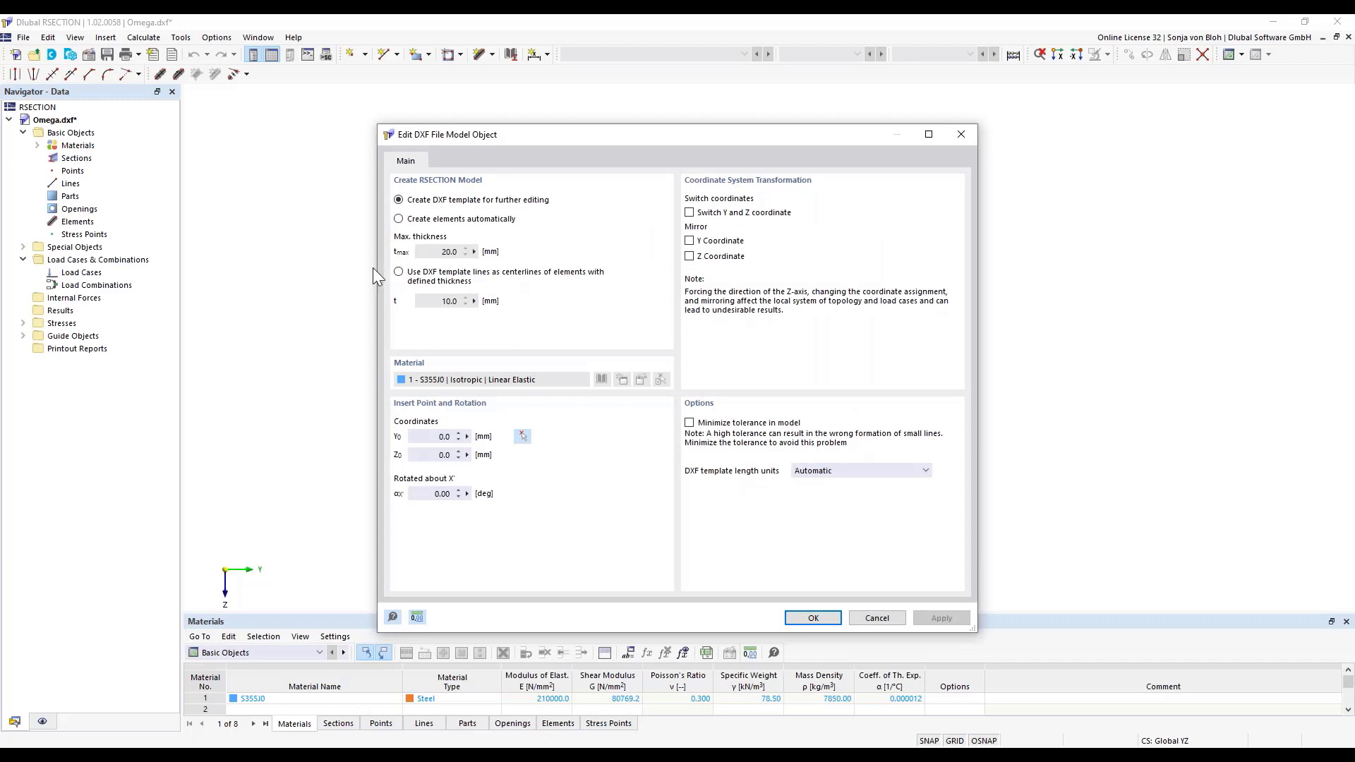
Set the import to use the DXF template lines as element centerlines with a thickness of 3.5 mm
{"action": "left_click", "coordinate": [399, 273]}
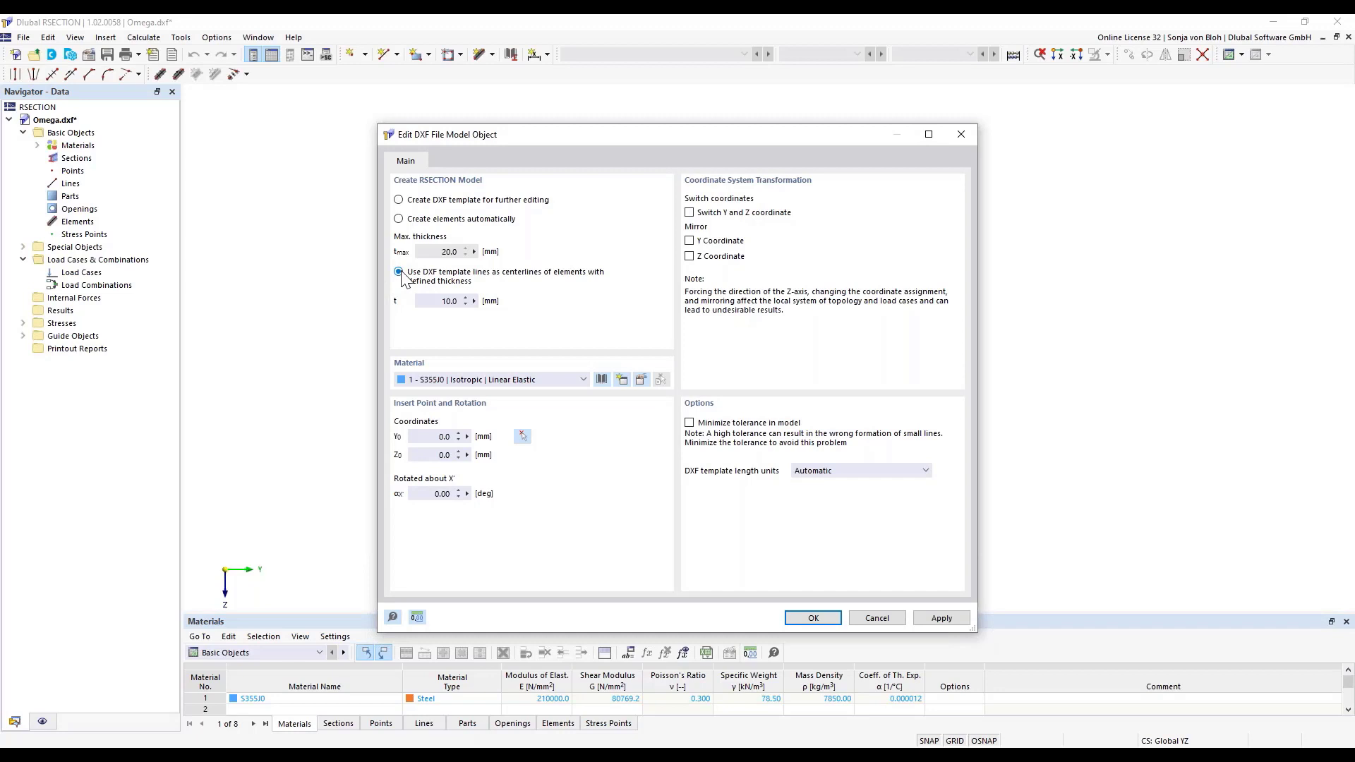
{"action": "double_click", "coordinate": [441, 302]}
{"action": "type", "text": "3,5"}
Look at the S355J0 material's properties and the material library, leaving both without making changes
{"action": "left_click", "coordinate": [642, 380]}
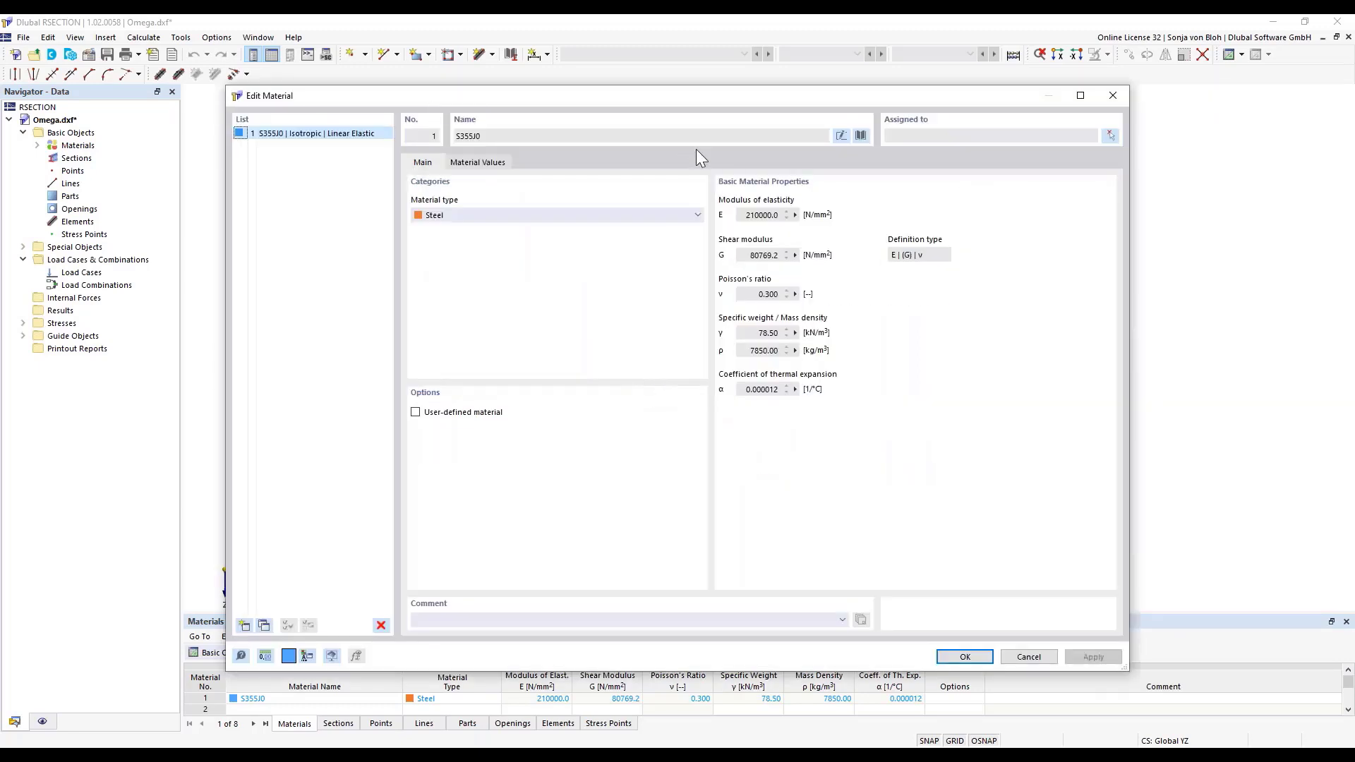
{"action": "left_click", "coordinate": [861, 135]}
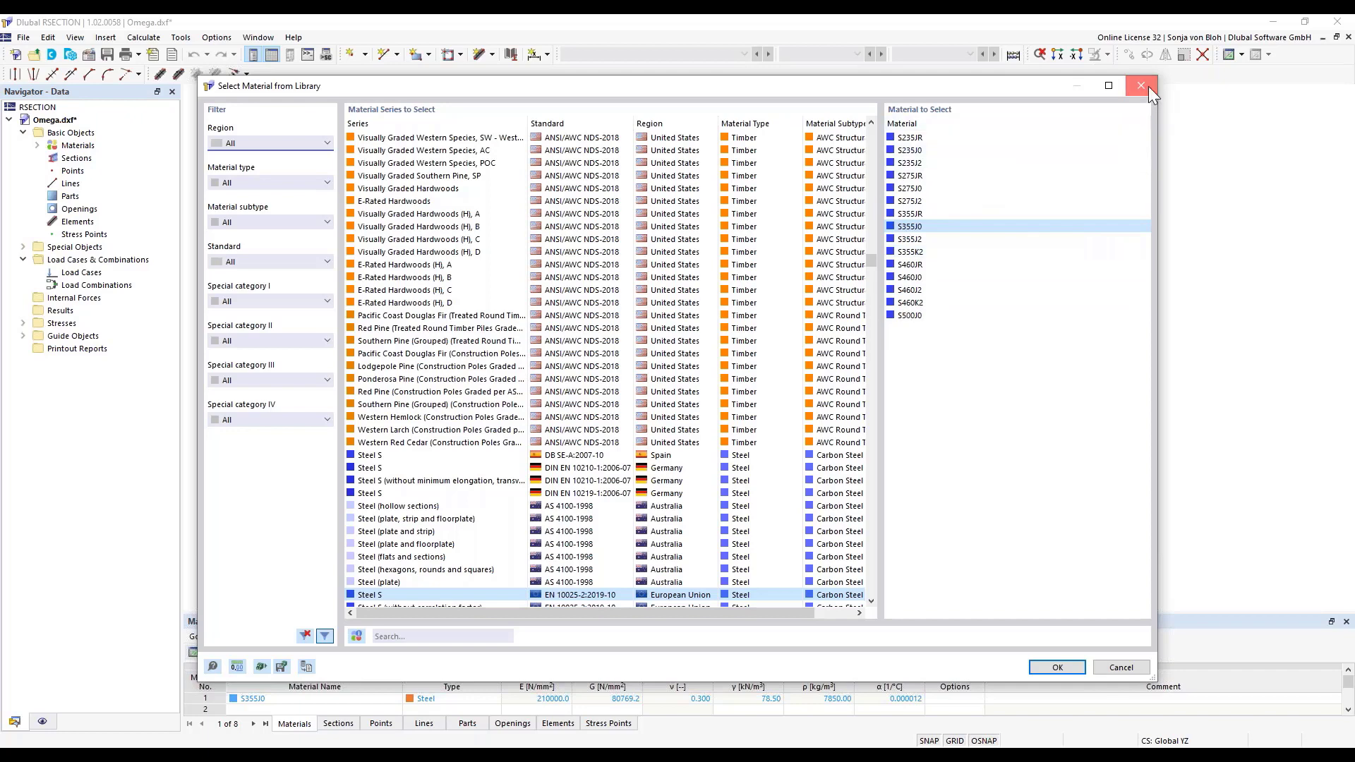
{"action": "left_click", "coordinate": [1141, 86]}
{"action": "left_click", "coordinate": [1028, 657]}
Run the DXF import with the chosen settings and close the import log
{"action": "left_click", "coordinate": [812, 616]}
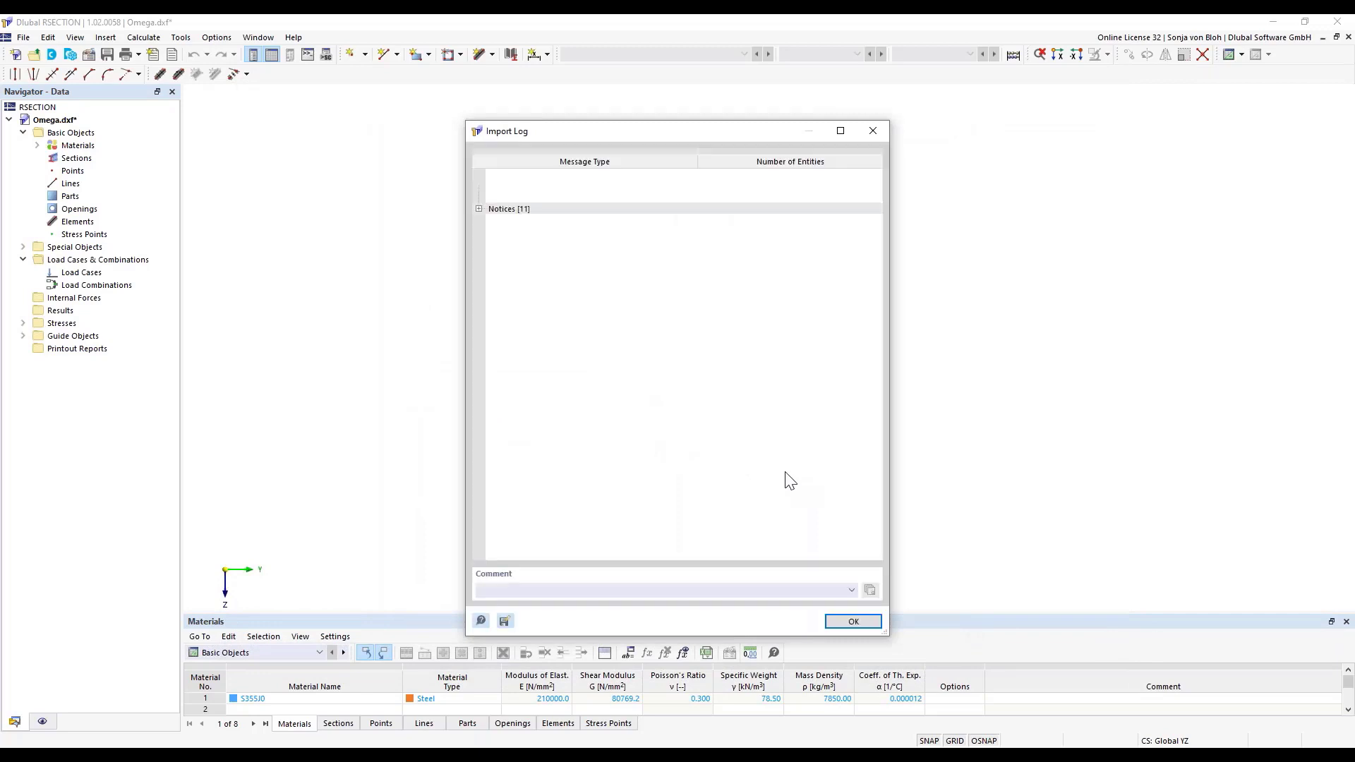
{"action": "left_click", "coordinate": [853, 621]}
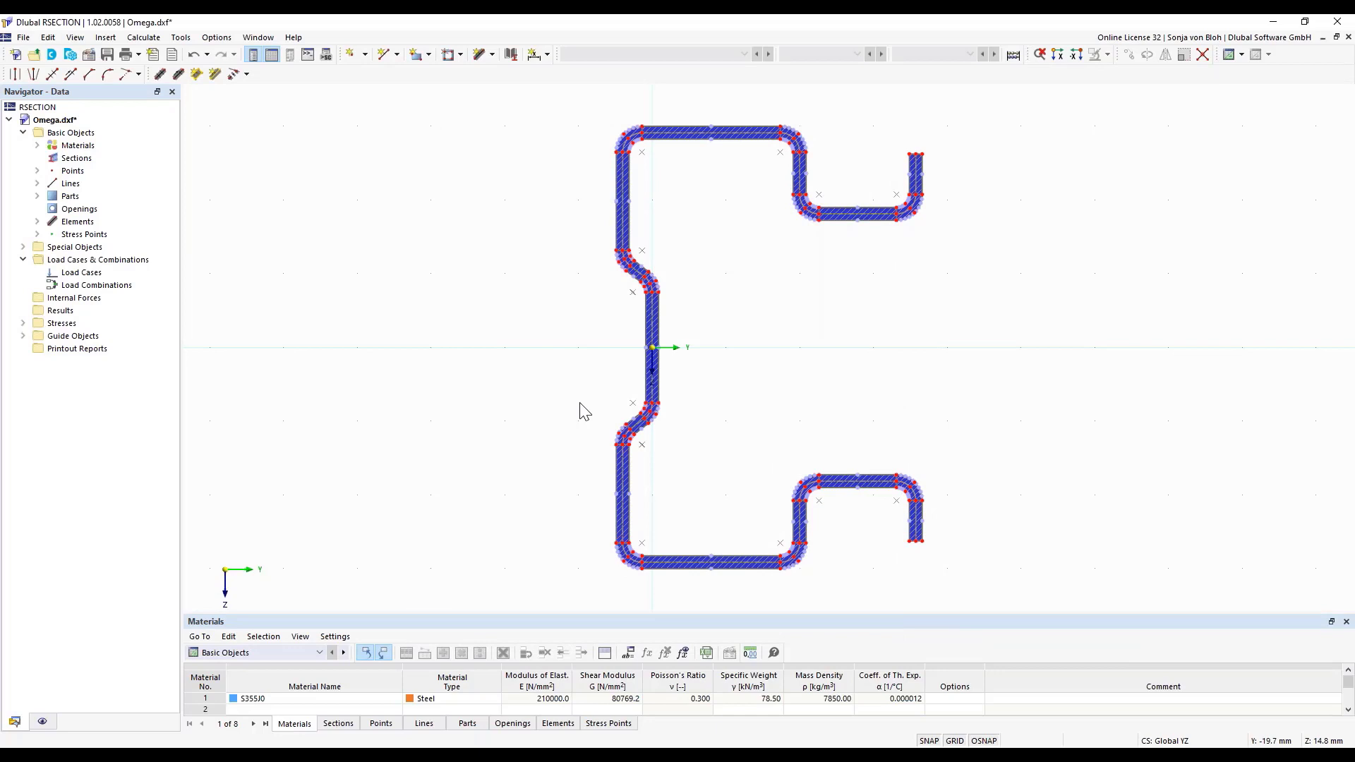
Inspect the imported part and the first four arc elements, highlighting them in the section drawing
{"action": "left_click", "coordinate": [38, 196]}
{"action": "left_click", "coordinate": [106, 209]}
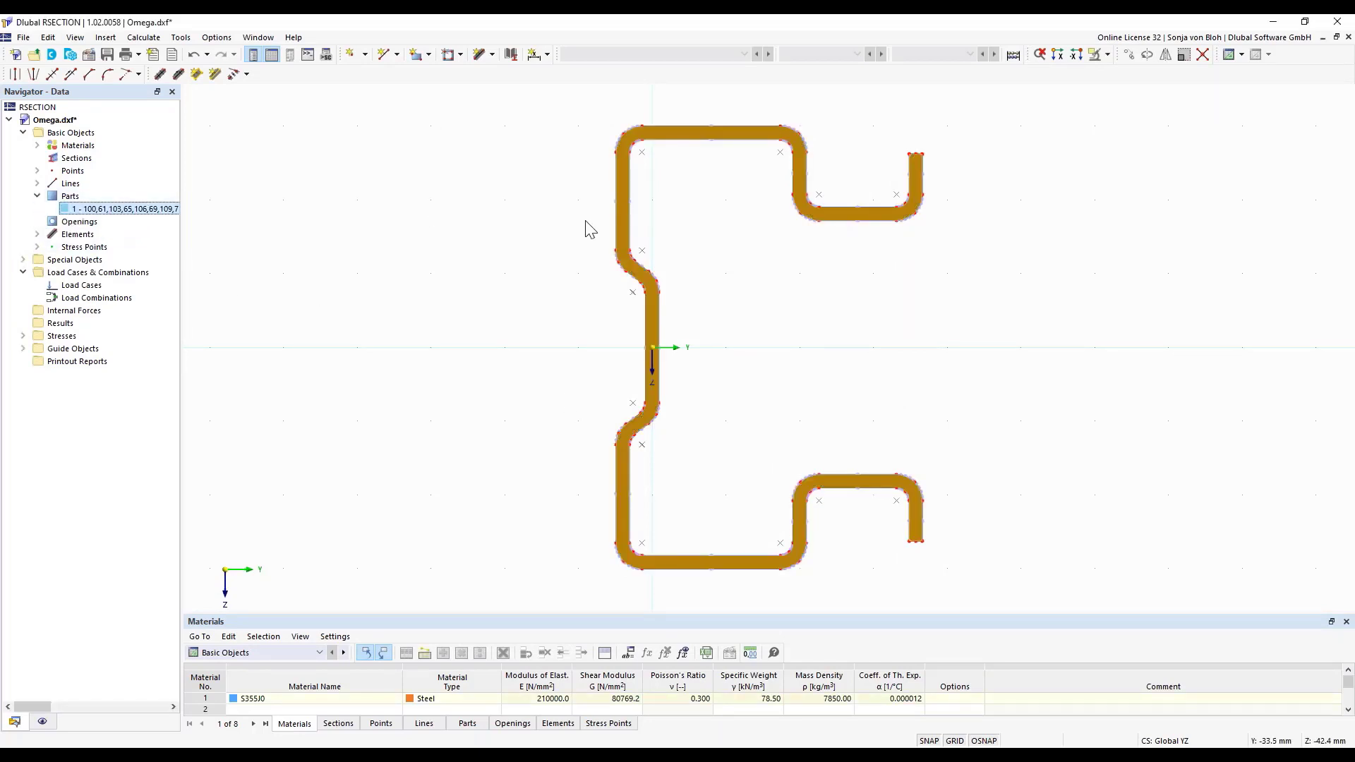
{"action": "left_click", "coordinate": [302, 261]}
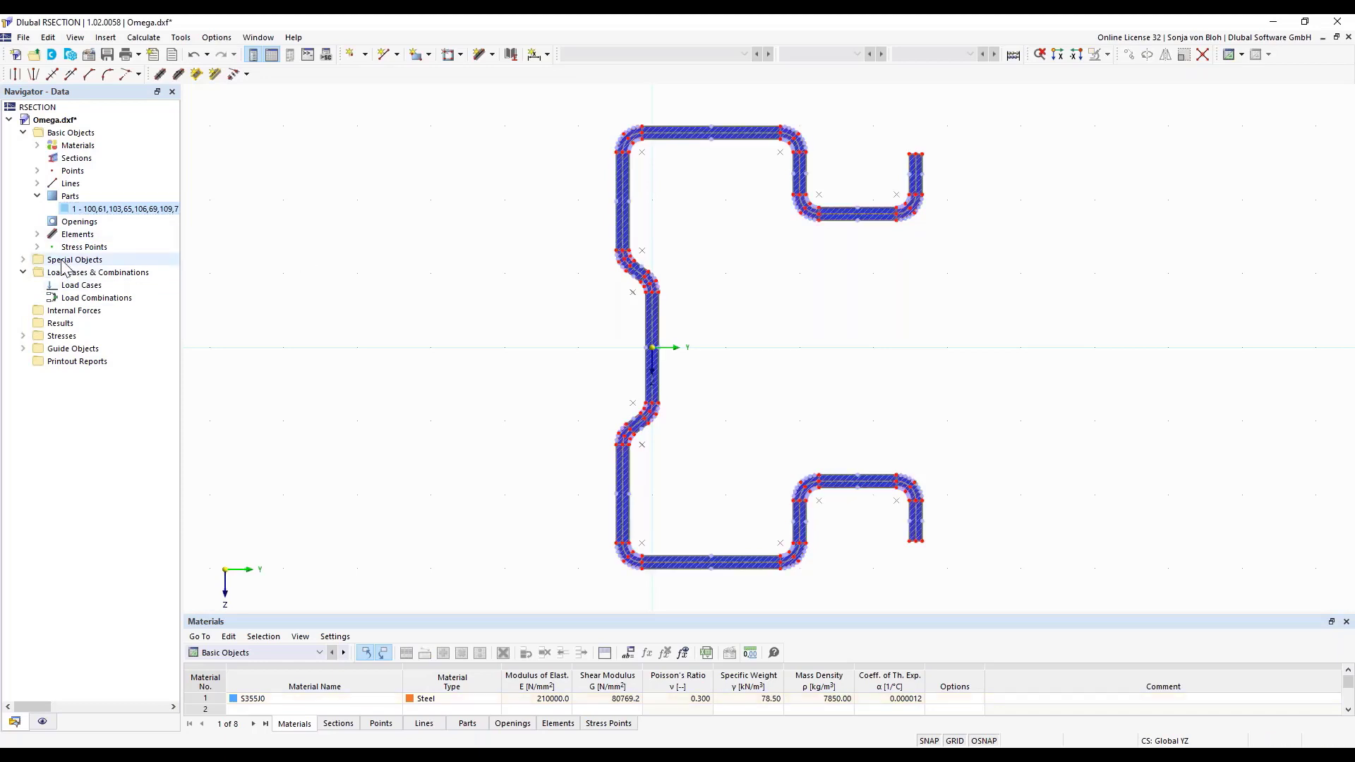
{"action": "left_click", "coordinate": [37, 234]}
{"action": "left_click", "coordinate": [92, 249]}
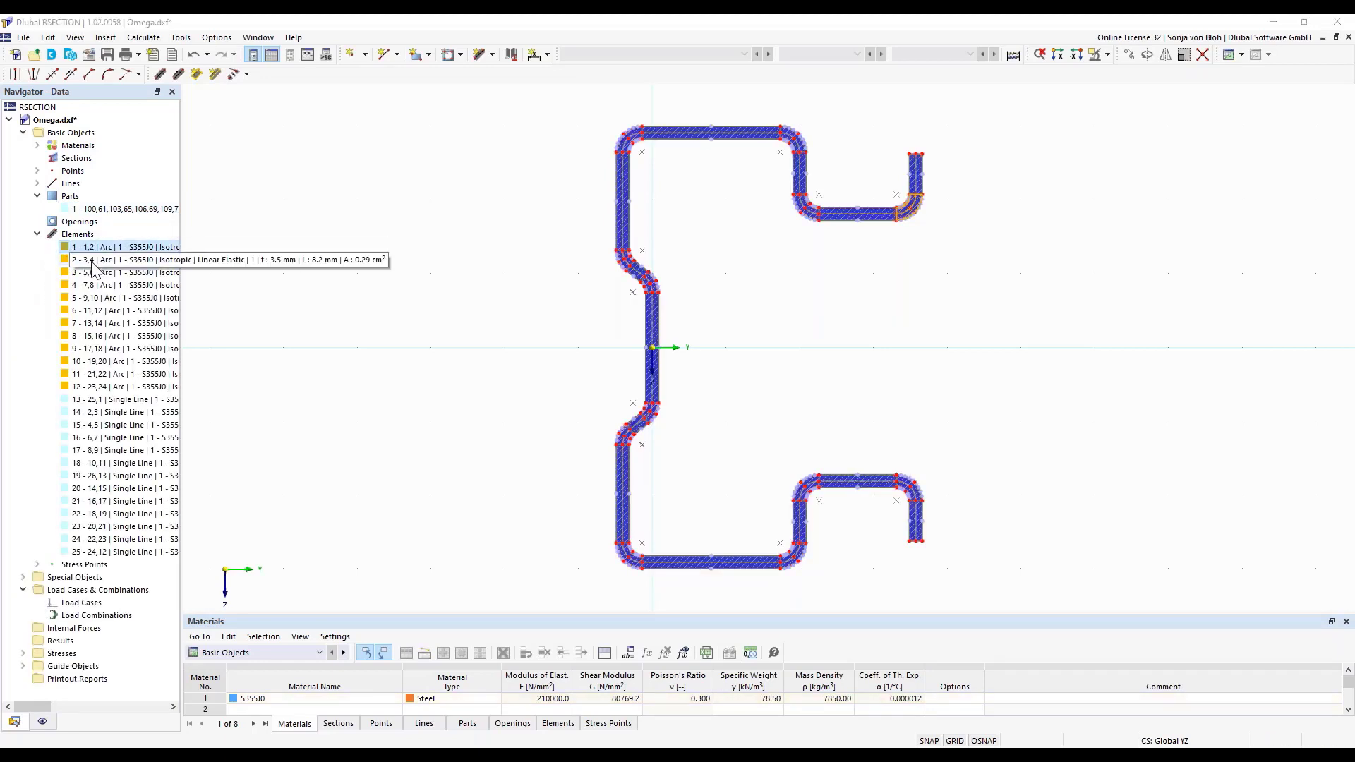
{"action": "left_click", "coordinate": [91, 262]}
{"action": "left_click", "coordinate": [92, 272]}
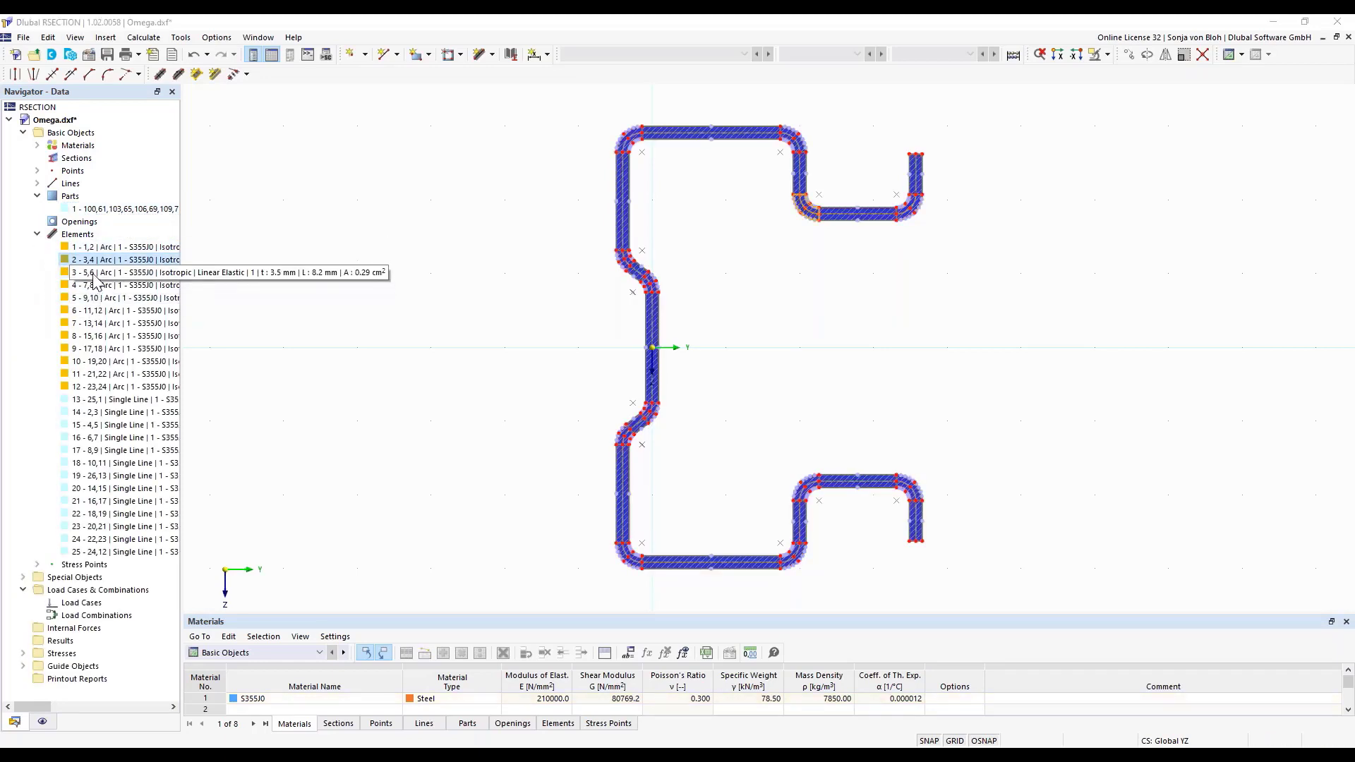
{"action": "left_click", "coordinate": [92, 286]}
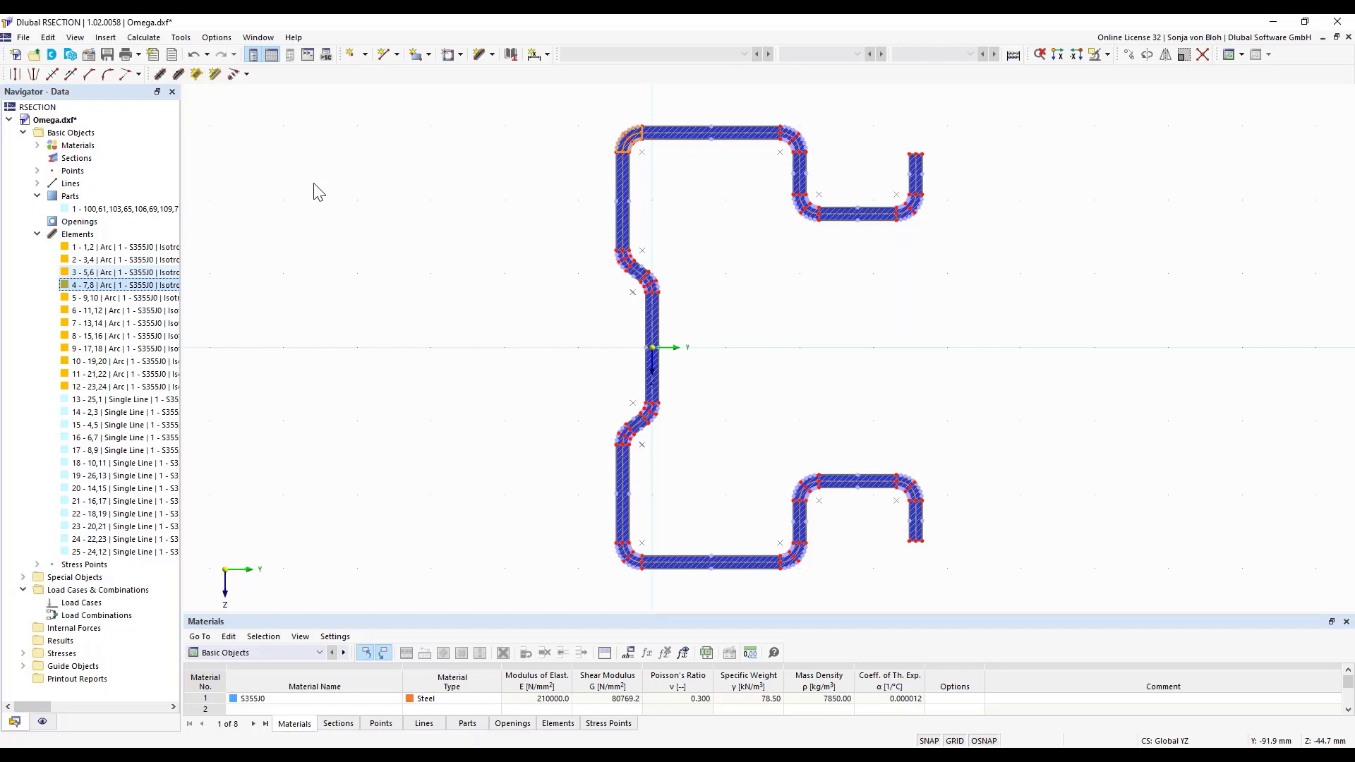
In the model's base data, set the analysis method to Thin-Walled Analysis and the manufacturing type to Cold formed
{"action": "right_click", "coordinate": [82, 135]}
{"action": "left_click", "coordinate": [127, 144]}
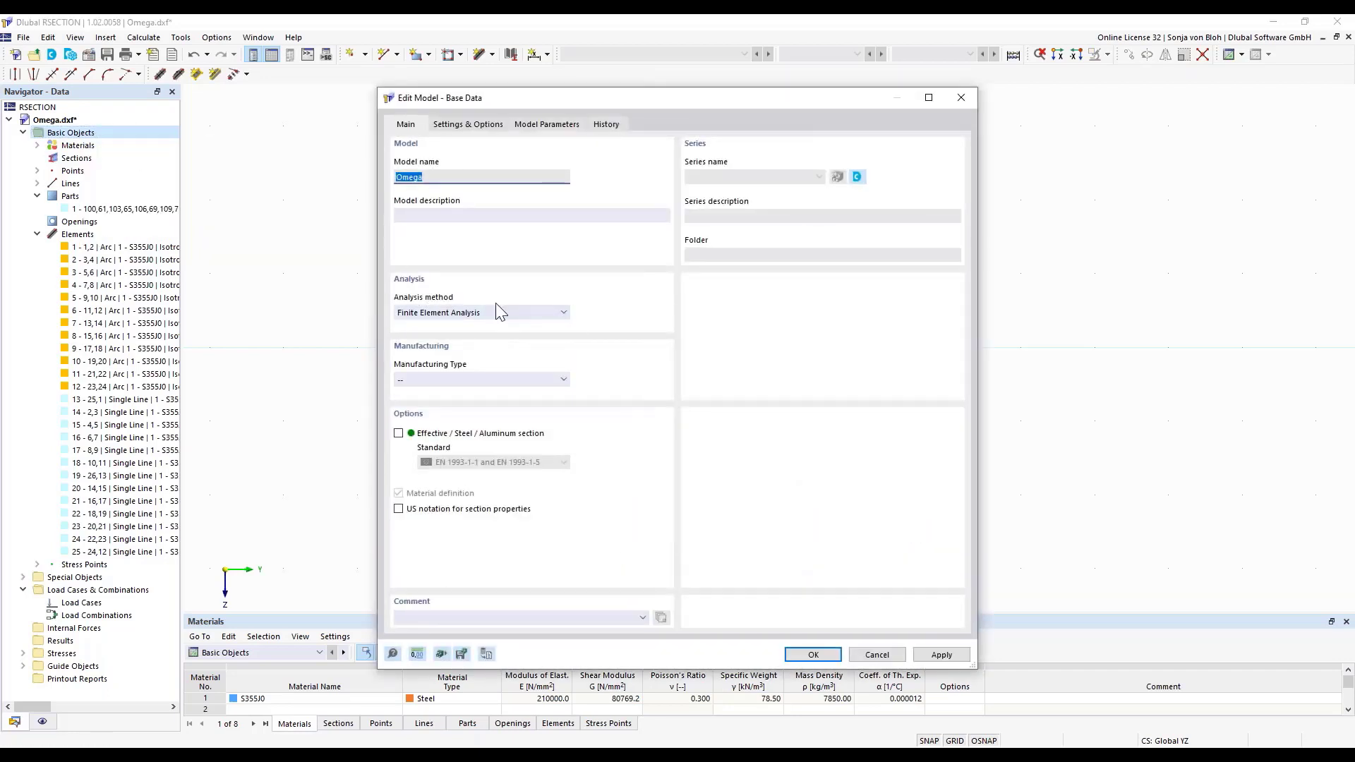
{"action": "left_click", "coordinate": [562, 312]}
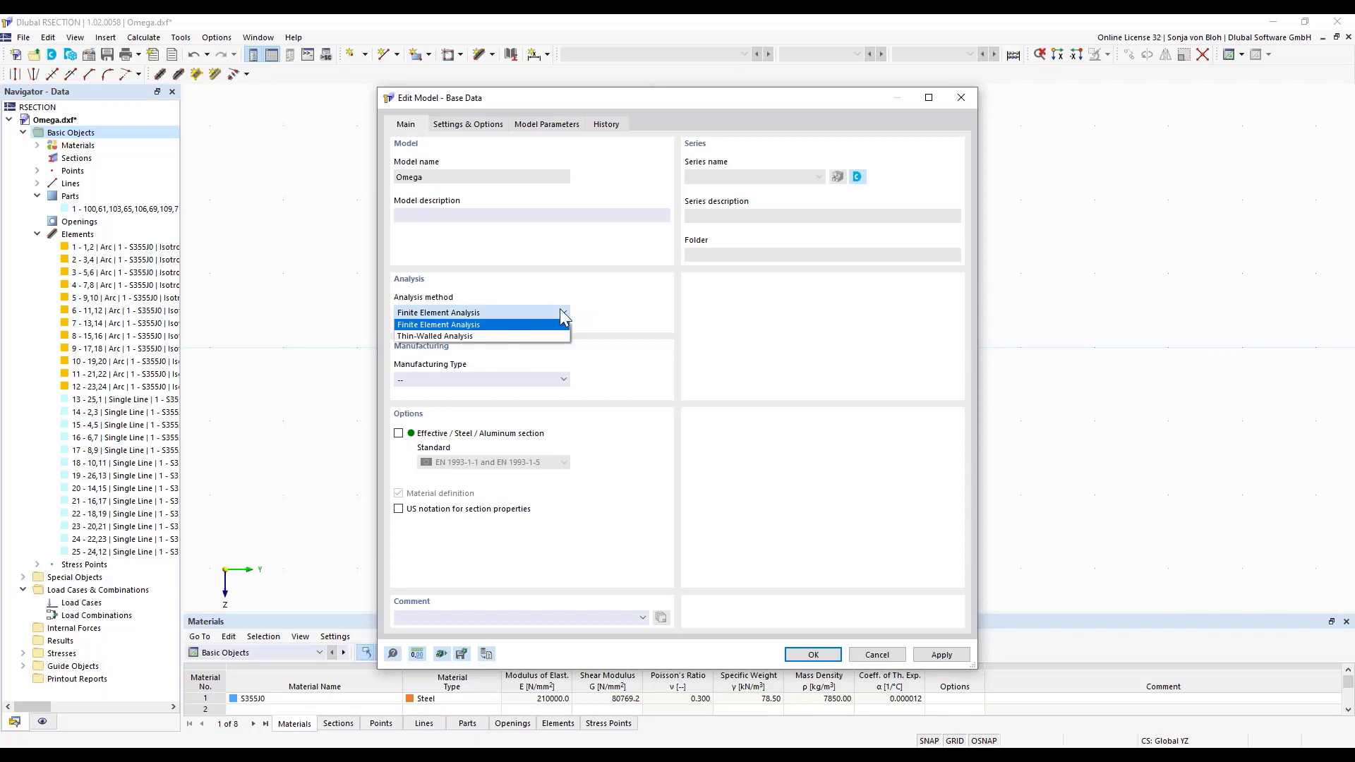
{"action": "left_click", "coordinate": [505, 336]}
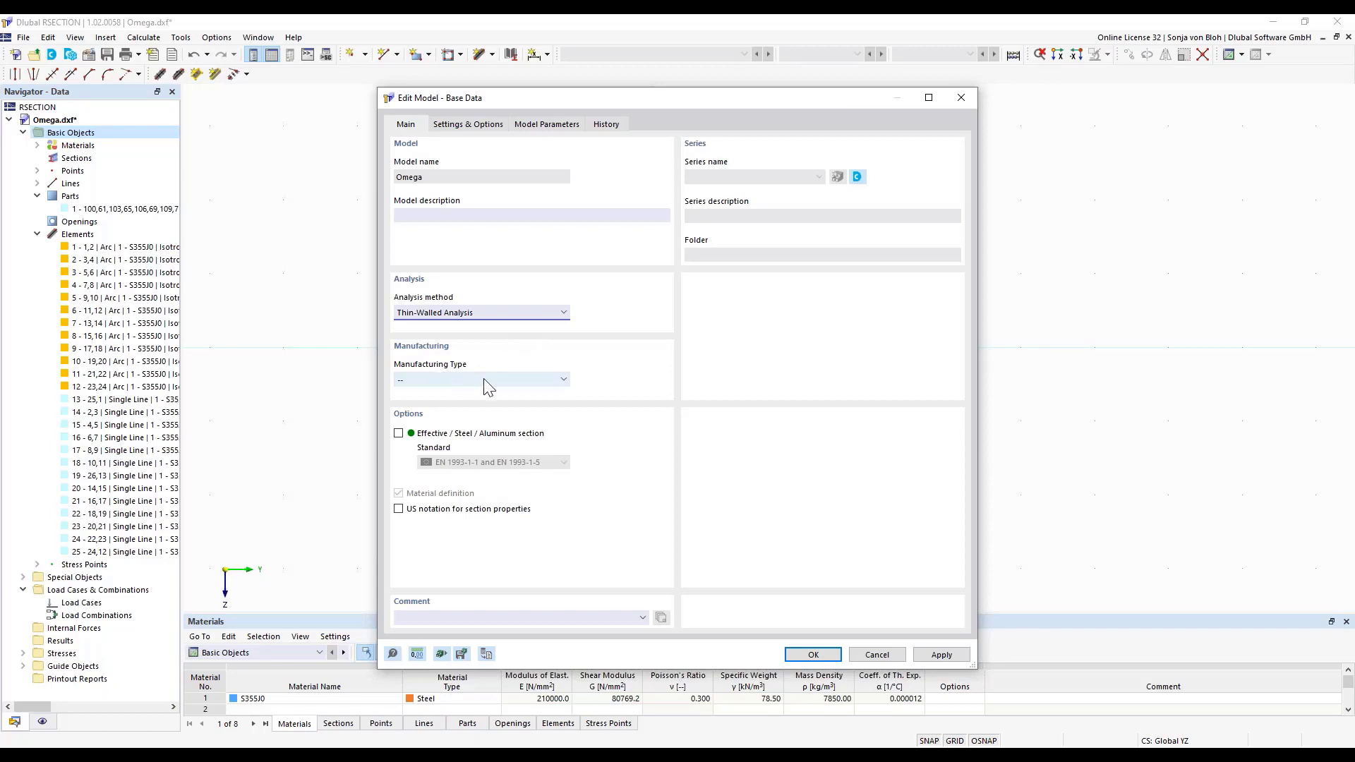
{"action": "left_click", "coordinate": [562, 379]}
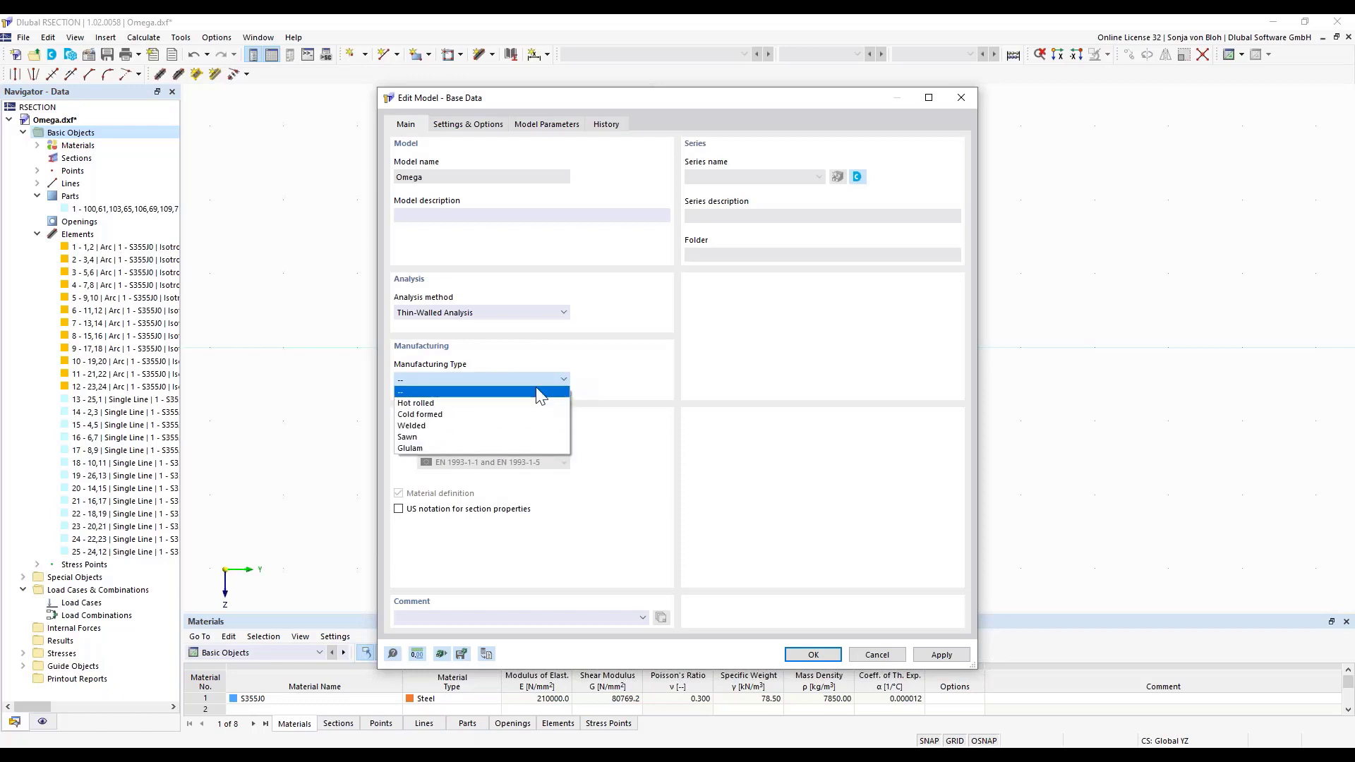
{"action": "left_click", "coordinate": [490, 414]}
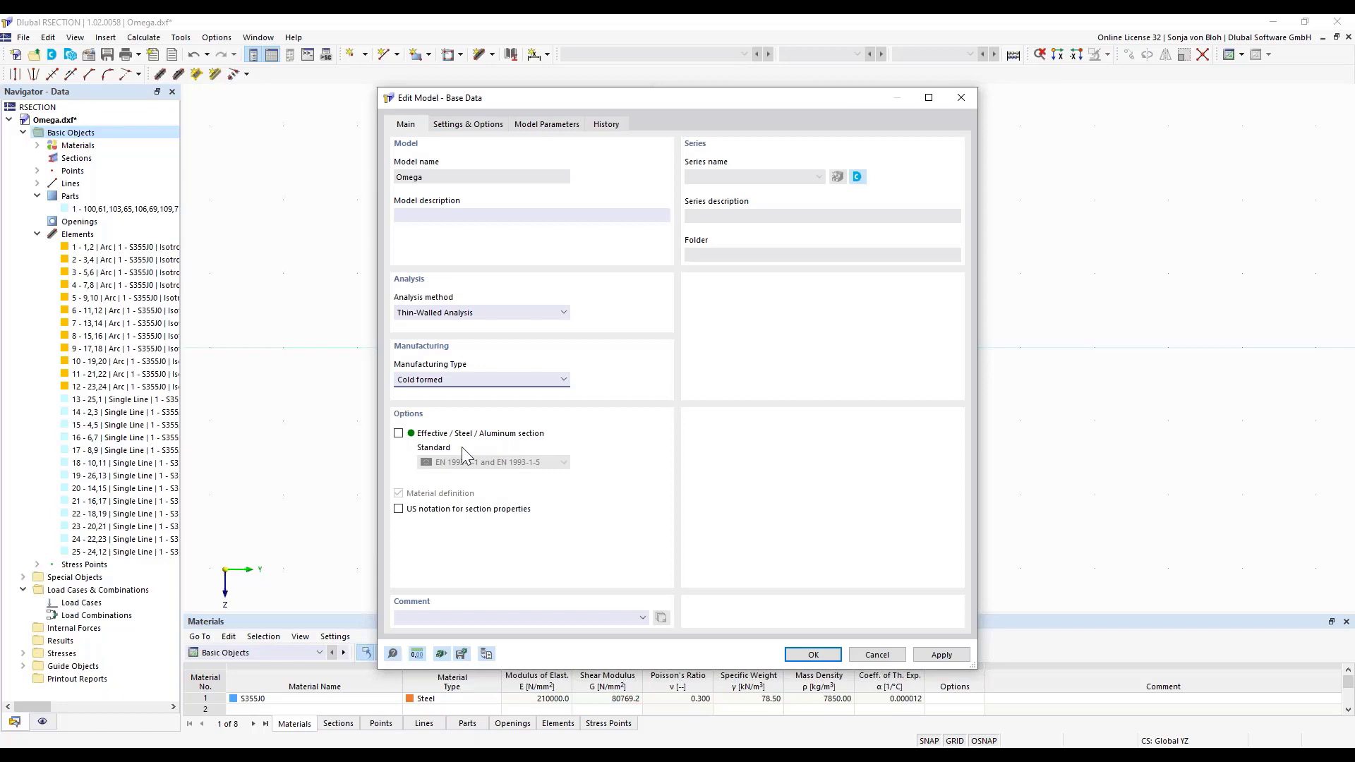
Activate the effective steel/aluminum section option with standard EN 1993-1-3 (Cold Formed) and accept the base data
{"action": "left_click", "coordinate": [401, 434]}
{"action": "mouse_move", "coordinate": [503, 499]}
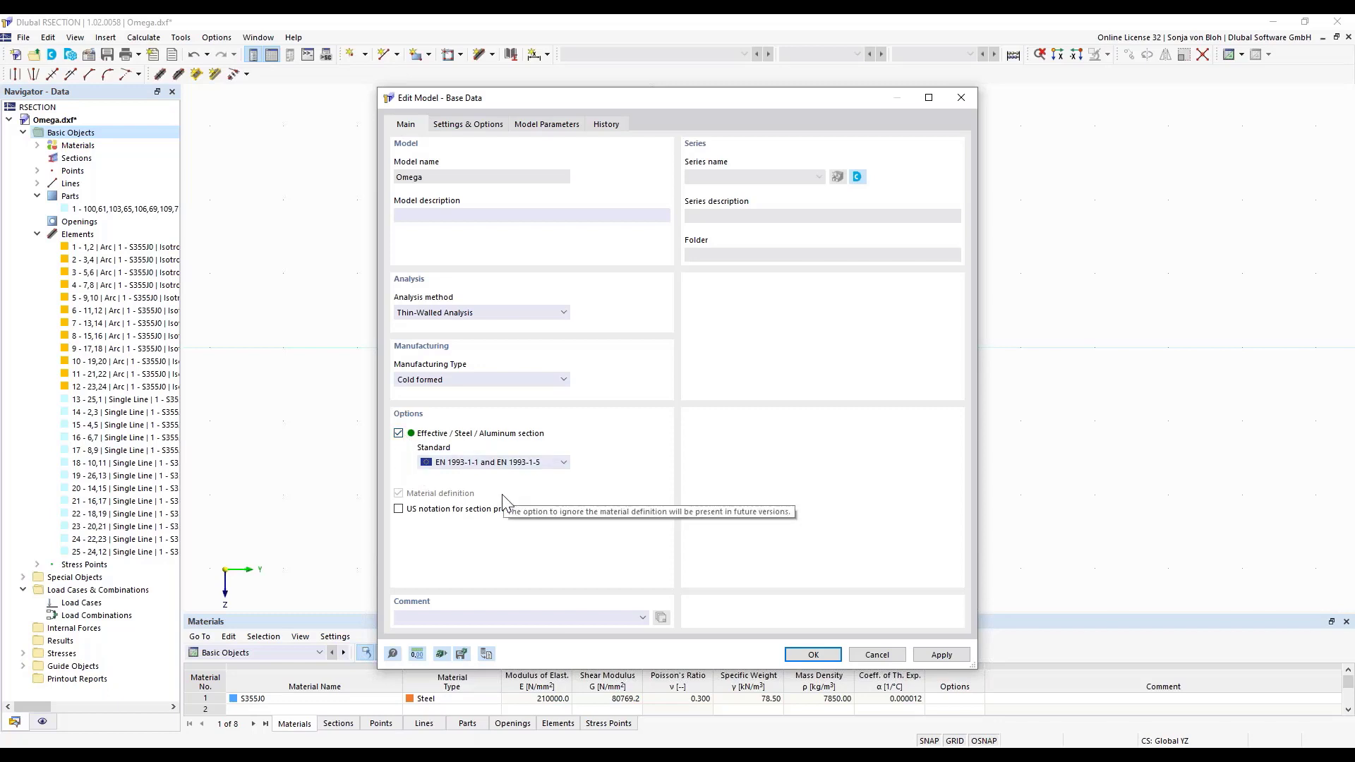
{"action": "left_click", "coordinate": [557, 463]}
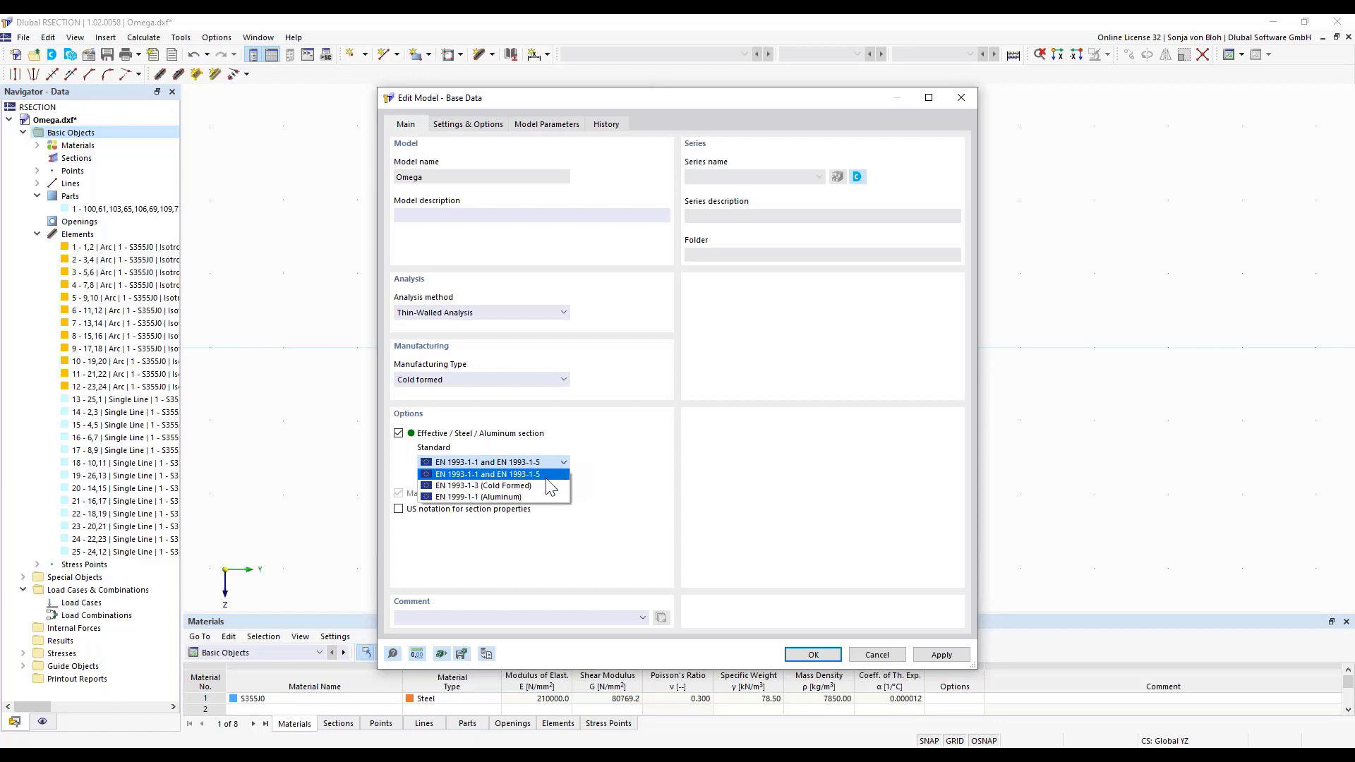
{"action": "left_click", "coordinate": [540, 485]}
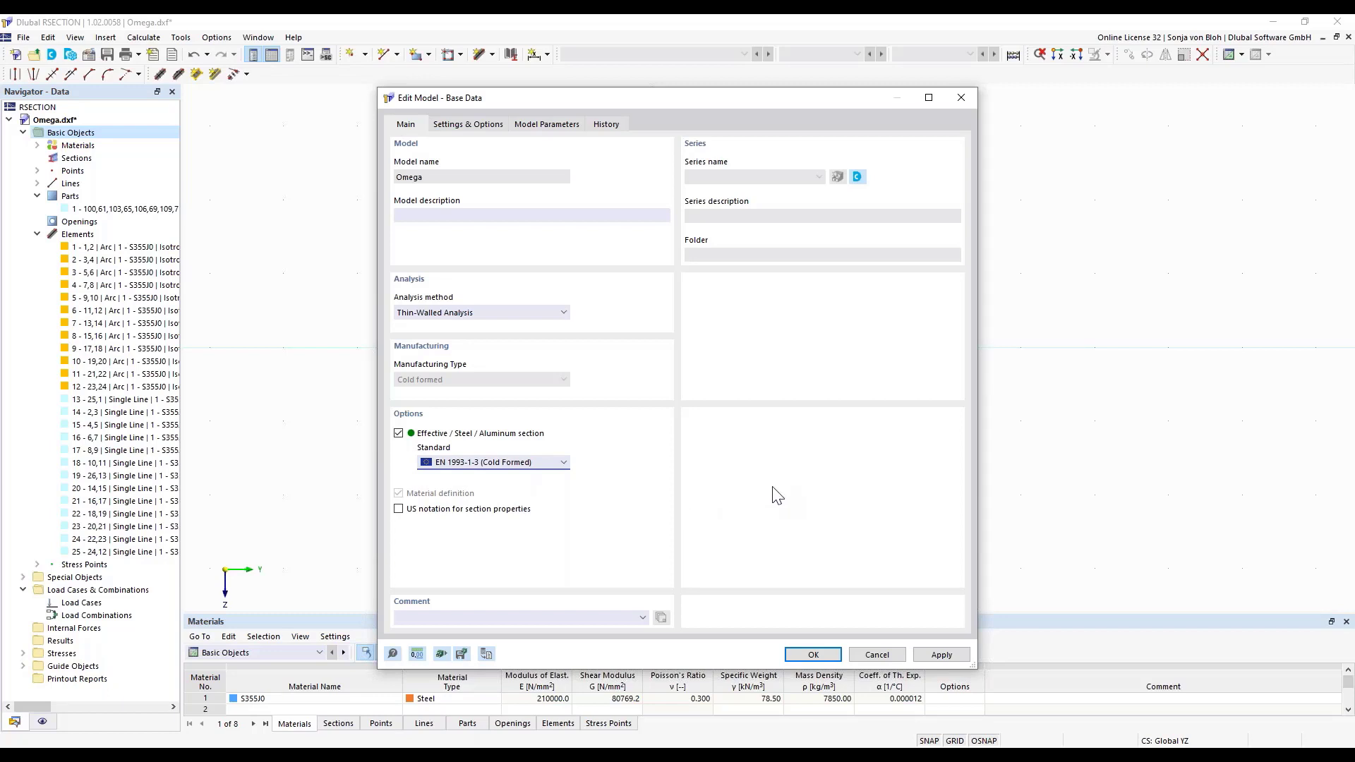
{"action": "left_click", "coordinate": [813, 655]}
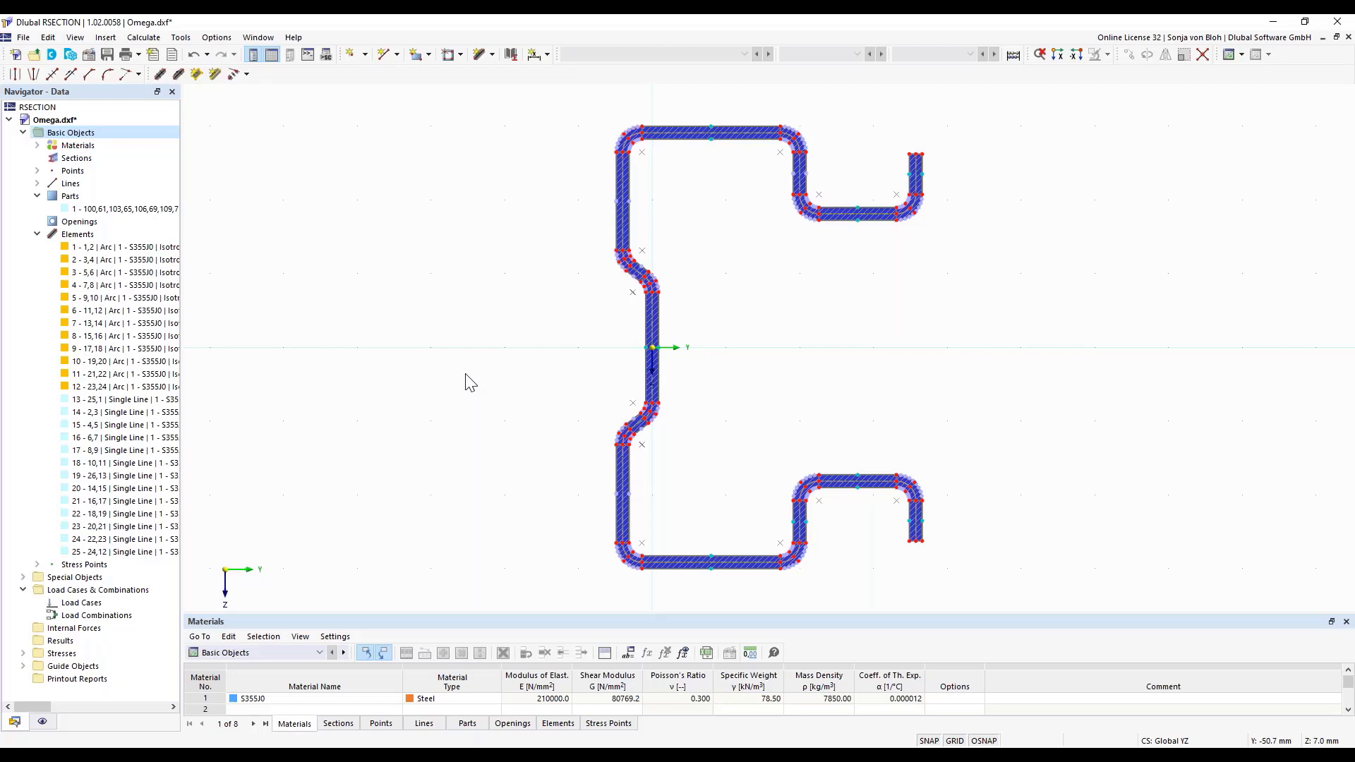
Calculate the section and turn on the display of subpanels
{"action": "left_click", "coordinate": [150, 39]}
{"action": "left_click", "coordinate": [153, 55]}
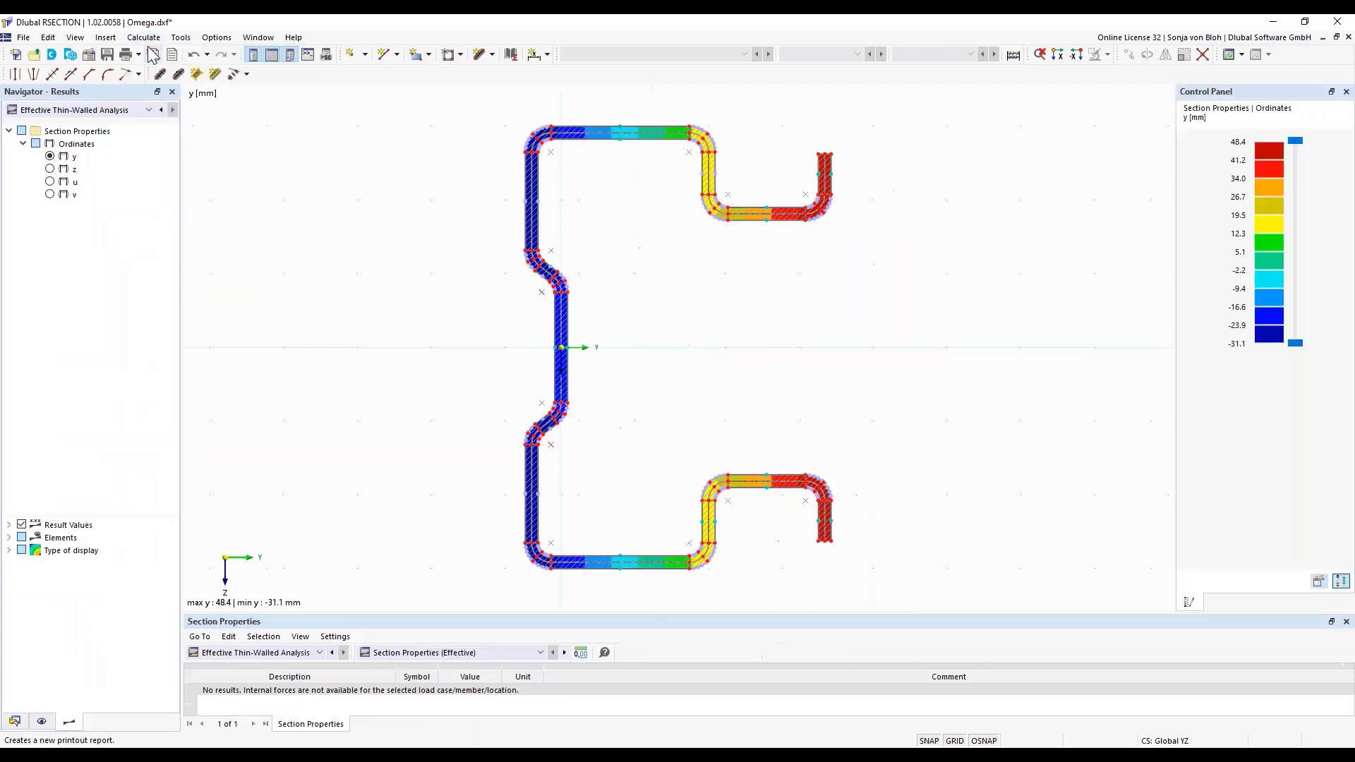
{"action": "left_click", "coordinate": [42, 721]}
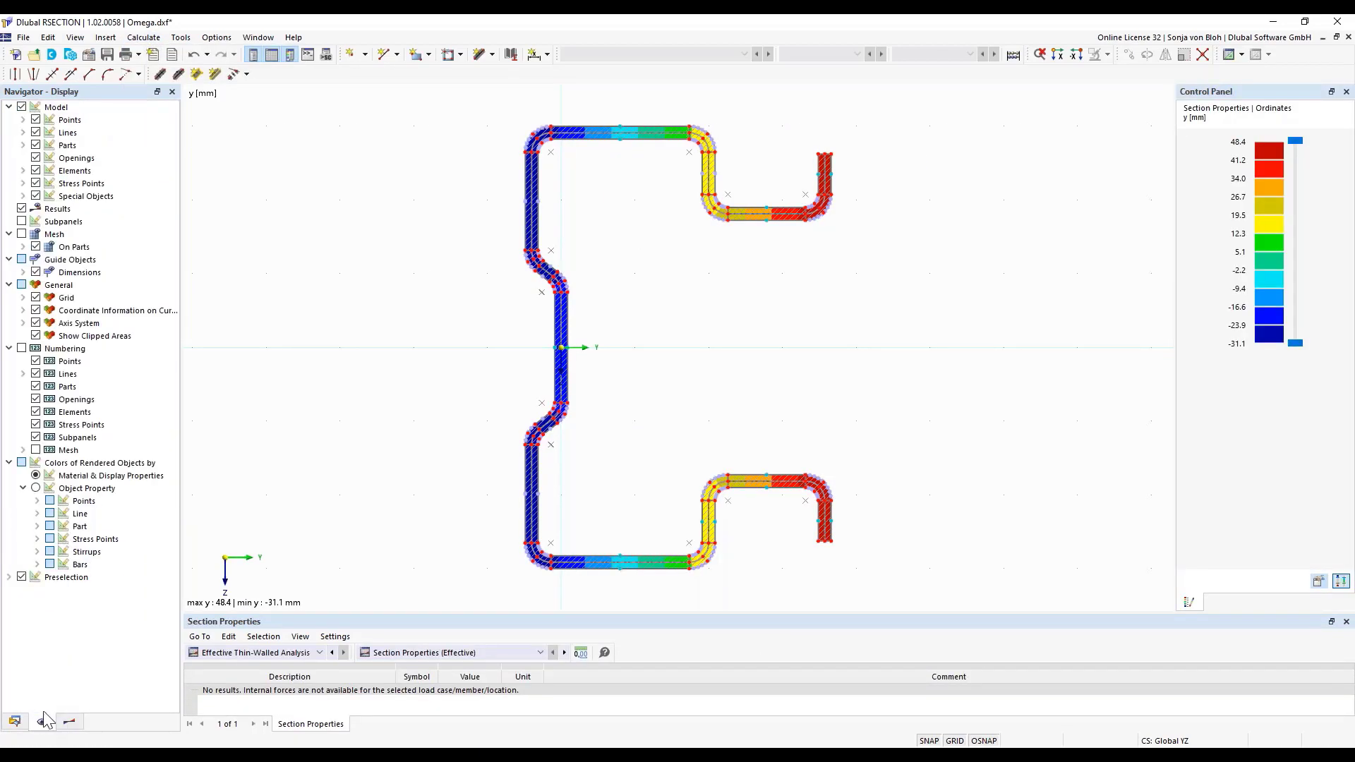
{"action": "left_click", "coordinate": [21, 222]}
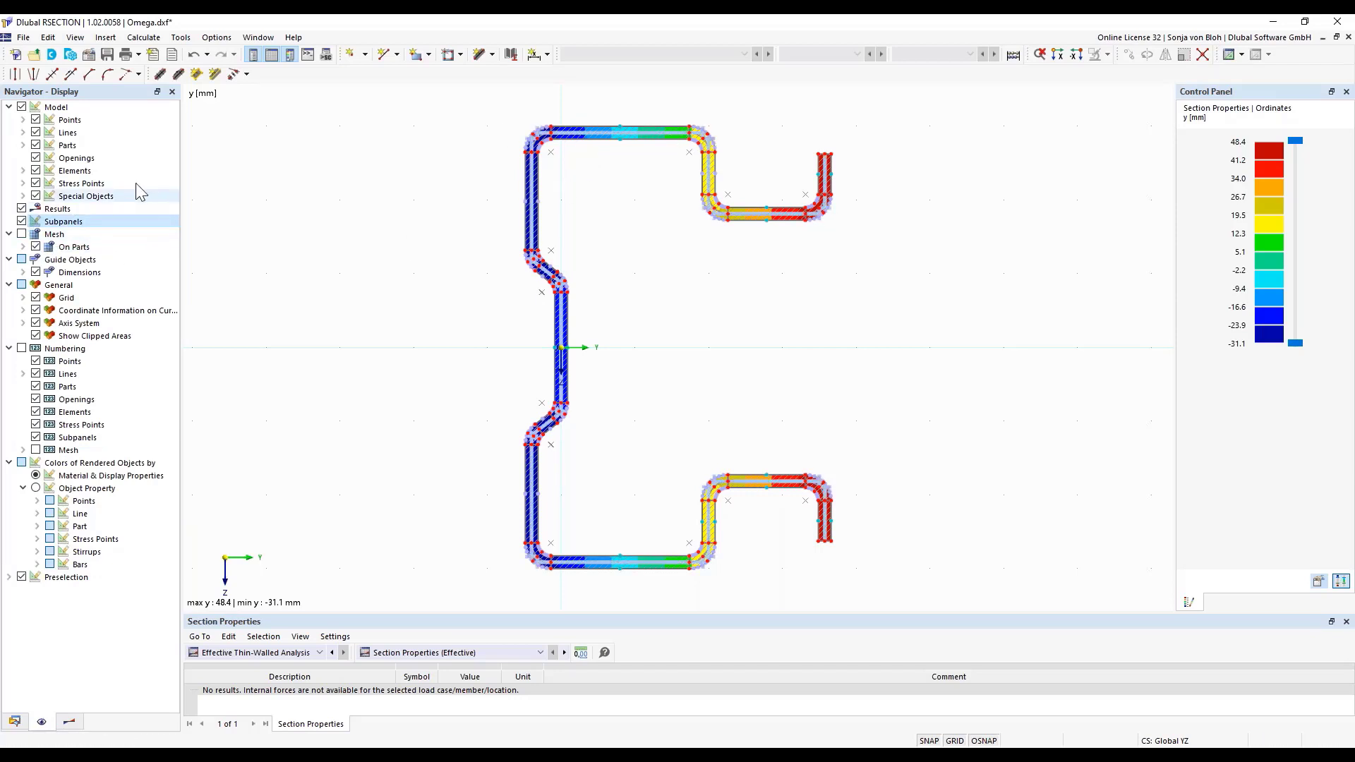
Save the section with its results as an RSECTION file named Omega in the Hochregallager folder
{"action": "left_click", "coordinate": [108, 55]}
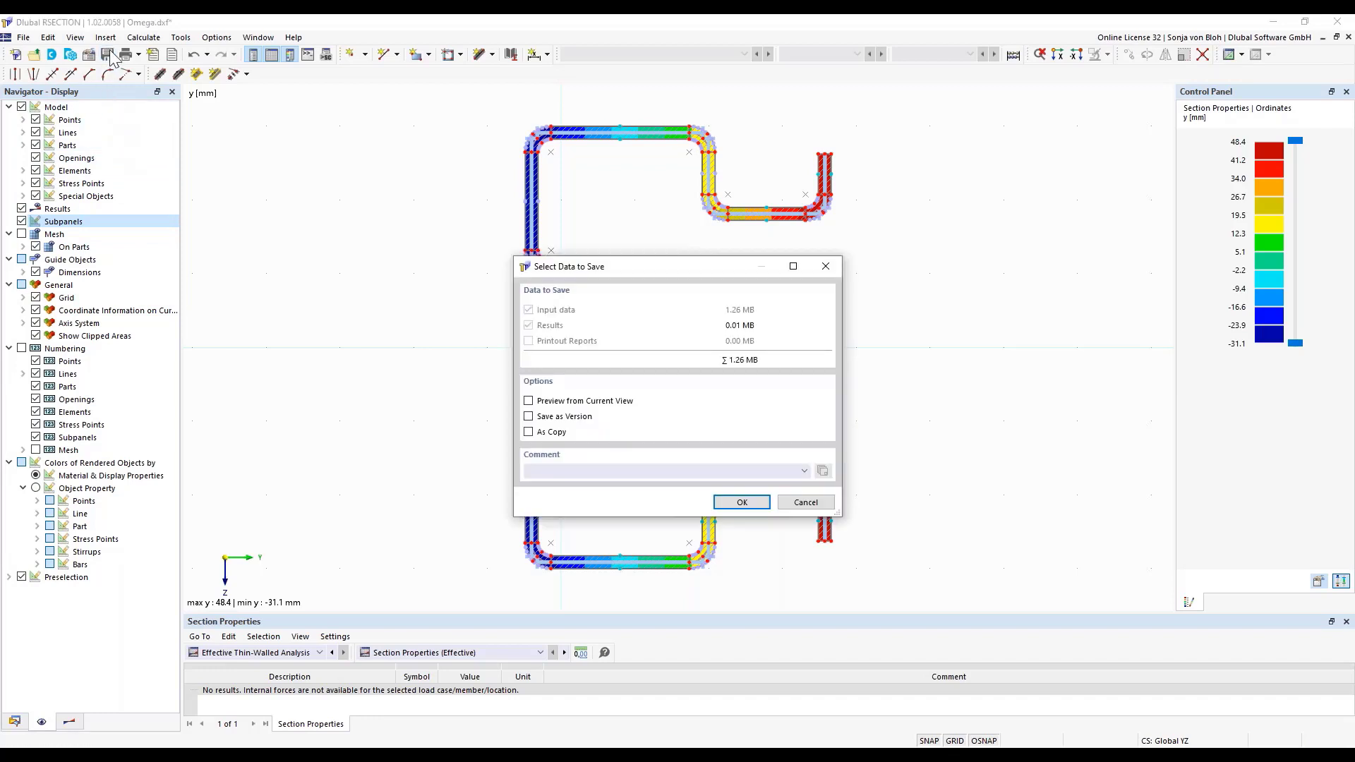
{"action": "left_click", "coordinate": [741, 502]}
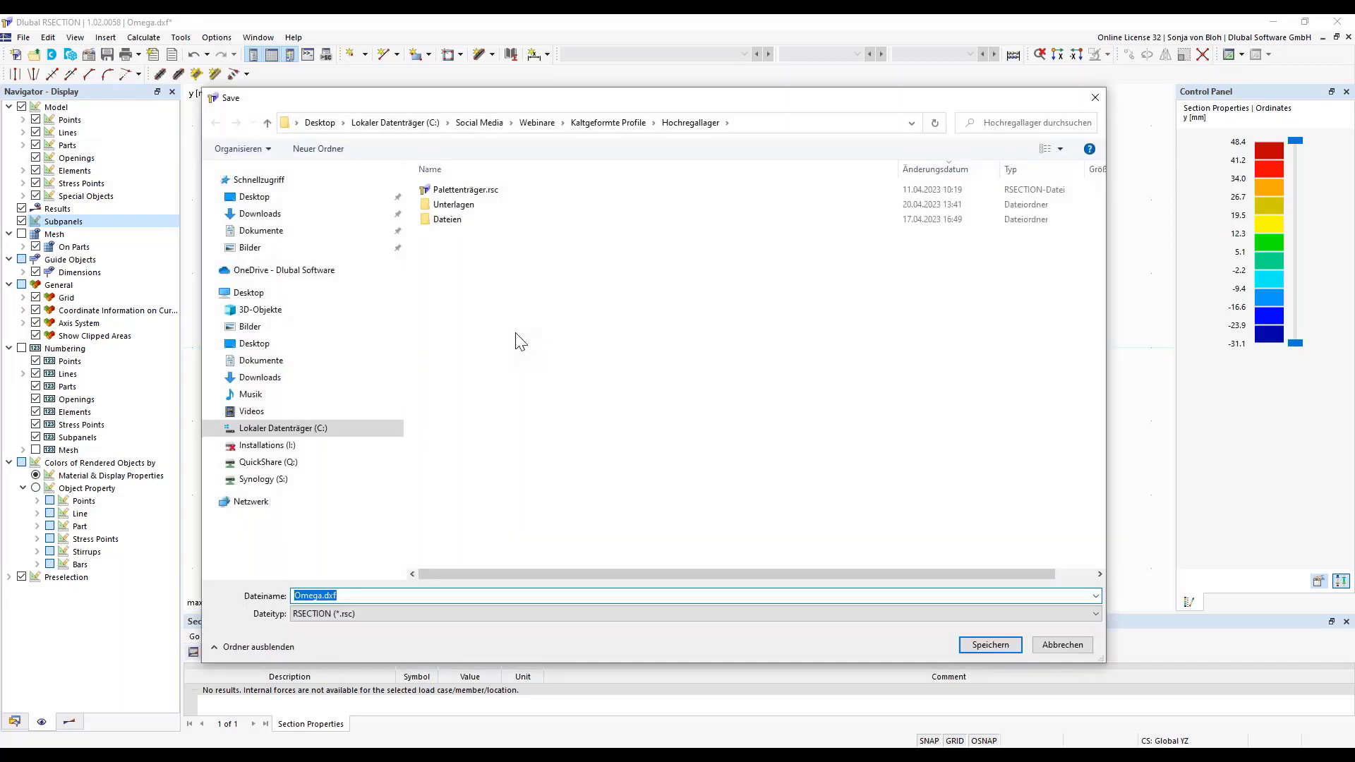
{"action": "left_click", "coordinate": [372, 595]}
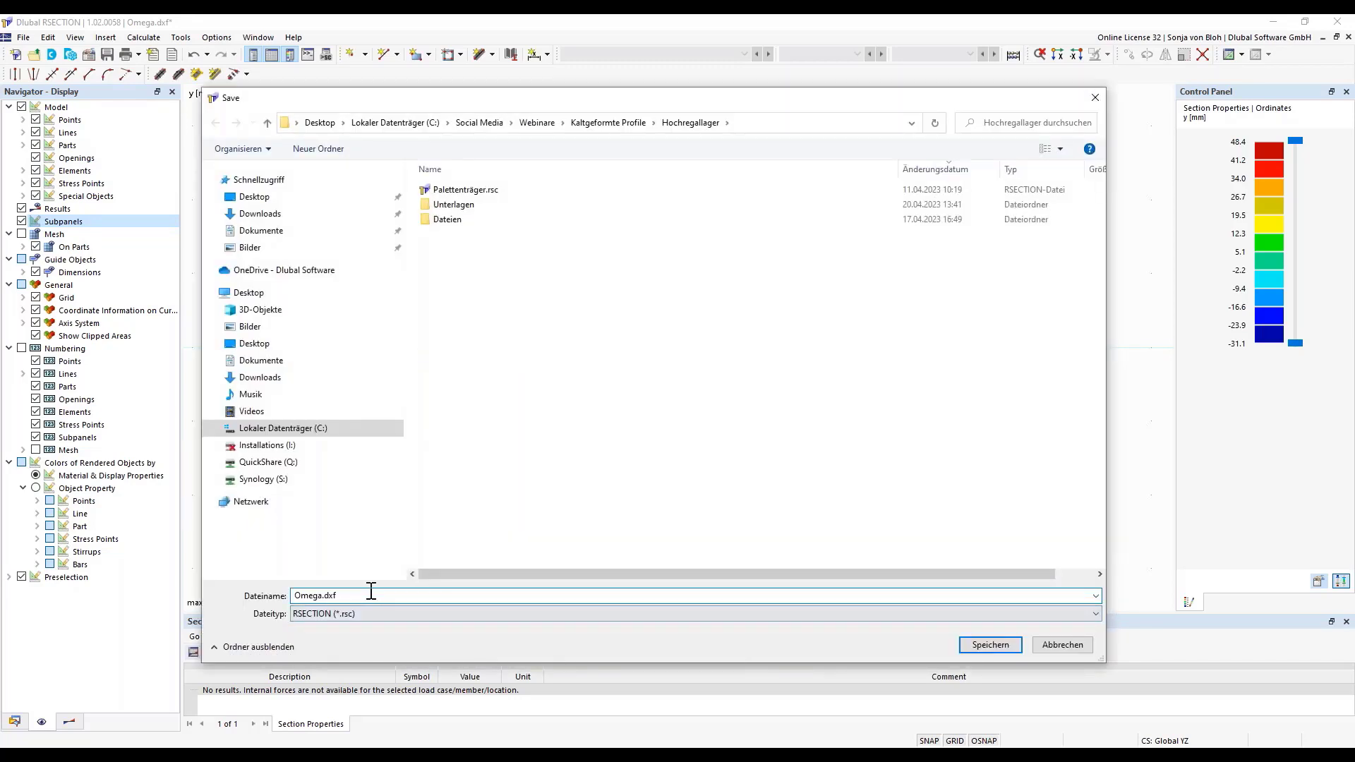
{"action": "key", "text": "BackSpace"}
{"action": "key", "text": "BackSpace"}
{"action": "key", "text": "BackSpace"}
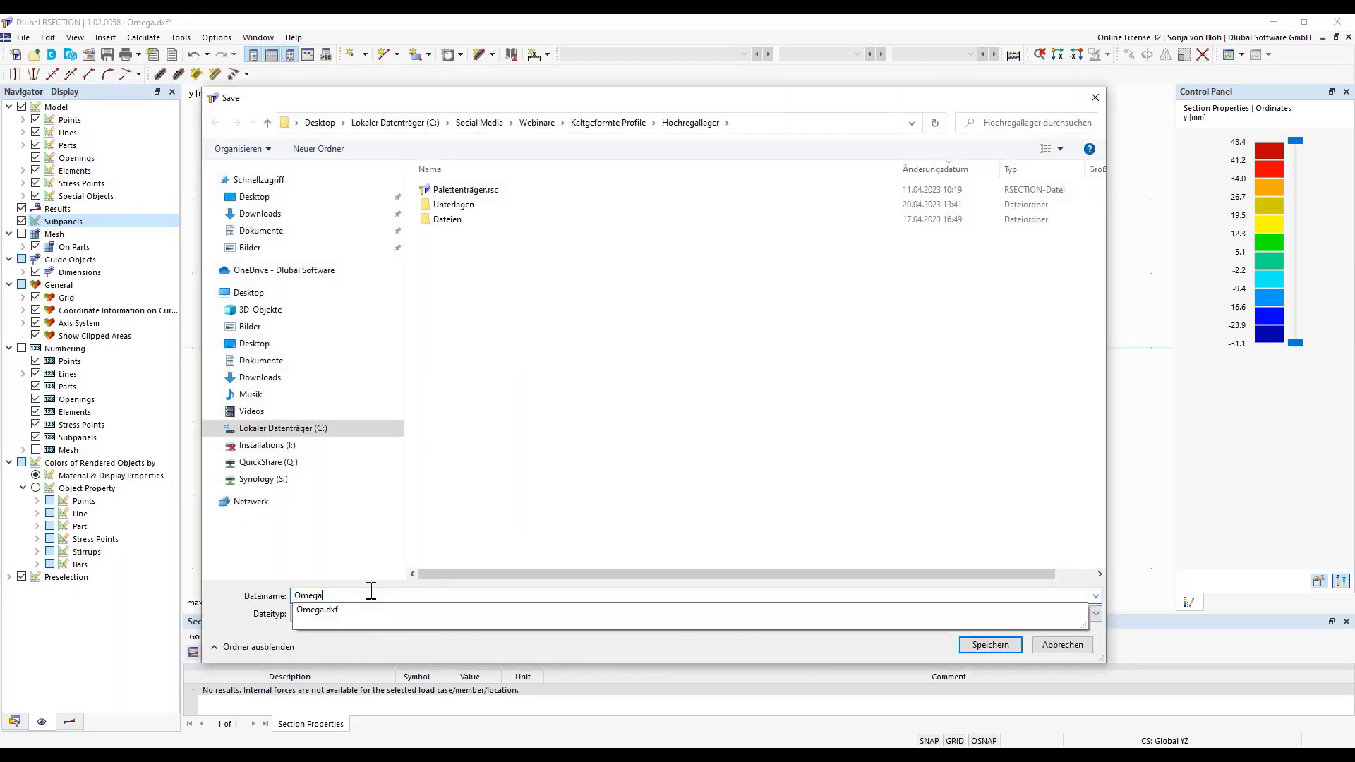
{"action": "left_click", "coordinate": [434, 551]}
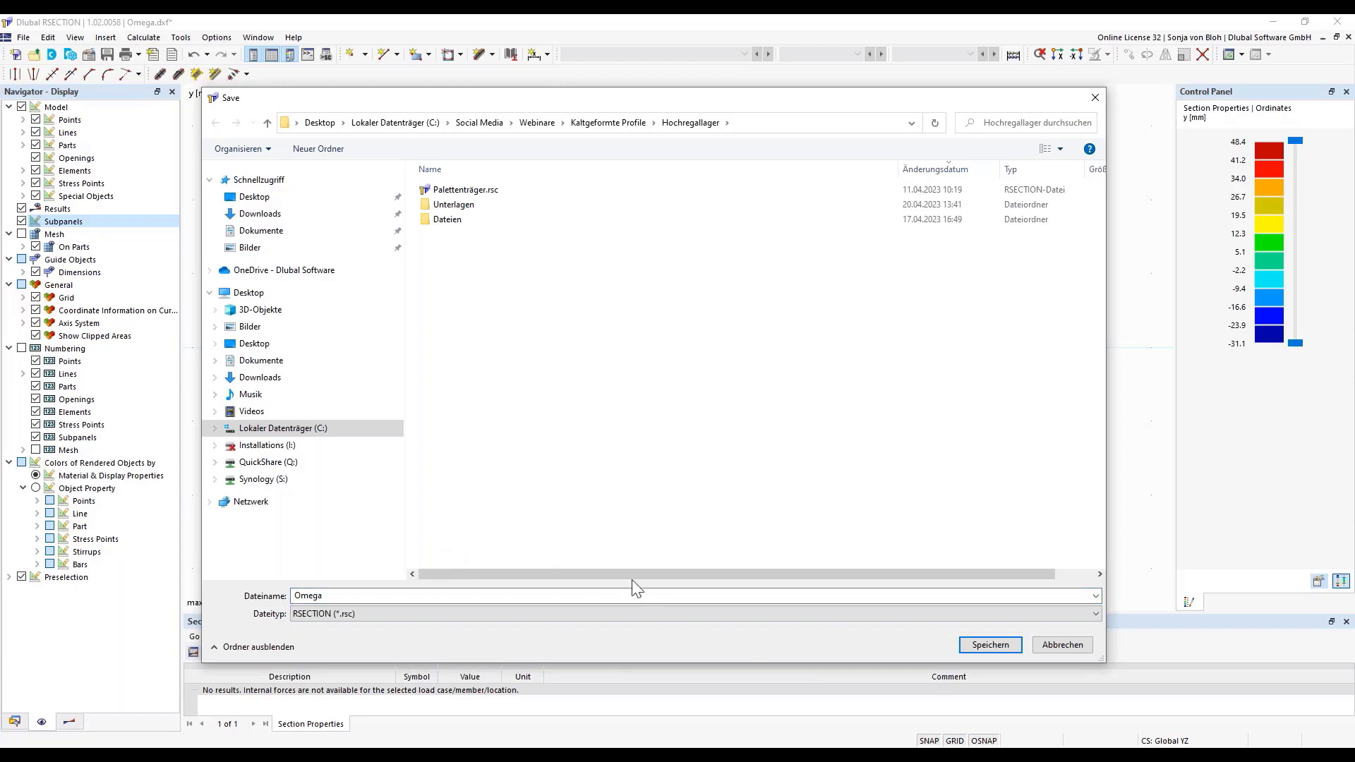
{"action": "left_click", "coordinate": [1005, 650]}
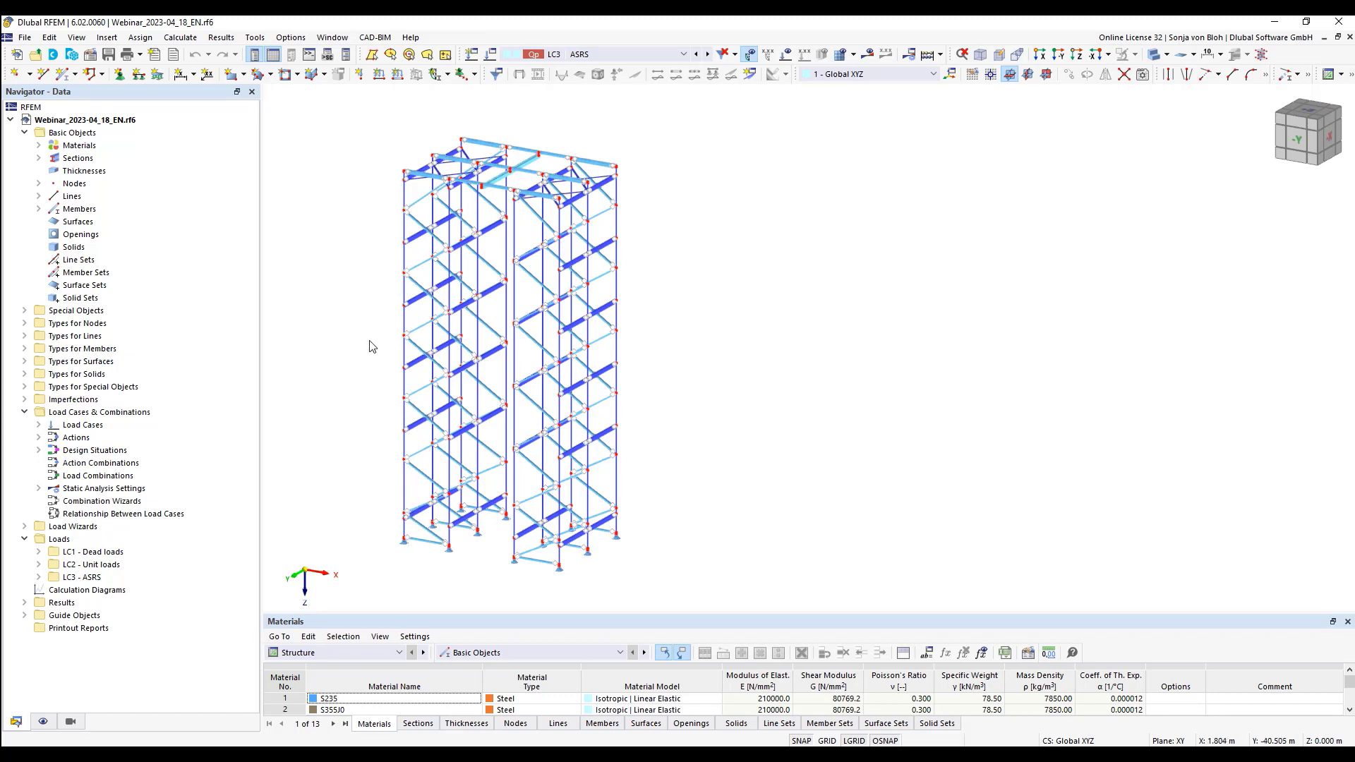
Replace the Uprights section with the RSECTION section Omega.rsc from the Hochregallager folder and accept the section change
{"action": "left_click", "coordinate": [39, 158]}
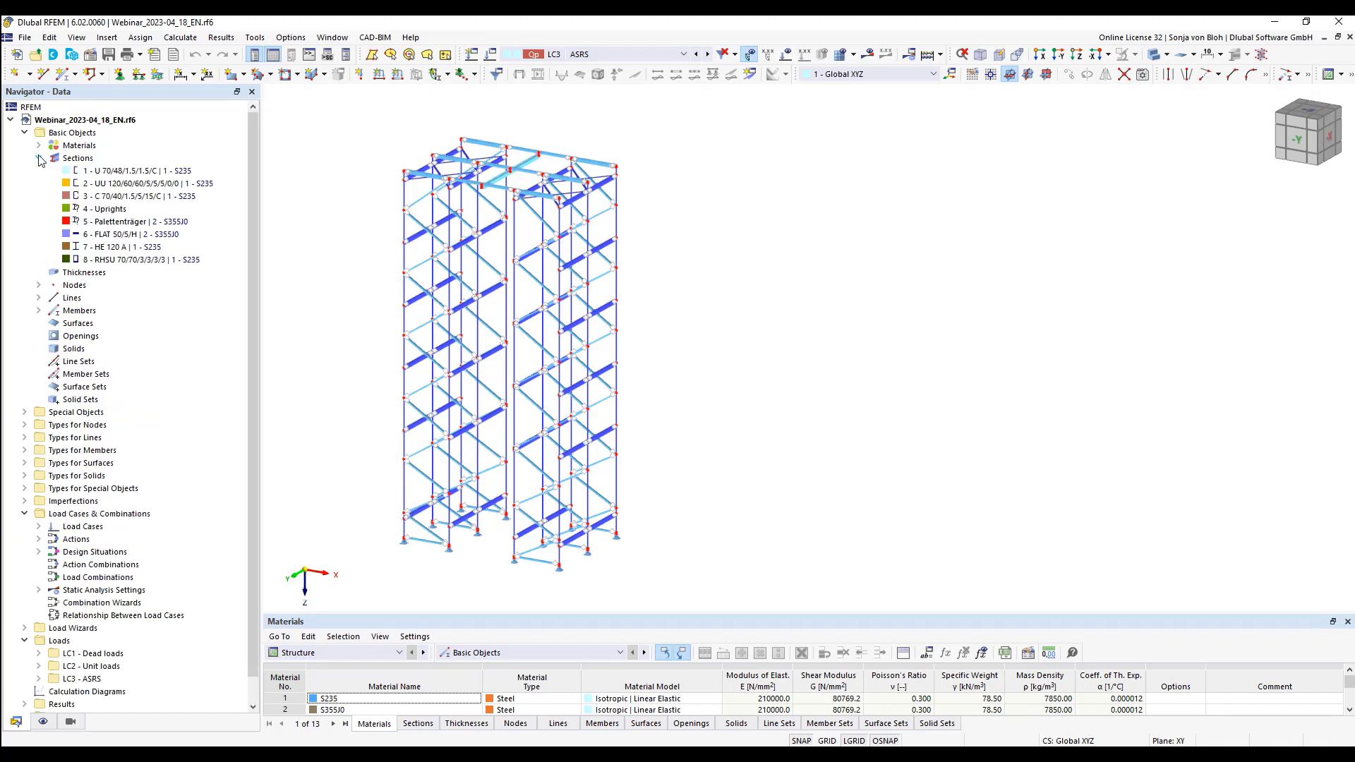
{"action": "left_click", "coordinate": [106, 210]}
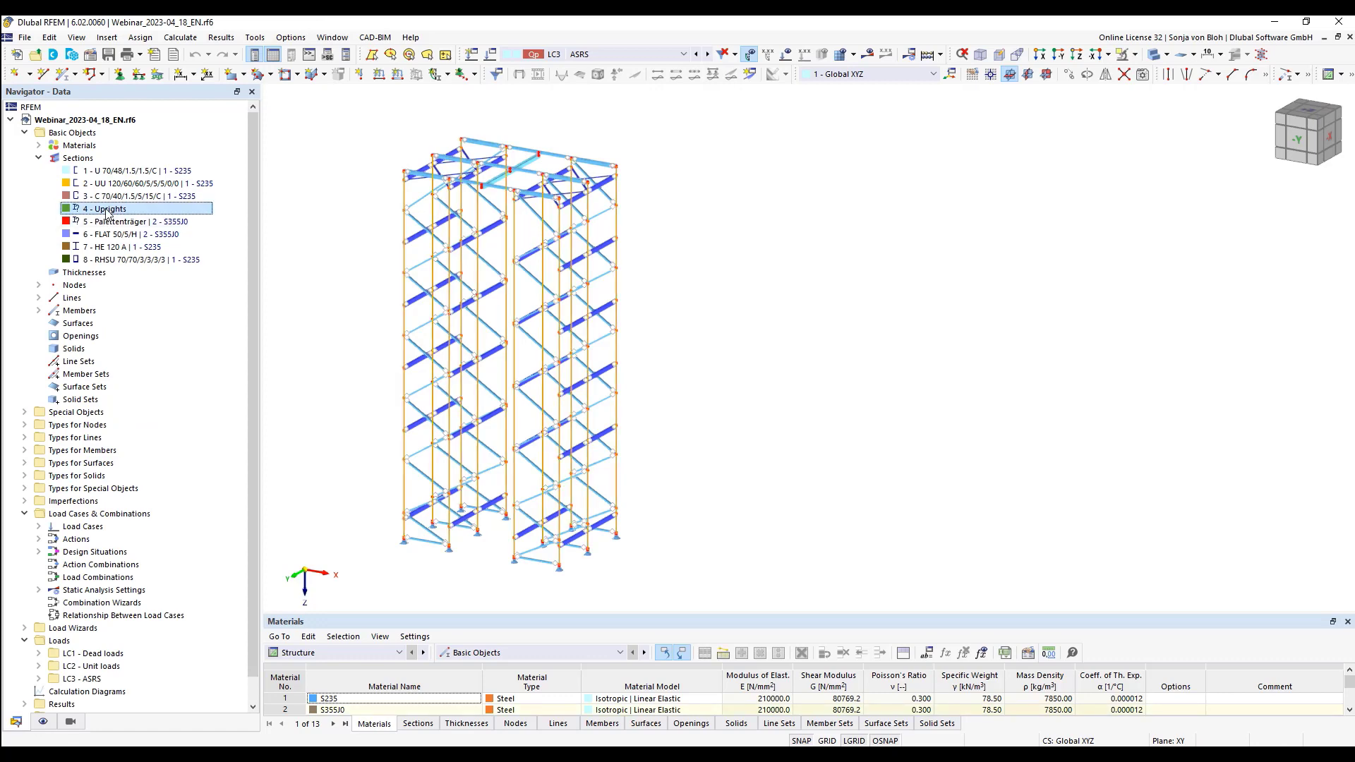
{"action": "double_click", "coordinate": [107, 211]}
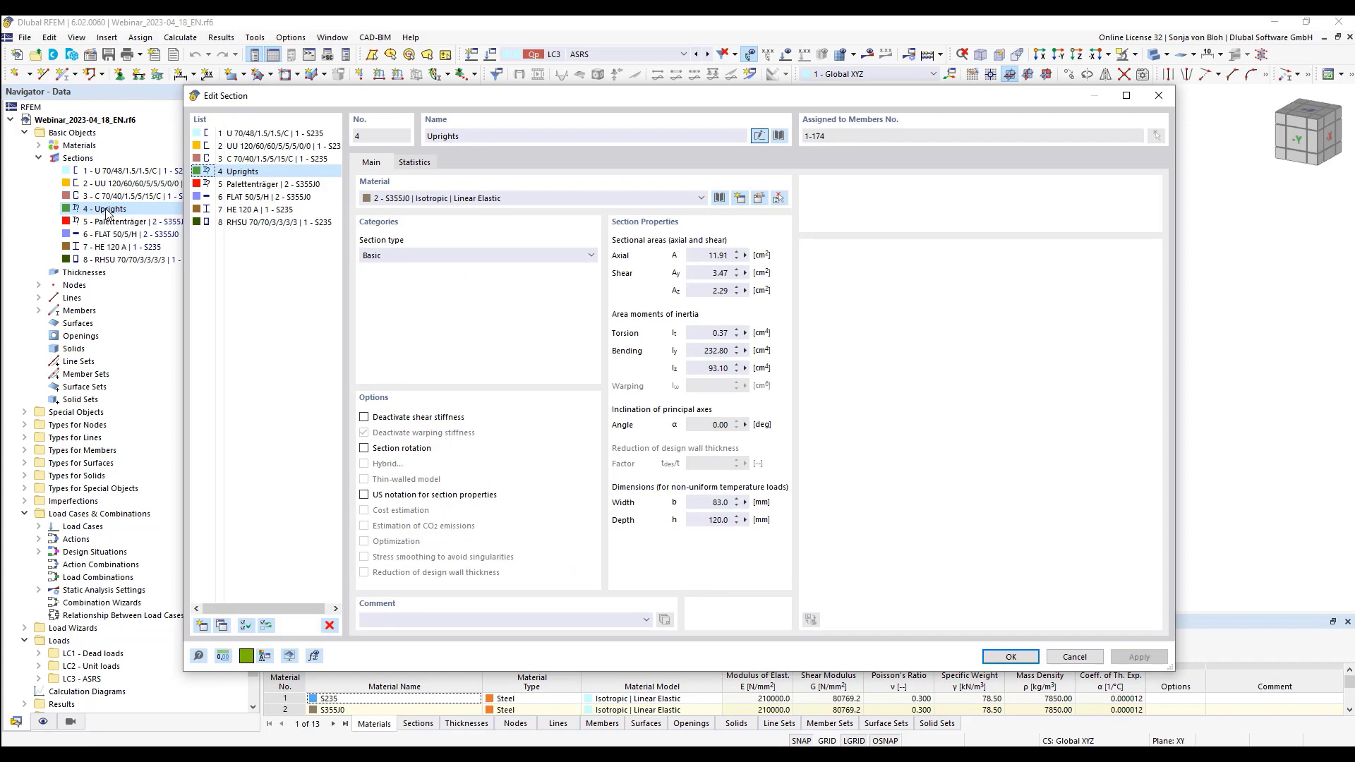
{"action": "left_click", "coordinate": [779, 135]}
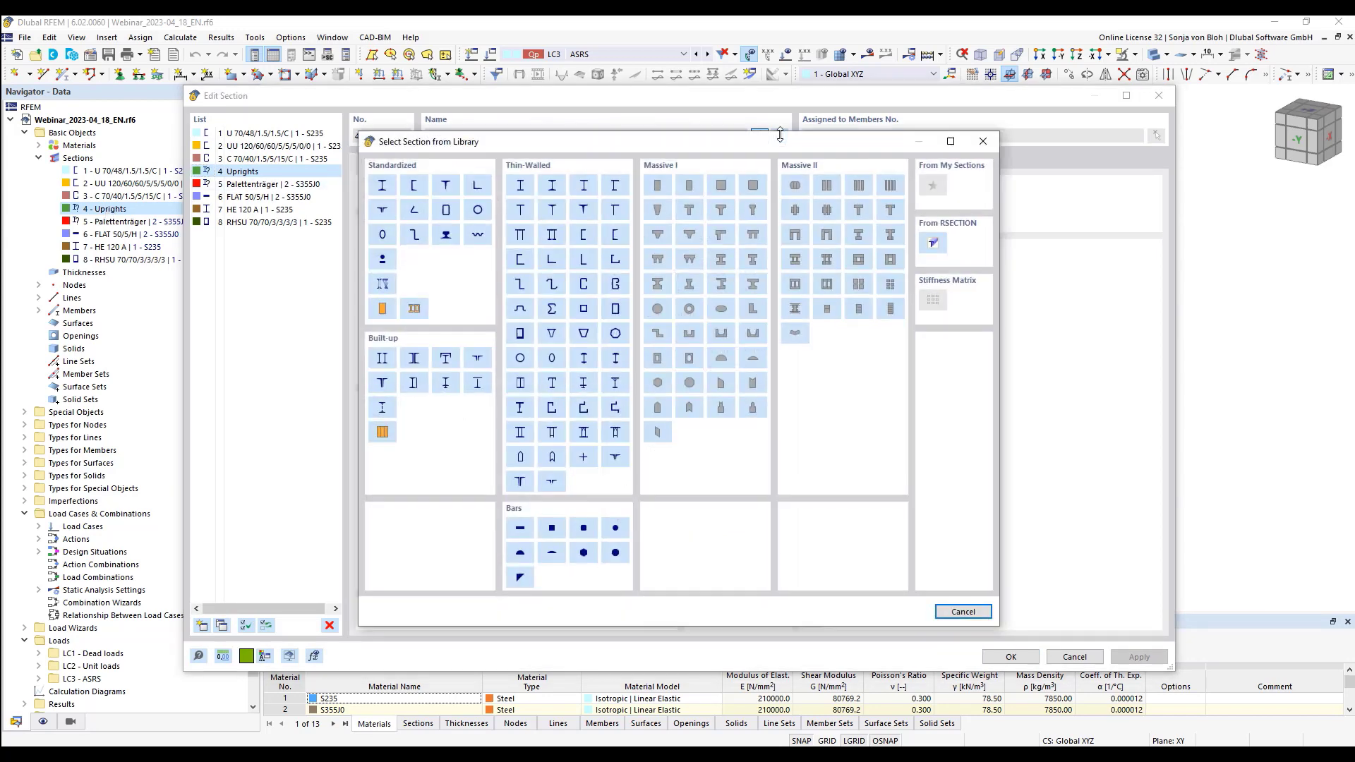
{"action": "left_click", "coordinate": [933, 244]}
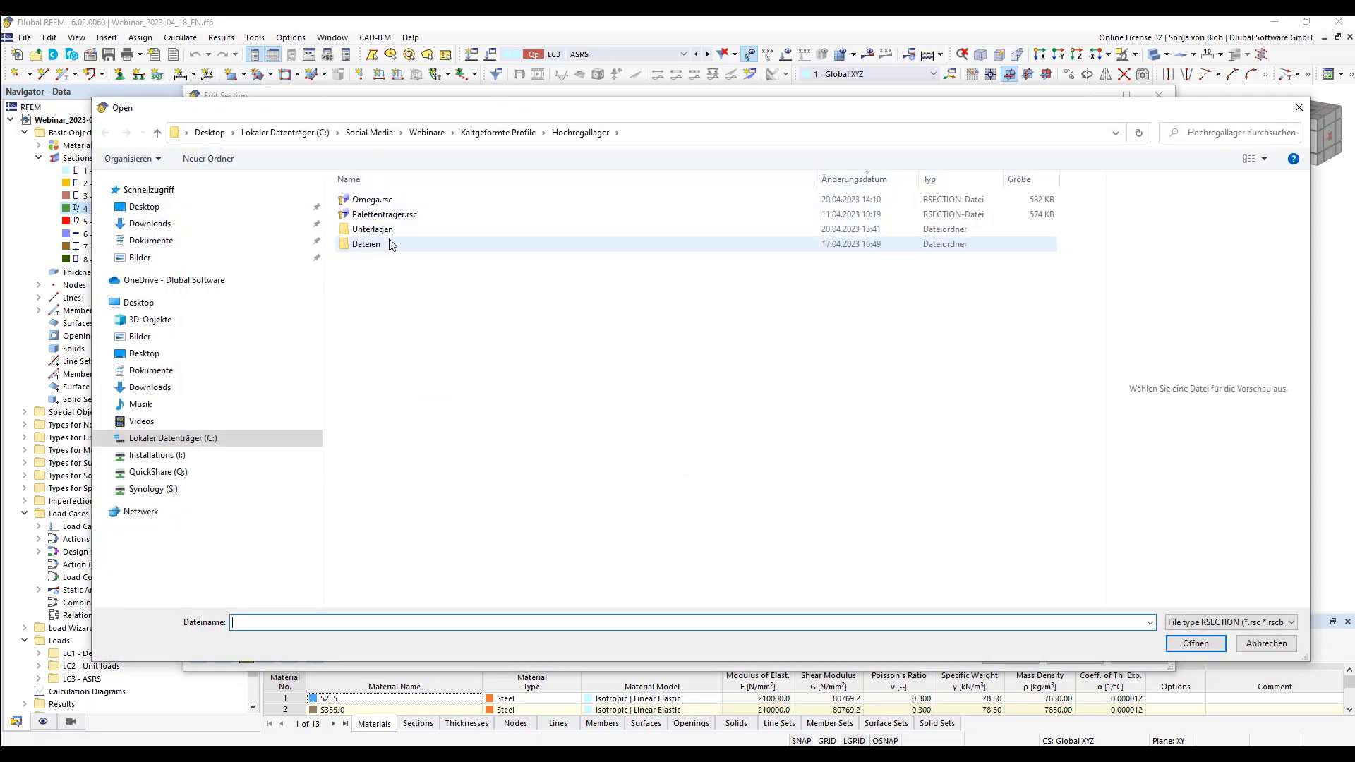
{"action": "left_click", "coordinate": [381, 202]}
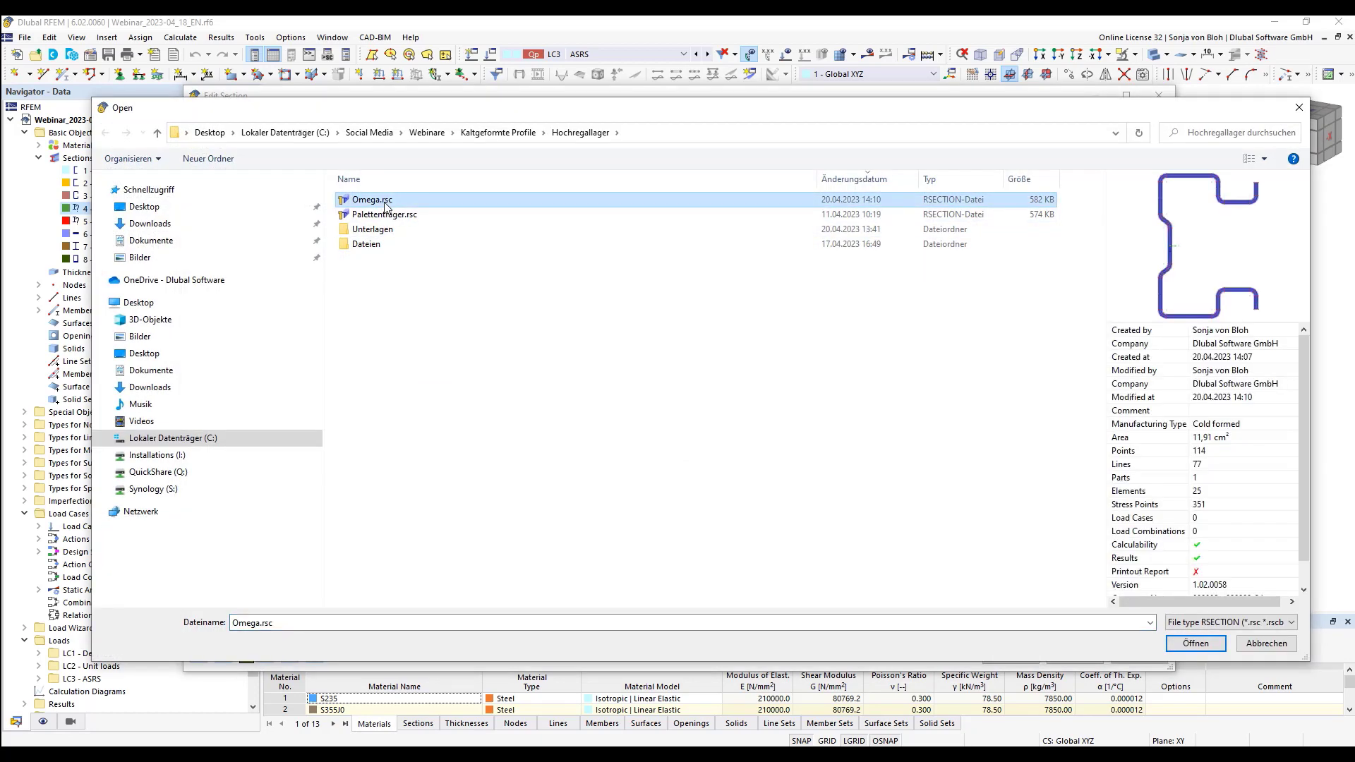
{"action": "left_click", "coordinate": [1207, 644]}
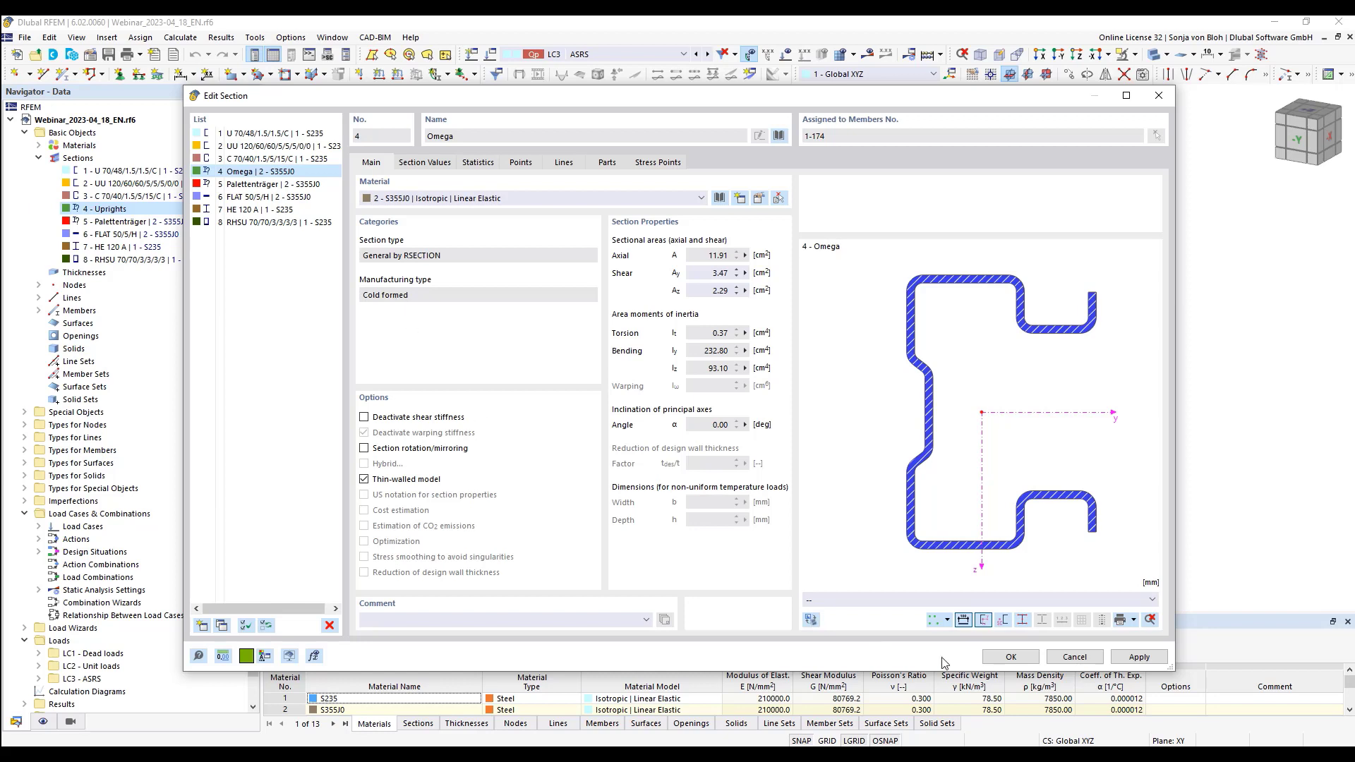
{"action": "left_click", "coordinate": [1010, 657]}
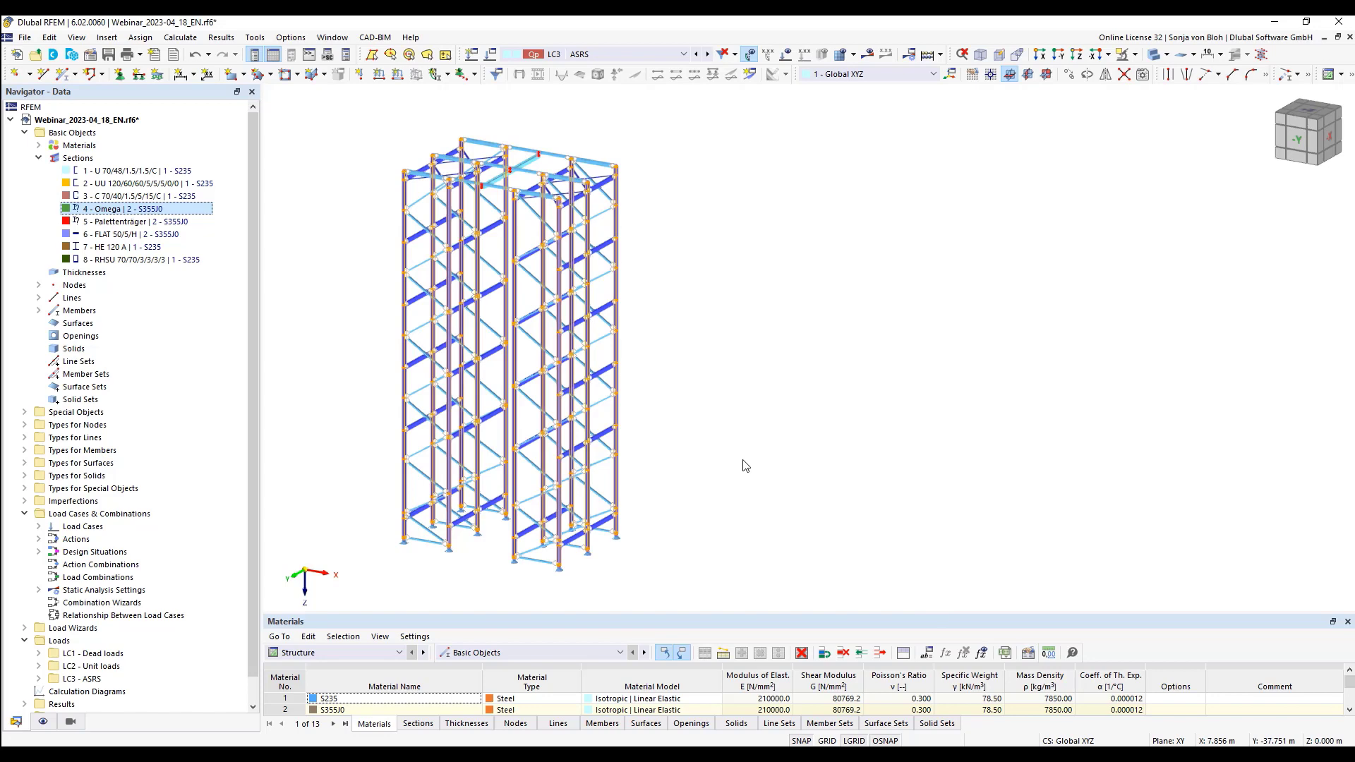
Examine the rotational spring stiffness in the member hinge assigned to the Palettenträger beams, leaving the settings unmodified
{"action": "left_click", "coordinate": [113, 222]}
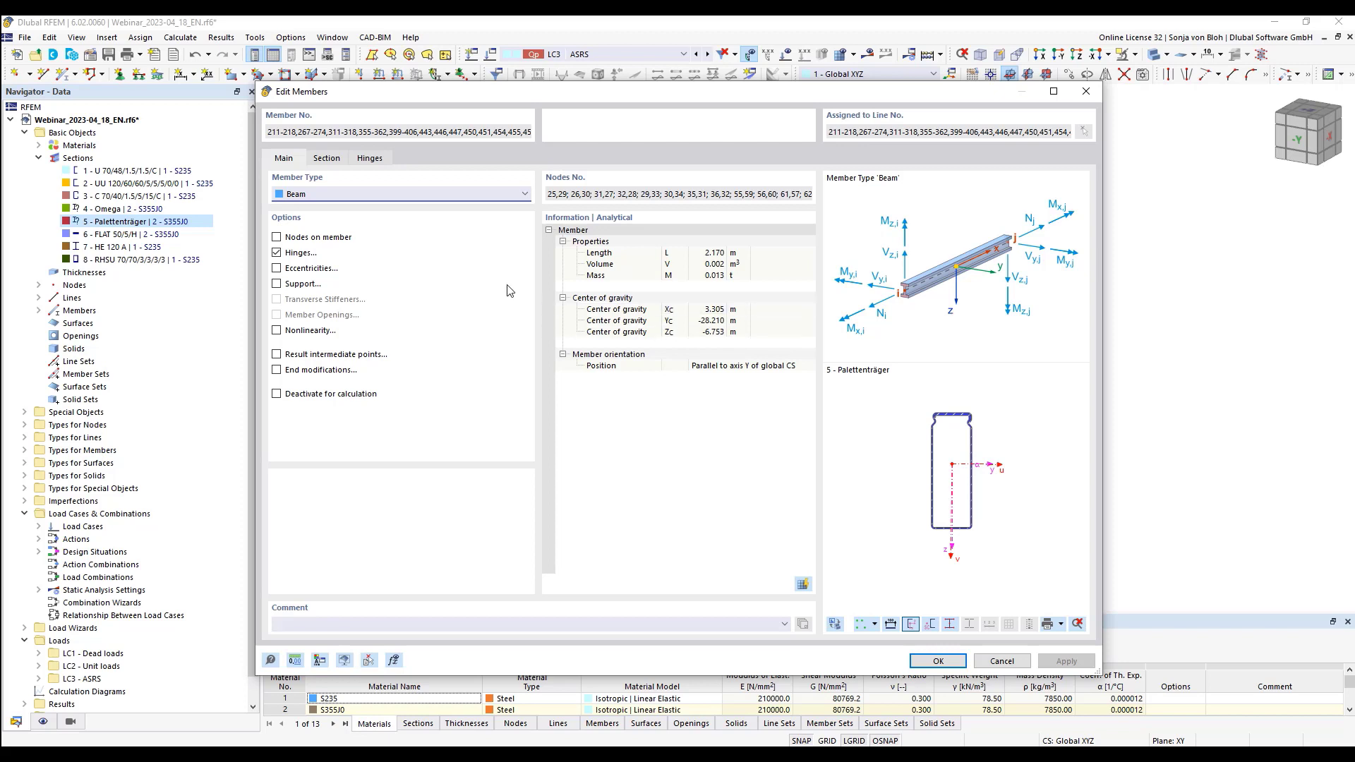
{"action": "left_click", "coordinate": [379, 160]}
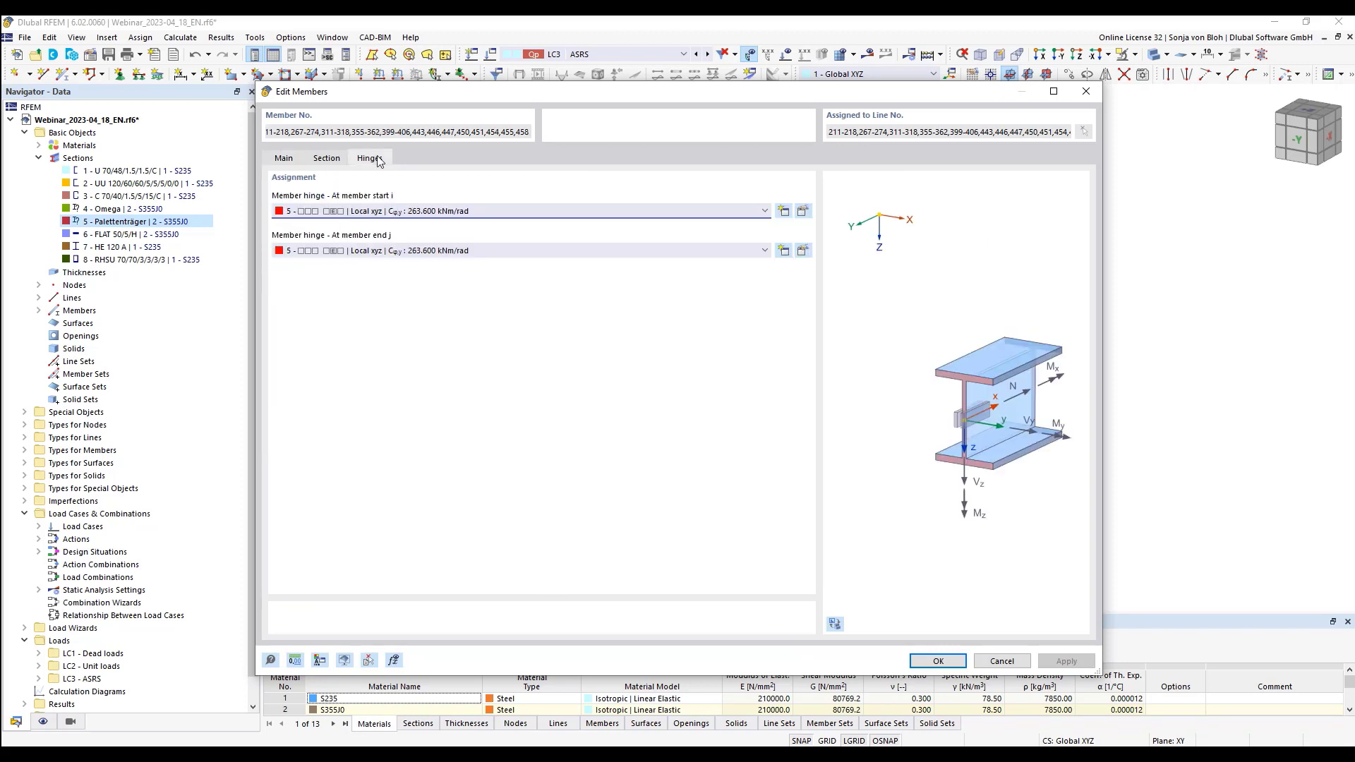
{"action": "left_click", "coordinate": [803, 211]}
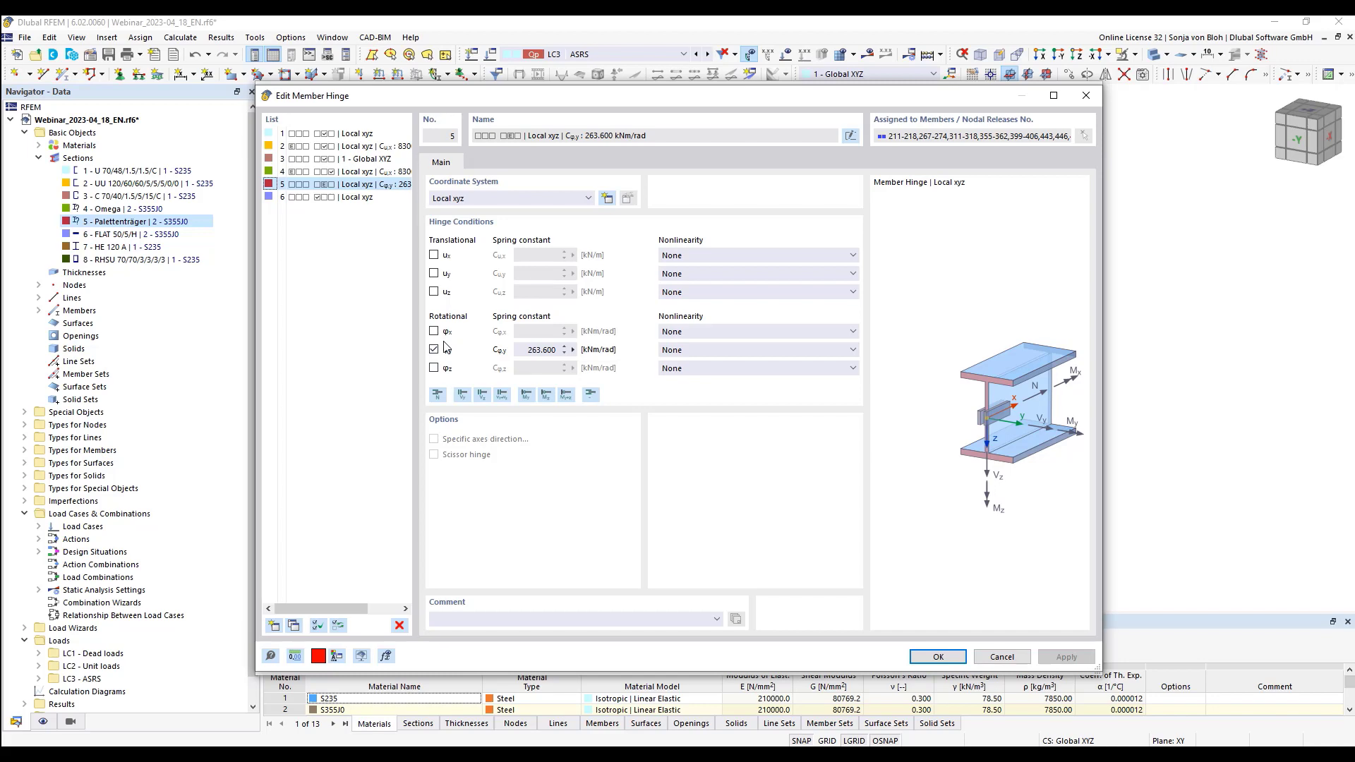
{"action": "left_click", "coordinate": [542, 350]}
{"action": "left_click", "coordinate": [1084, 96]}
{"action": "left_click", "coordinate": [988, 663]}
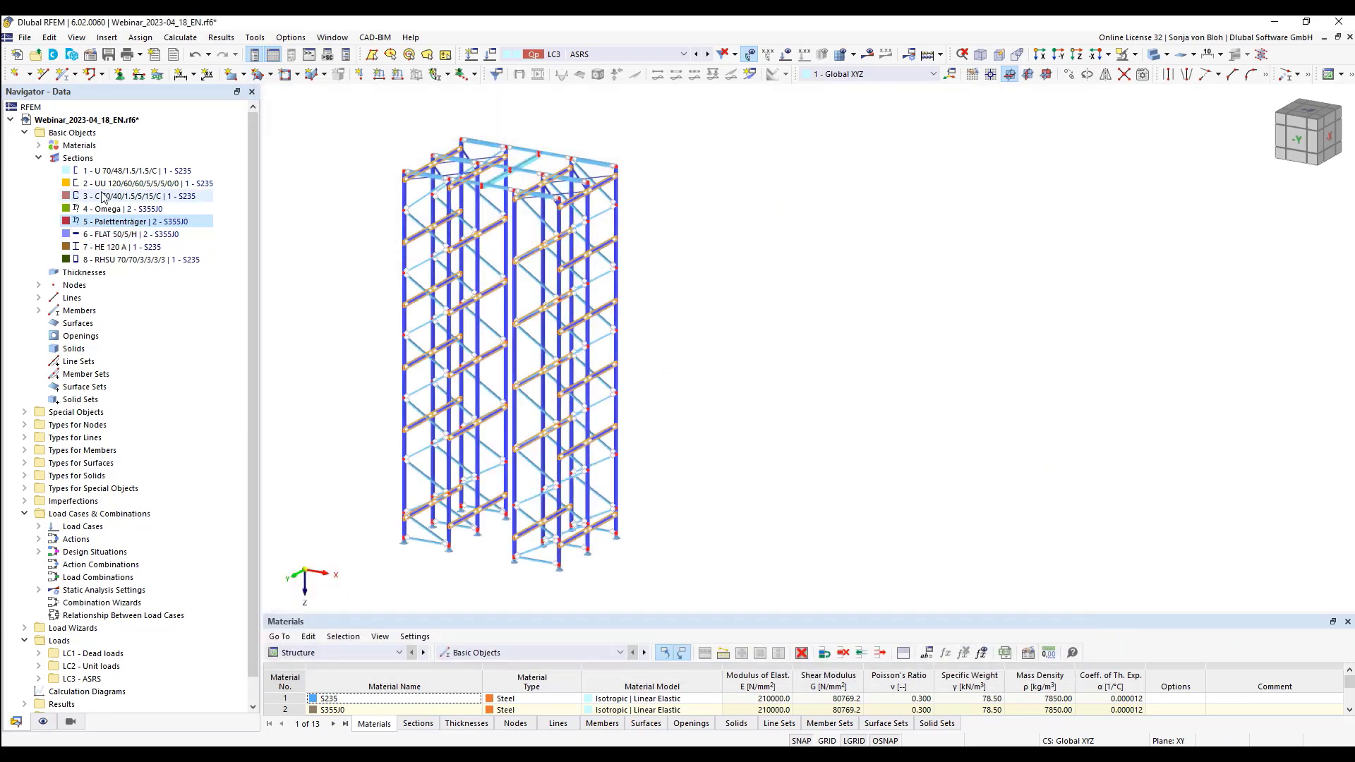
Examine the spring constants of the member hinge assigned to the C 70/40/1.5/5/15/C bracing members, leaving the settings unmodified
{"action": "left_click", "coordinate": [137, 196]}
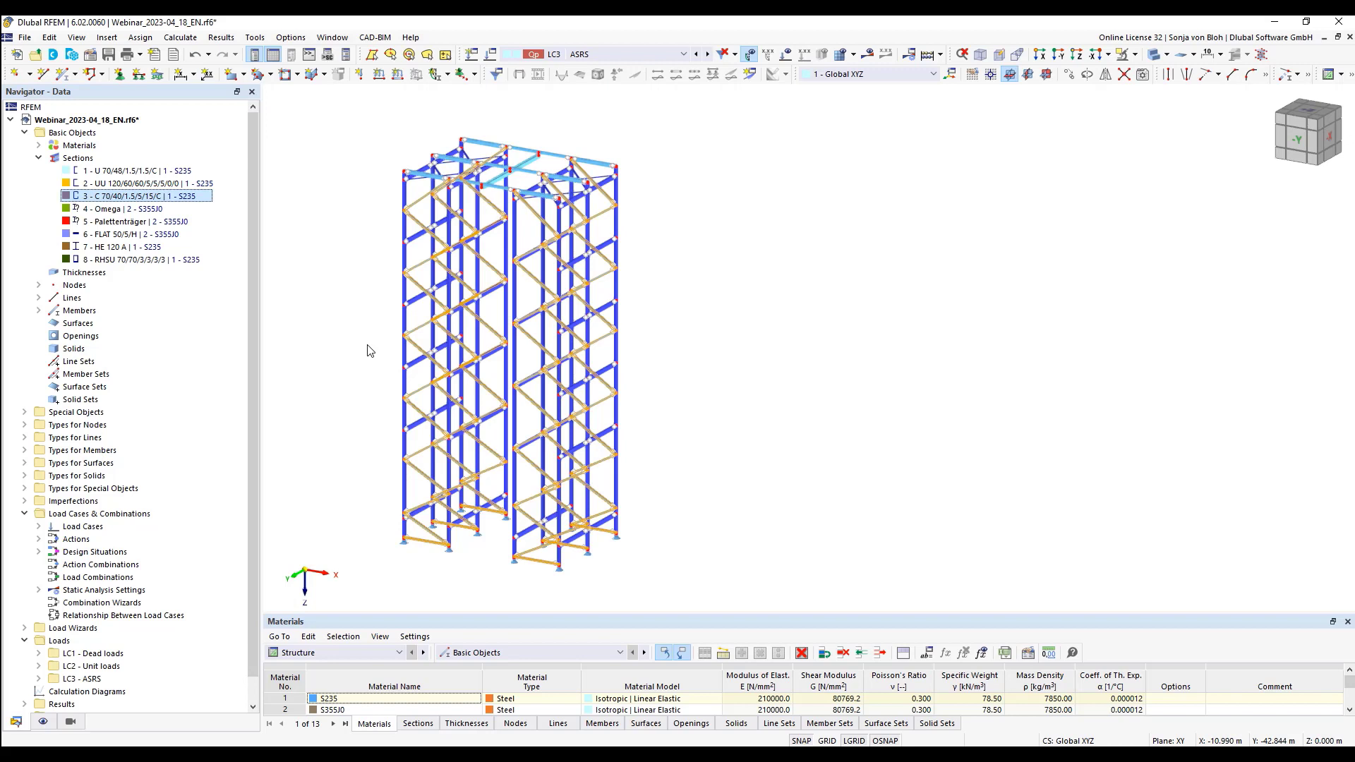
{"action": "double_click", "coordinate": [424, 202]}
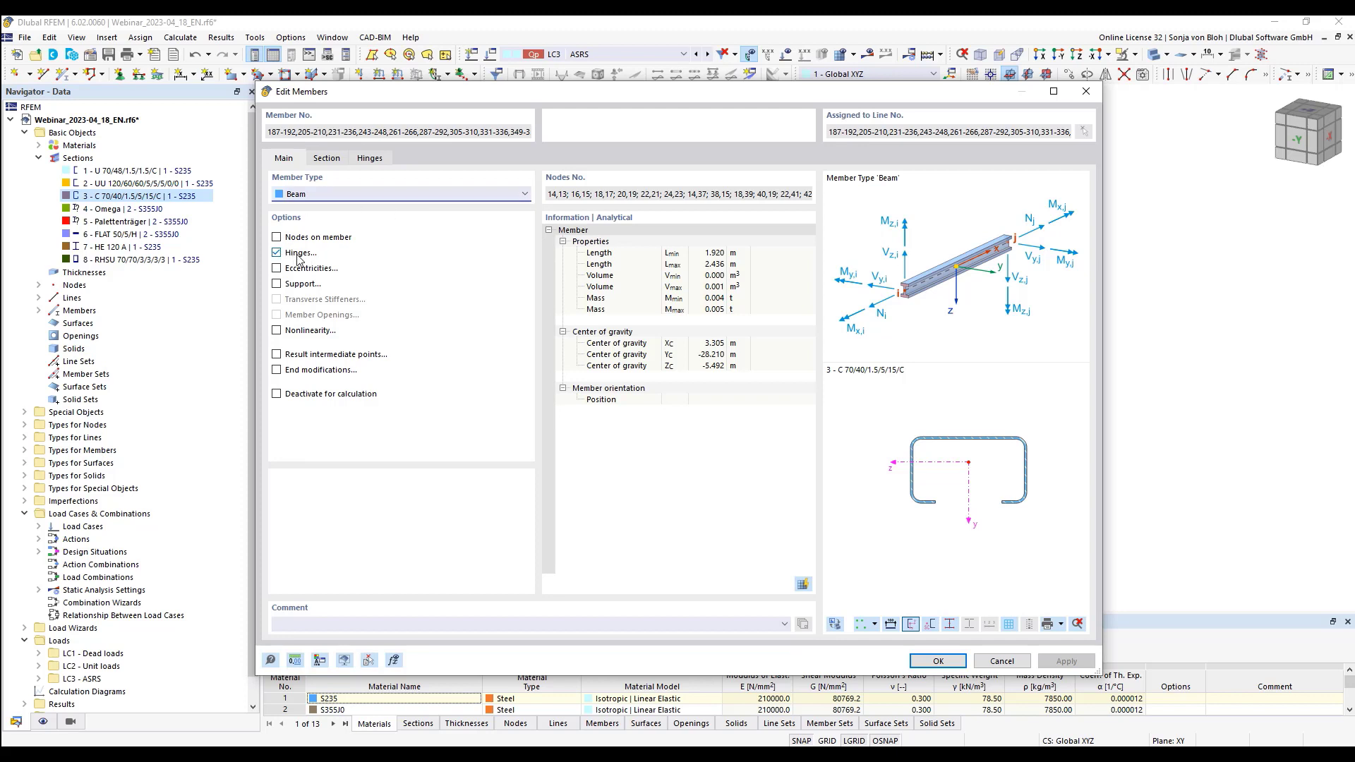
{"action": "left_click", "coordinate": [372, 159]}
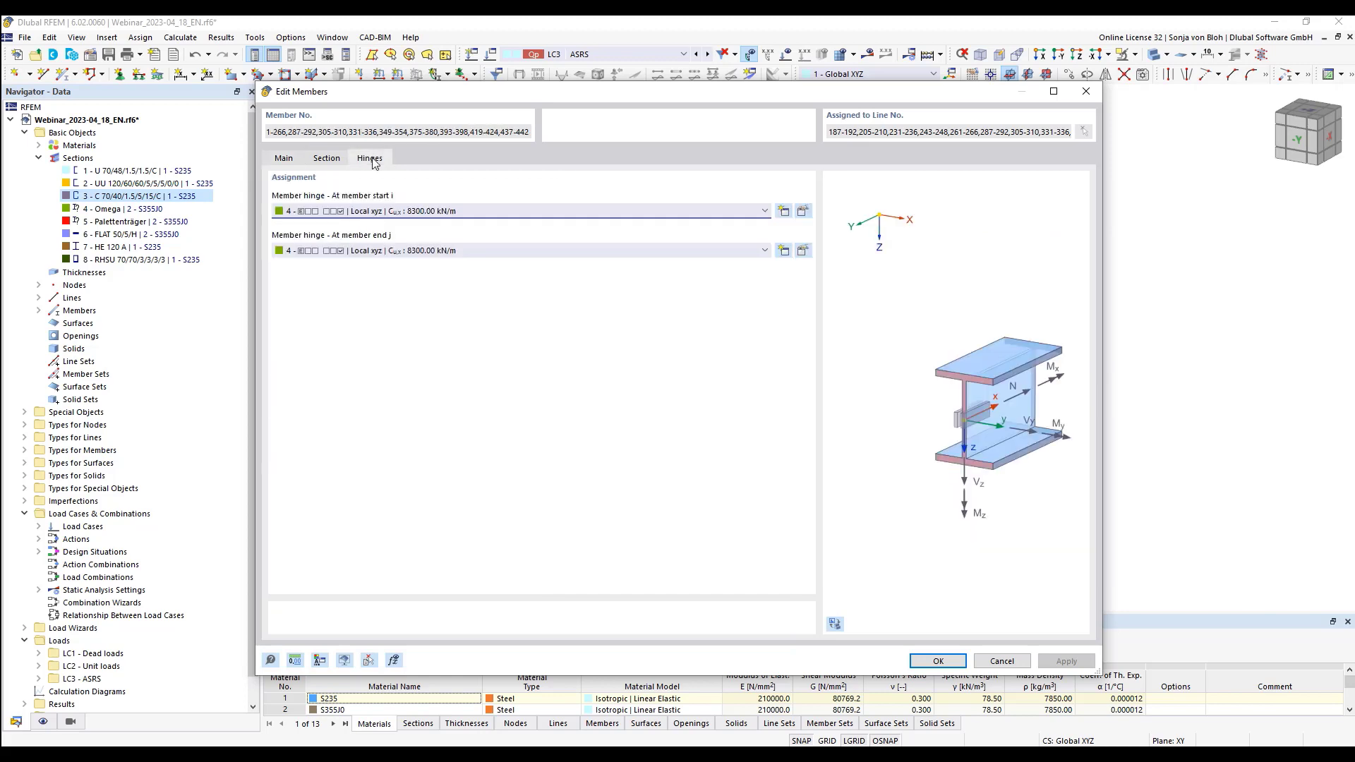
{"action": "left_click", "coordinate": [803, 211]}
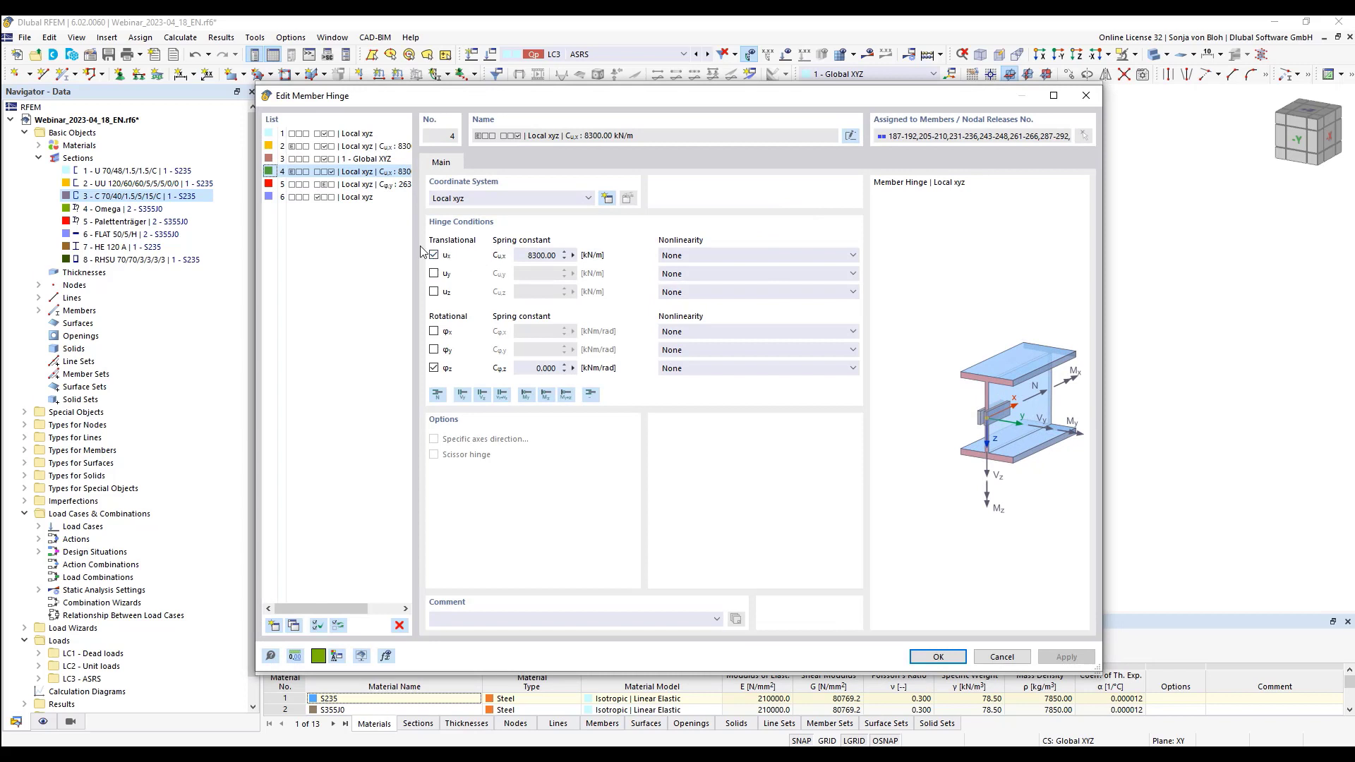
{"action": "double_click", "coordinate": [542, 255]}
{"action": "left_click", "coordinate": [1002, 658]}
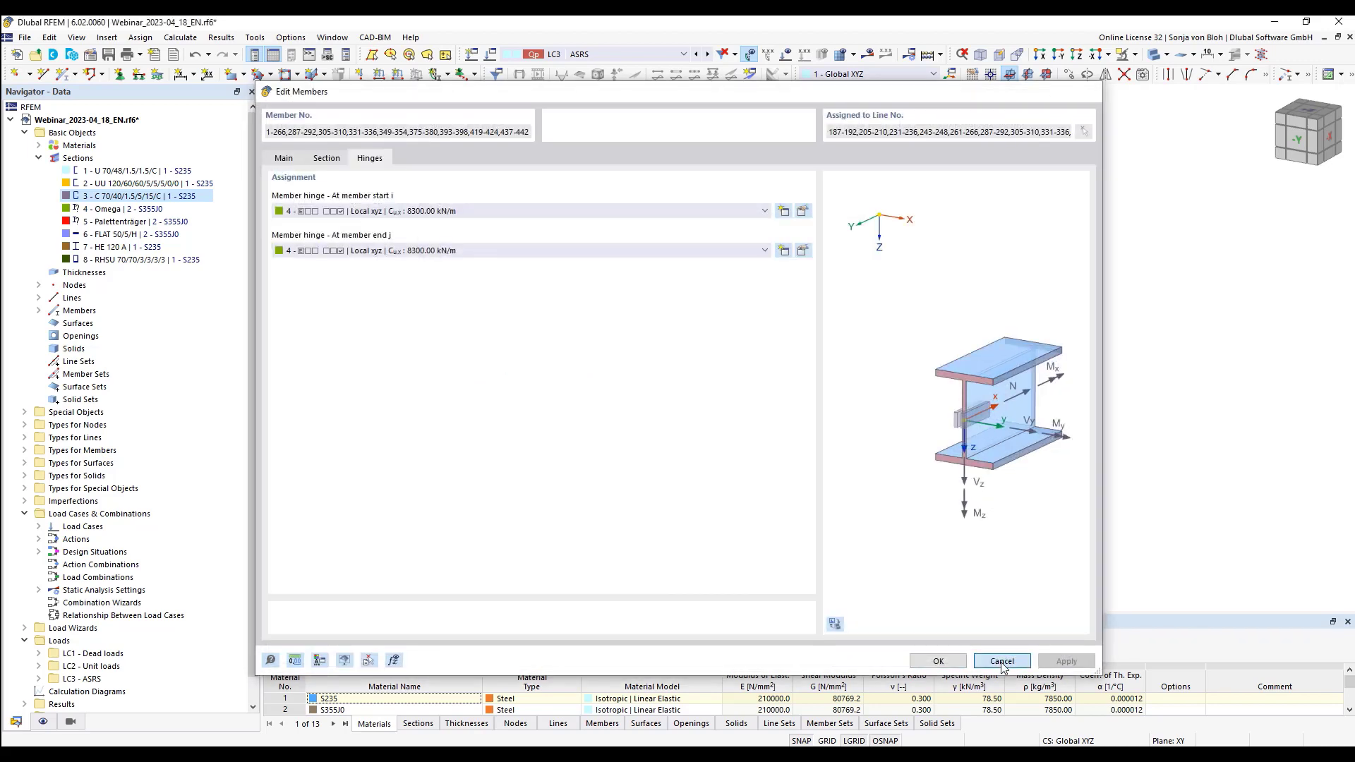
{"action": "left_click", "coordinate": [1001, 661]}
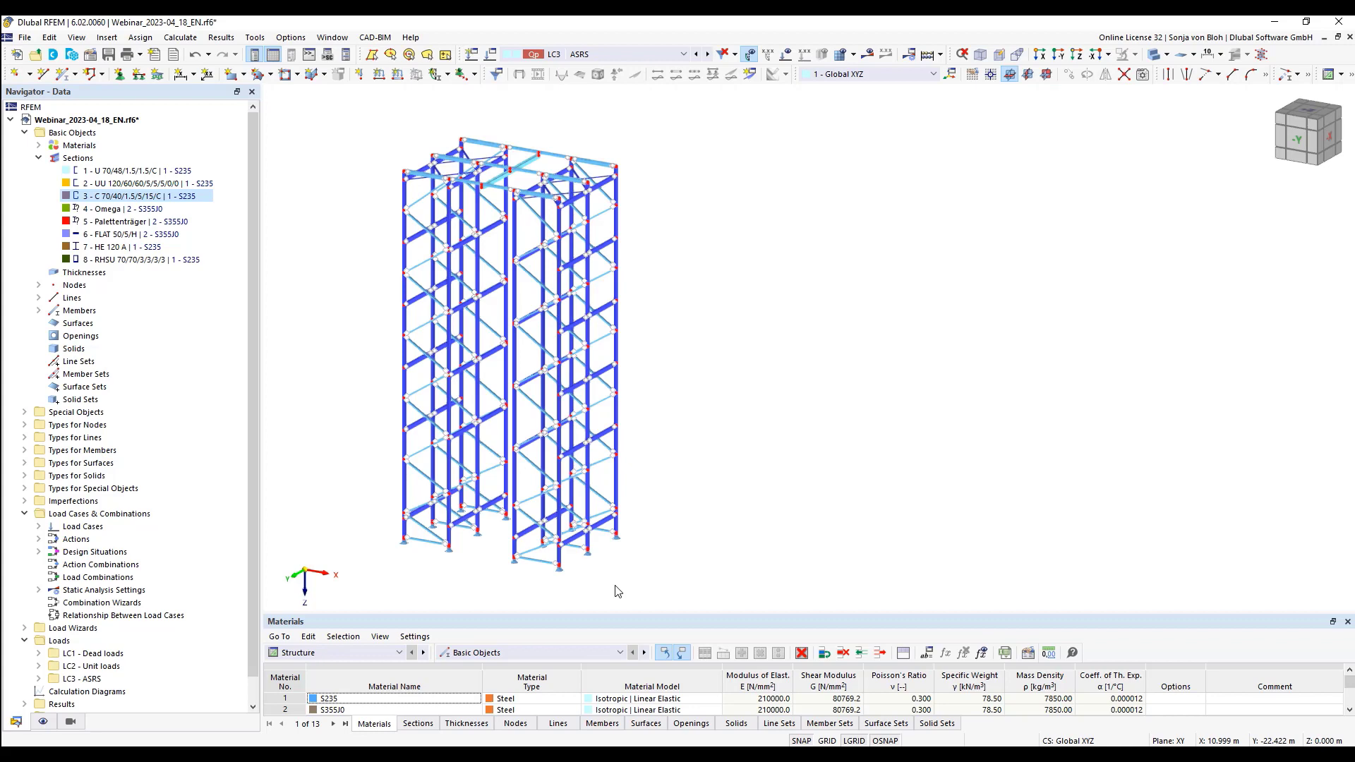
Inspect the nodal support at the front column base, including its φX stiffness diagram and force-dependent spring values, without changing it
{"action": "scroll", "coordinate": [555, 594], "scroll_direction": "up", "scroll_amount": 3}
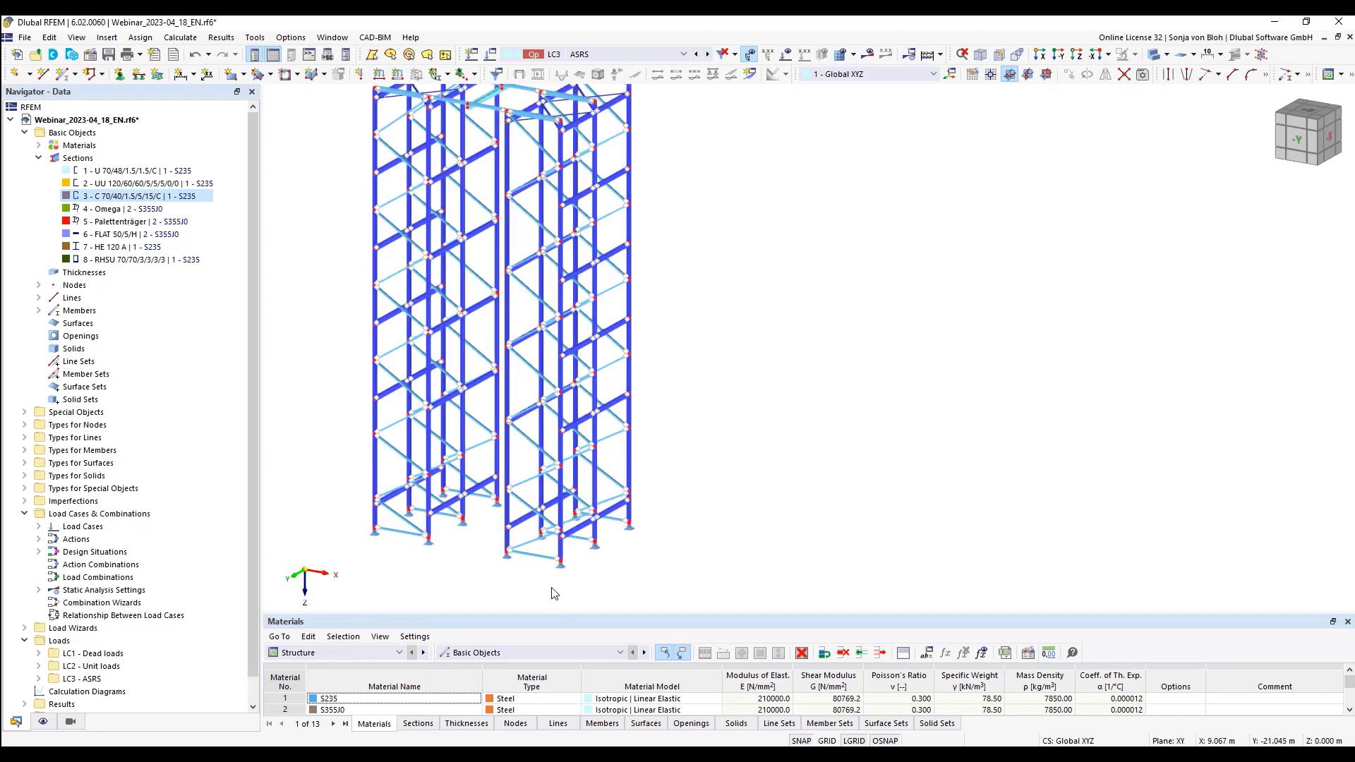
{"action": "scroll", "coordinate": [554, 594], "scroll_direction": "up", "scroll_amount": 2}
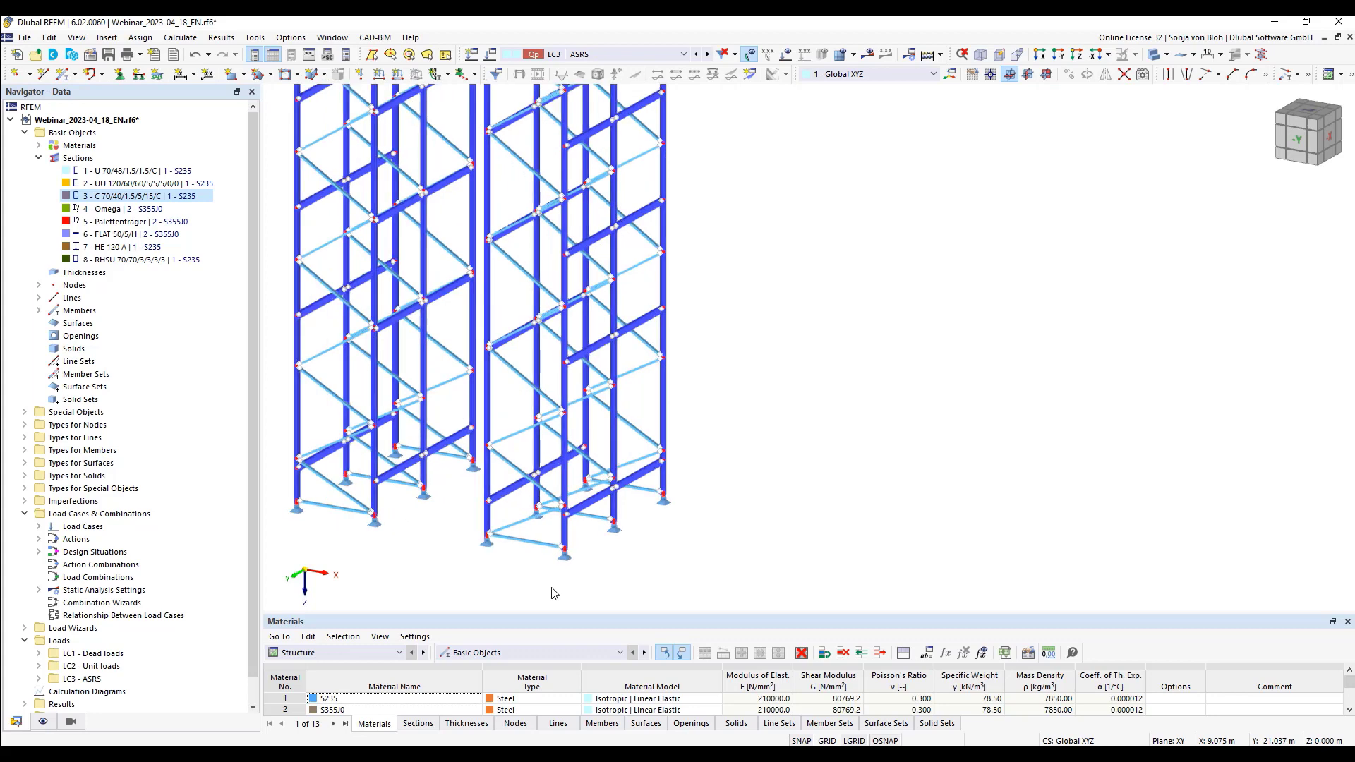
{"action": "double_click", "coordinate": [568, 552]}
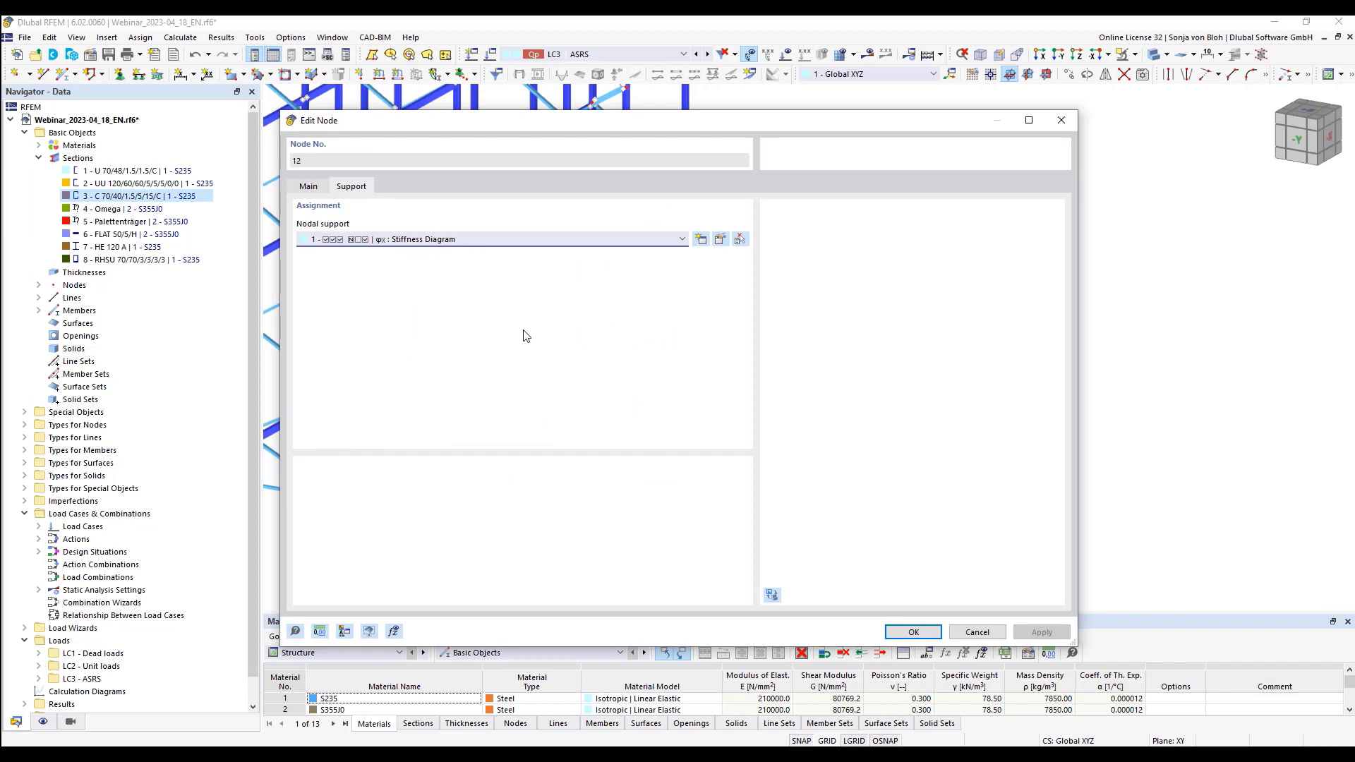
{"action": "left_click", "coordinate": [722, 241]}
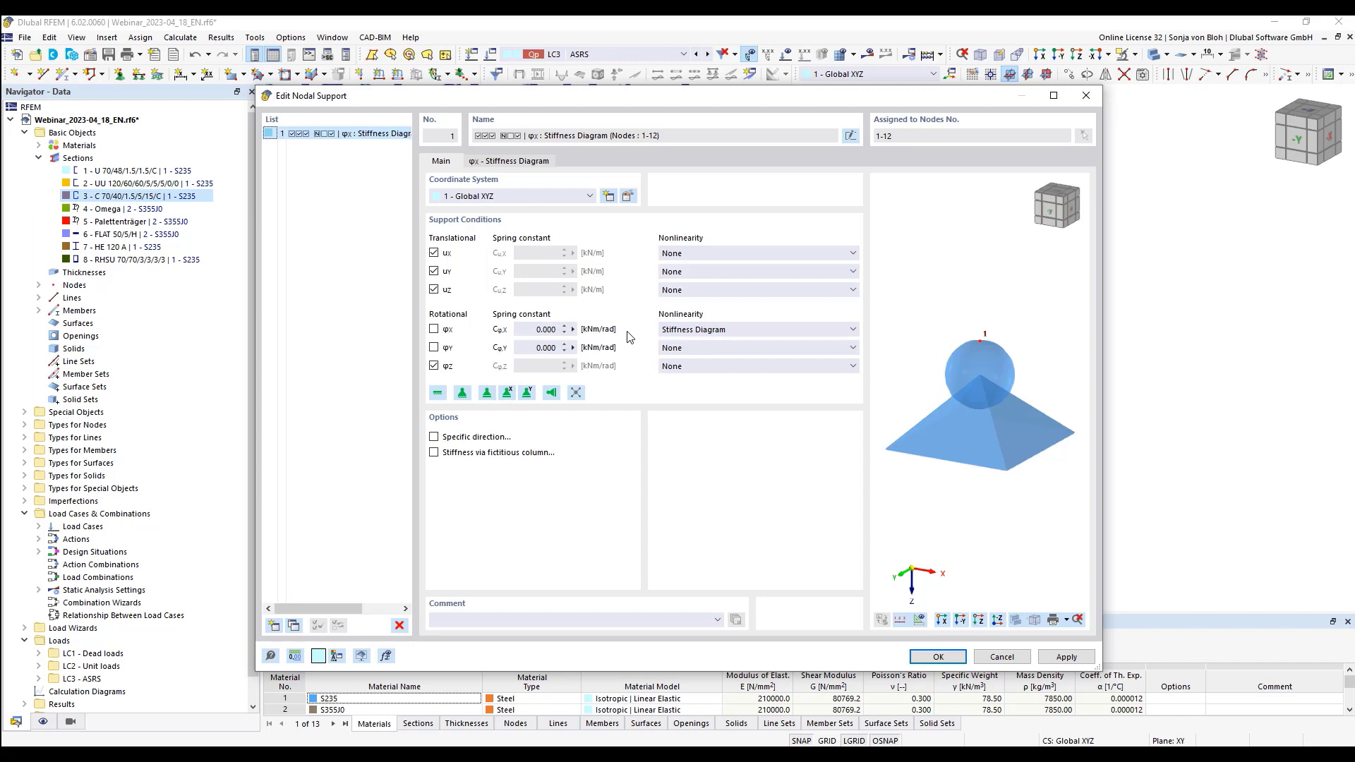
{"action": "left_click", "coordinate": [536, 163]}
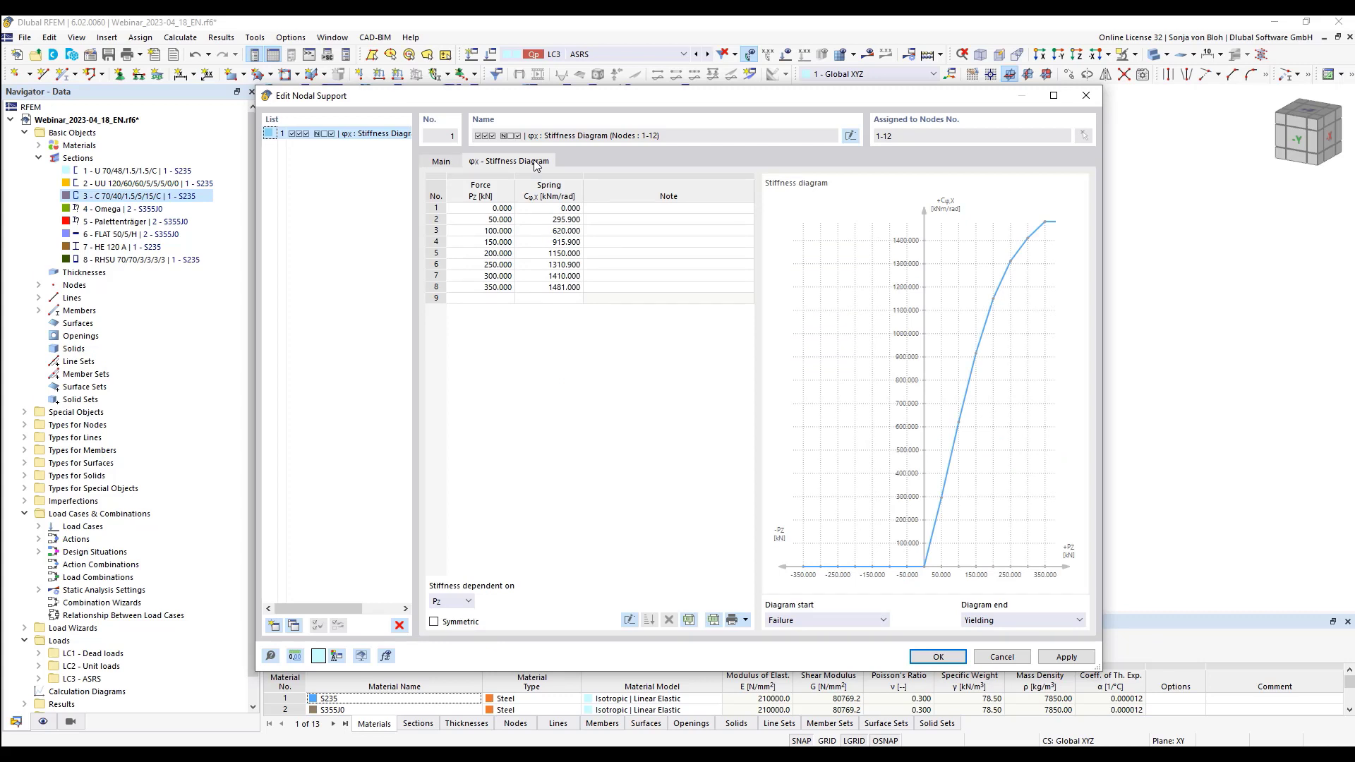
{"action": "left_click_drag", "start_coordinate": [469, 207], "coordinate": [470, 270]}
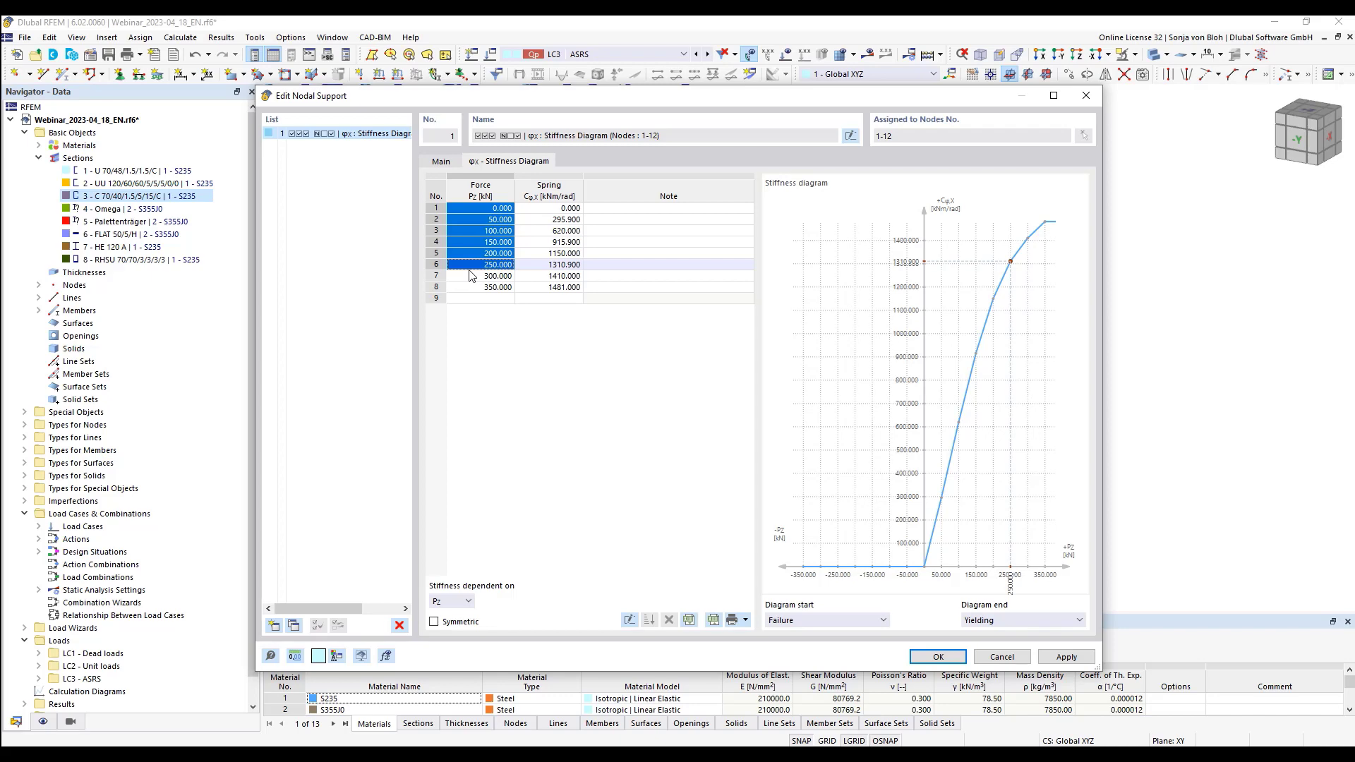
{"action": "left_click", "coordinate": [1002, 657]}
{"action": "left_click", "coordinate": [978, 632]}
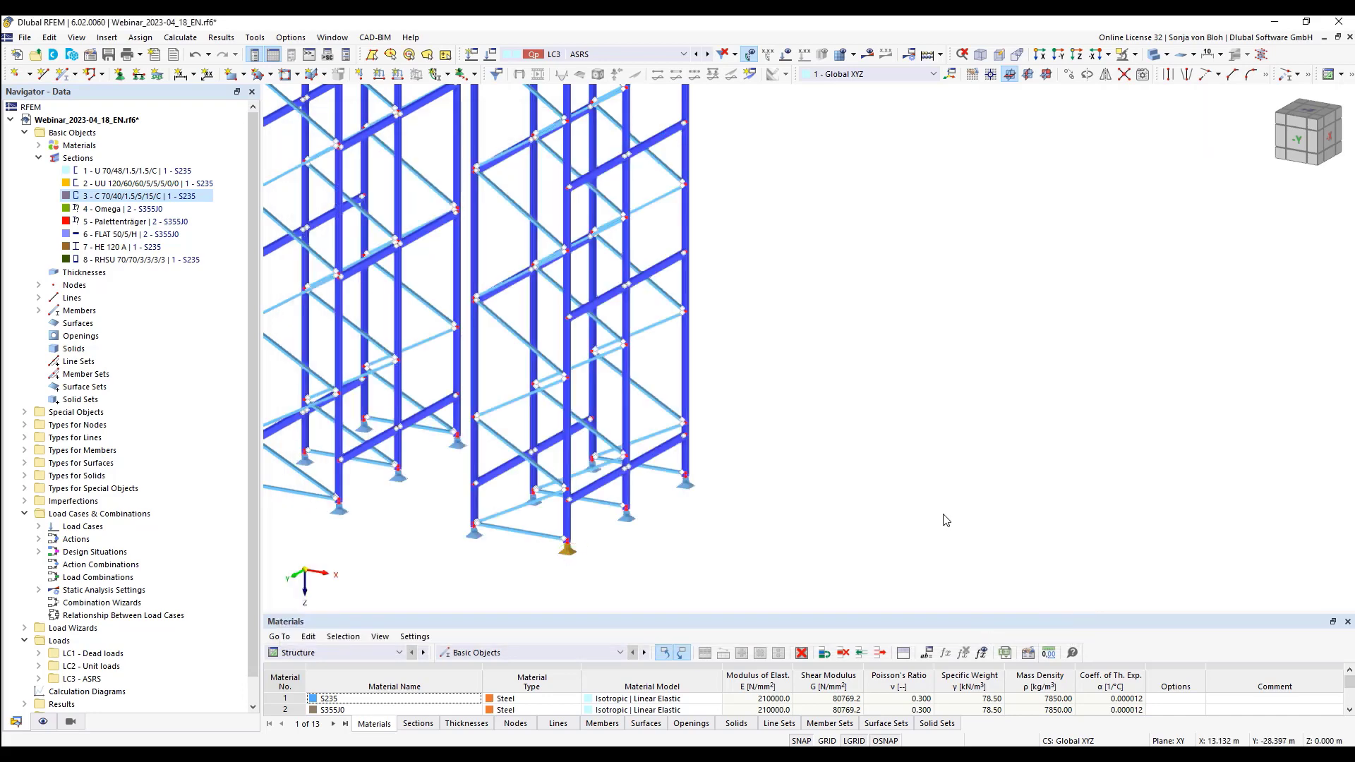
Switch to load case LC1 Dead loads and check its self-weight settings in the load case data without changing them
{"action": "scroll", "coordinate": [949, 519], "scroll_direction": "down", "scroll_amount": 3}
{"action": "middle_click_drag", "start_coordinate": [938, 401], "coordinate": [858, 413]}
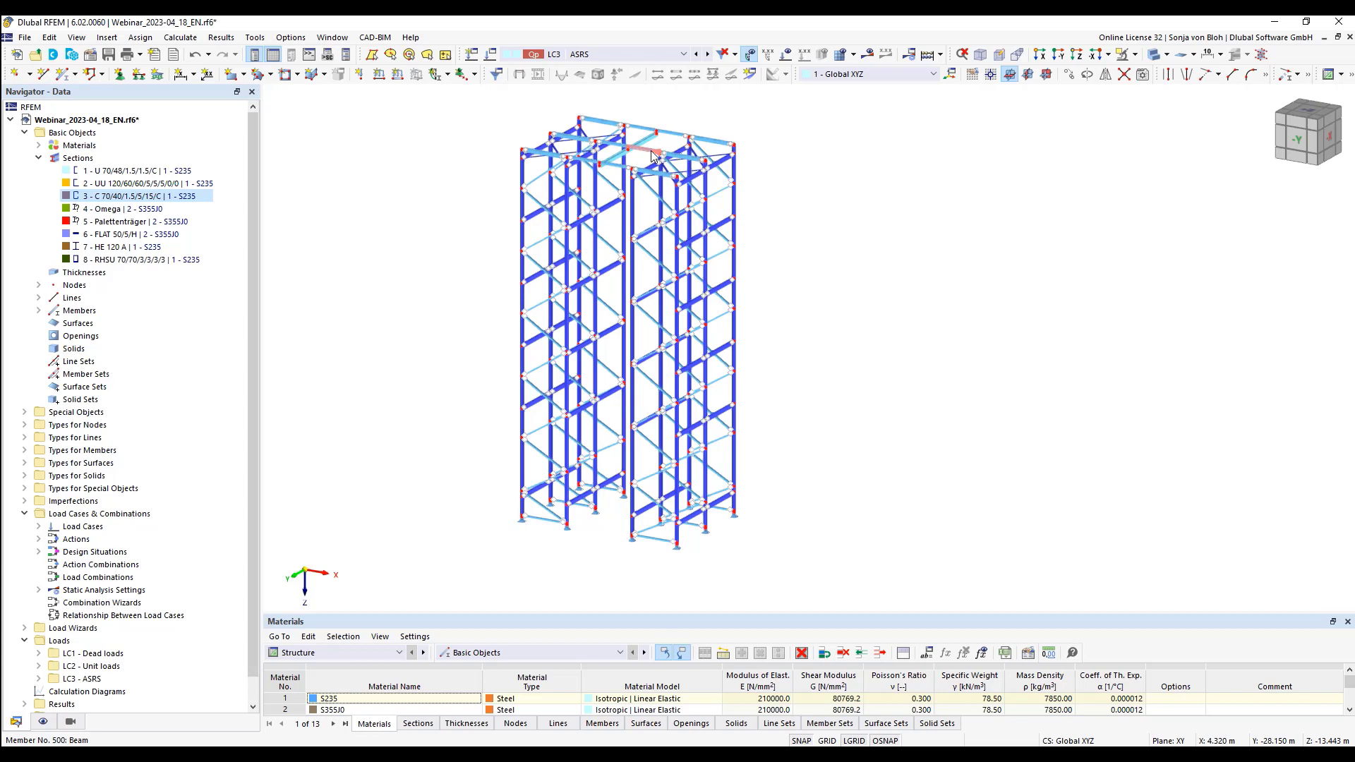
{"action": "left_click", "coordinate": [683, 54]}
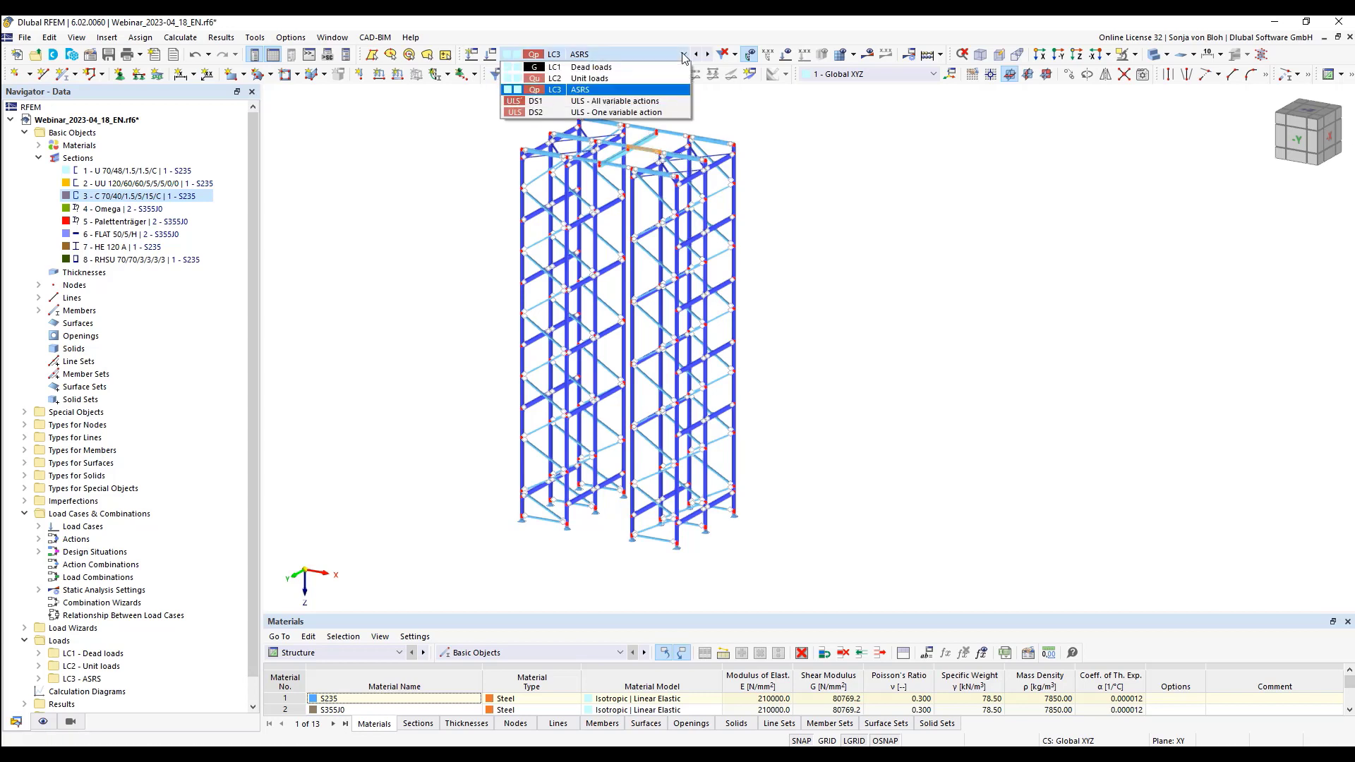
{"action": "left_click", "coordinate": [639, 68]}
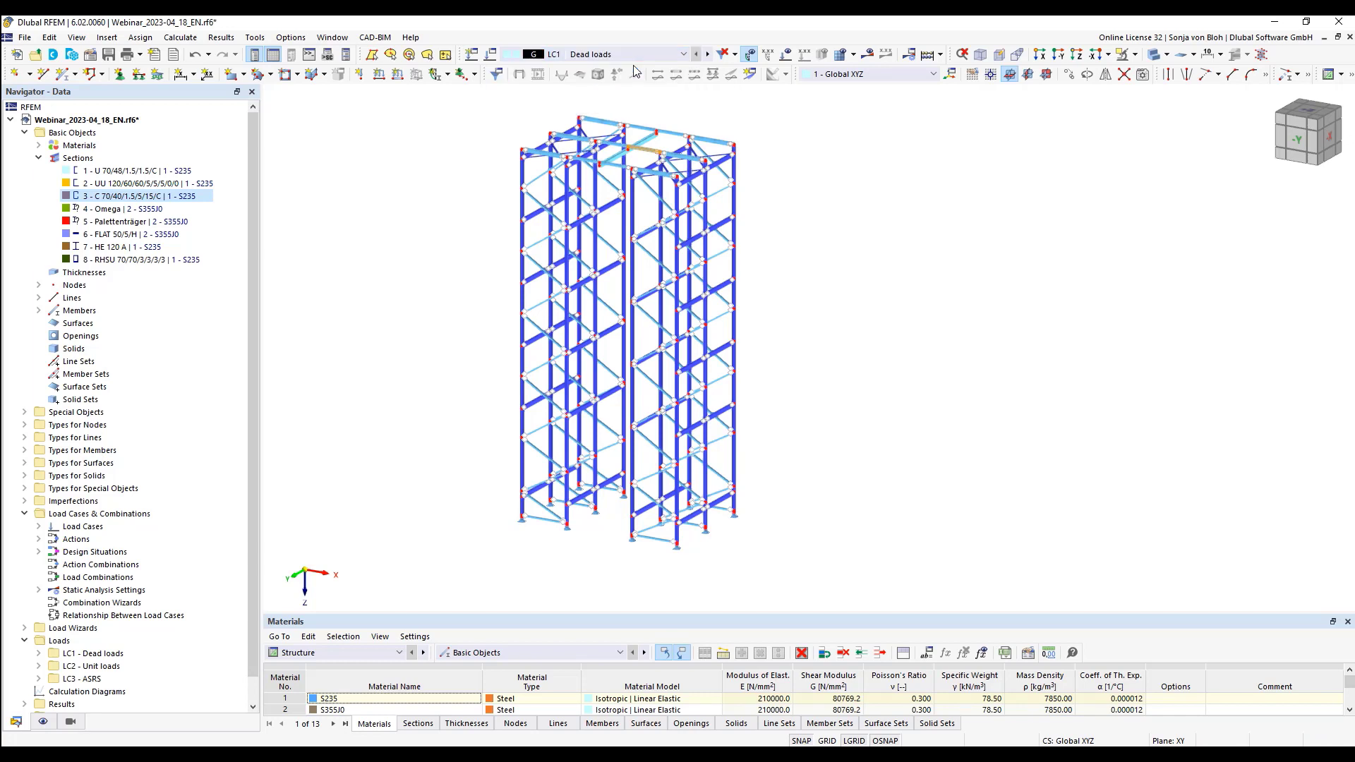
{"action": "left_click", "coordinate": [490, 54]}
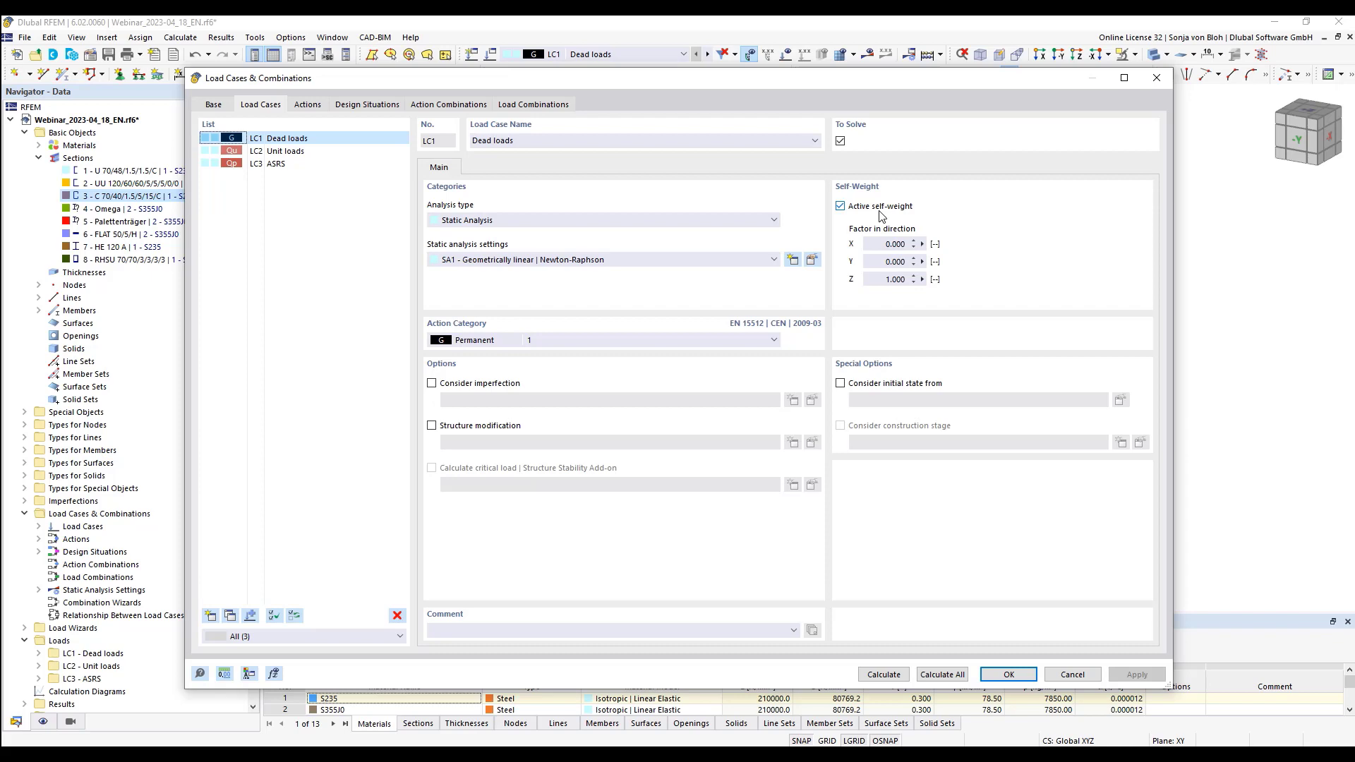
{"action": "left_click", "coordinate": [1071, 674]}
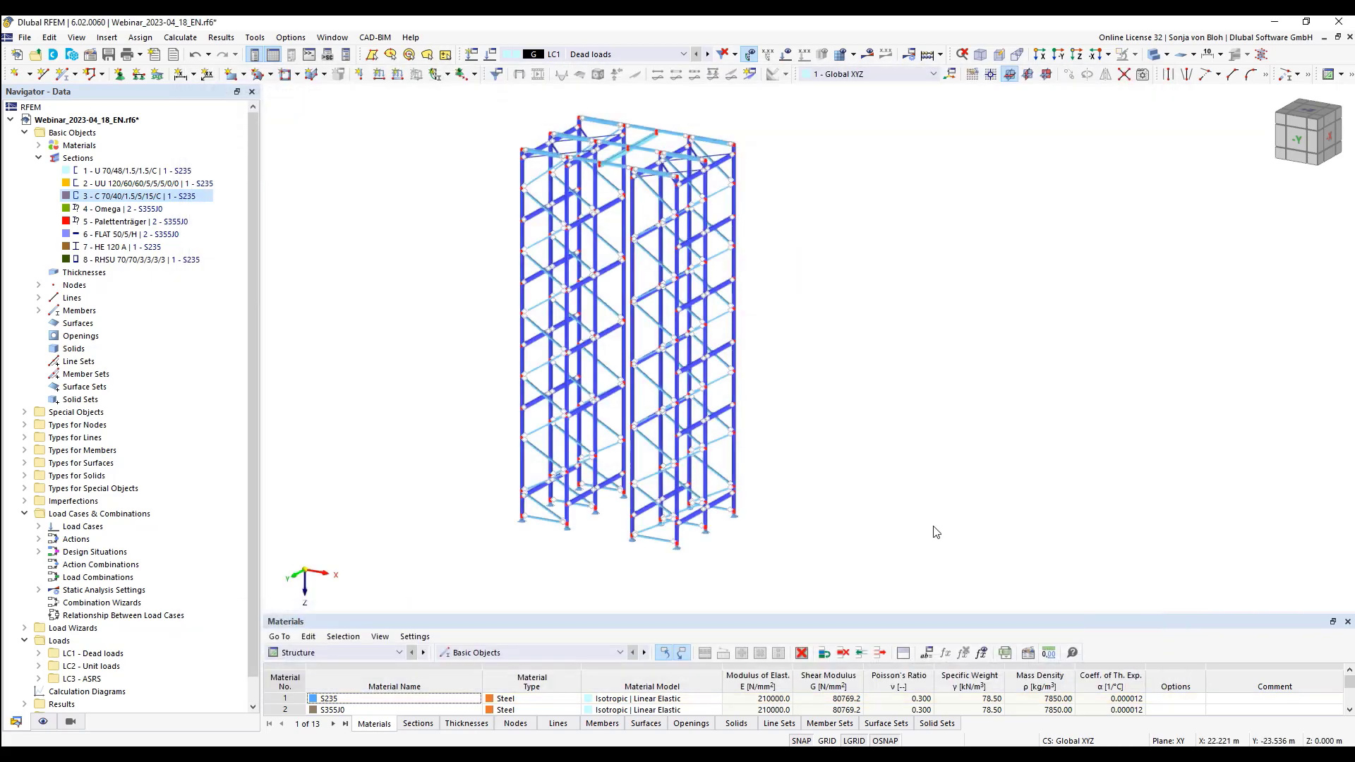
Switch to load case LC2 Unit loads and display its loads on the racking model
{"action": "left_click", "coordinate": [685, 56]}
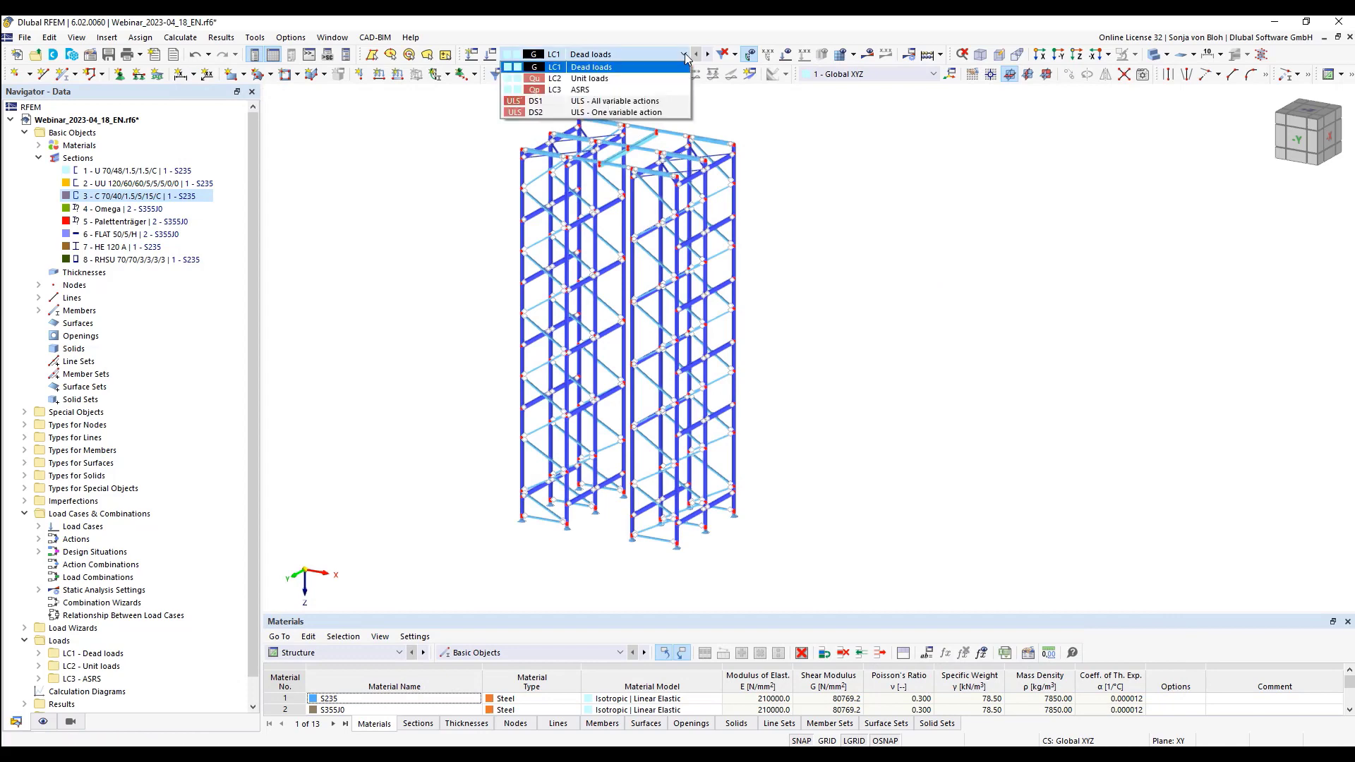
{"action": "left_click", "coordinate": [621, 71]}
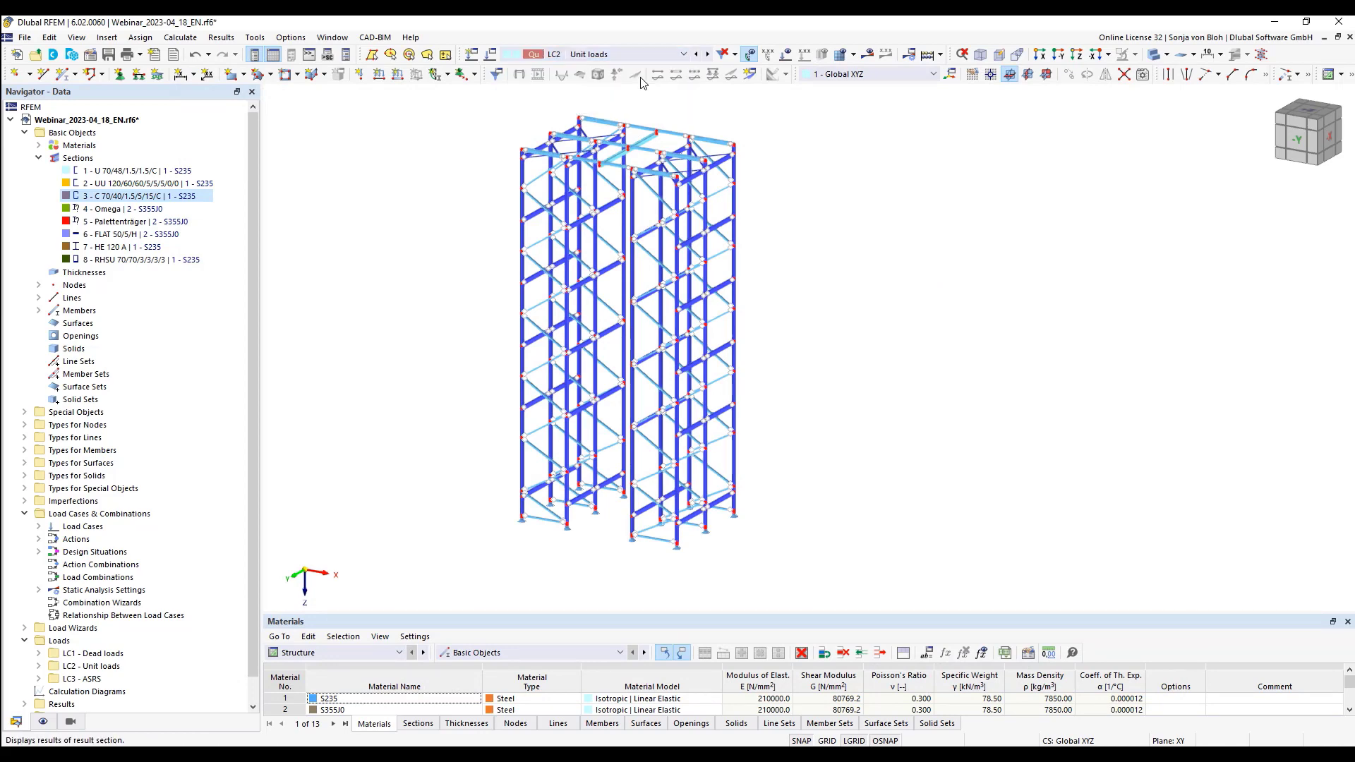
{"action": "left_click", "coordinate": [786, 56]}
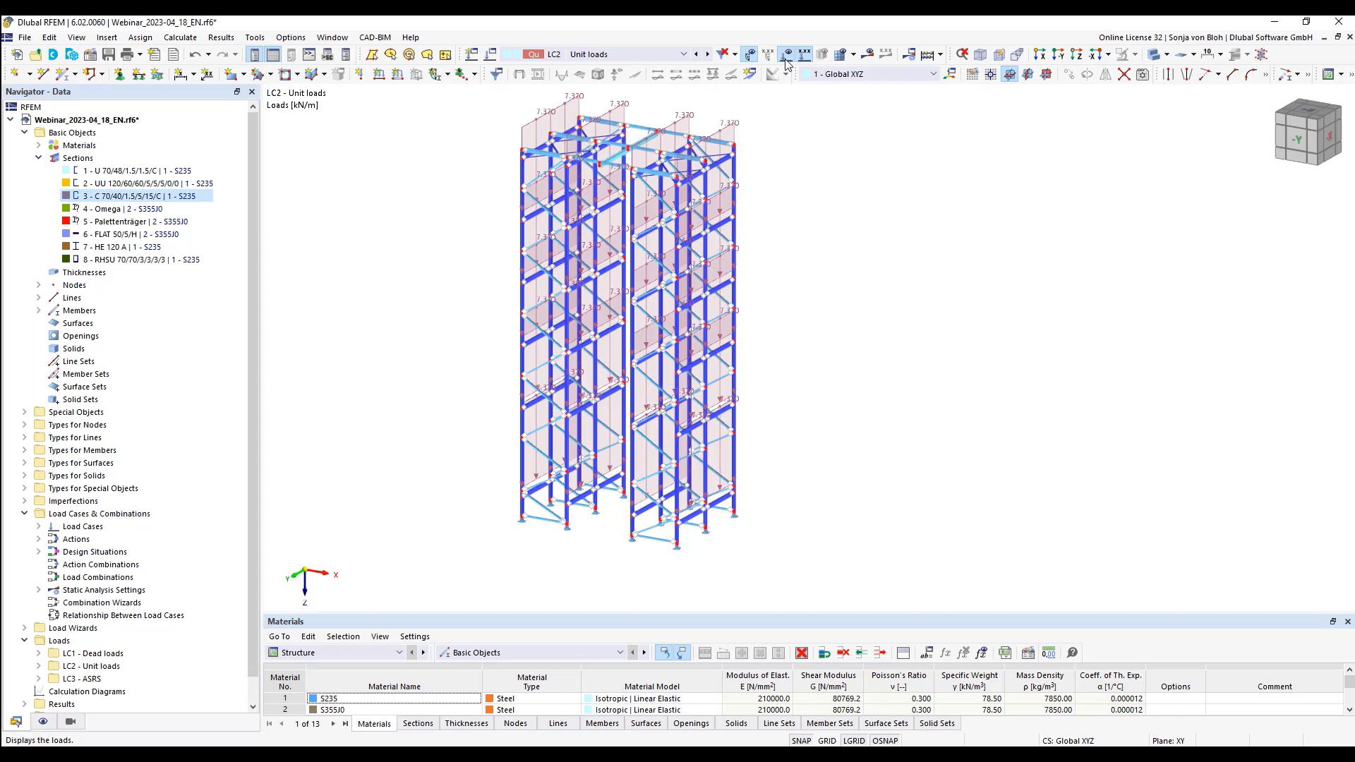
Inspect the member load on the top shelf beam, including its force eccentricity settings, without changing it
{"action": "double_click", "coordinate": [721, 131]}
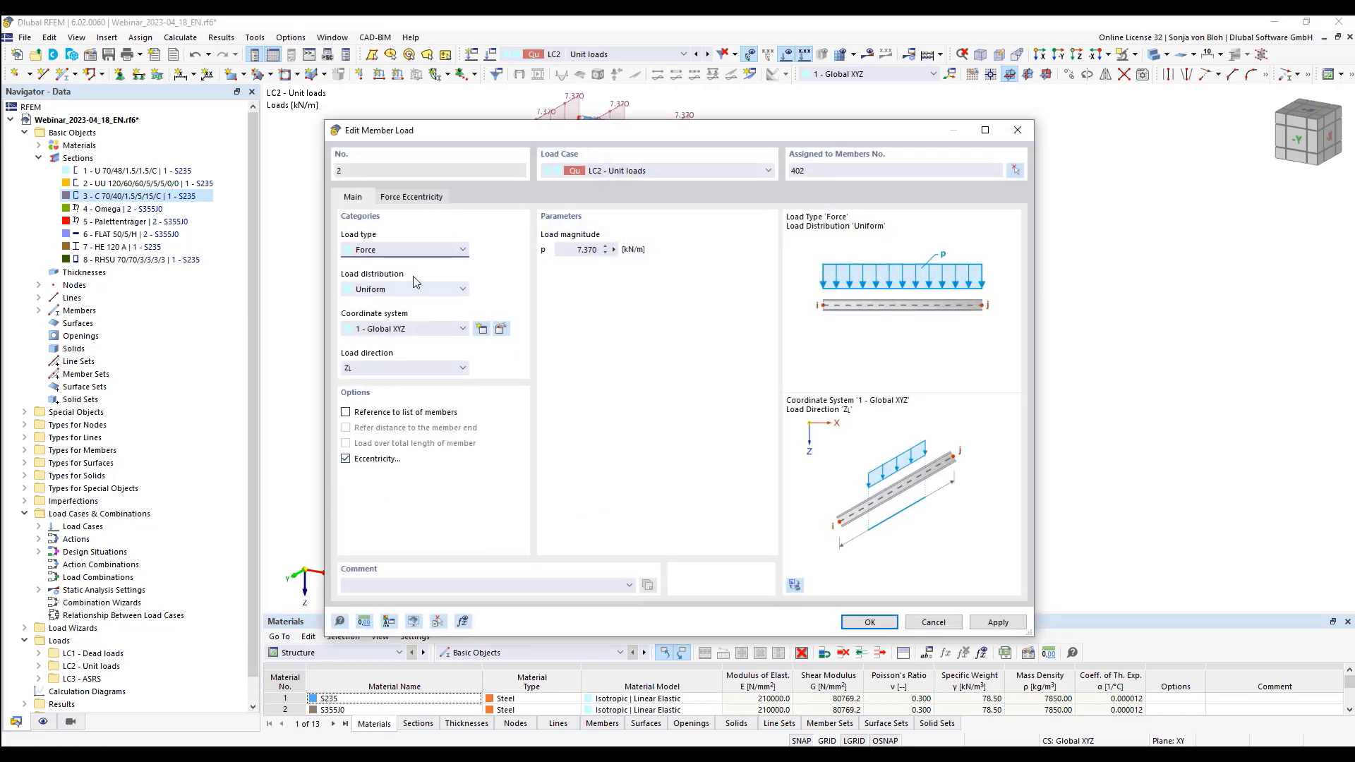
{"action": "left_click", "coordinate": [429, 201]}
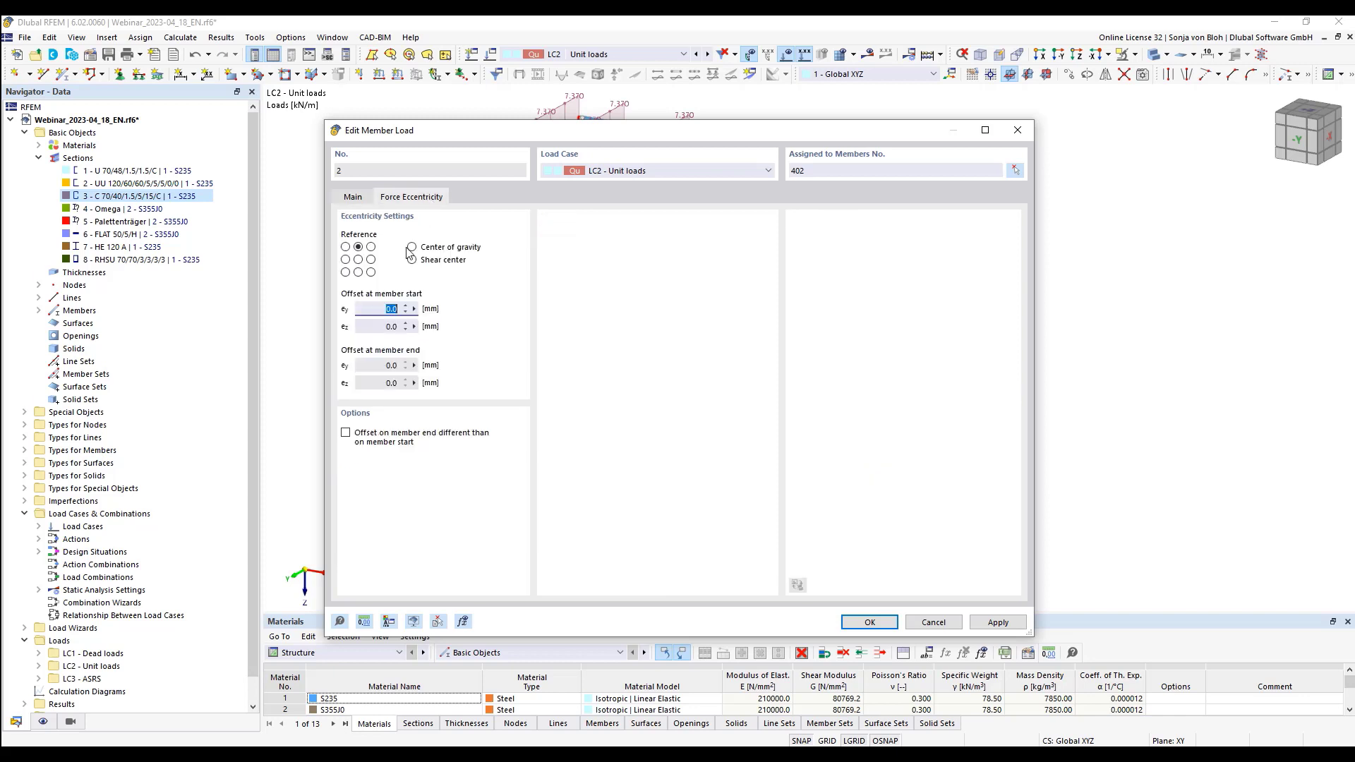
{"action": "left_click", "coordinate": [358, 247]}
{"action": "left_click", "coordinate": [928, 623]}
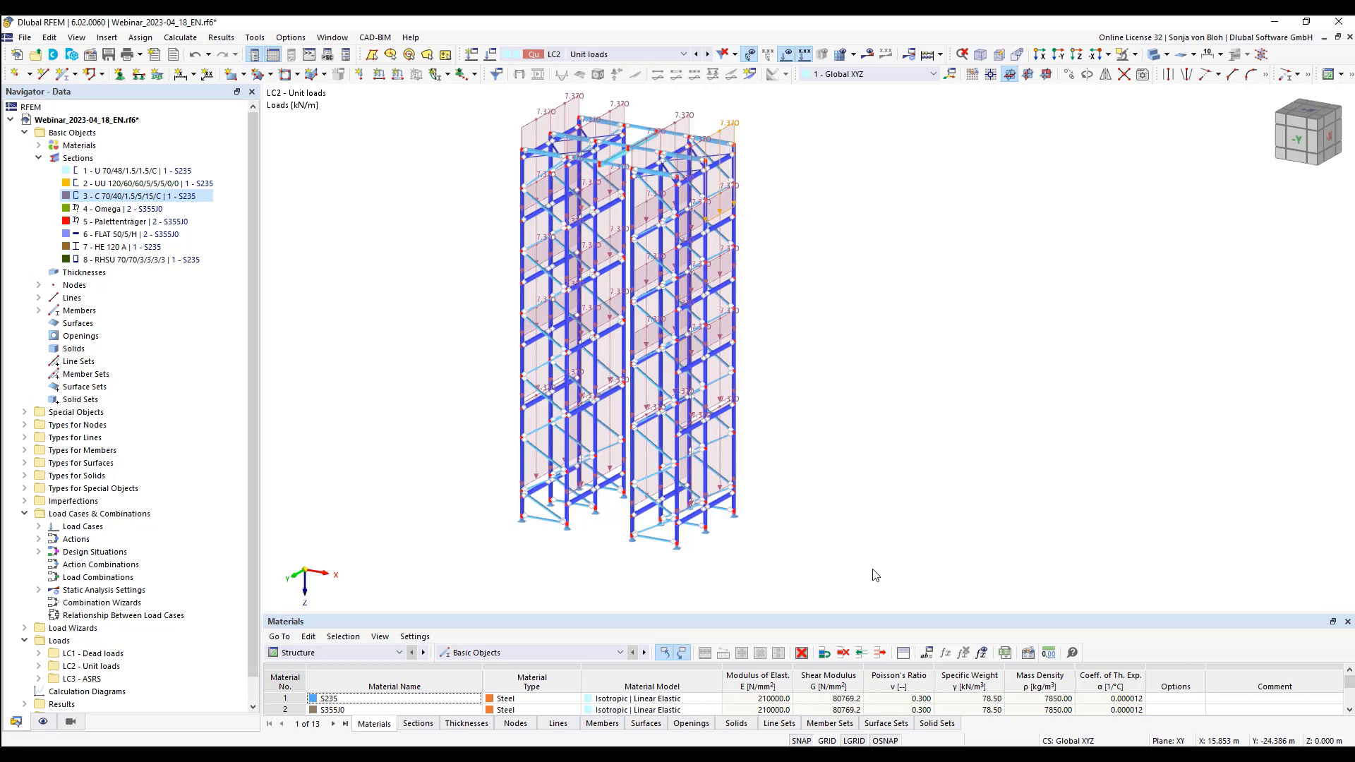
{"action": "mouse_move", "coordinate": [663, 293]}
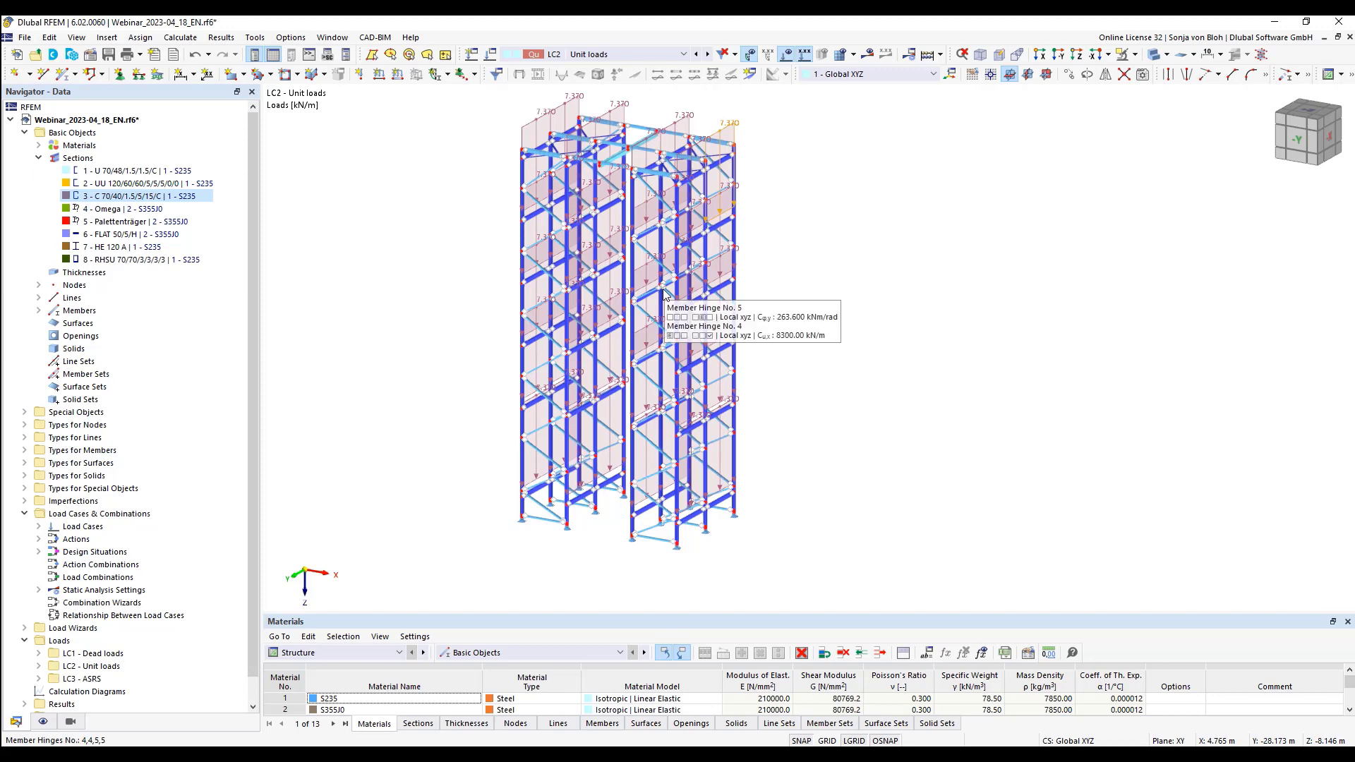
Switch to load case LC3 ASRS and examine the nodal load at the top of the rack
{"action": "left_click", "coordinate": [683, 55]}
{"action": "left_click", "coordinate": [628, 90]}
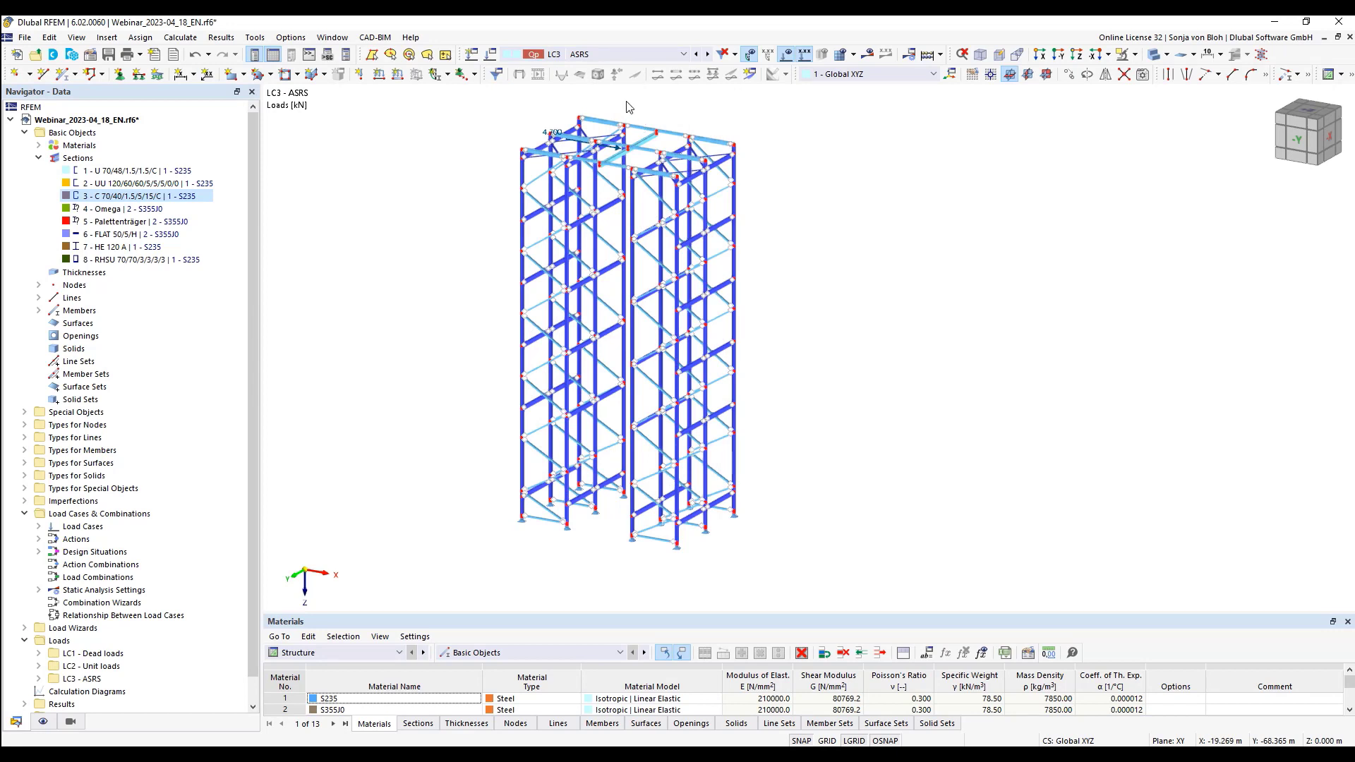
{"action": "scroll", "coordinate": [613, 151], "scroll_direction": "up", "scroll_amount": 2}
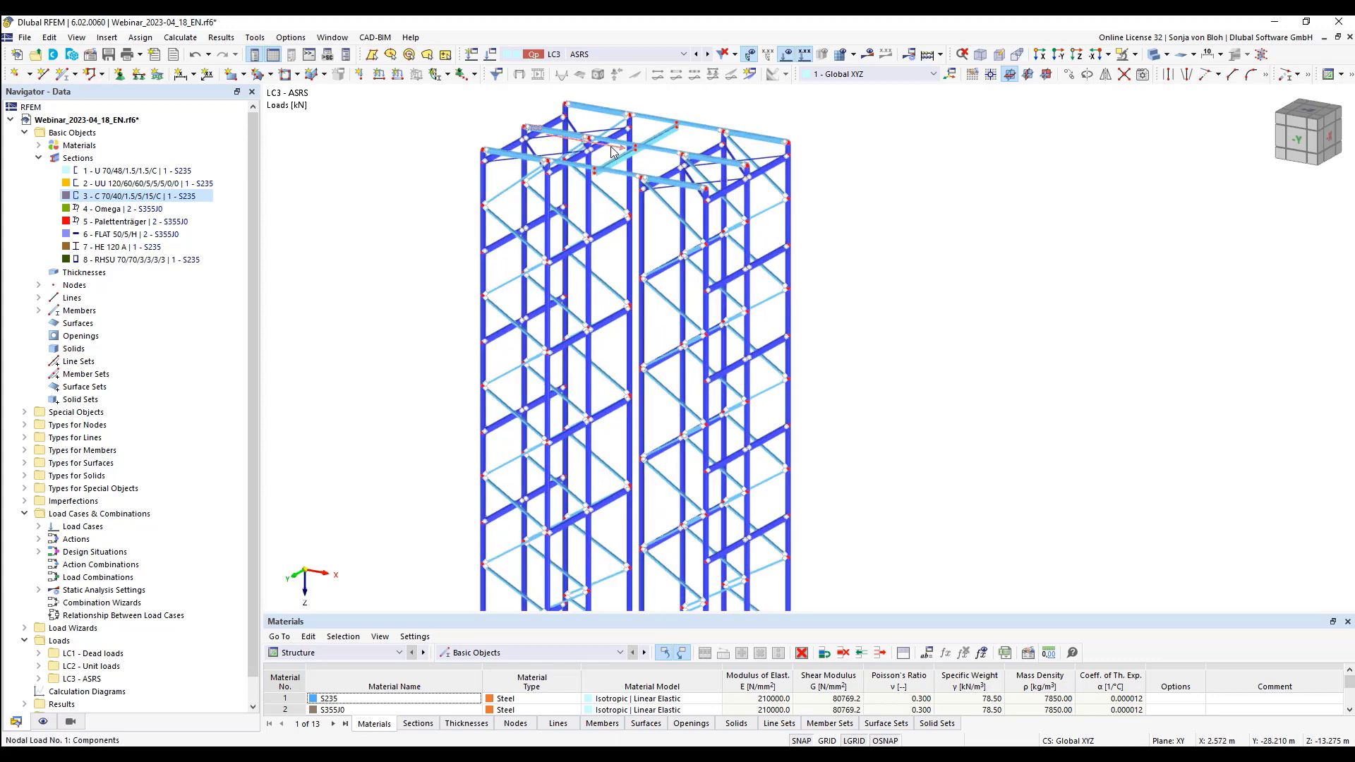
{"action": "mouse_move", "coordinate": [612, 151]}
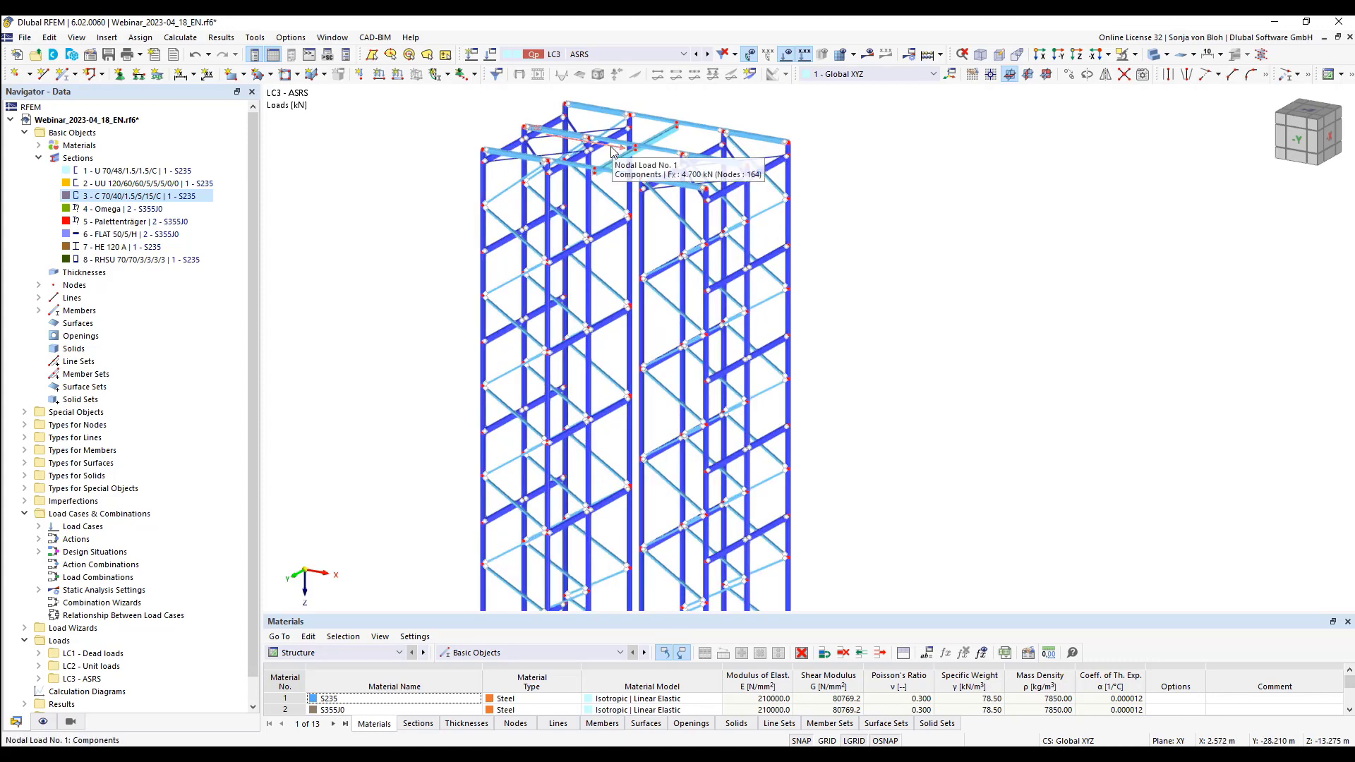
{"action": "scroll", "coordinate": [926, 338], "scroll_direction": "down", "scroll_amount": 2}
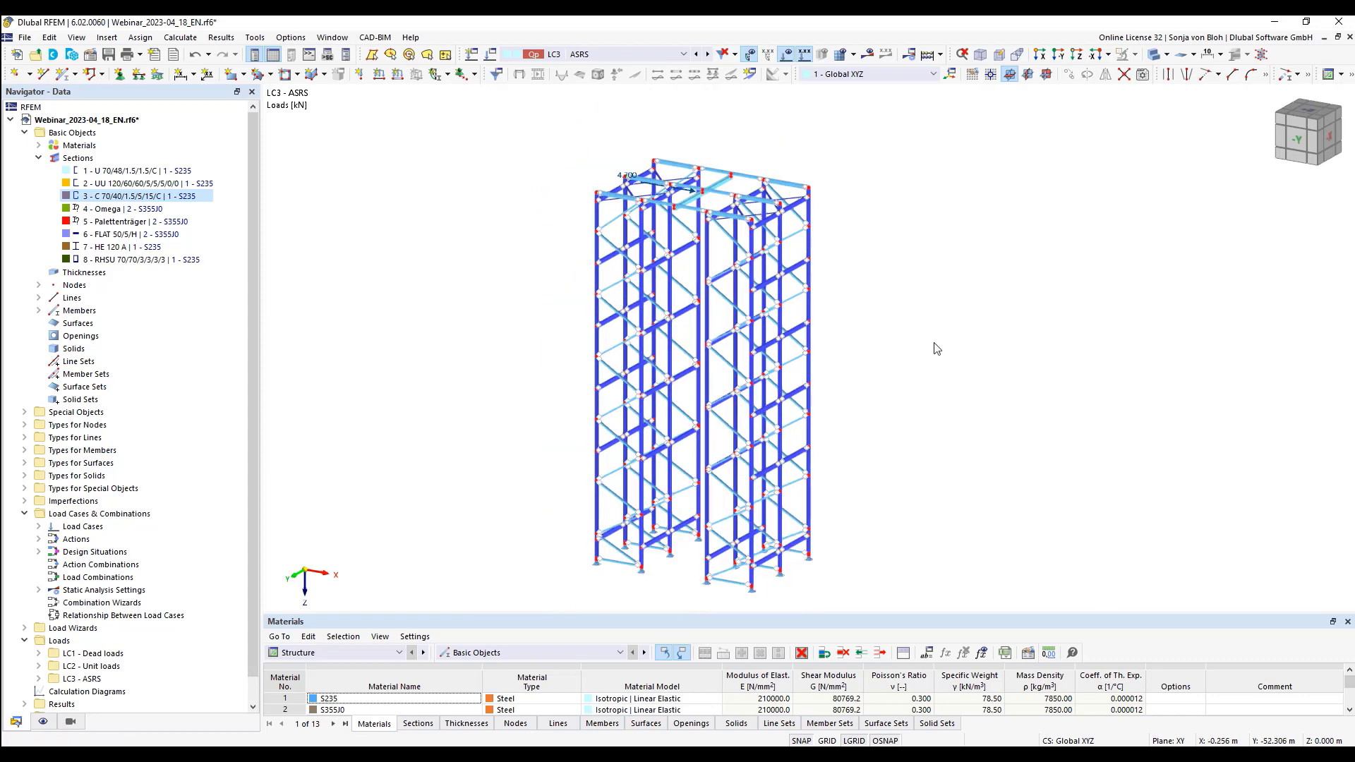
{"action": "middle_click_drag", "start_coordinate": [926, 337], "coordinate": [850, 321]}
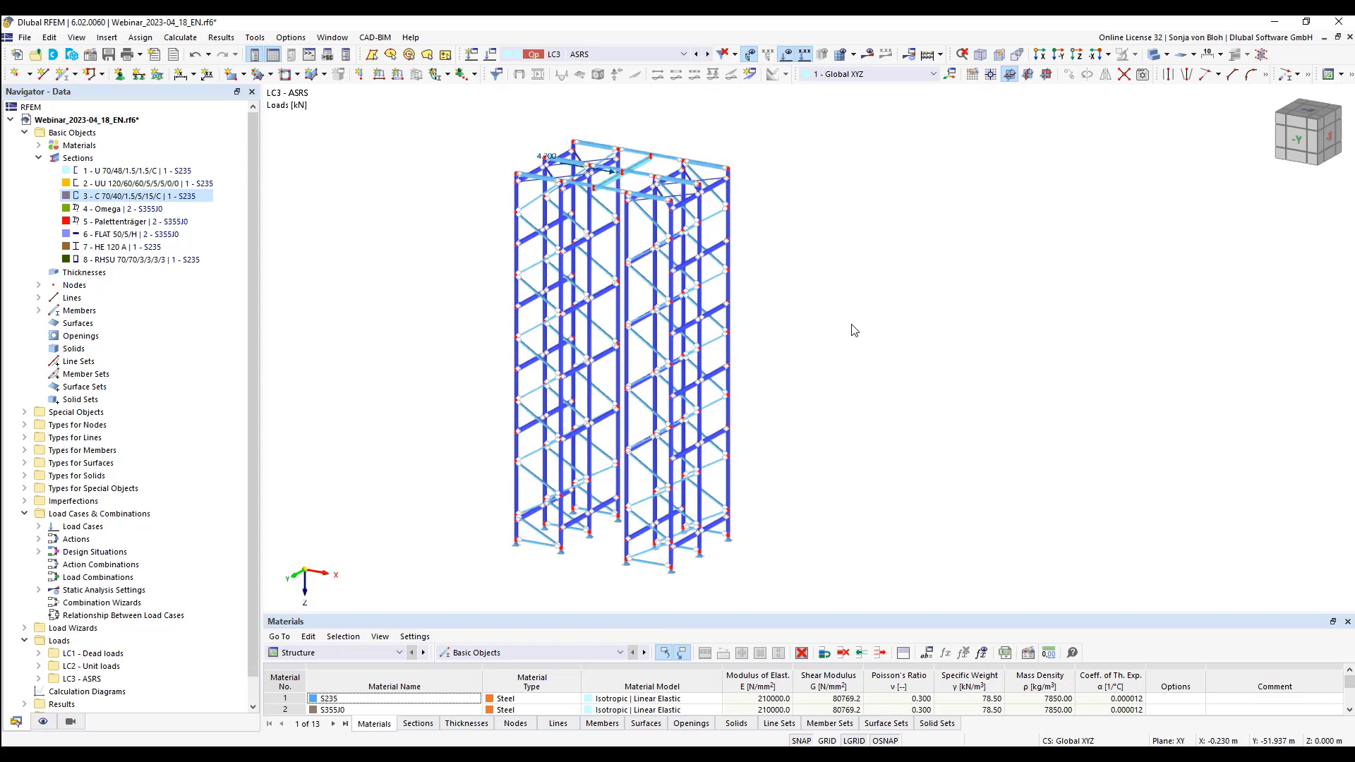
Activate the Torsional Warping (7 DOF) add-on in the model's base data
{"action": "right_click", "coordinate": [98, 133]}
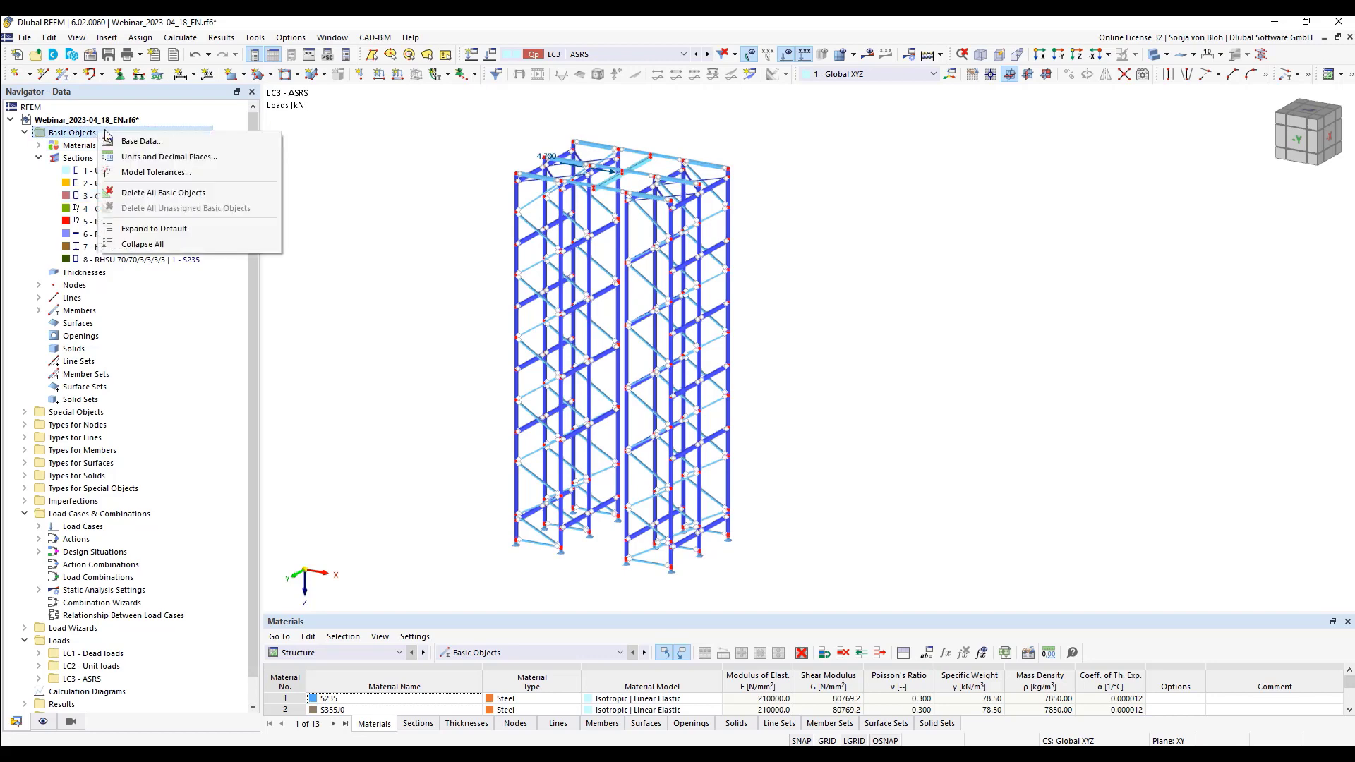
{"action": "left_click", "coordinate": [128, 141]}
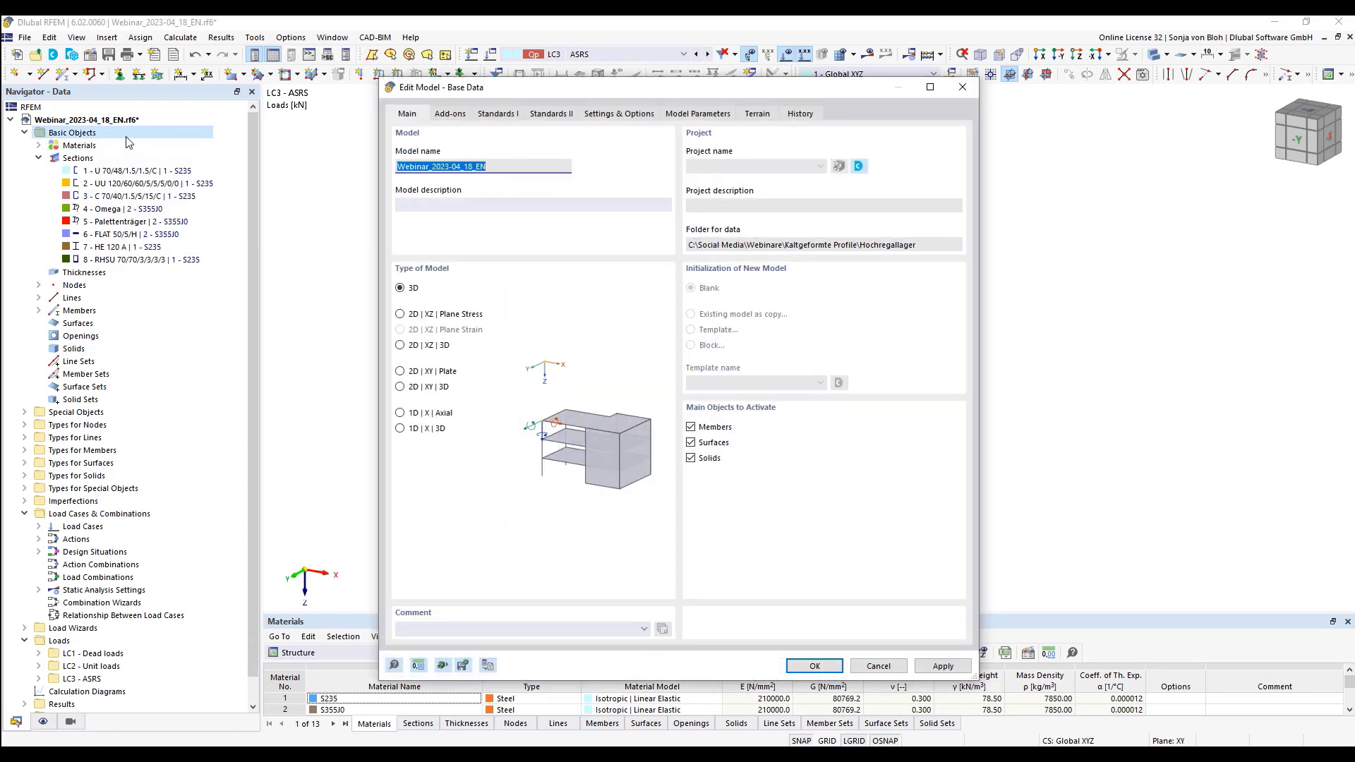
{"action": "left_click", "coordinate": [452, 113]}
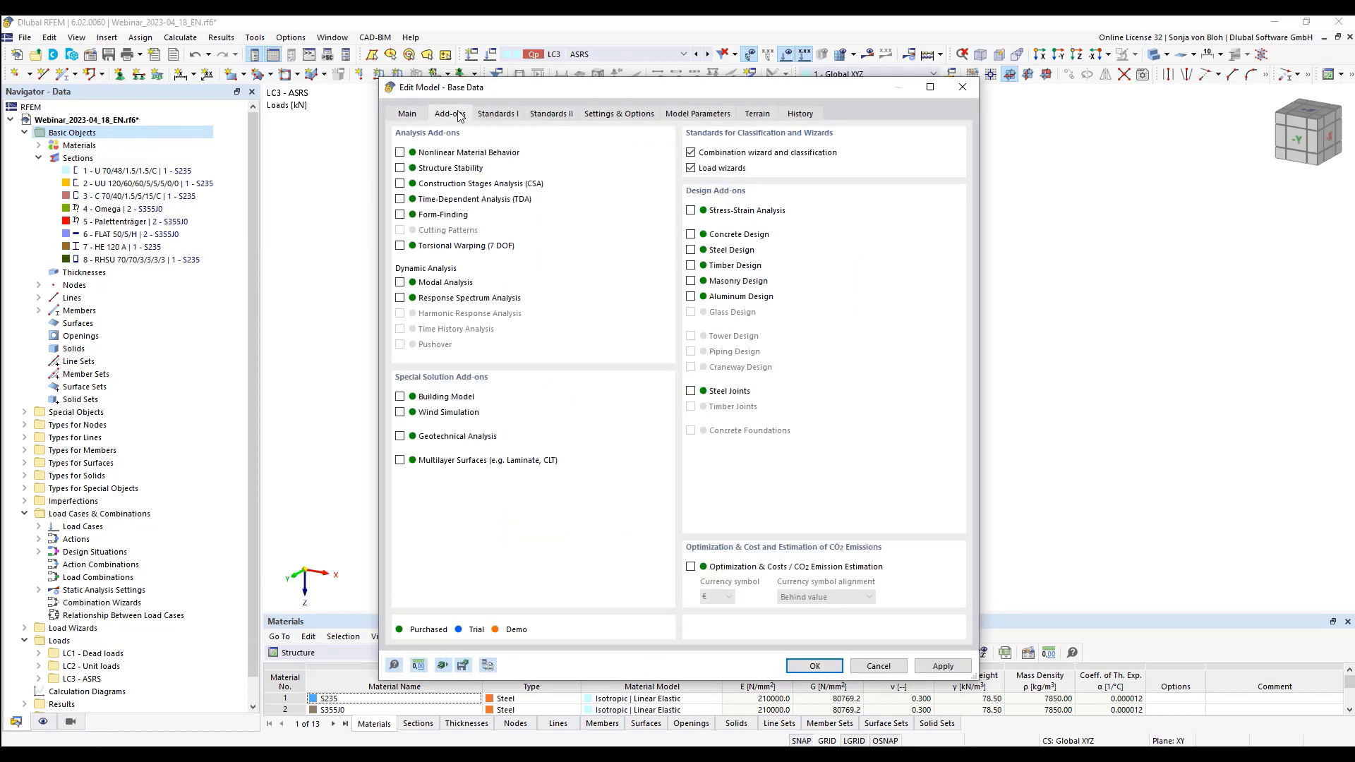
{"action": "left_click", "coordinate": [400, 245]}
{"action": "left_click", "coordinate": [815, 666]}
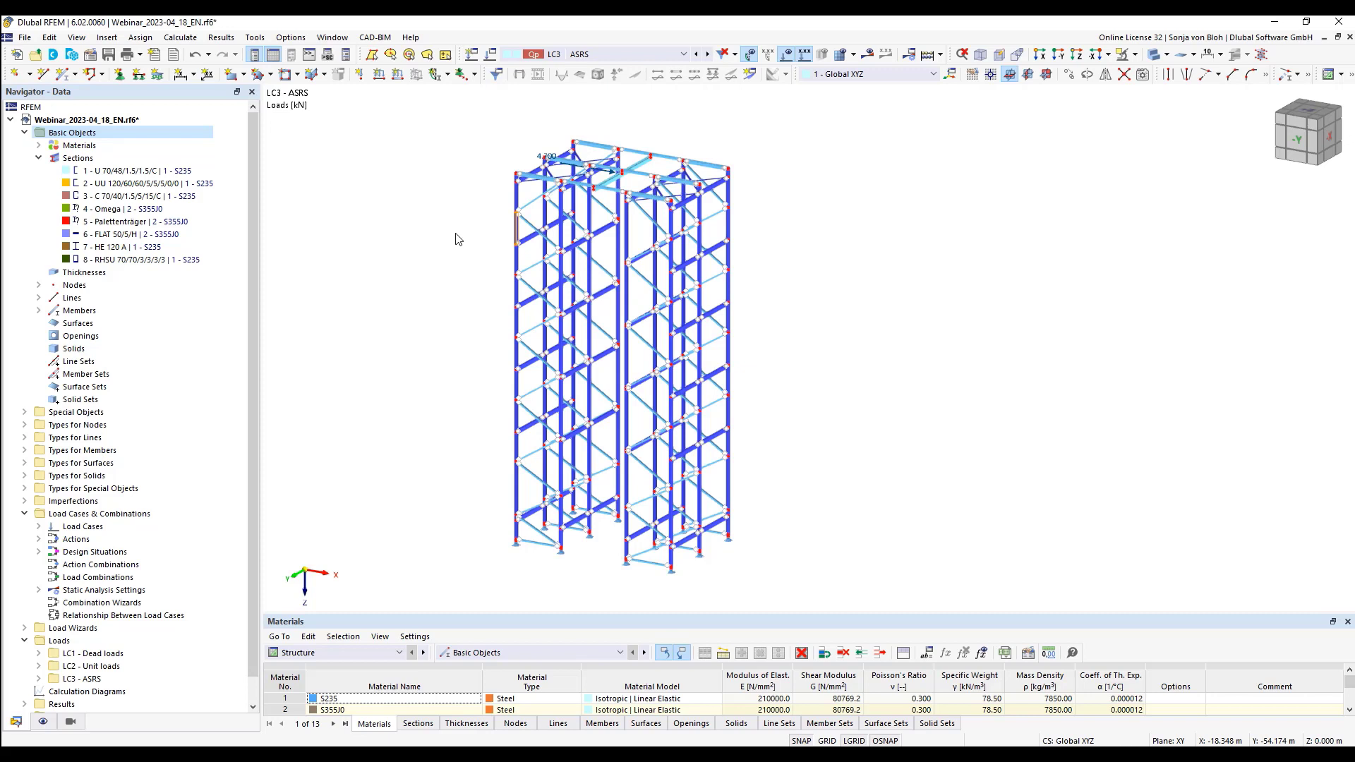
Activate visibility filtering by member section so that only the members with section 4 - Omega are shown
{"action": "left_click", "coordinate": [69, 723]}
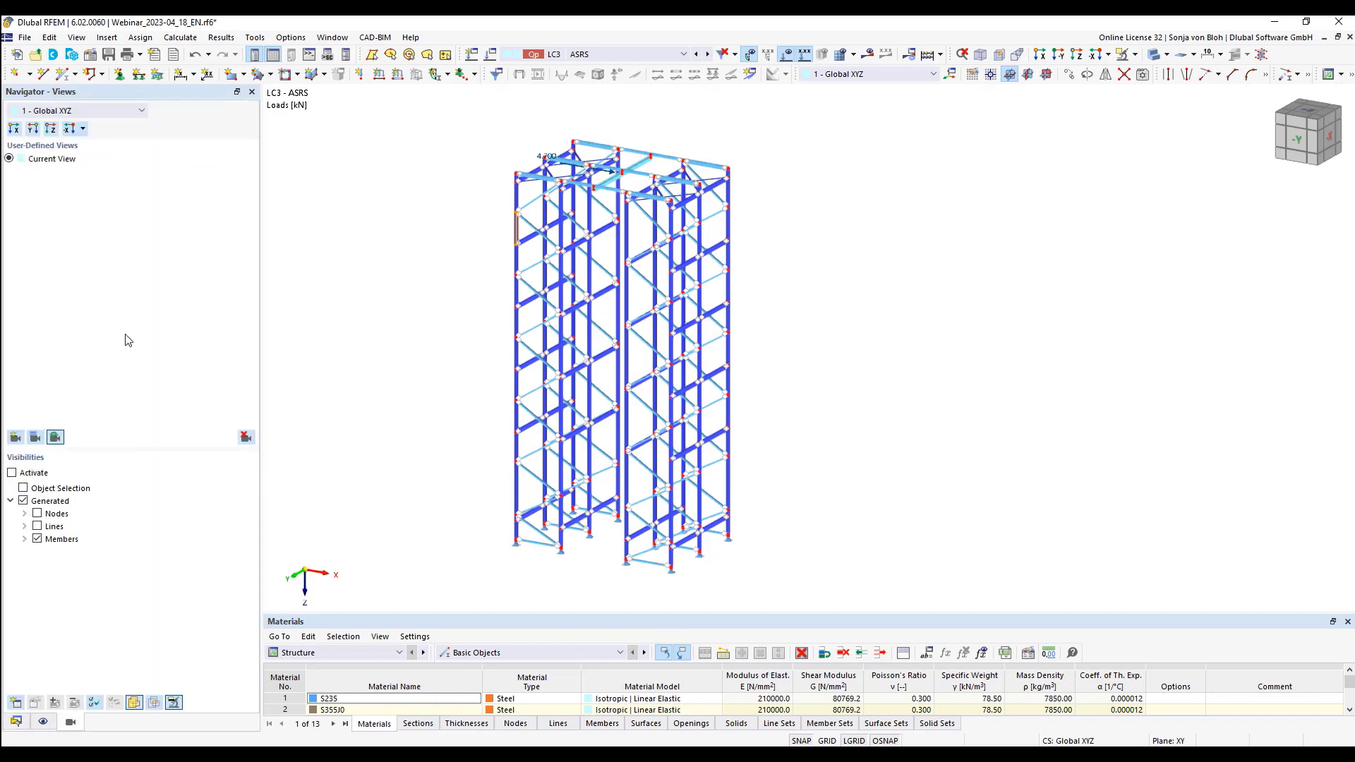
{"action": "left_click", "coordinate": [25, 539]}
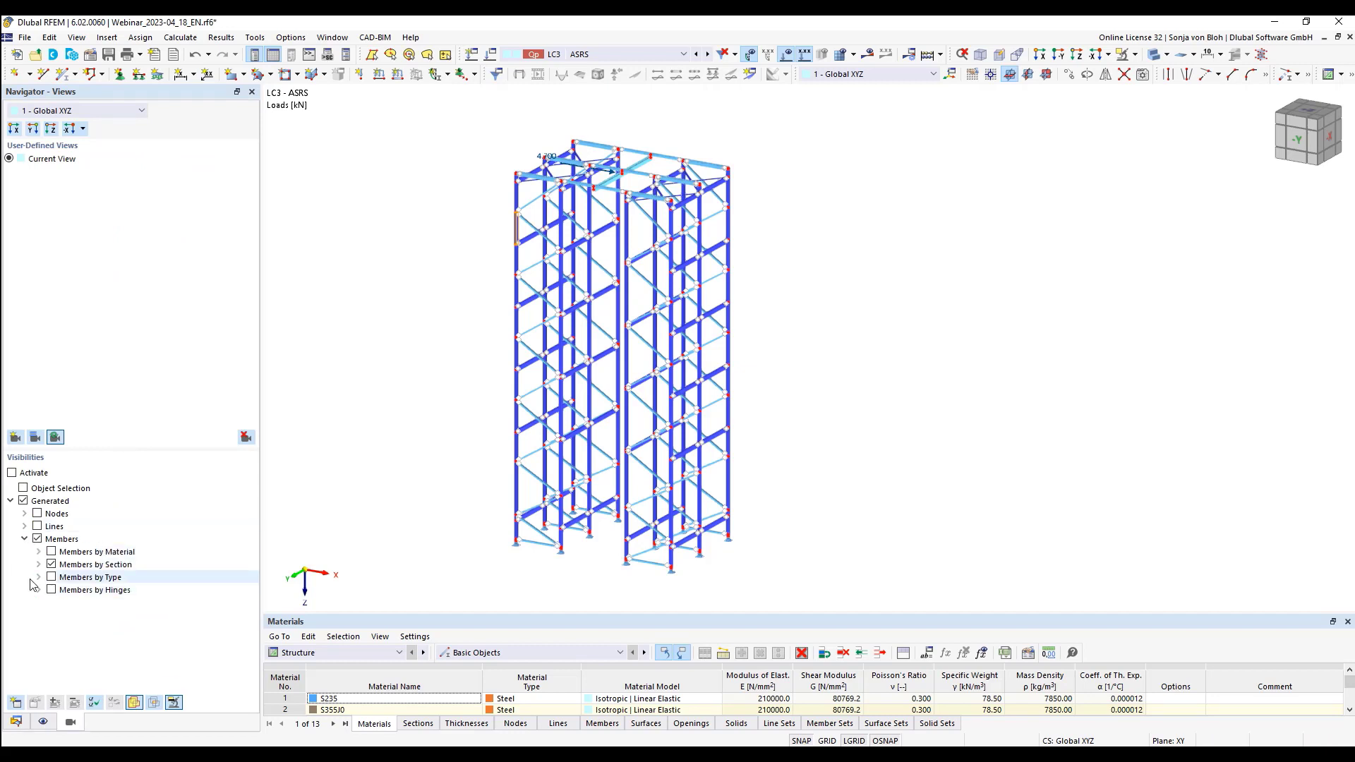
{"action": "left_click", "coordinate": [38, 564]}
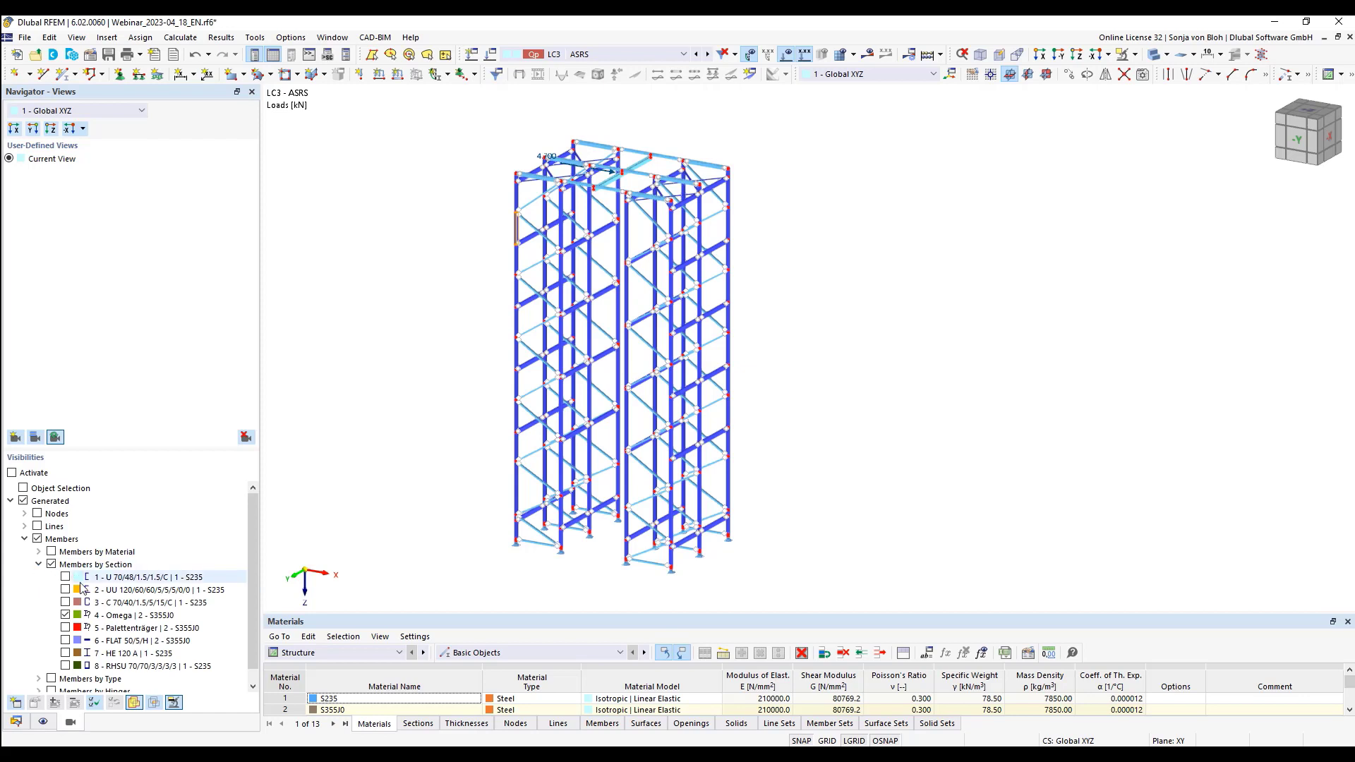
{"action": "left_click", "coordinate": [127, 616]}
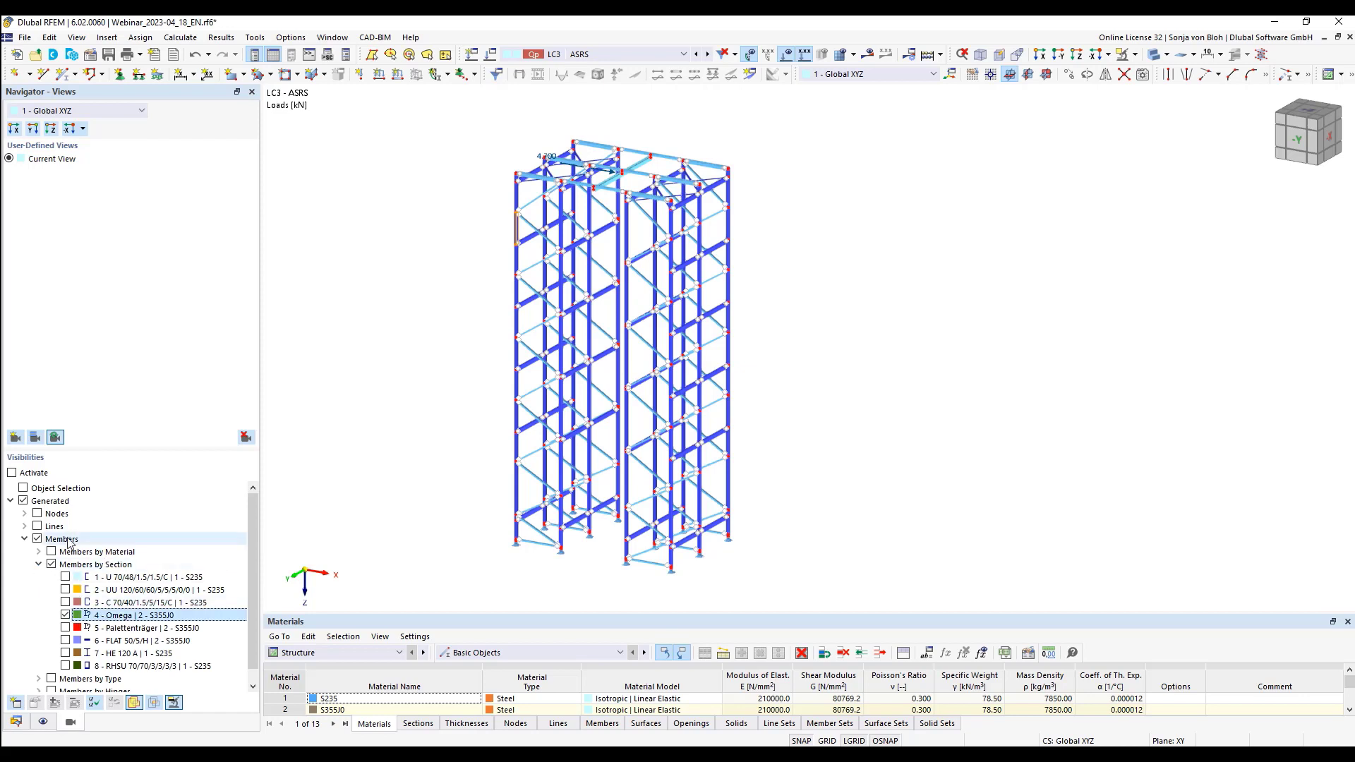
{"action": "left_click", "coordinate": [11, 473]}
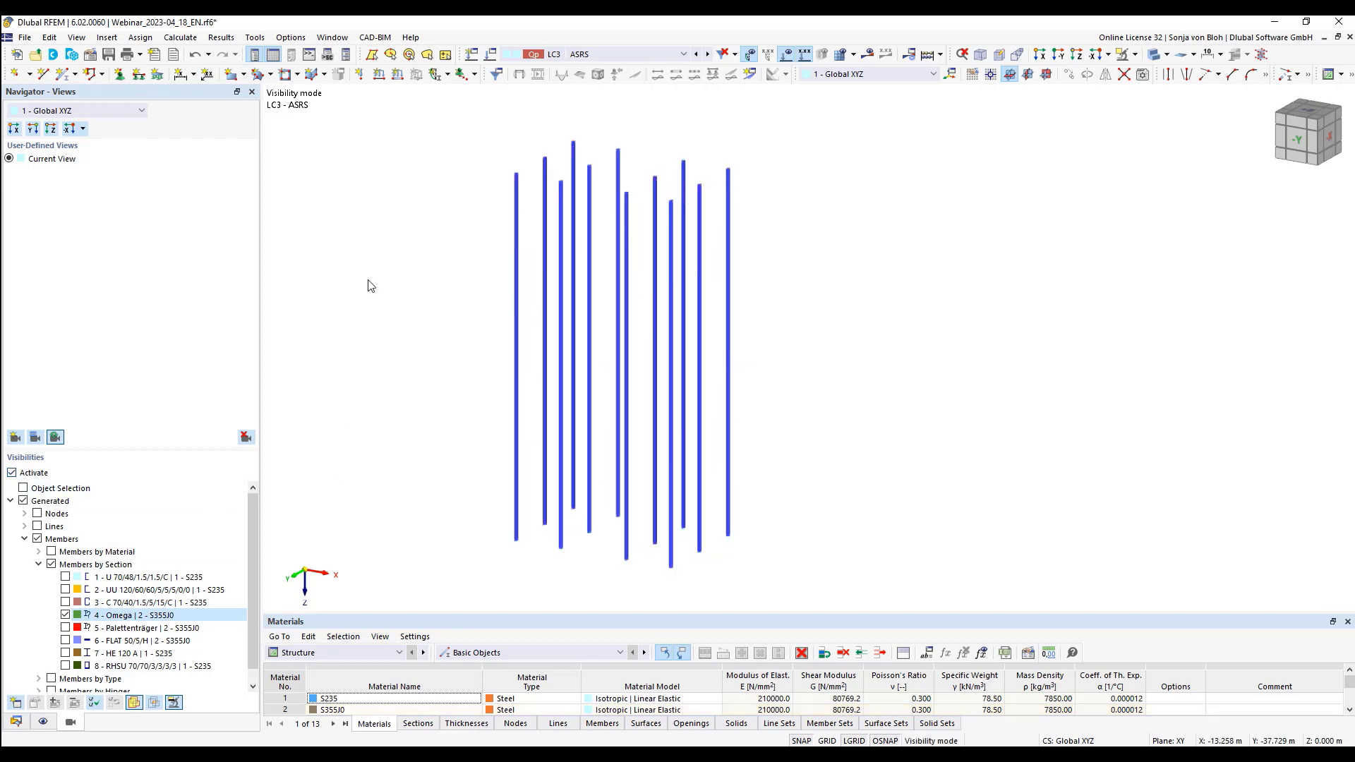
Create continuous member sets from all the isolated Omega uprights, and turn the visibility filter off to show the whole rack
{"action": "left_click_drag", "start_coordinate": [417, 101], "coordinate": [851, 599]}
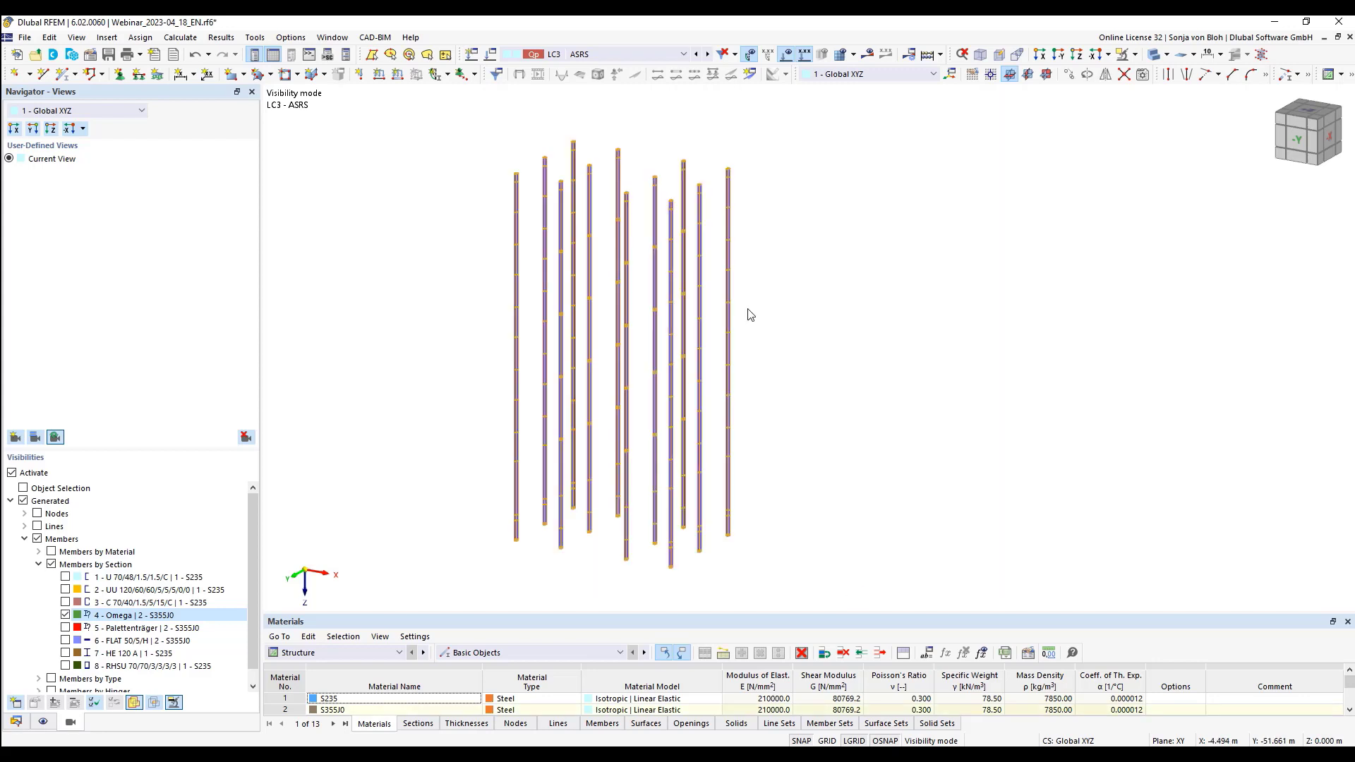
{"action": "right_click", "coordinate": [729, 283]}
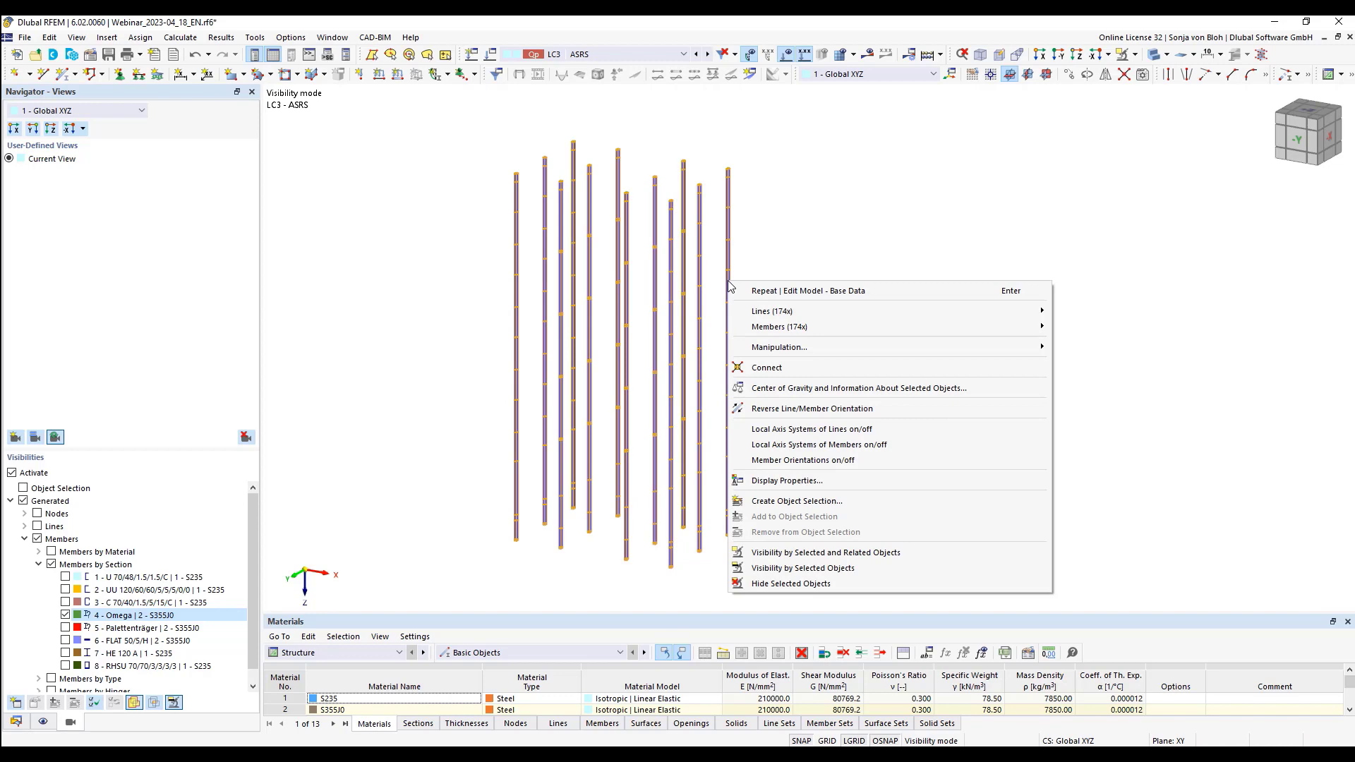
{"action": "mouse_move", "coordinate": [776, 327]}
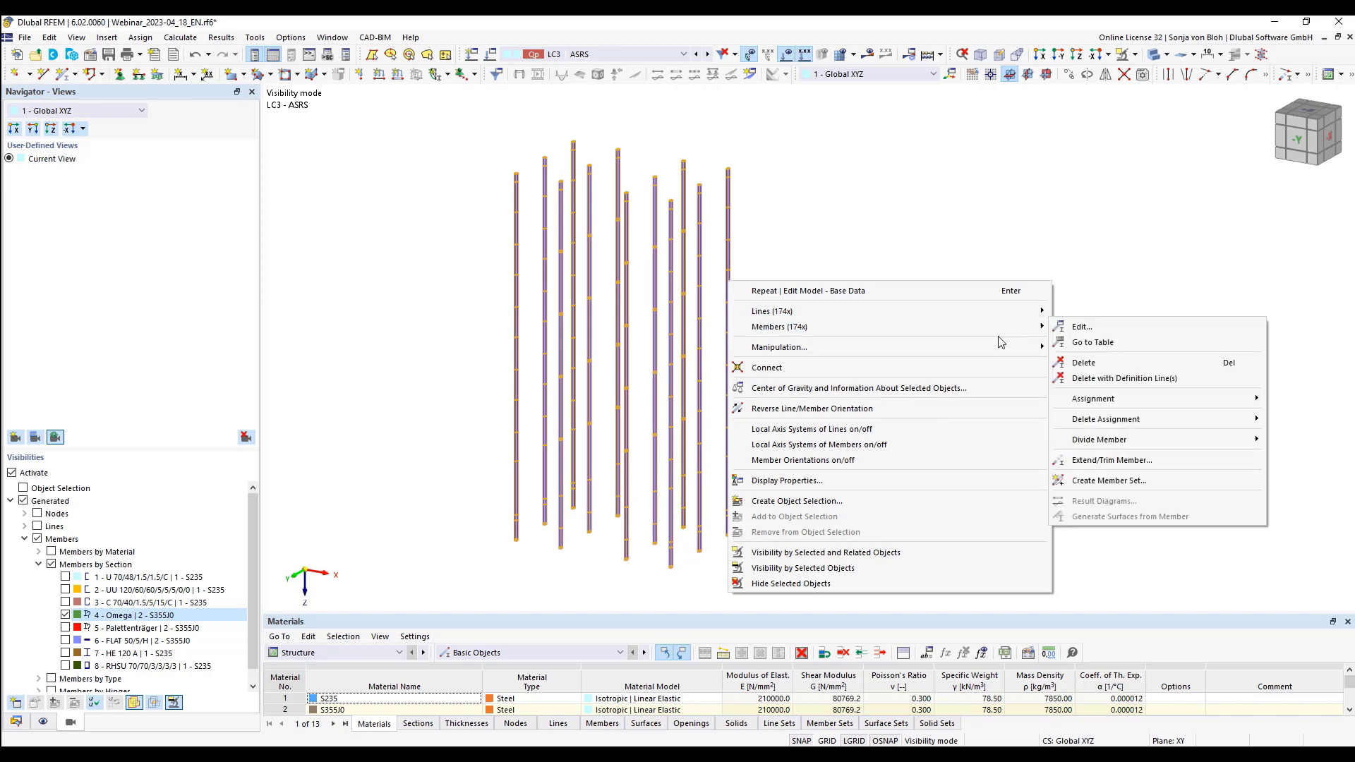
{"action": "left_click", "coordinate": [1110, 482]}
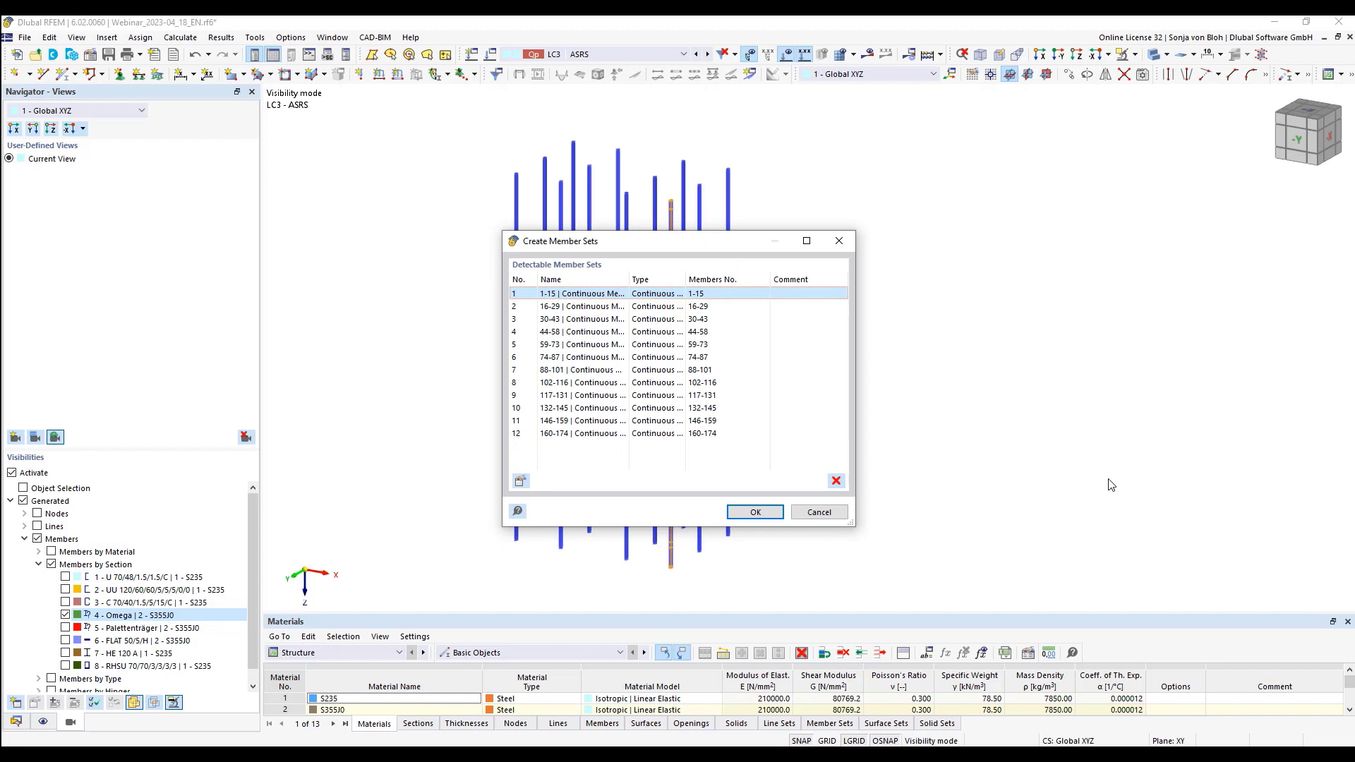
{"action": "left_click", "coordinate": [753, 512]}
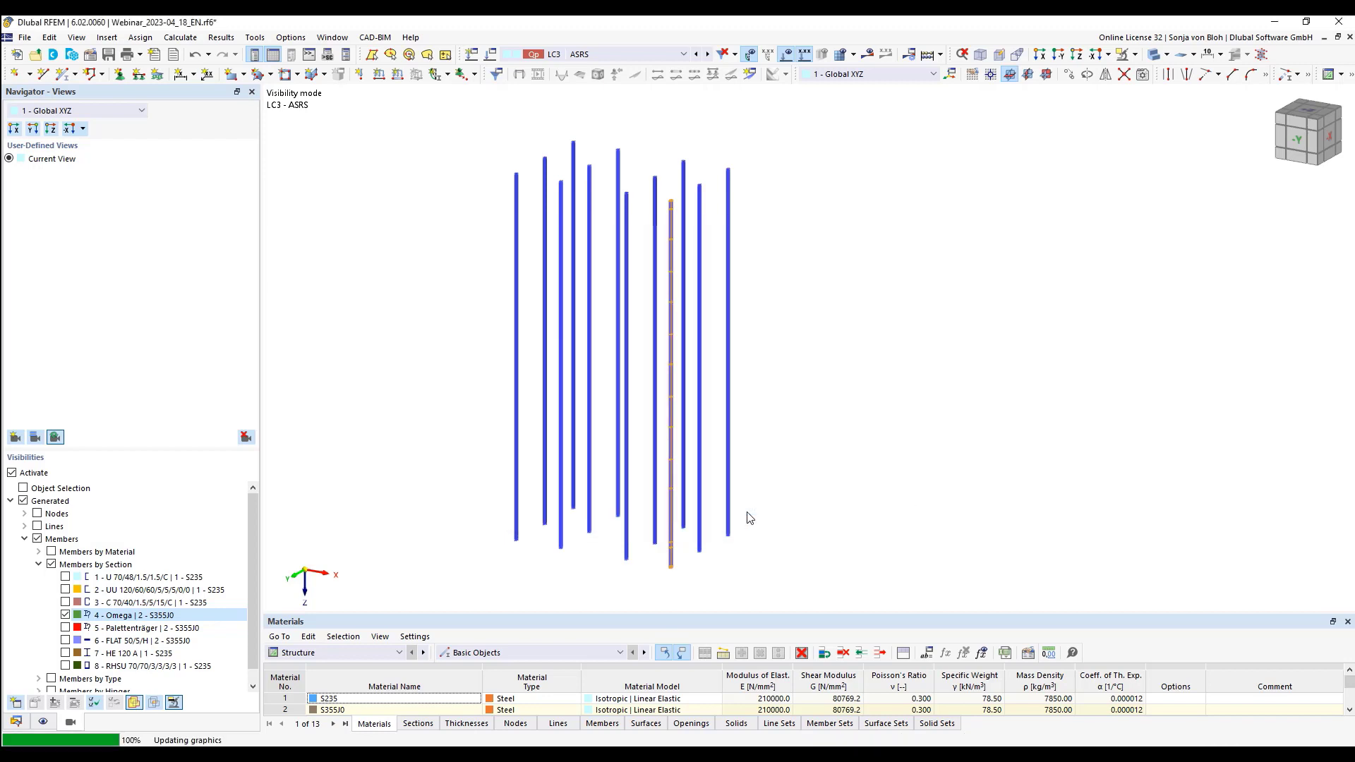
{"action": "left_click", "coordinate": [11, 473]}
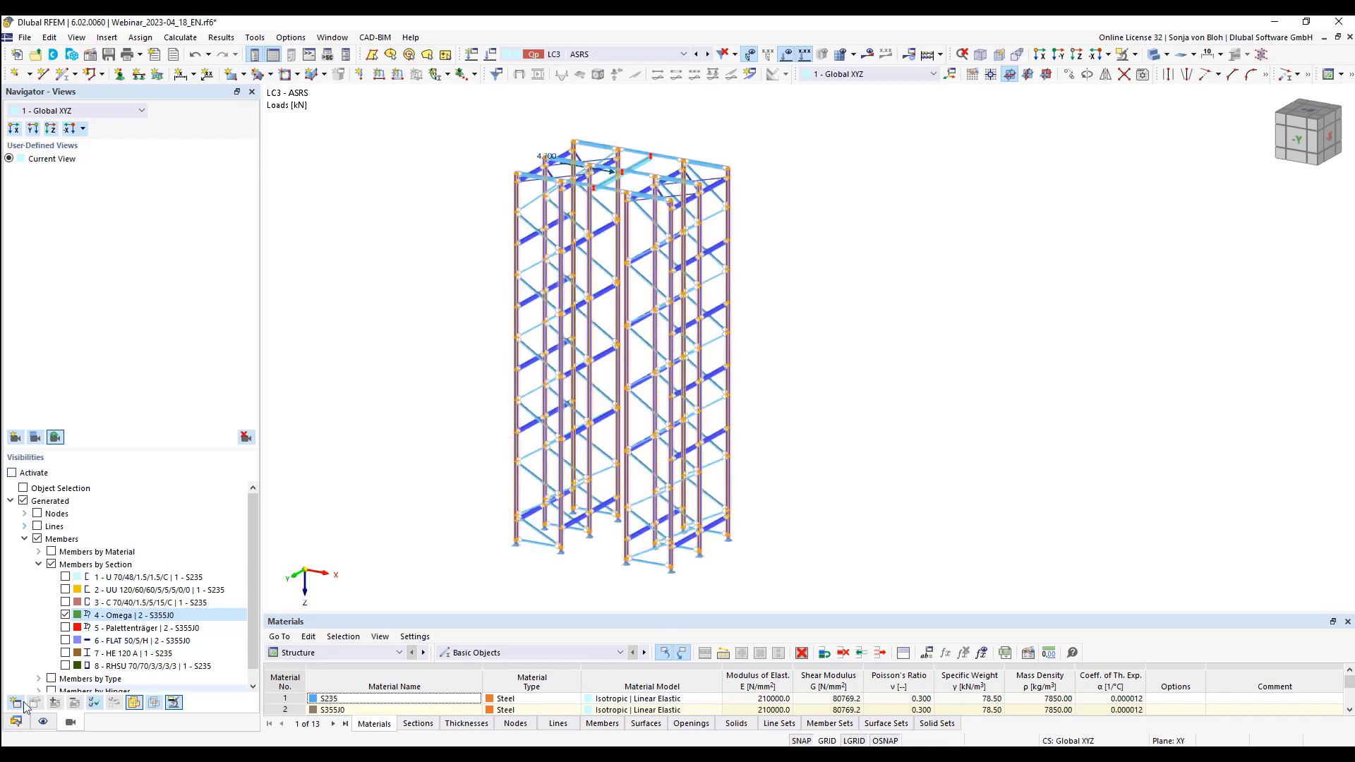
Examine the settings and options of the first member set, 1-15 | Continuous Members, leaving them unmodified
{"action": "left_click", "coordinate": [16, 722]}
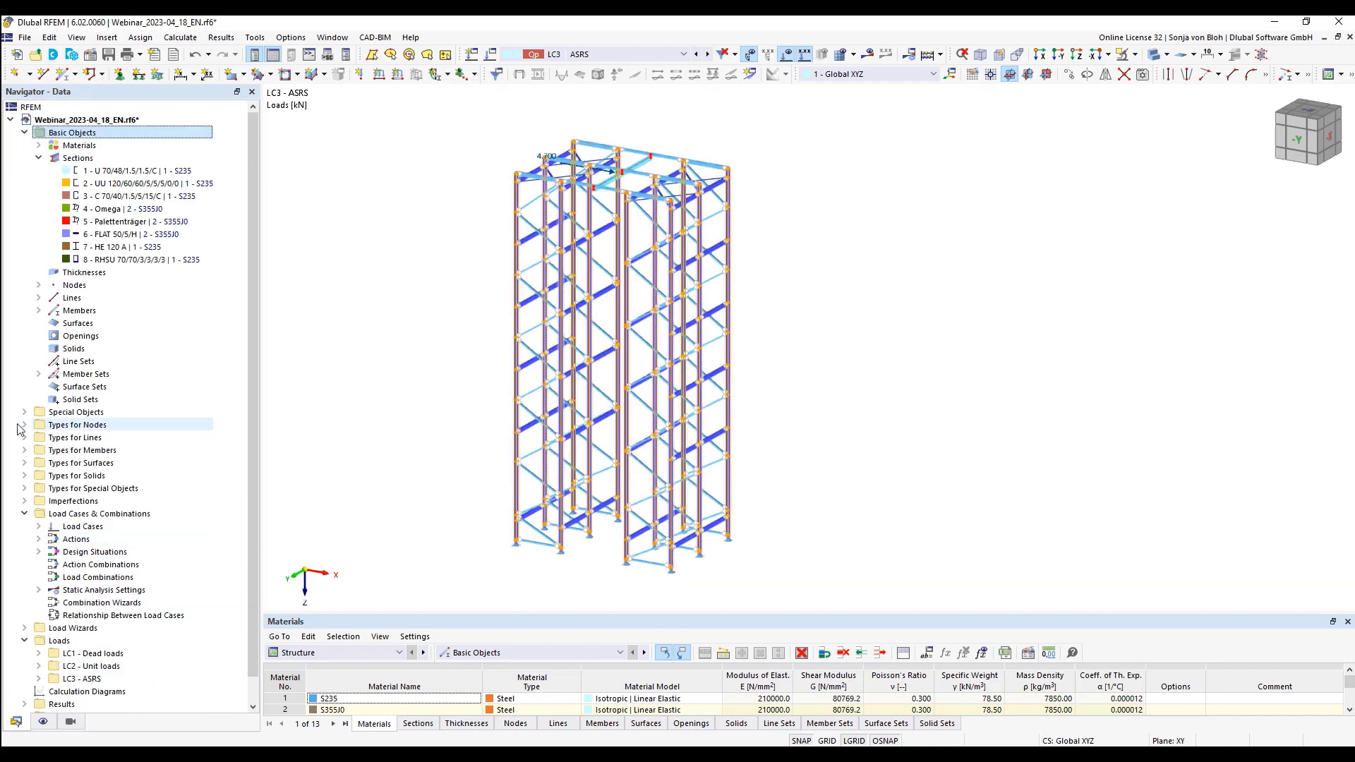
{"action": "left_click", "coordinate": [39, 374]}
{"action": "left_click", "coordinate": [144, 388]}
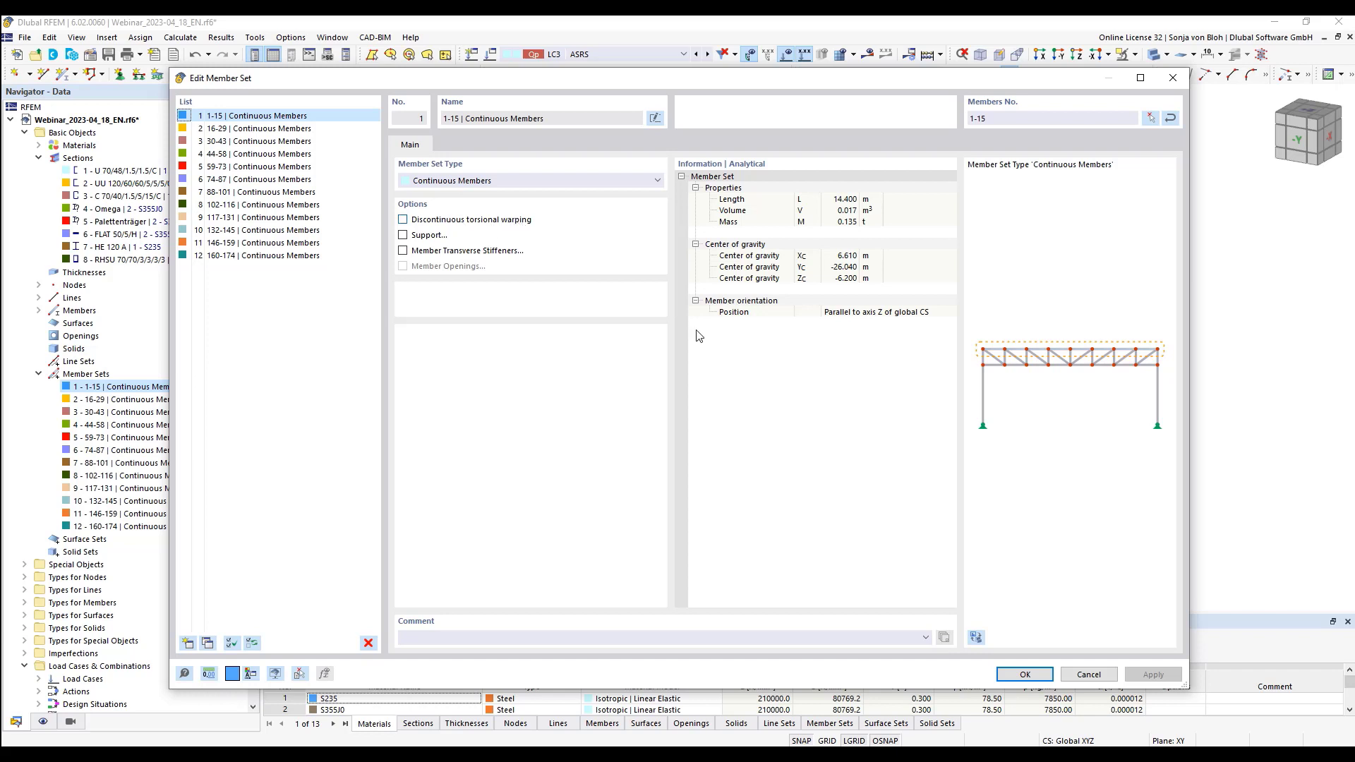
{"action": "left_click", "coordinate": [1087, 676]}
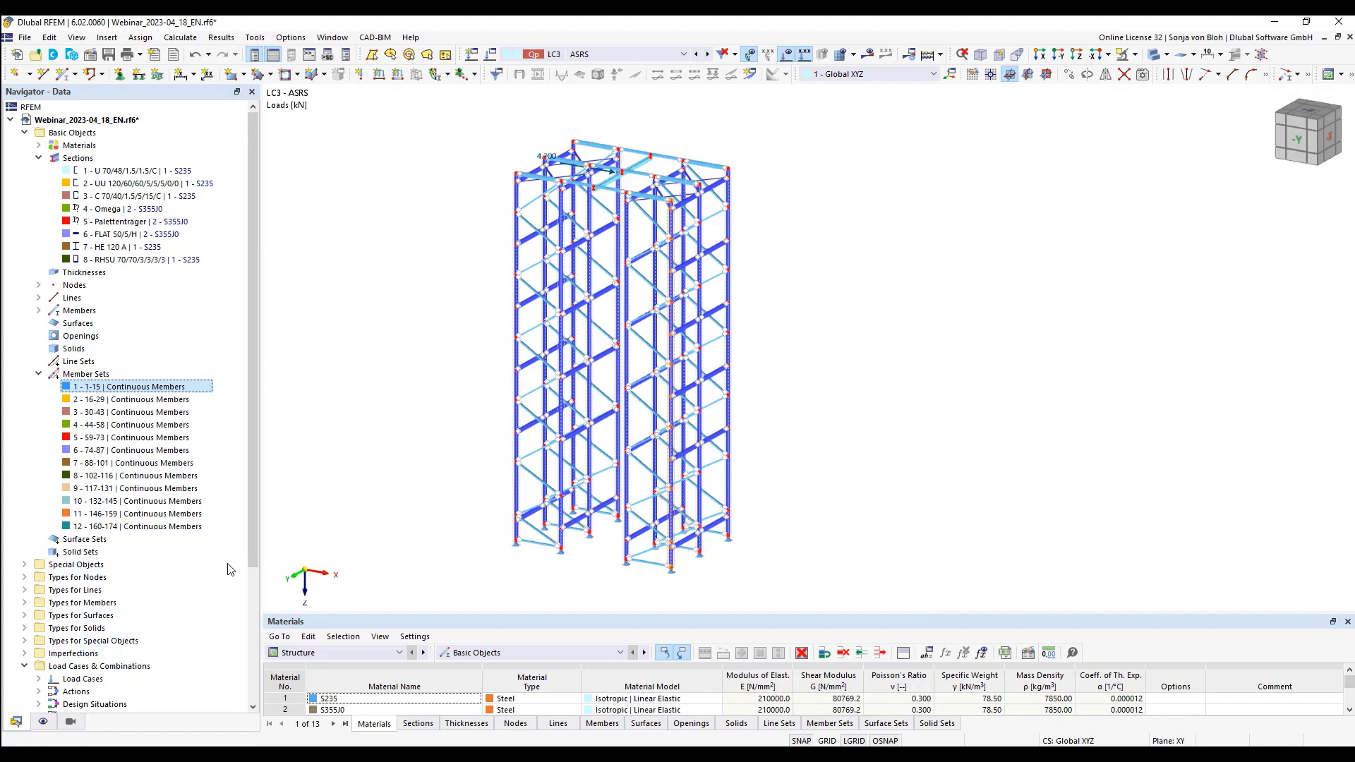
Create an imperfection case named "Initial sway +X" with the imperfection type Local Imperfections
{"action": "left_click_drag", "start_coordinate": [256, 497], "coordinate": [233, 635]}
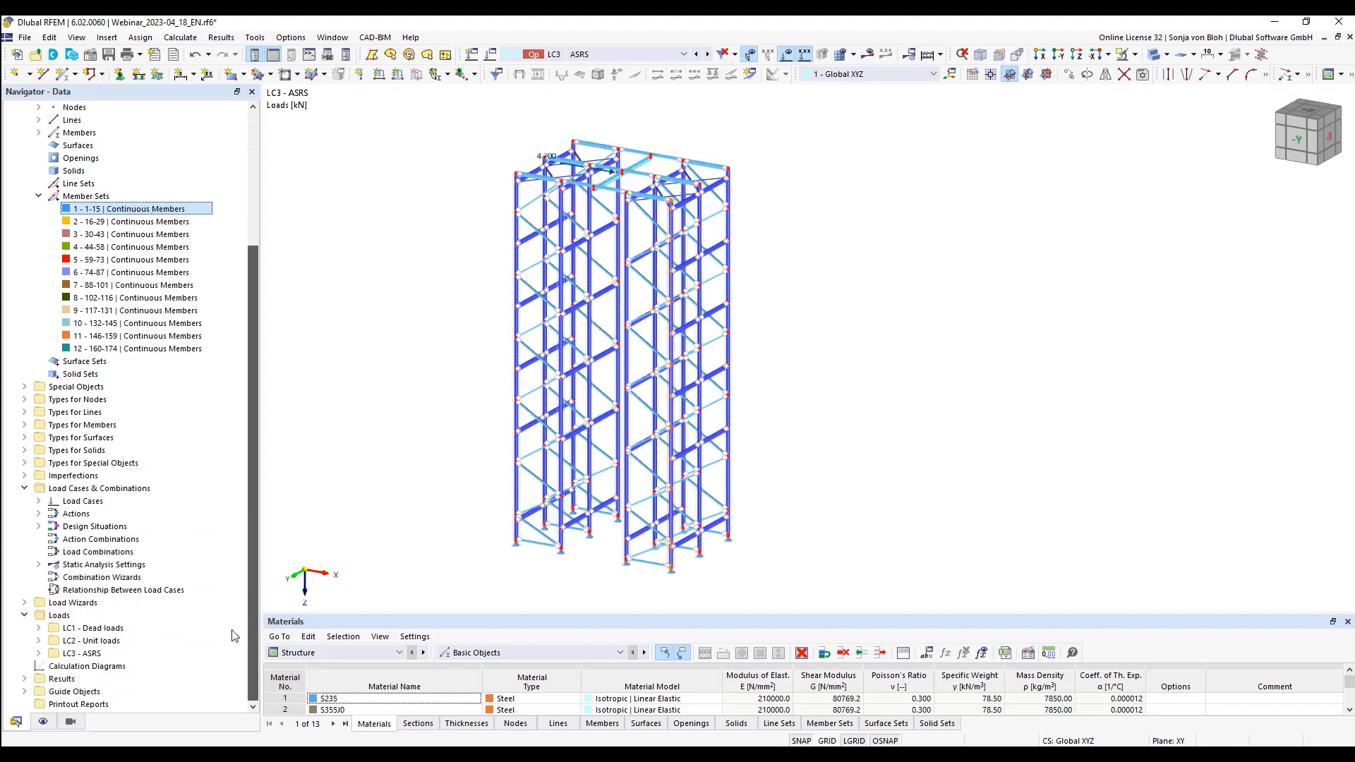
{"action": "left_click", "coordinate": [24, 477]}
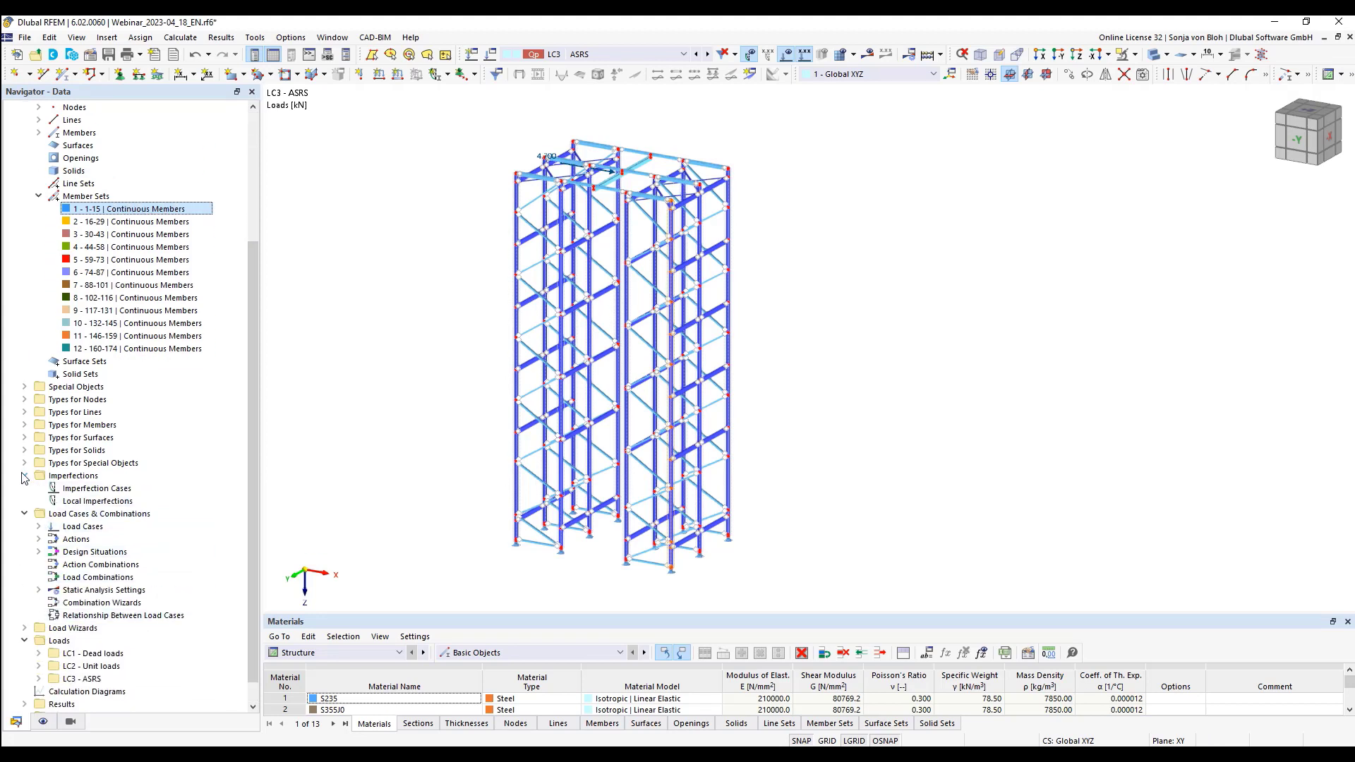
{"action": "right_click", "coordinate": [104, 489]}
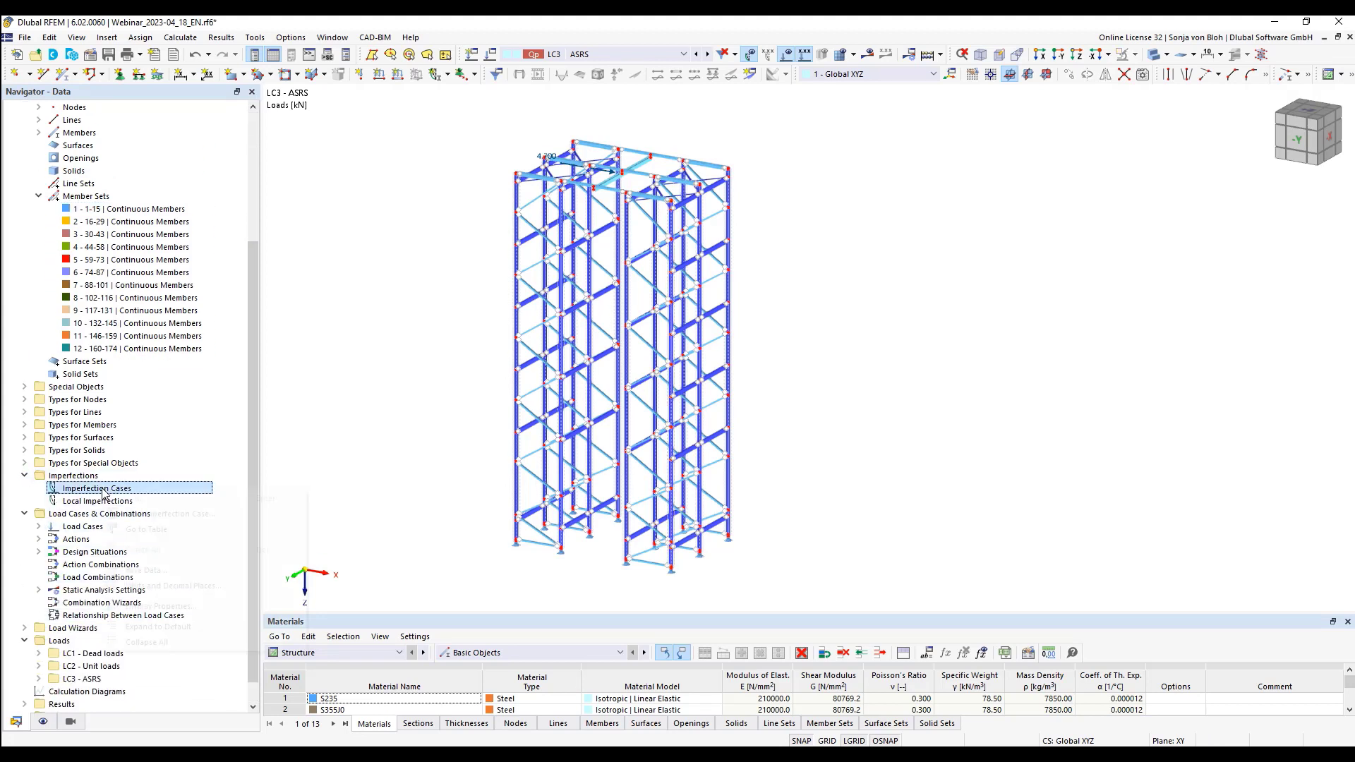
{"action": "left_click", "coordinate": [148, 513]}
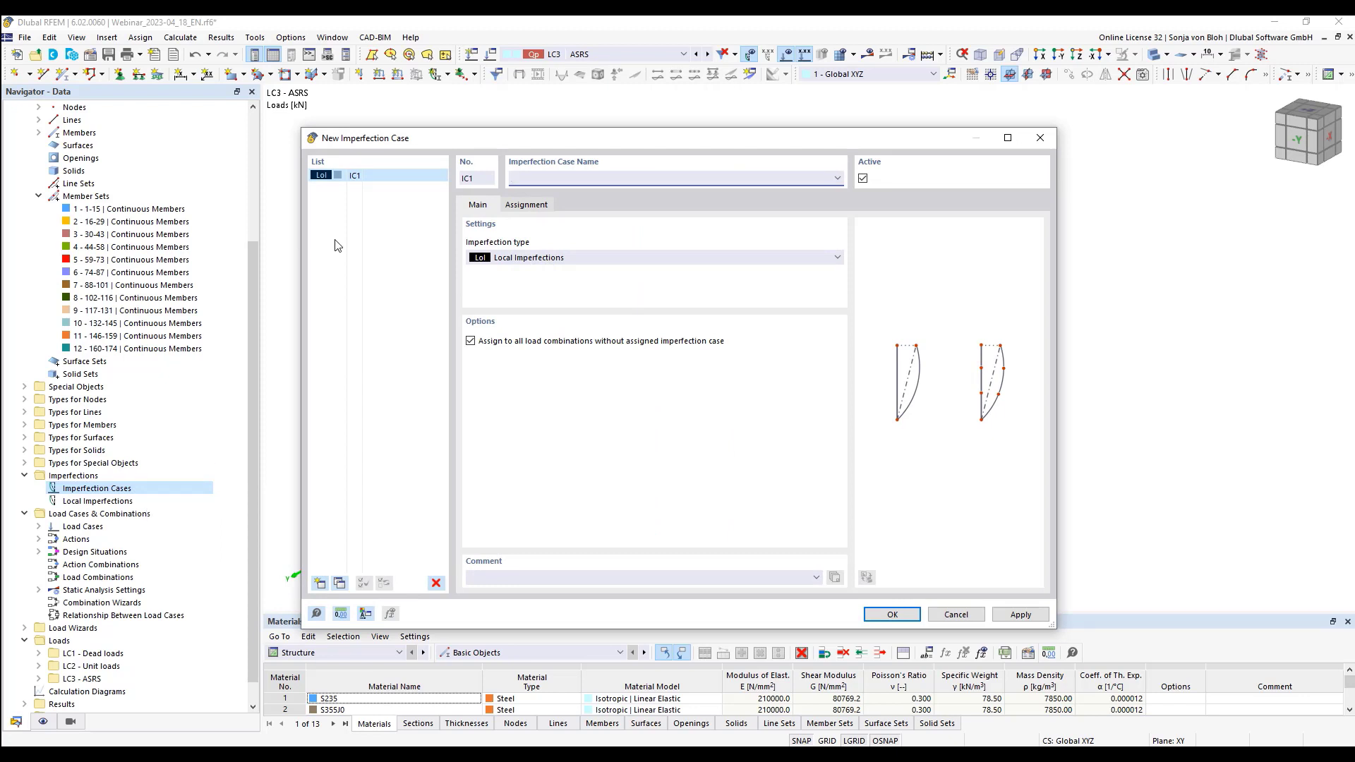
{"action": "type", "text": "Initial sway +X"}
{"action": "left_click", "coordinate": [572, 259]}
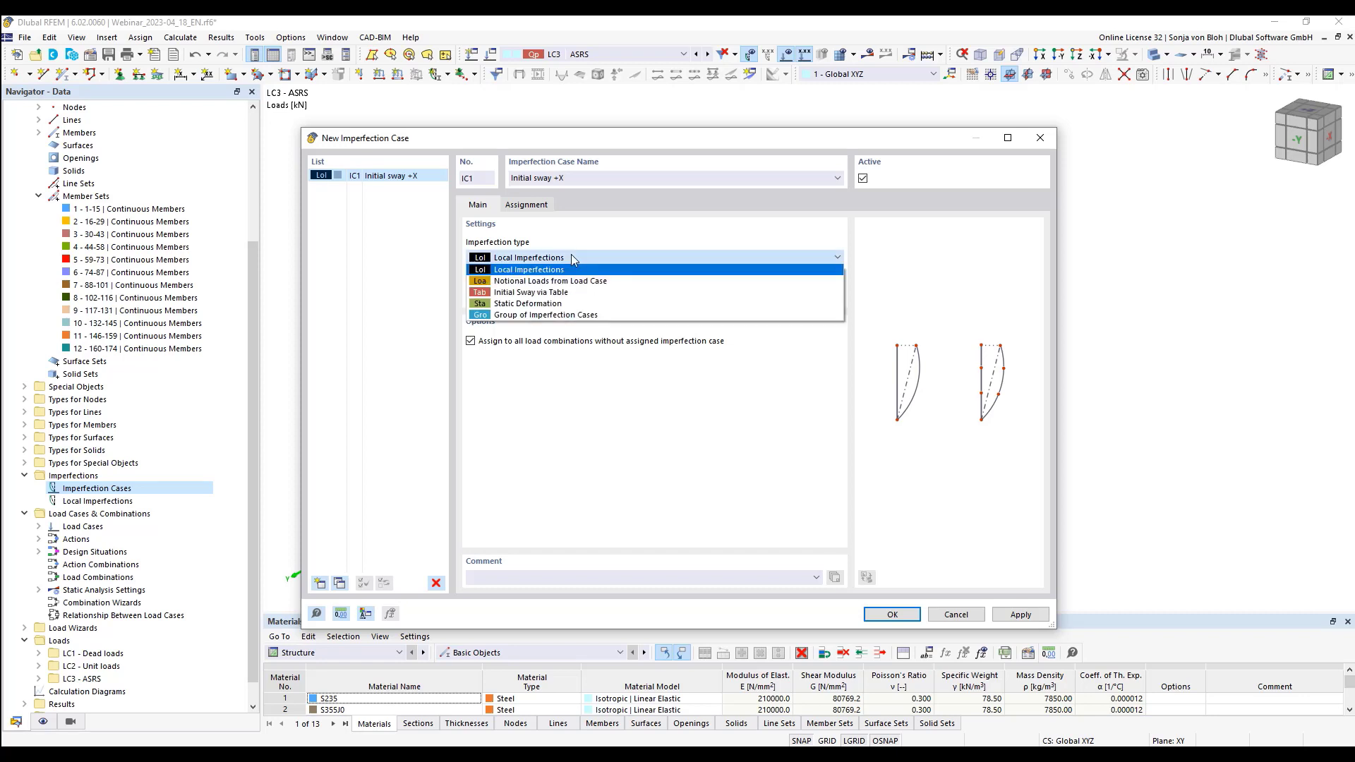
{"action": "left_click", "coordinate": [531, 271]}
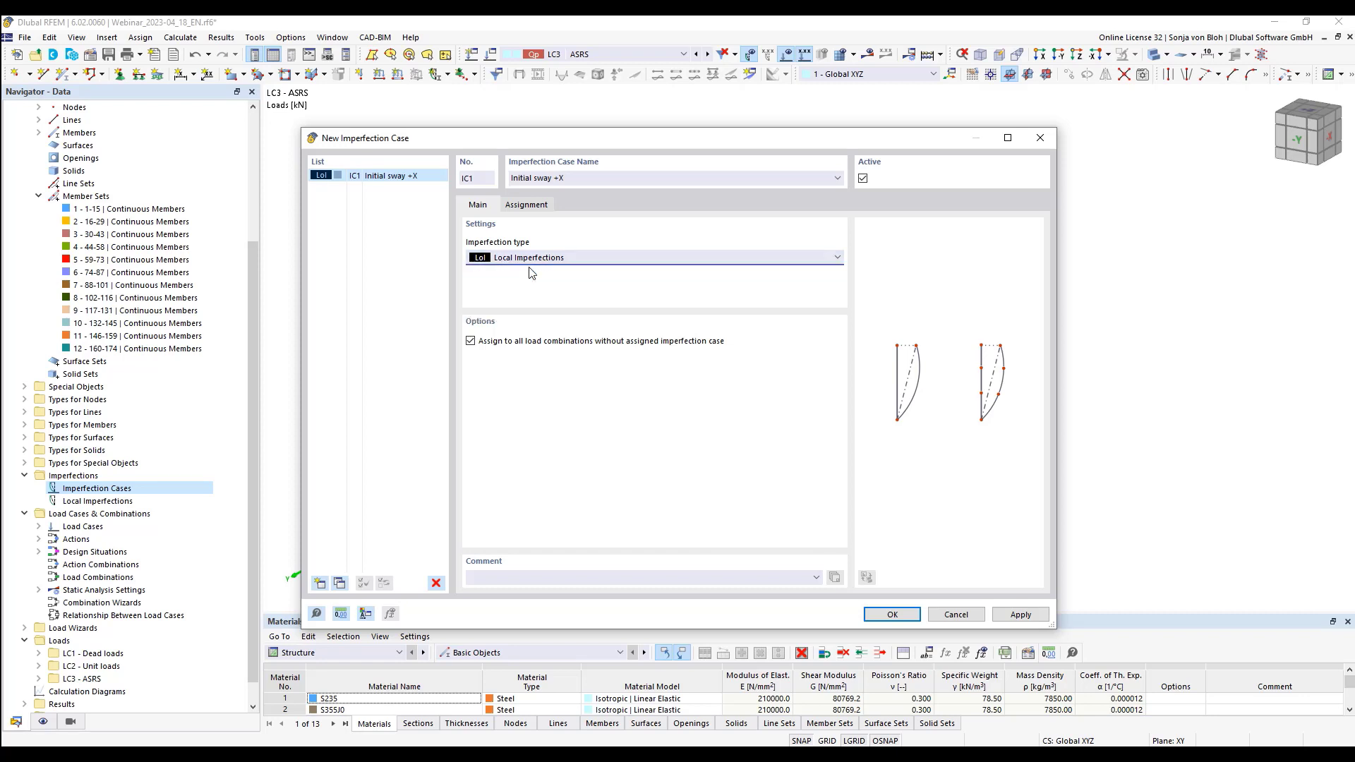
{"action": "left_click", "coordinate": [893, 616]}
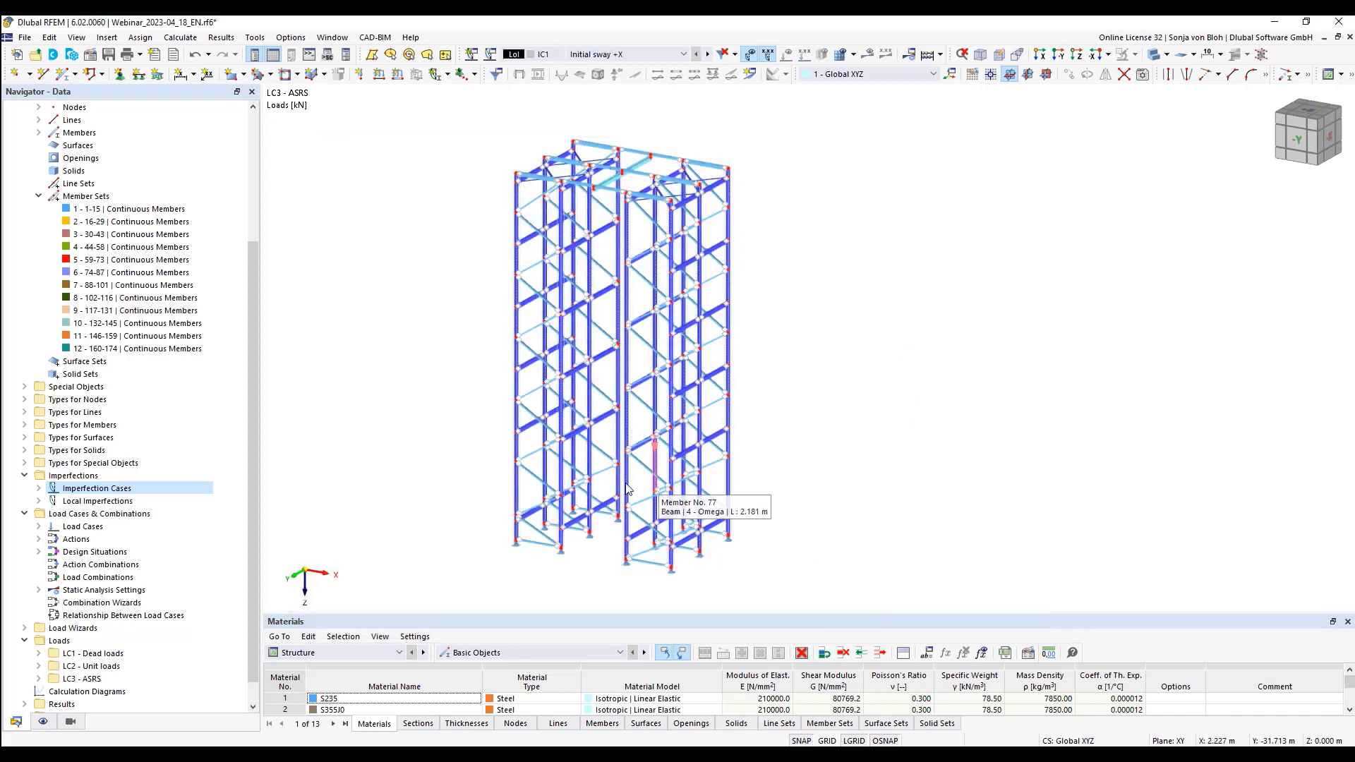
Add a member set imperfection to the Initial sway +X case, with a relative definition and an initial sway of 1/500
{"action": "left_click", "coordinate": [38, 502]}
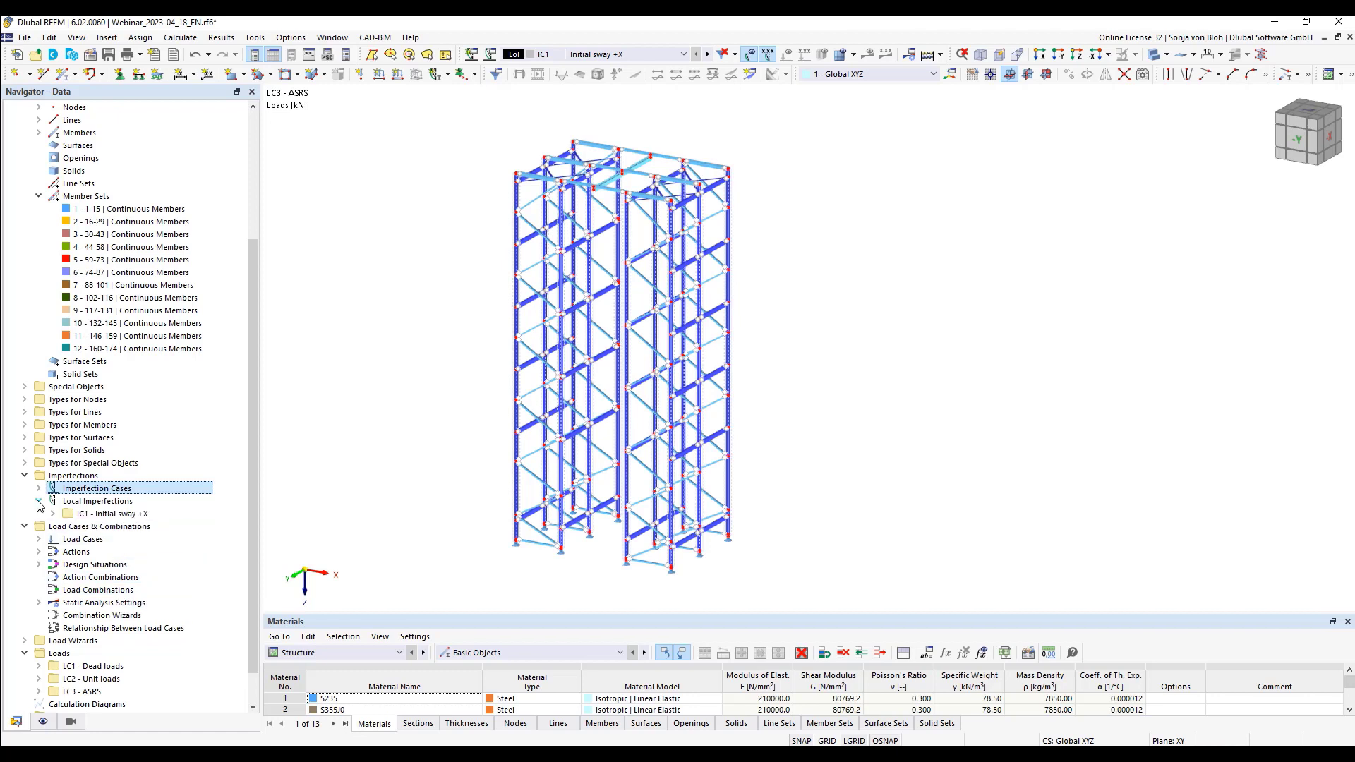
{"action": "left_click", "coordinate": [53, 514]}
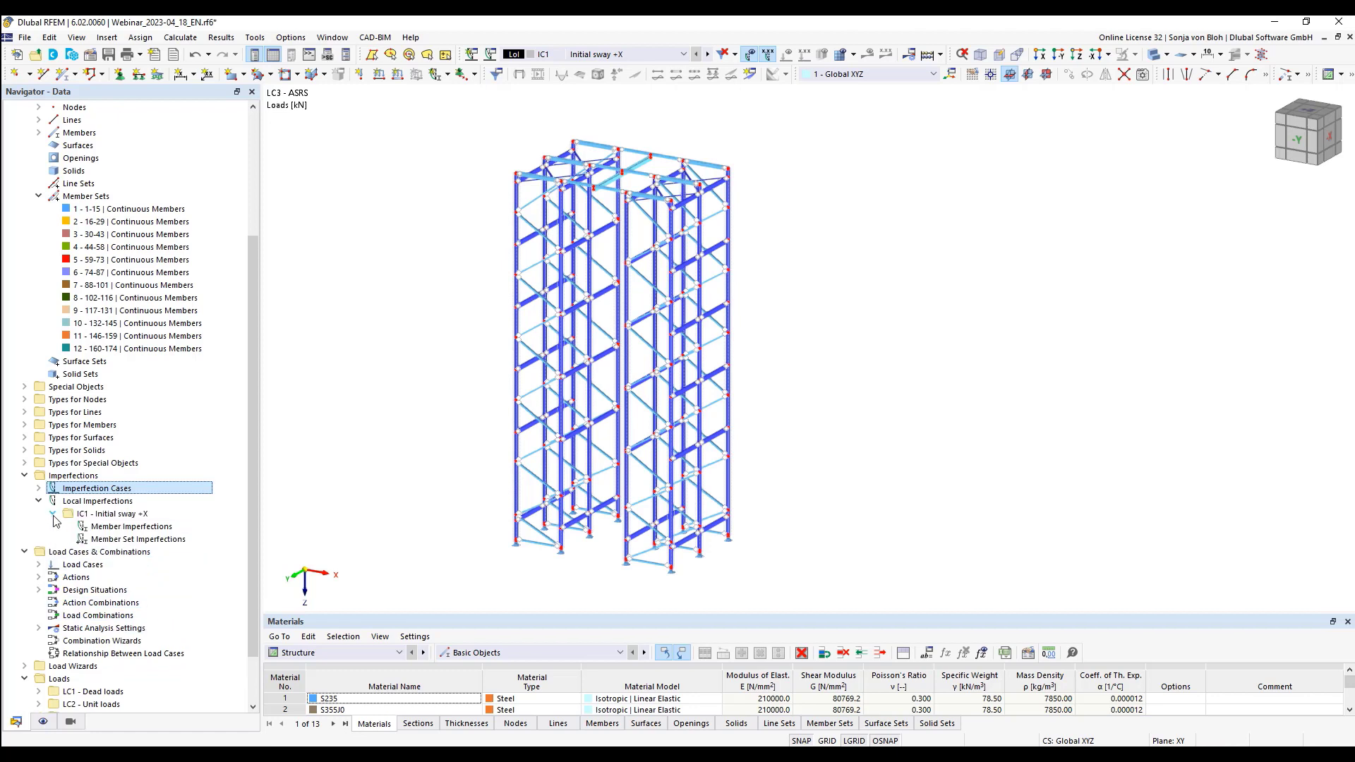
{"action": "right_click", "coordinate": [118, 539]}
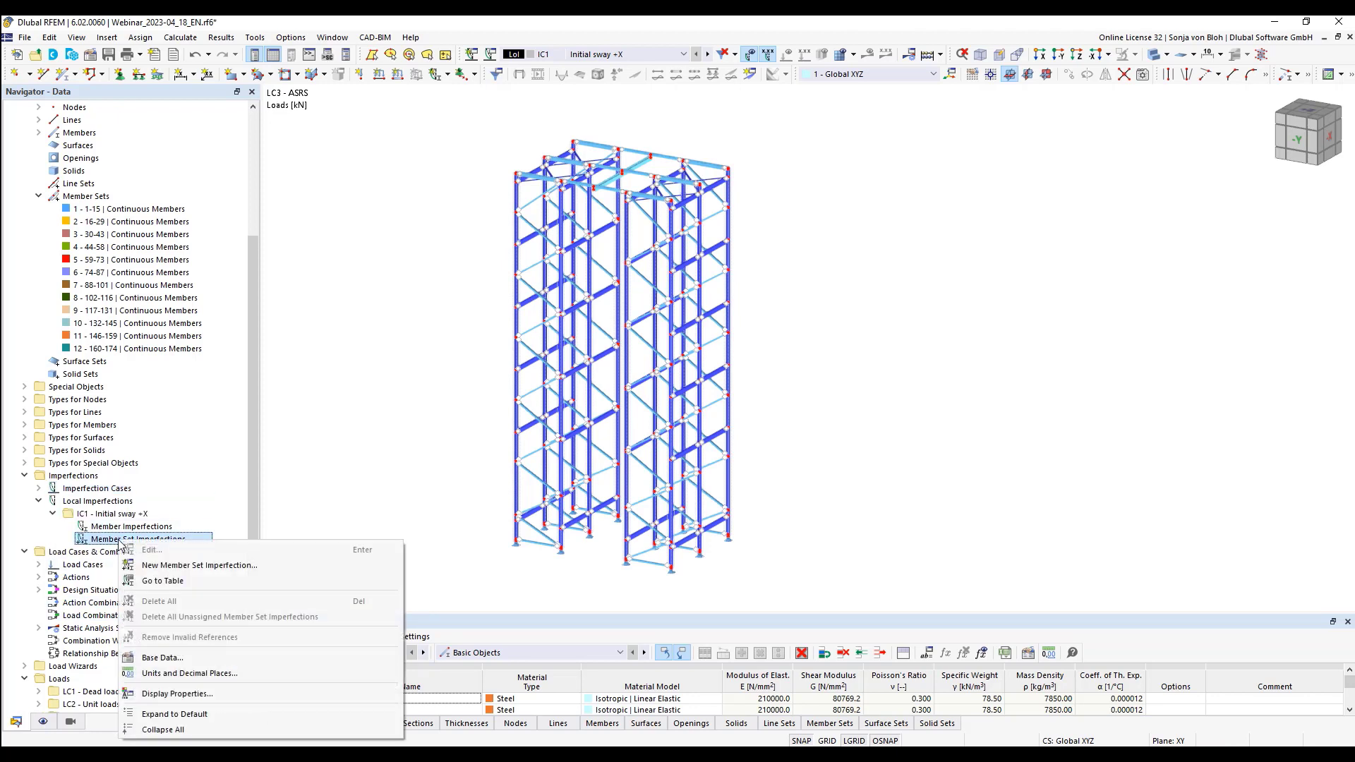
{"action": "left_click", "coordinate": [178, 565]}
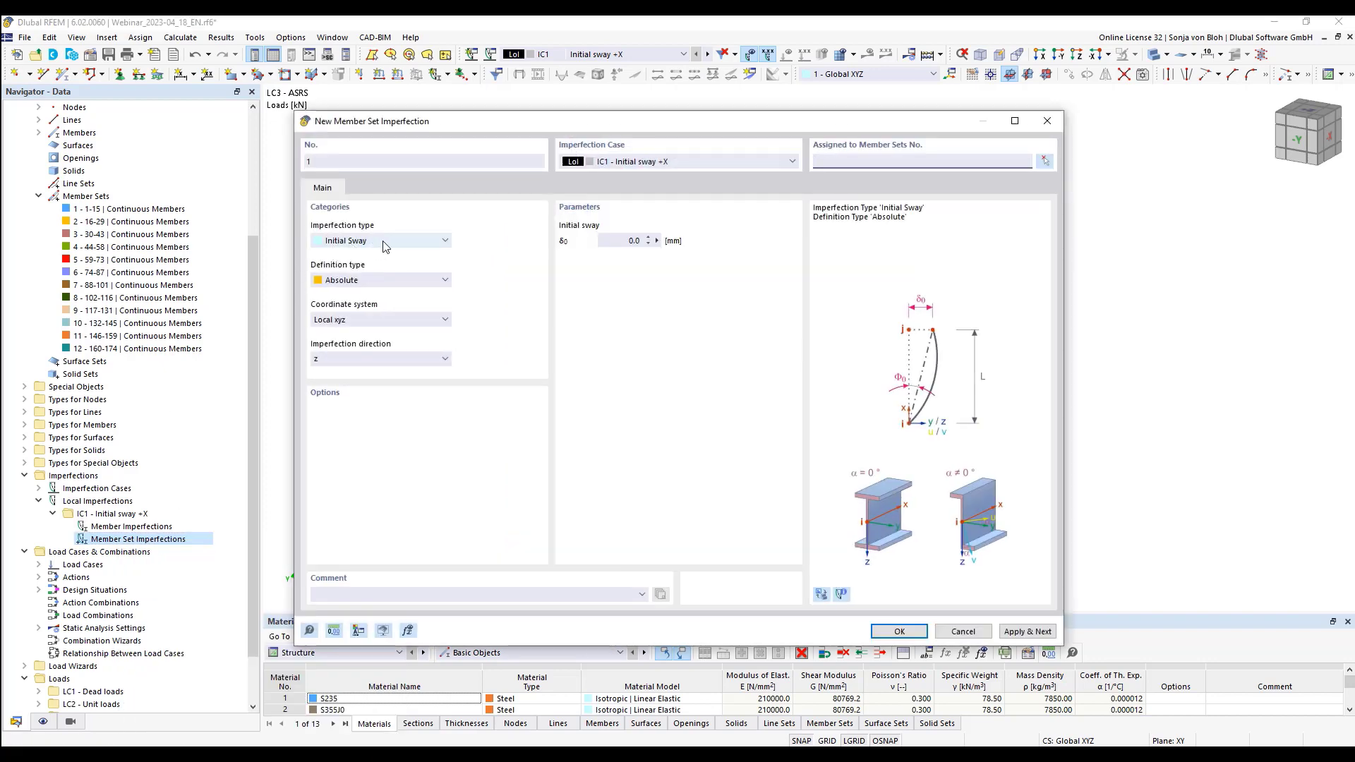
{"action": "left_click", "coordinate": [410, 281]}
{"action": "left_click", "coordinate": [373, 292]}
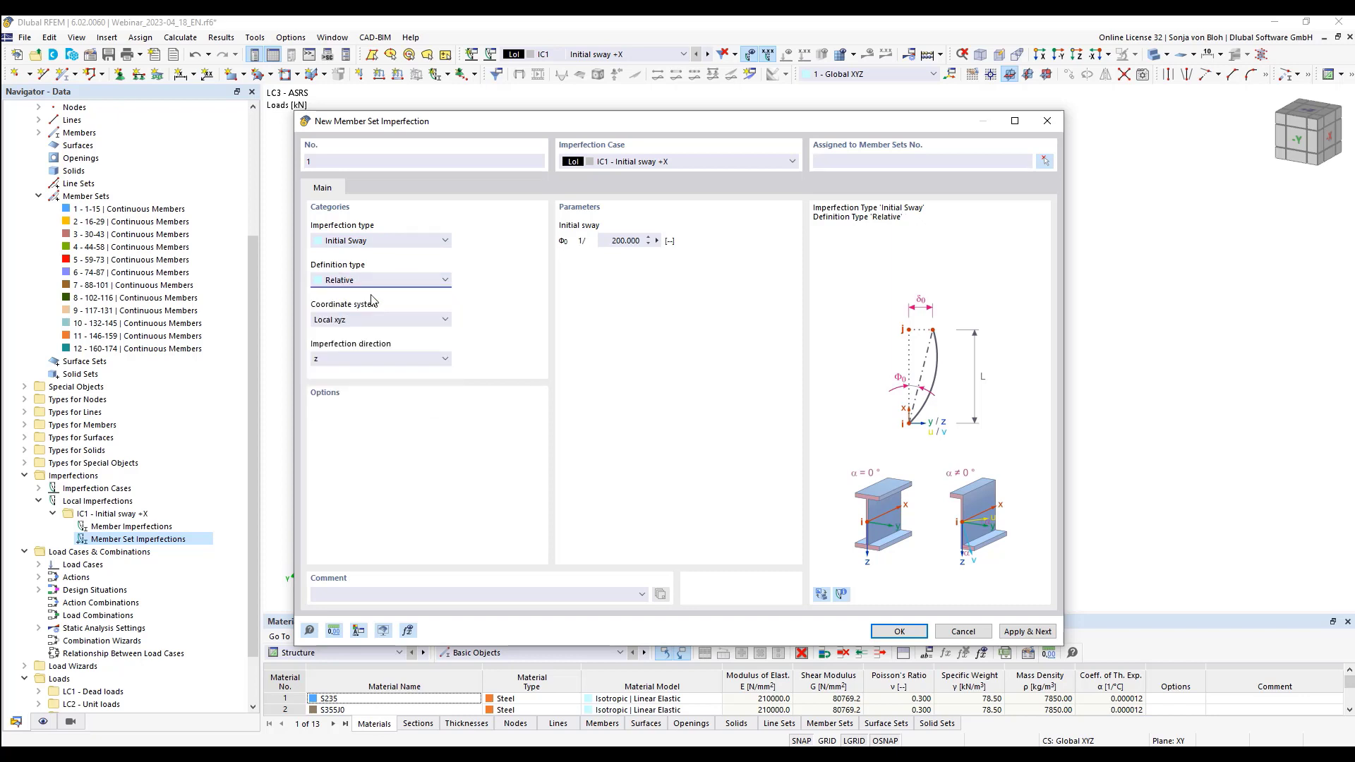
{"action": "left_click", "coordinate": [601, 241]}
{"action": "type", "text": "500"}
Define the member set imperfection in the 1 - Global XYZ coordinate system, acting globally in X on true length
{"action": "left_click", "coordinate": [445, 321]}
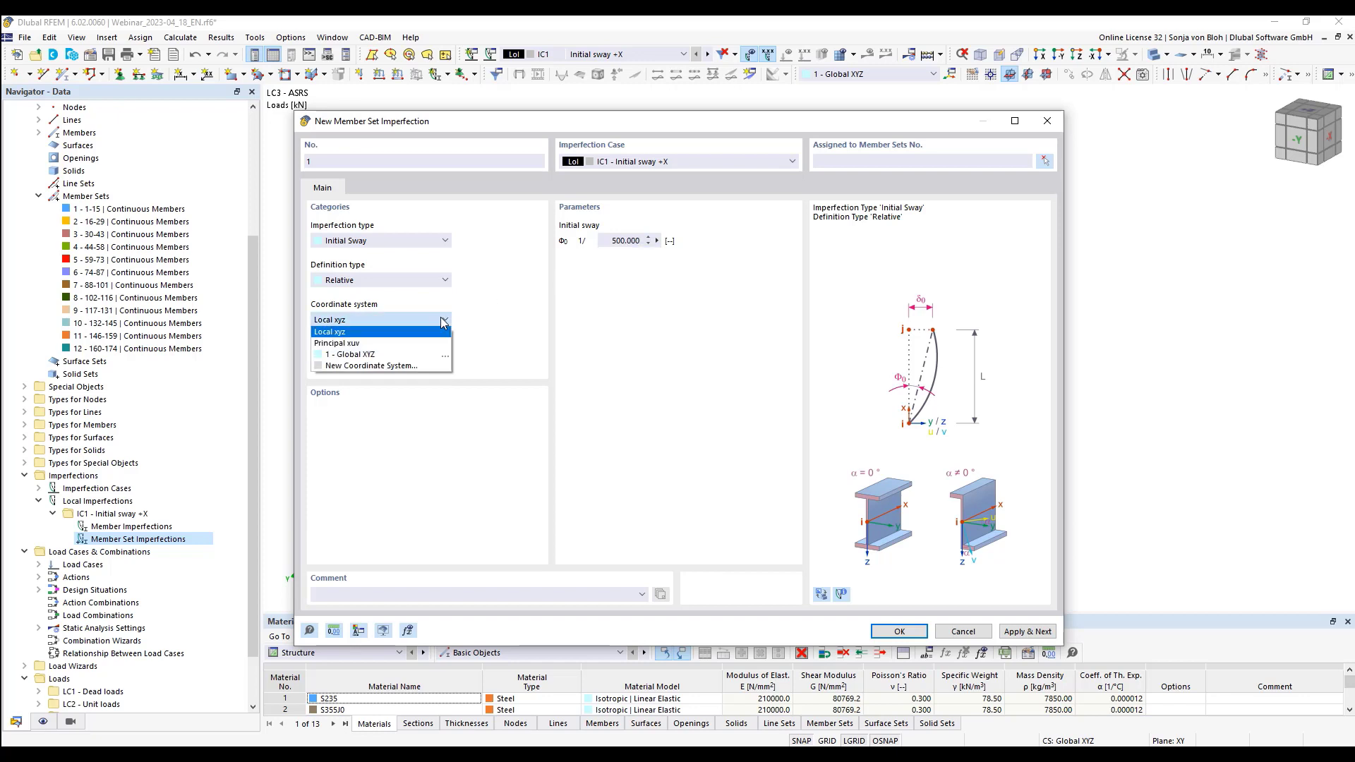
{"action": "left_click", "coordinate": [390, 354]}
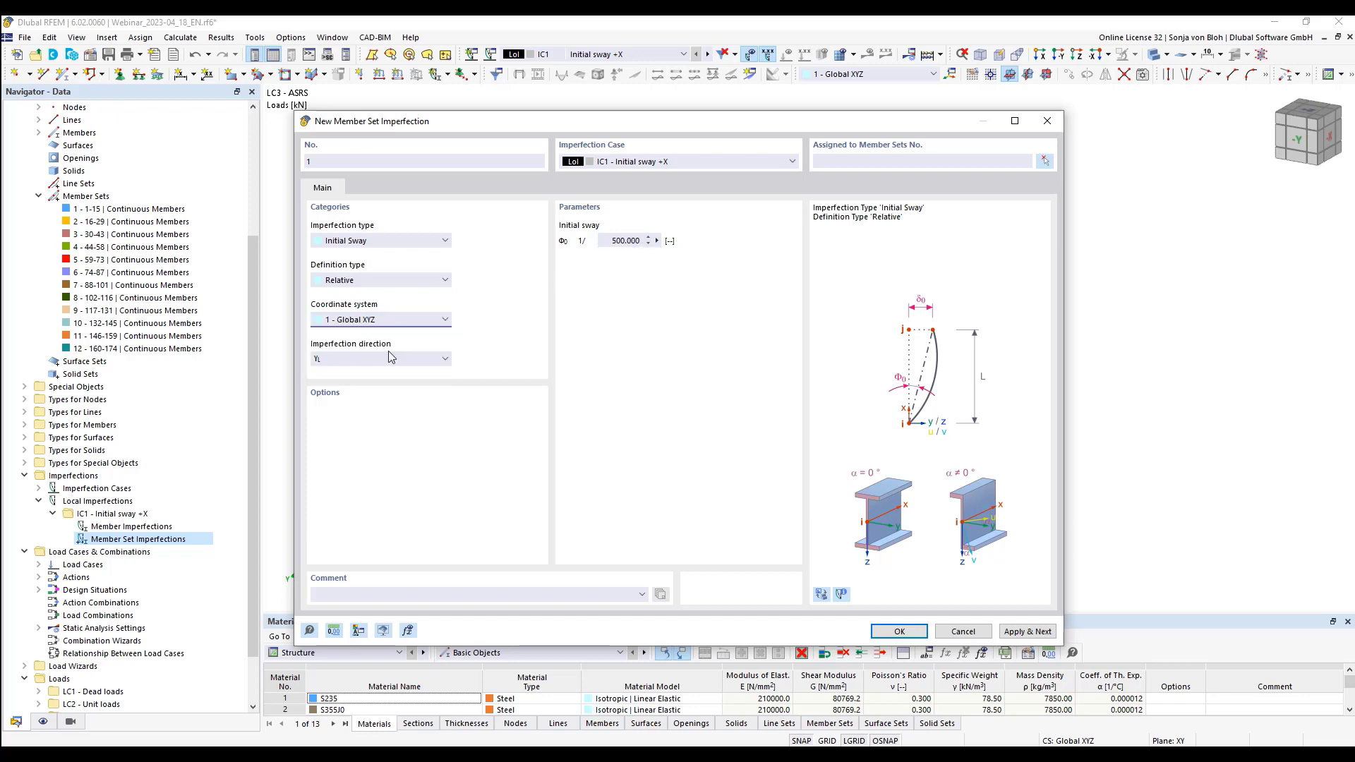
{"action": "left_click", "coordinate": [441, 359]}
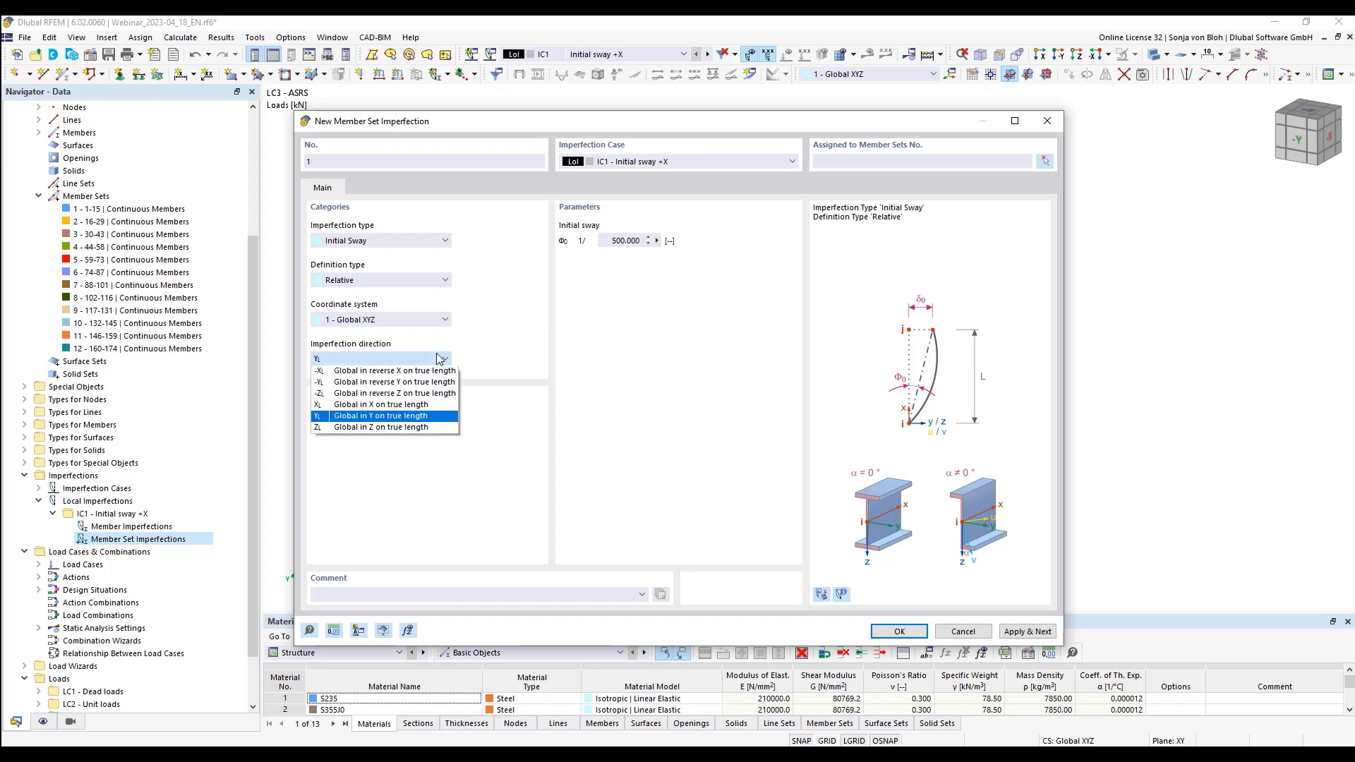
{"action": "left_click", "coordinate": [367, 407]}
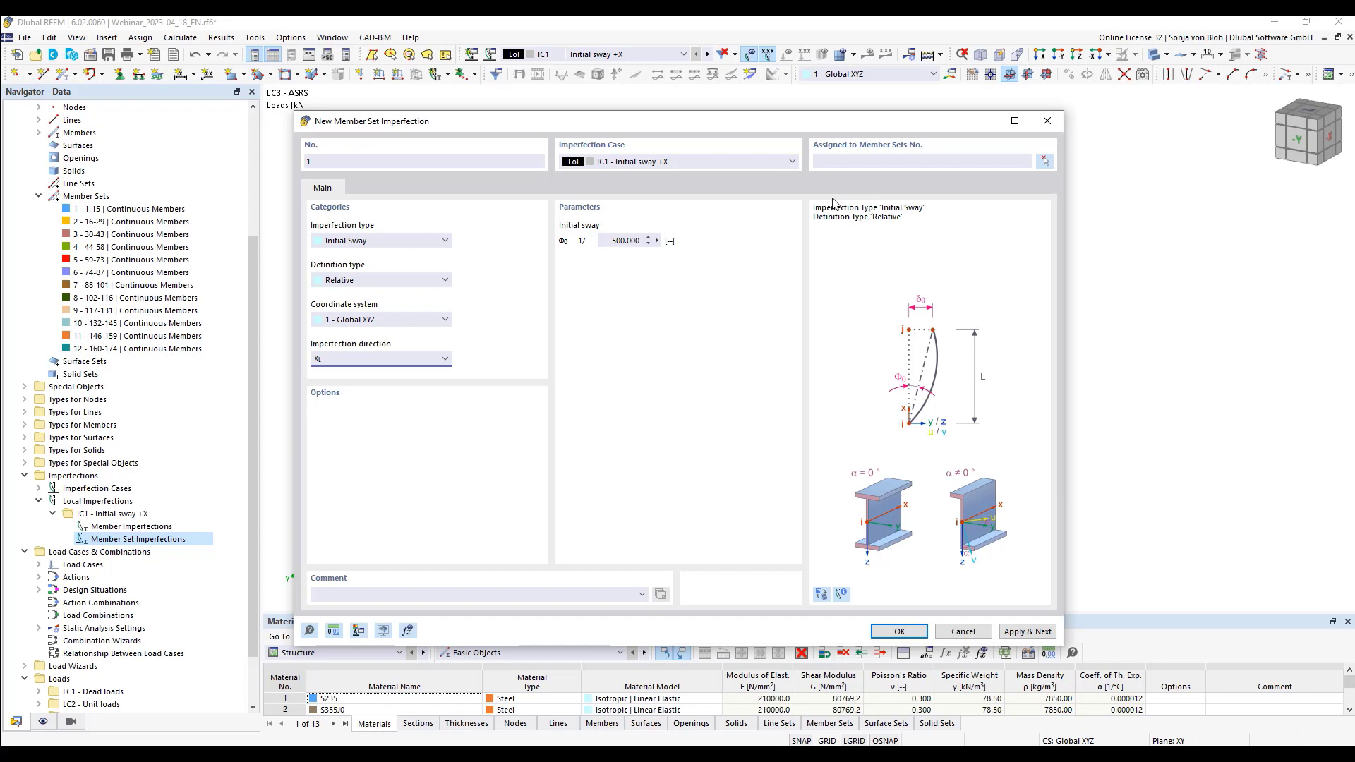
Assign the initial sway imperfection to all member sets, 1-12, by selecting the whole rack
{"action": "left_click", "coordinate": [1046, 161]}
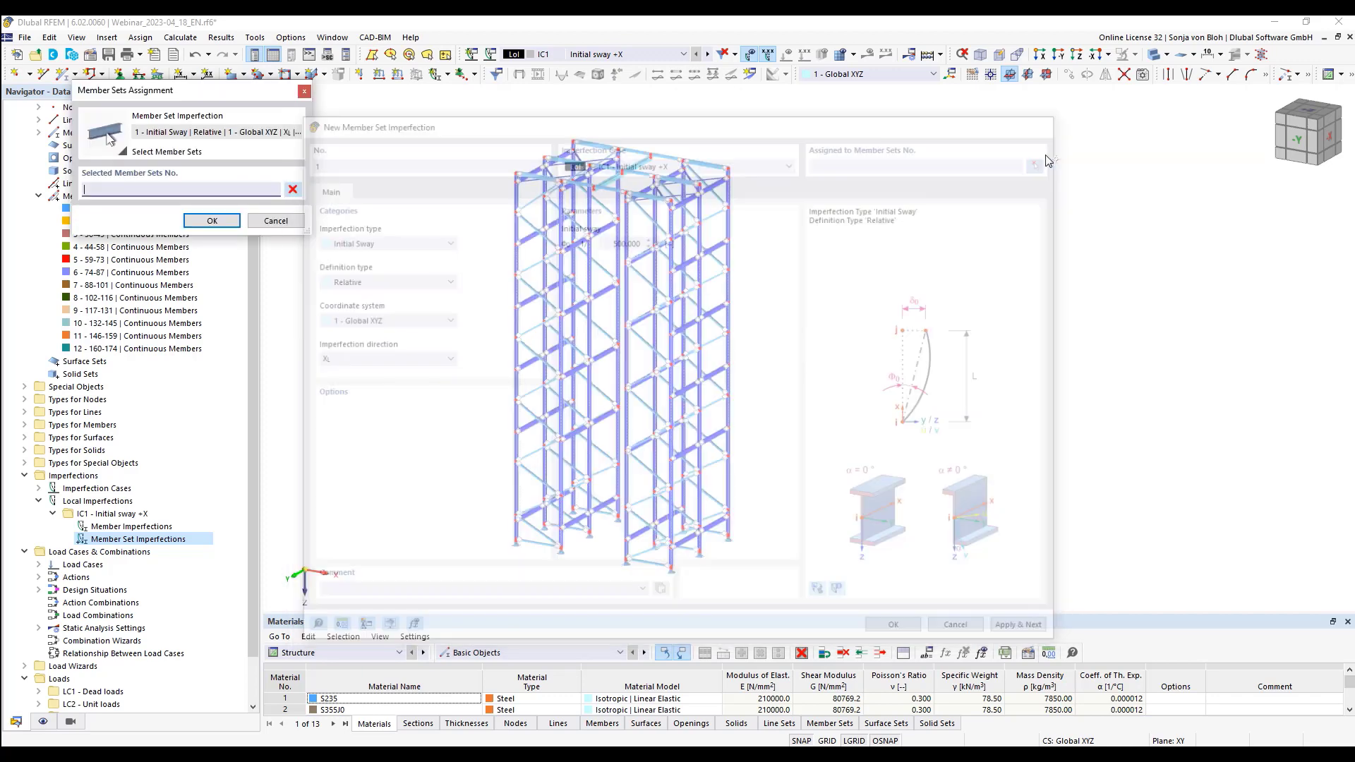
{"action": "left_click_drag", "start_coordinate": [432, 108], "coordinate": [832, 595]}
{"action": "left_click", "coordinate": [212, 221]}
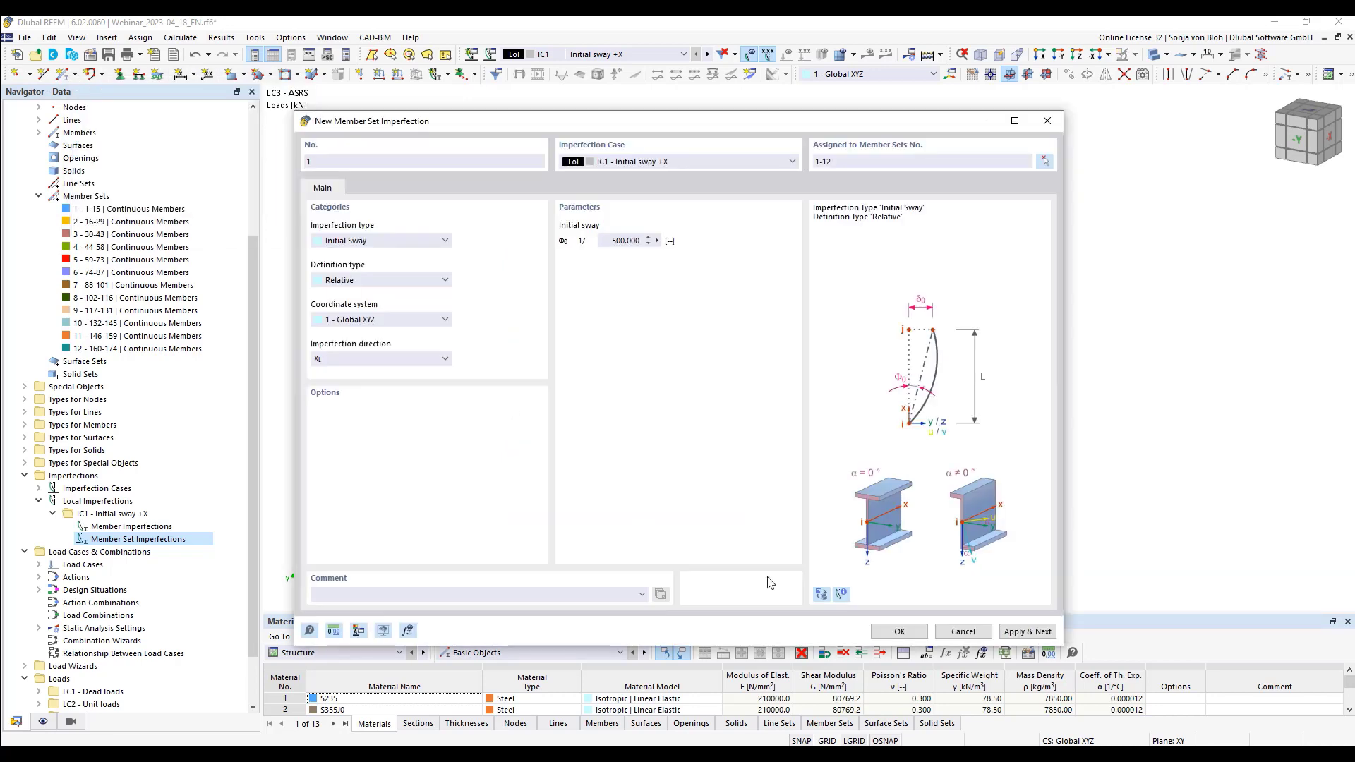
{"action": "left_click", "coordinate": [897, 632]}
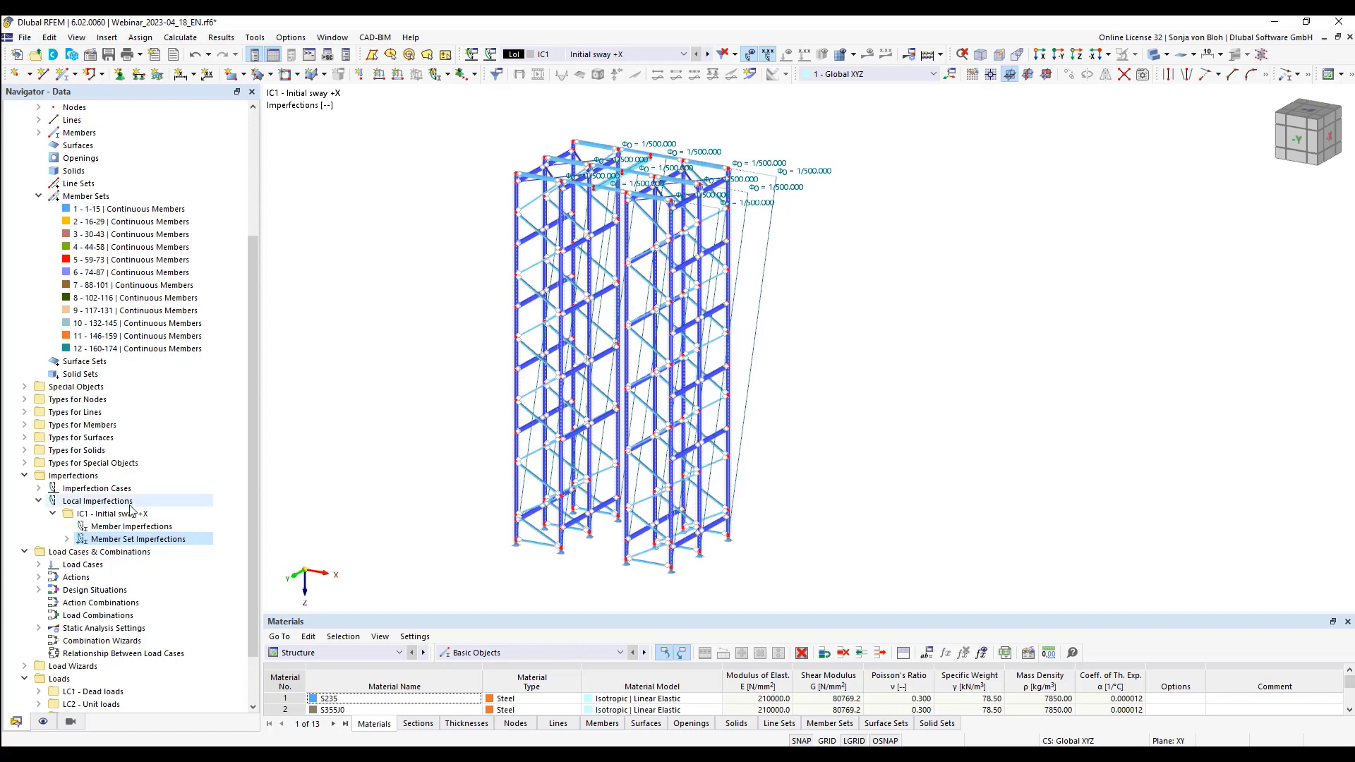
Copy the Initial sway +X imperfection case and name the copy "Initial sway +Y"
{"action": "left_click", "coordinate": [40, 488]}
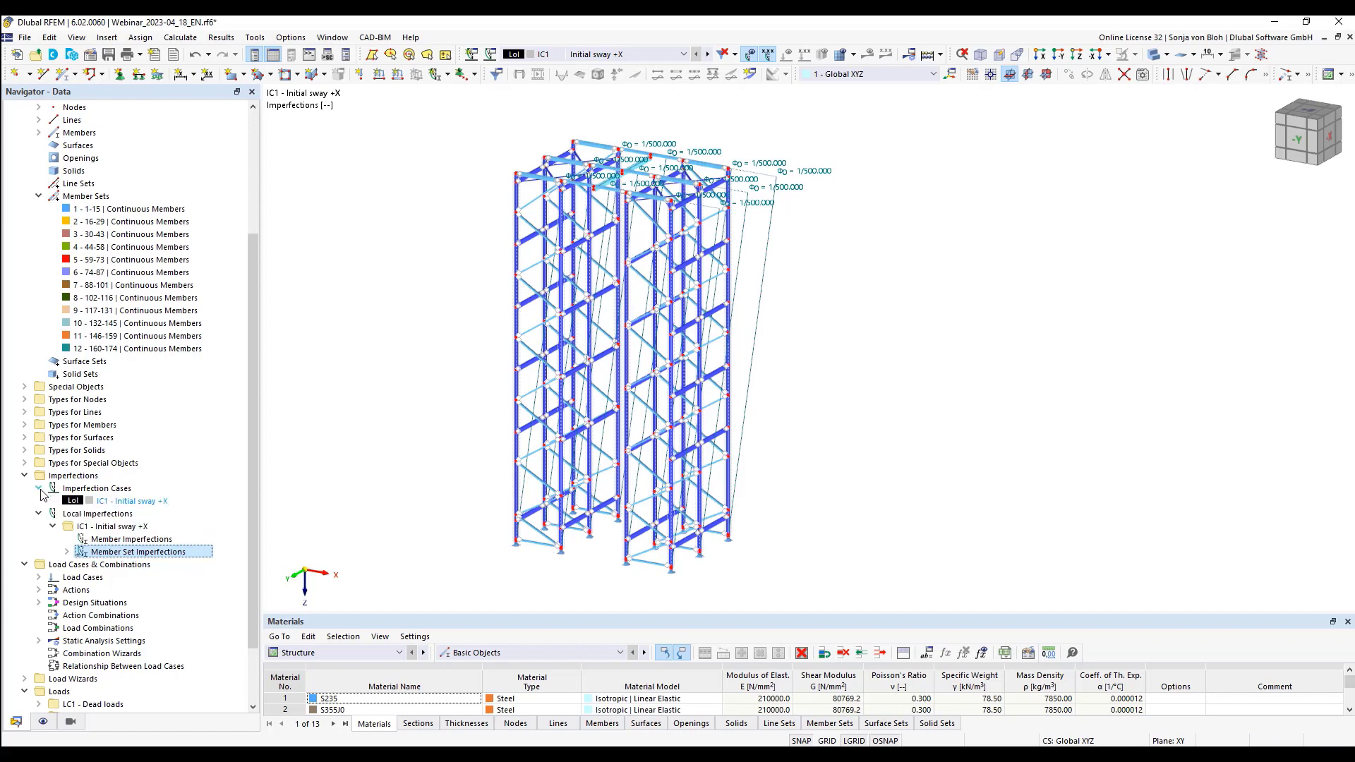
{"action": "left_click", "coordinate": [104, 502]}
{"action": "double_click", "coordinate": [104, 503]}
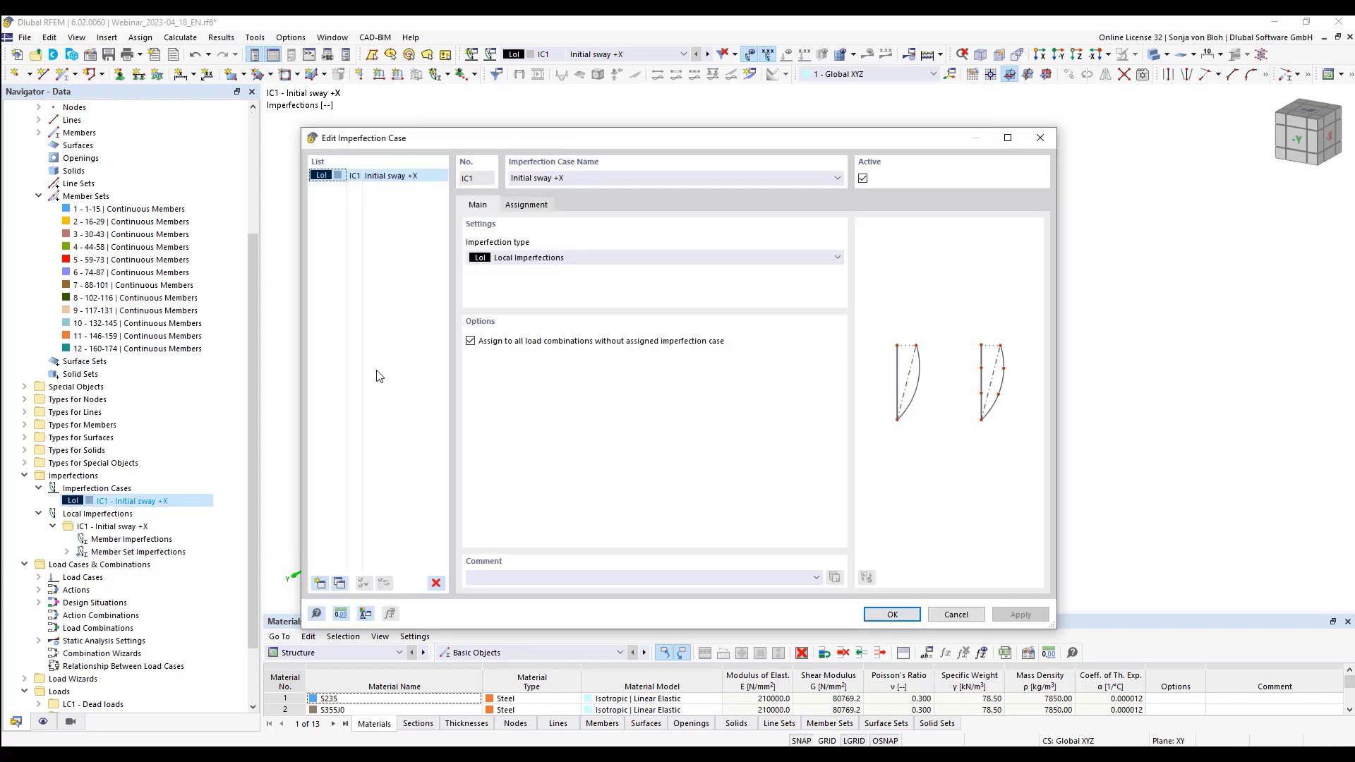
{"action": "left_click", "coordinate": [341, 583]}
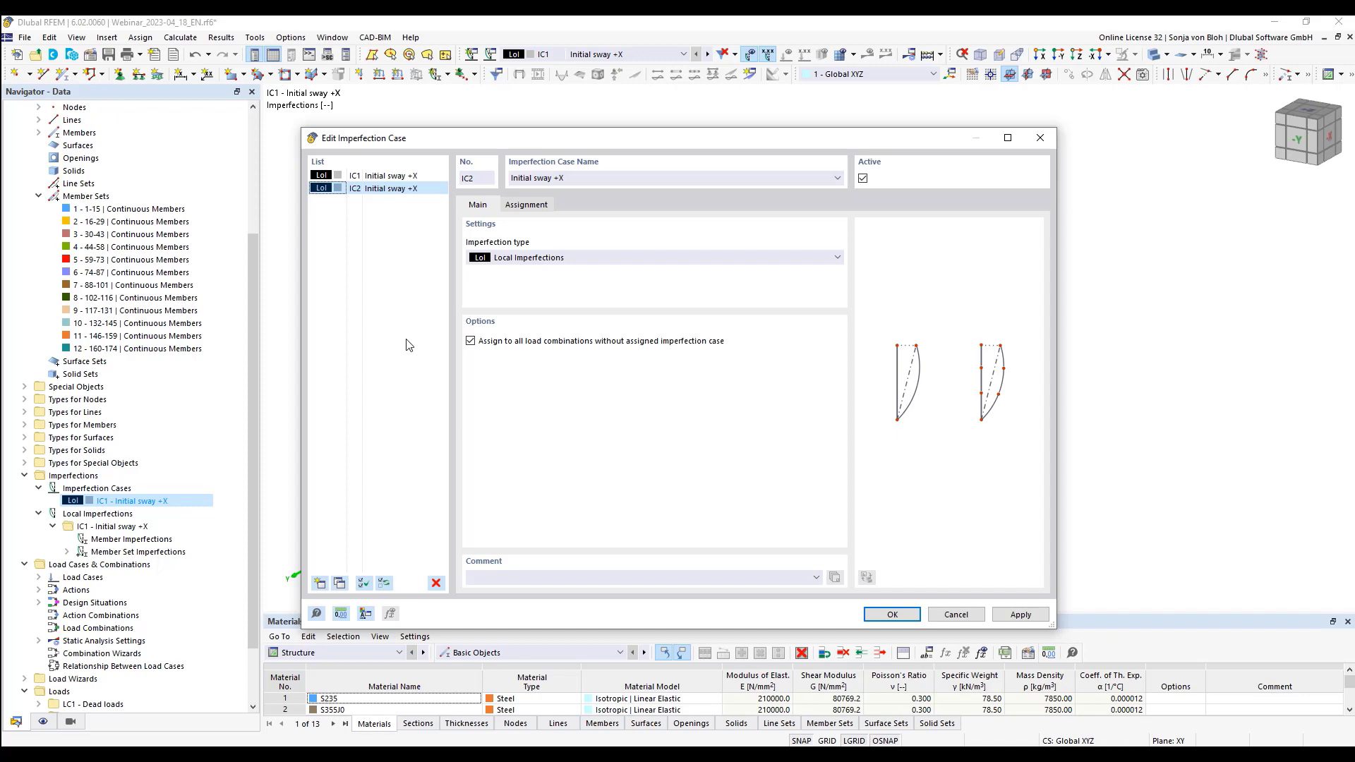
{"action": "left_click", "coordinate": [586, 179]}
{"action": "left_click", "coordinate": [892, 614]}
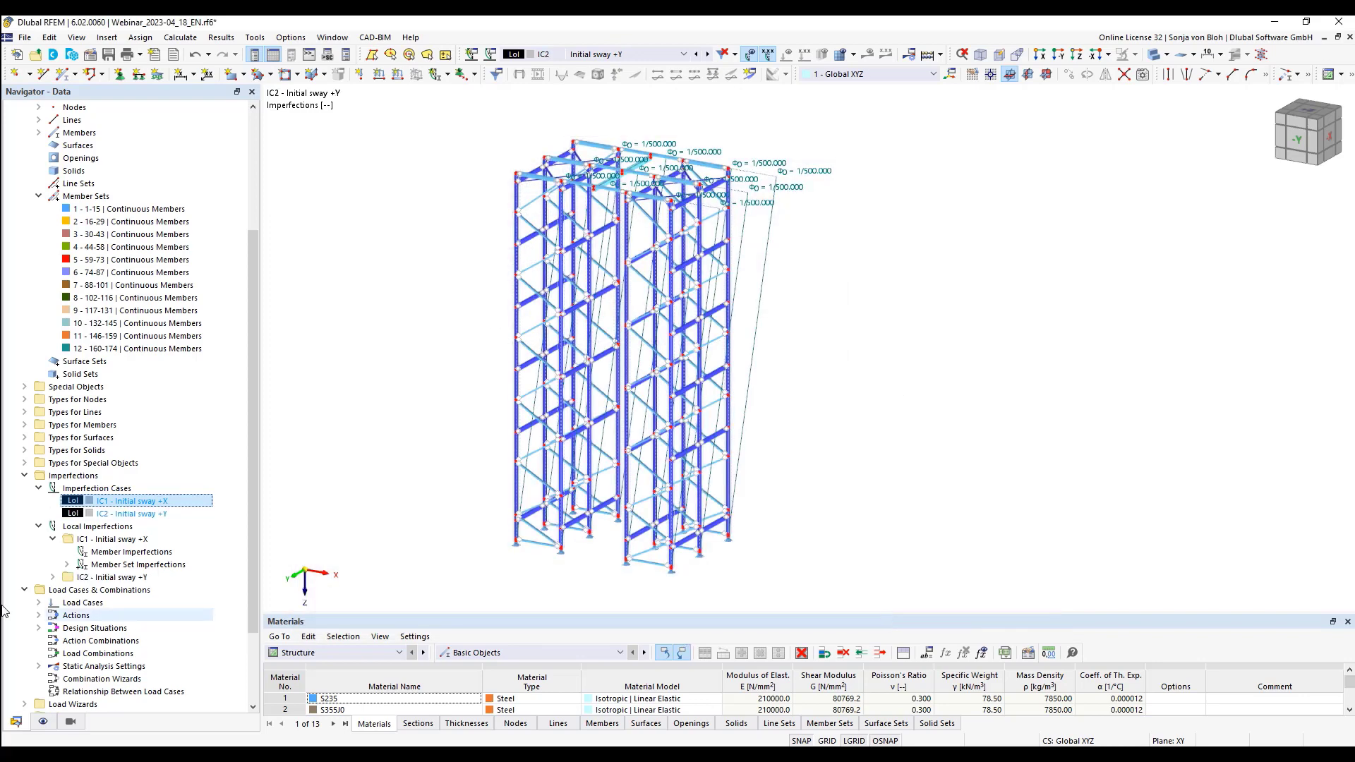
Change the direction of the member set imperfection in the Initial sway +Y case to global Y on true length
{"action": "left_click", "coordinate": [52, 577]}
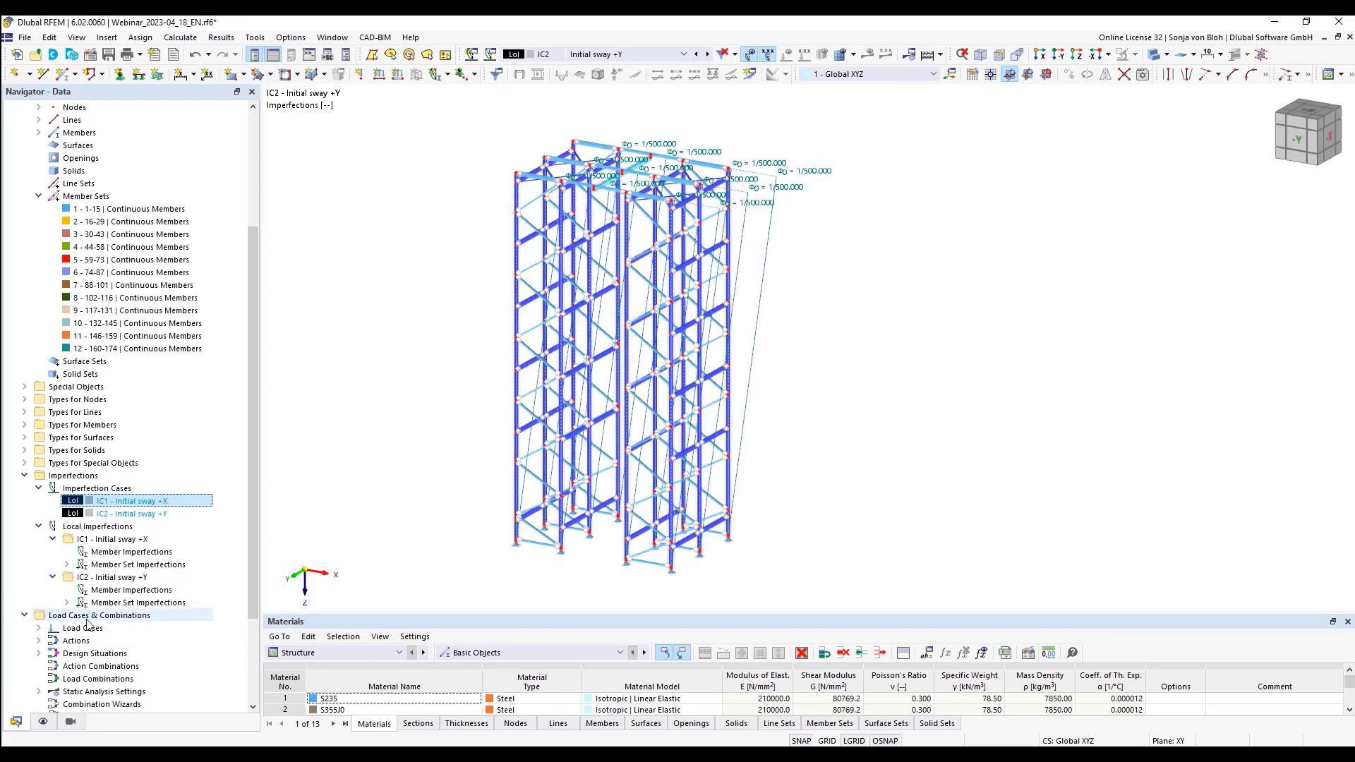
{"action": "left_click", "coordinate": [67, 603]}
{"action": "double_click", "coordinate": [144, 616]}
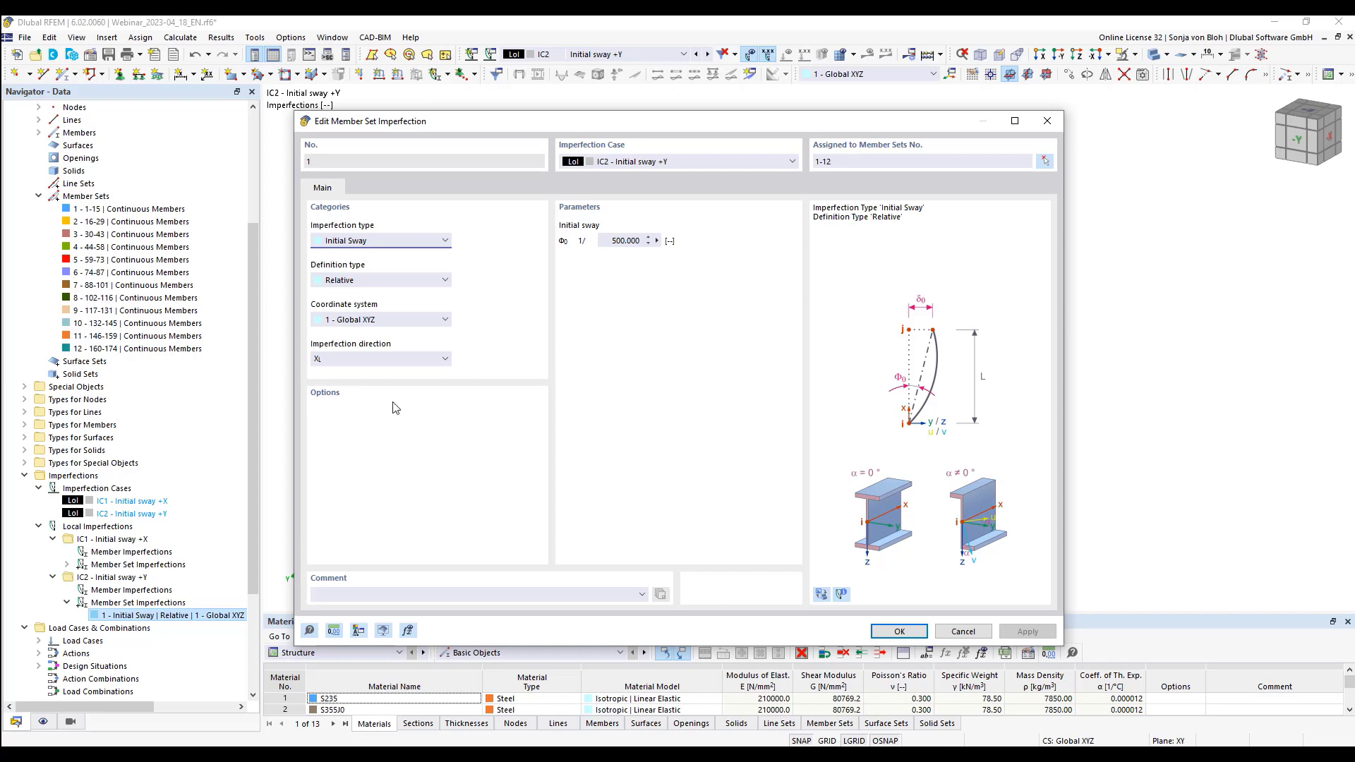
{"action": "left_click", "coordinate": [405, 359]}
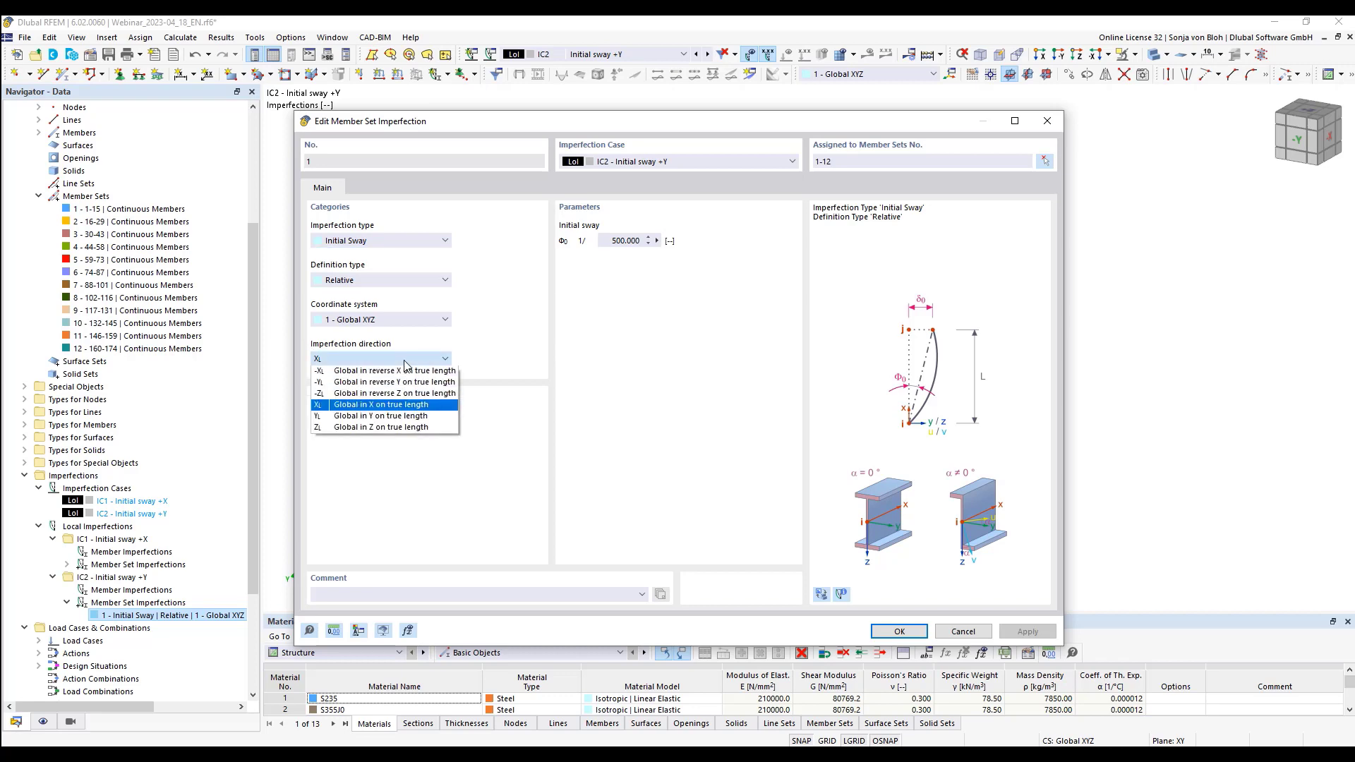
{"action": "left_click", "coordinate": [353, 420]}
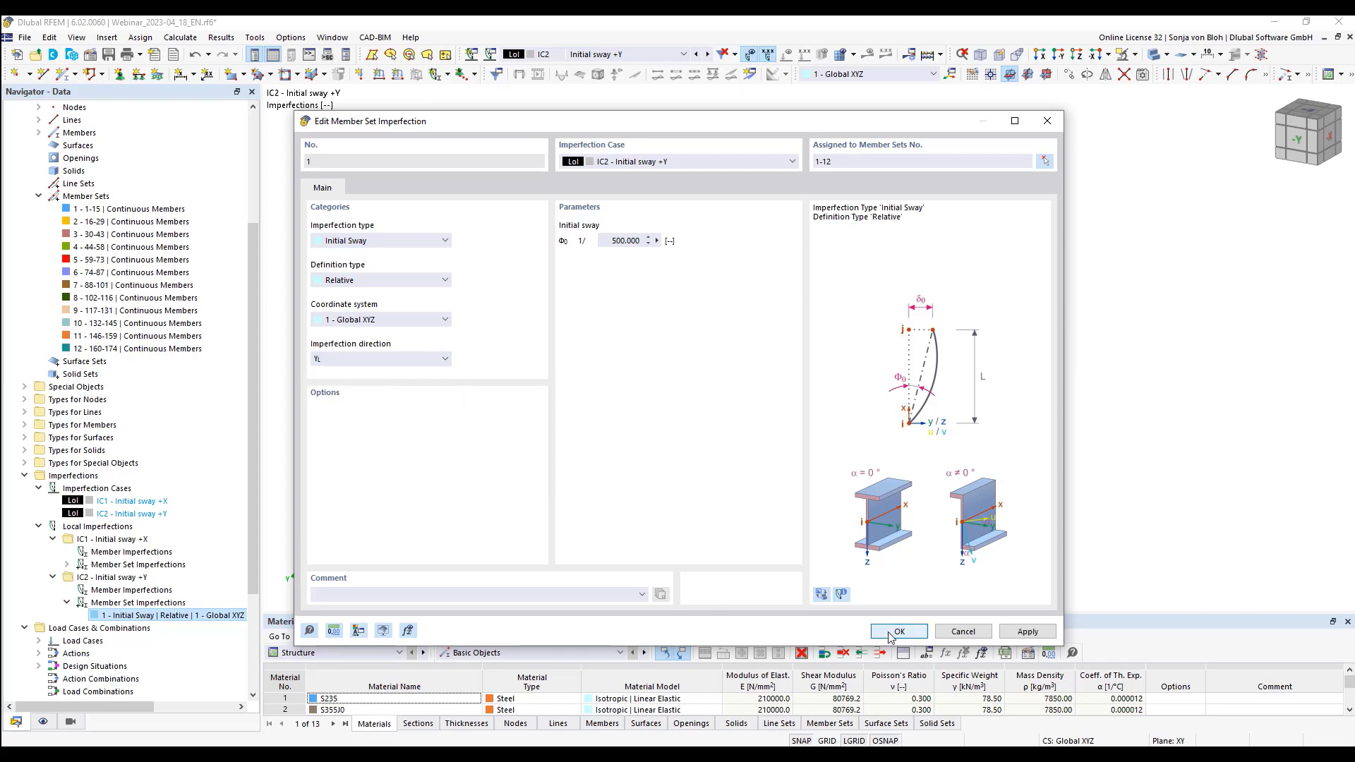
{"action": "left_click", "coordinate": [899, 631]}
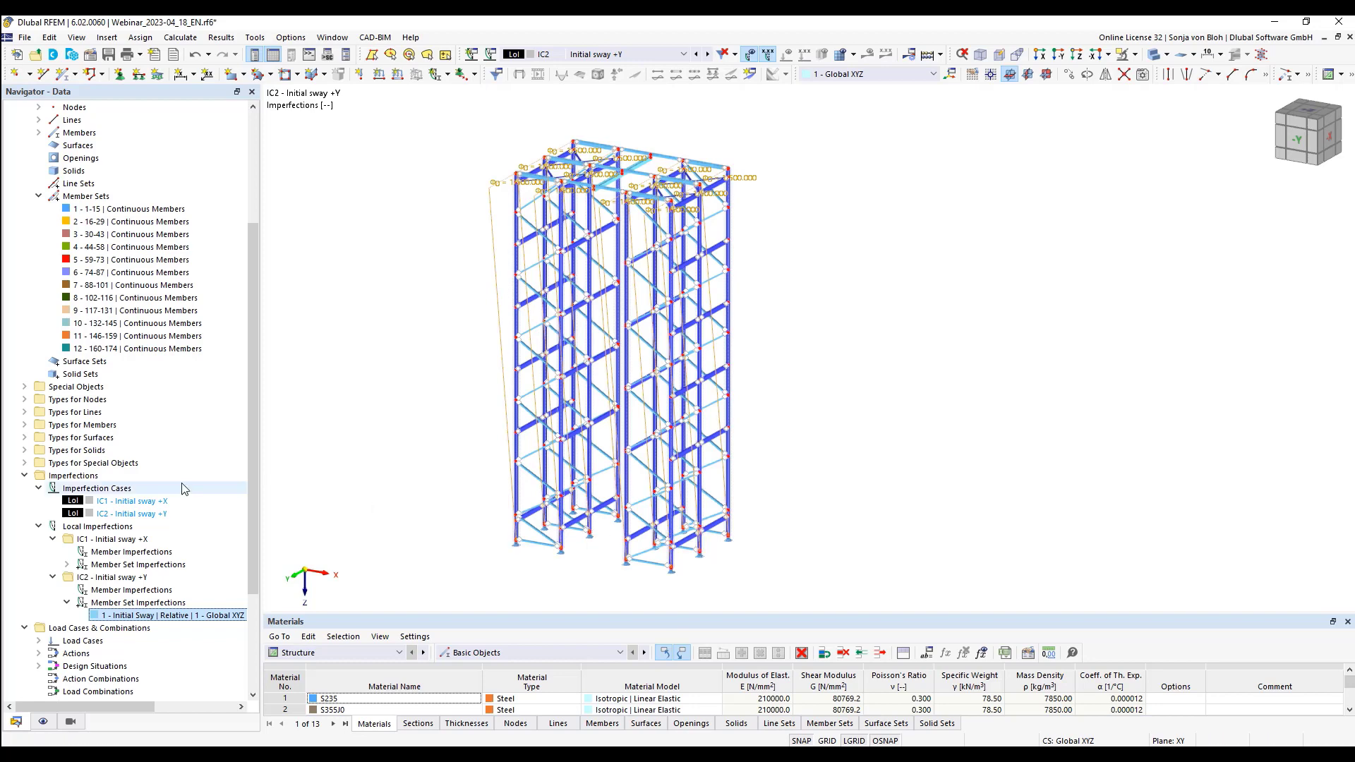
Create a third imperfection case named "Initial bow X" with the type Local Imperfections
{"action": "right_click", "coordinate": [116, 490]}
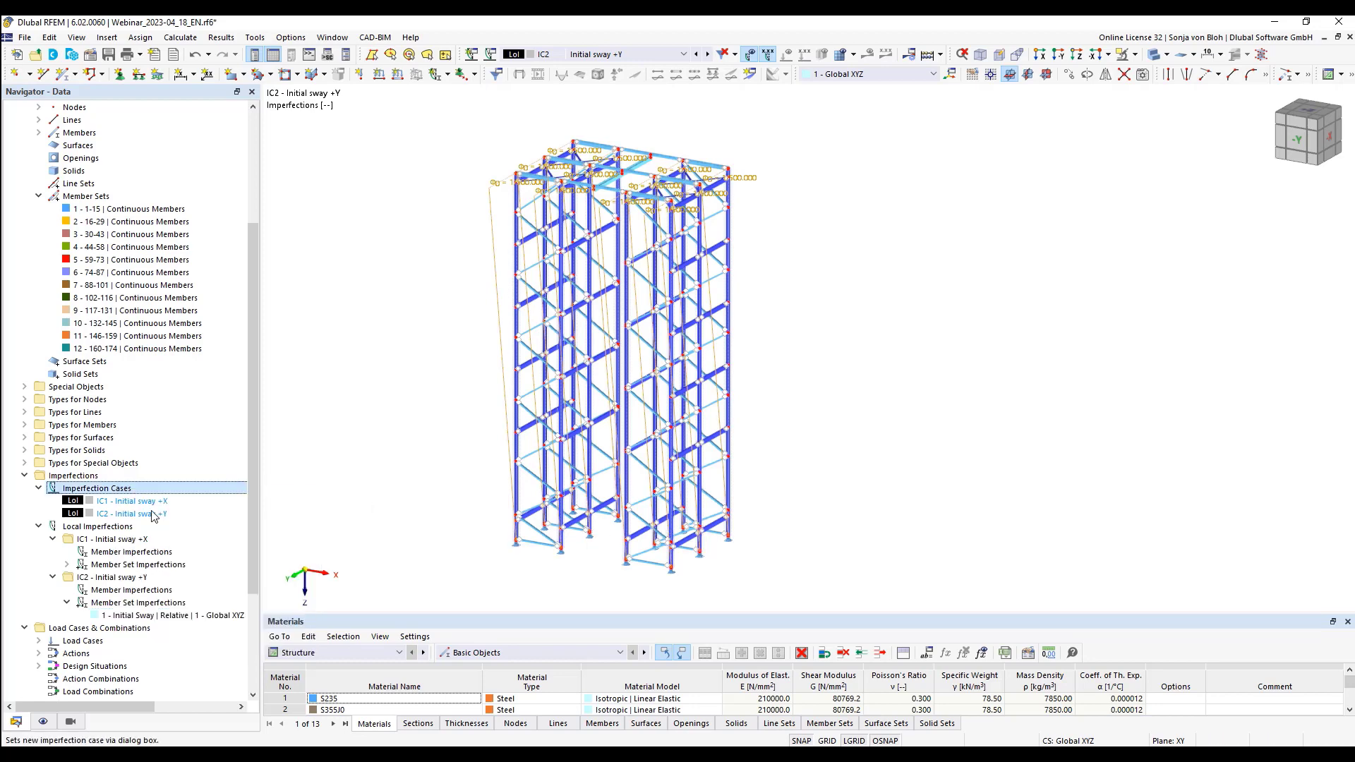
{"action": "left_click", "coordinate": [154, 517]}
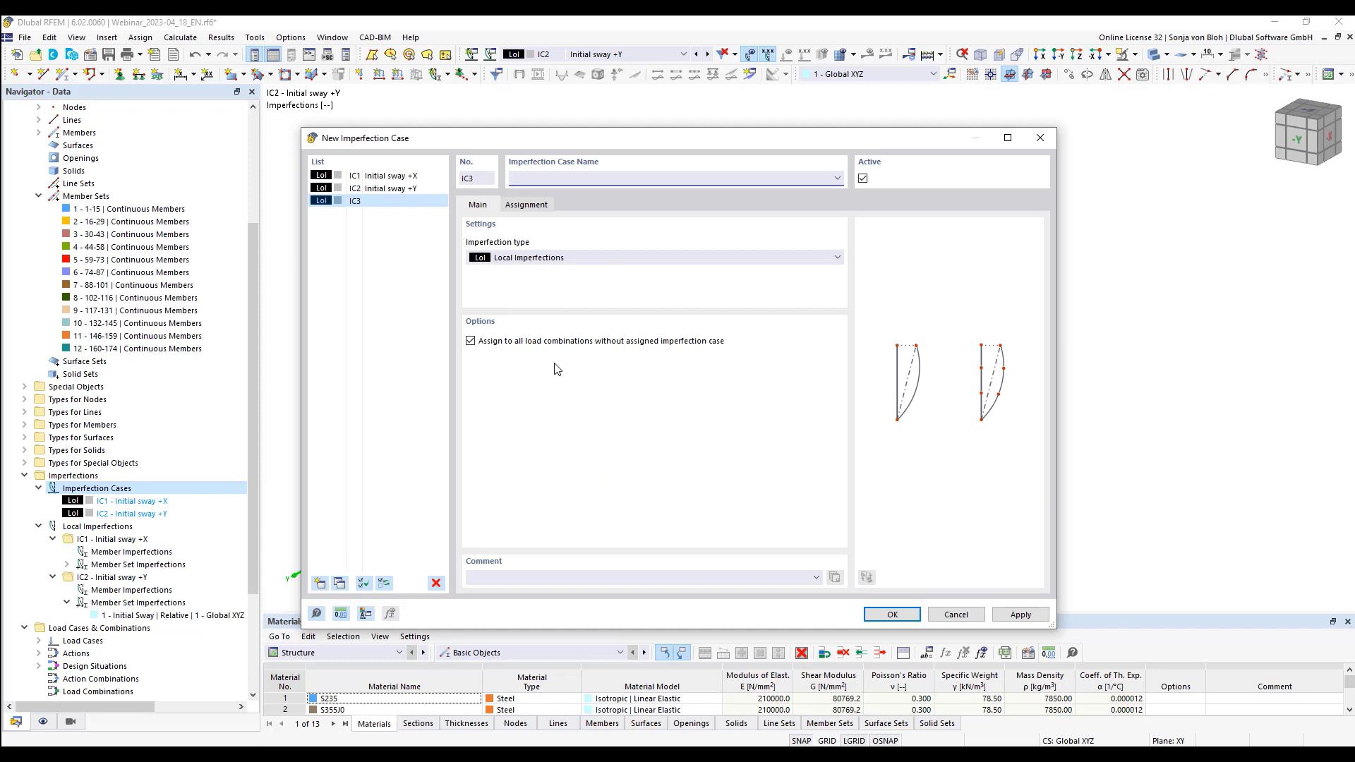
{"action": "type", "text": "Initial bow X"}
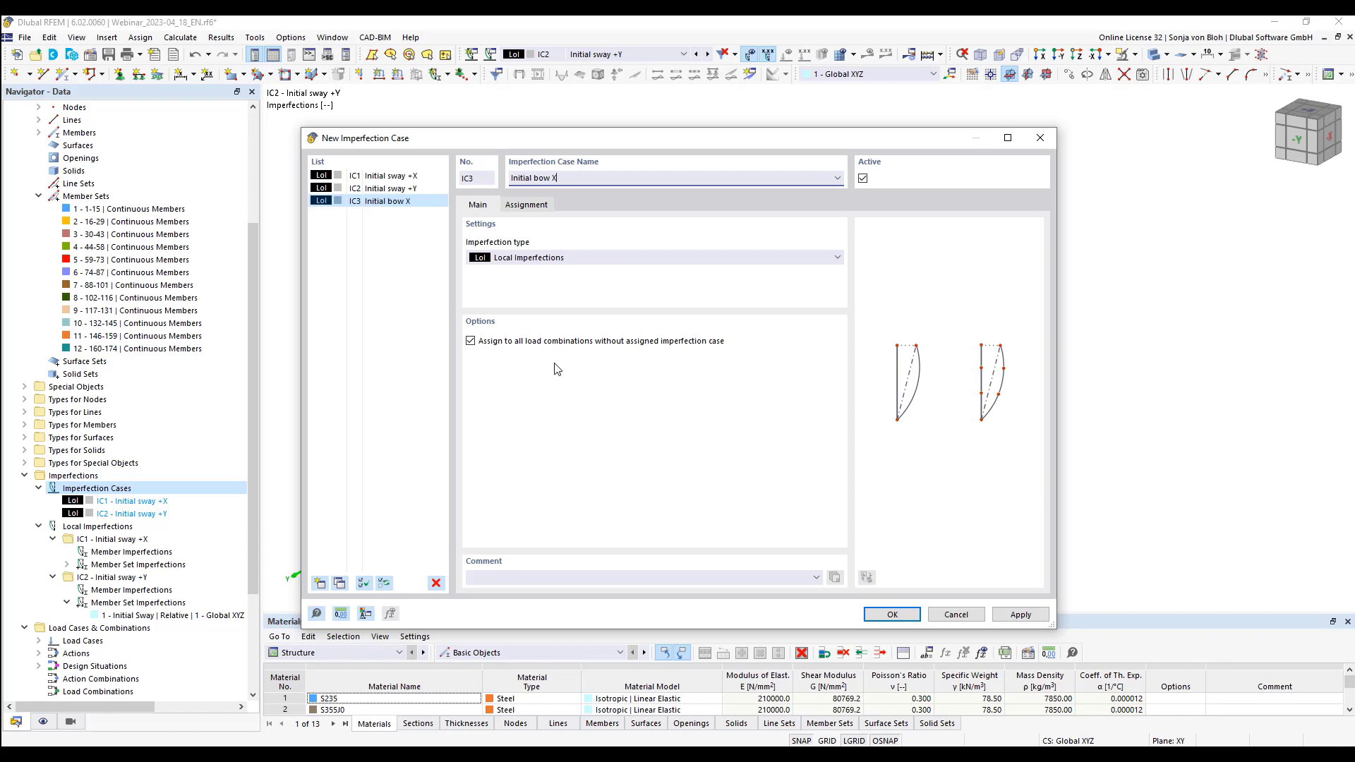
{"action": "left_click", "coordinate": [909, 613]}
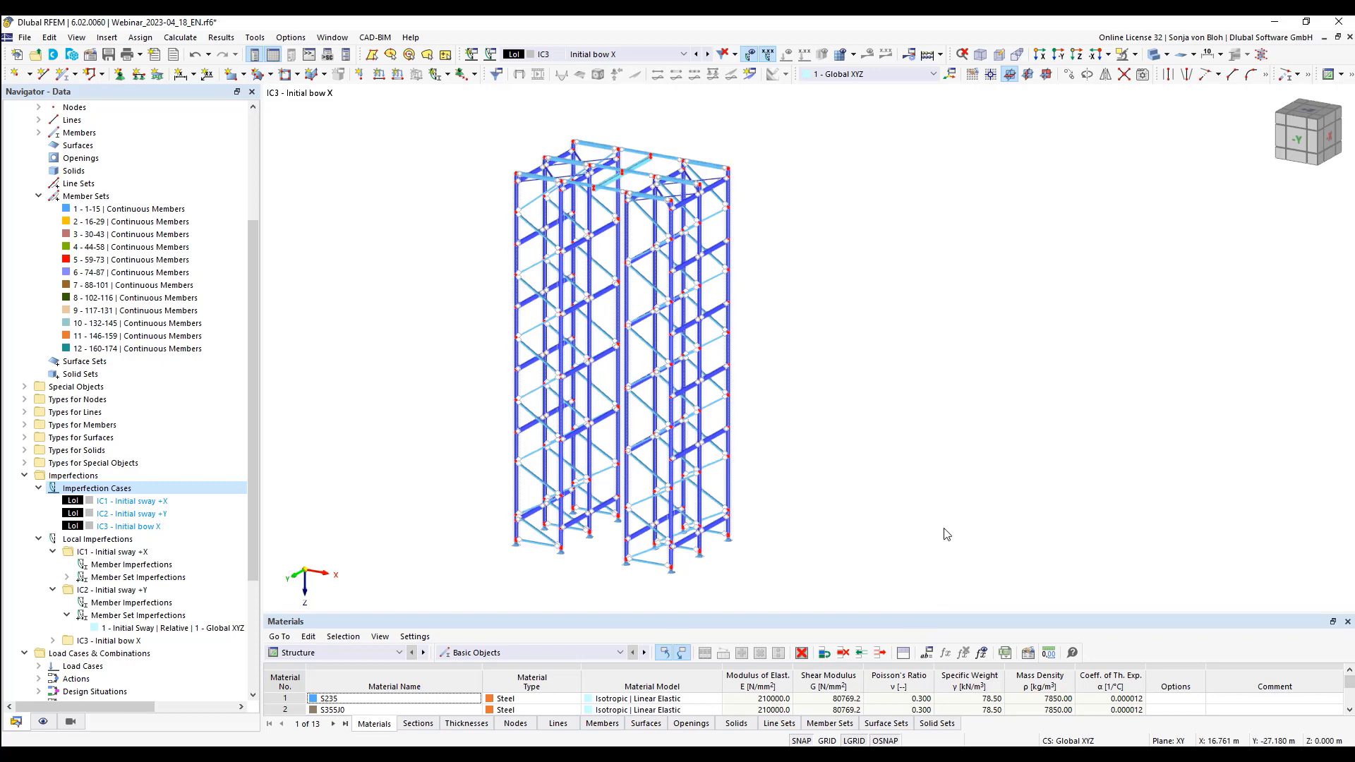
Isolate the two outer uprights of the rack's front right bay, selected in the Z-direction view, together with their related objects
{"action": "left_click", "coordinate": [1077, 56]}
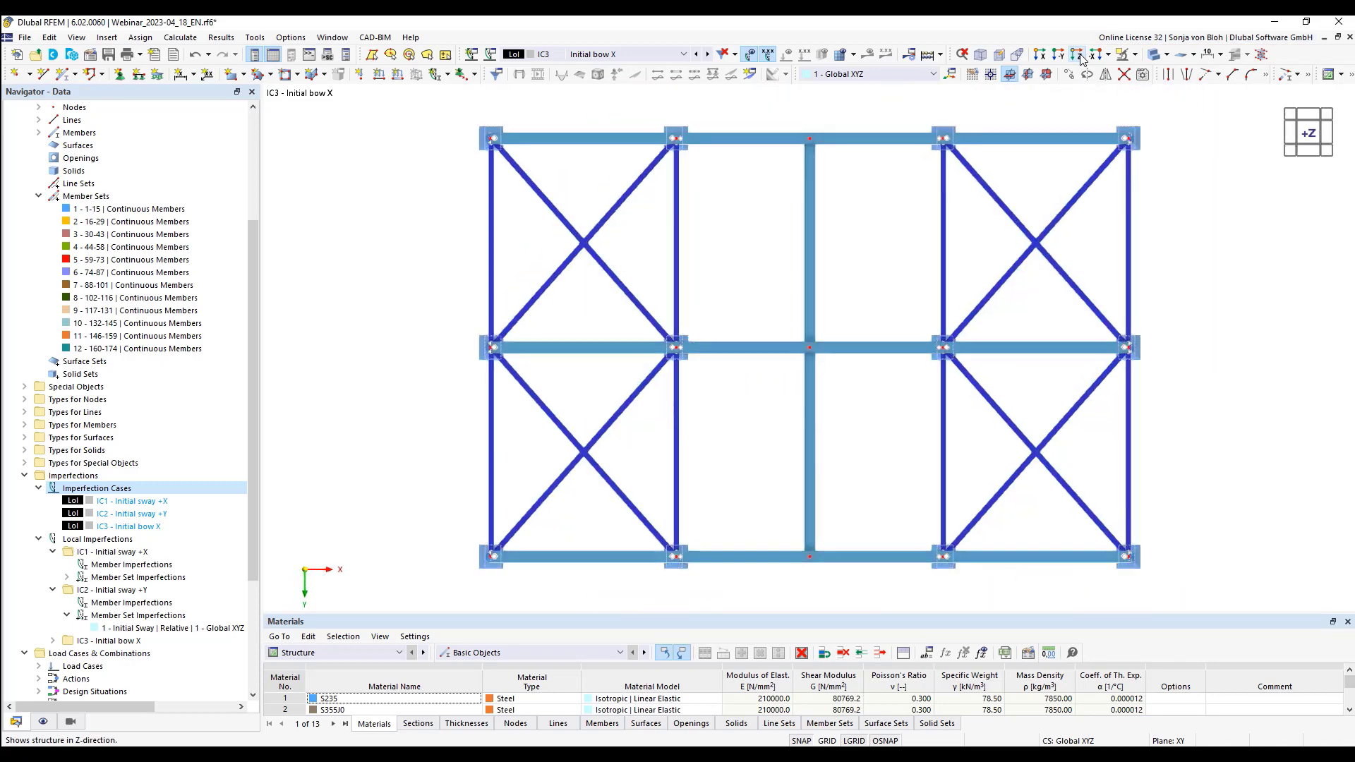
{"action": "left_click_drag", "start_coordinate": [895, 520], "coordinate": [985, 576]}
{"action": "left_click_drag", "start_coordinate": [1062, 475], "coordinate": [1183, 549]}
{"action": "left_click", "coordinate": [1135, 55]}
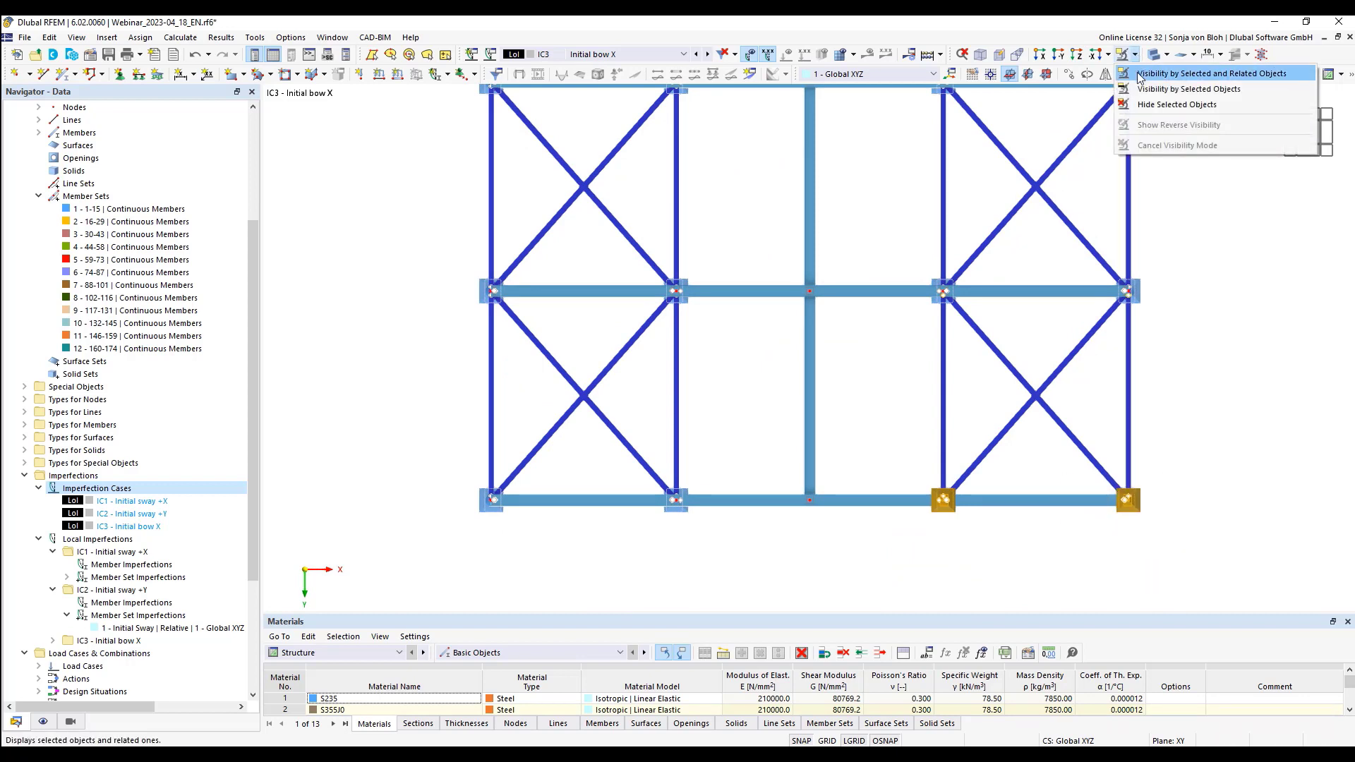
{"action": "left_click", "coordinate": [1139, 75]}
{"action": "middle_click_drag", "start_coordinate": [741, 493], "coordinate": [363, 326], "text": "ctrl"}
{"action": "scroll", "coordinate": [653, 371], "scroll_direction": "down", "scroll_amount": 2}
{"action": "scroll", "coordinate": [387, 316], "scroll_direction": "down", "scroll_amount": 1}
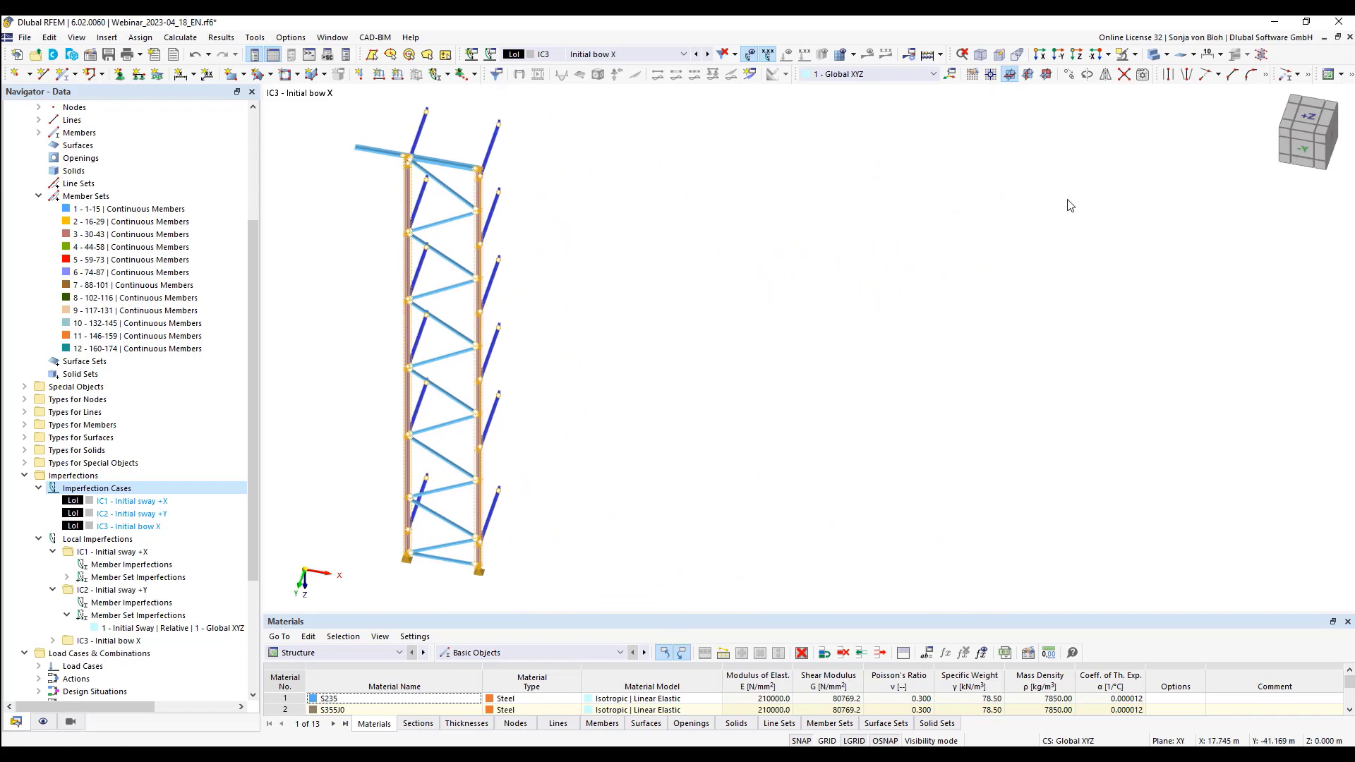
Display the isolated frame as a wireframe model and show its object numbering
{"action": "left_click", "coordinate": [1134, 54]}
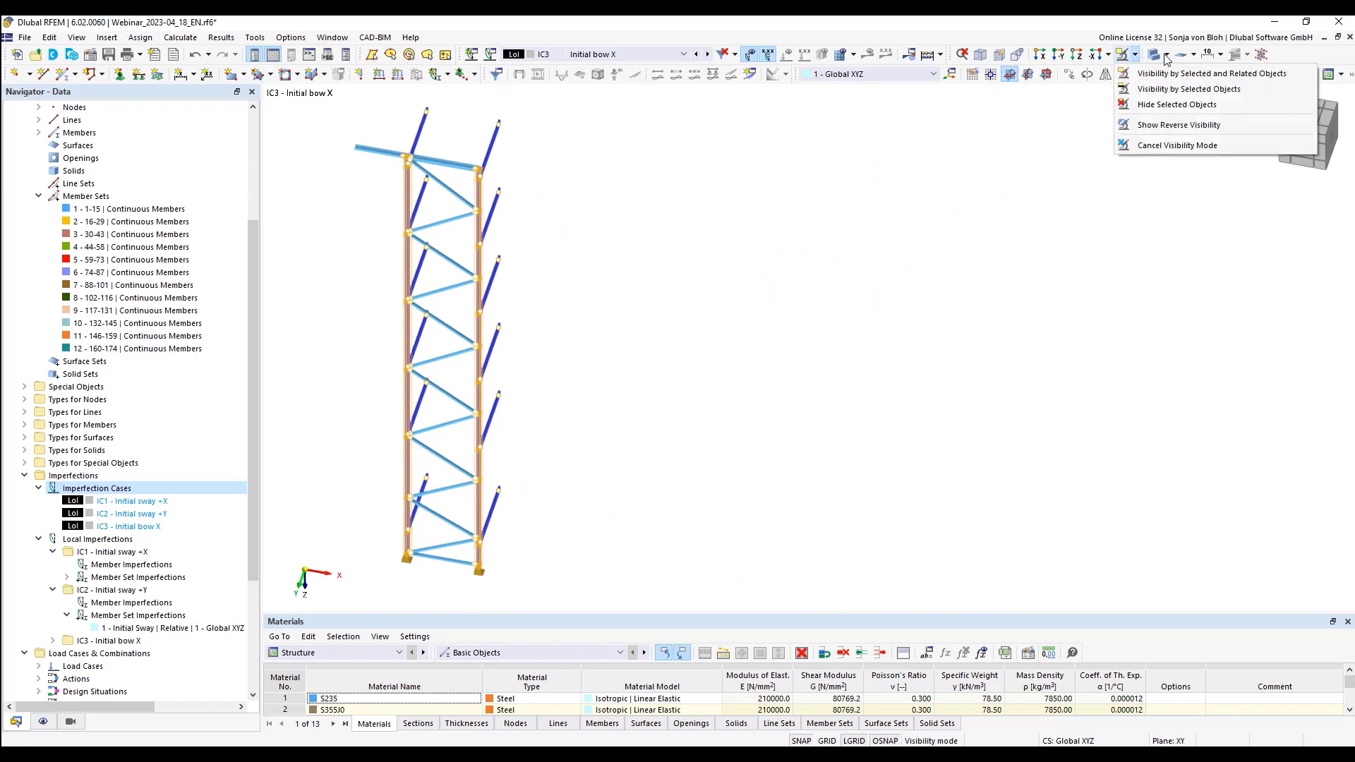
{"action": "left_click", "coordinate": [1165, 55]}
{"action": "left_click", "coordinate": [1167, 74]}
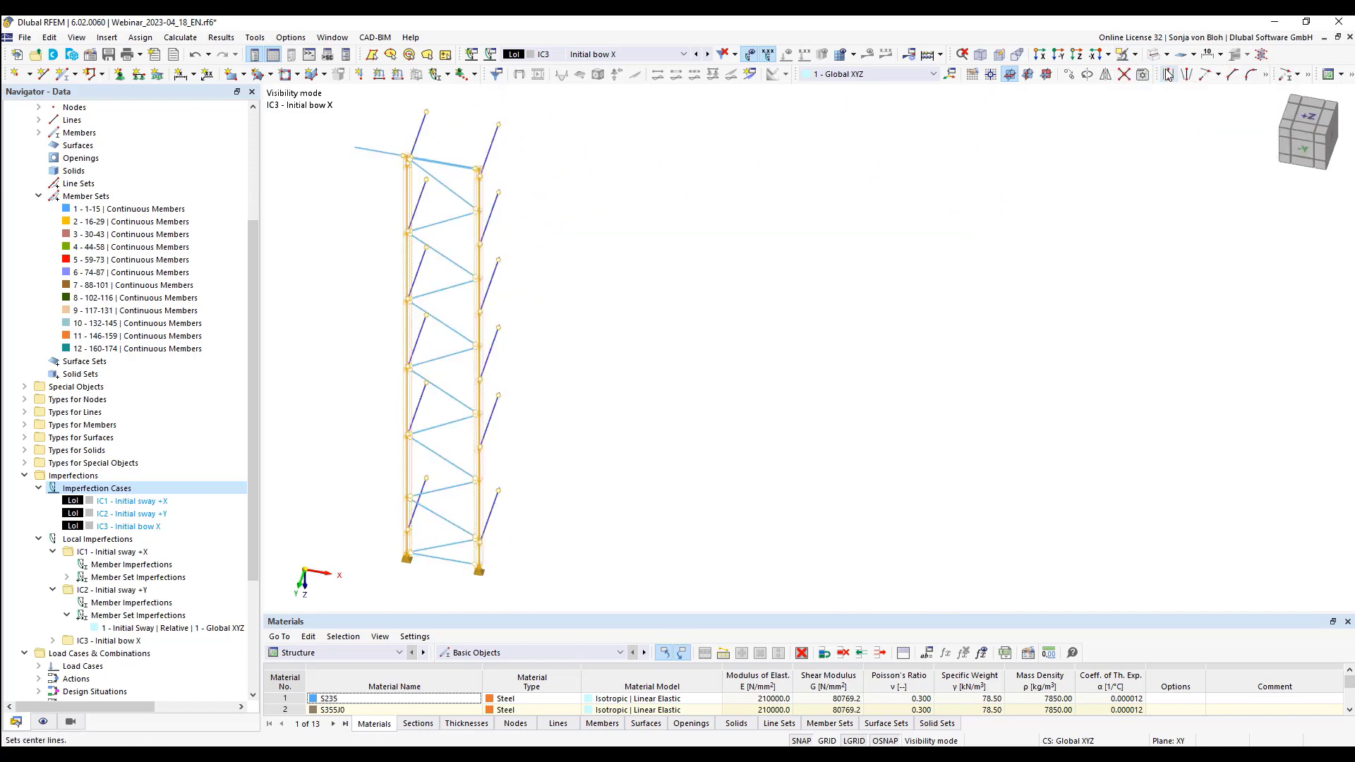
{"action": "right_click", "coordinate": [589, 267]}
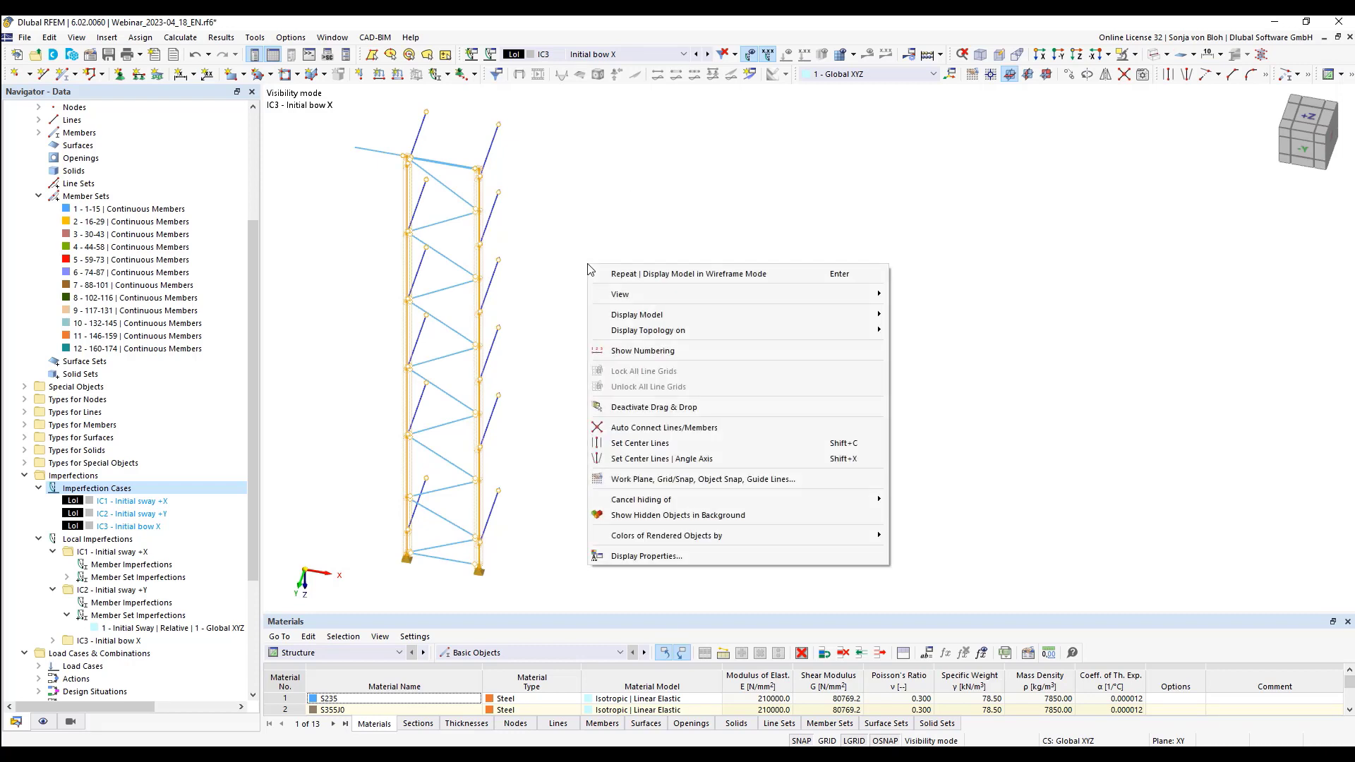
{"action": "left_click", "coordinate": [637, 351]}
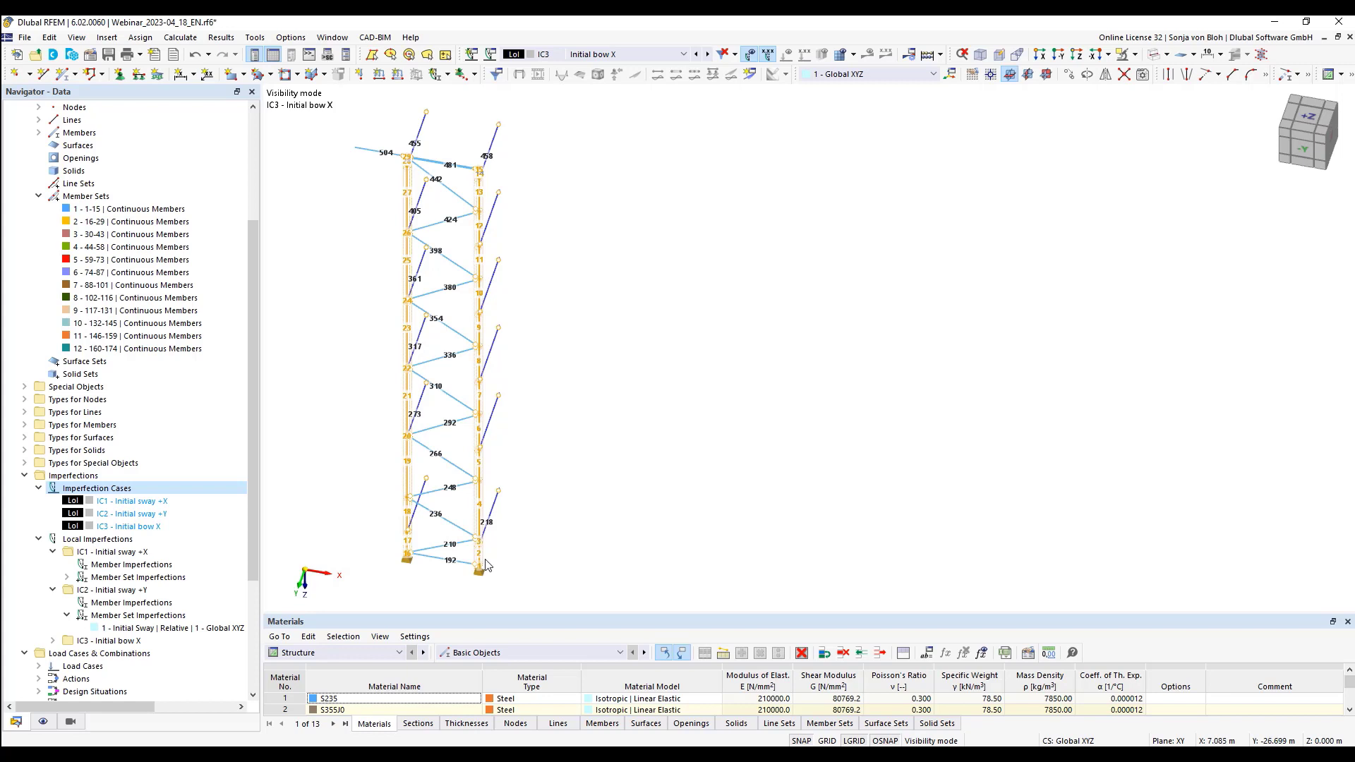
{"action": "scroll", "coordinate": [482, 561], "scroll_direction": "up", "scroll_amount": 2}
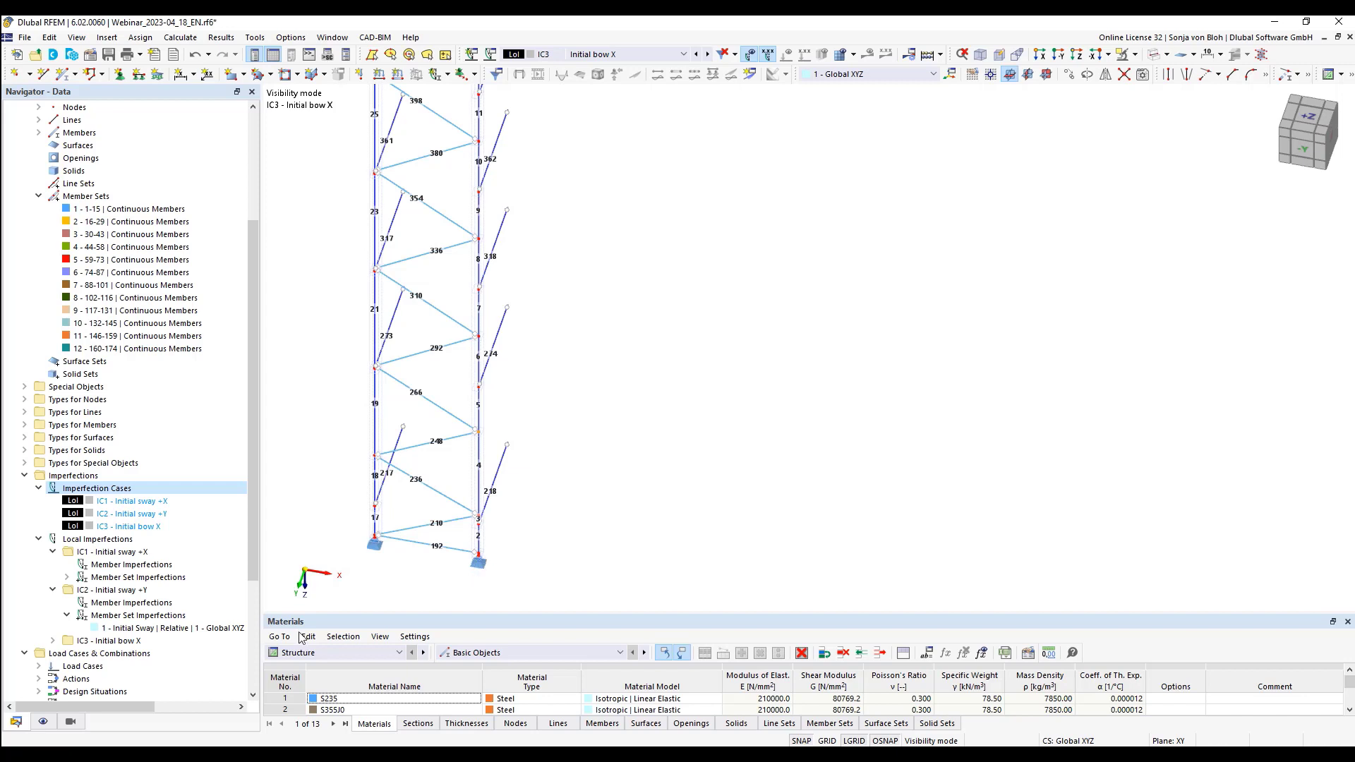
Start a new member imperfection in the Initial bow X case as a manually defined relative initial bow of 1/250
{"action": "left_click", "coordinate": [53, 641]}
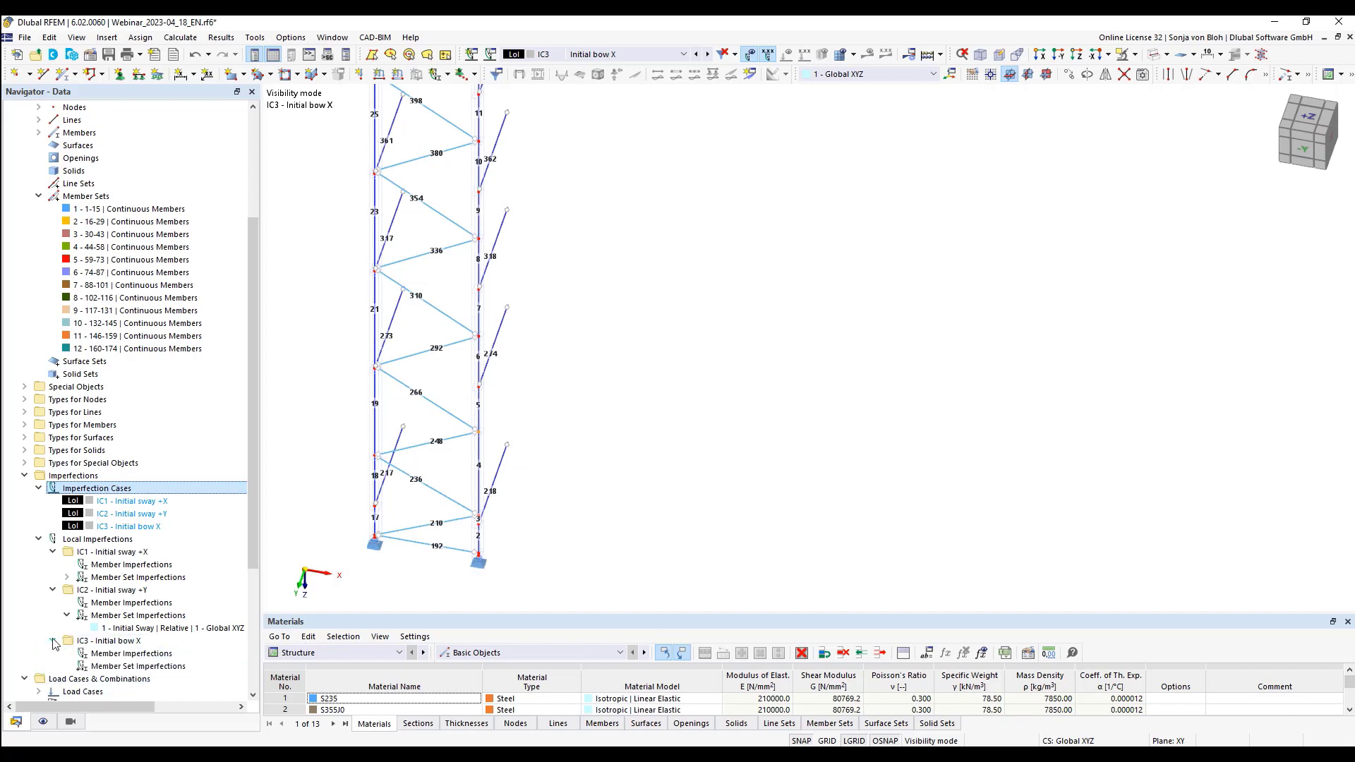
{"action": "right_click", "coordinate": [131, 655]}
{"action": "left_click", "coordinate": [192, 479]}
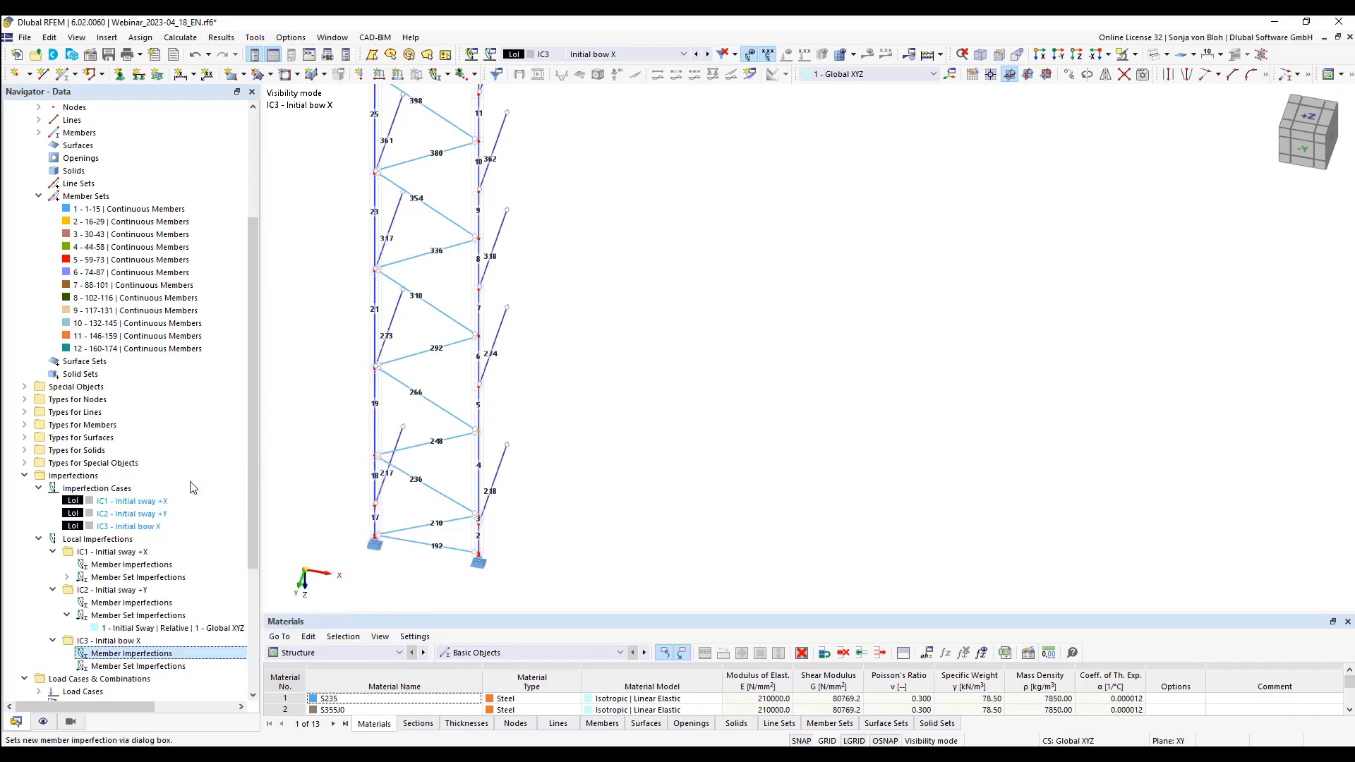
{"action": "left_click_drag", "start_coordinate": [445, 123], "coordinate": [705, 92]}
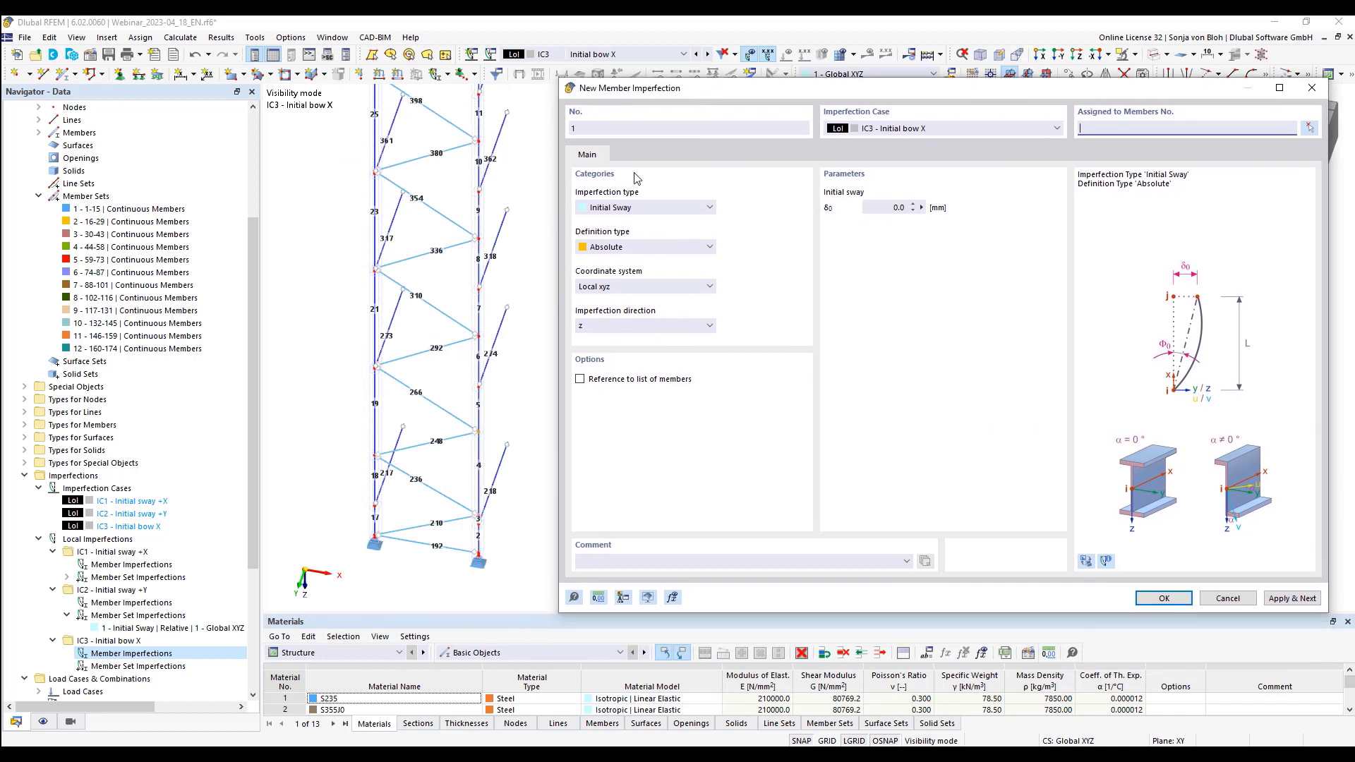
{"action": "left_click", "coordinate": [701, 207]}
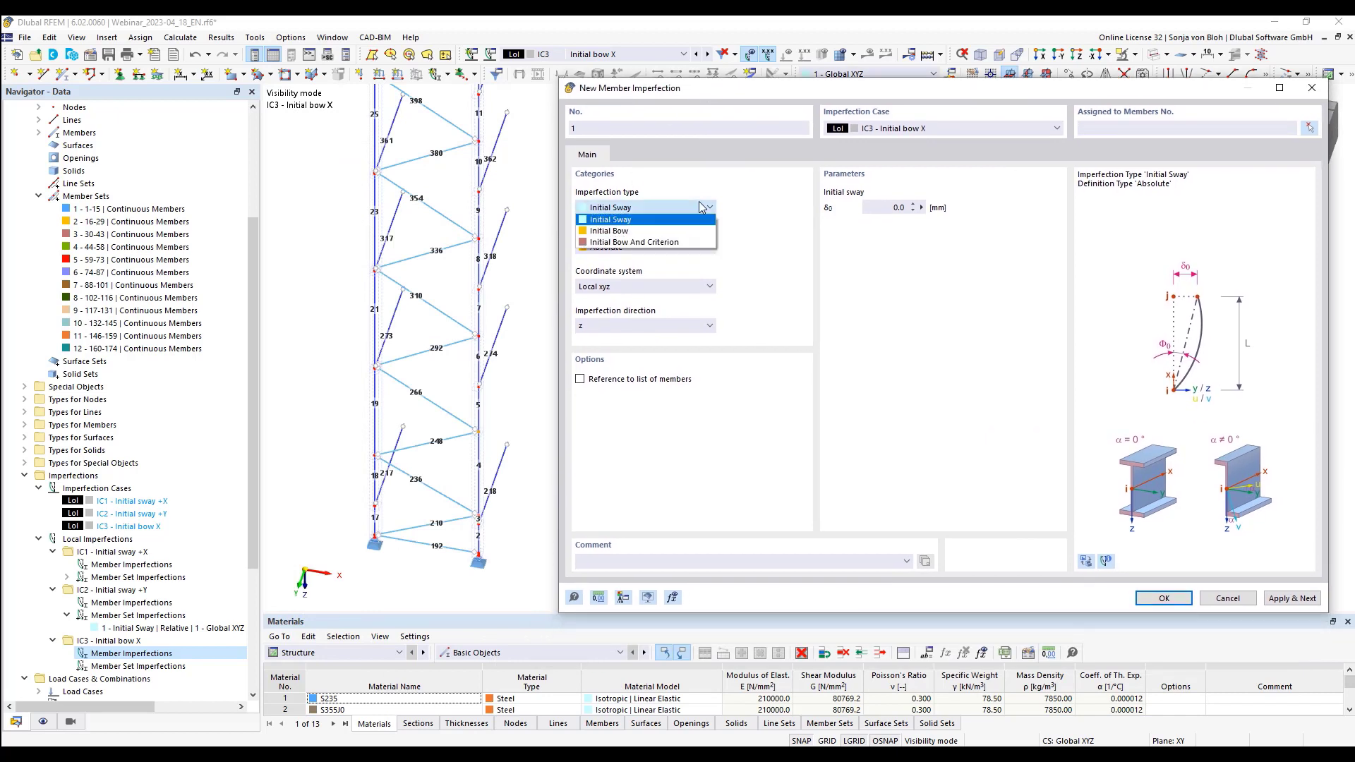
{"action": "left_click", "coordinate": [641, 231]}
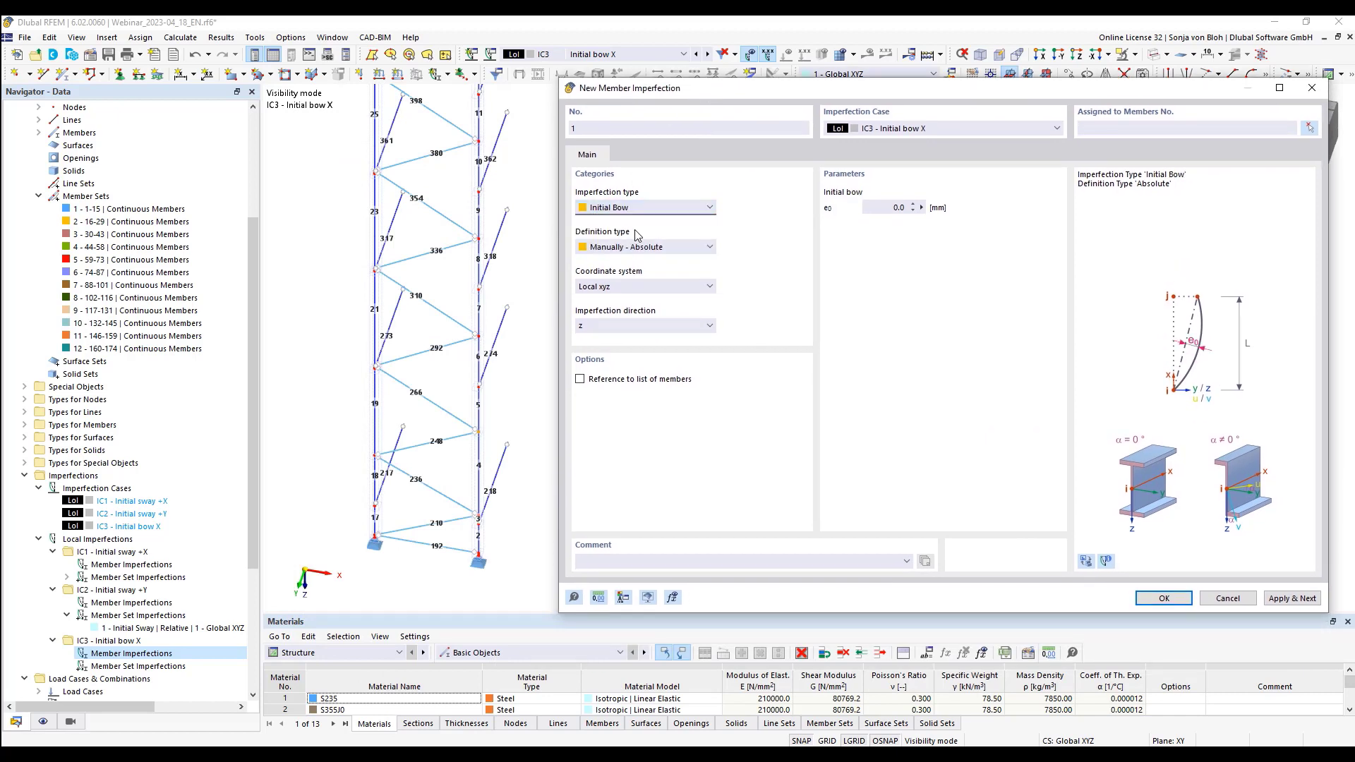
{"action": "left_click", "coordinate": [679, 246]}
{"action": "left_click", "coordinate": [656, 260]}
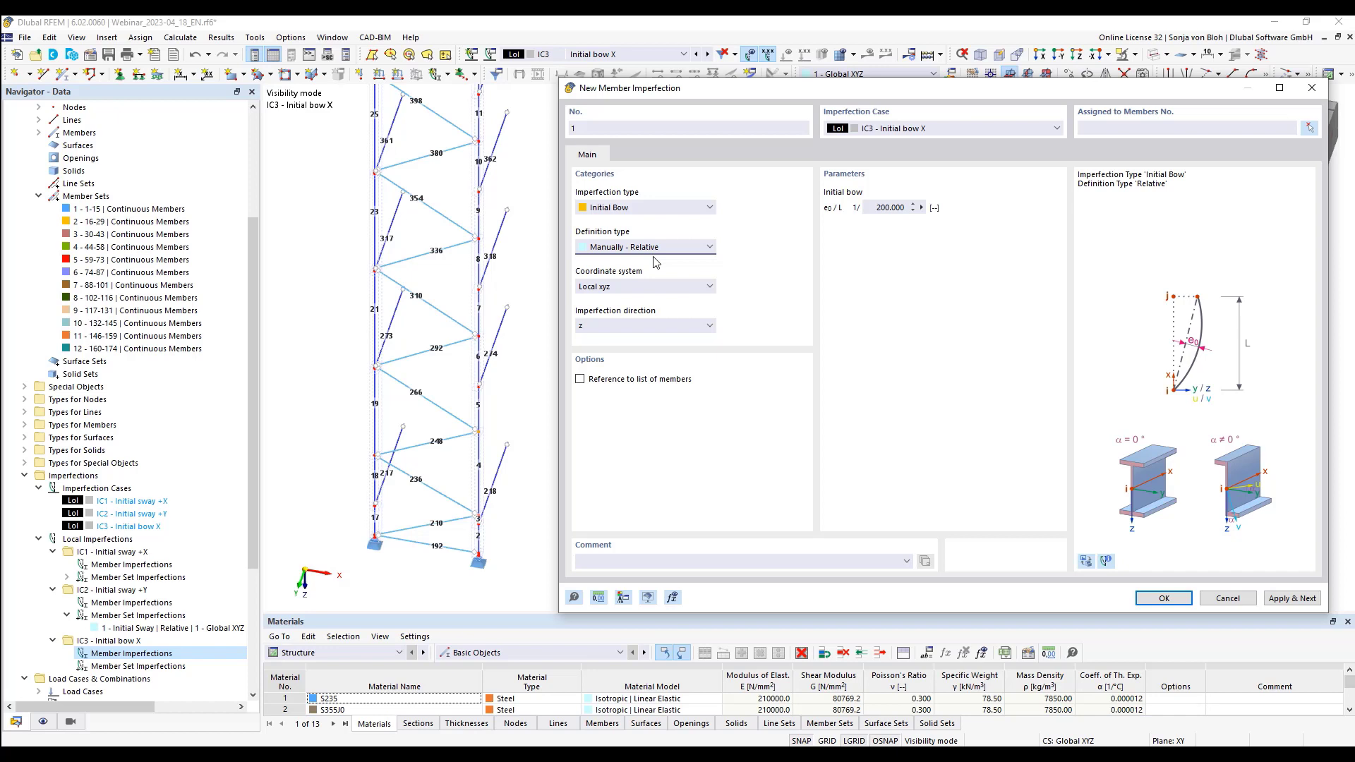
{"action": "left_click", "coordinate": [891, 207]}
{"action": "type", "text": "250"}
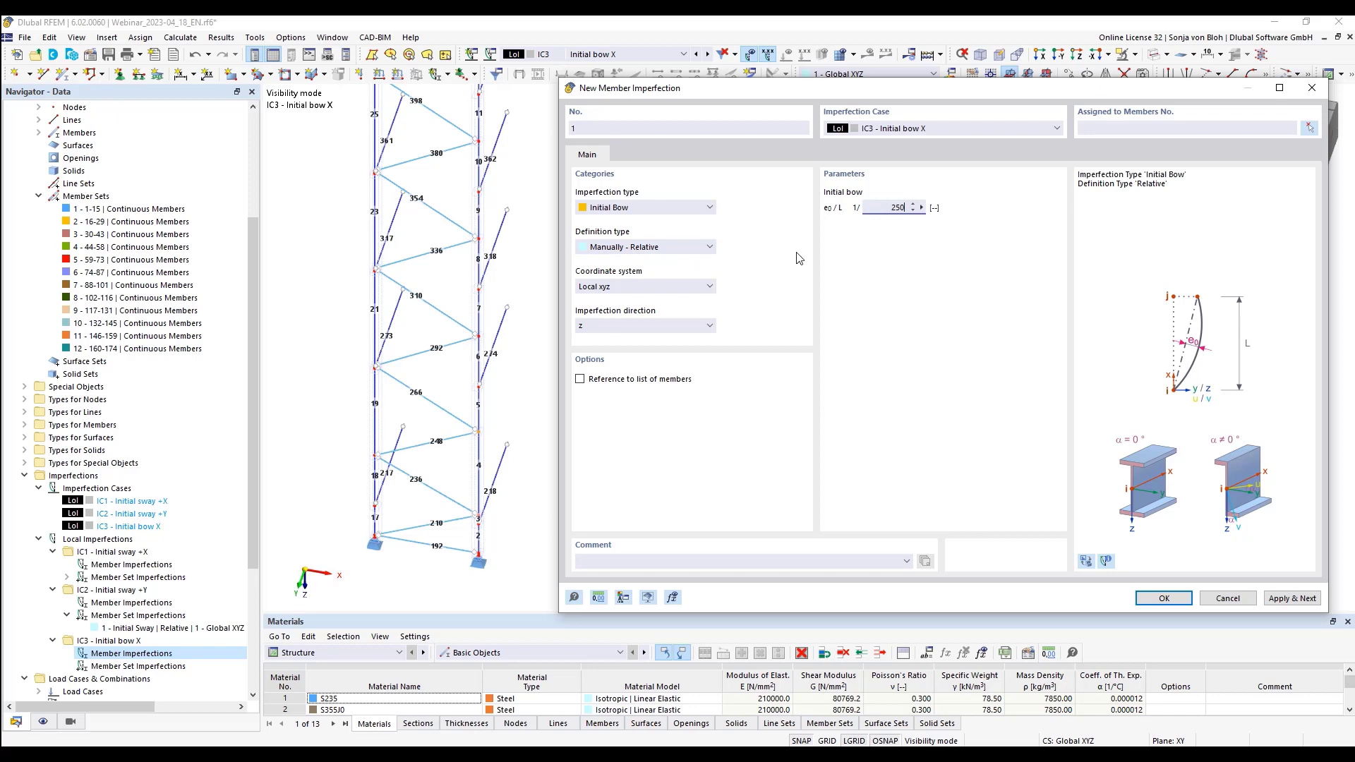
Set the bow to global X on true length, reference it to the list of members, and apply it to members 1-3
{"action": "left_click", "coordinate": [672, 287]}
{"action": "left_click", "coordinate": [621, 322]}
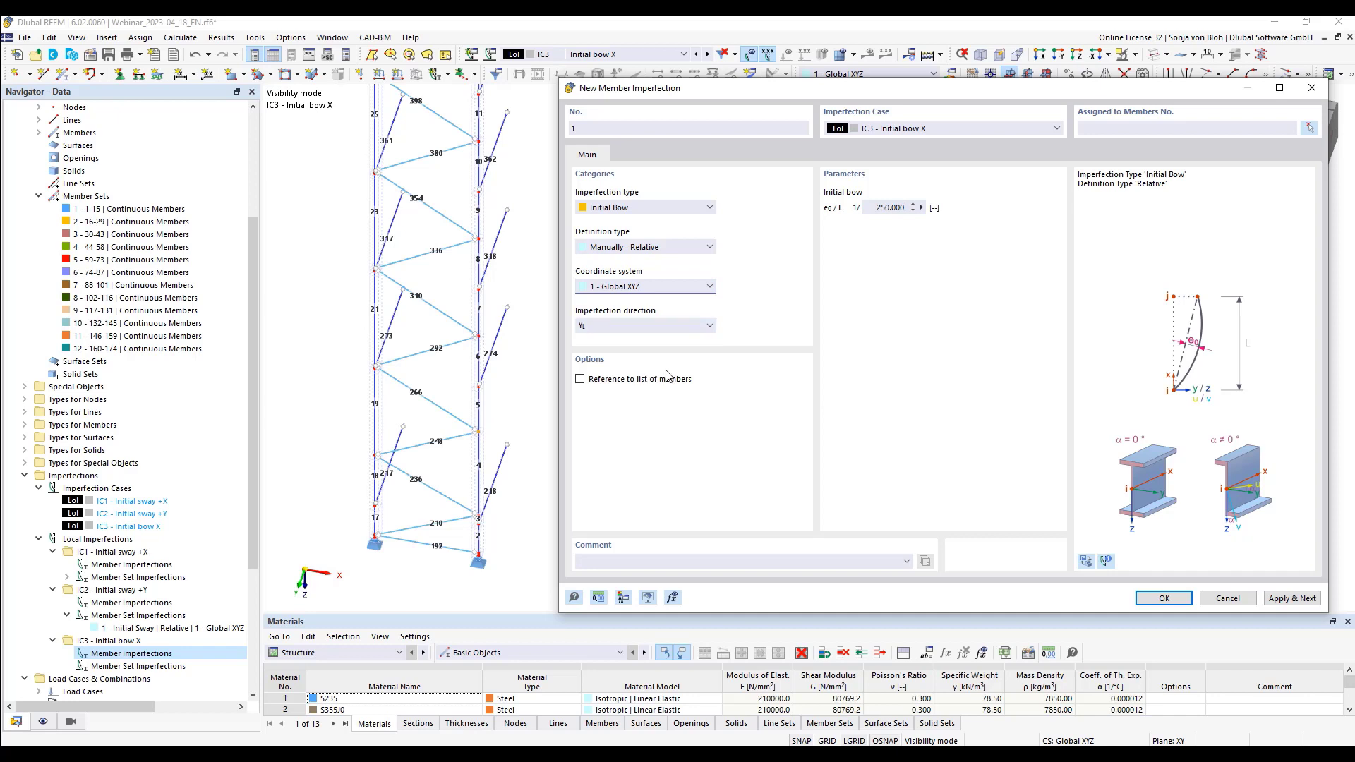
{"action": "left_click", "coordinate": [662, 327]}
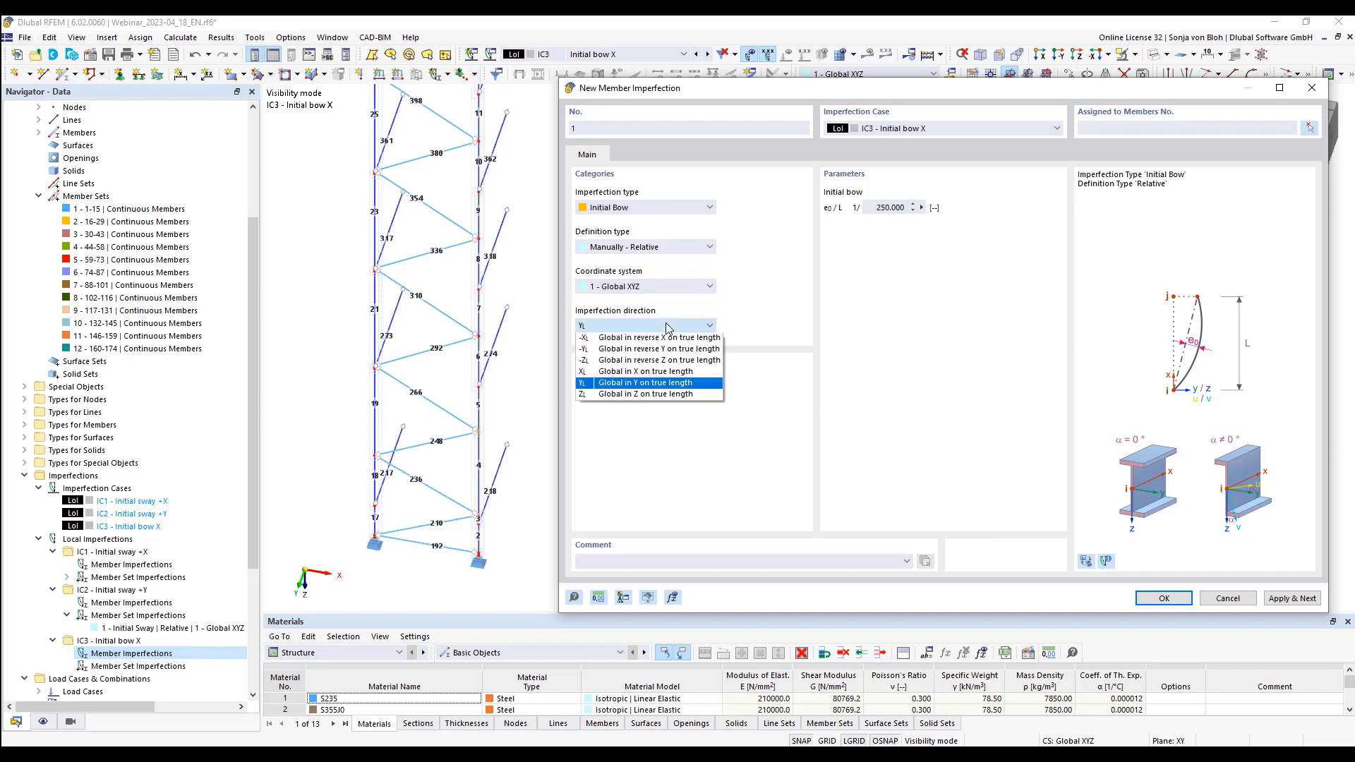
{"action": "left_click", "coordinate": [626, 371]}
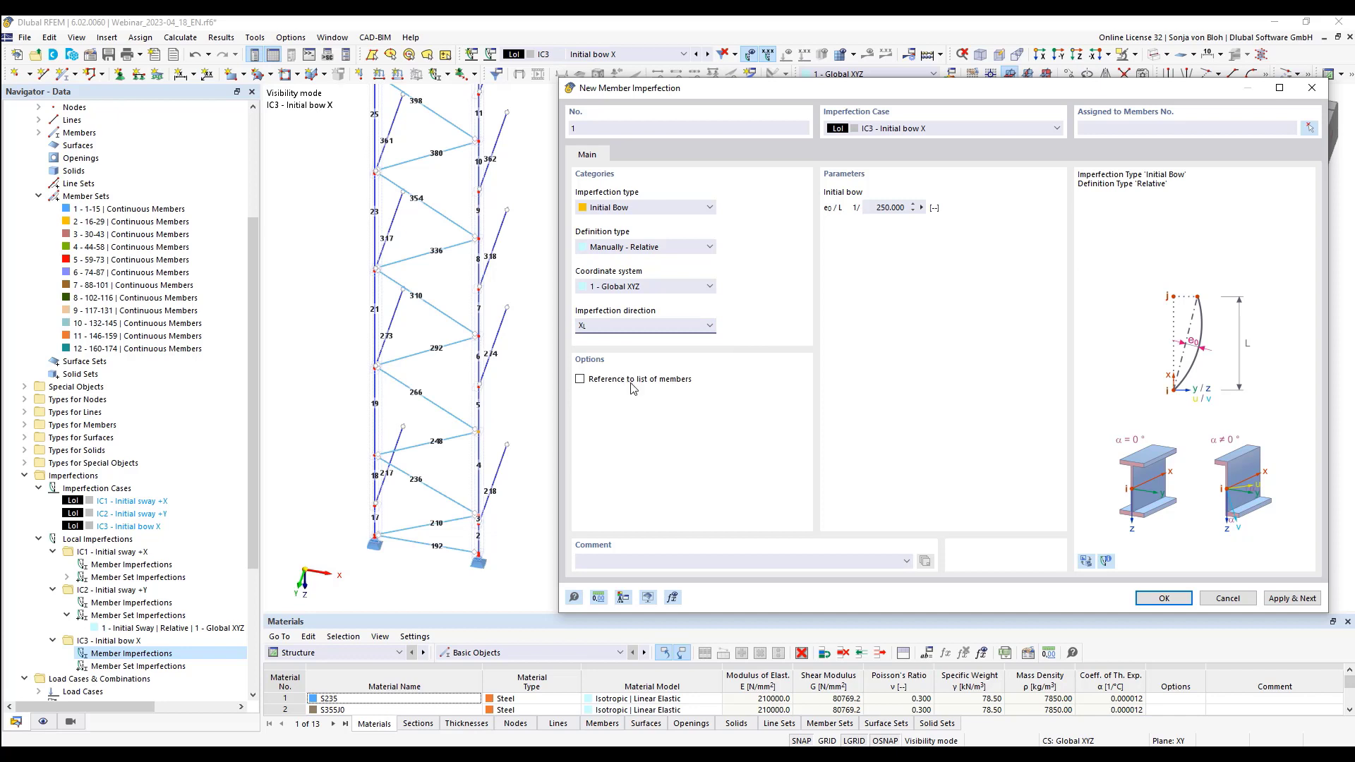
{"action": "left_click", "coordinate": [584, 378]}
{"action": "left_click", "coordinate": [1107, 129]}
{"action": "type", "text": "1-3"}
{"action": "left_click", "coordinate": [1291, 599]}
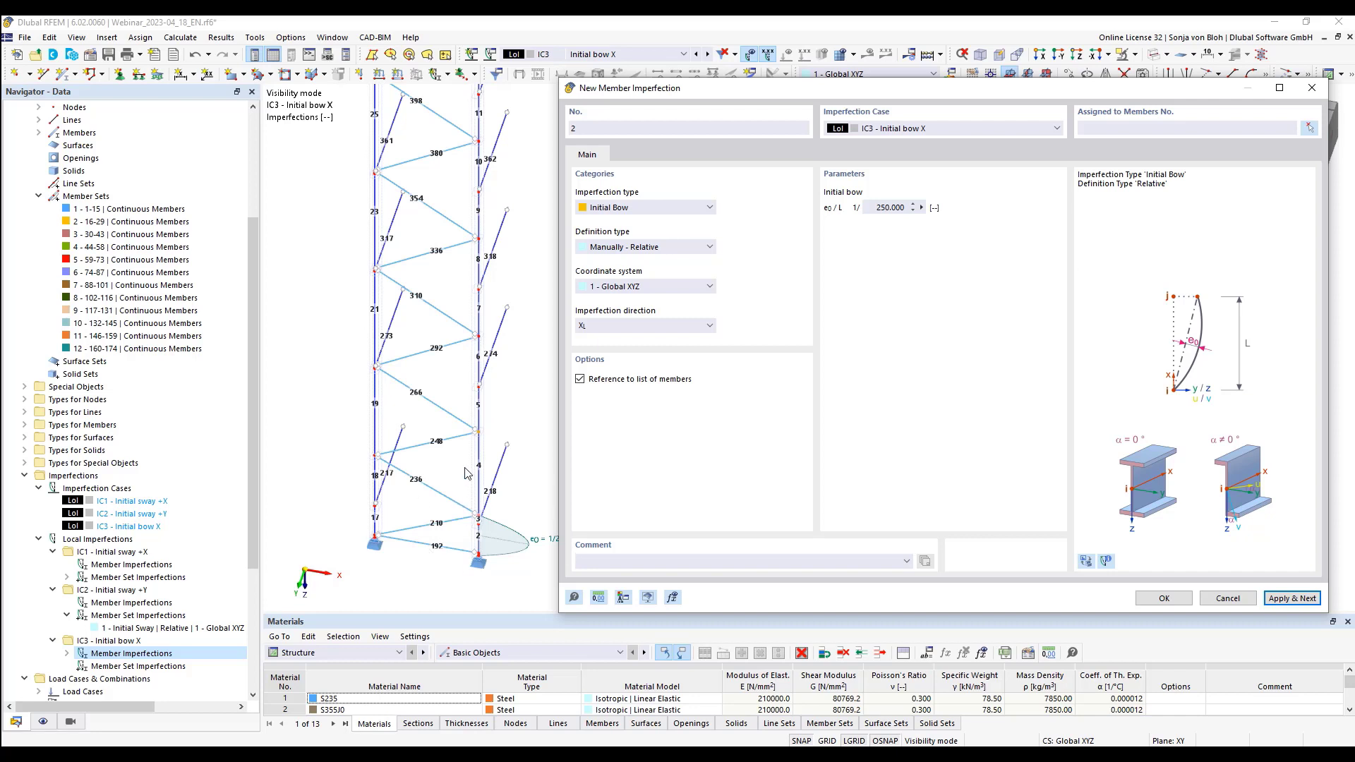
Add the same initial bow to member 4 in global reverse X on true length
{"action": "left_click", "coordinate": [684, 326]}
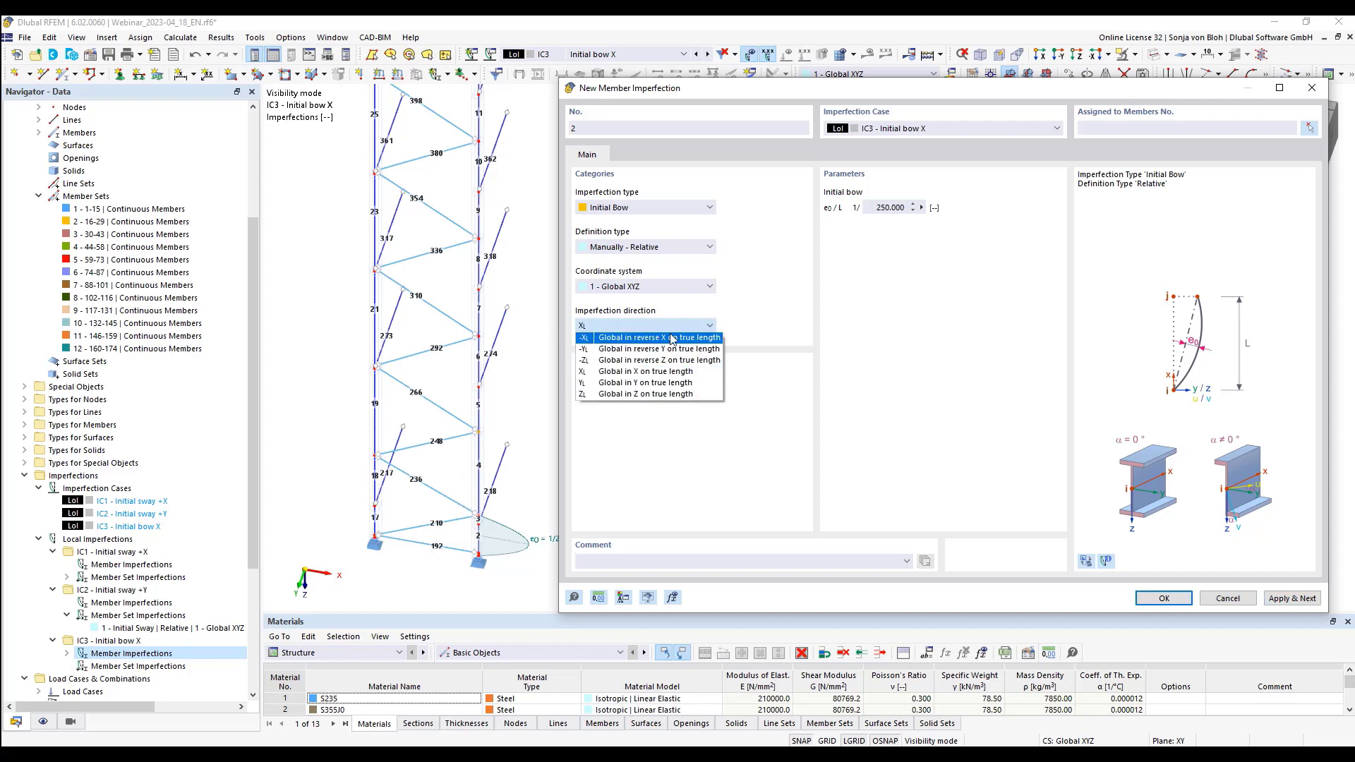
{"action": "left_click", "coordinate": [664, 337]}
{"action": "left_click", "coordinate": [1121, 129]}
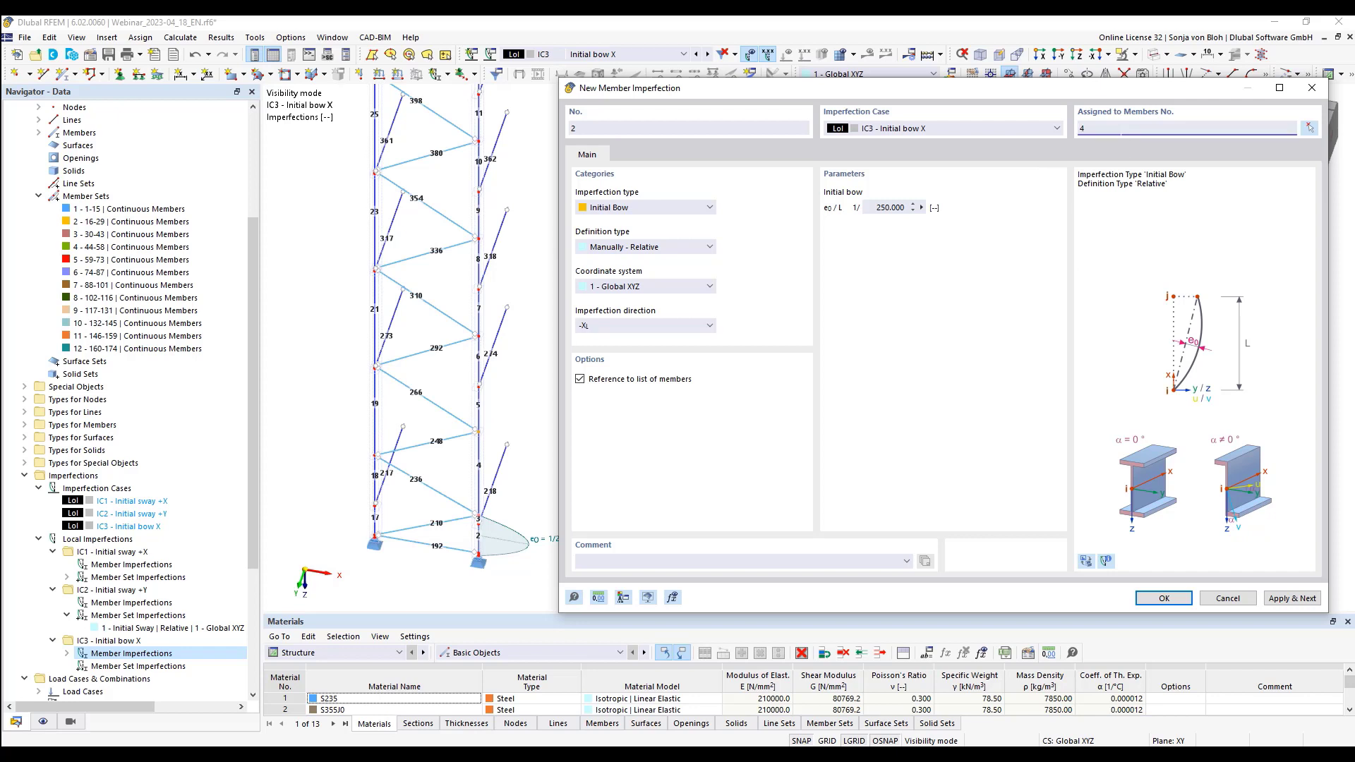
{"action": "type", "text": "4"}
{"action": "left_click", "coordinate": [1292, 599]}
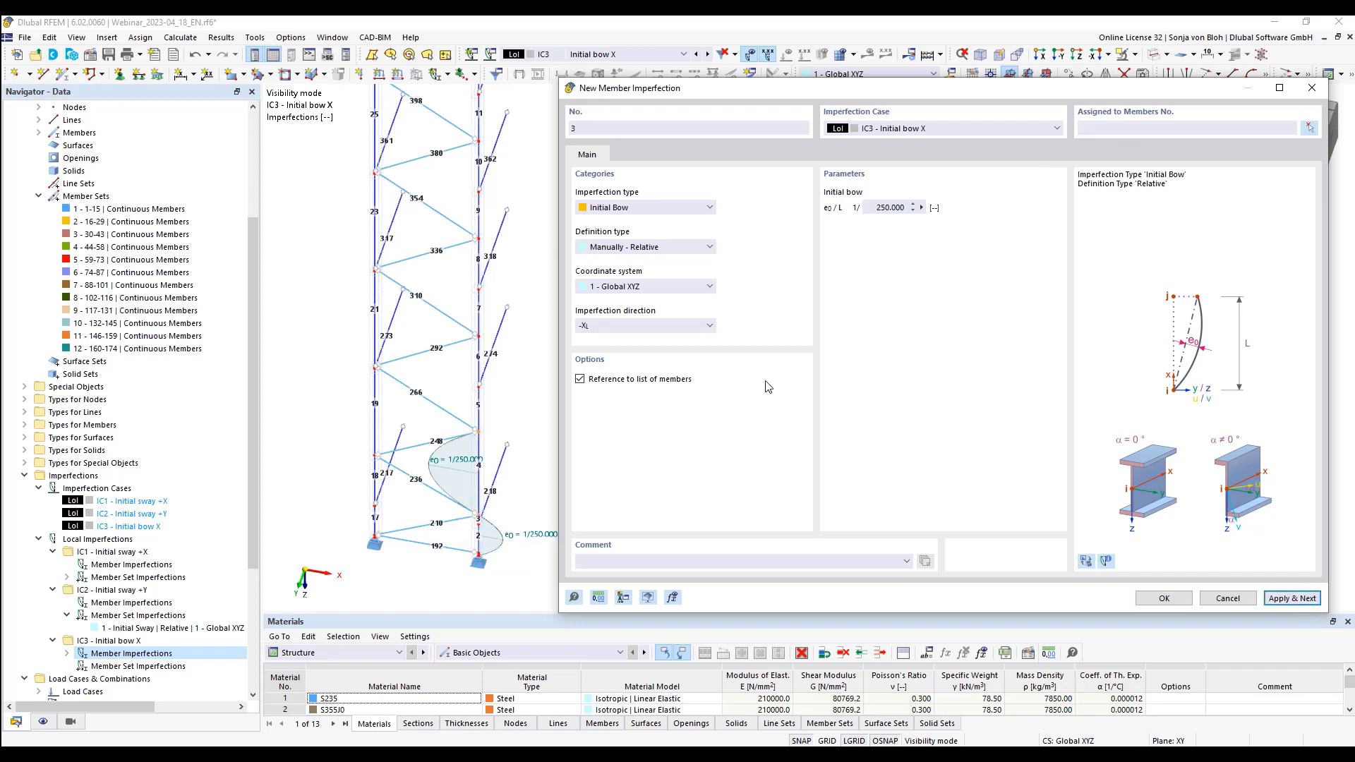
Add an initial bow imperfection to members 5-6 in global X on true length
{"action": "left_click", "coordinate": [670, 323]}
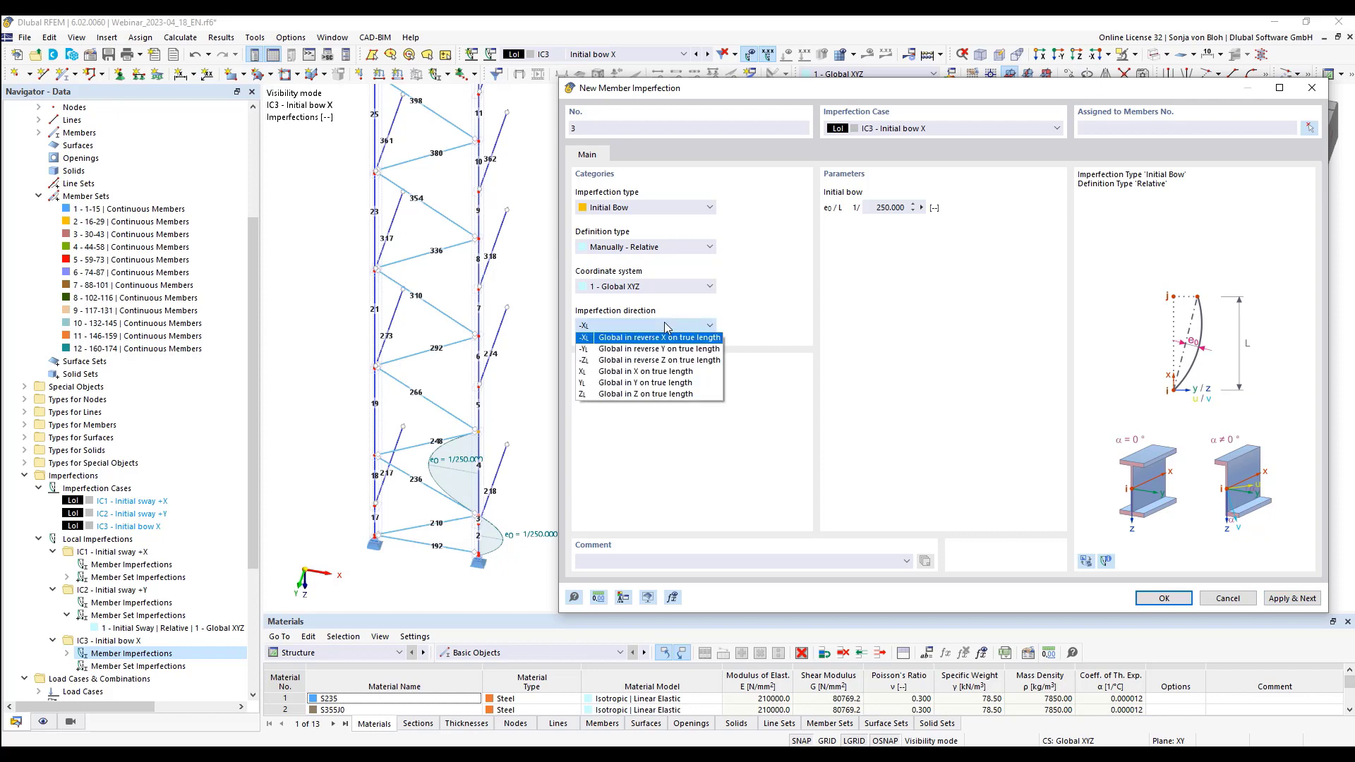
{"action": "left_click", "coordinate": [627, 377]}
{"action": "left_click", "coordinate": [1122, 129]}
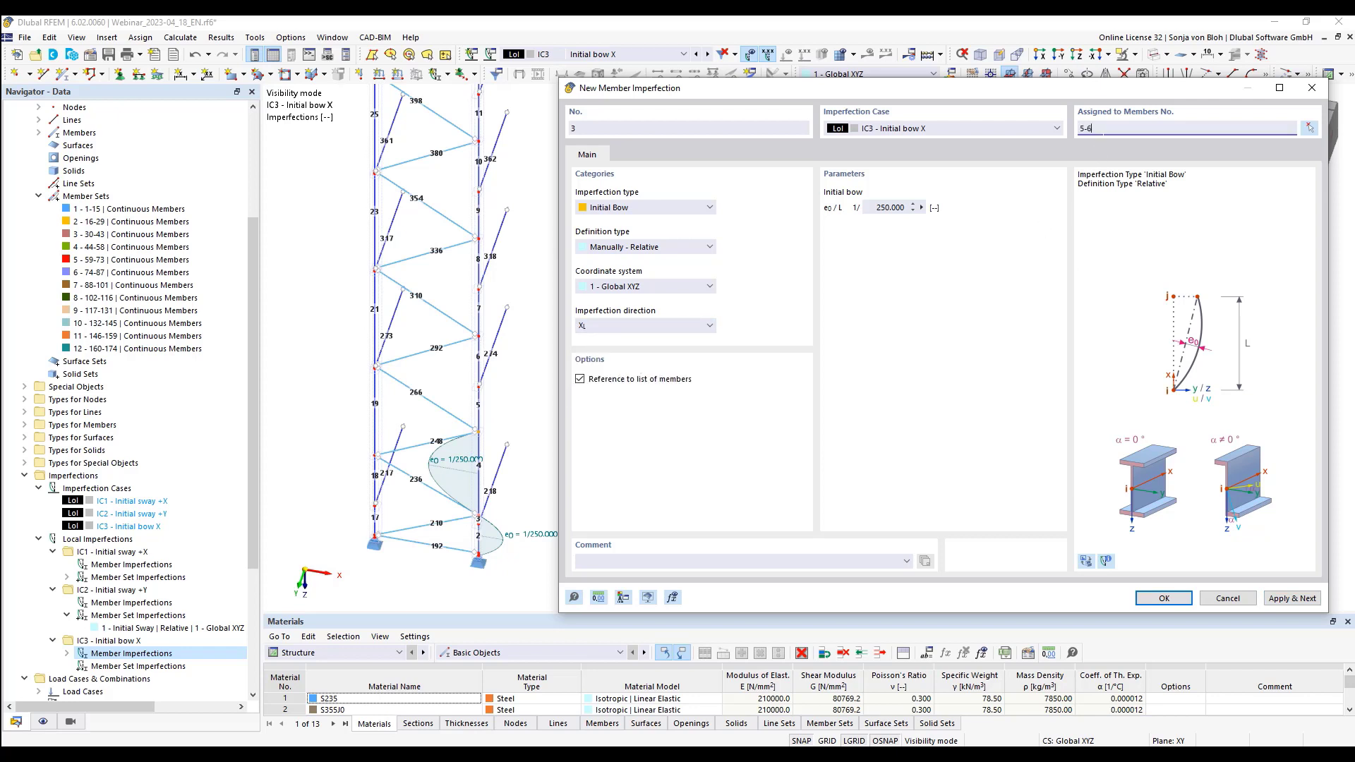
{"action": "type", "text": "5-6"}
{"action": "left_click", "coordinate": [1291, 599]}
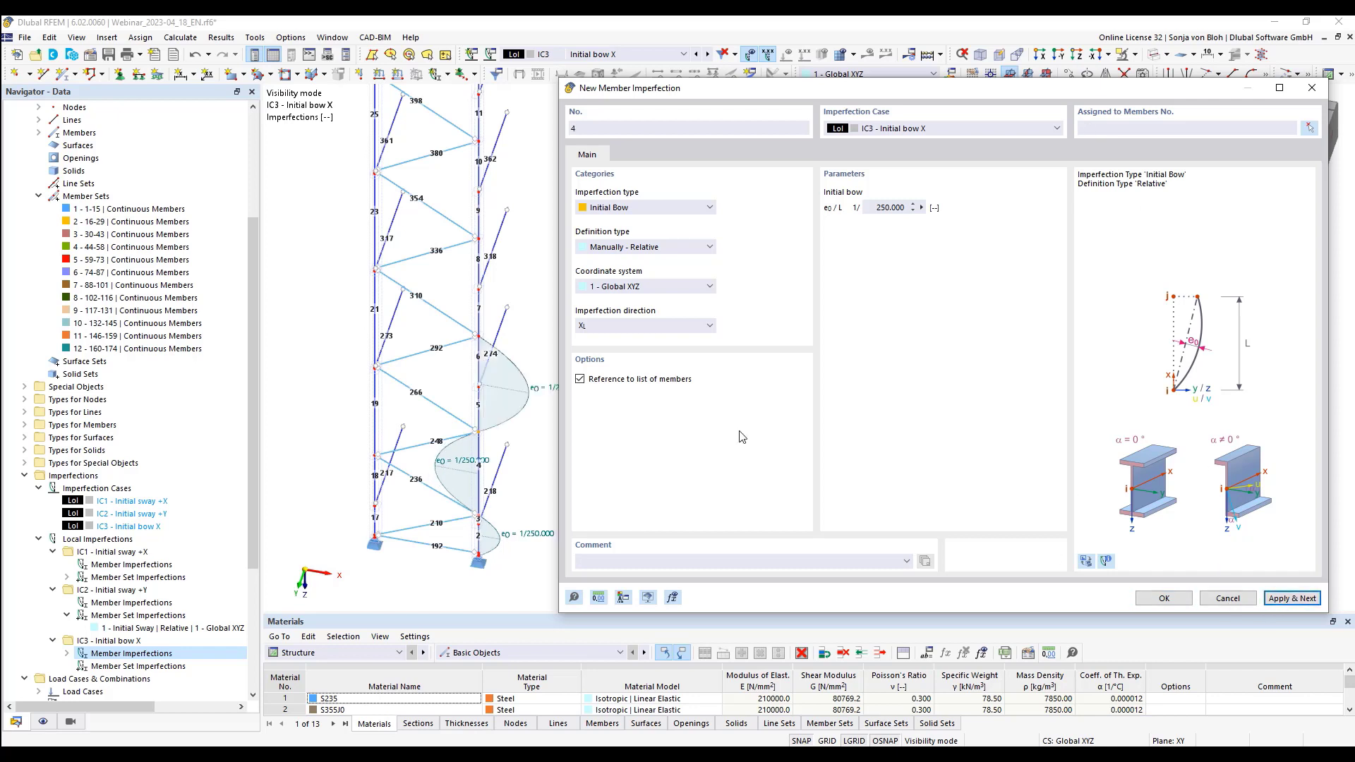
Add an initial bow imperfection to members 7-8 in global reverse X on true length
{"action": "left_click", "coordinate": [658, 325]}
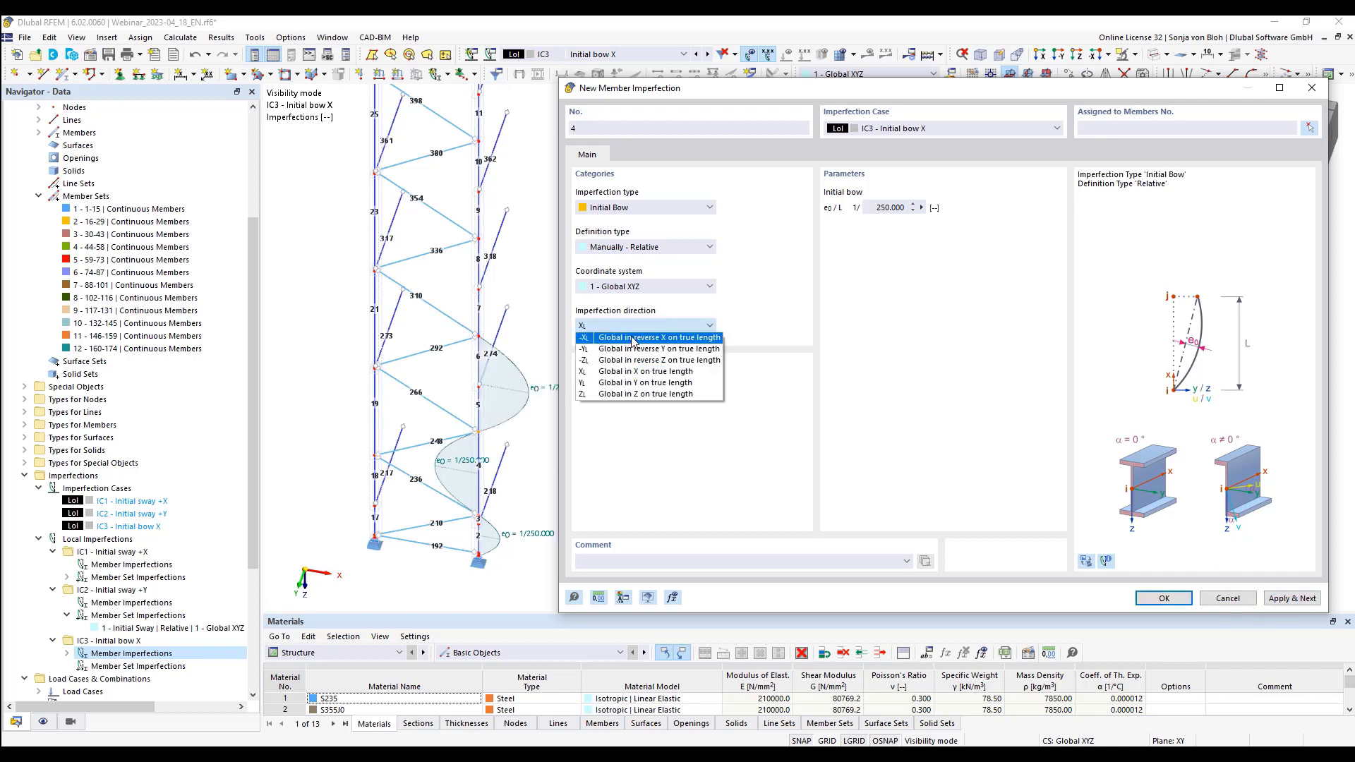
{"action": "left_click", "coordinate": [632, 338]}
{"action": "left_click", "coordinate": [1161, 129]}
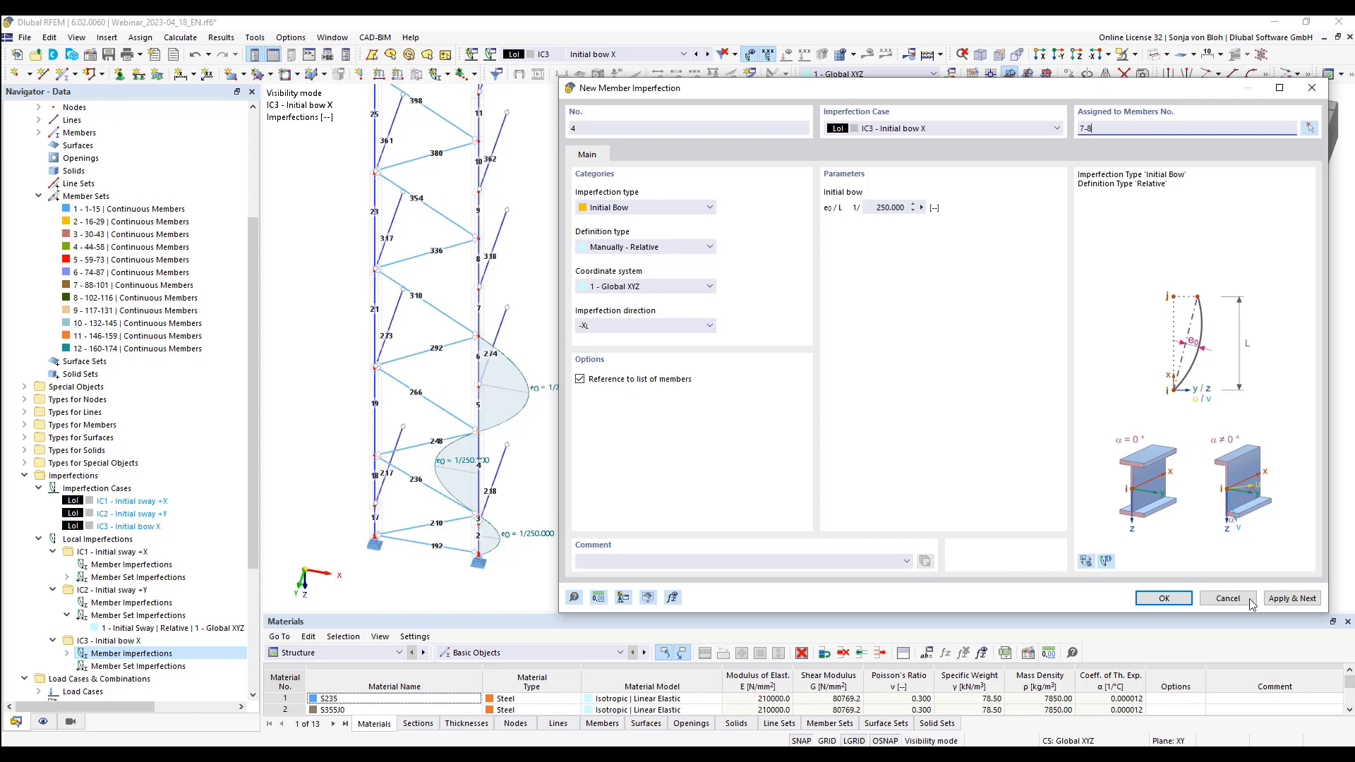
{"action": "left_click", "coordinate": [1291, 599]}
Add an initial bow imperfection to members 9-10 in global X on true length
{"action": "left_click", "coordinate": [1161, 128]}
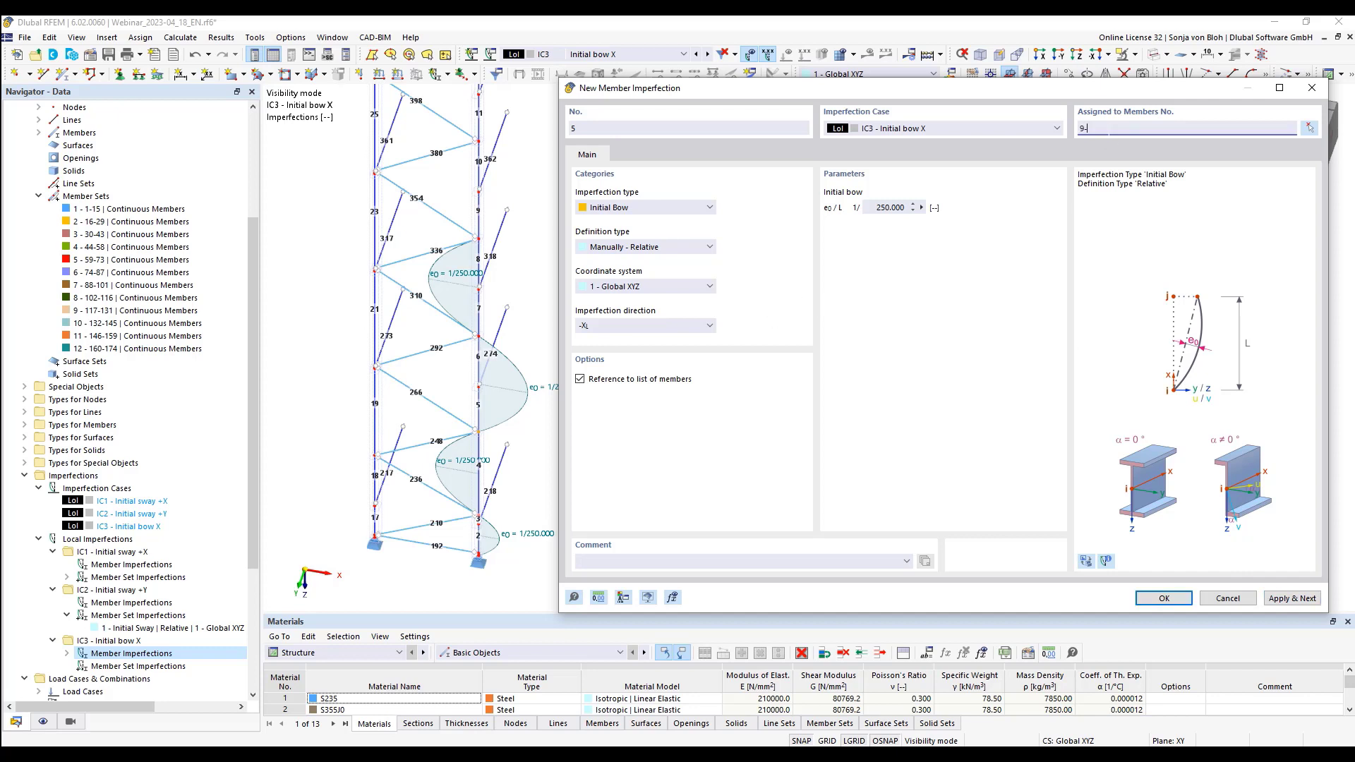
{"action": "left_click", "coordinate": [689, 326]}
{"action": "left_click", "coordinate": [650, 372]}
{"action": "left_click", "coordinate": [1285, 600]}
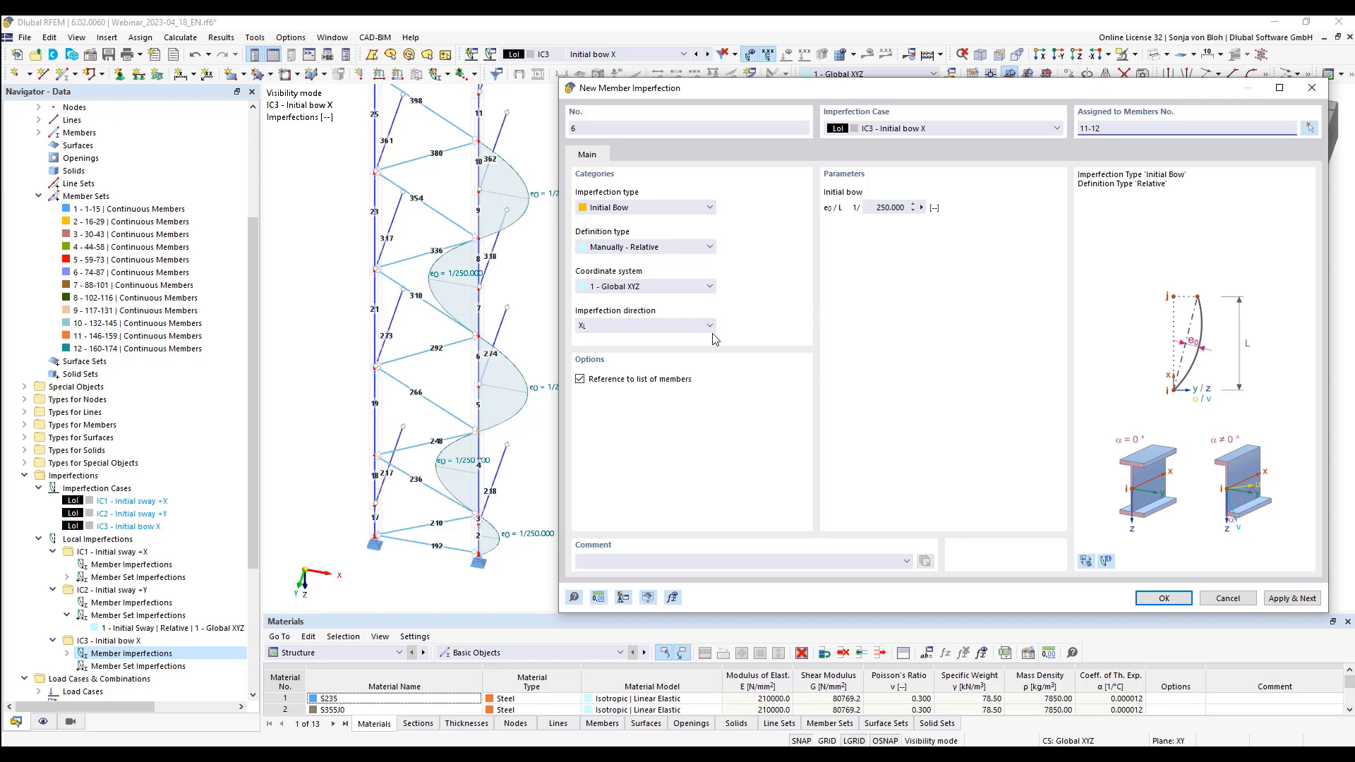
Add an initial bow imperfection to members 11-12 in global reverse X on true length
{"action": "left_click", "coordinate": [630, 326]}
{"action": "scroll", "coordinate": [630, 330], "scroll_direction": "up", "scroll_amount": 1}
{"action": "left_click", "coordinate": [629, 338]}
{"action": "left_click", "coordinate": [1285, 596]}
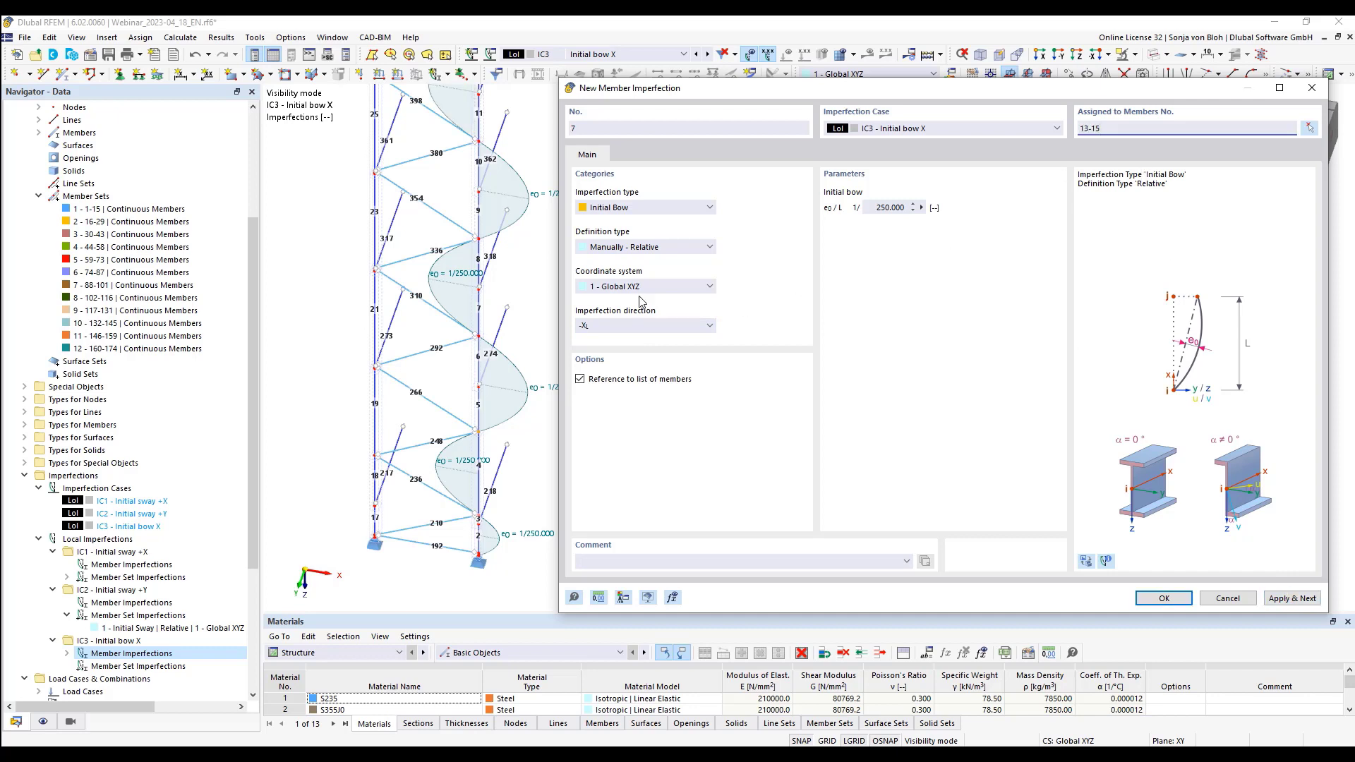
Add initial bows in global X on true length to members 13-15 and to the second upright's lowest segment below member 19
{"action": "left_click", "coordinate": [608, 330]}
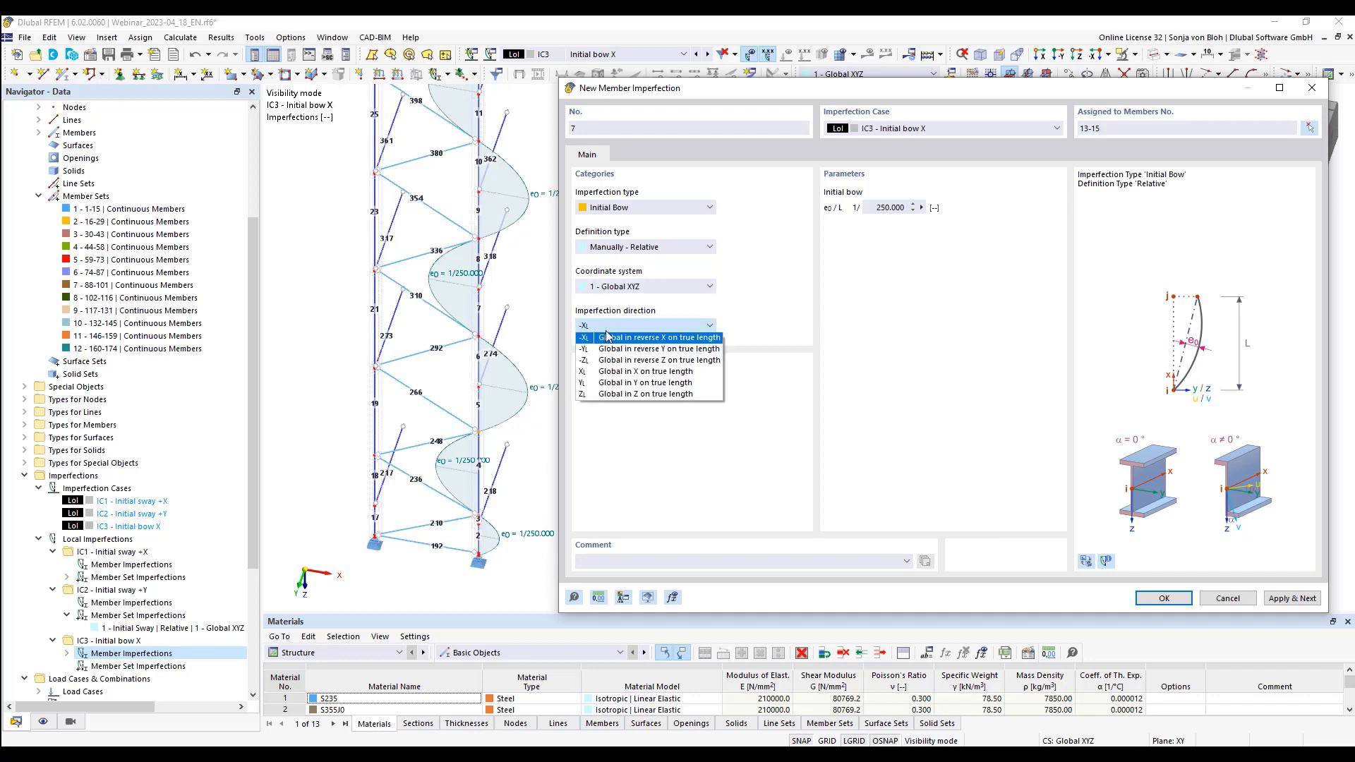
{"action": "left_click", "coordinate": [604, 374]}
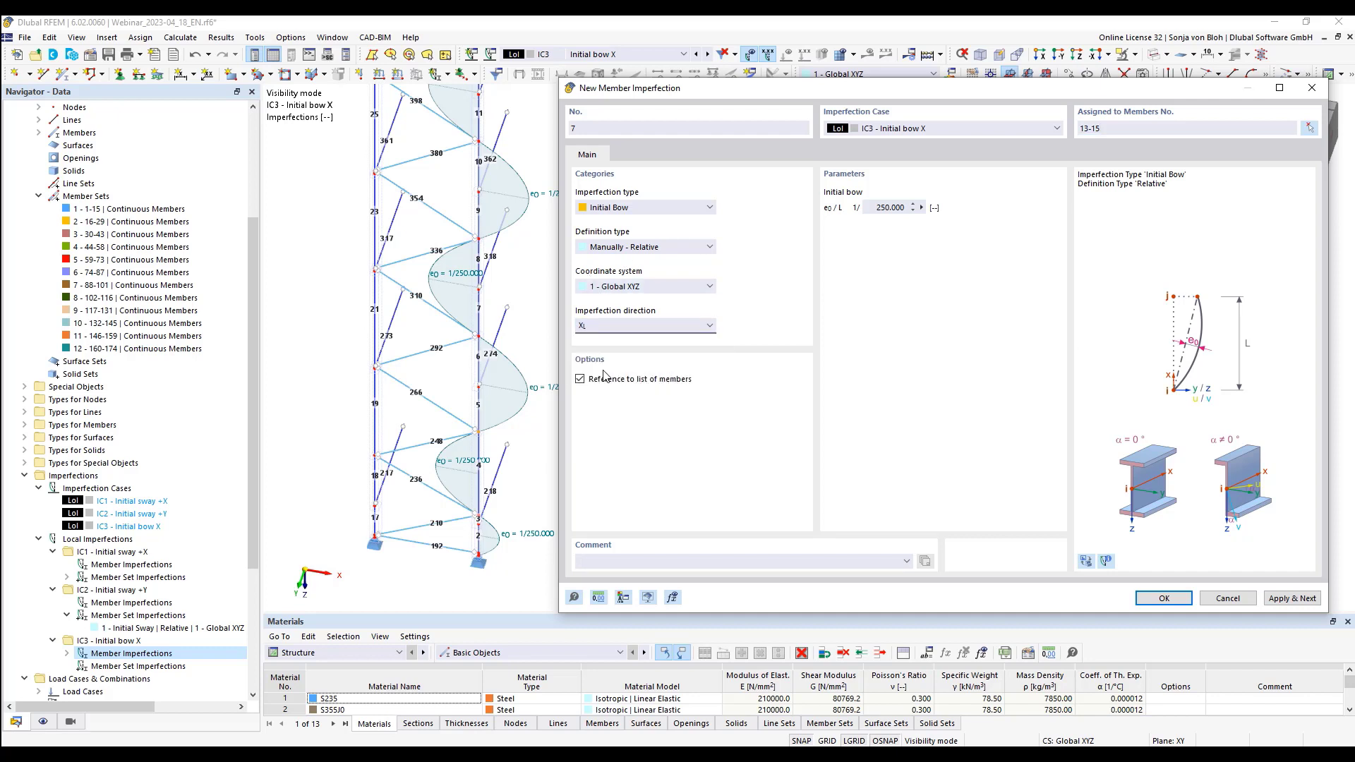
{"action": "left_click", "coordinate": [1294, 597]}
{"action": "left_click", "coordinate": [1292, 598]}
Add an initial bow imperfection to members 19-20 of the second upright in global reverse X on true length
{"action": "left_click", "coordinate": [1096, 130]}
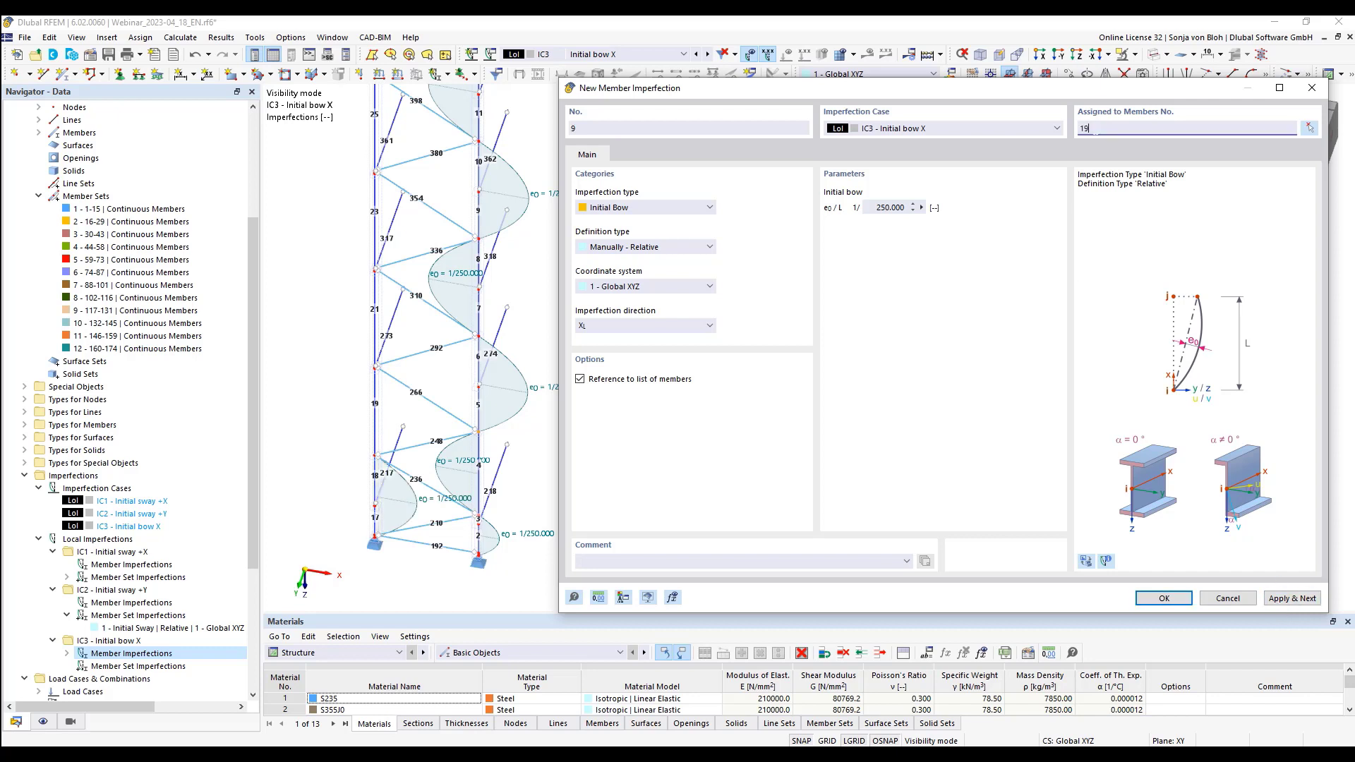
{"action": "left_click", "coordinate": [645, 325]}
{"action": "left_click", "coordinate": [633, 344]}
{"action": "left_click", "coordinate": [1271, 600]}
Add an initial bow imperfection to members 21-22 in global X on true length
{"action": "left_click", "coordinate": [1101, 128]}
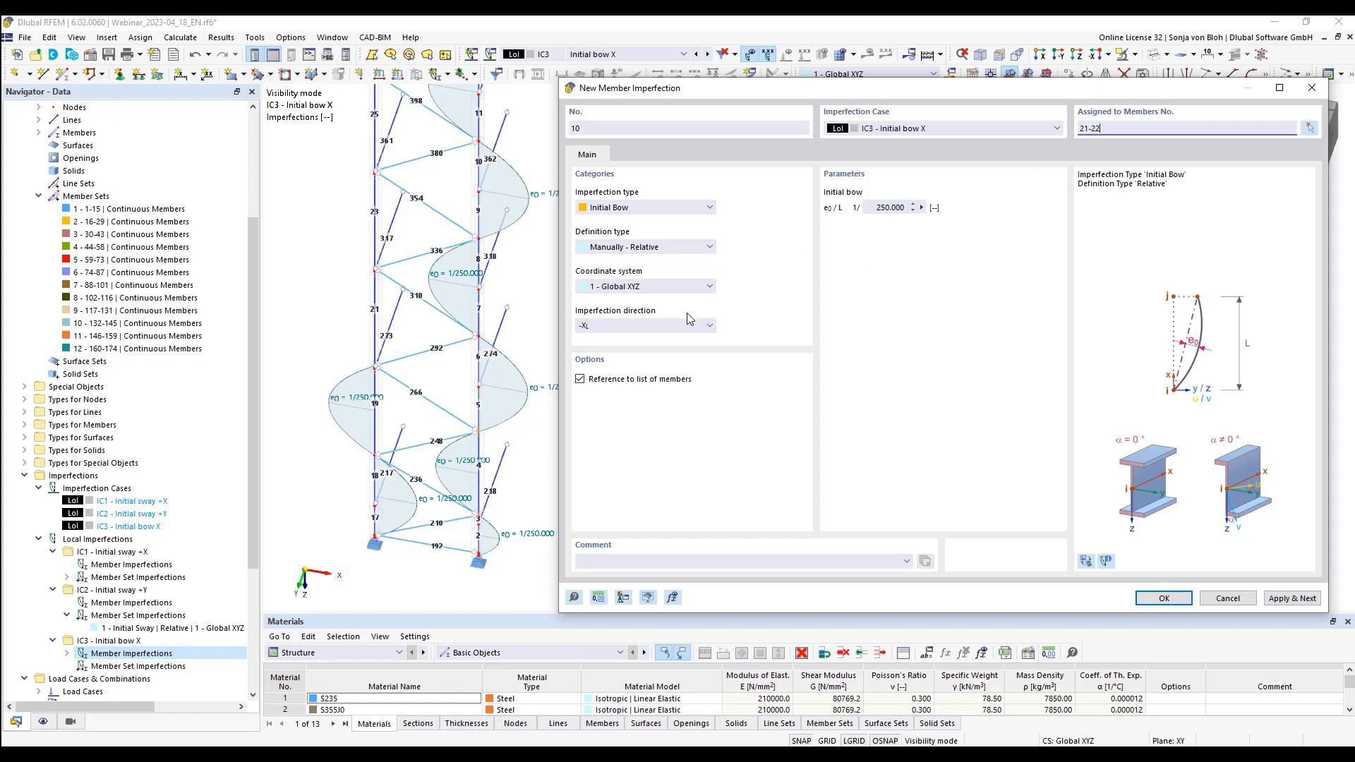
{"action": "left_click", "coordinate": [664, 325]}
{"action": "left_click", "coordinate": [640, 372]}
{"action": "left_click", "coordinate": [1289, 599]}
Add an initial bow imperfection to members 23-24 in global reverse X on true length
{"action": "left_click", "coordinate": [1098, 130]}
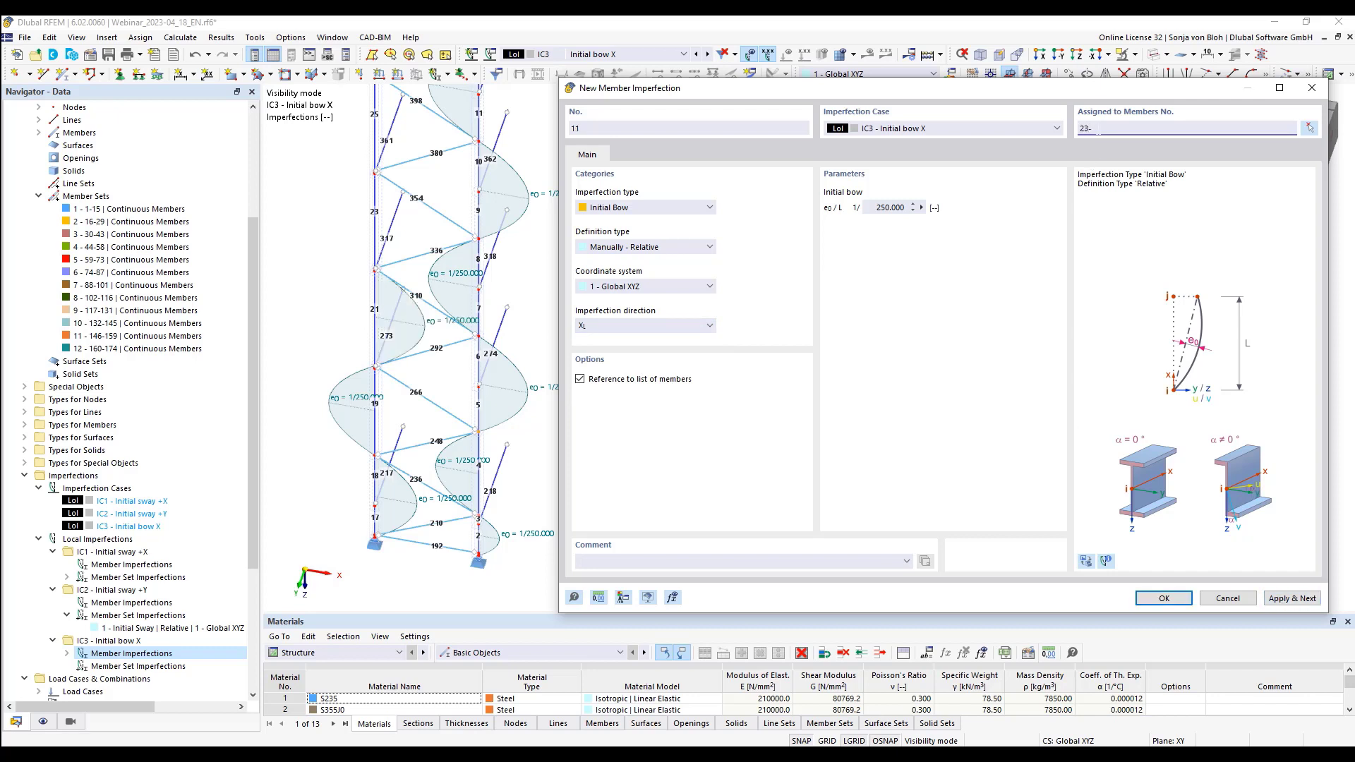
{"action": "type", "text": "23-24"}
{"action": "left_click", "coordinate": [681, 327]}
{"action": "left_click", "coordinate": [672, 346]}
{"action": "left_click", "coordinate": [1290, 599]}
Add an initial bow imperfection to members 25-26 of the second upright in global X on true length
{"action": "left_click", "coordinate": [1084, 129]}
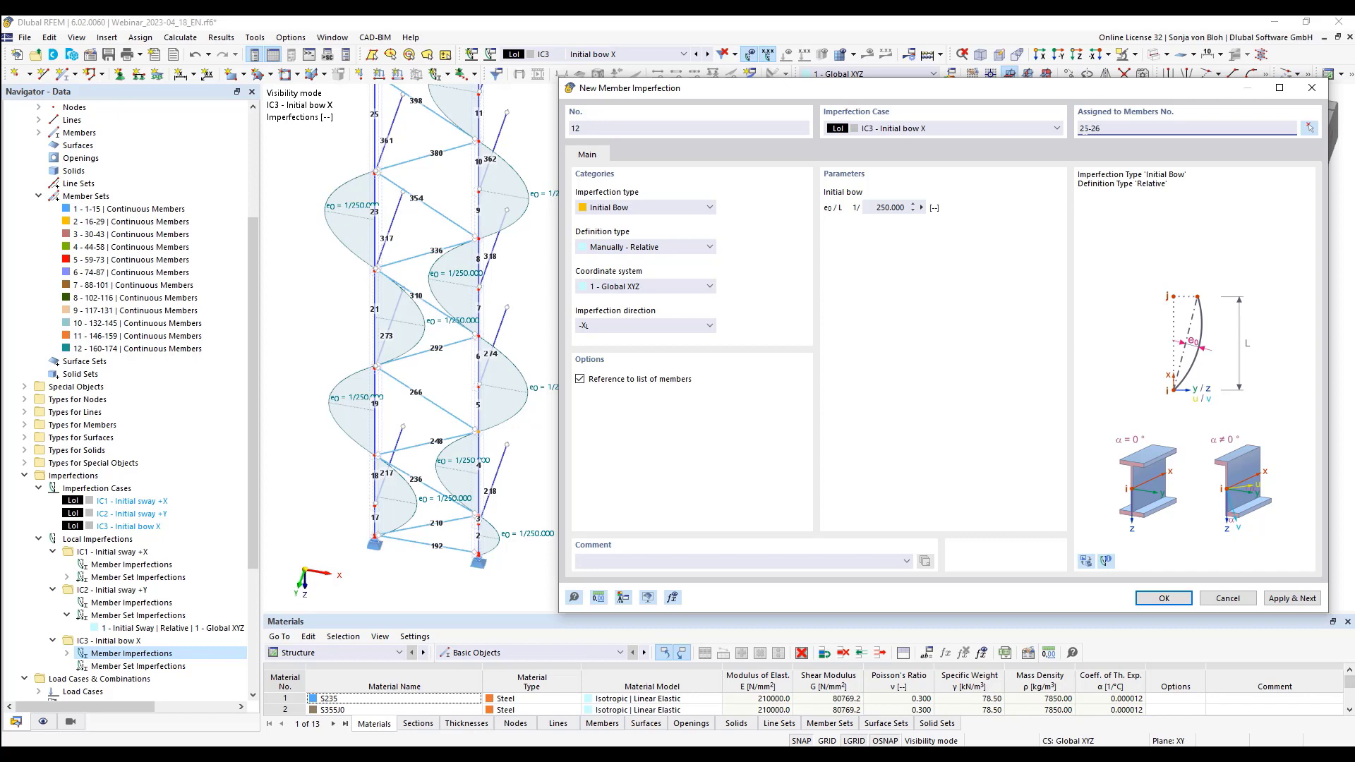
{"action": "left_click", "coordinate": [659, 326]}
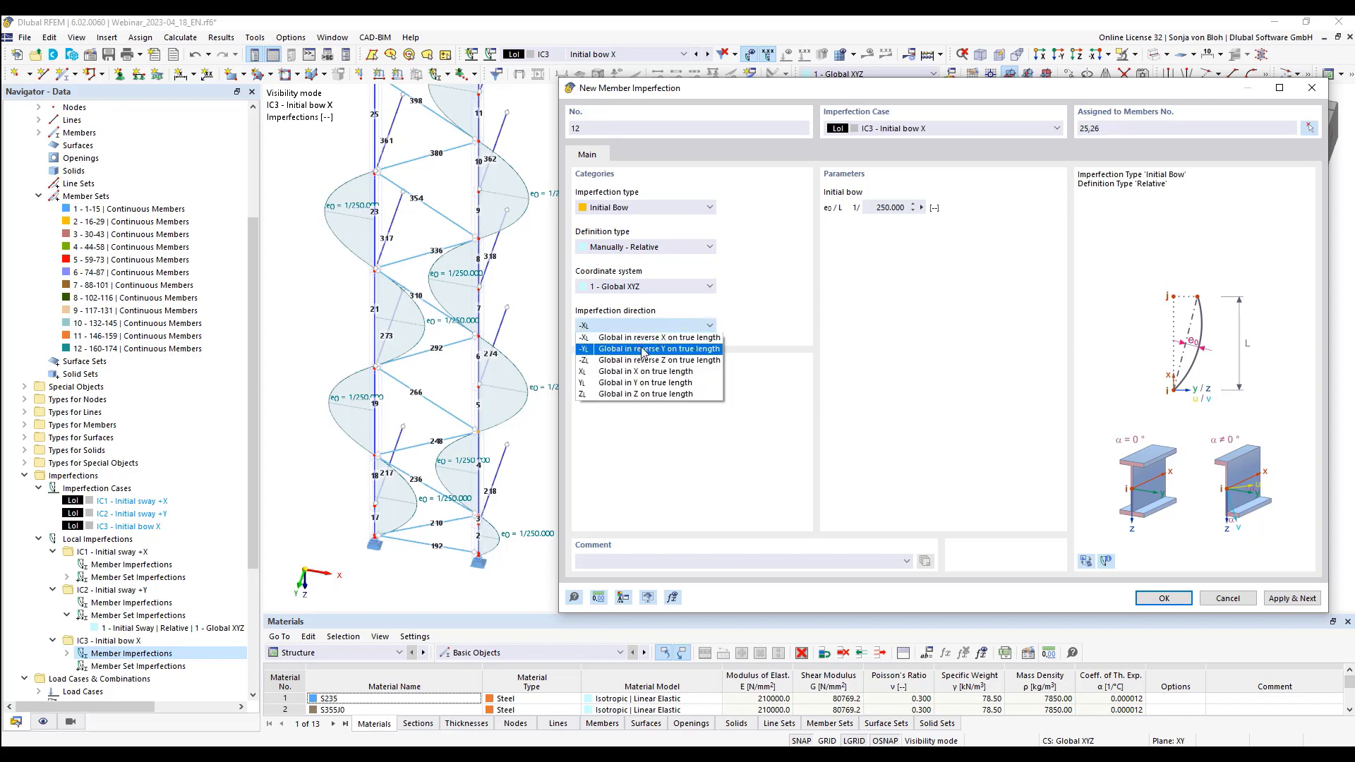
{"action": "left_click", "coordinate": [637, 372]}
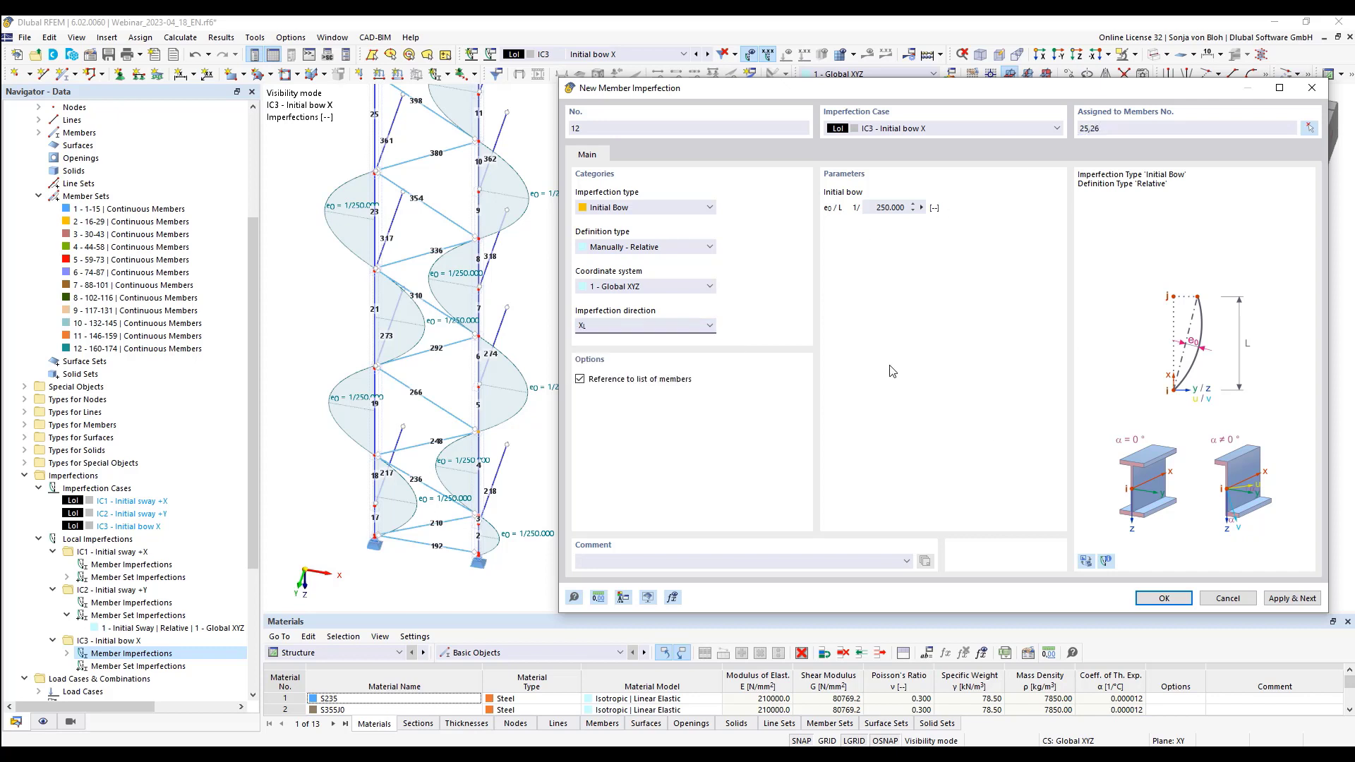
{"action": "left_click", "coordinate": [1290, 599]}
Add an initial bow imperfection to members 27-29 in global reverse X on true length and finish creating imperfections
{"action": "left_click", "coordinate": [1085, 128]}
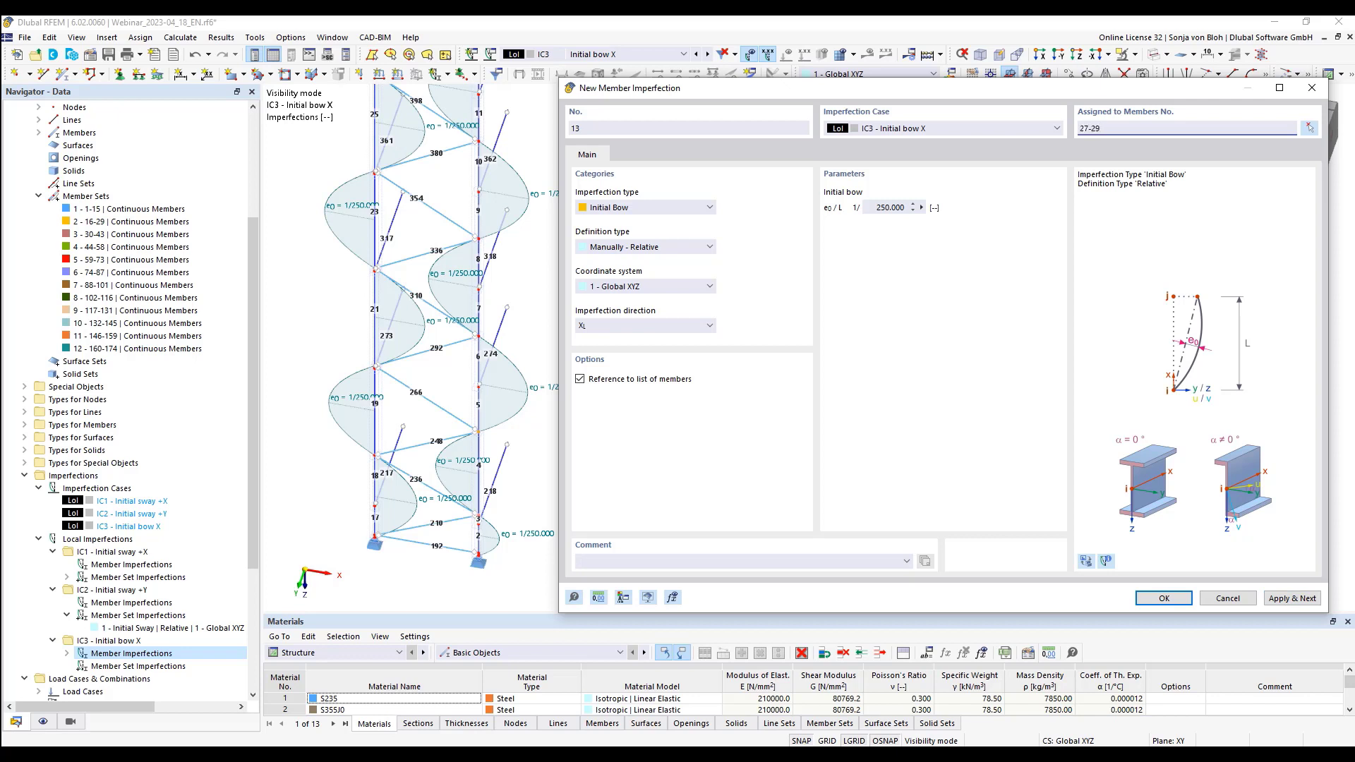
{"action": "left_click", "coordinate": [656, 326]}
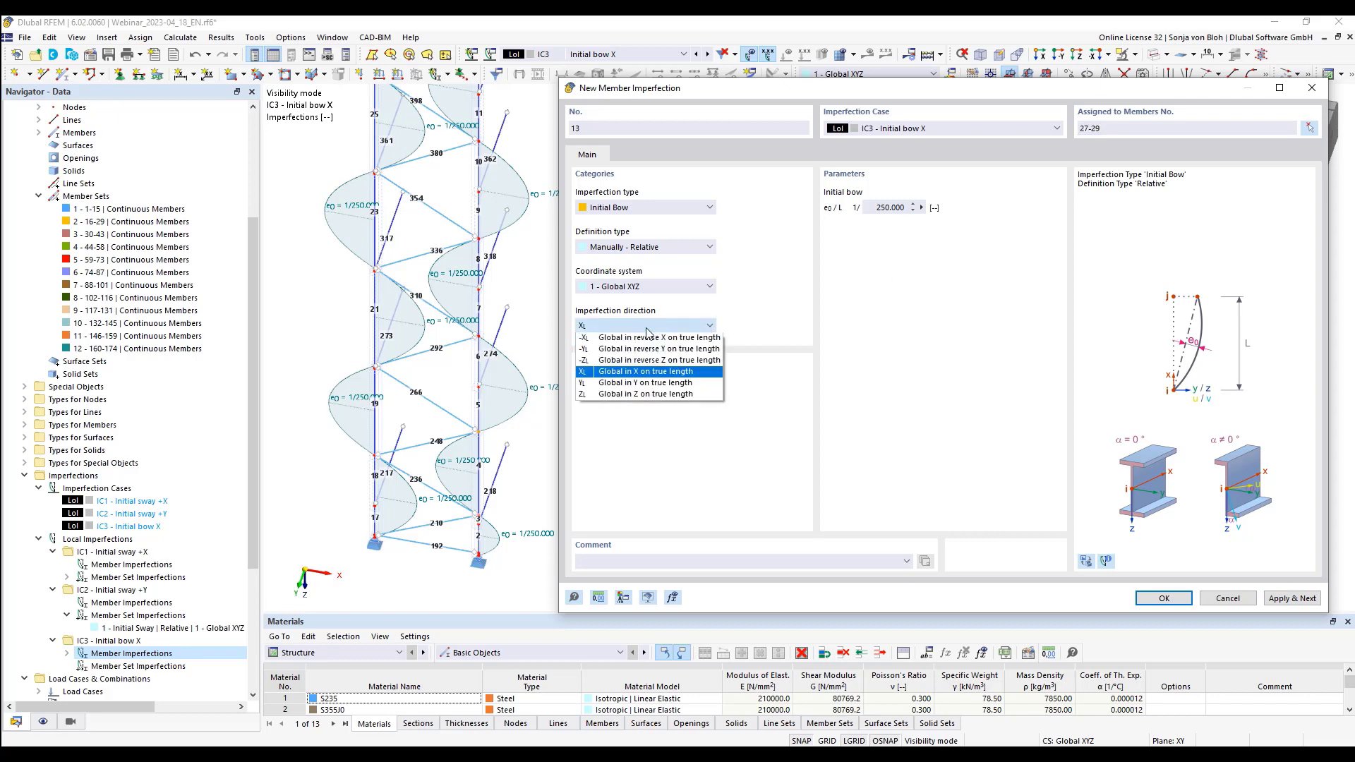
{"action": "left_click", "coordinate": [627, 338]}
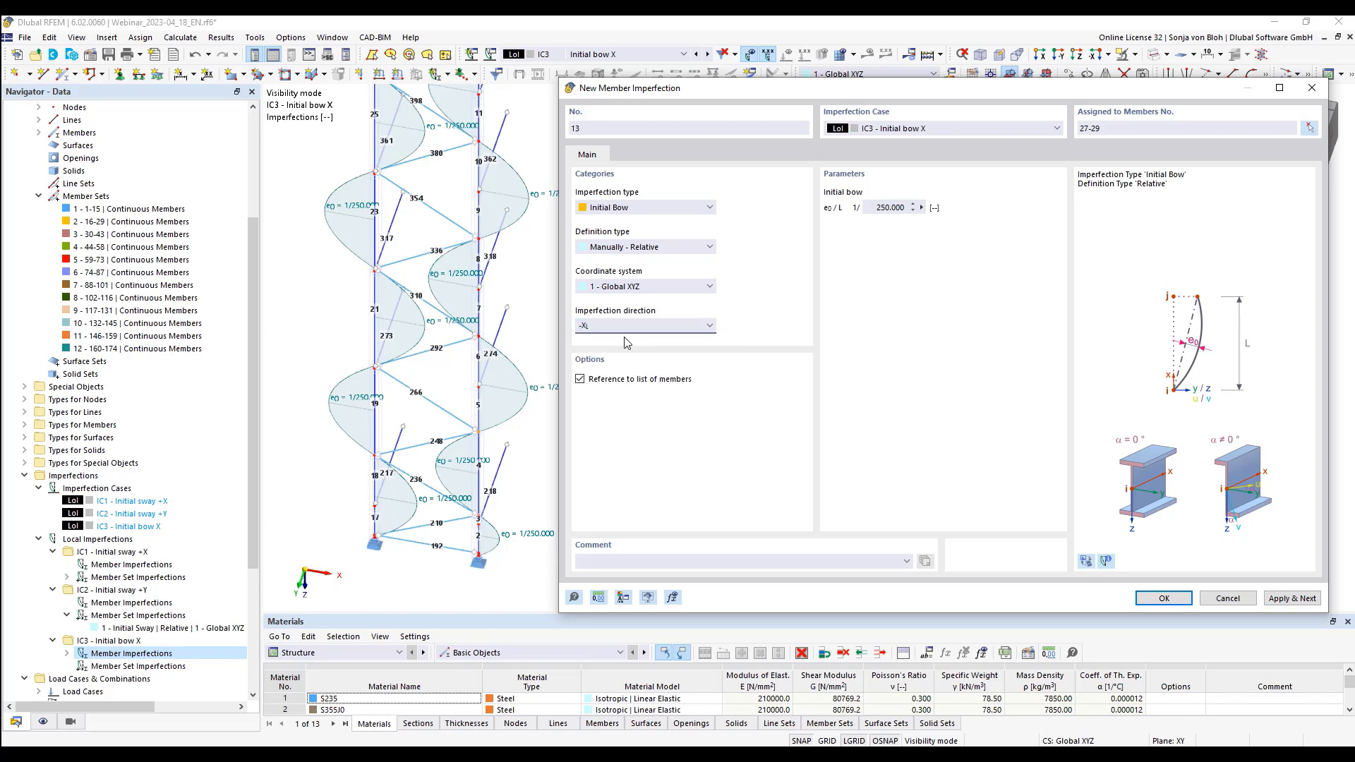
{"action": "left_click", "coordinate": [1163, 598]}
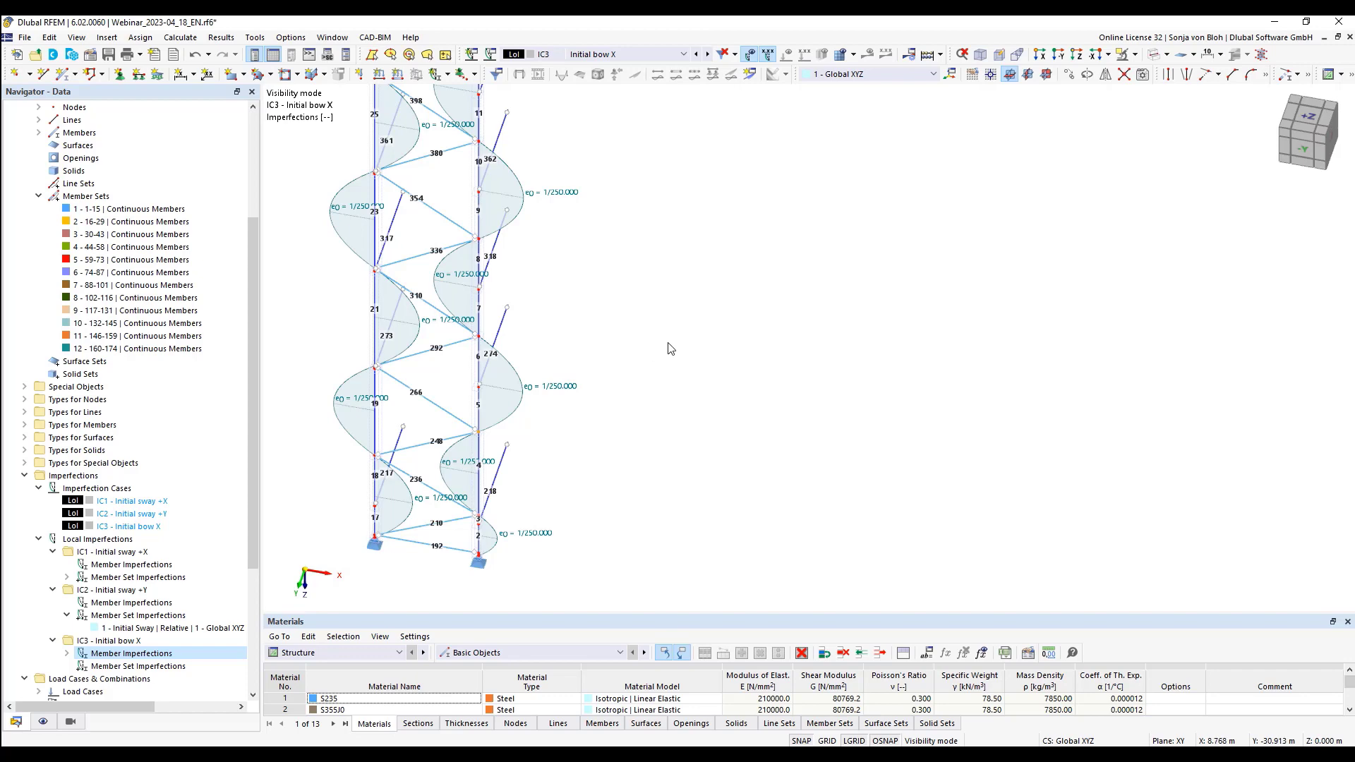
Cancel visibility mode to show the whole rack and hide the object numbering
{"action": "scroll", "coordinate": [643, 354], "scroll_direction": "down", "scroll_amount": 2}
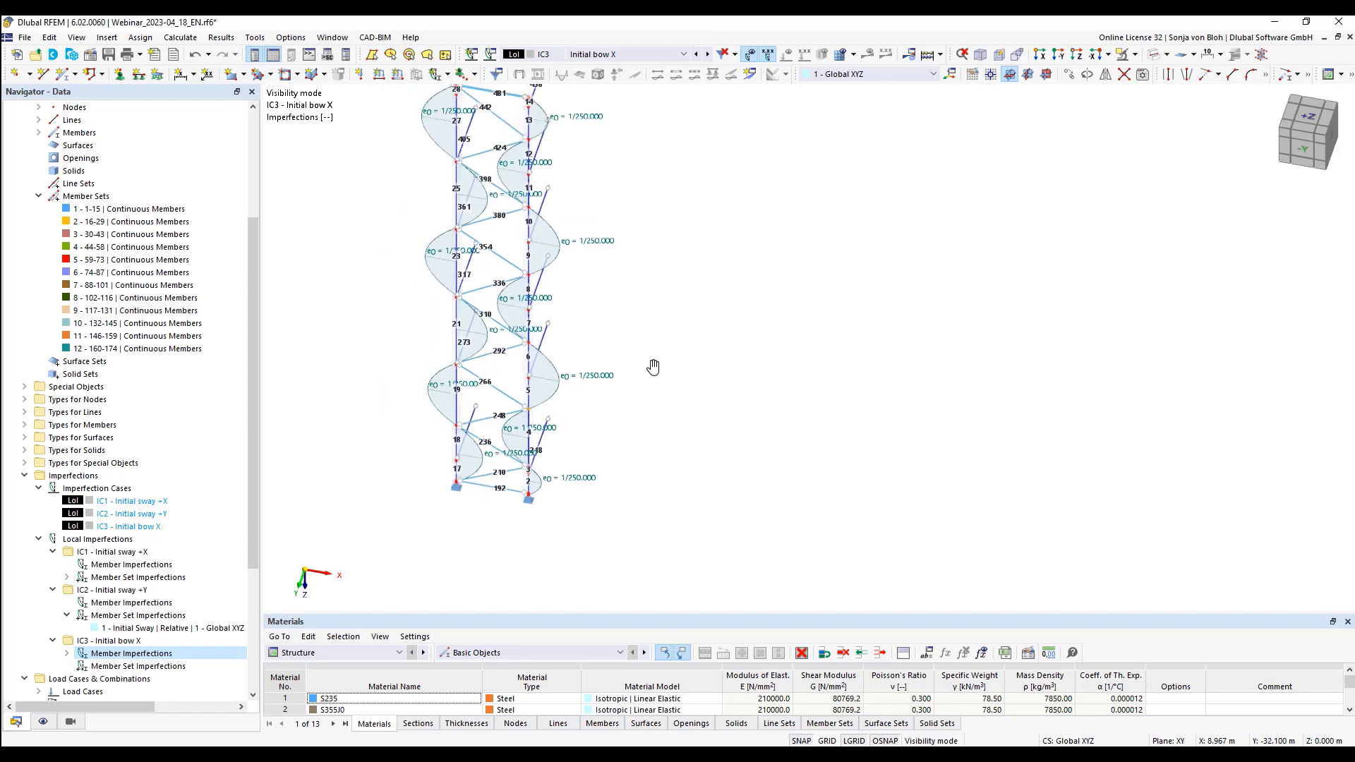
{"action": "middle_click_drag", "start_coordinate": [678, 314], "coordinate": [634, 402]}
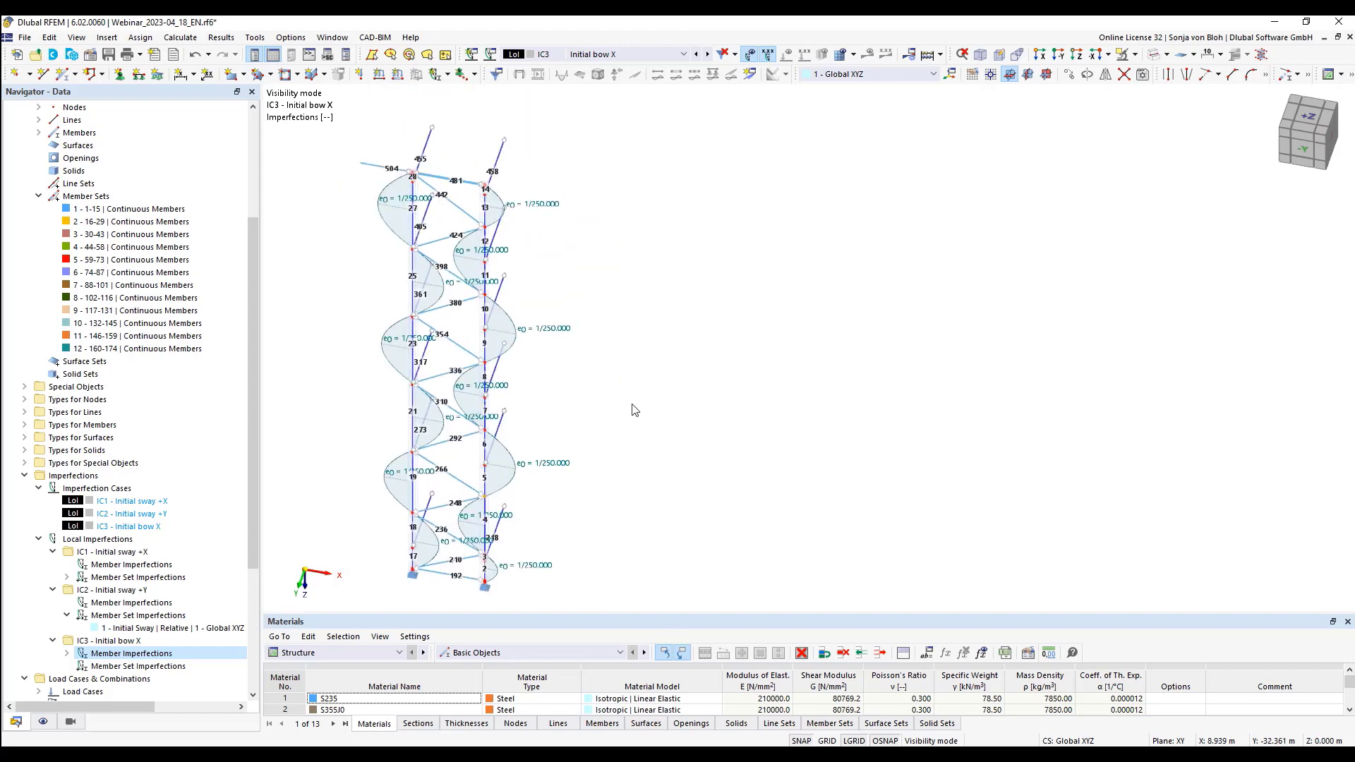
{"action": "left_click", "coordinate": [1136, 56]}
{"action": "left_click", "coordinate": [1136, 146]}
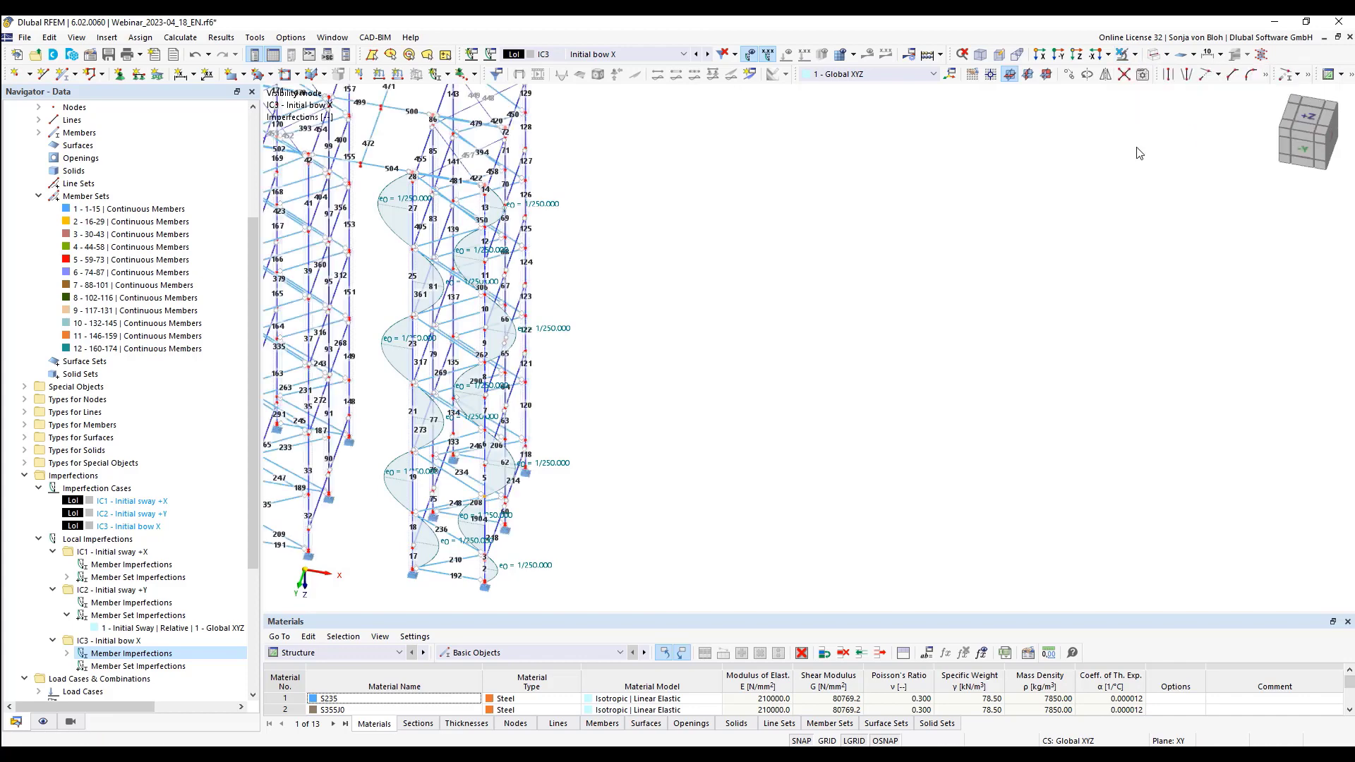
{"action": "right_click", "coordinate": [706, 328]}
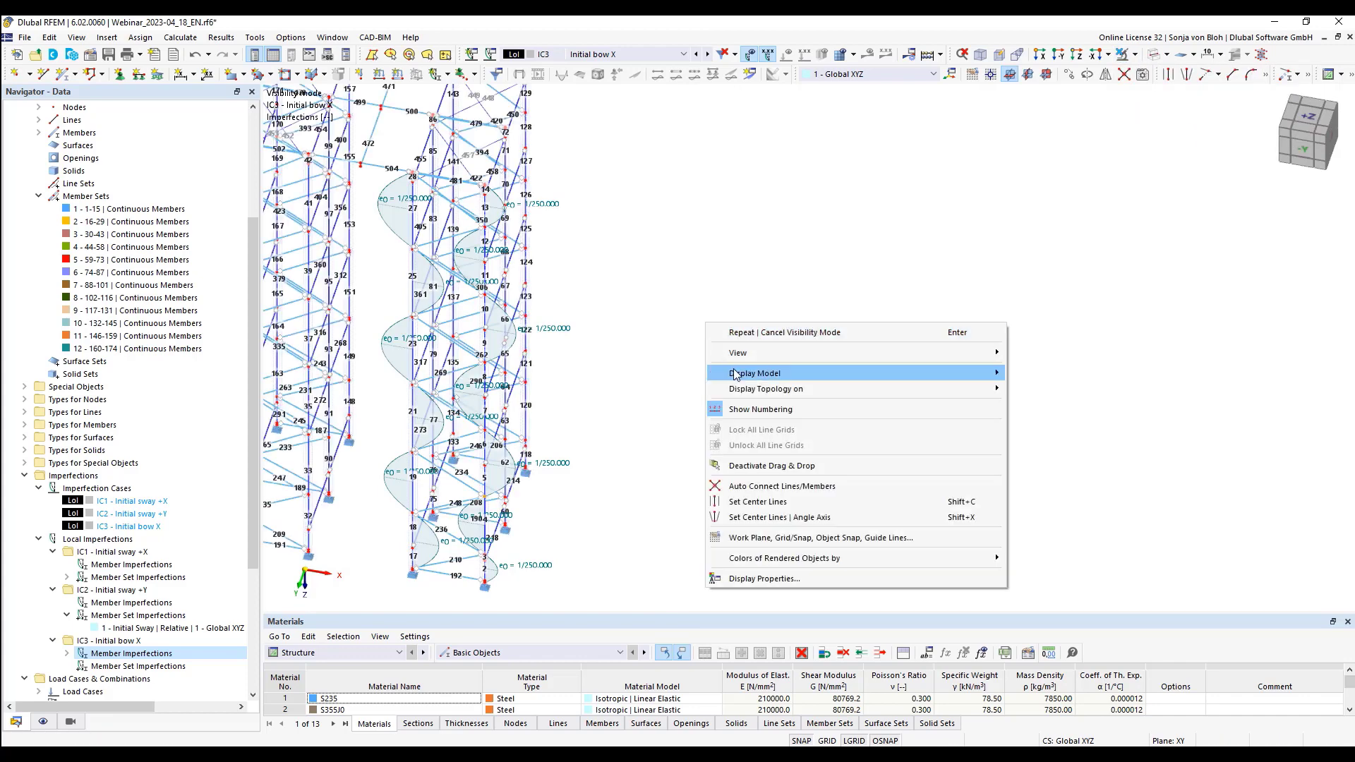
{"action": "left_click", "coordinate": [790, 409]}
{"action": "middle_click_drag", "start_coordinate": [725, 331], "coordinate": [880, 344]}
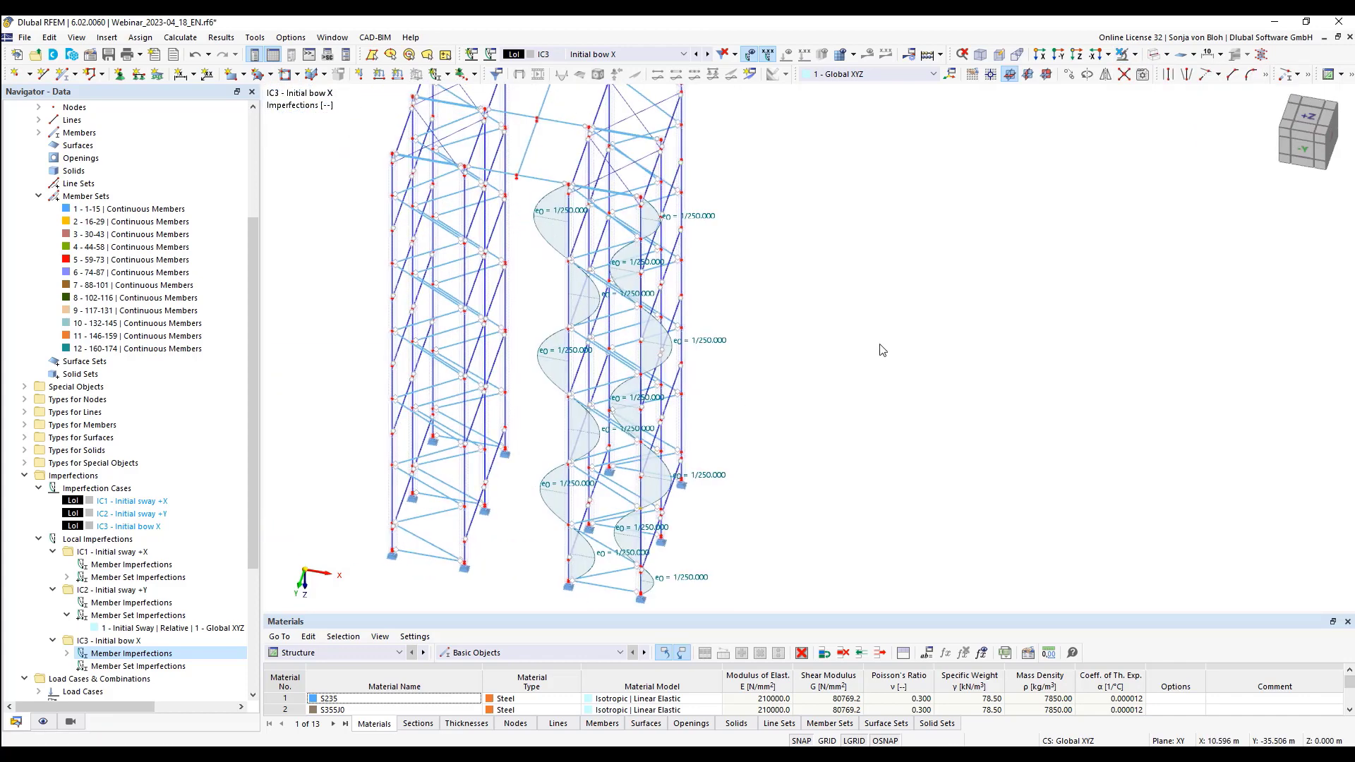
Set up a copy of IC3 member imperfections 1-13 with 2 steps
{"action": "left_click", "coordinate": [67, 654]}
{"action": "left_click_drag", "start_coordinate": [258, 398], "coordinate": [259, 527]}
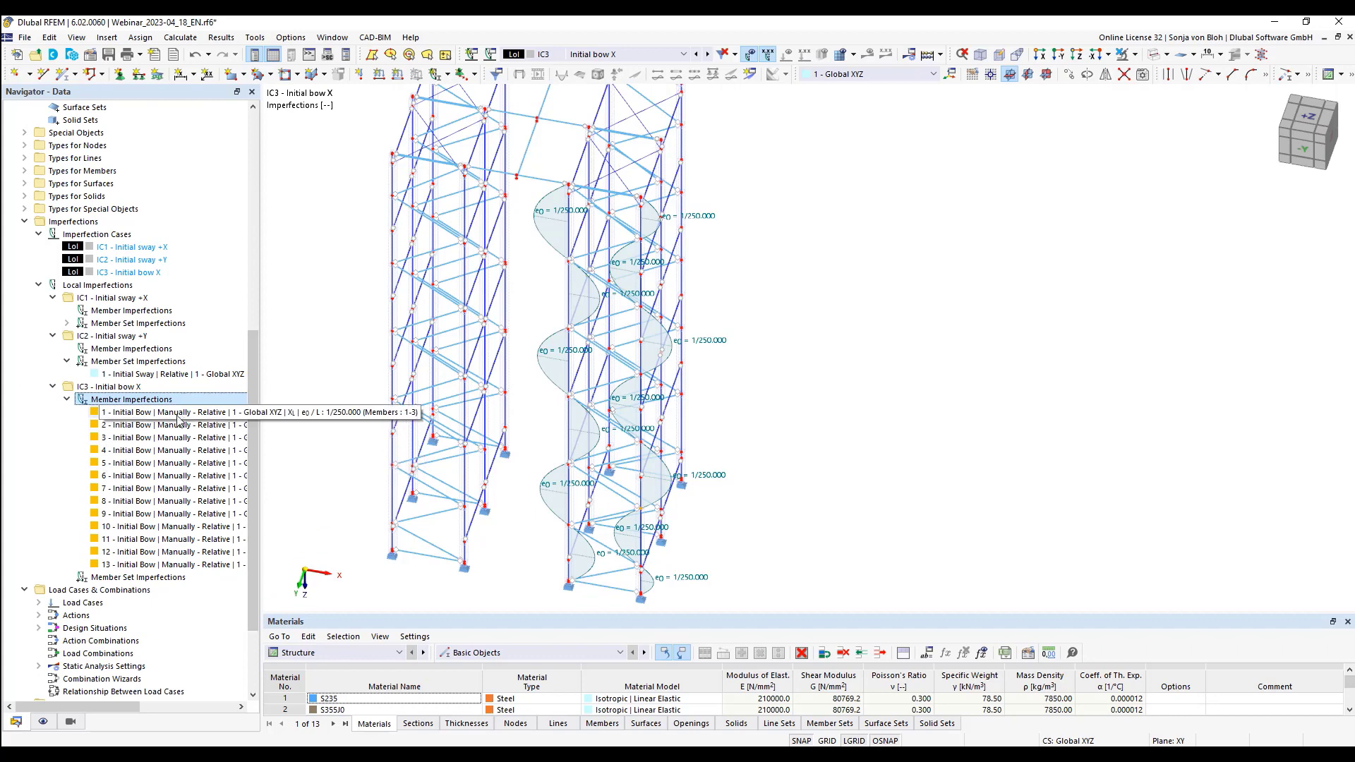
{"action": "left_click", "coordinate": [177, 412]}
{"action": "left_click", "coordinate": [173, 564], "text": "shift"}
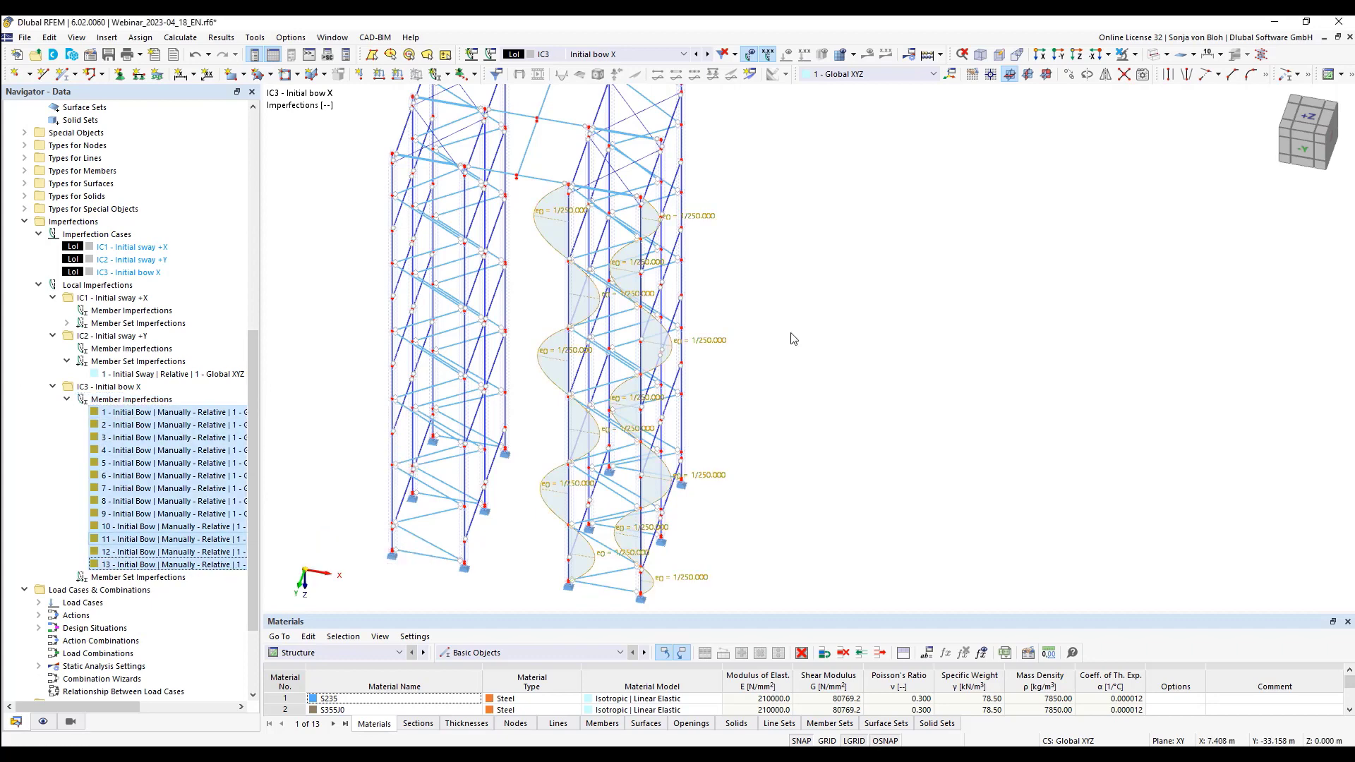
{"action": "left_click", "coordinate": [1068, 76]}
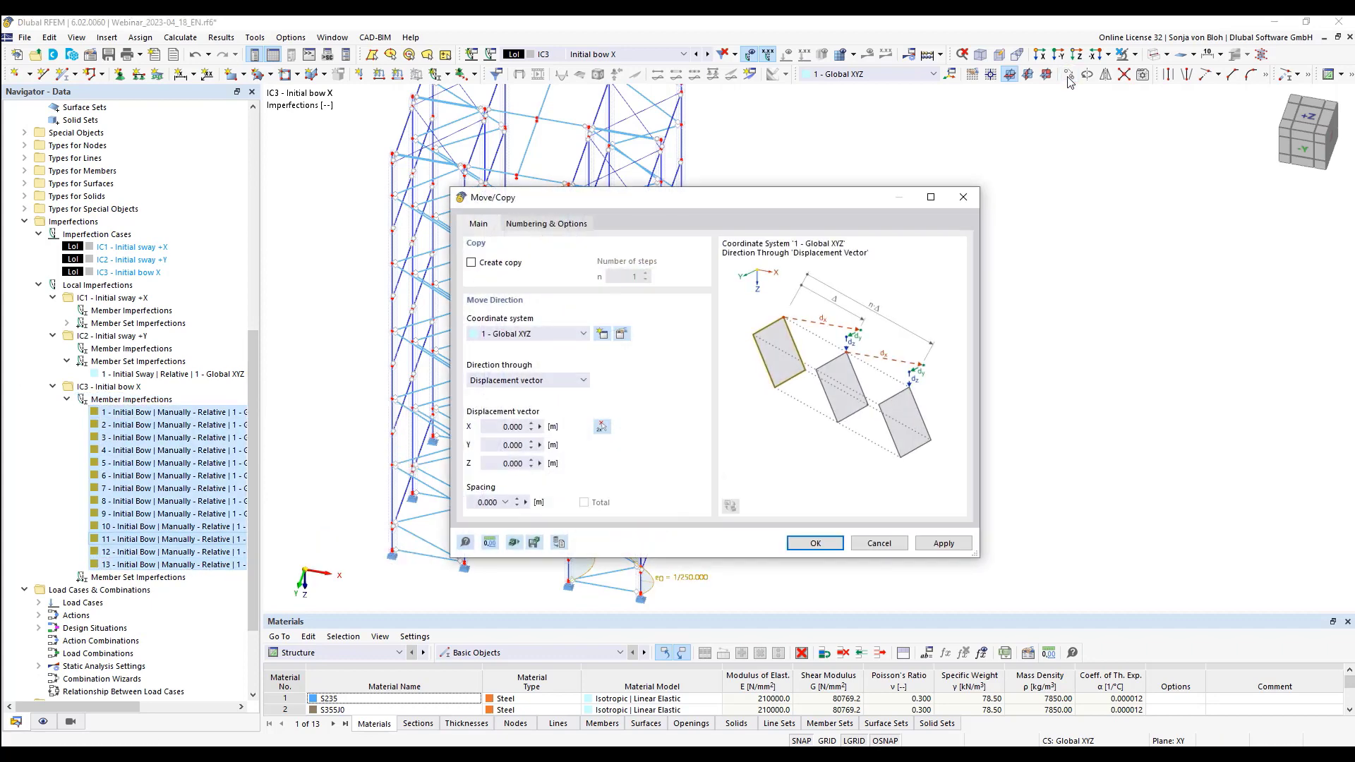
{"action": "left_click_drag", "start_coordinate": [638, 205], "coordinate": [928, 144]}
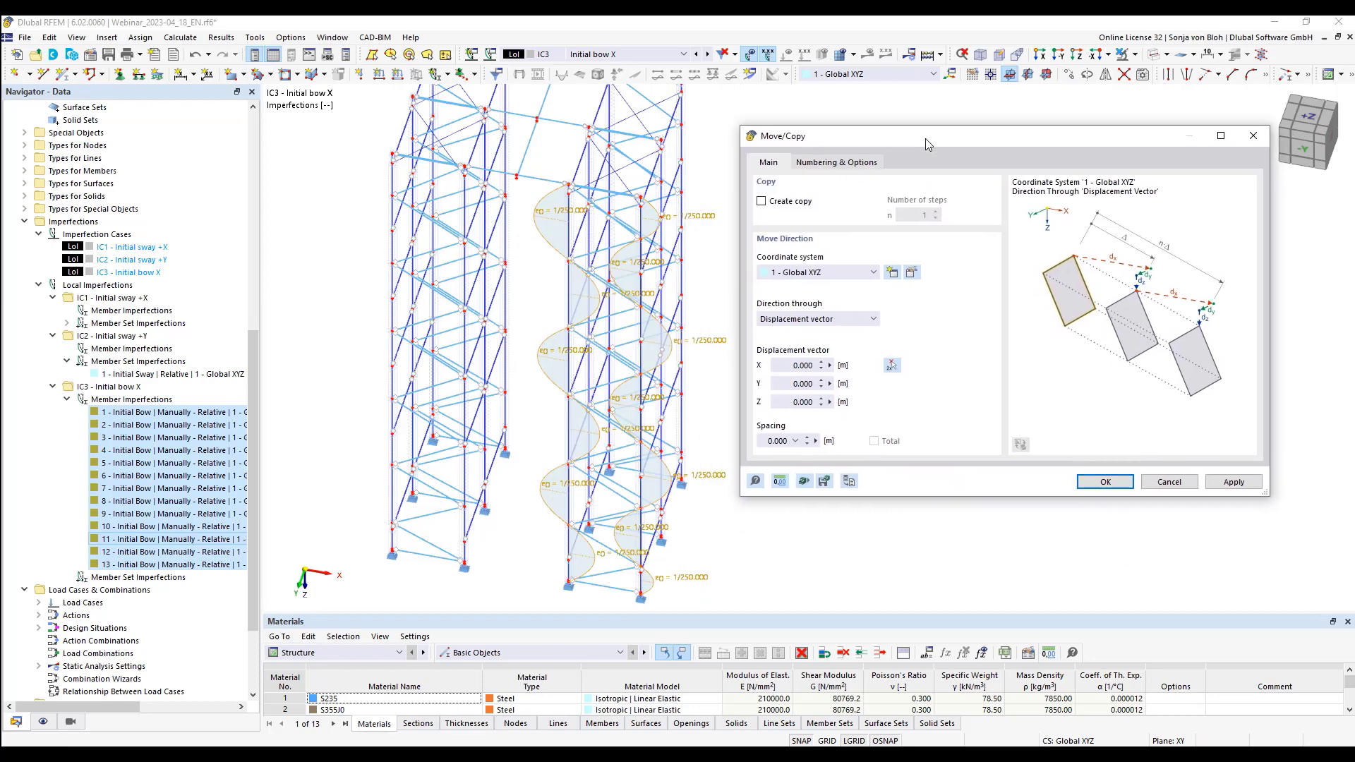
{"action": "left_click", "coordinate": [762, 201]}
{"action": "type", "text": "2"}
Define the copy displacement between matching nodes of adjacent upright frames along Y and create the imperfection copies
{"action": "left_click", "coordinate": [891, 365]}
{"action": "middle_click_drag", "start_coordinate": [704, 584], "coordinate": [663, 556], "text": "ctrl"}
{"action": "scroll", "coordinate": [638, 574], "scroll_direction": "up", "scroll_amount": 2}
{"action": "scroll", "coordinate": [638, 574], "scroll_direction": "up", "scroll_amount": 6}
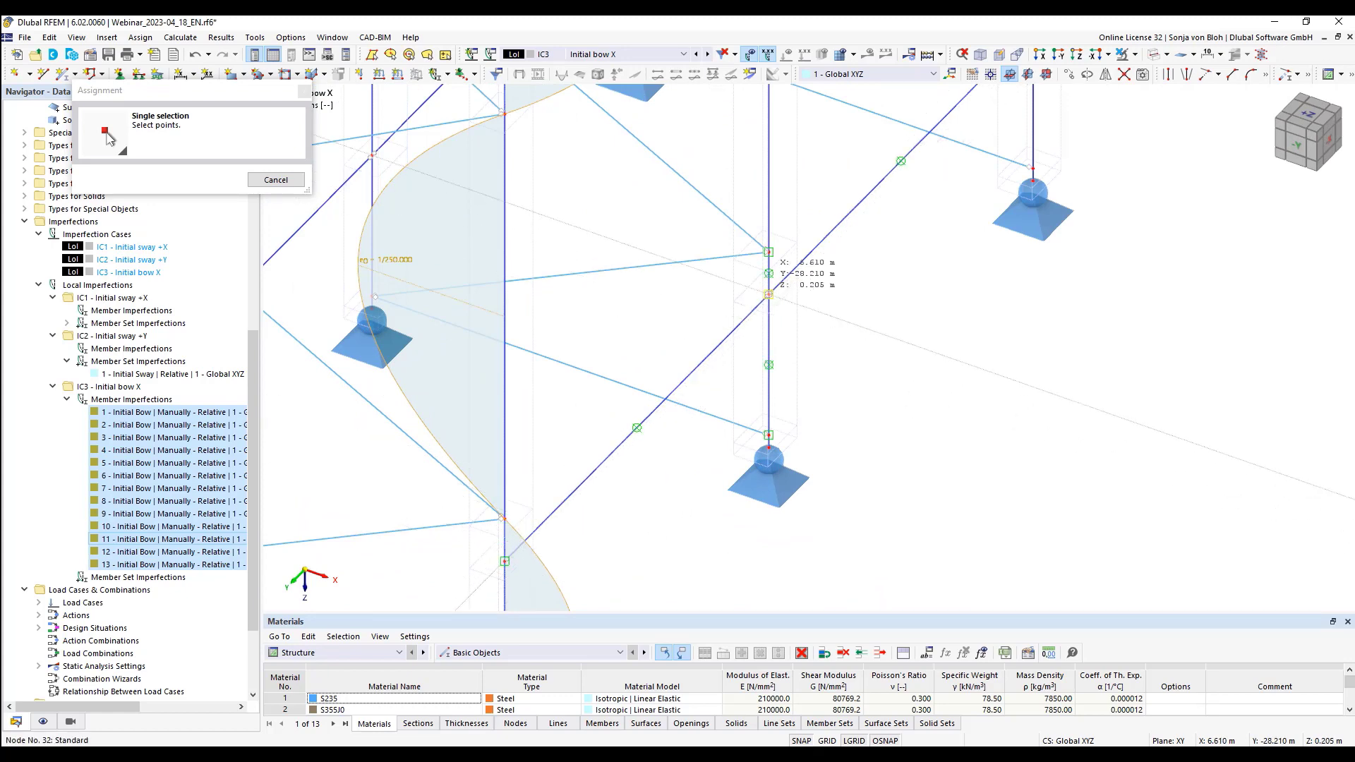
{"action": "left_click", "coordinate": [769, 293]}
{"action": "left_click", "coordinate": [782, 550]}
{"action": "scroll", "coordinate": [791, 547], "scroll_direction": "down", "scroll_amount": 8}
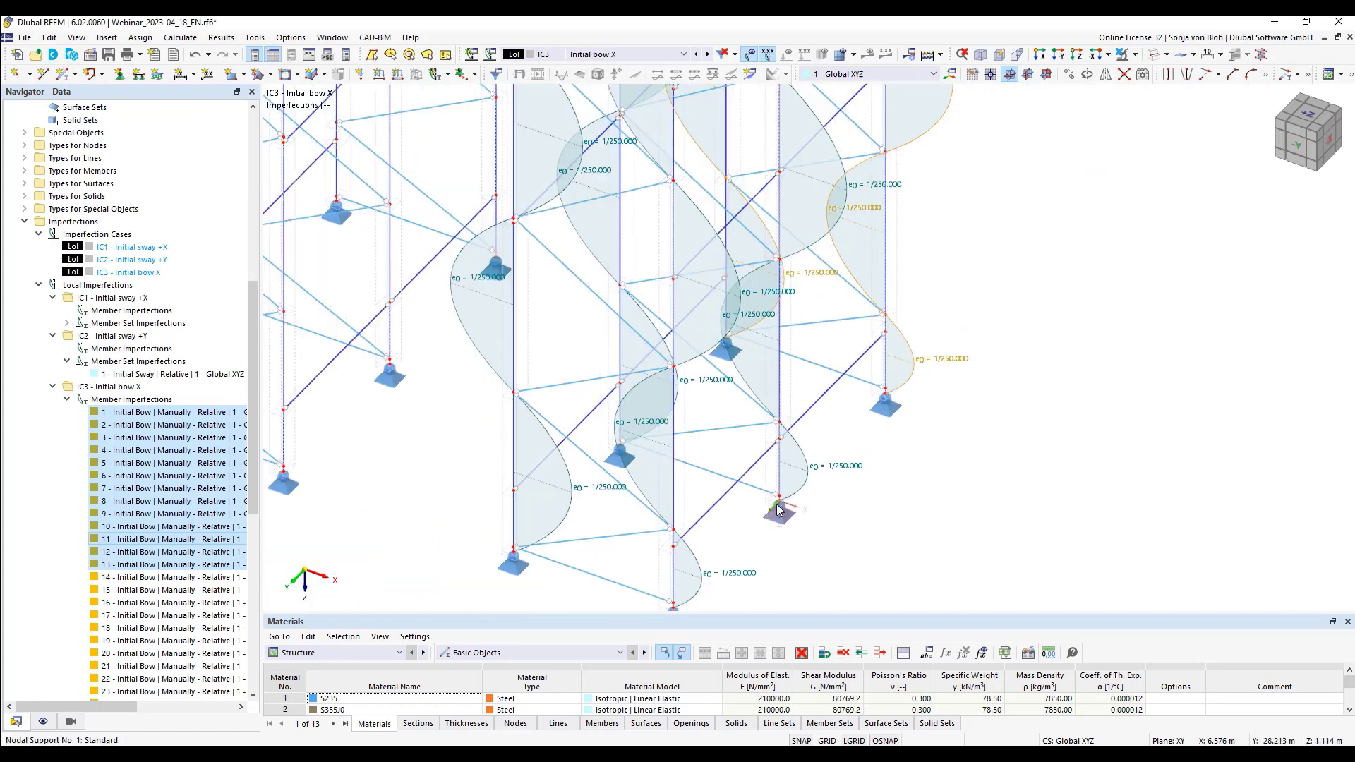
{"action": "scroll", "coordinate": [777, 507], "scroll_direction": "down", "scroll_amount": 4}
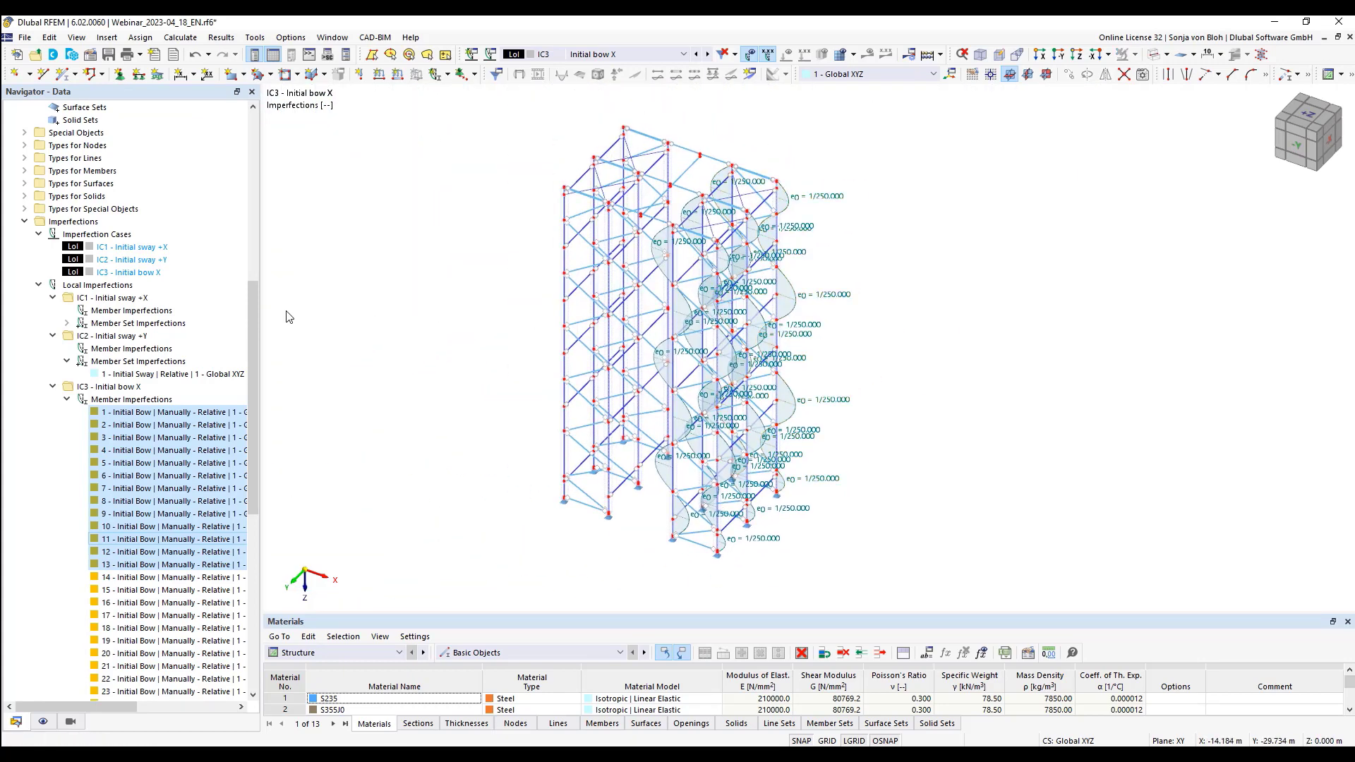
Set up a mirrored copy of IC3 member imperfections 1-39 about a plane parallel to YZ
{"action": "left_click_drag", "start_coordinate": [253, 296], "coordinate": [251, 367]}
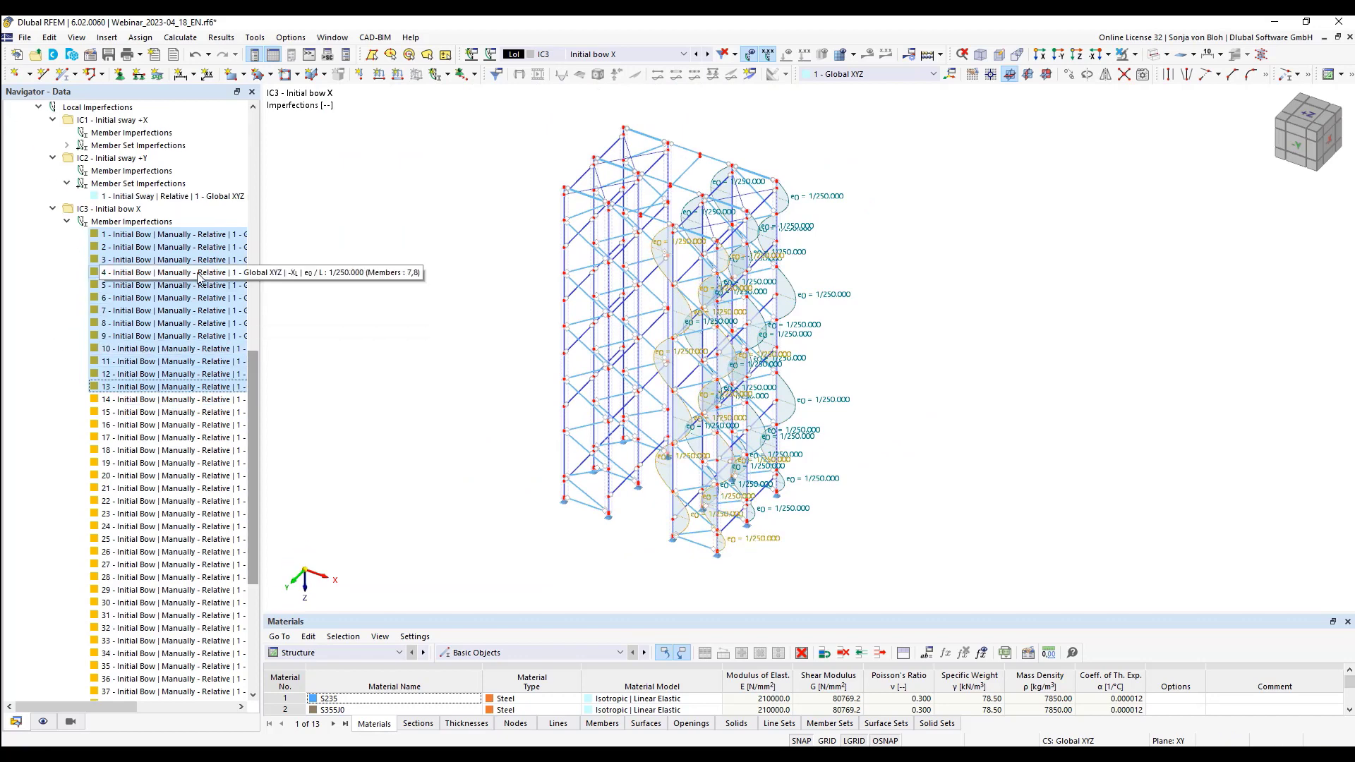
{"action": "double_click", "coordinate": [172, 236]}
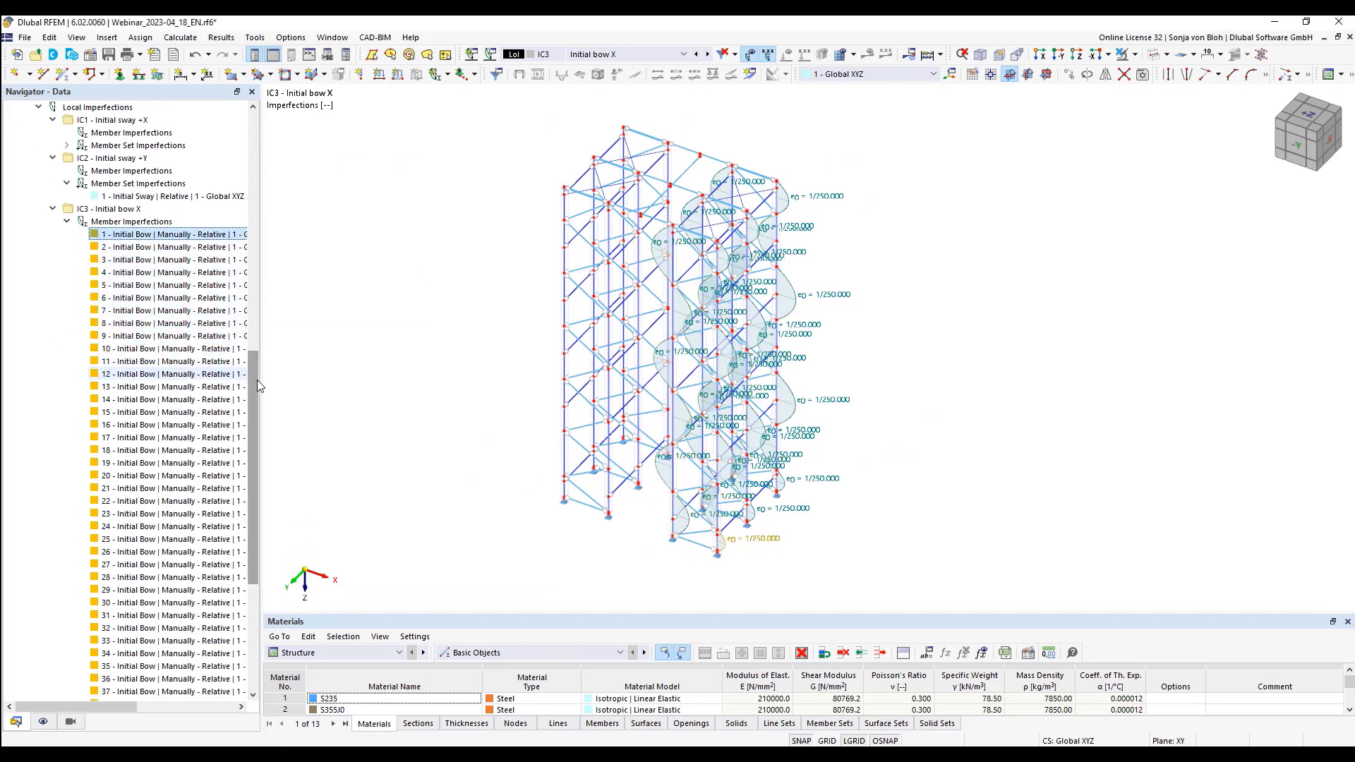
{"action": "left_click_drag", "start_coordinate": [256, 385], "coordinate": [256, 466]}
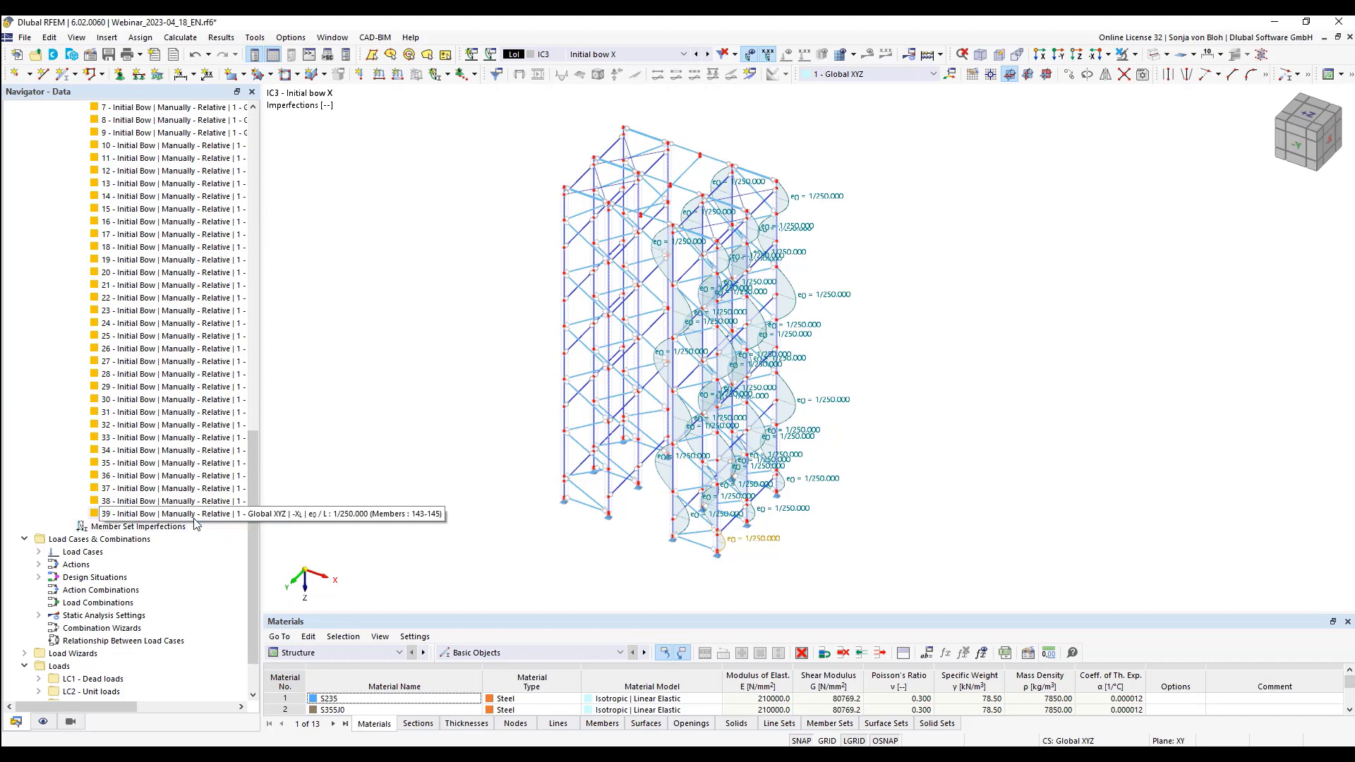
{"action": "left_click", "coordinate": [201, 514], "text": "shift"}
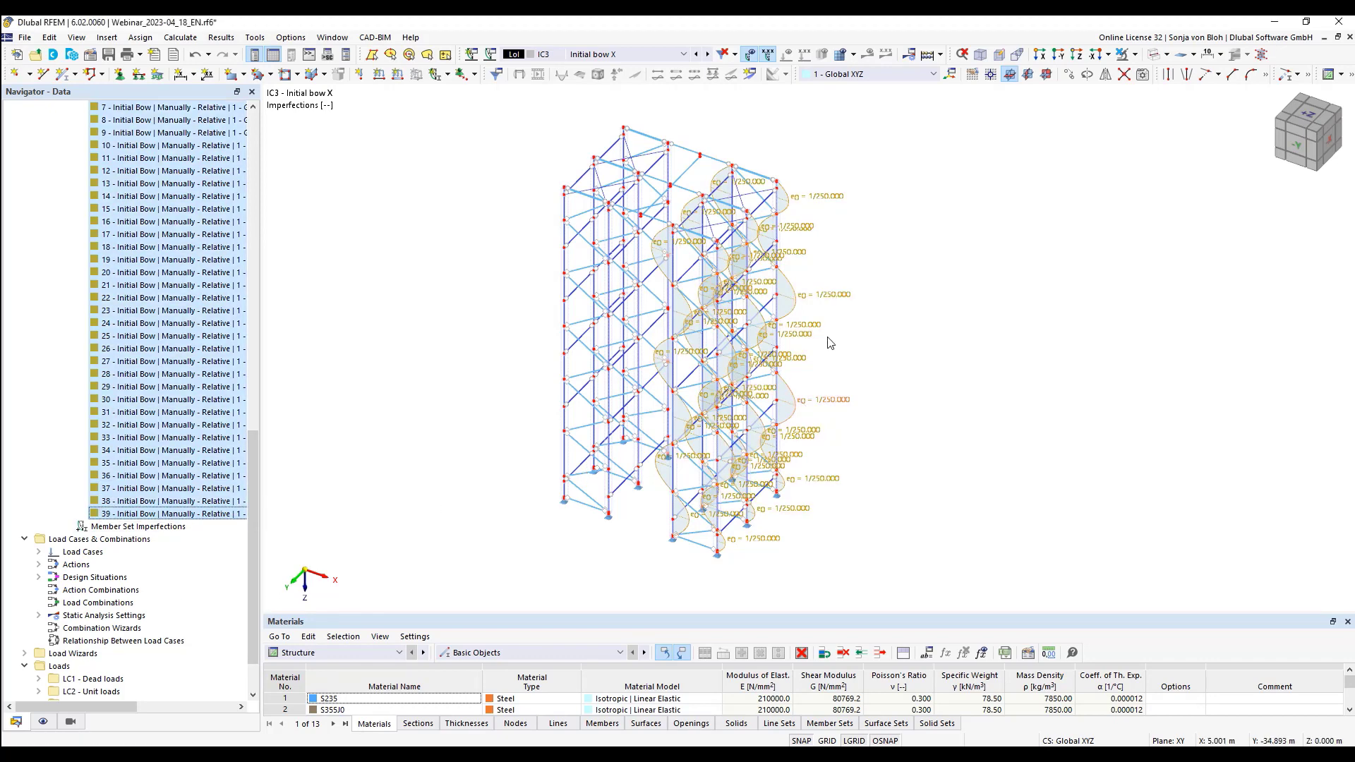
{"action": "left_click", "coordinate": [1105, 73]}
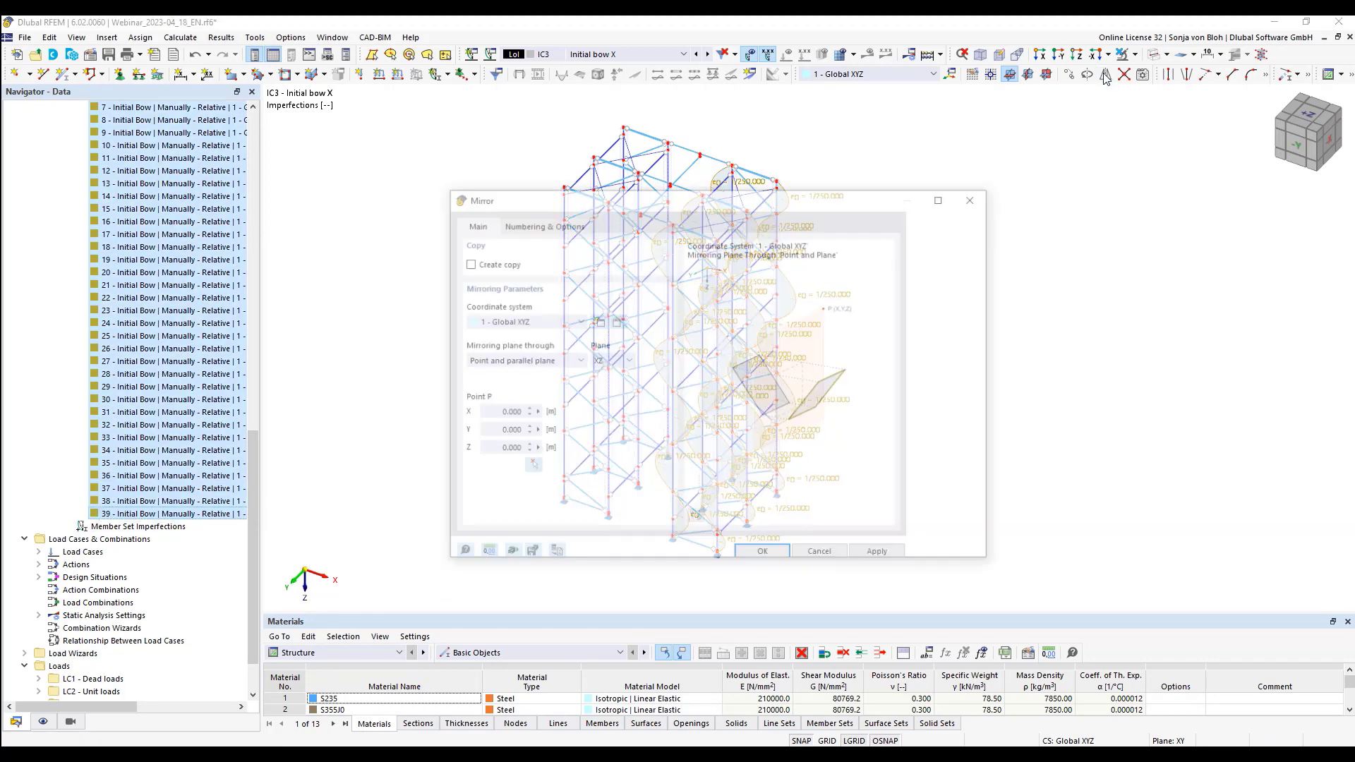
{"action": "left_click_drag", "start_coordinate": [532, 197], "coordinate": [924, 160]}
{"action": "left_click", "coordinate": [858, 221]}
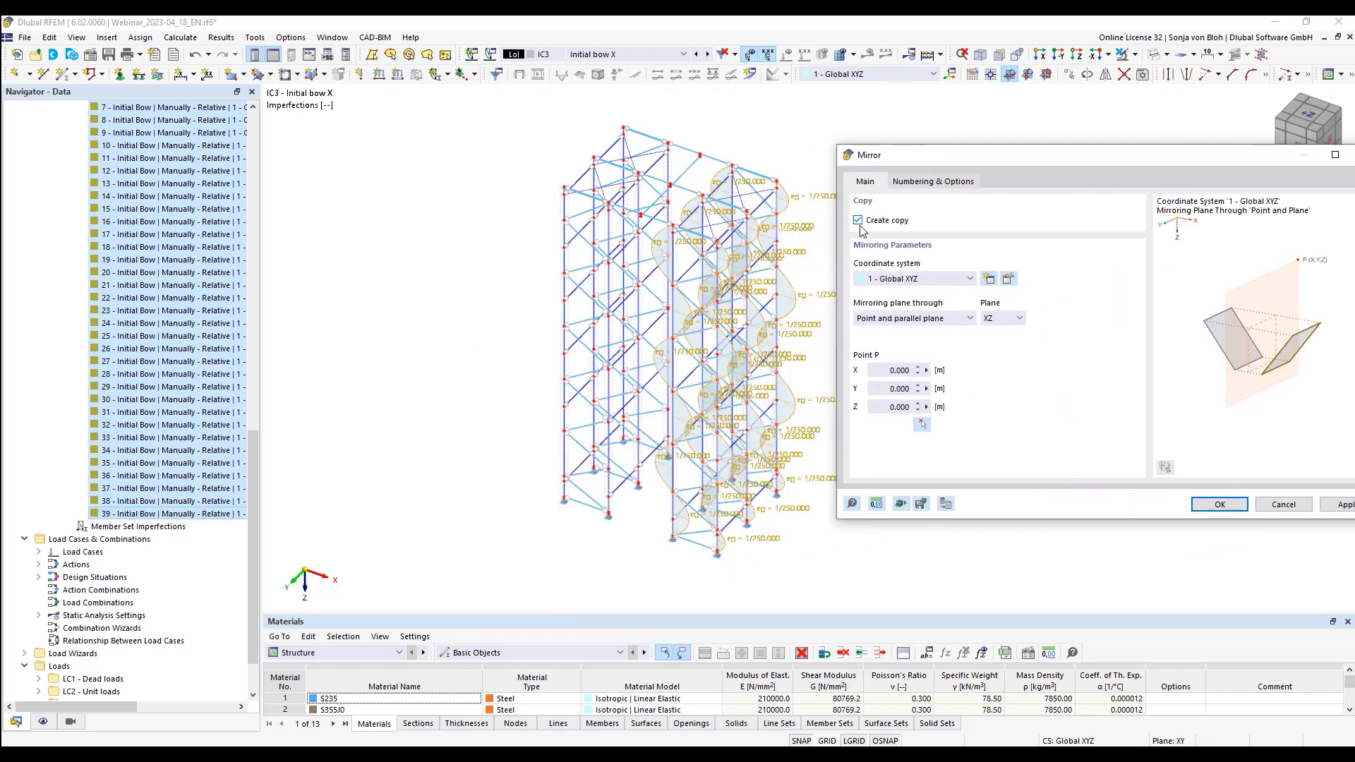
{"action": "left_click", "coordinate": [1016, 319]}
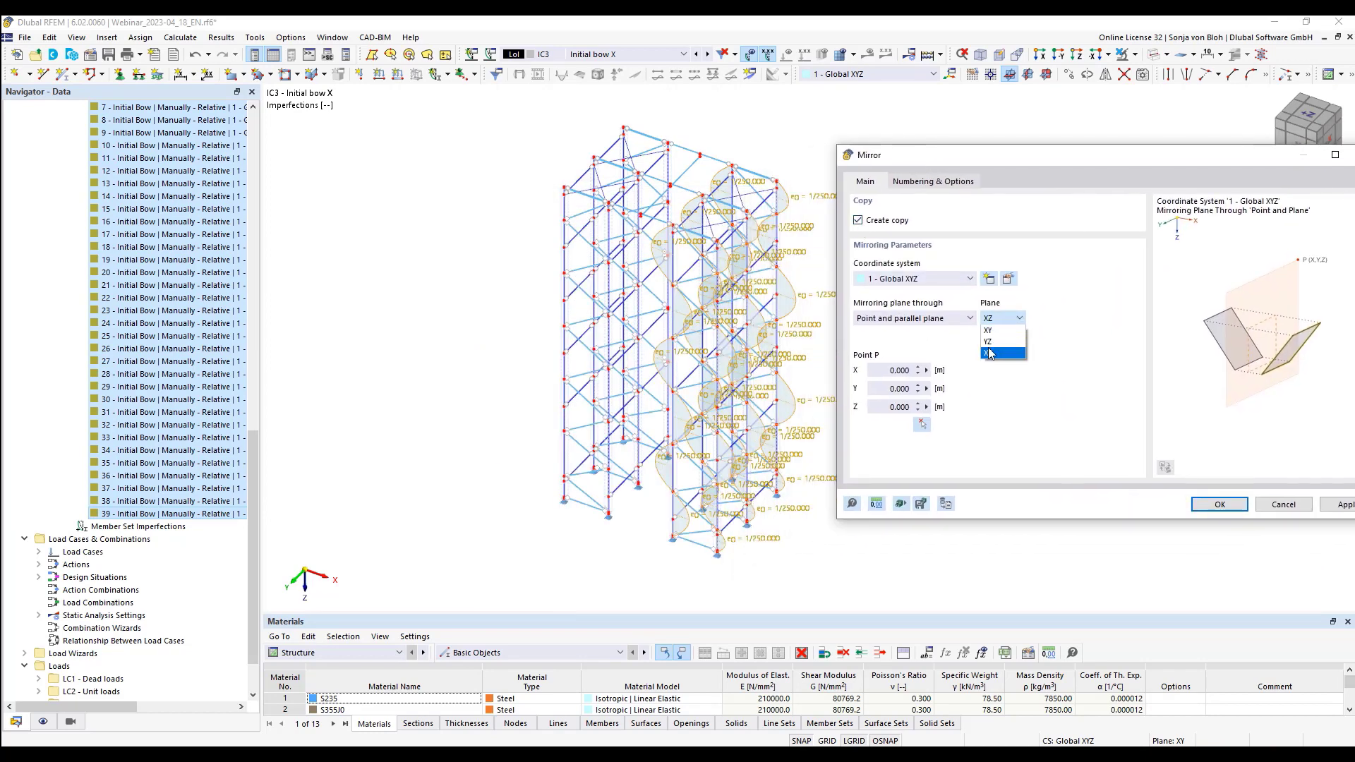
{"action": "left_click", "coordinate": [995, 344]}
Pick the midpoint node of the top connecting beam as the mirroring plane's point and create the mirrored imperfections
{"action": "left_click", "coordinate": [922, 424]}
{"action": "scroll", "coordinate": [776, 307], "scroll_direction": "up", "scroll_amount": 8}
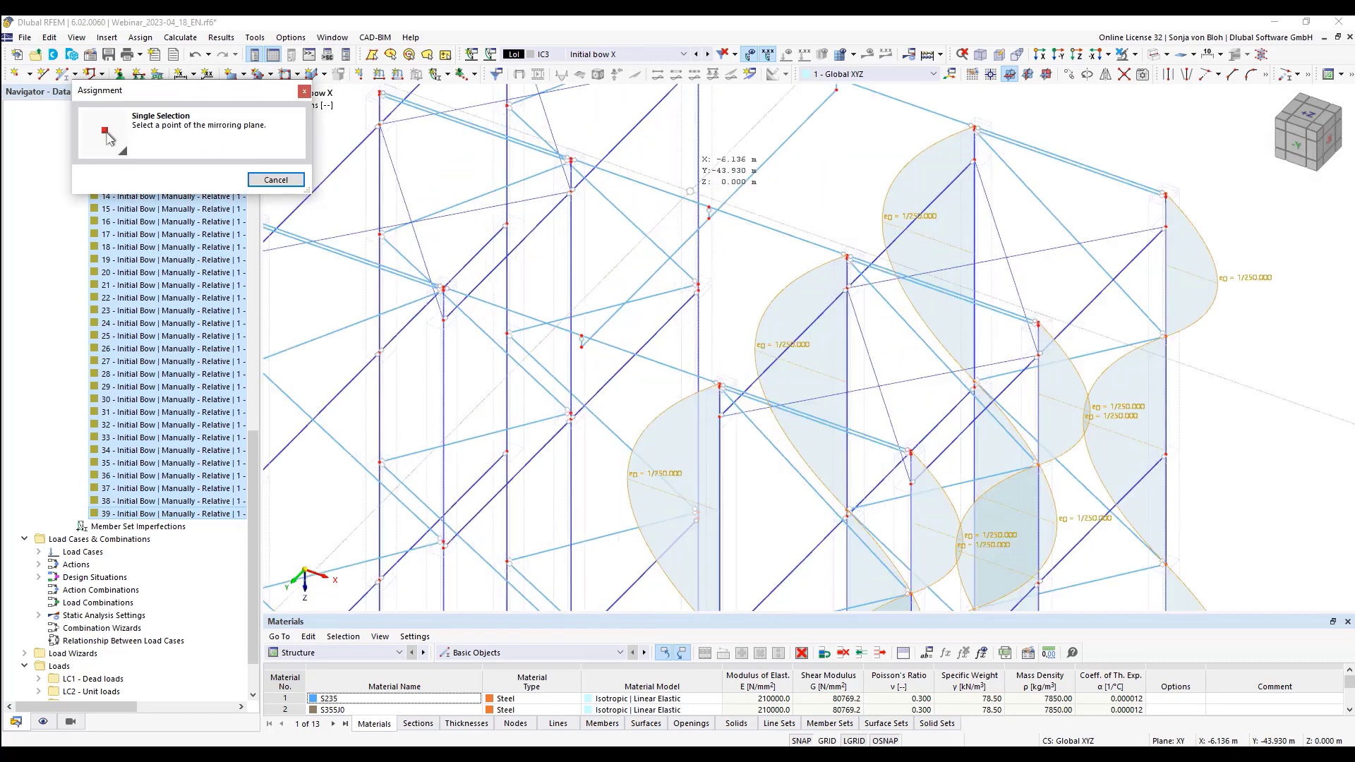
{"action": "left_click", "coordinate": [721, 219]}
{"action": "left_click", "coordinate": [779, 552]}
{"action": "scroll", "coordinate": [638, 381], "scroll_direction": "down", "scroll_amount": 5}
{"action": "middle_click_drag", "start_coordinate": [630, 358], "coordinate": [588, 182]}
{"action": "left_click", "coordinate": [436, 211]}
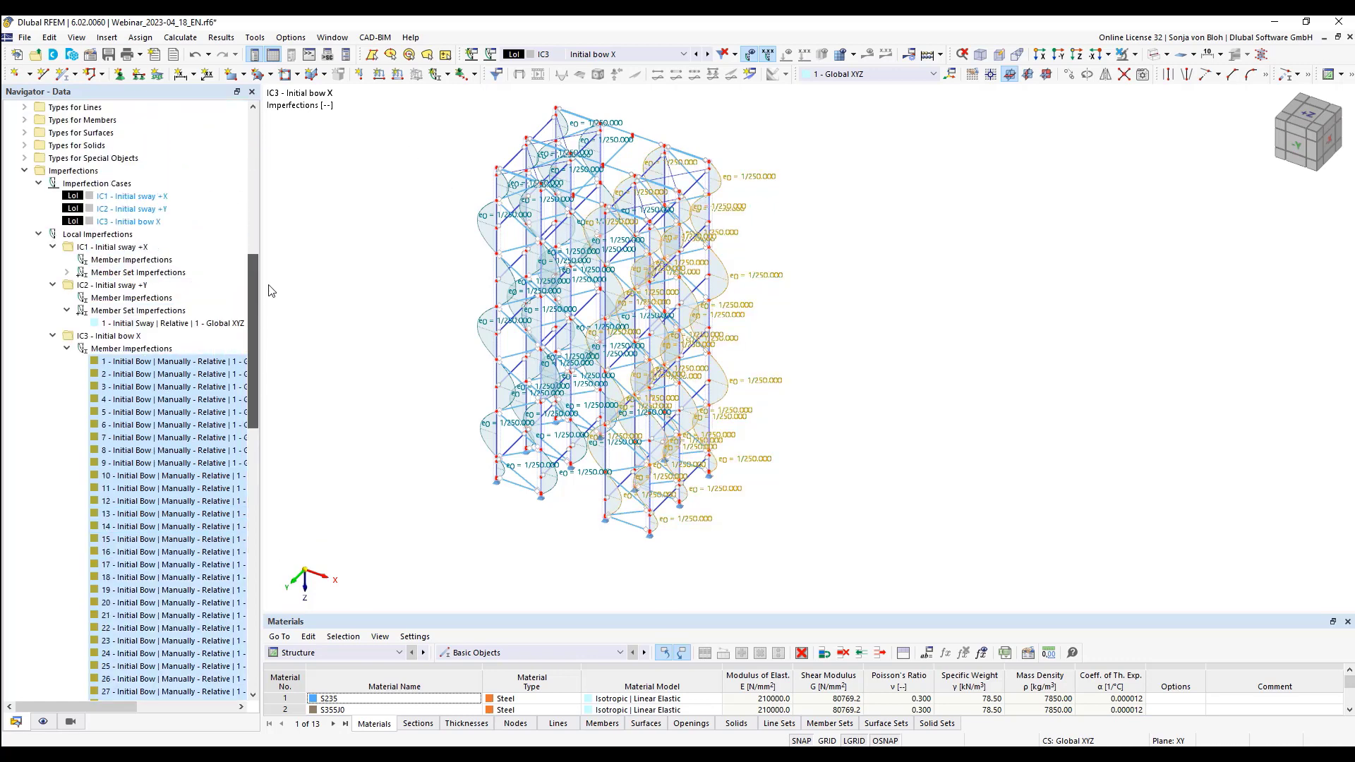
Create imperfection case IC4 named "Initial bow Y" with the local imperfections type
{"action": "left_click", "coordinate": [67, 349]}
{"action": "right_click", "coordinate": [93, 285]}
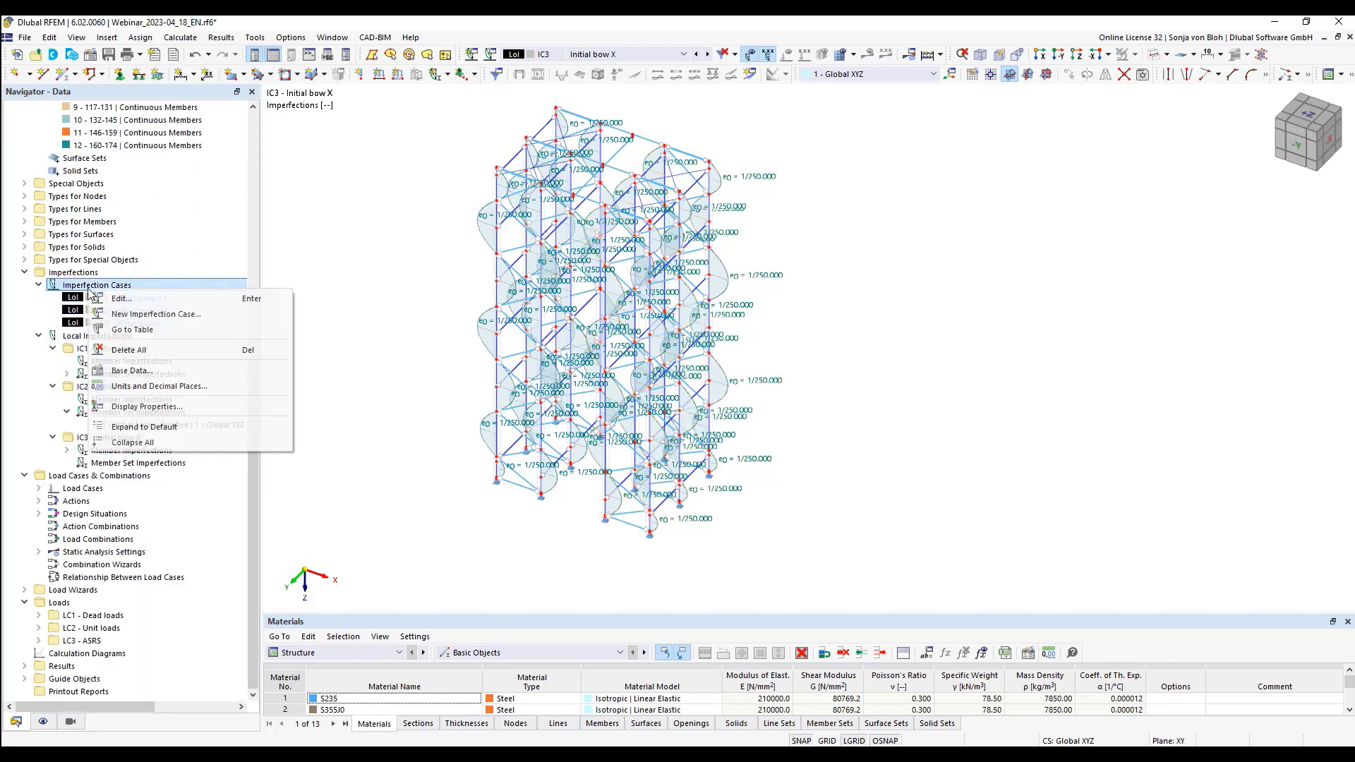
{"action": "left_click", "coordinate": [144, 314]}
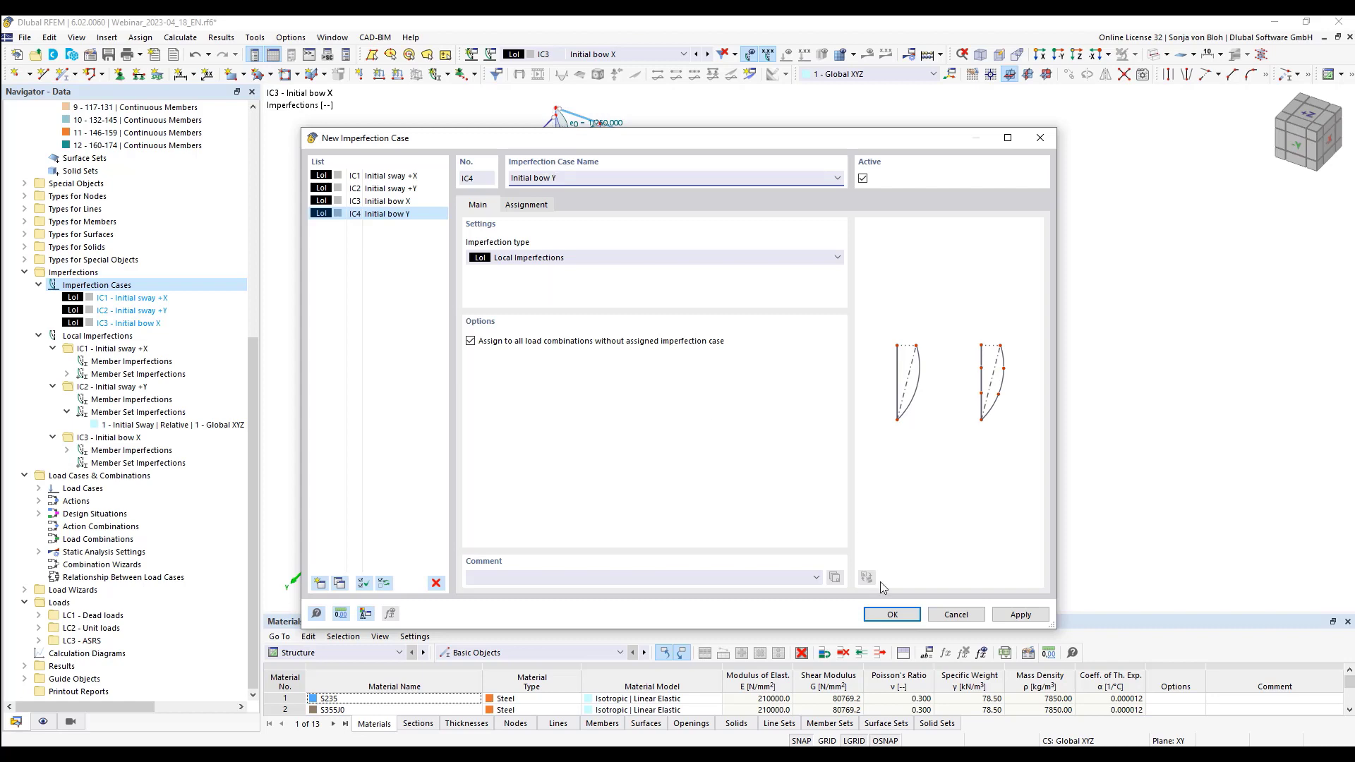
{"action": "left_click", "coordinate": [886, 614]}
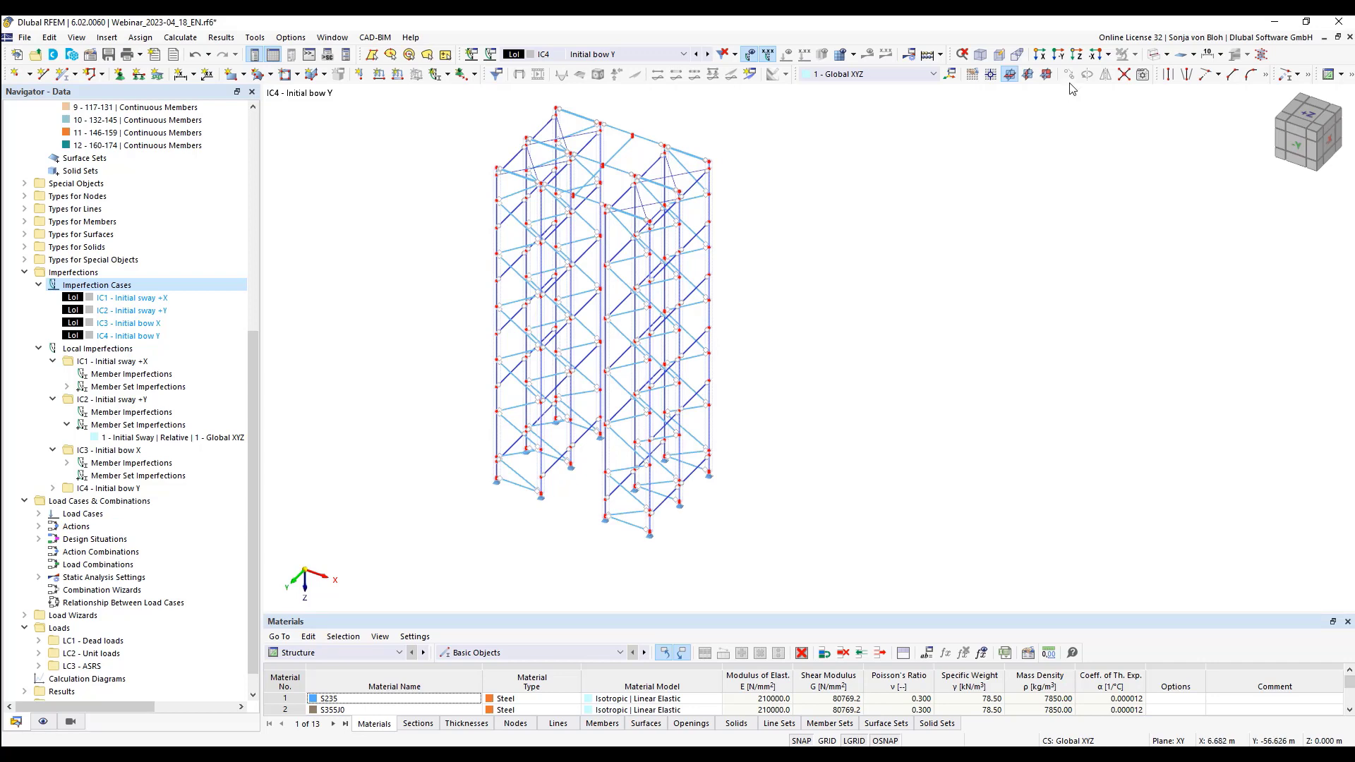
Select the two front uprights of the +X rack side in the plan view and isolate them in visibility mode
{"action": "left_click", "coordinate": [1074, 55]}
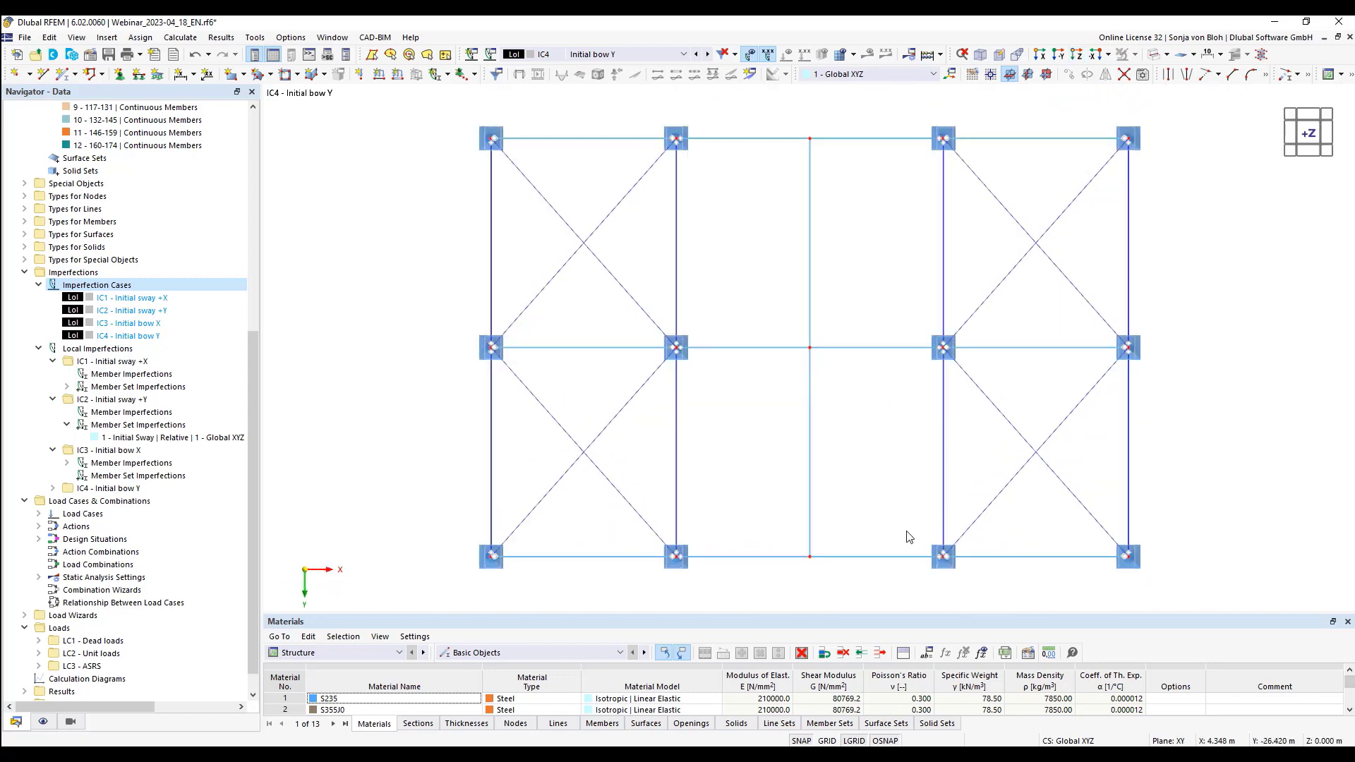
{"action": "left_click_drag", "start_coordinate": [891, 517], "coordinate": [988, 600]}
{"action": "left_click_drag", "start_coordinate": [1050, 529], "coordinate": [1168, 580]}
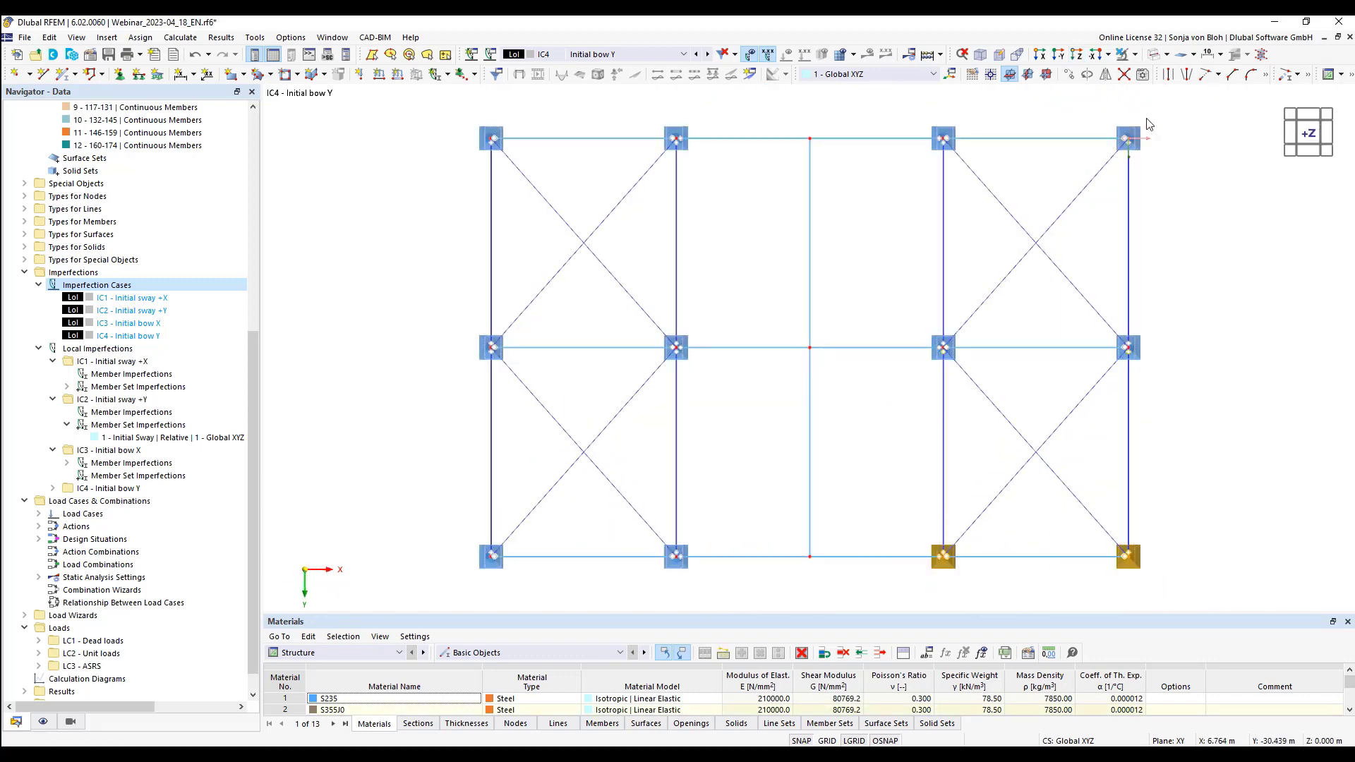
{"action": "left_click", "coordinate": [1135, 55]}
{"action": "left_click", "coordinate": [1185, 73]}
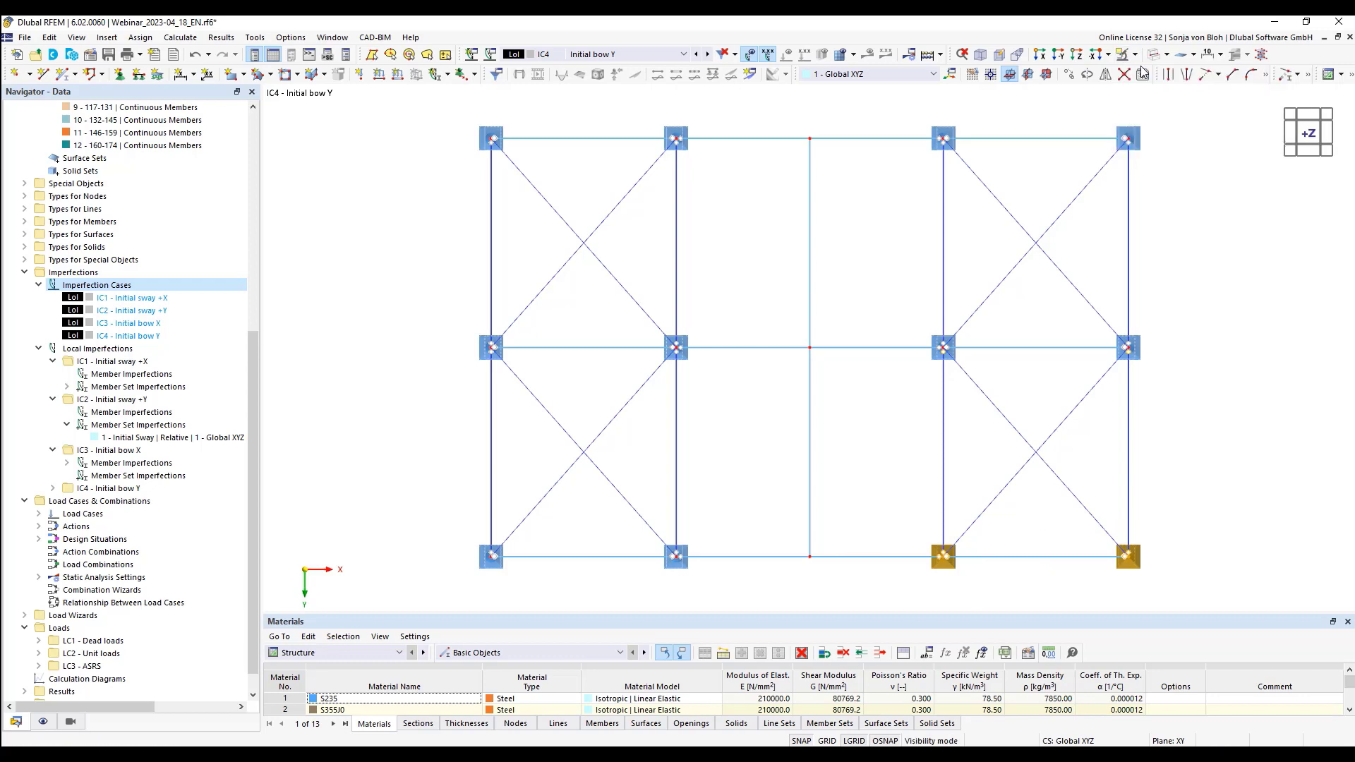
{"action": "middle_click_drag", "start_coordinate": [873, 571], "coordinate": [345, 312], "text": "ctrl"}
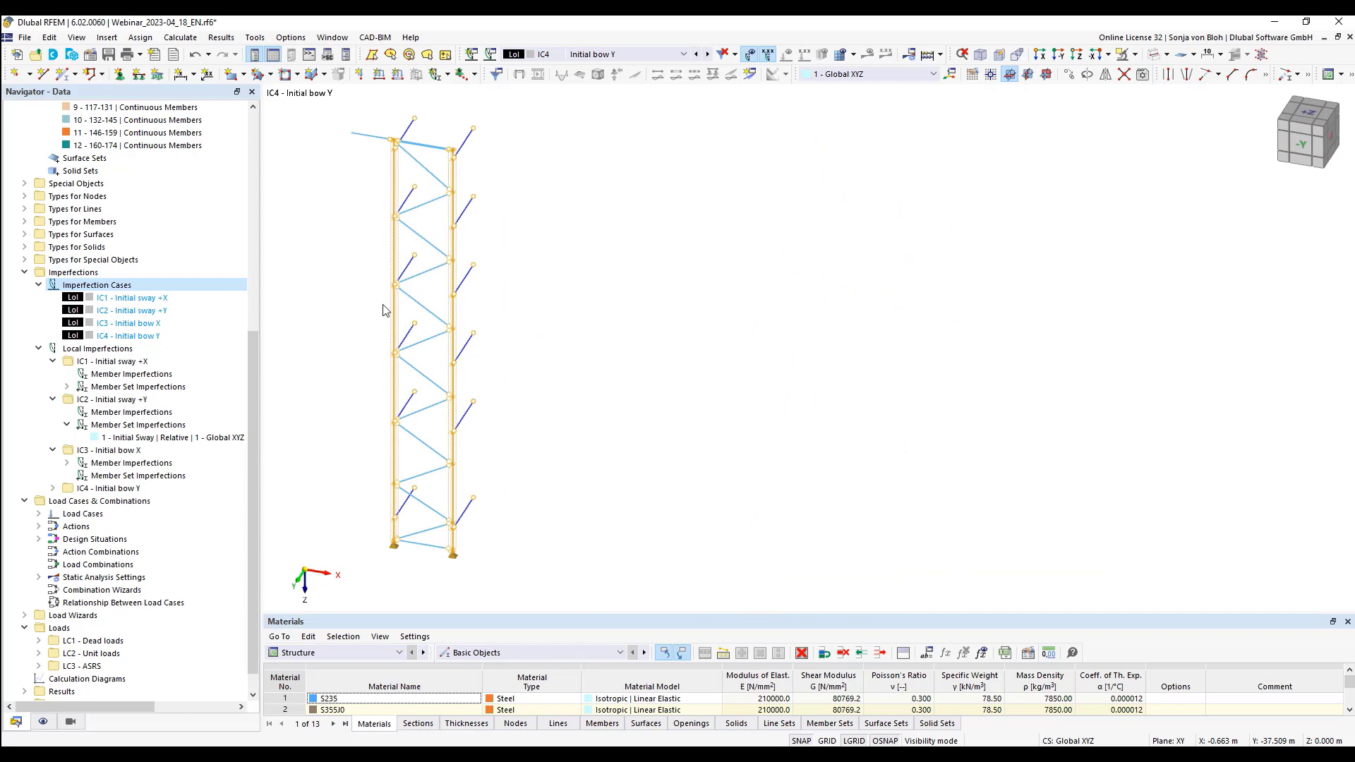
Show the numbering of the isolated uprights' members in the model view
{"action": "right_click", "coordinate": [549, 310]}
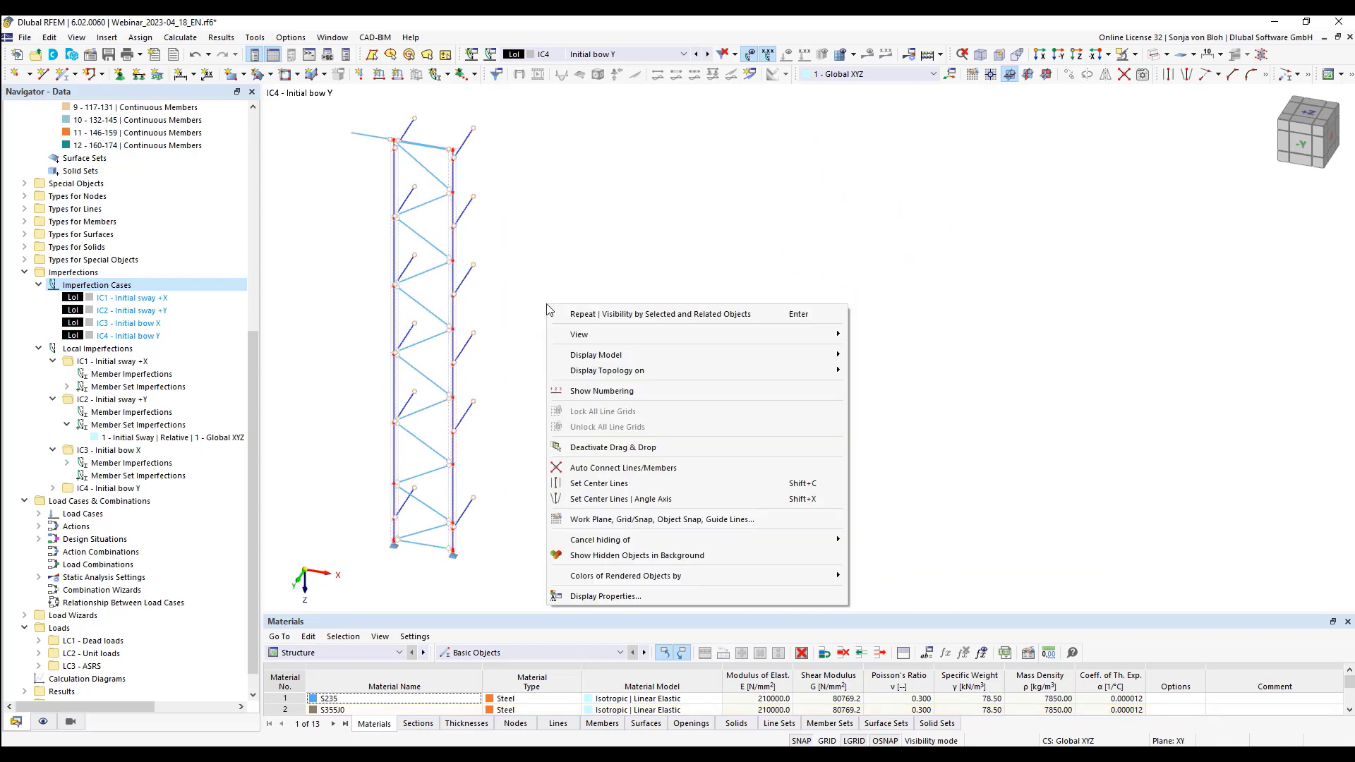
{"action": "left_click", "coordinate": [583, 388]}
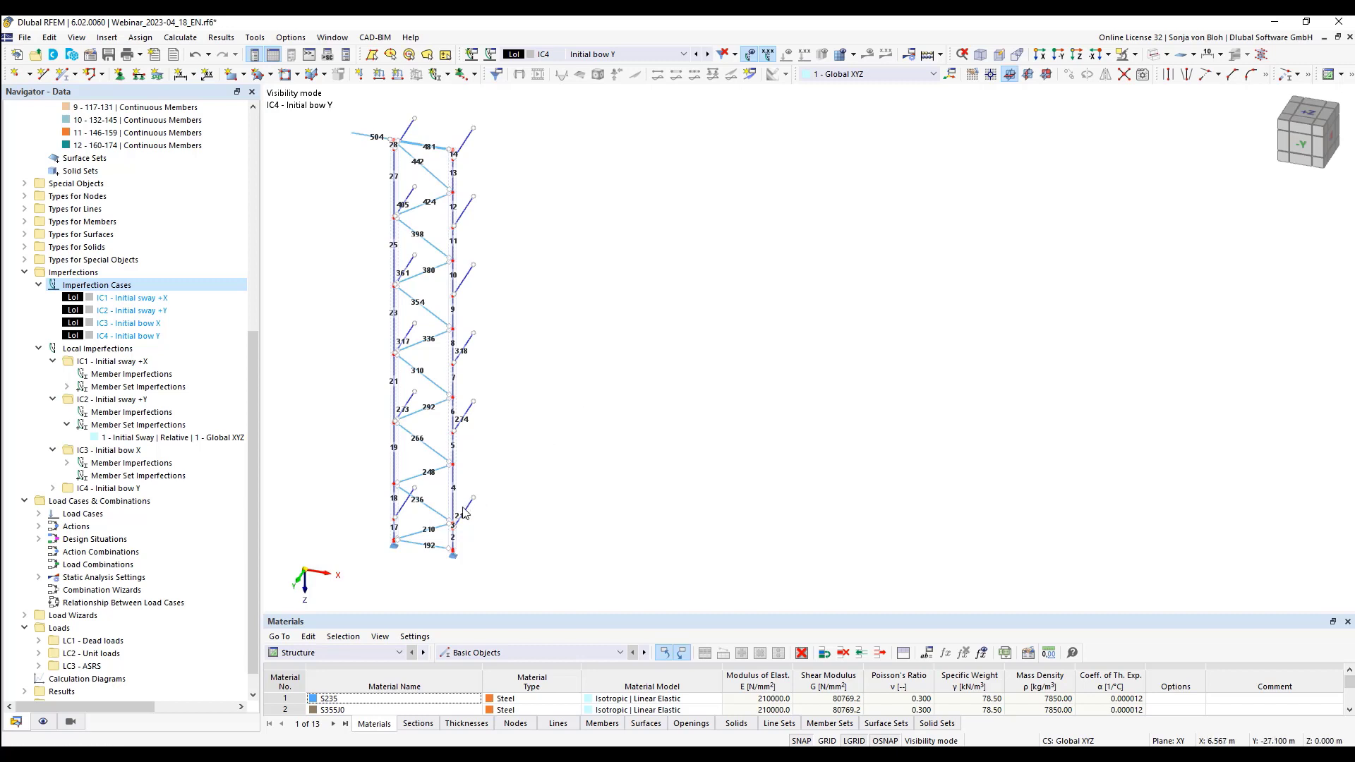
{"action": "left_click", "coordinate": [464, 417]}
{"action": "key", "text": "Escape"}
Start a new member imperfection in IC4 as an initial bow, defined manually relative, with e0/L set to 1/250
{"action": "left_click", "coordinate": [53, 488]}
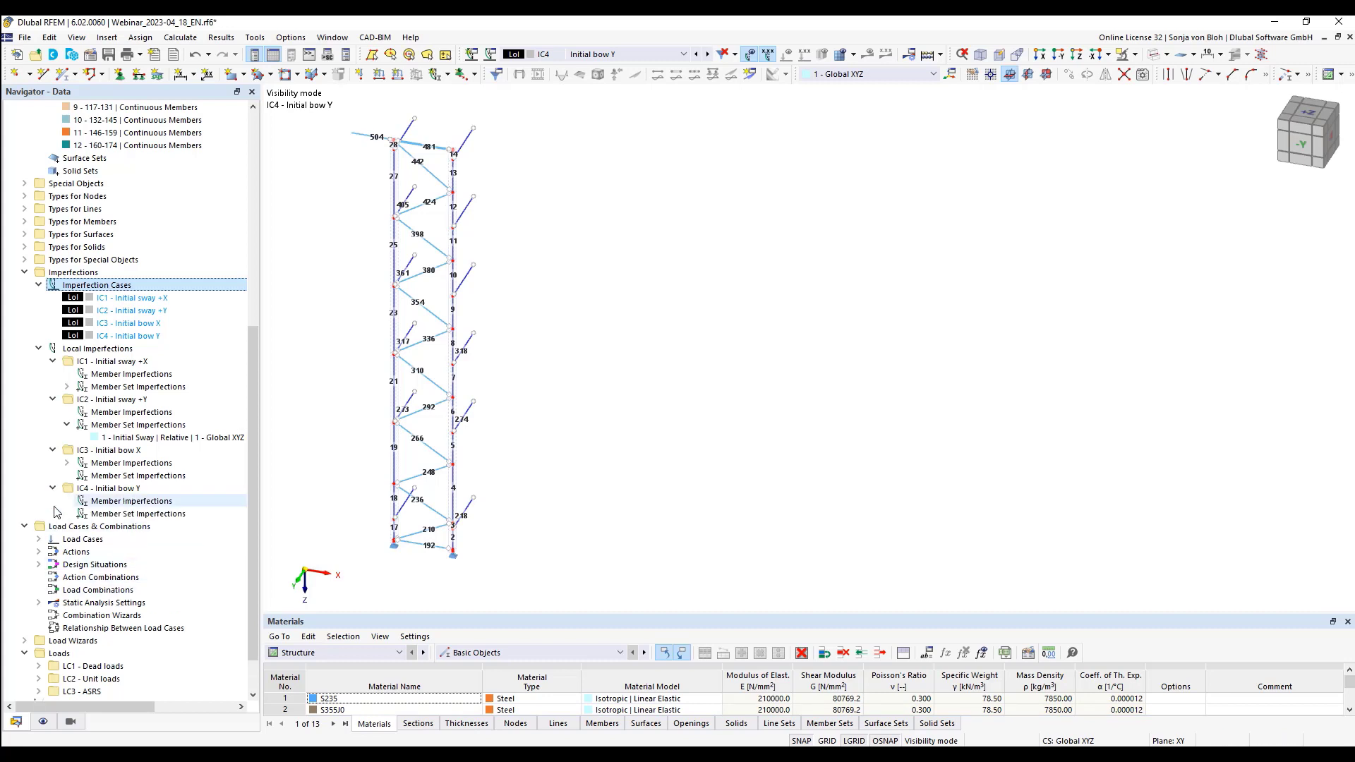
{"action": "left_click", "coordinate": [130, 501]}
{"action": "right_click", "coordinate": [131, 502]}
{"action": "left_click", "coordinate": [189, 534]}
{"action": "left_click", "coordinate": [704, 208]}
{"action": "left_click", "coordinate": [626, 236]}
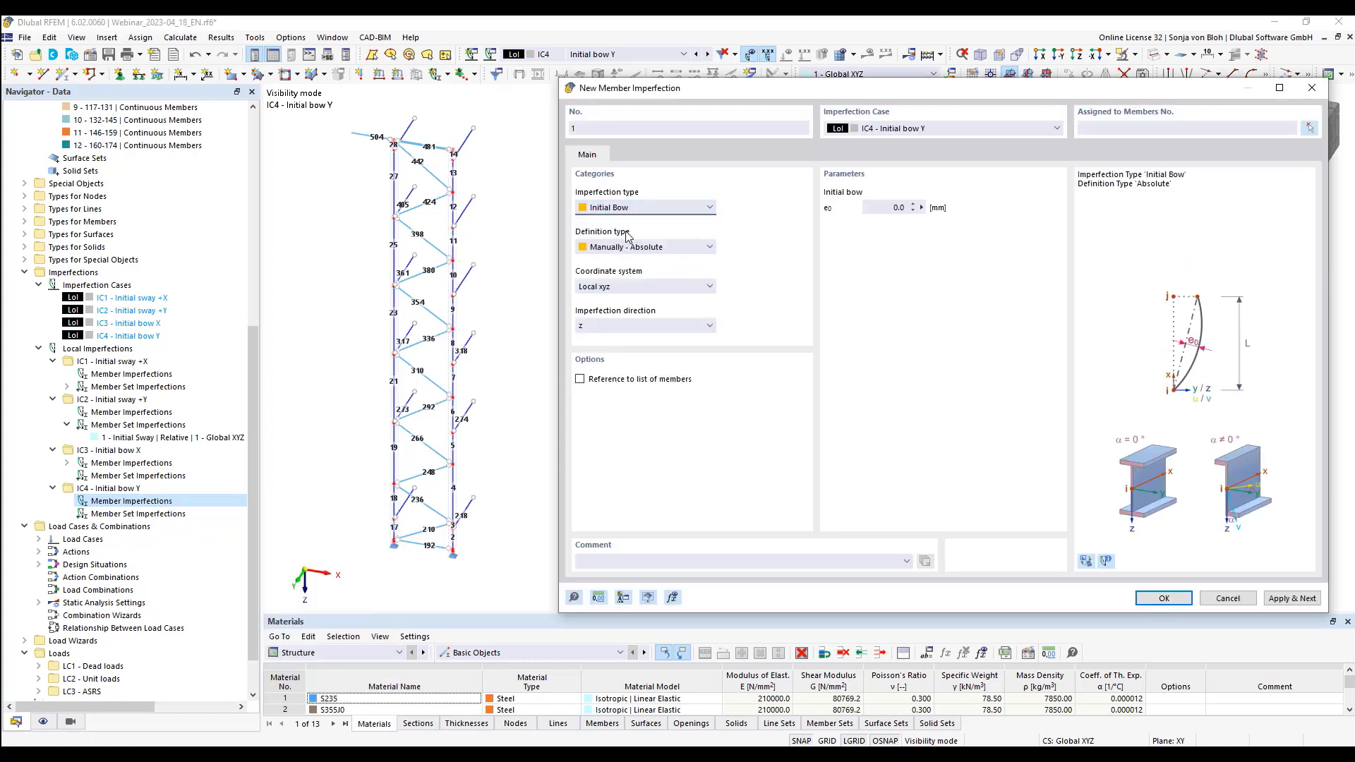
{"action": "left_click", "coordinate": [621, 247]}
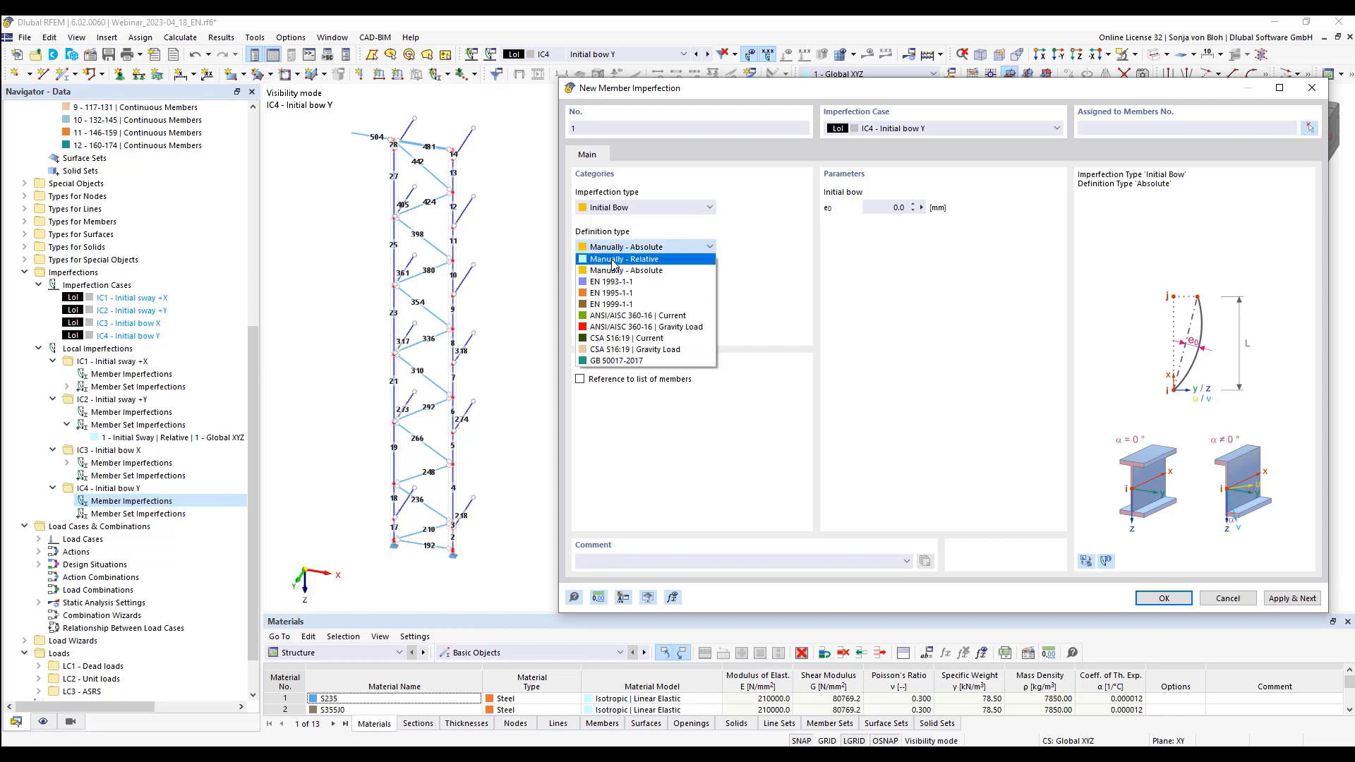
{"action": "left_click", "coordinate": [613, 263]}
{"action": "left_click", "coordinate": [902, 209]}
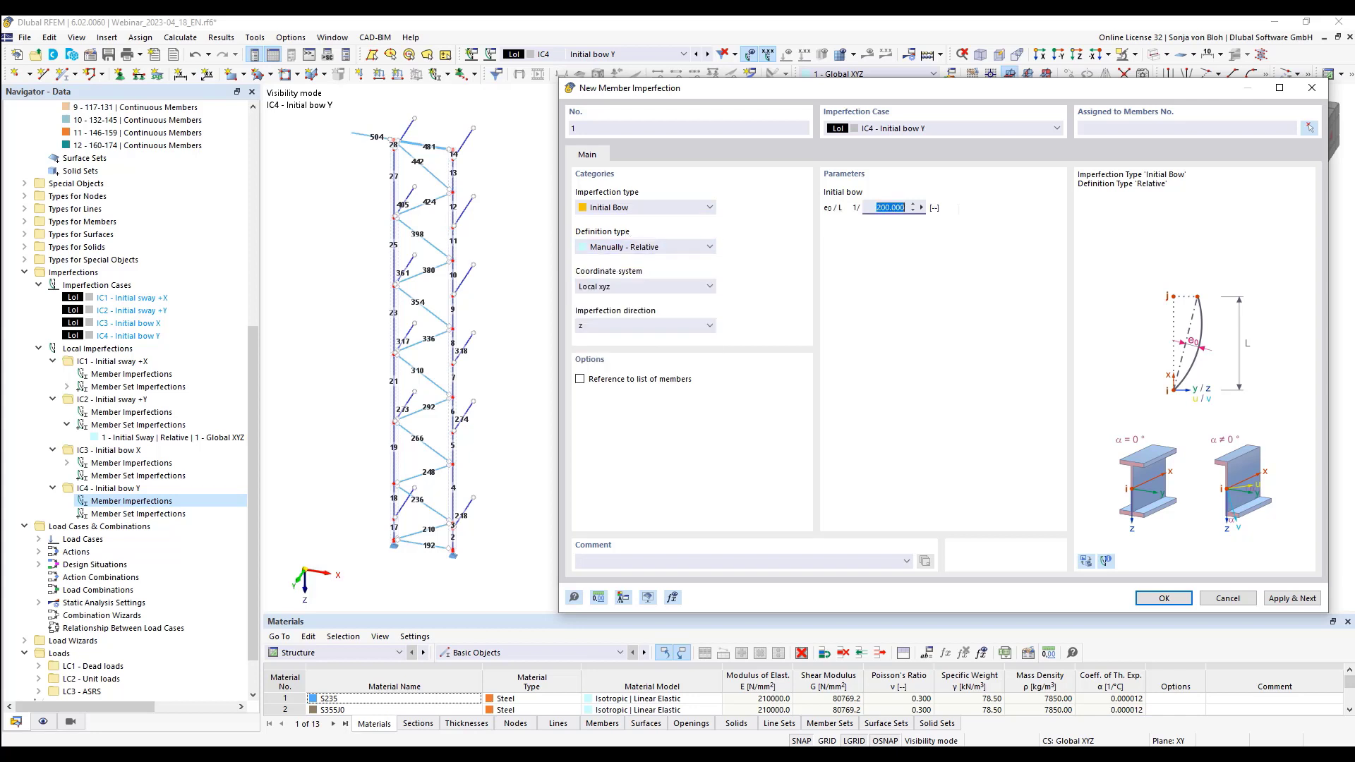
{"action": "type", "text": "250"}
Reference the bow to a list of members in Global XYZ, direction YL, and apply it to the lowest members of the +X upright
{"action": "left_click", "coordinate": [663, 286]}
{"action": "left_click", "coordinate": [632, 321]}
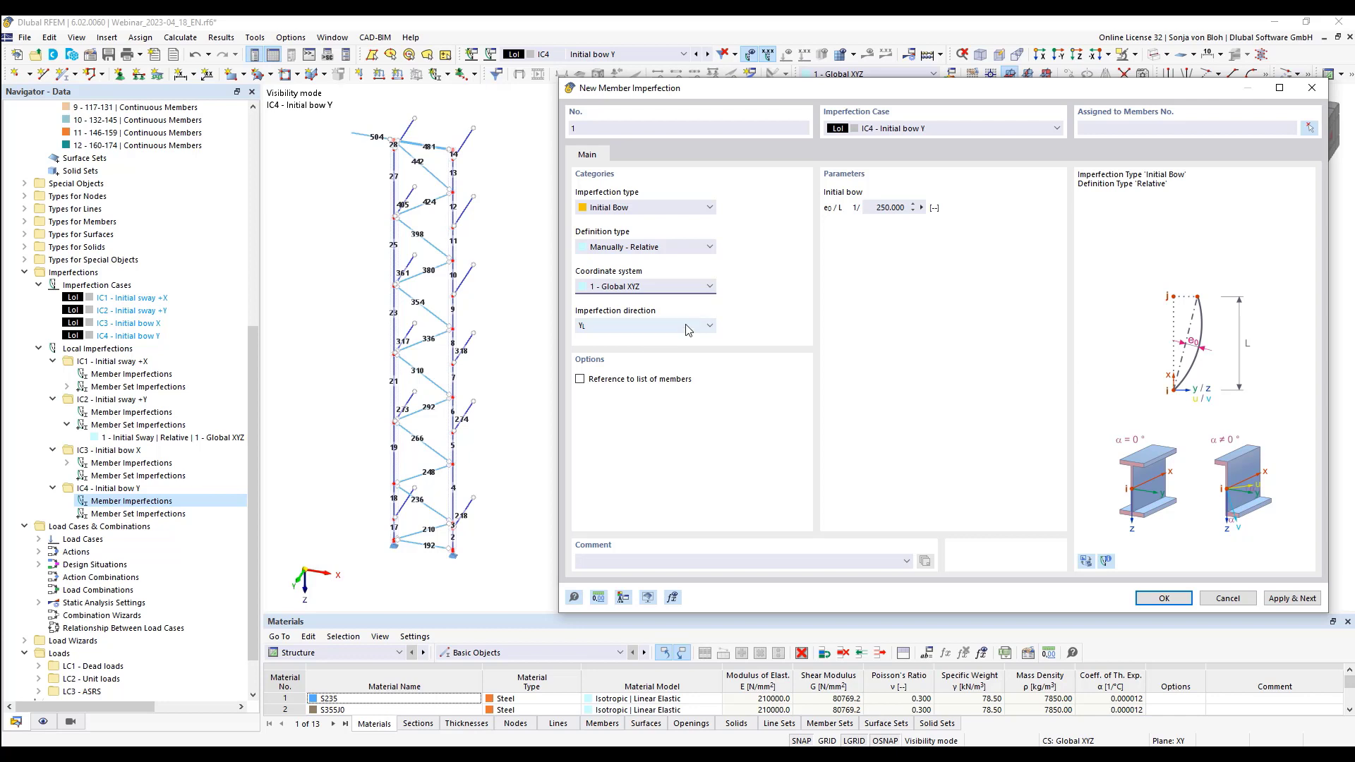
{"action": "left_click", "coordinate": [579, 379]}
{"action": "left_click", "coordinate": [1121, 127]}
{"action": "left_click", "coordinate": [1292, 598]}
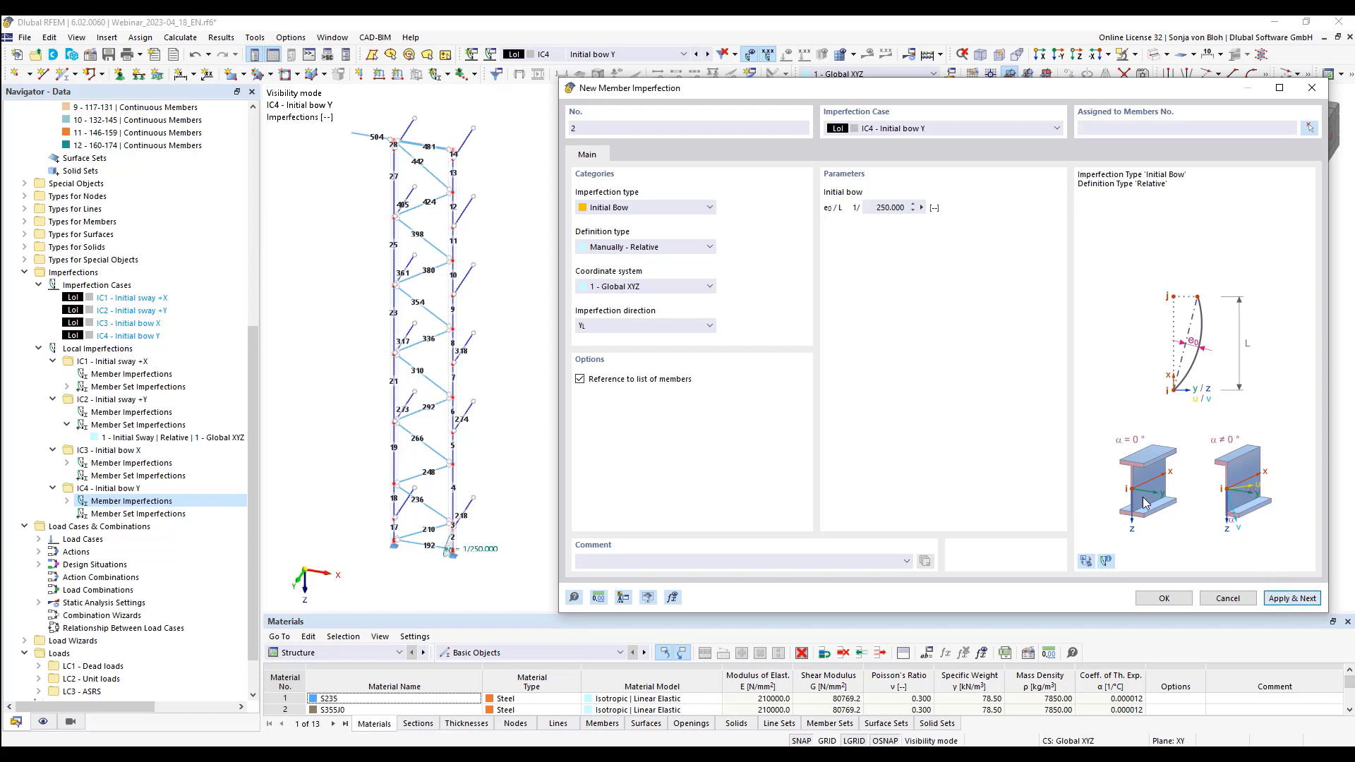
Add a second 1/250 initial bow in reverse global Y (-YL) on members 3-5
{"action": "left_click", "coordinate": [692, 329]}
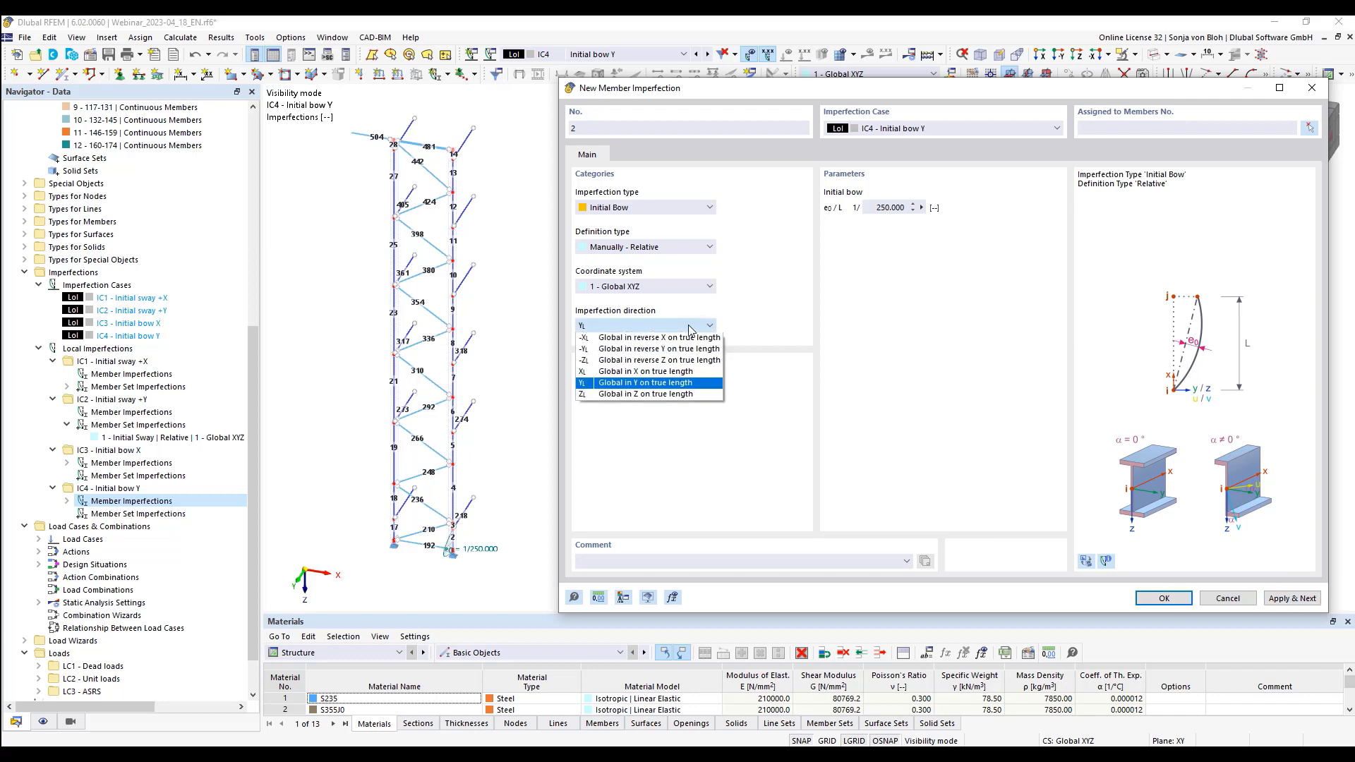
{"action": "left_click", "coordinate": [659, 349]}
{"action": "left_click", "coordinate": [1090, 128]}
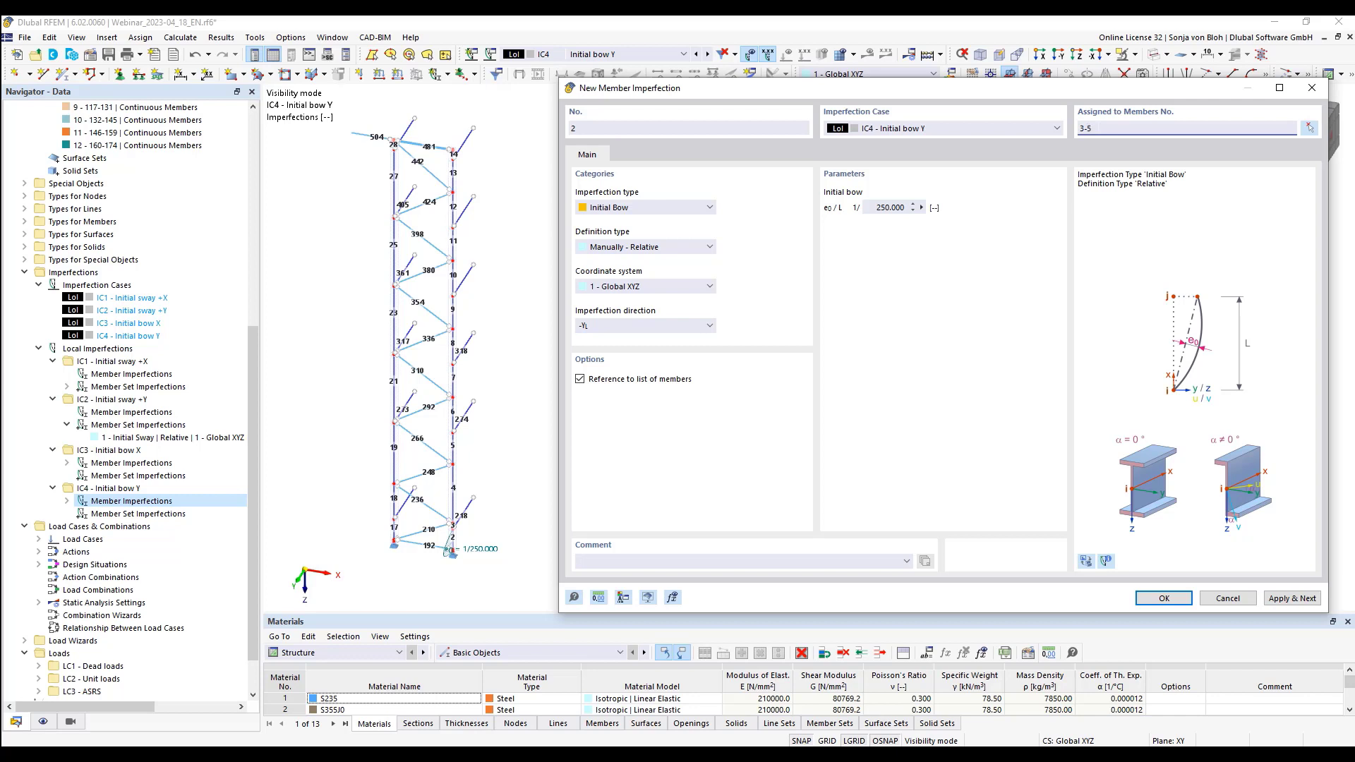
{"action": "type", "text": "3-5"}
{"action": "left_click", "coordinate": [1292, 598]}
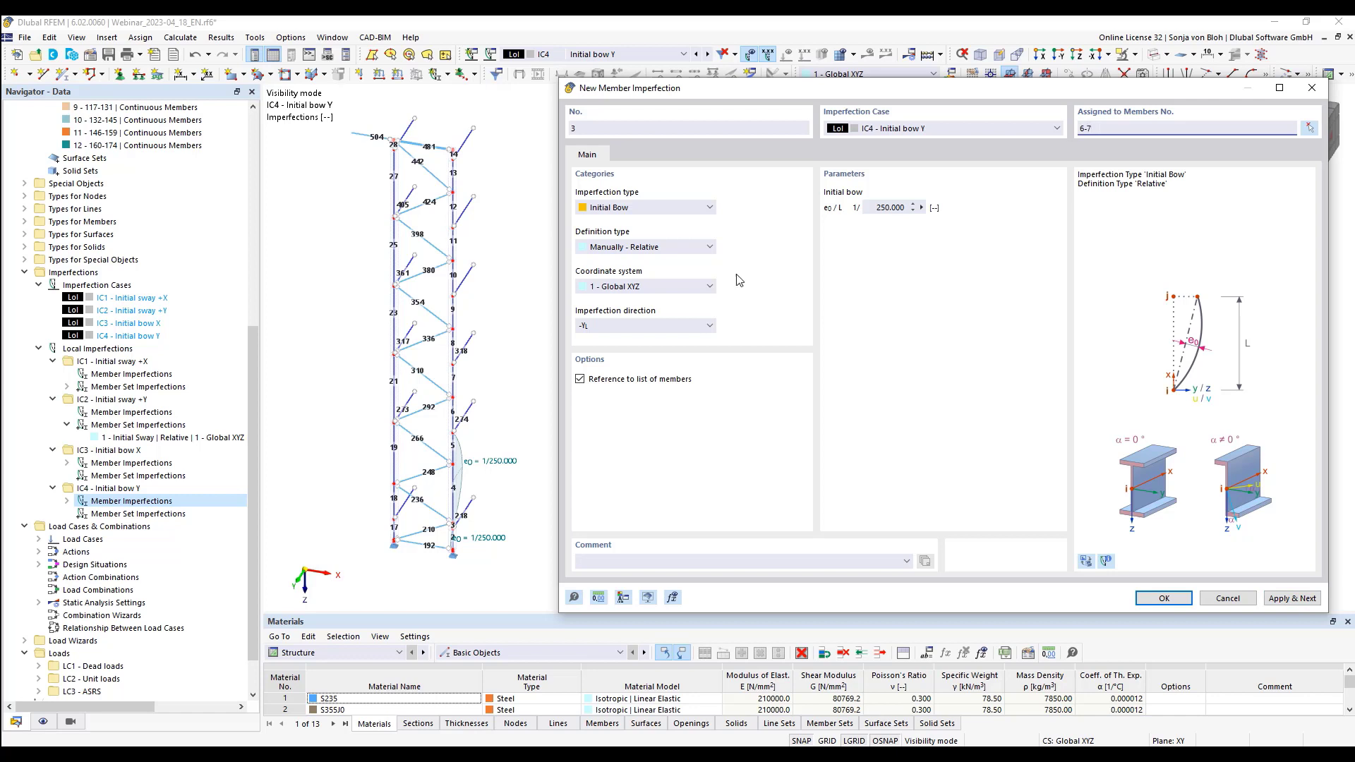
Add 1/250 initial bows in direction YL on members 6-7 and in direction -YL on members 8-9
{"action": "left_click", "coordinate": [635, 326]}
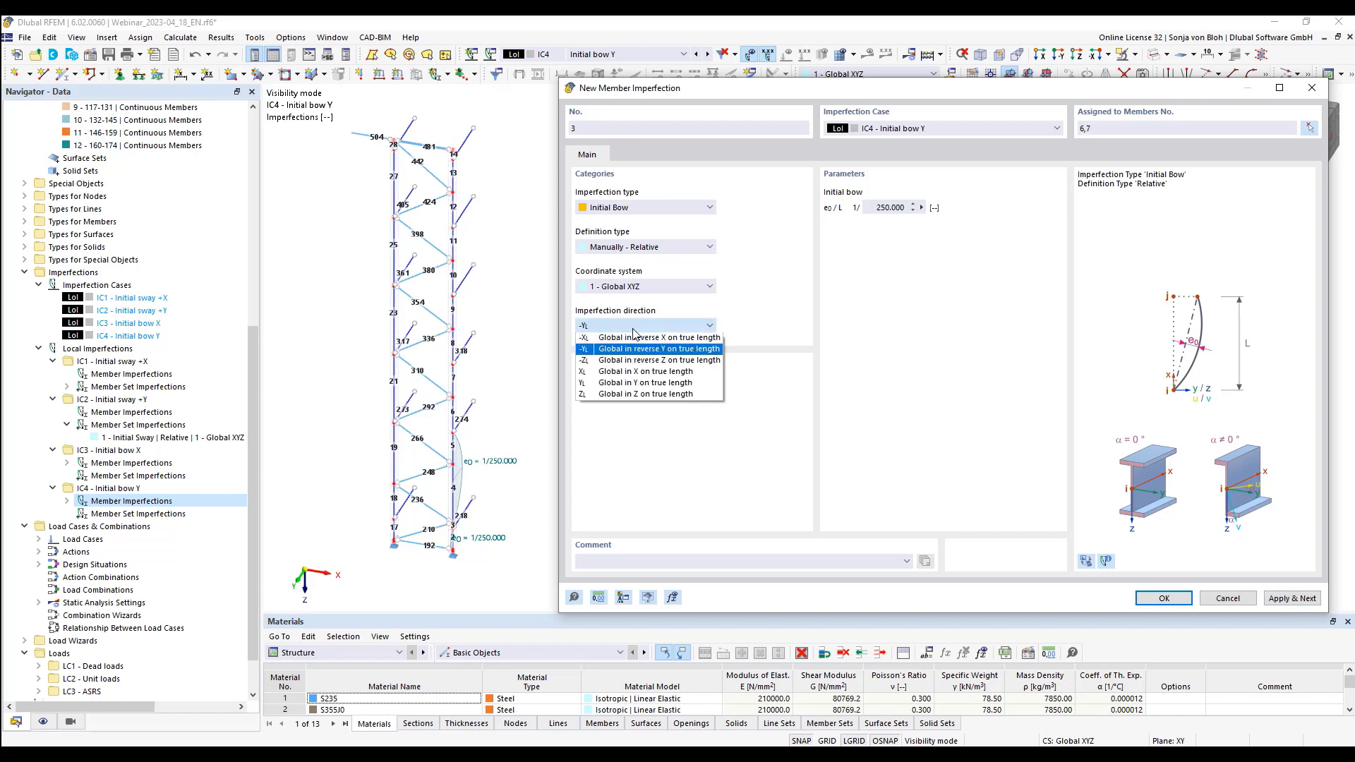
{"action": "left_click", "coordinate": [619, 383]}
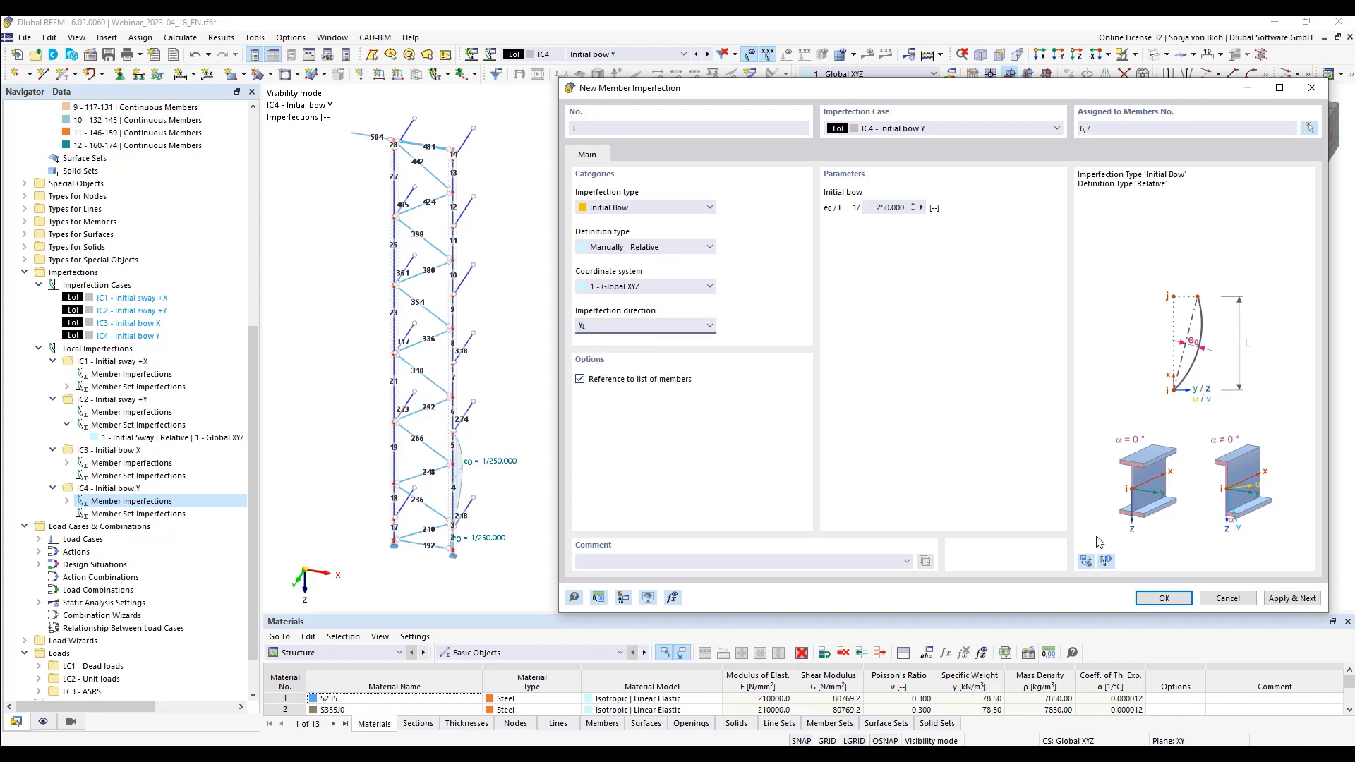
{"action": "left_click", "coordinate": [1292, 597]}
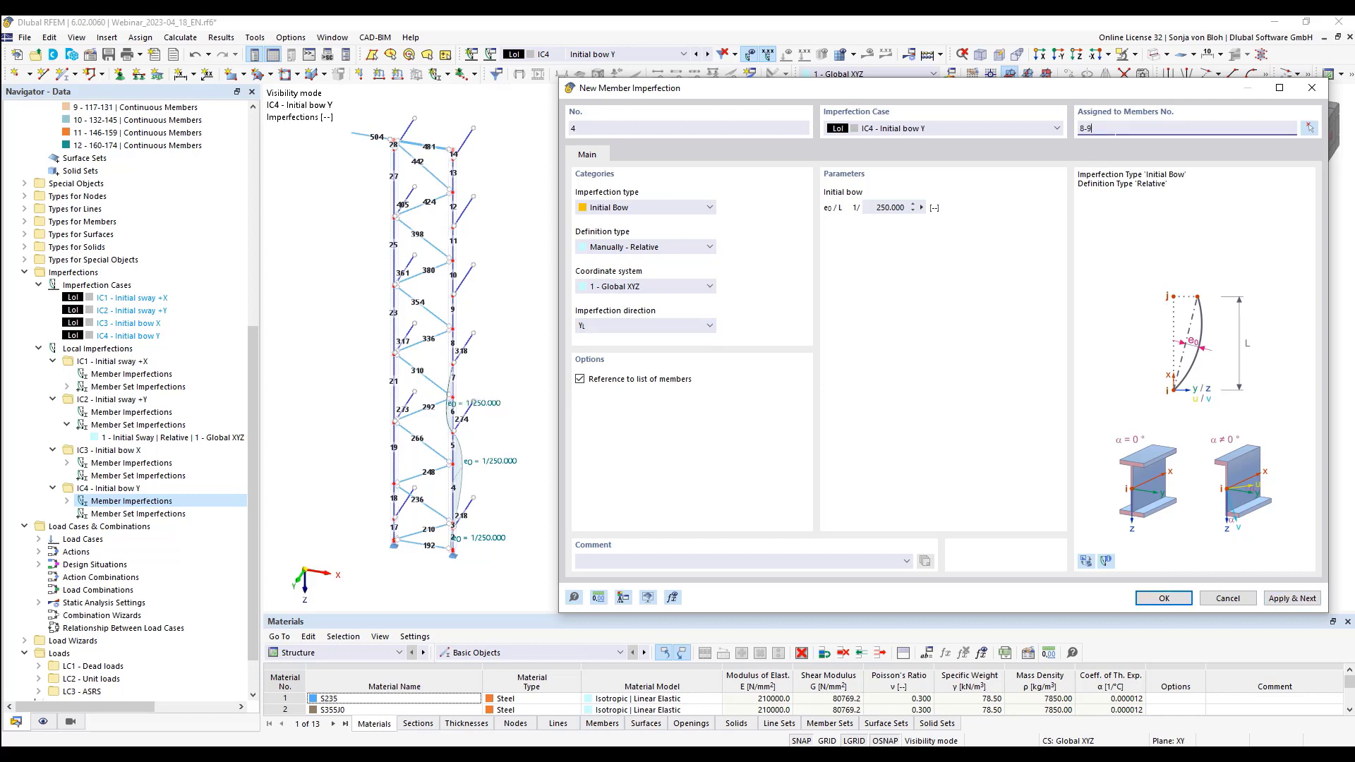
{"action": "type", "text": "8-9"}
{"action": "left_click", "coordinate": [688, 326]}
{"action": "left_click", "coordinate": [671, 348]}
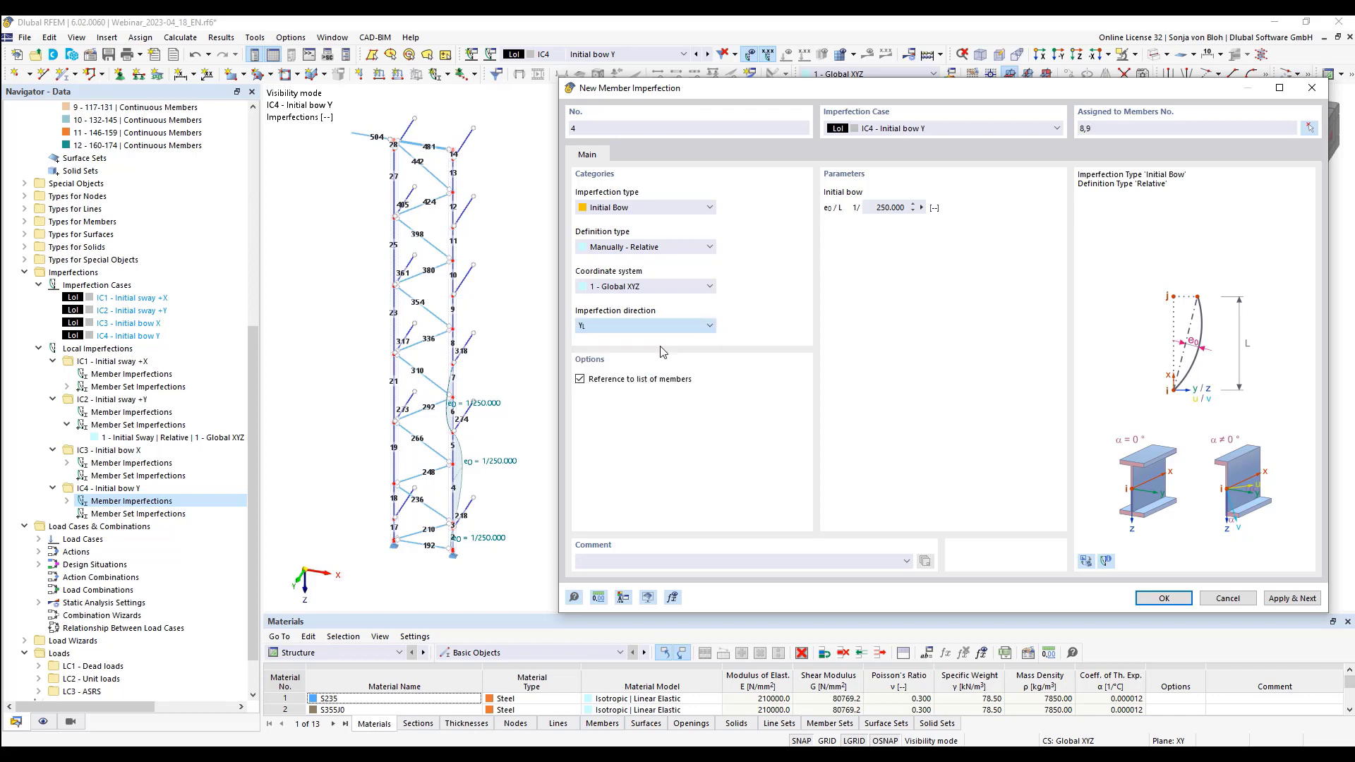
{"action": "left_click", "coordinate": [1292, 598]}
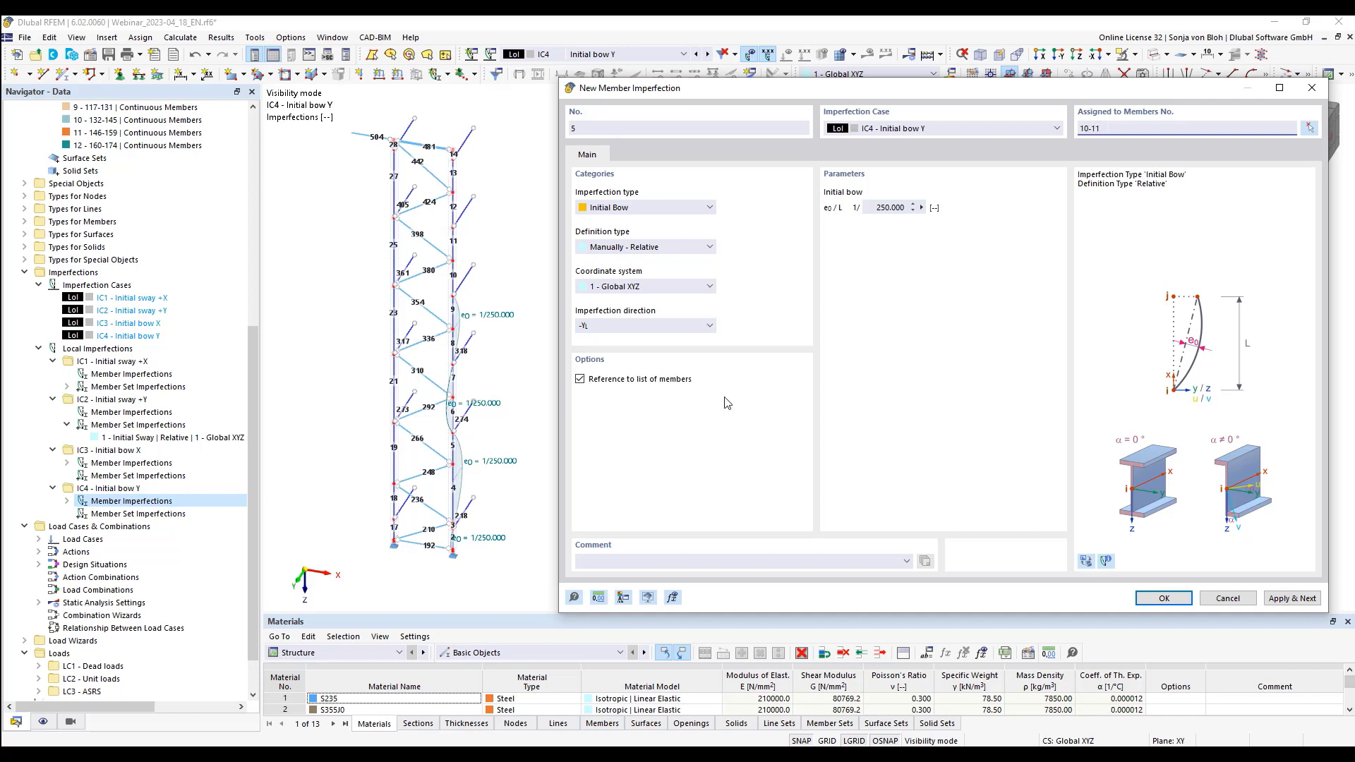
Add 1/250 initial bows in direction YL on members 10-11 and in direction -YL on members 12-15
{"action": "left_click", "coordinate": [688, 326]}
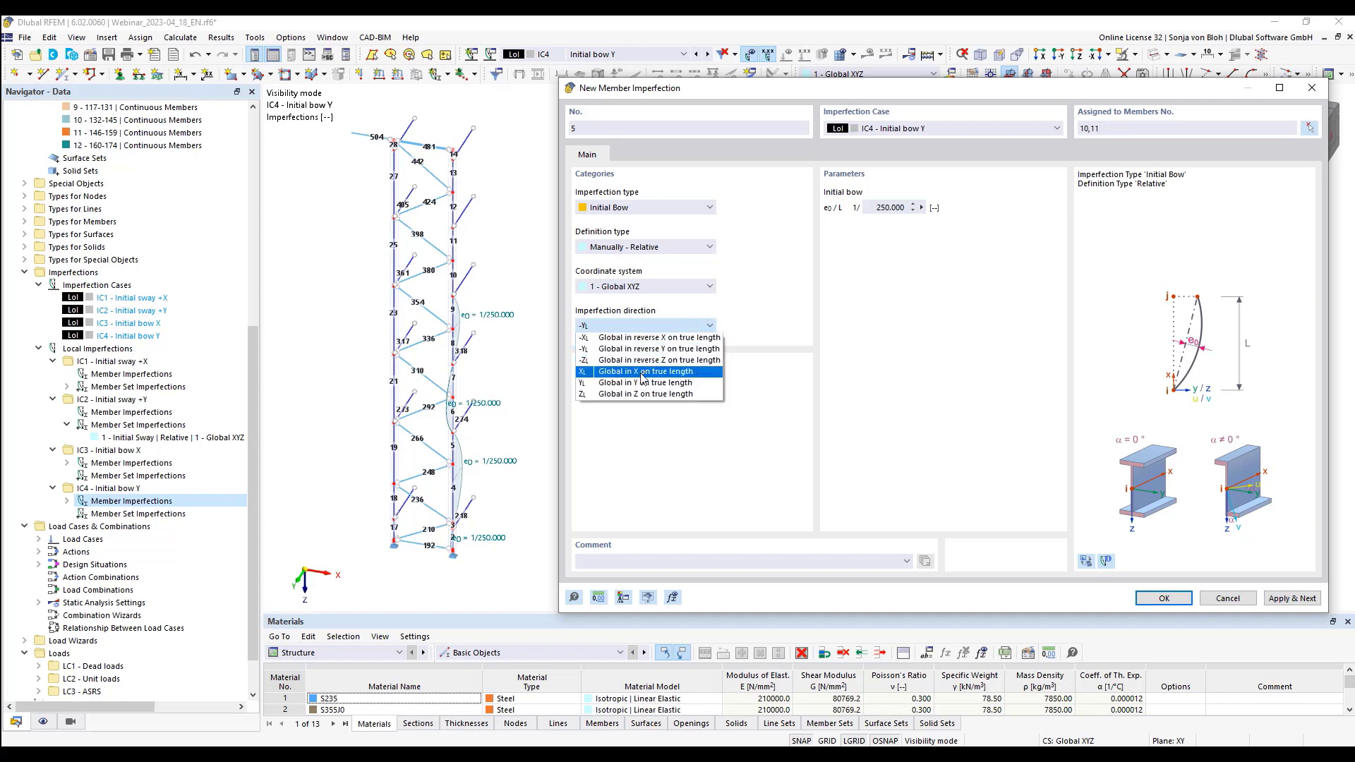
{"action": "left_click", "coordinate": [638, 382]}
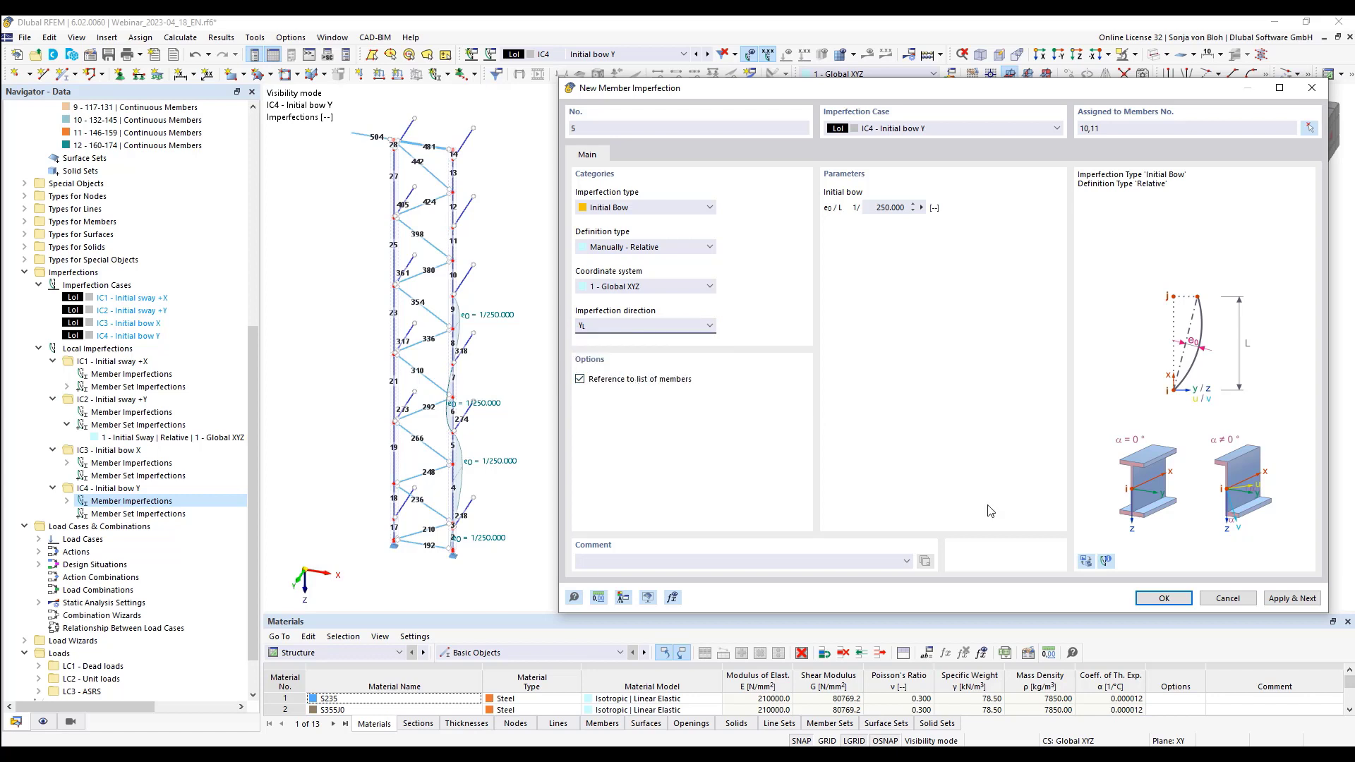
{"action": "left_click", "coordinate": [1292, 597]}
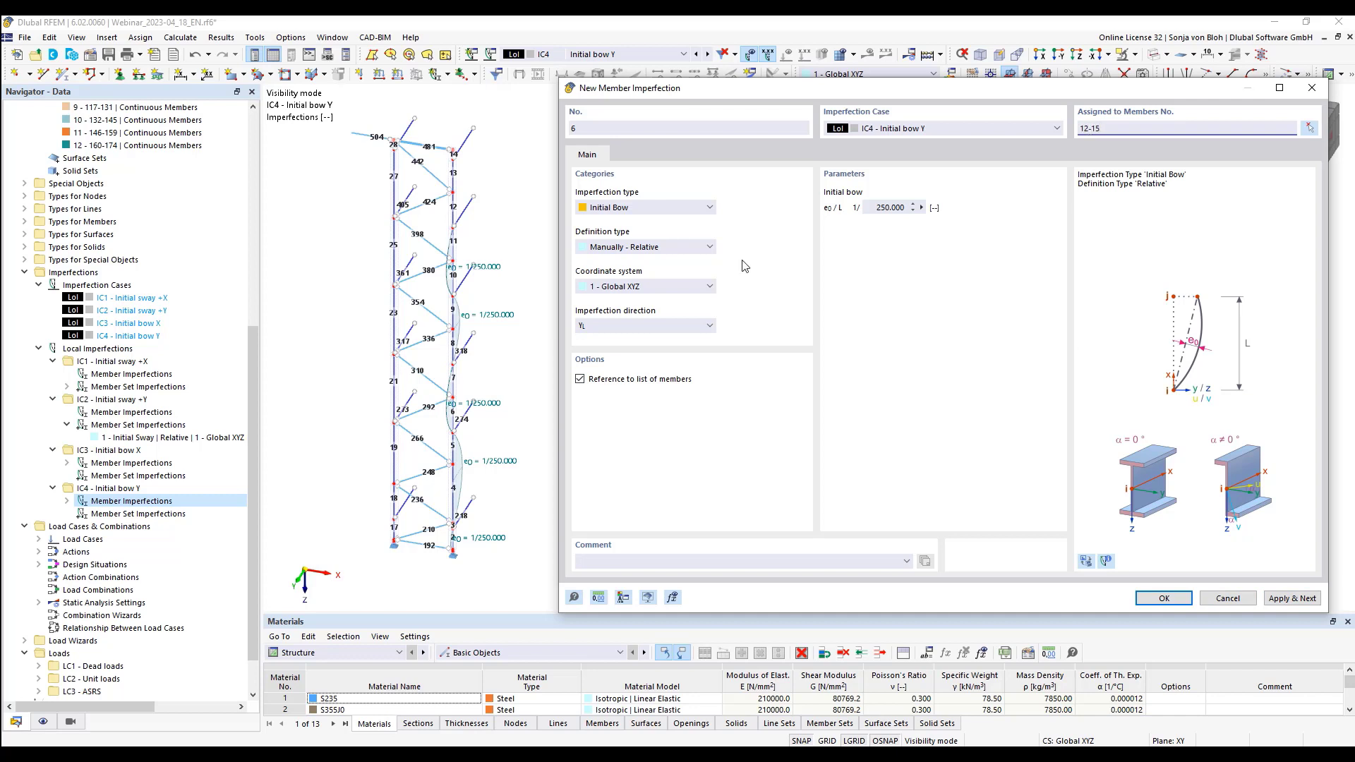
{"action": "left_click", "coordinate": [636, 326]}
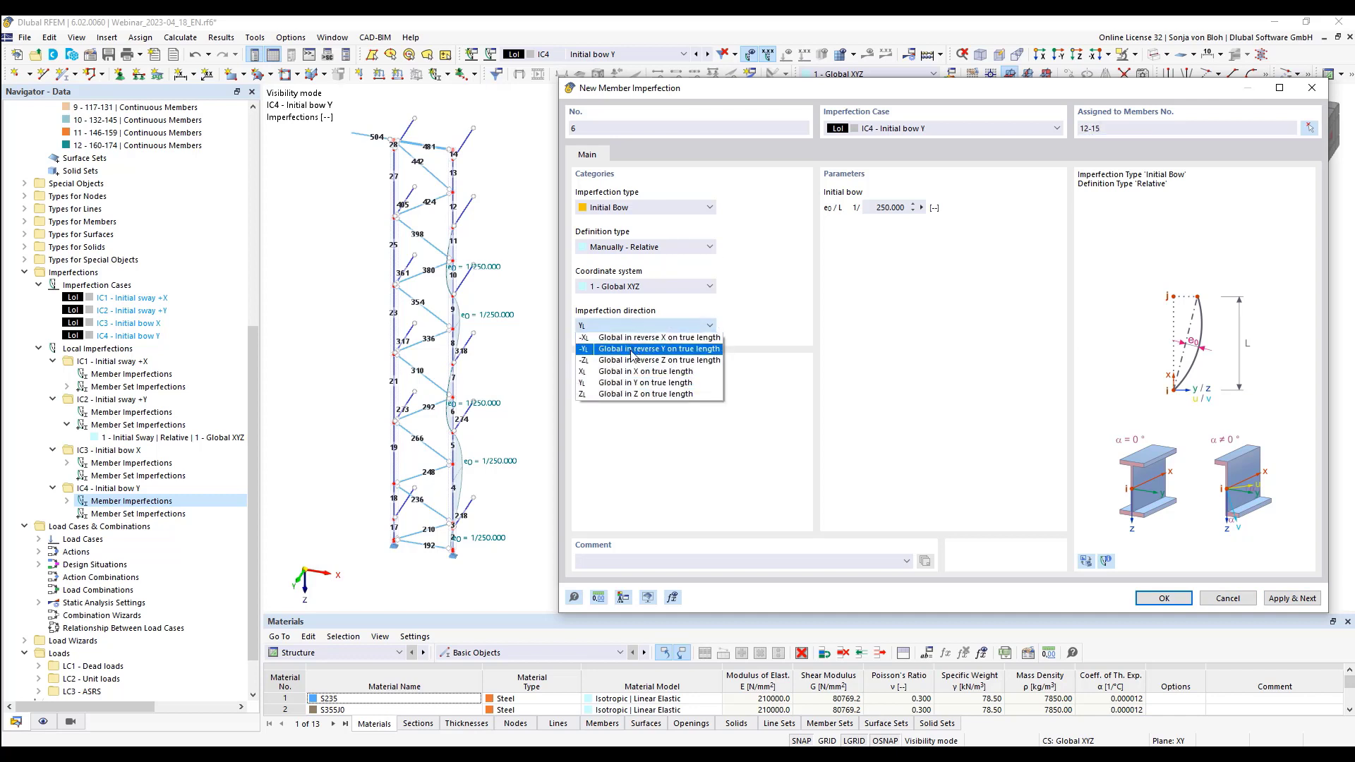
{"action": "left_click", "coordinate": [635, 348]}
{"action": "left_click", "coordinate": [1292, 598]}
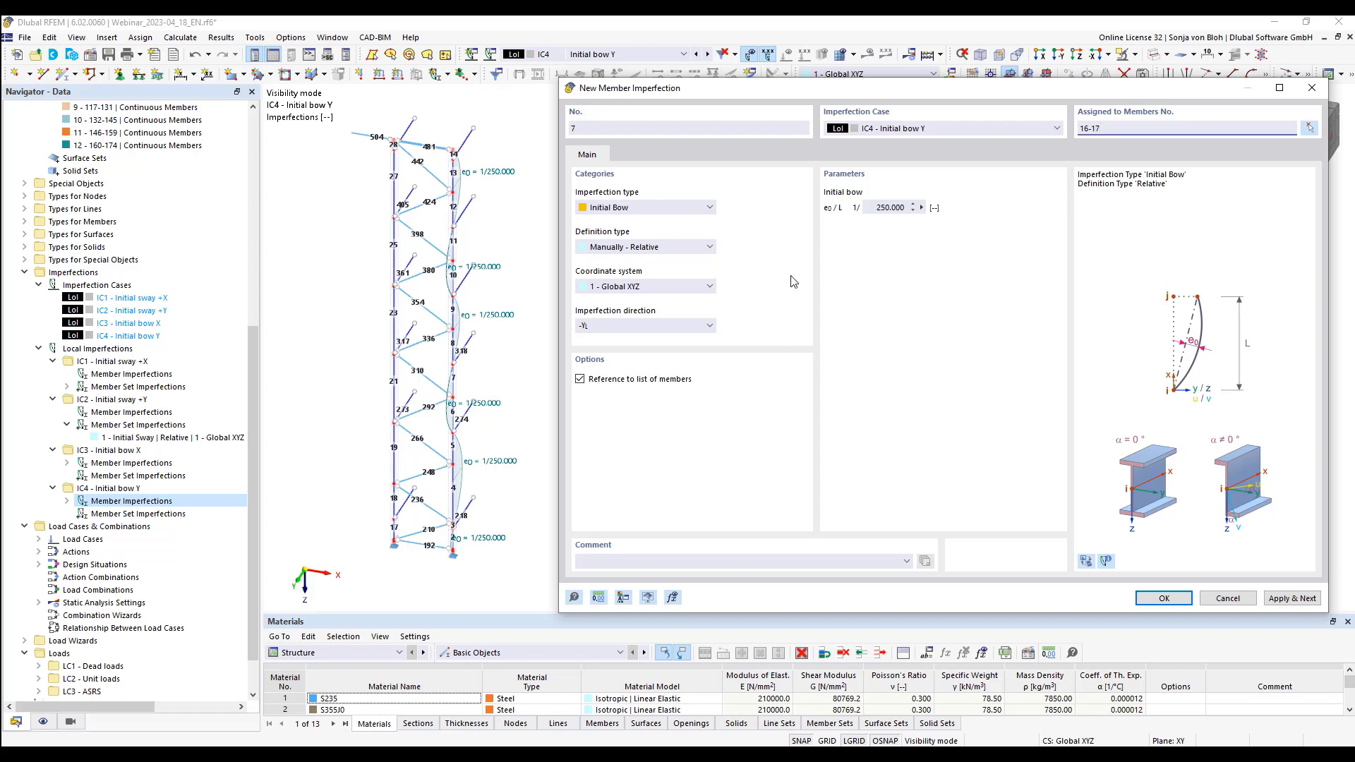
Begin the second upright with 1/250 initial bows in direction YL on members 16-17 and -YL on members 18-19
{"action": "left_click", "coordinate": [671, 326]}
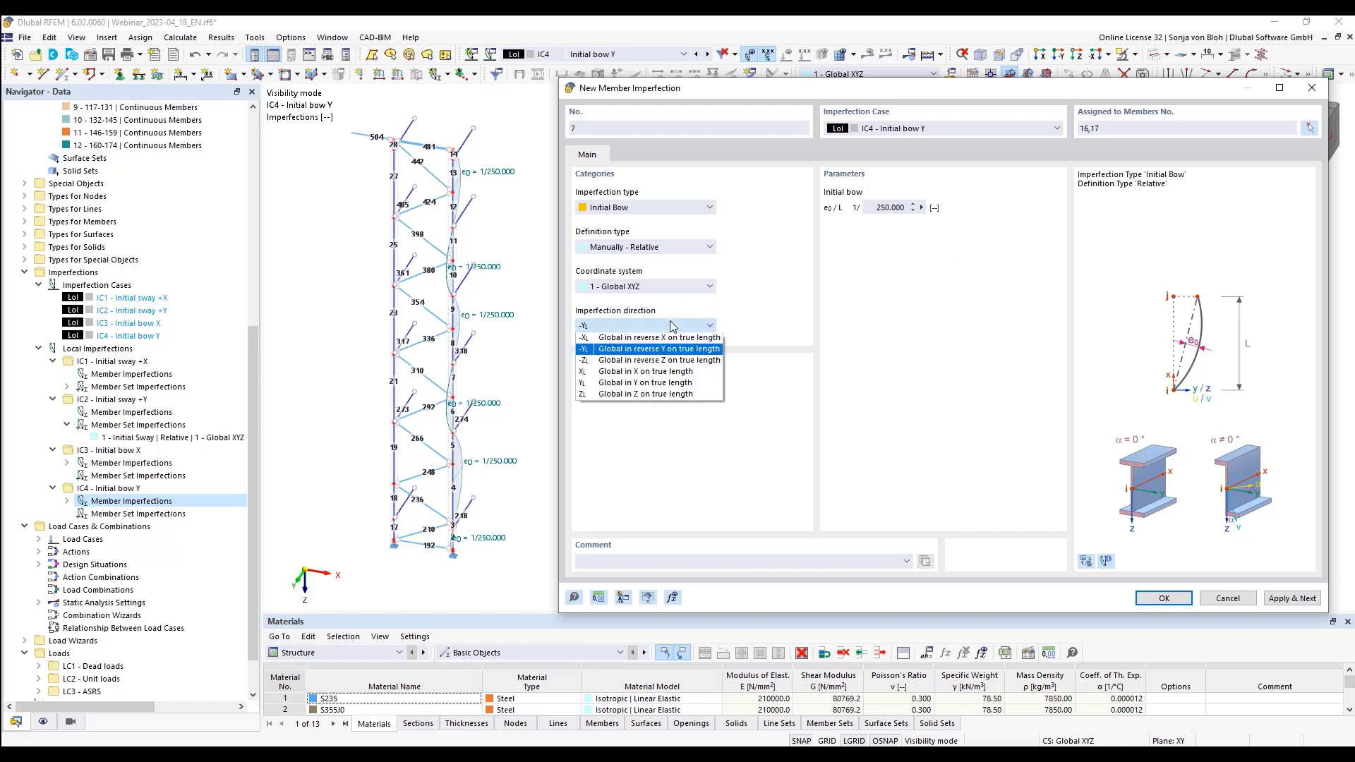
{"action": "left_click", "coordinate": [638, 384]}
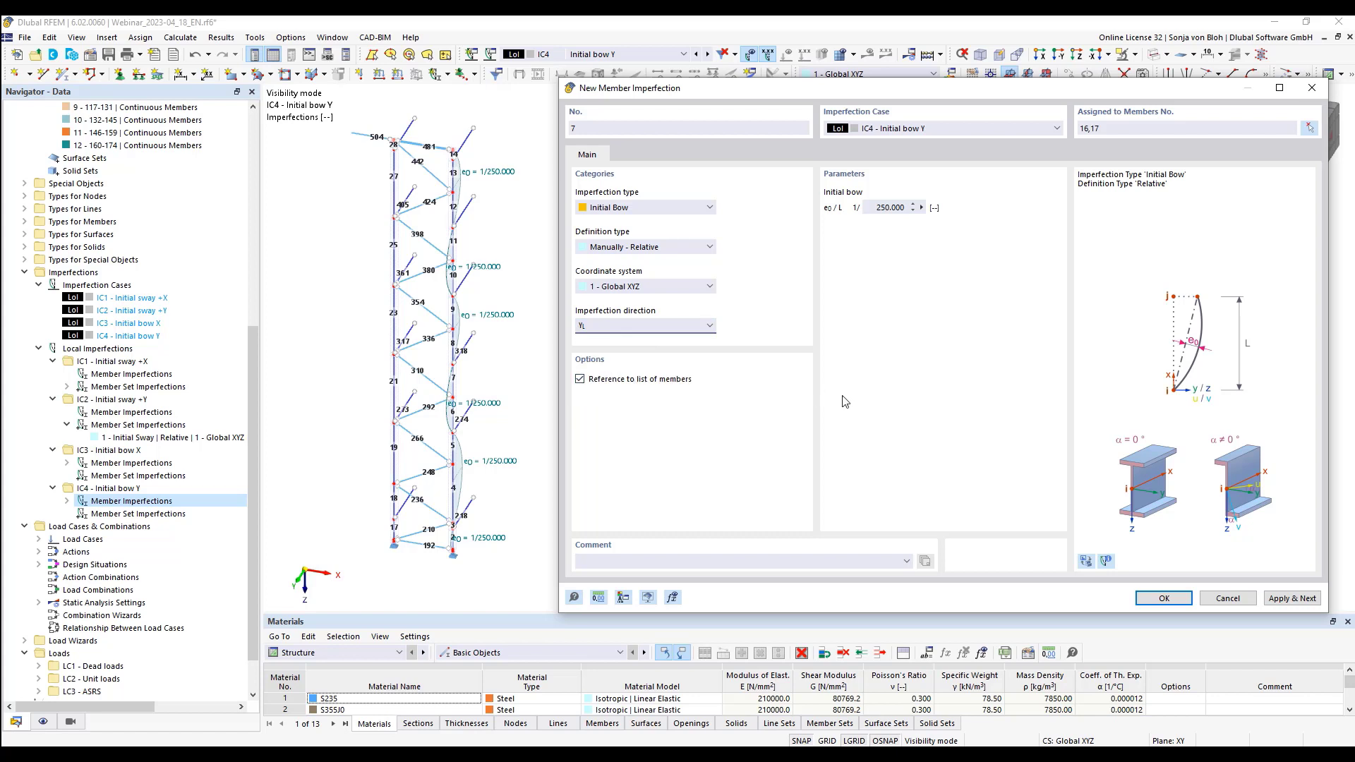
{"action": "left_click", "coordinate": [1309, 598]}
{"action": "left_click", "coordinate": [1111, 128]}
{"action": "left_click", "coordinate": [621, 325]}
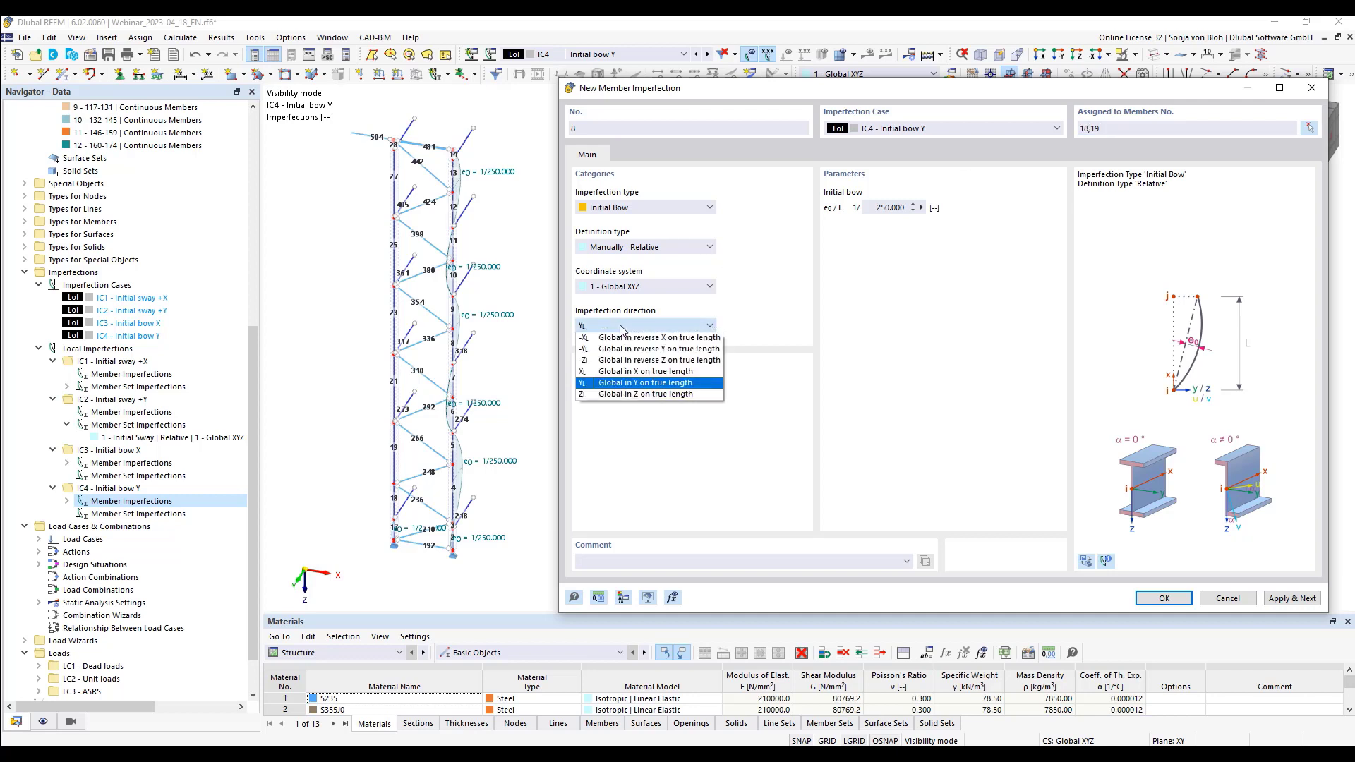
{"action": "left_click", "coordinate": [621, 348]}
{"action": "left_click", "coordinate": [1286, 598]}
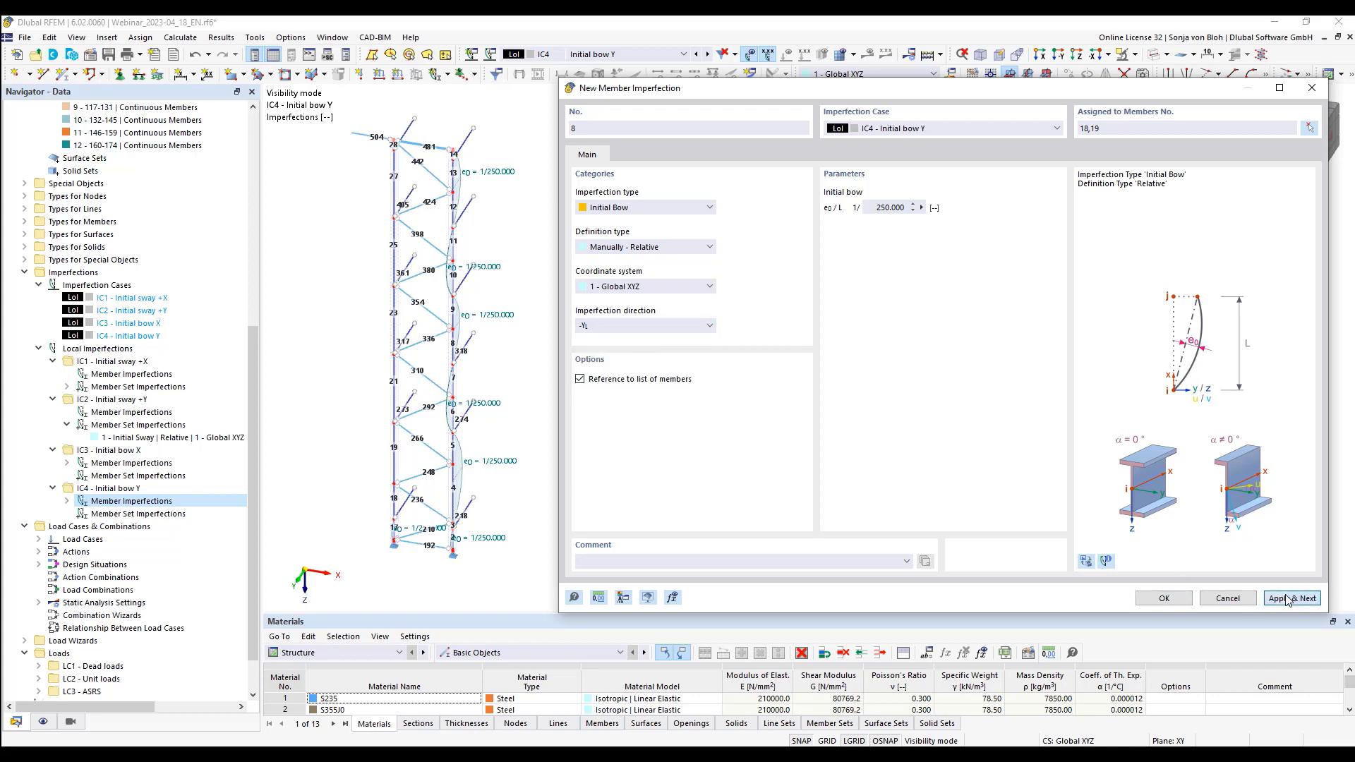
Add 1/250 initial bows in direction YL on members 20-21 and in direction -YL on members 22-23
{"action": "left_click", "coordinate": [1123, 129]}
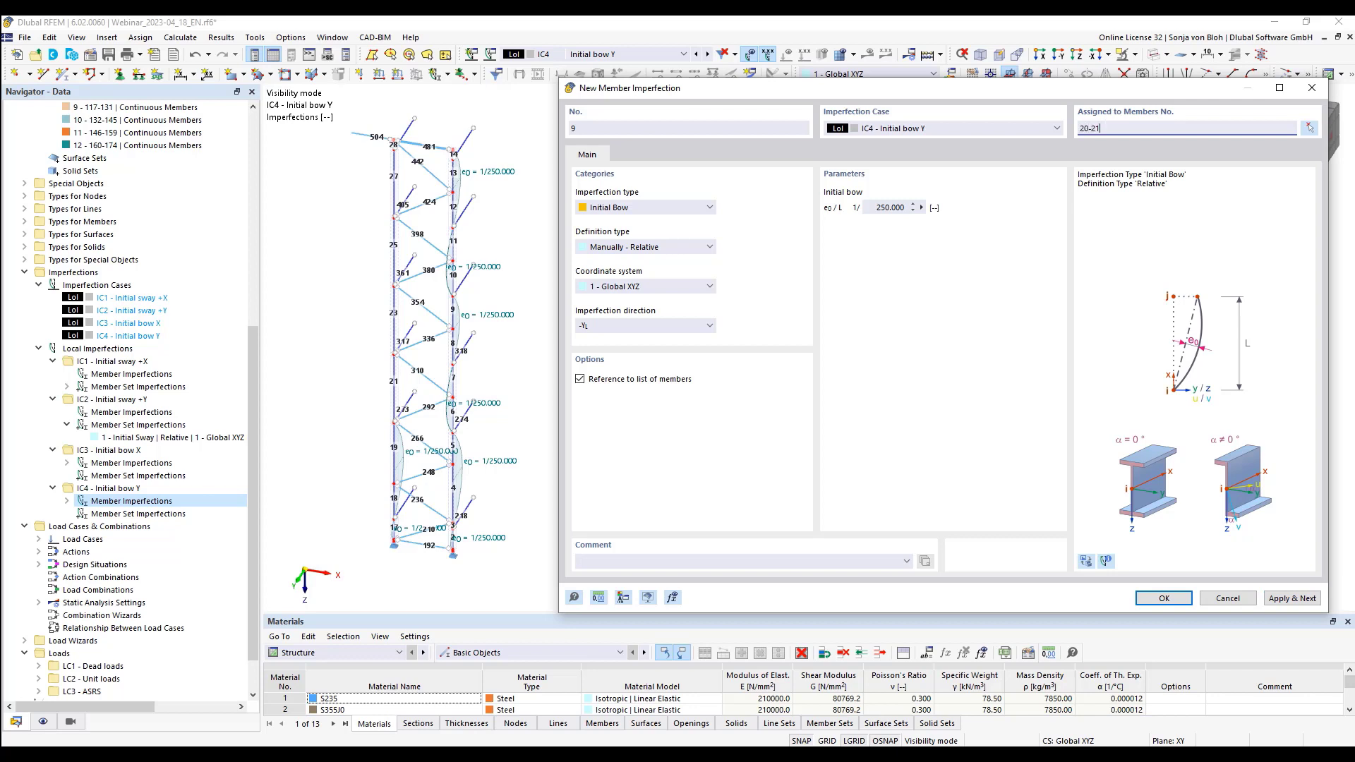
{"action": "left_click", "coordinate": [638, 325]}
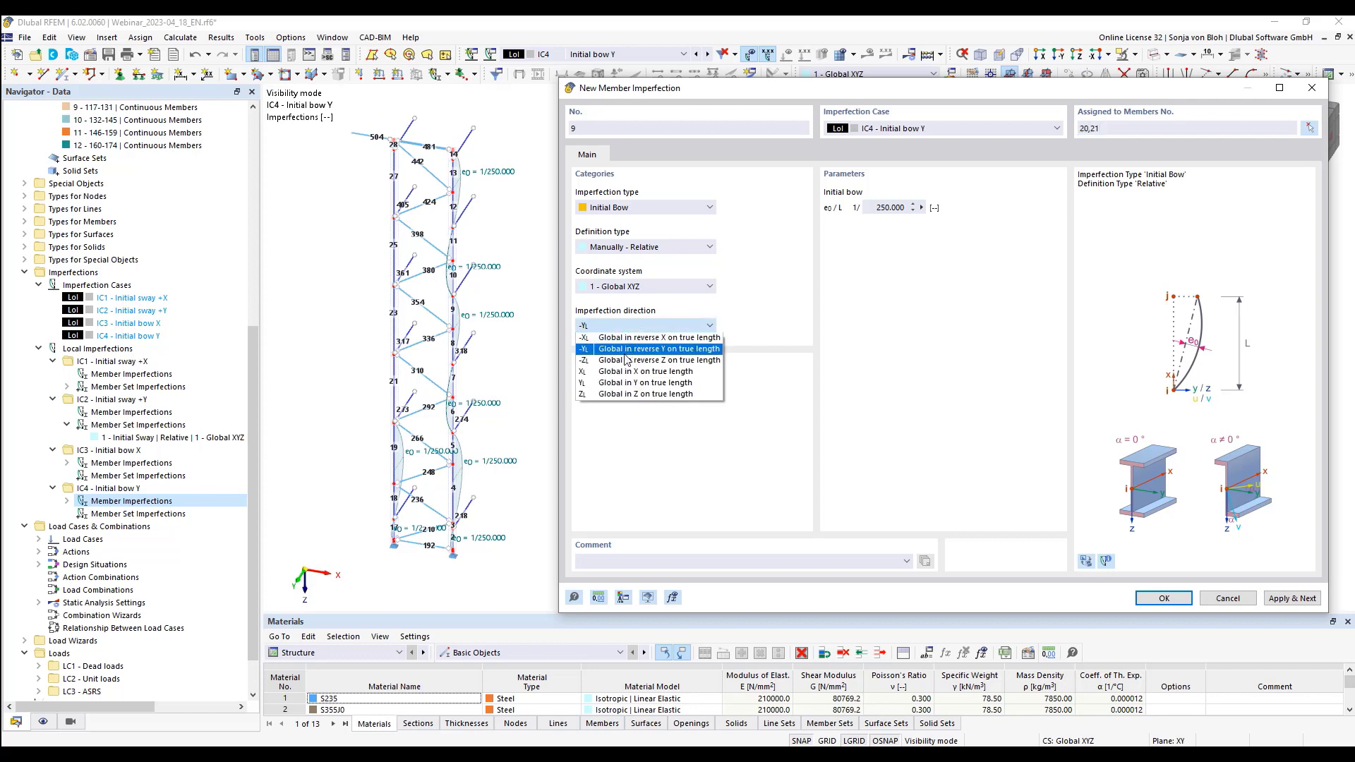
{"action": "left_click", "coordinate": [621, 383]}
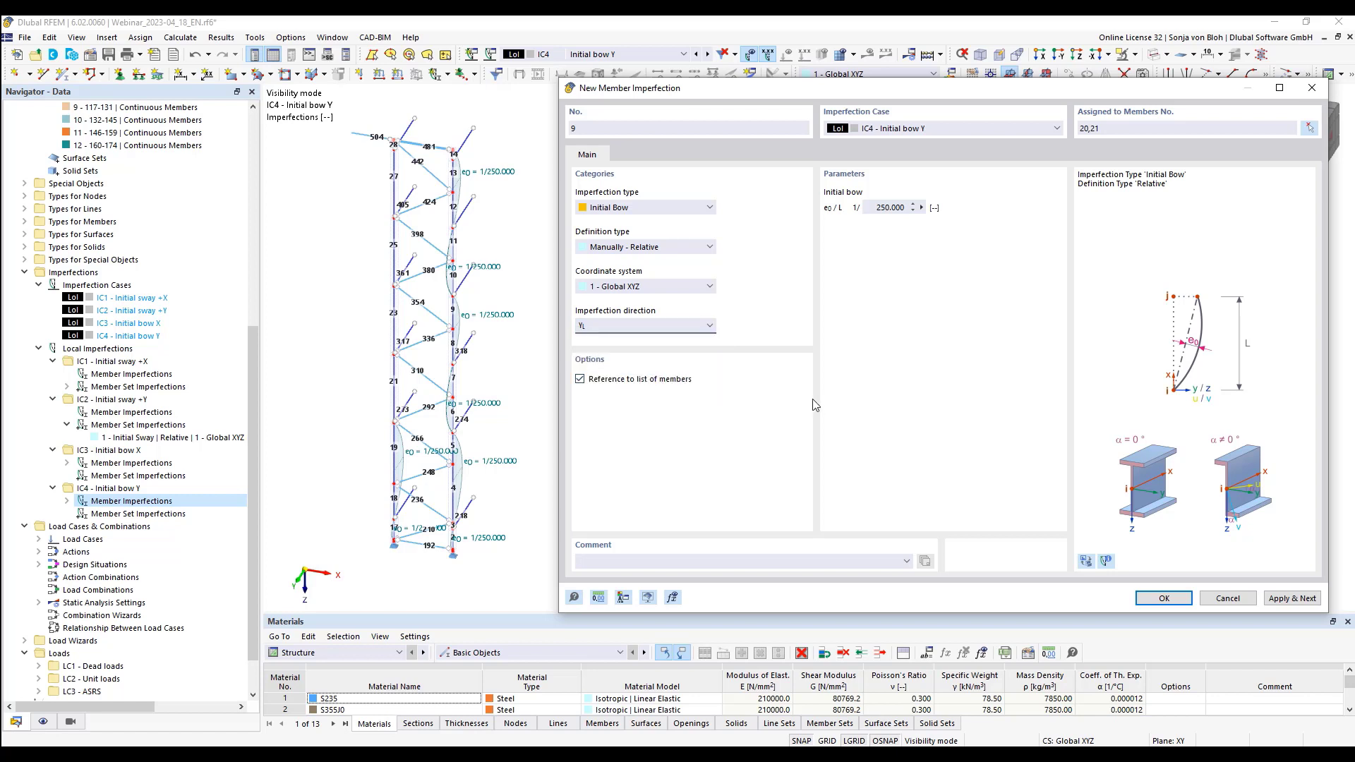
{"action": "left_click", "coordinate": [1299, 599]}
{"action": "left_click", "coordinate": [1110, 131]}
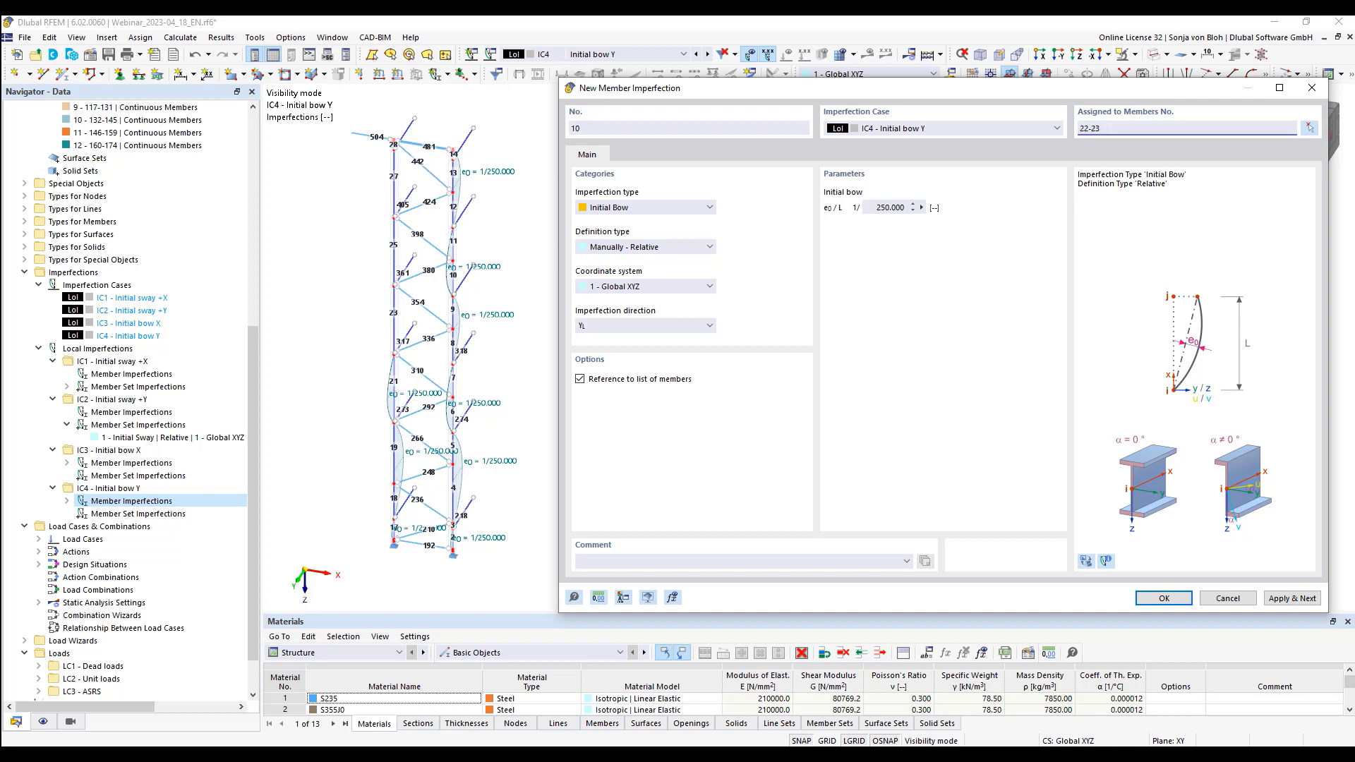
{"action": "left_click", "coordinate": [645, 327]}
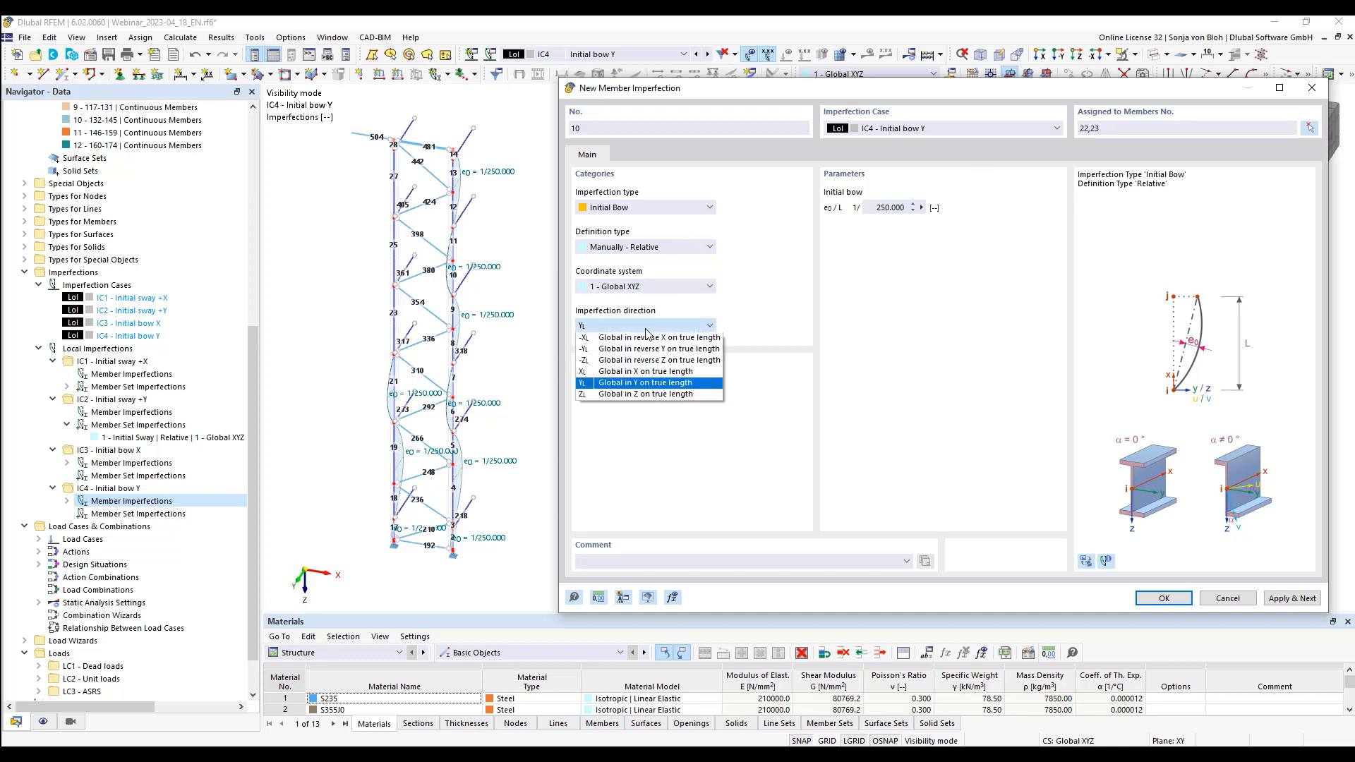
{"action": "left_click", "coordinate": [632, 348]}
{"action": "left_click", "coordinate": [1273, 599]}
Add 1/250 initial bows in direction YL on members 24-25 and in direction -YL on members 26-29
{"action": "left_click", "coordinate": [1112, 129]}
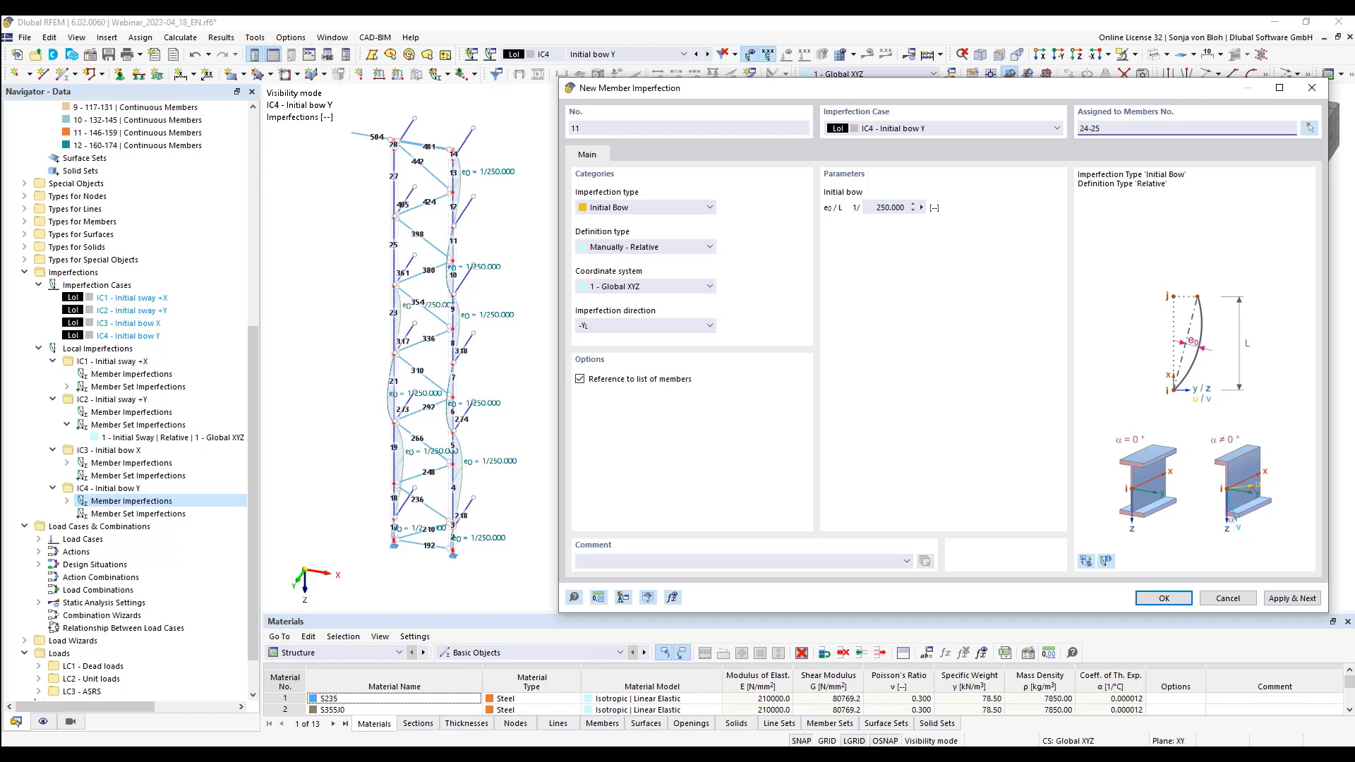
{"action": "left_click", "coordinate": [638, 323]}
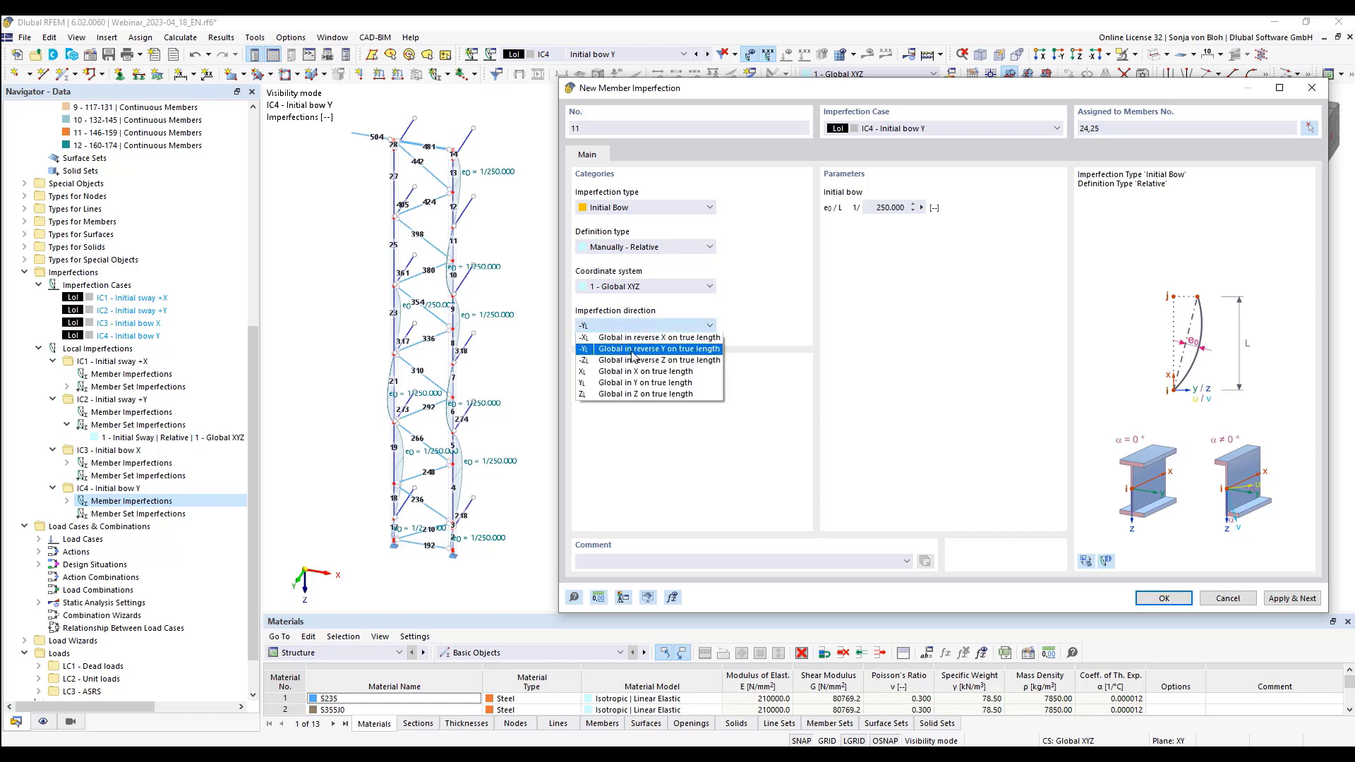
{"action": "left_click", "coordinate": [635, 383]}
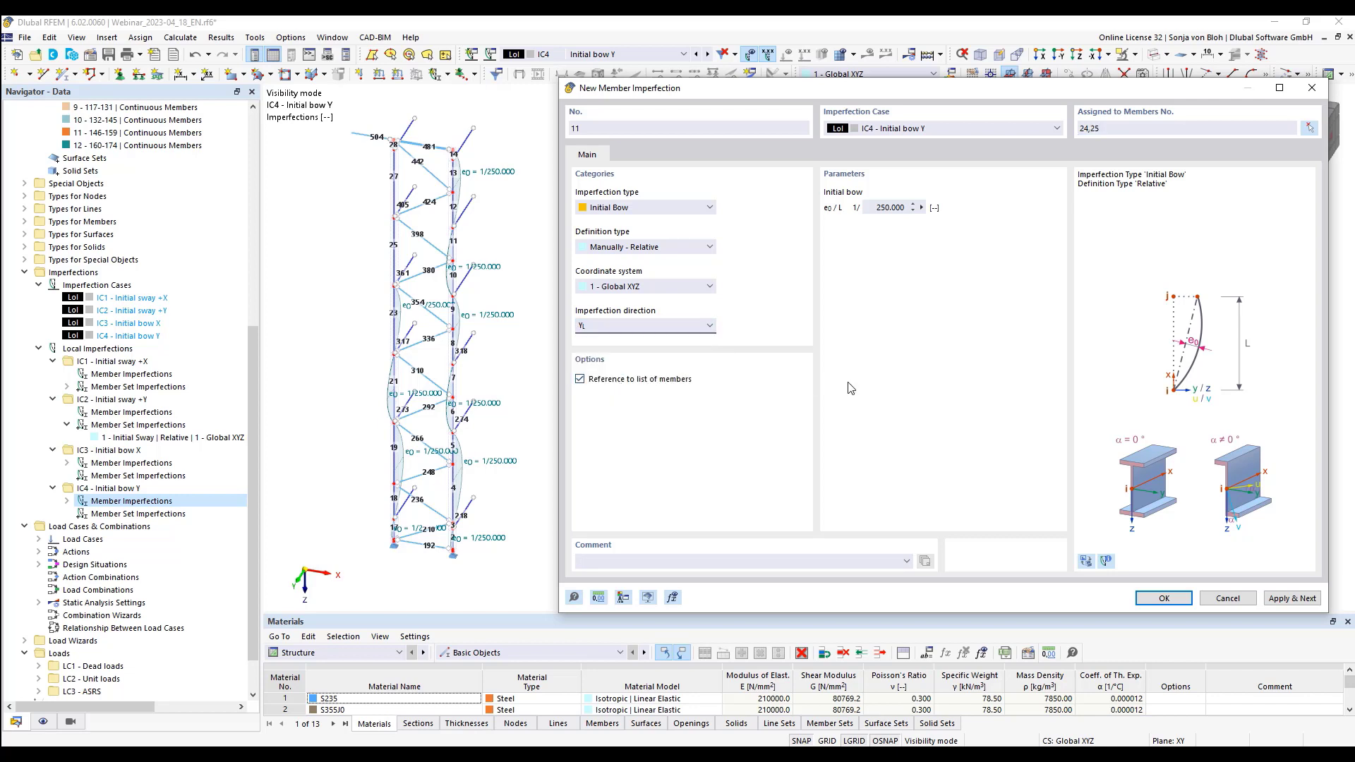
{"action": "left_click", "coordinate": [1283, 599]}
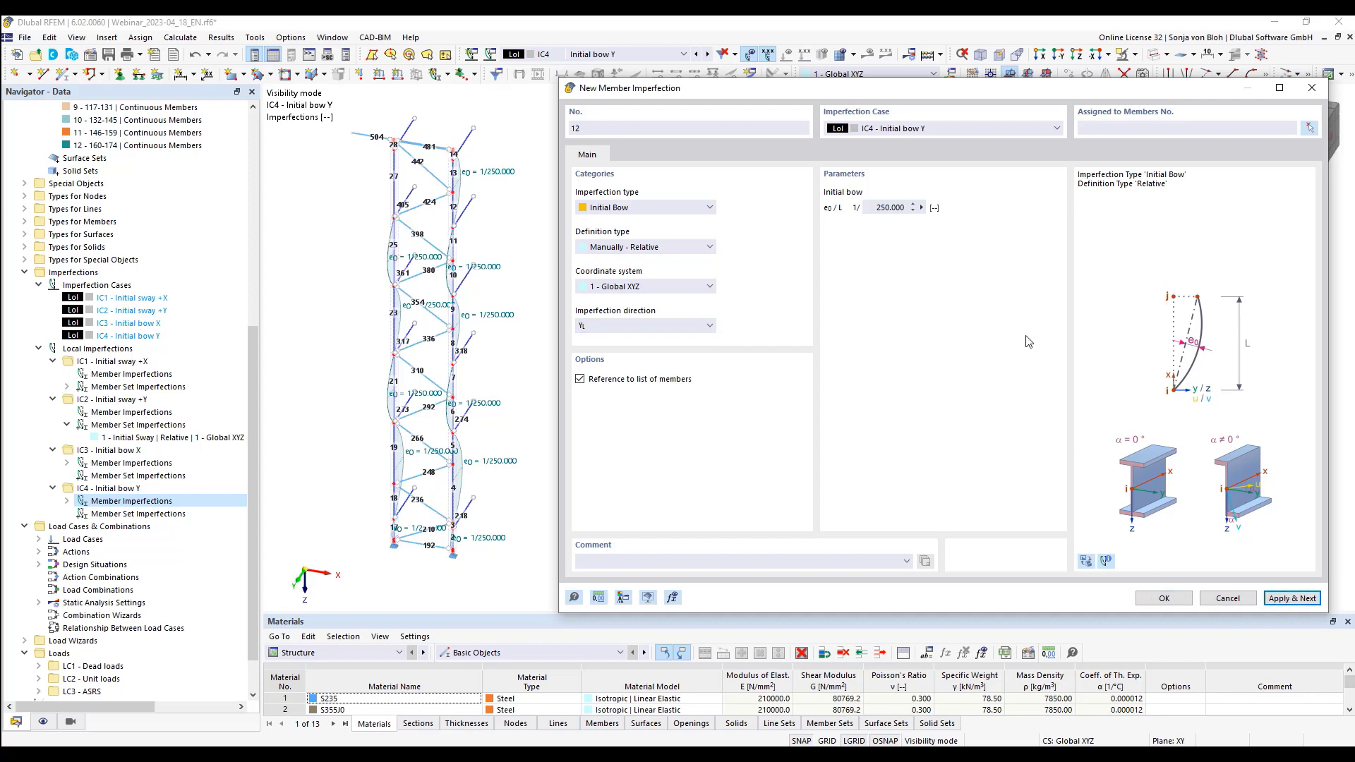
{"action": "left_click", "coordinate": [1090, 128]}
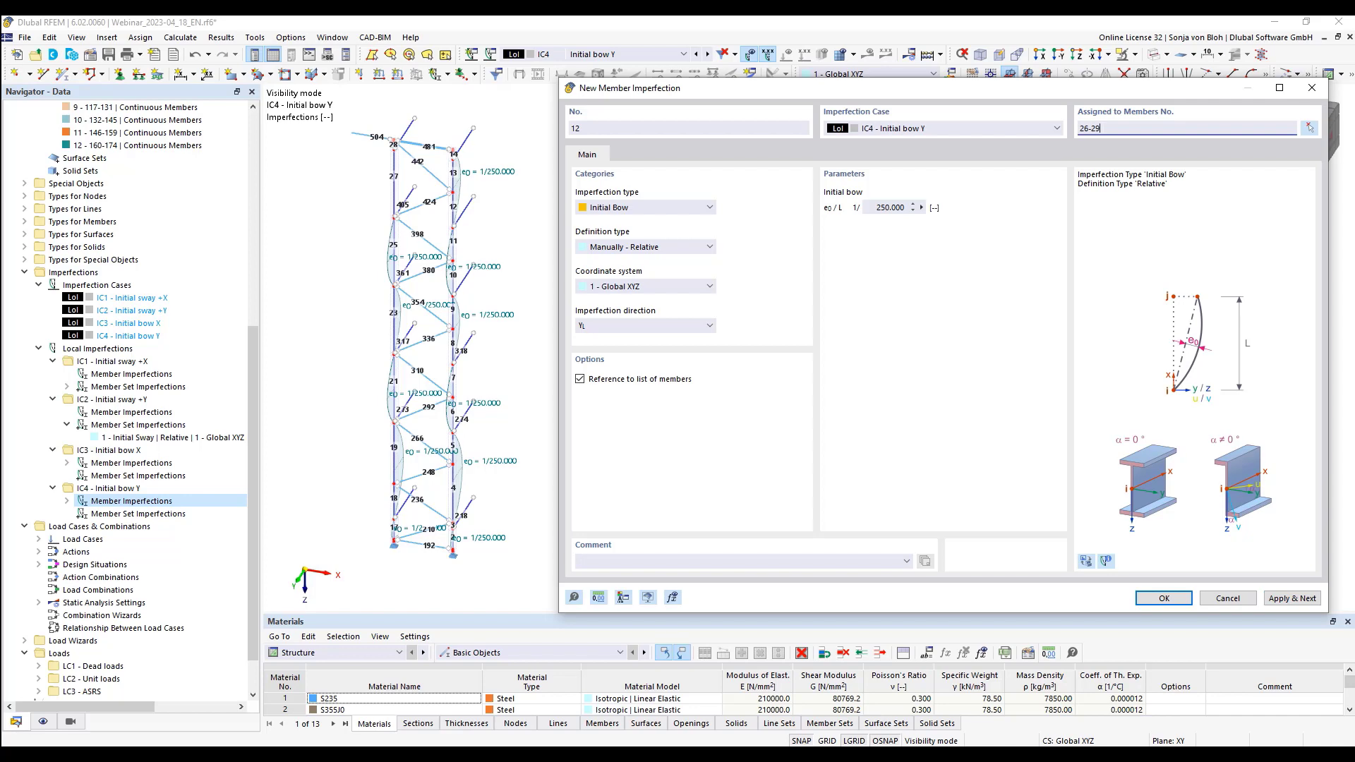
{"action": "left_click", "coordinate": [640, 325]}
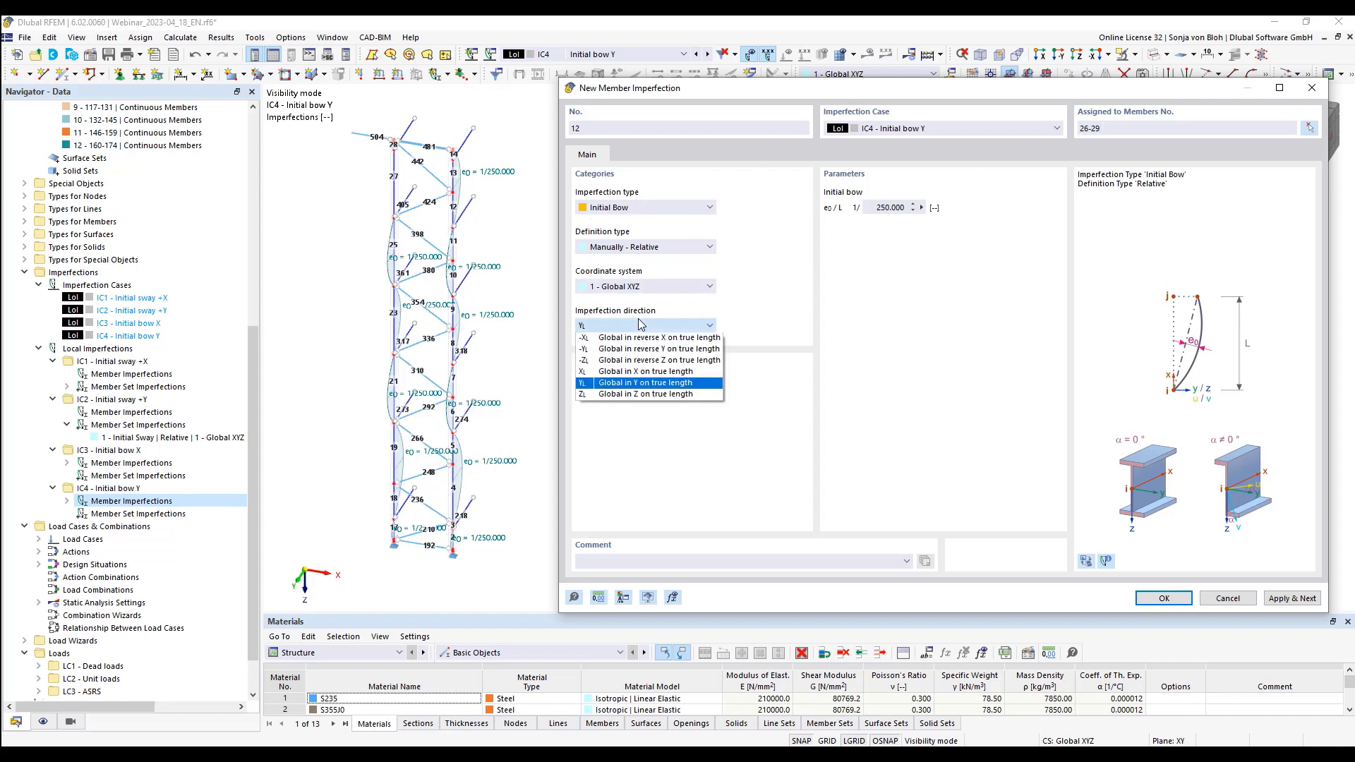
{"action": "left_click", "coordinate": [628, 350]}
{"action": "left_click", "coordinate": [1157, 599]}
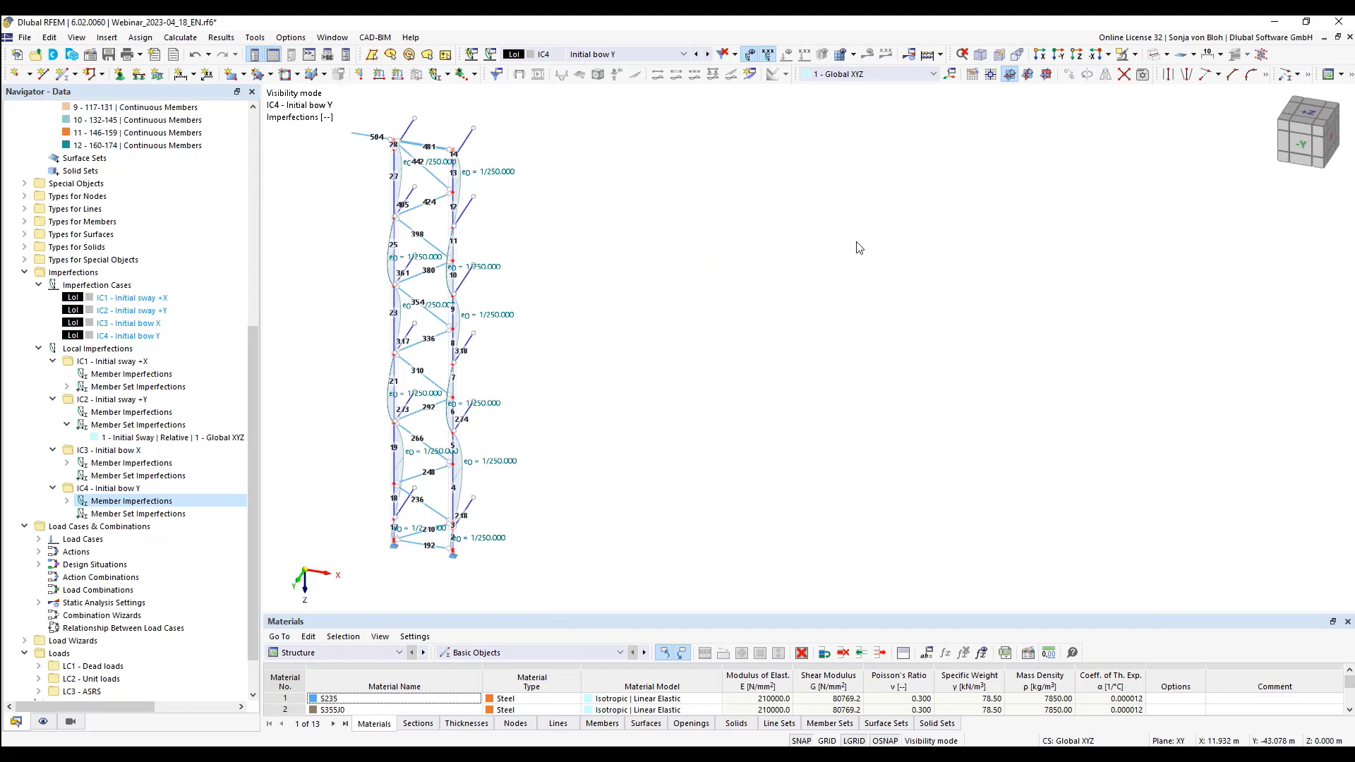
Cancel the visibility mode to display the entire rack structure
{"action": "left_click", "coordinate": [1134, 57]}
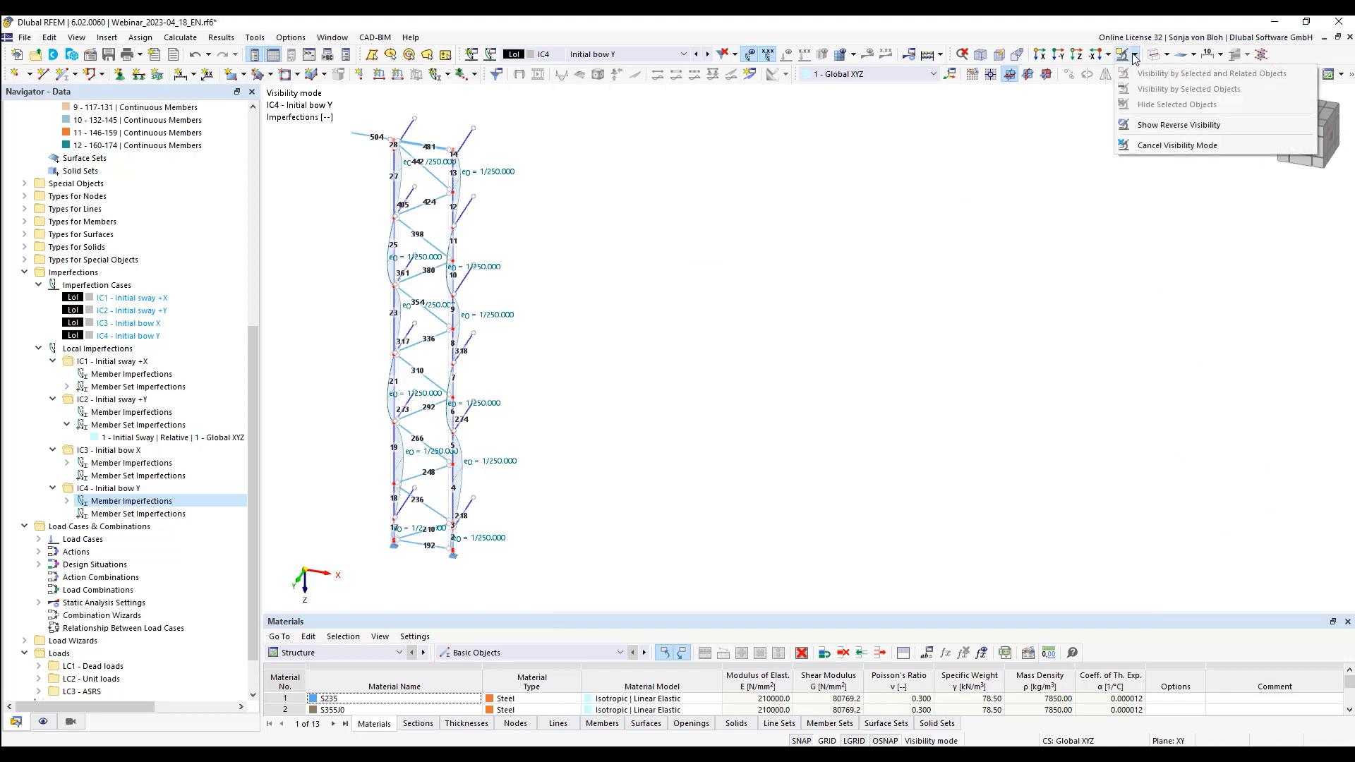
{"action": "left_click", "coordinate": [1132, 147]}
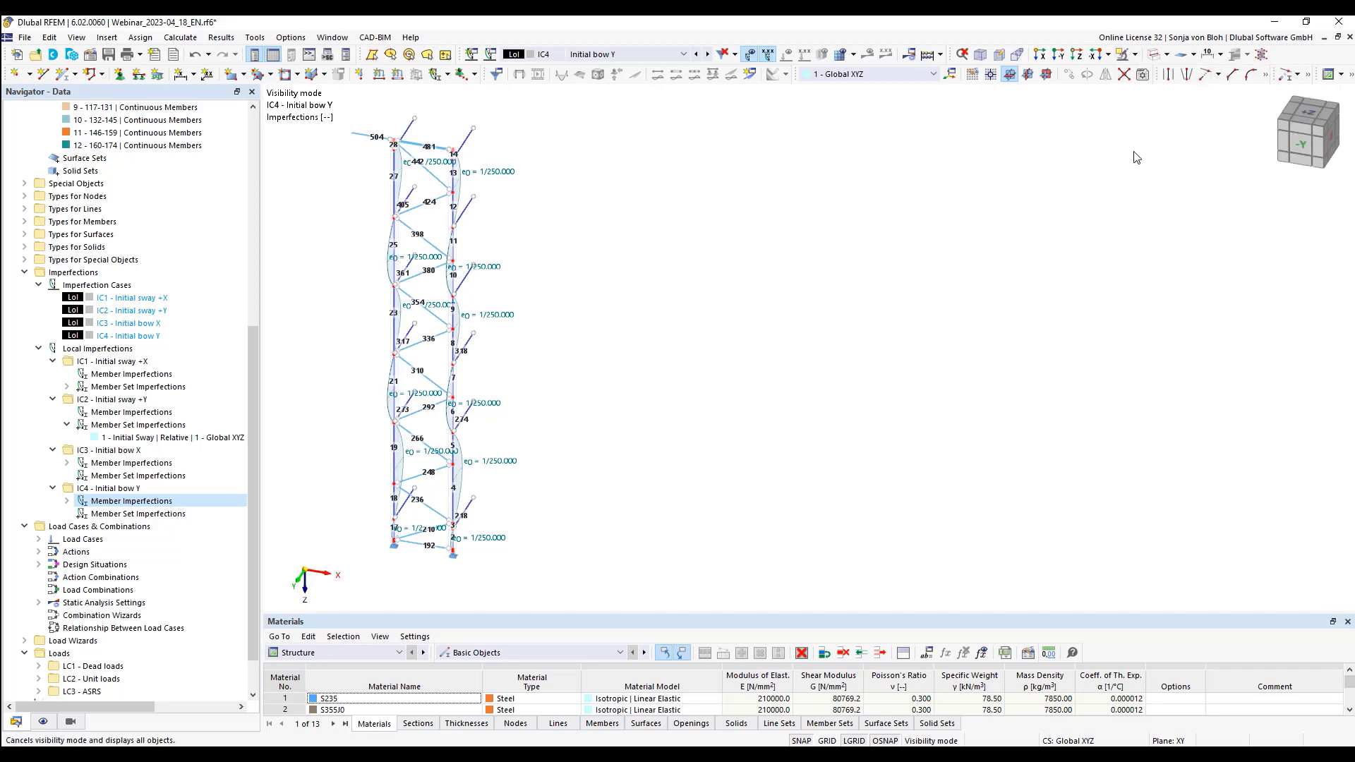
{"action": "right_click", "coordinate": [756, 342]}
{"action": "left_click", "coordinate": [801, 423]}
{"action": "middle_click_drag", "start_coordinate": [745, 256], "coordinate": [883, 290]}
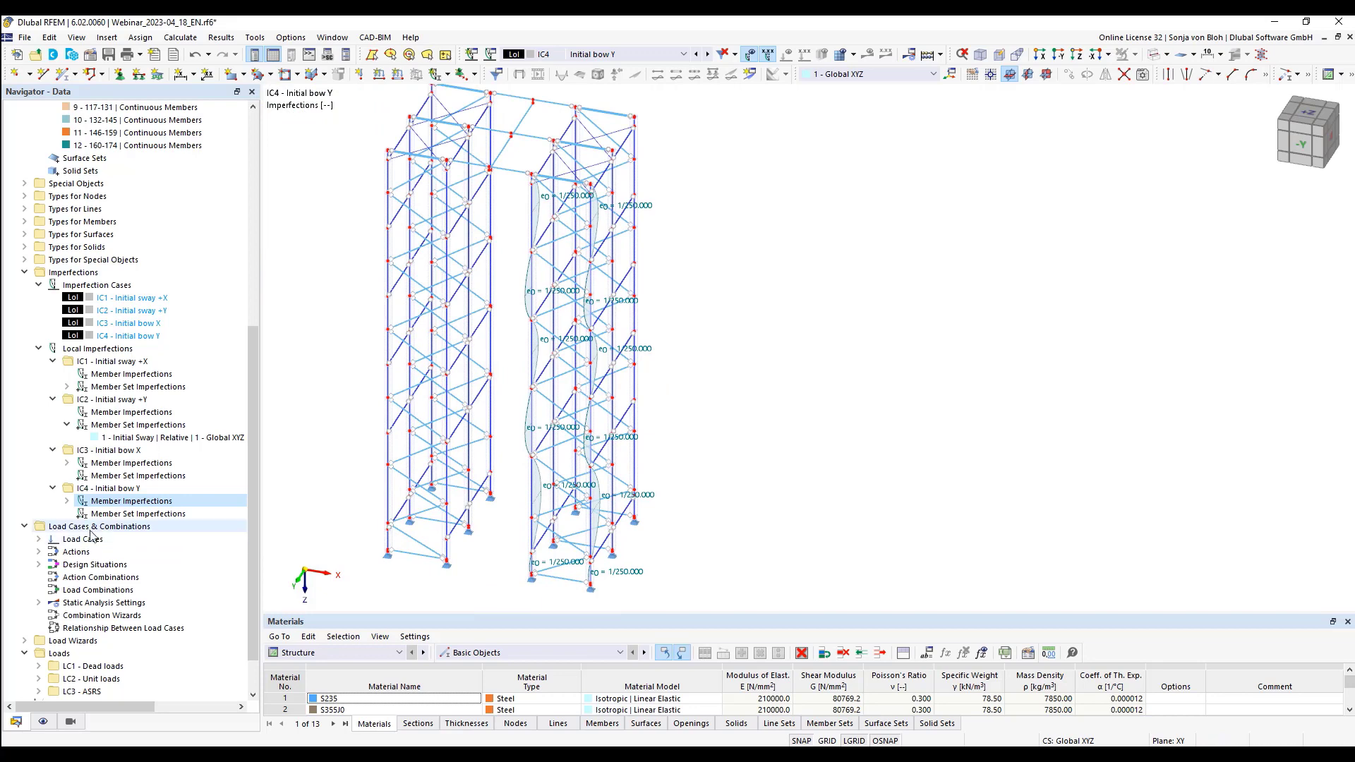
Copy the twelve IC4 initial bow imperfections in 2 steps with a displacement of -2.170 m in Y
{"action": "left_click", "coordinate": [66, 501]}
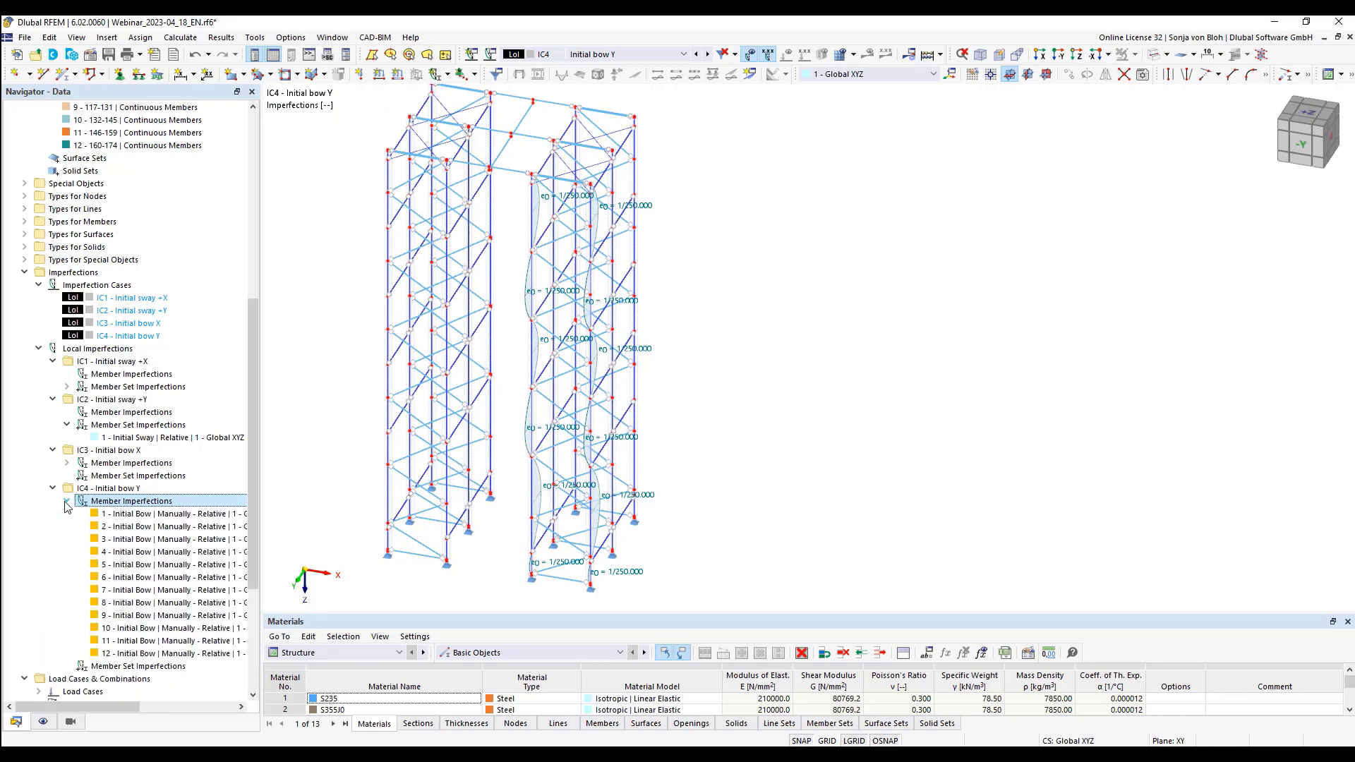
{"action": "left_click", "coordinate": [159, 516]}
{"action": "left_click", "coordinate": [174, 656], "text": "shift"}
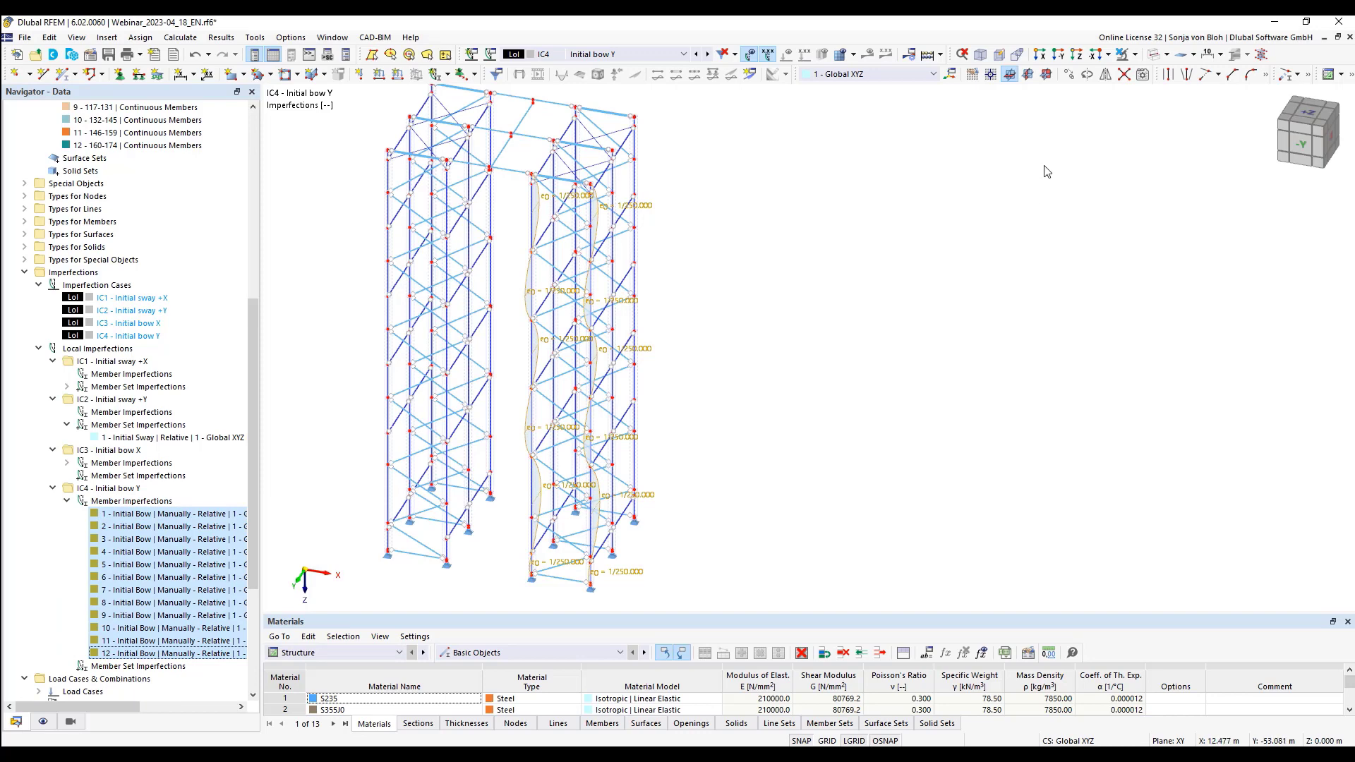
{"action": "left_click", "coordinate": [1071, 75]}
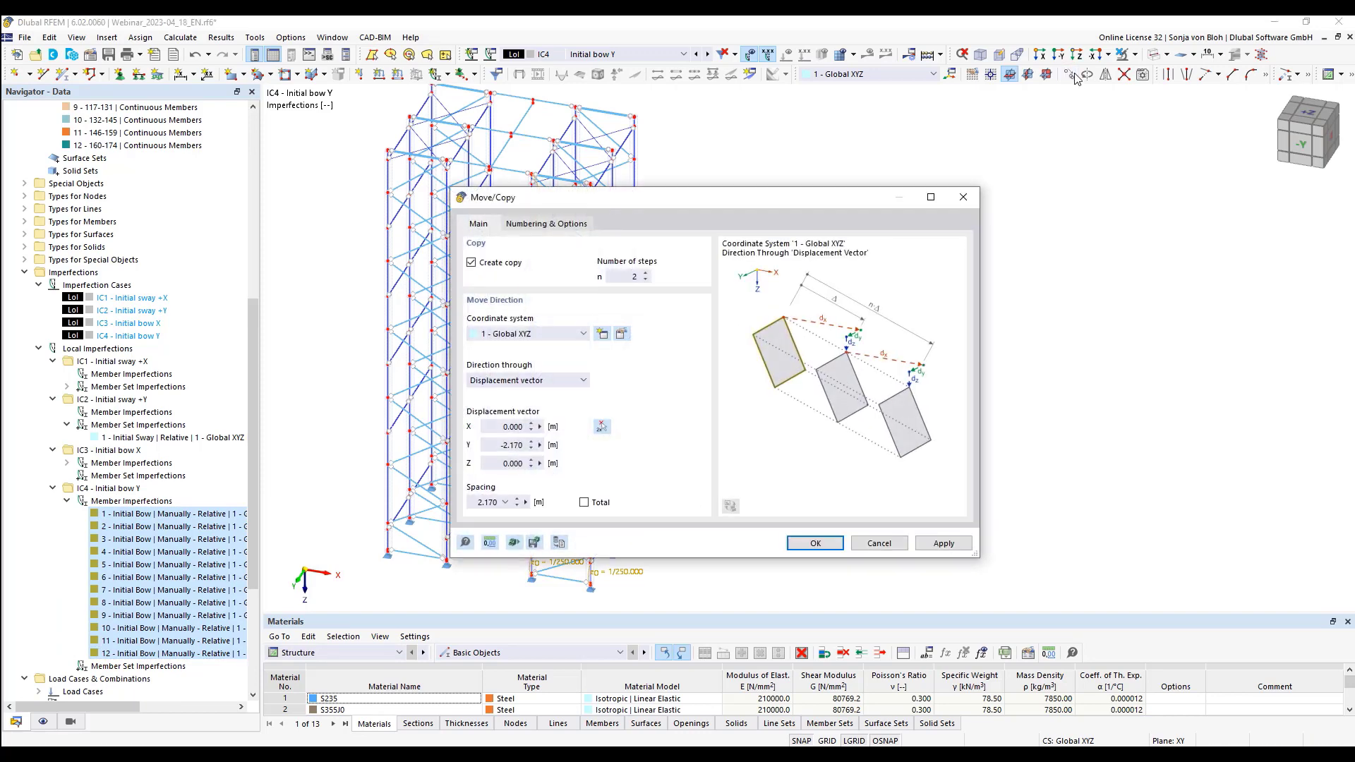
{"action": "left_click", "coordinate": [815, 544]}
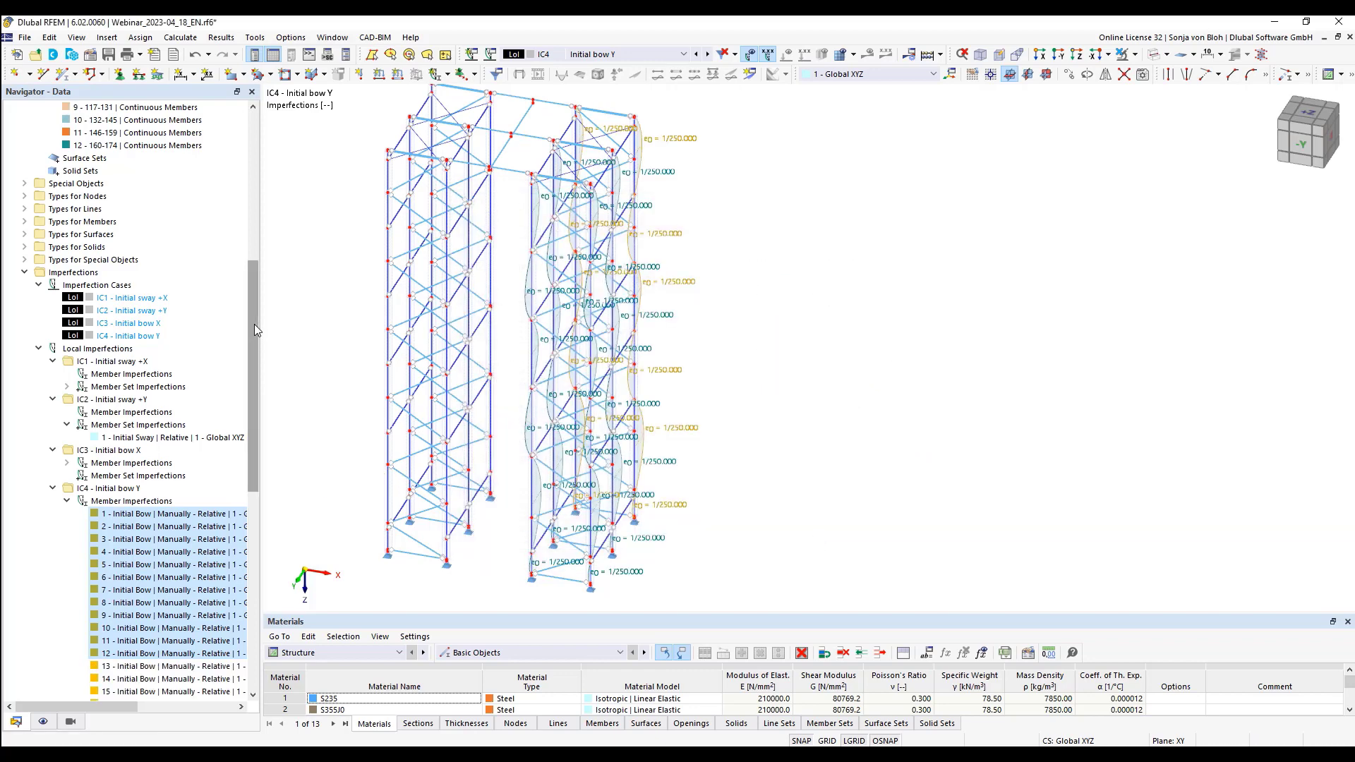
Mirror a copy of all 36 IC4 bow imperfections about the plane parallel to YZ at X = 3.305 m
{"action": "scroll", "coordinate": [256, 330], "scroll_direction": "down", "scroll_amount": 6}
{"action": "left_click", "coordinate": [212, 297]}
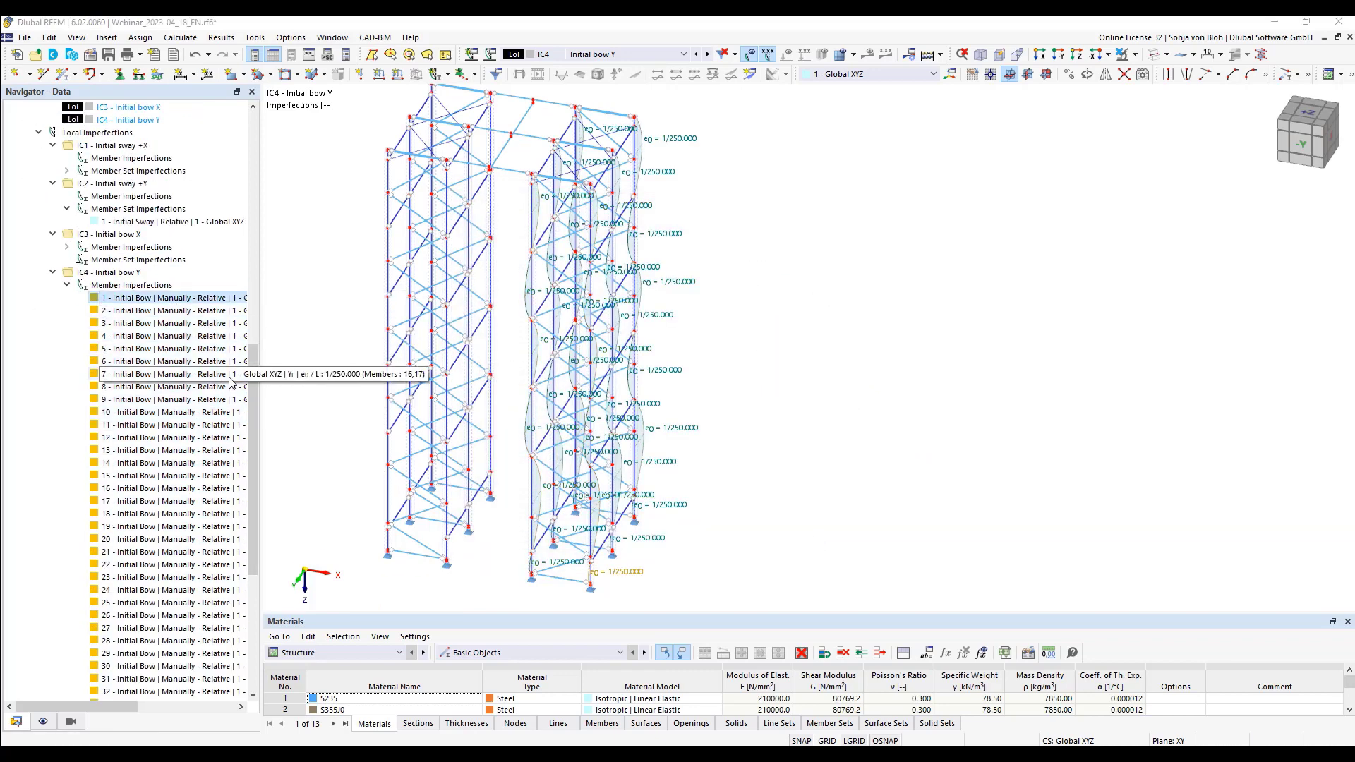
{"action": "scroll", "coordinate": [203, 526], "scroll_direction": "down", "scroll_amount": 6}
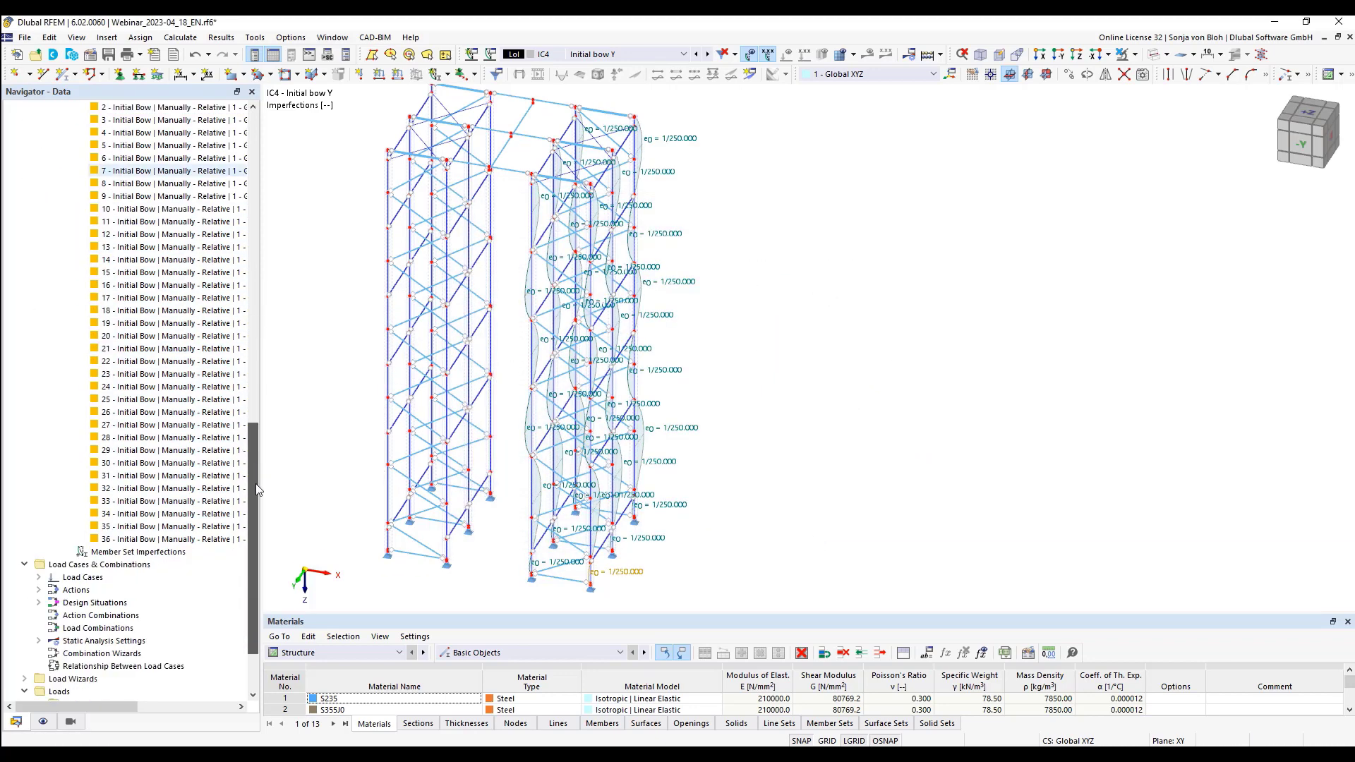
{"action": "left_click", "coordinate": [203, 526], "text": "shift"}
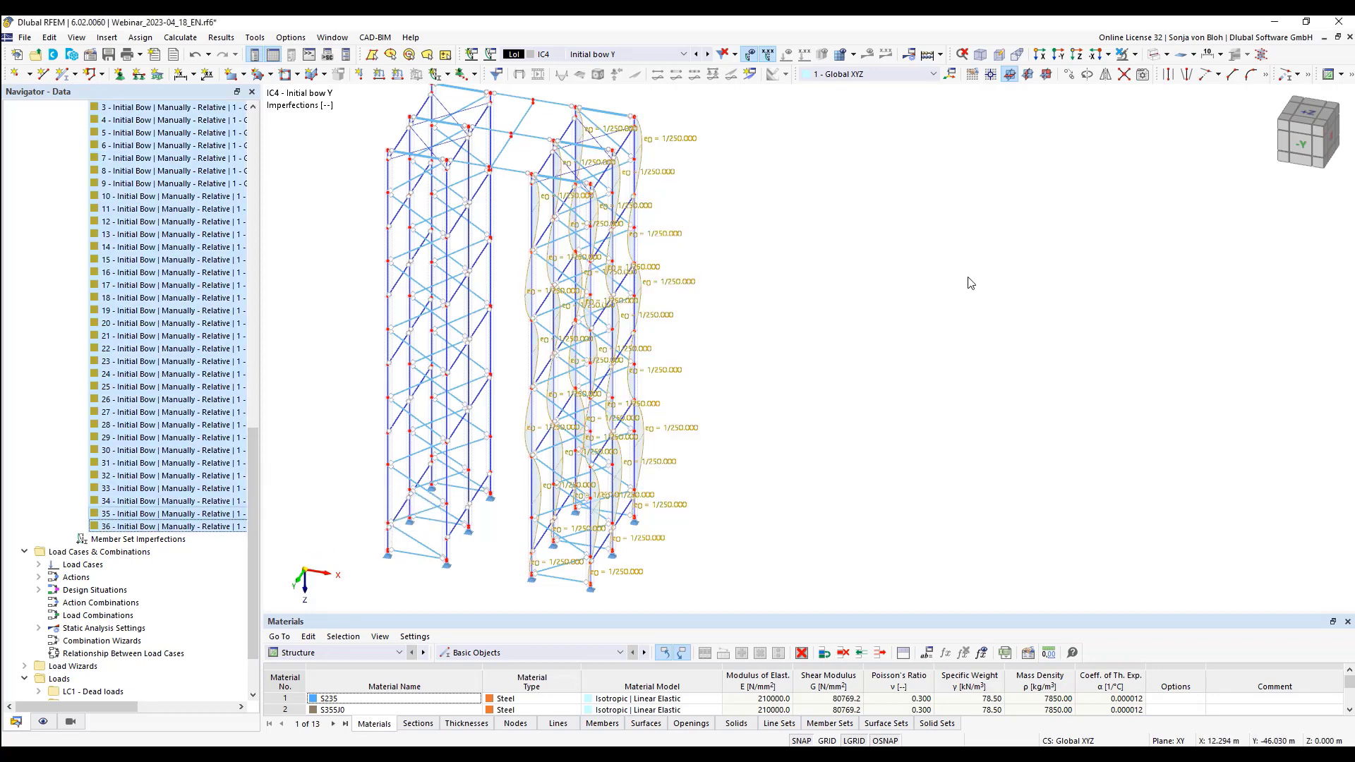
{"action": "left_click", "coordinate": [1105, 73]}
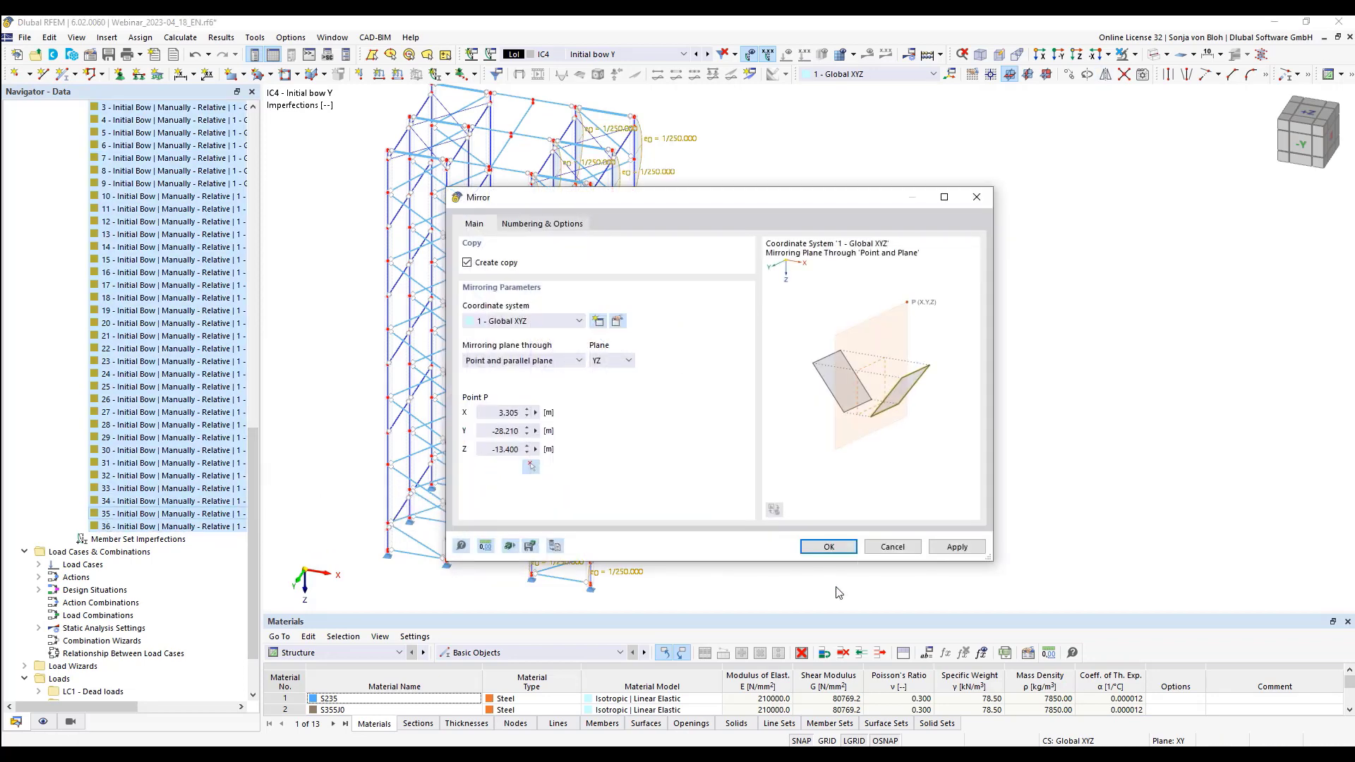
{"action": "left_click", "coordinate": [828, 548]}
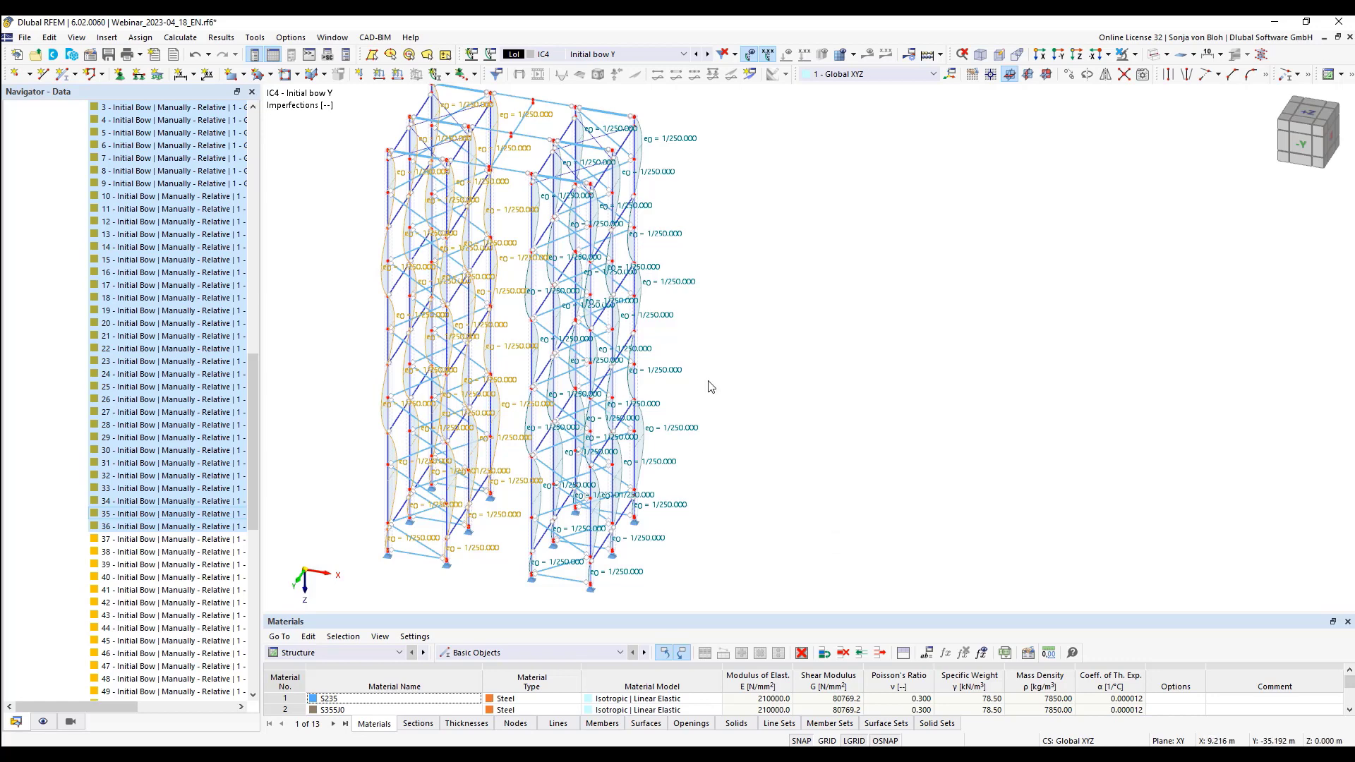
Create a new imperfection case of type Group of Imperfection Cases and name it "IC1 + IC3"
{"action": "left_click_drag", "start_coordinate": [251, 503], "coordinate": [251, 405]}
{"action": "left_click", "coordinate": [65, 400]}
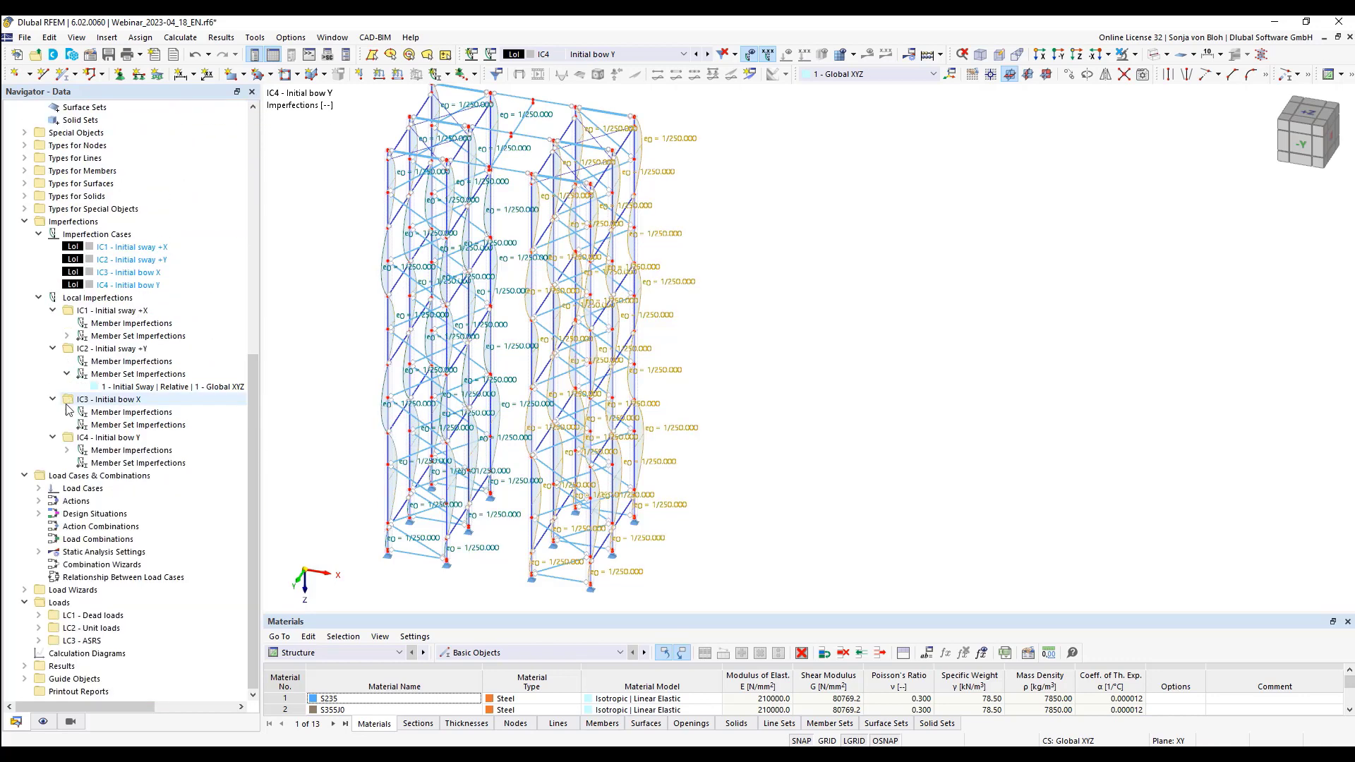
{"action": "scroll", "coordinate": [136, 429], "scroll_direction": "up", "scroll_amount": 5}
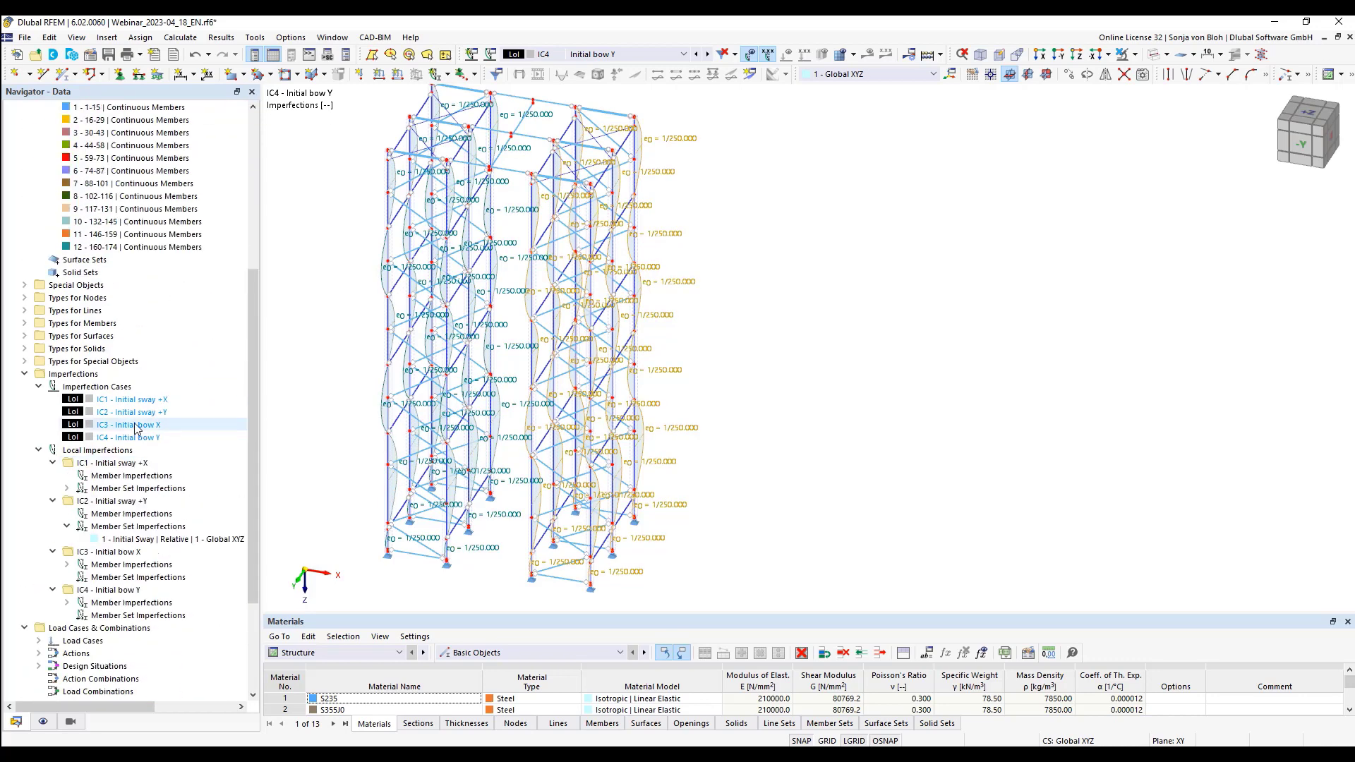
{"action": "right_click", "coordinate": [125, 389]}
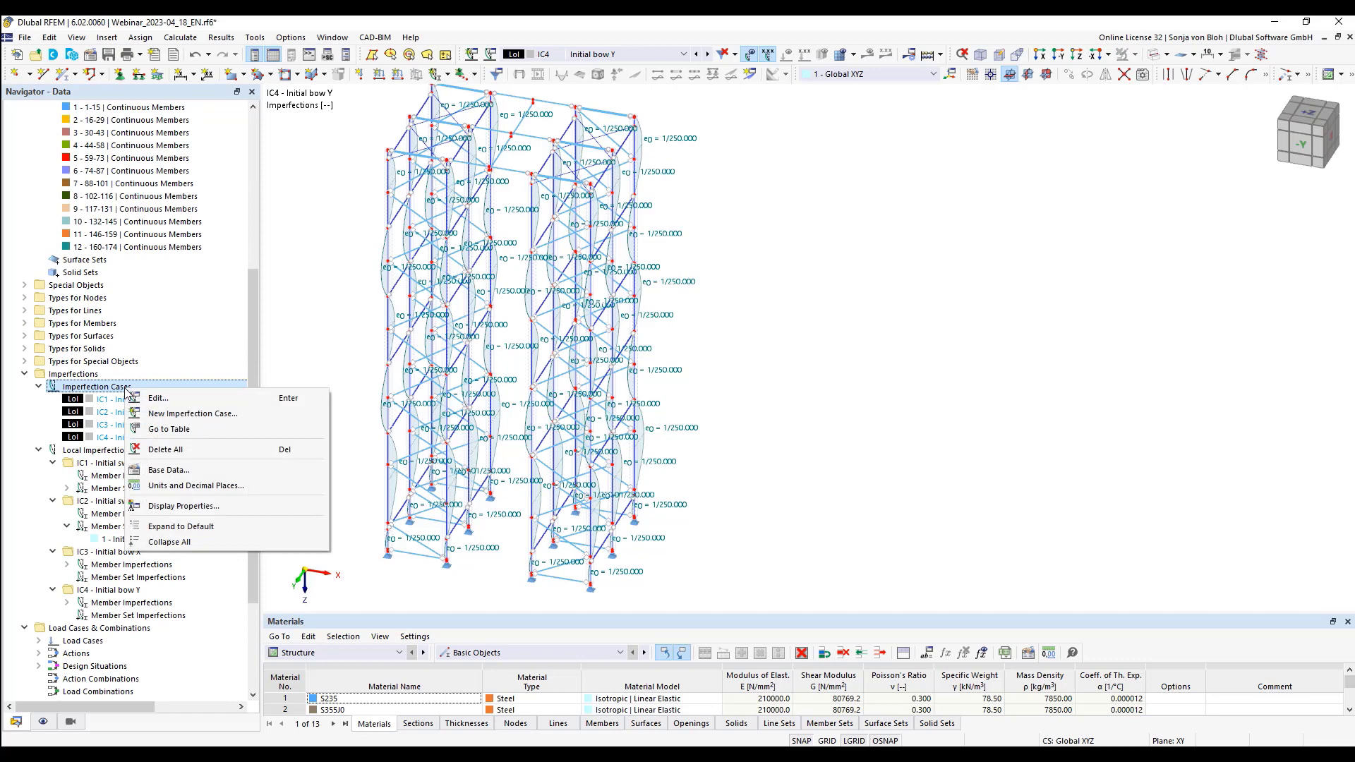
{"action": "left_click", "coordinate": [172, 413]}
{"action": "left_click", "coordinate": [583, 258]}
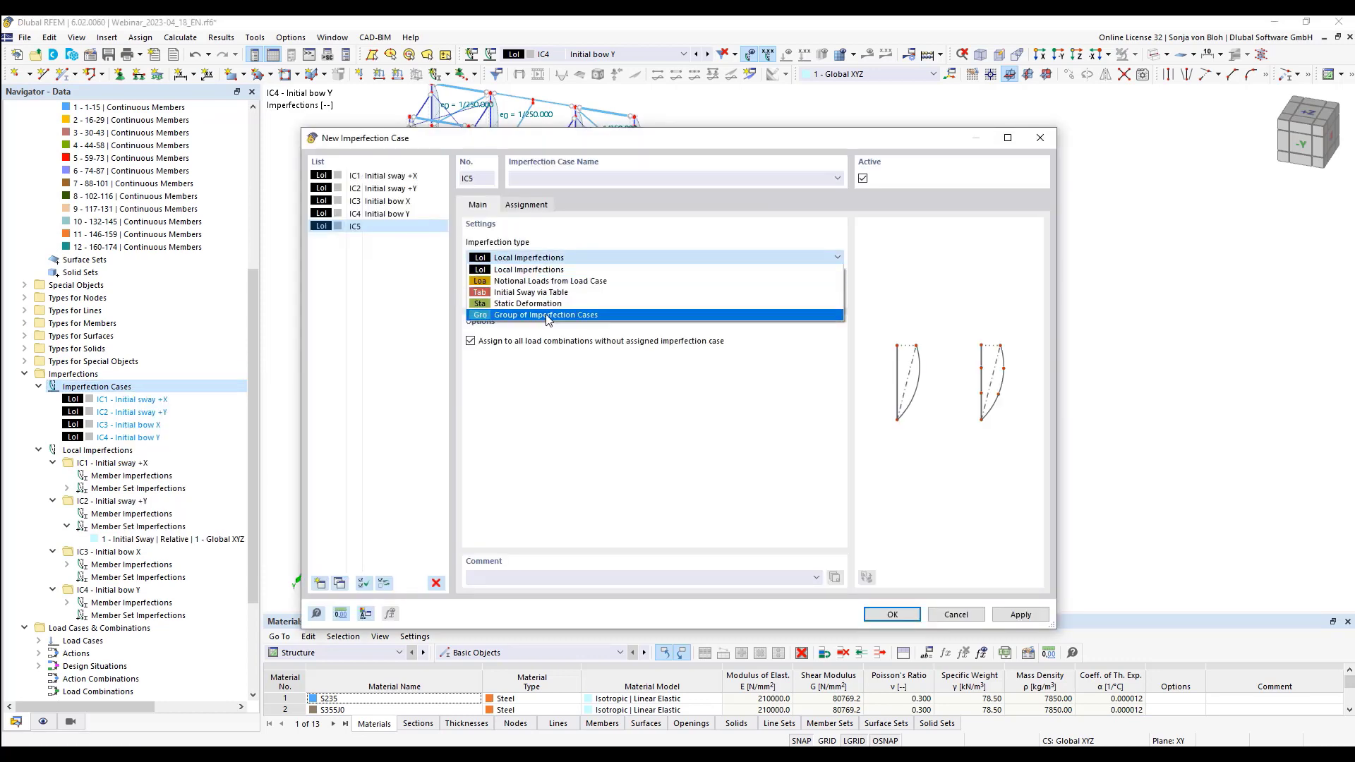
{"action": "left_click", "coordinate": [547, 314]}
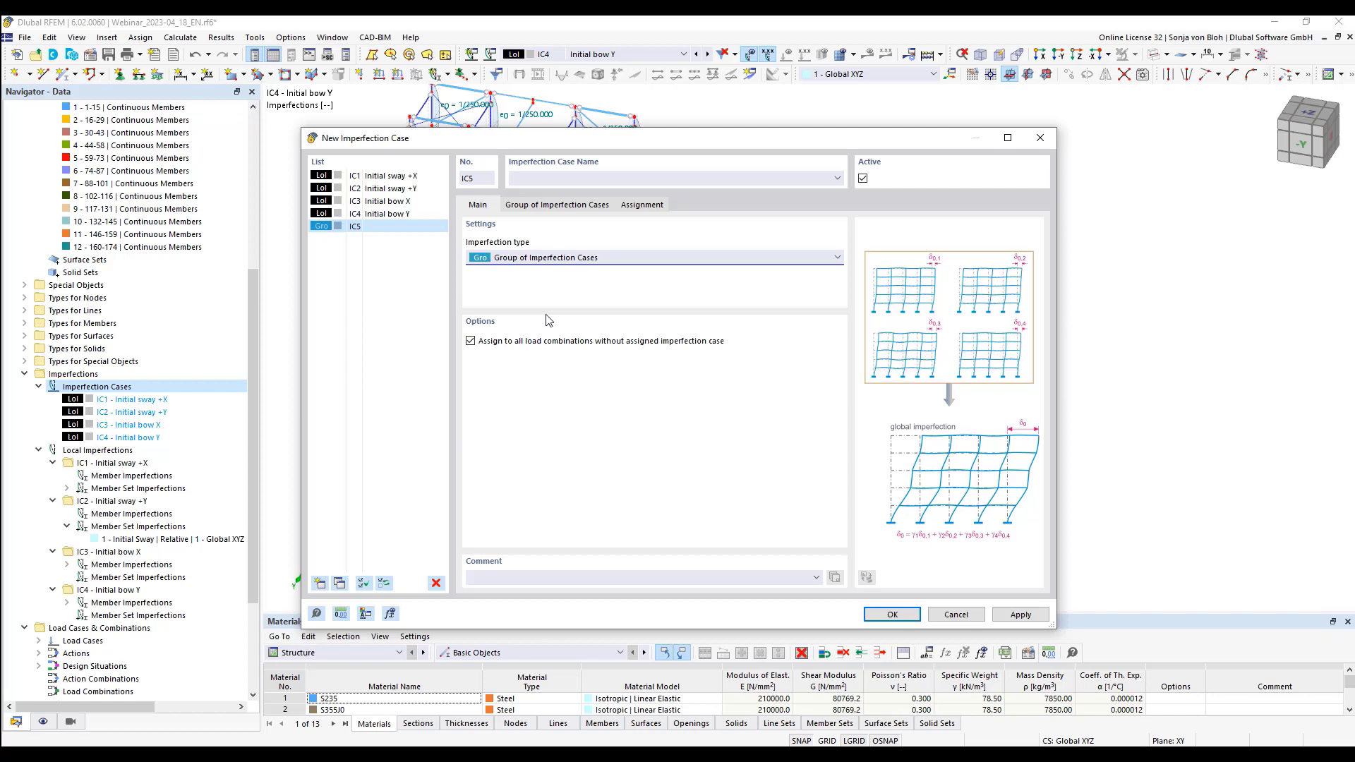
{"action": "left_click", "coordinate": [554, 180]}
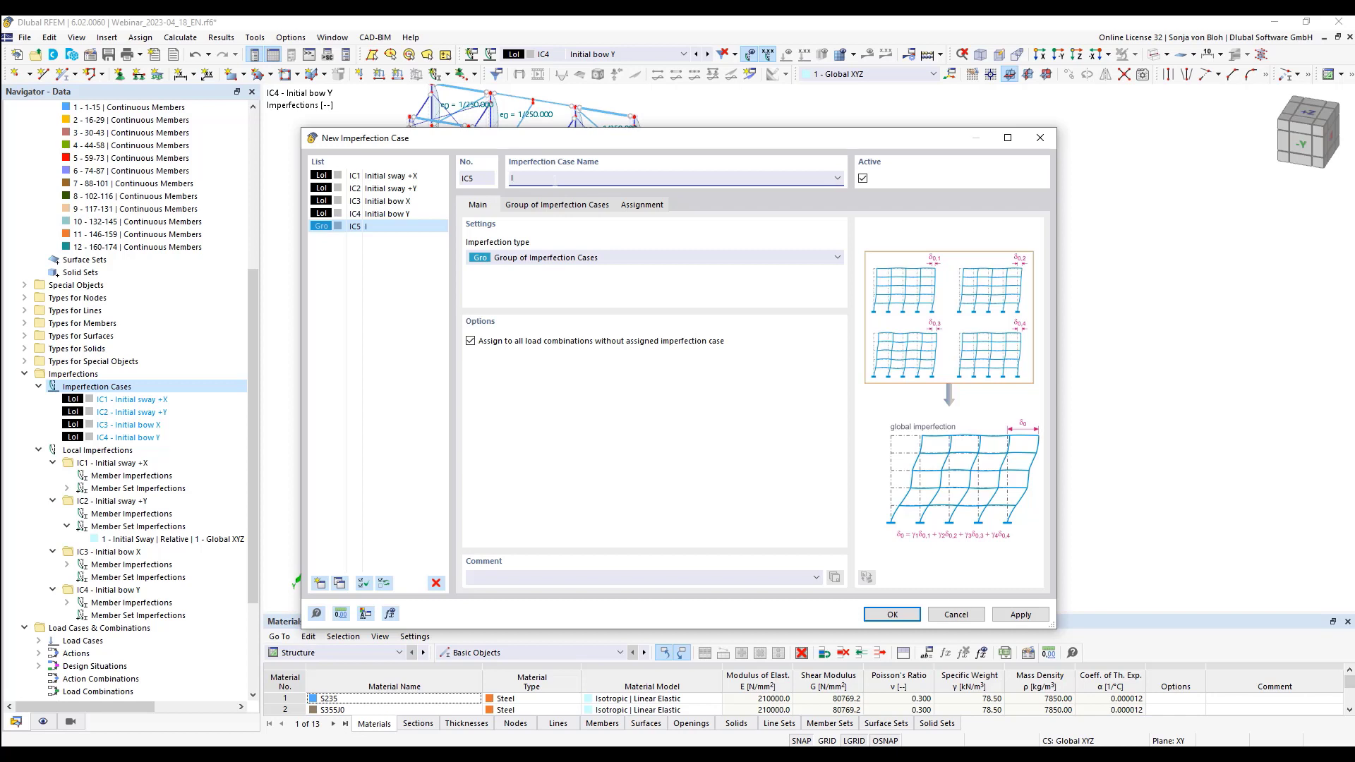
{"action": "type", "text": "IC1 + IC3"}
Add IC1 - Initial sway +X and IC3 - Initial bow X to the group, linked with the operator "and"
{"action": "left_click", "coordinate": [561, 209]}
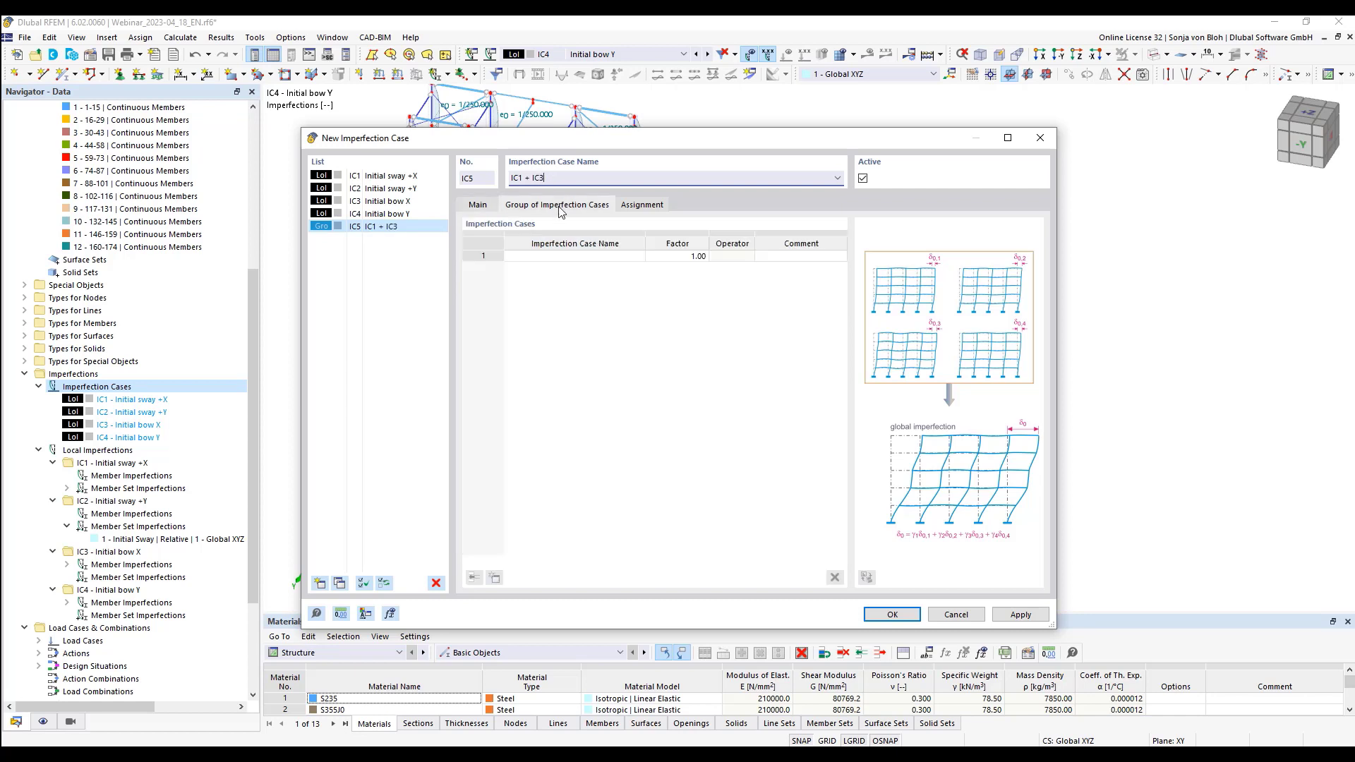
{"action": "left_click", "coordinate": [593, 256]}
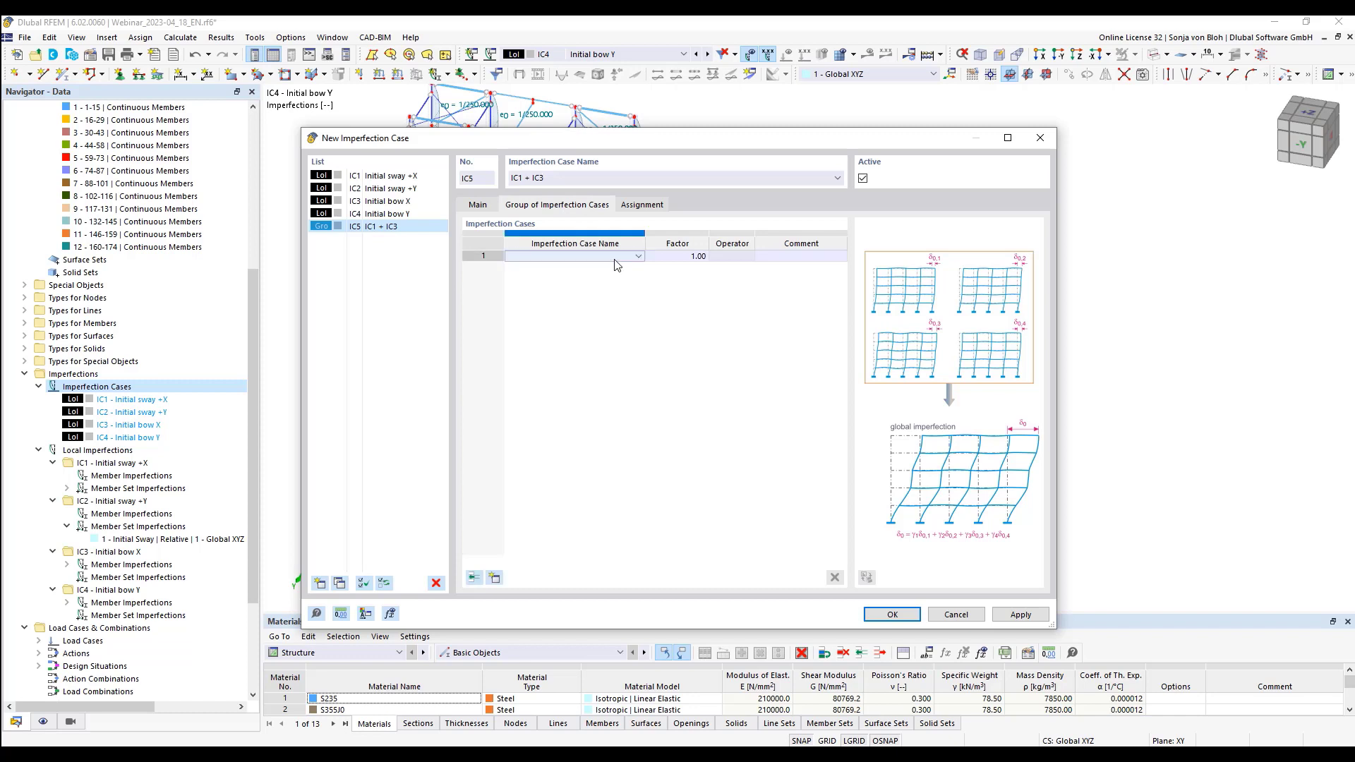
{"action": "left_click", "coordinate": [639, 256]}
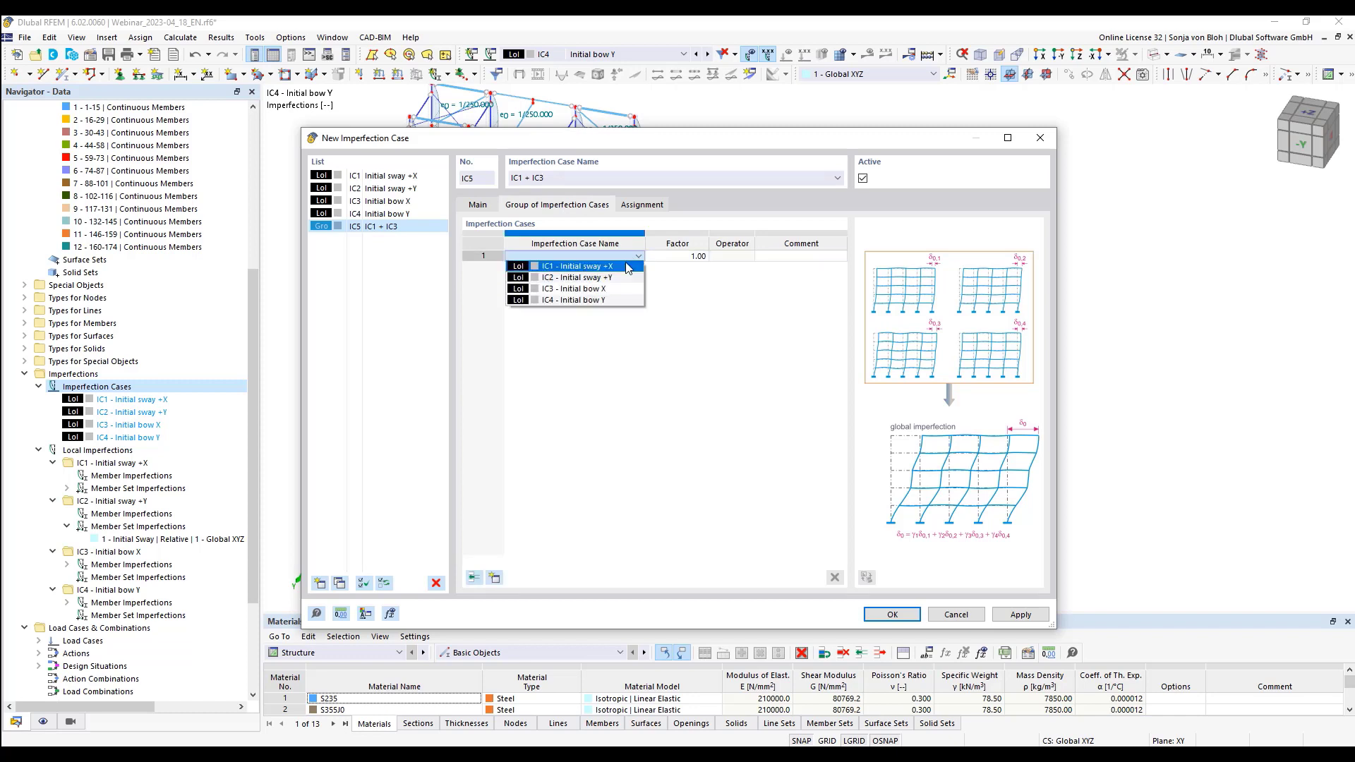
{"action": "left_click", "coordinate": [628, 266]}
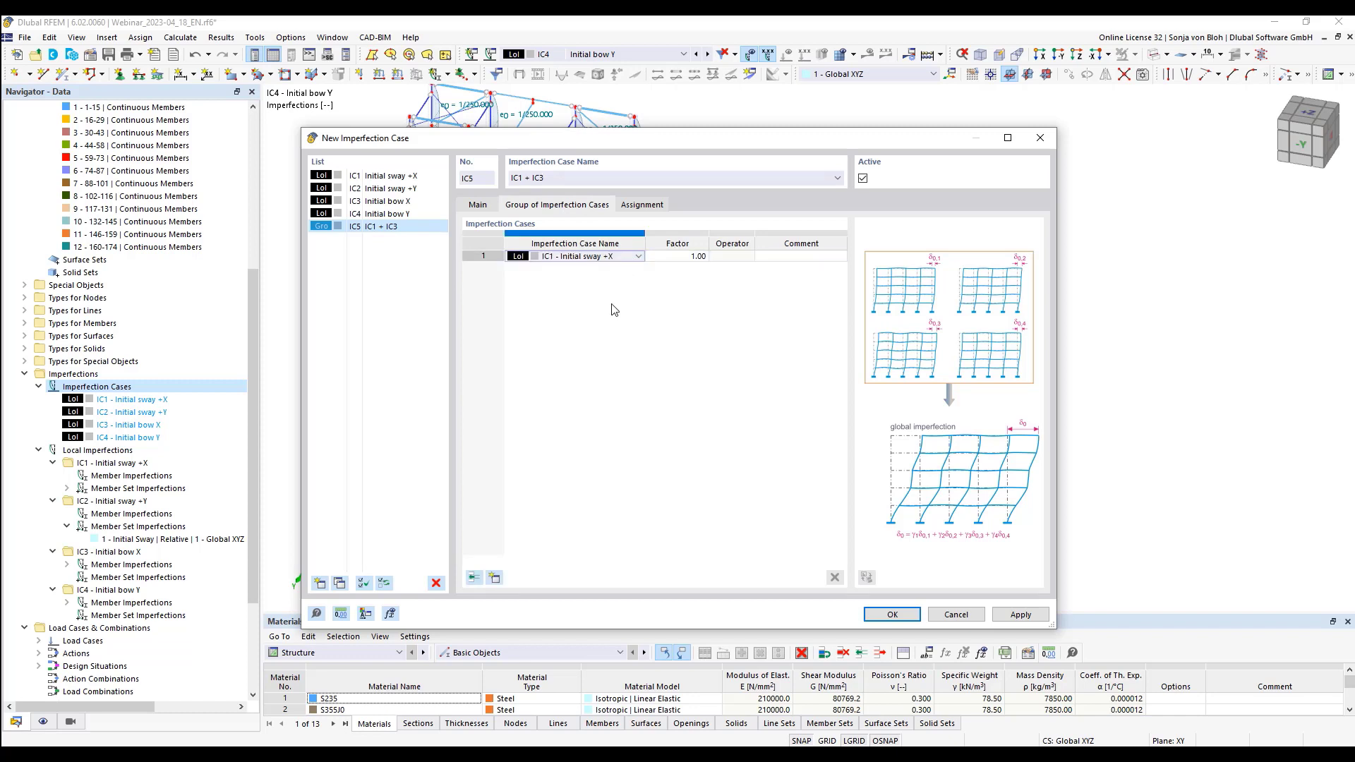
{"action": "left_click", "coordinate": [495, 578]}
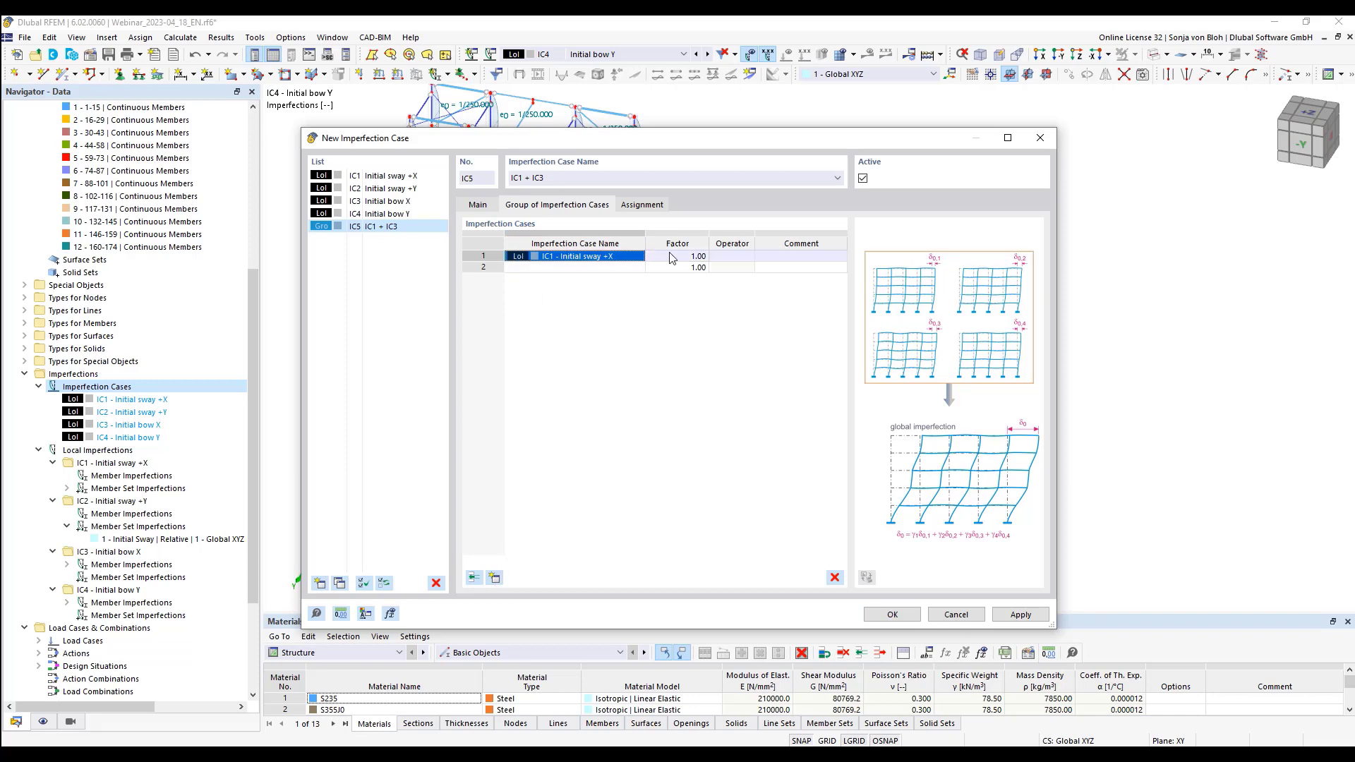
{"action": "left_click", "coordinate": [732, 260]}
{"action": "left_click", "coordinate": [748, 256]}
{"action": "left_click", "coordinate": [727, 266]}
{"action": "left_click", "coordinate": [610, 270]}
{"action": "left_click", "coordinate": [638, 267]}
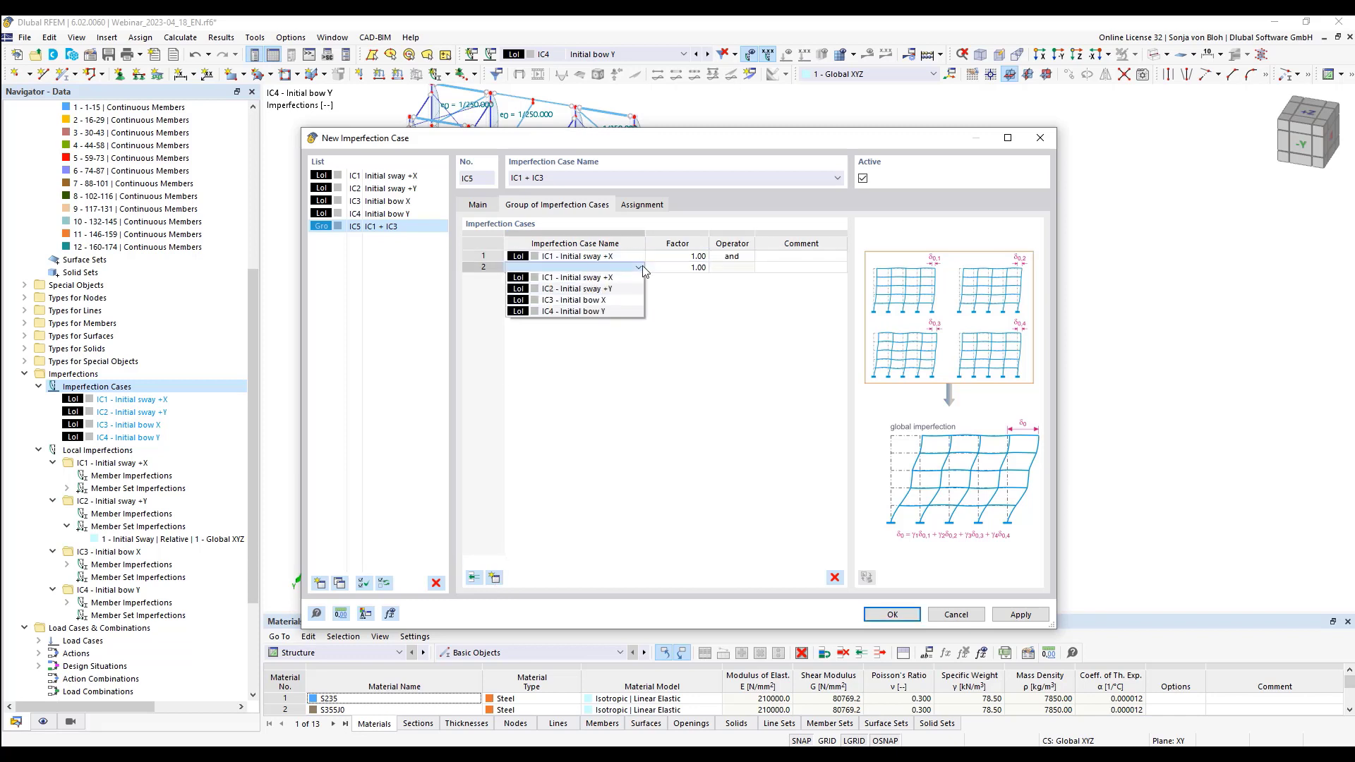
{"action": "left_click", "coordinate": [615, 301]}
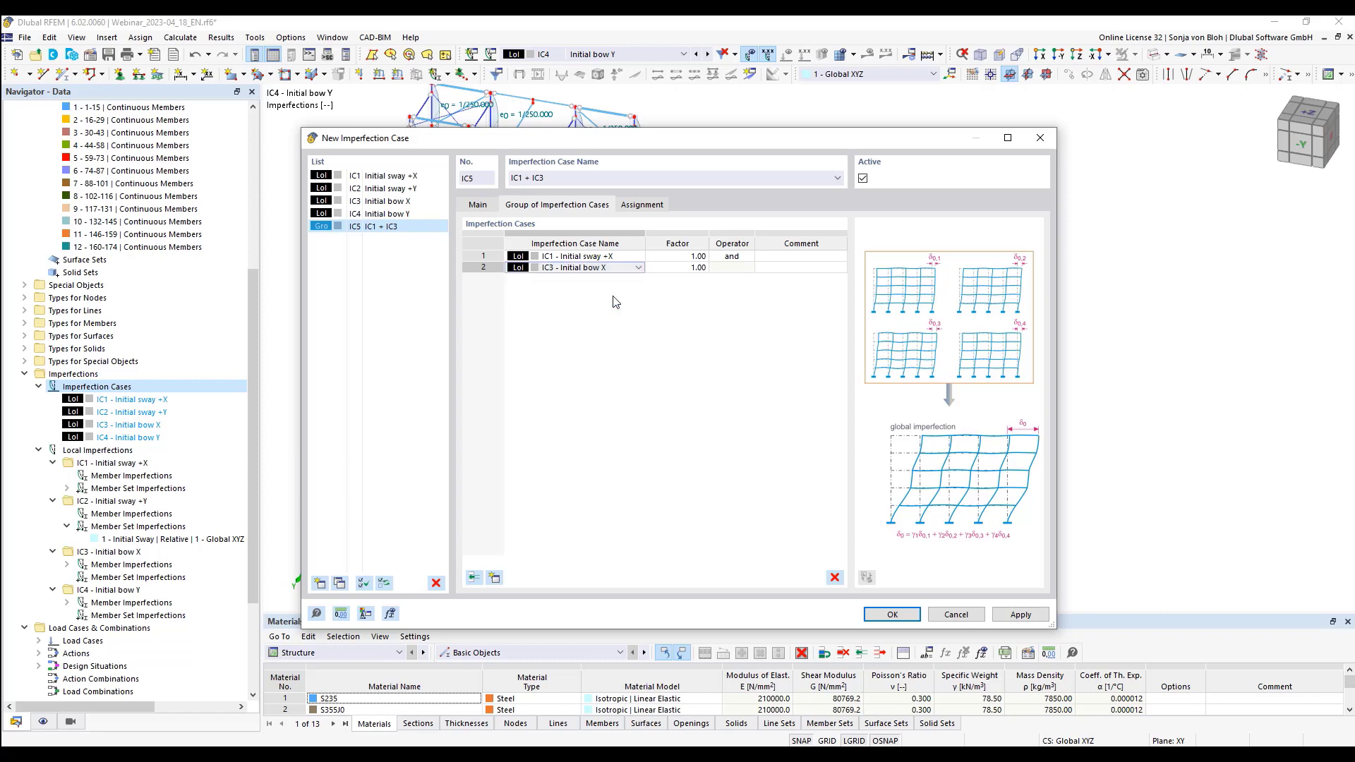
Create another imperfection case of type Group of Imperfection Cases and name it "IC2 + IC4"
{"action": "left_click", "coordinate": [319, 584]}
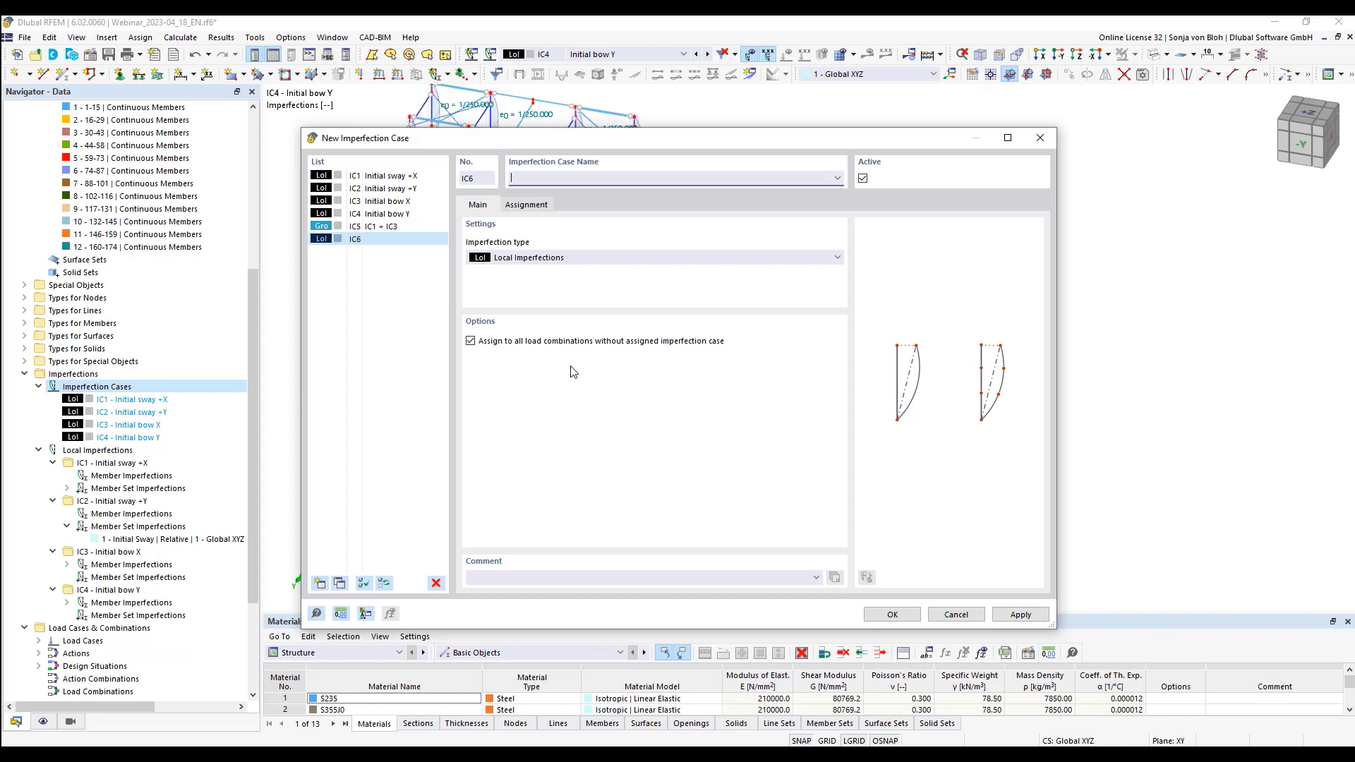
{"action": "left_click", "coordinate": [605, 258]}
{"action": "left_click", "coordinate": [565, 315]}
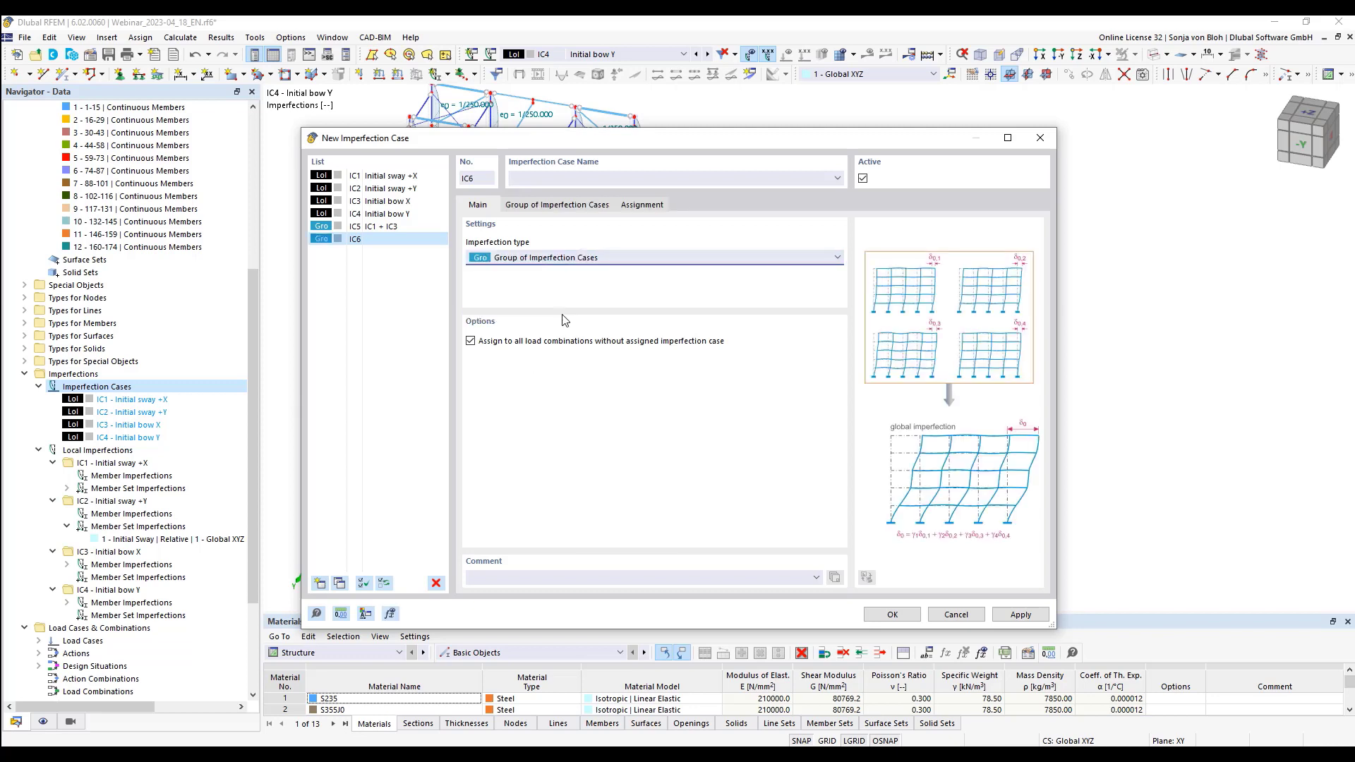
{"action": "left_click", "coordinate": [532, 184]}
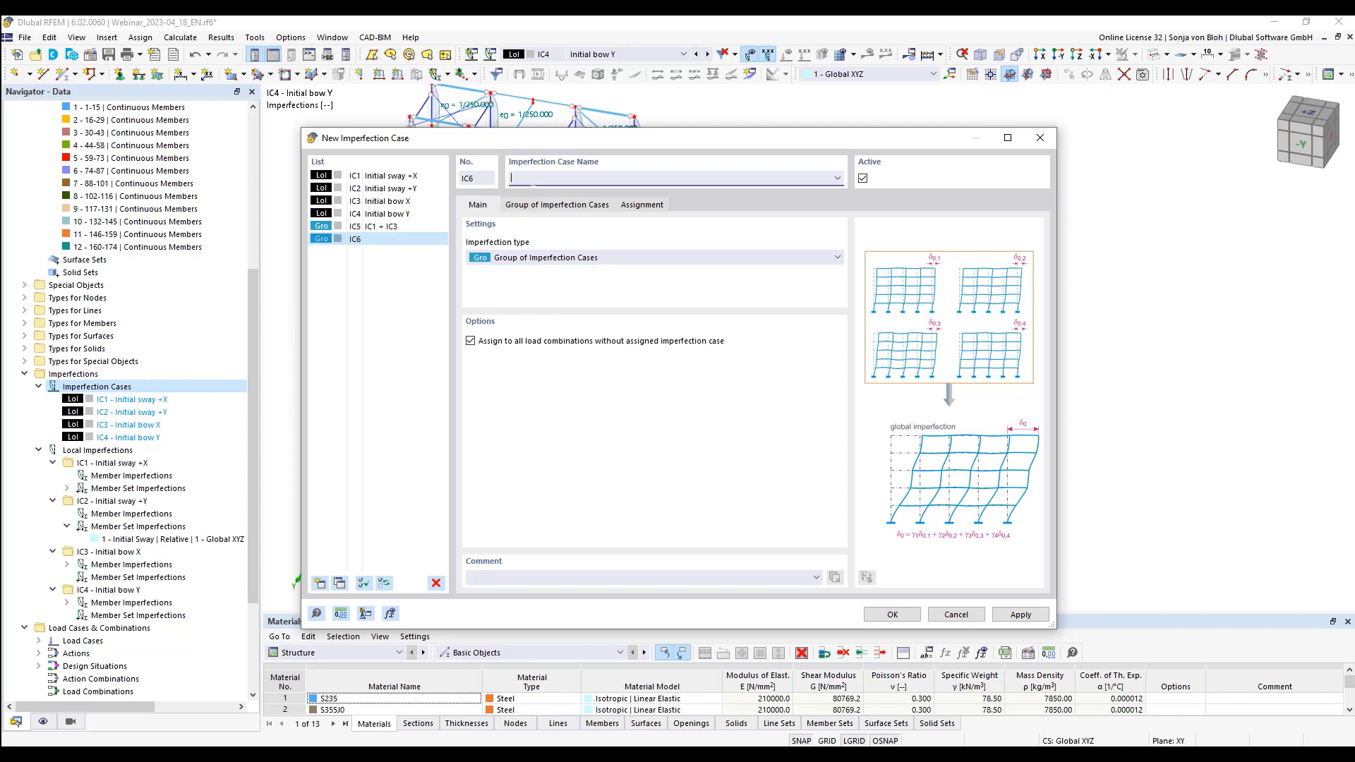
{"action": "type", "text": "IC2 + IC4"}
Add IC2 - Initial sway +Y and IC4 - Initial bow Y to the group, linked with the operator "and"
{"action": "left_click", "coordinate": [548, 210]}
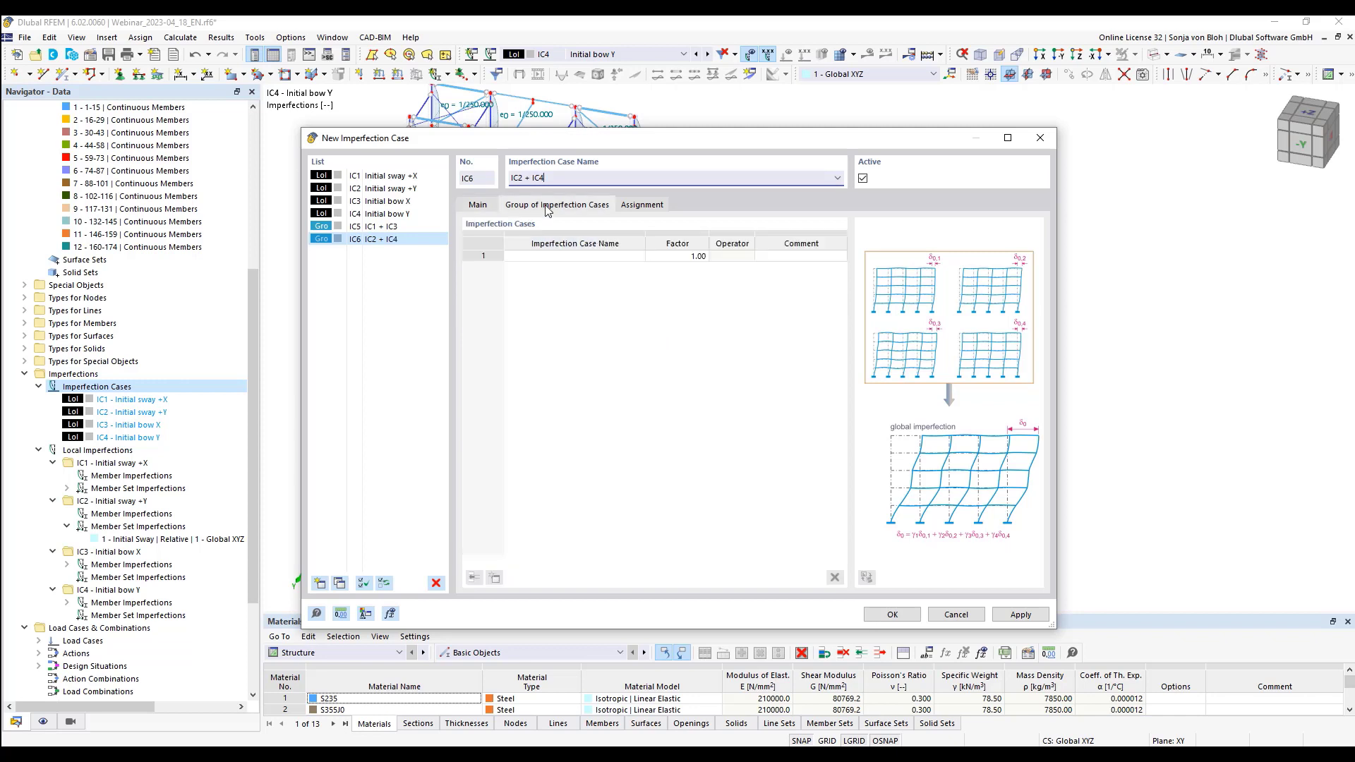
{"action": "left_click", "coordinate": [558, 258]}
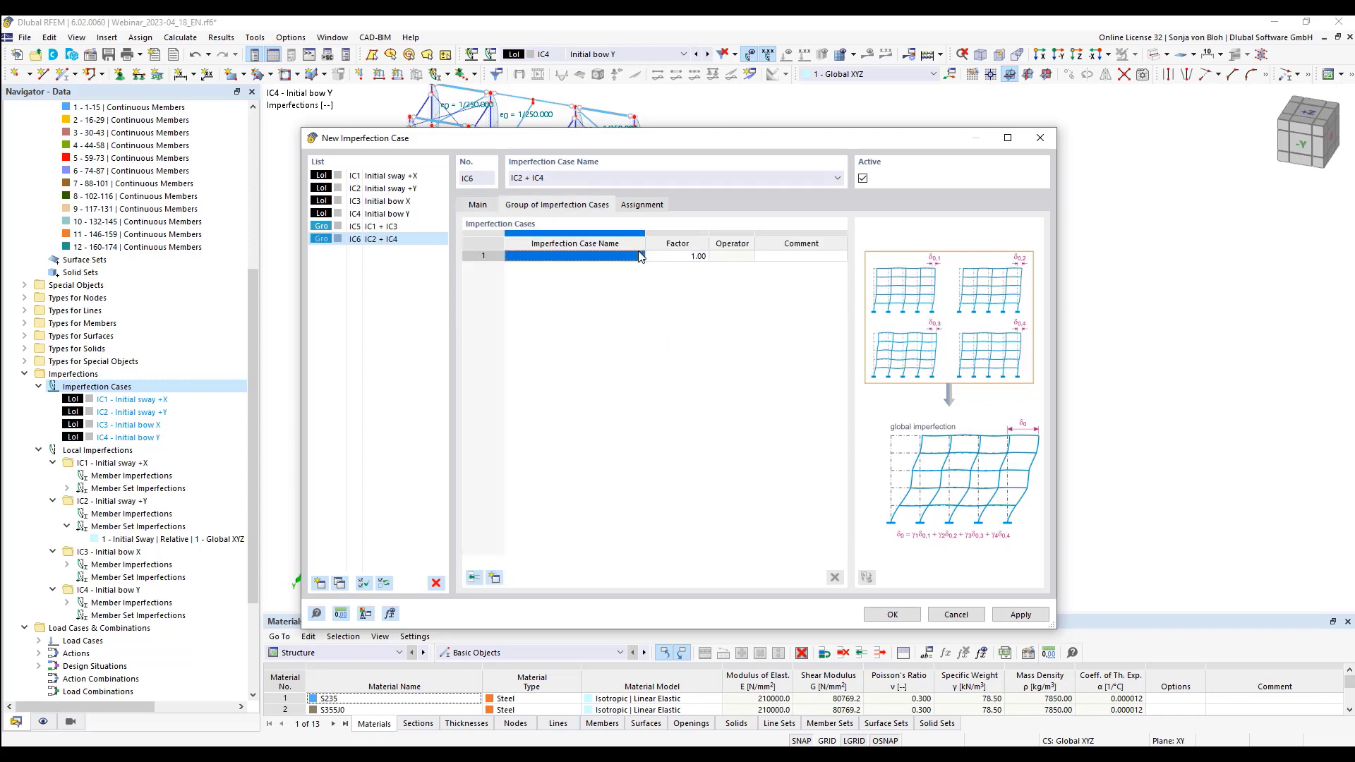
{"action": "left_click", "coordinate": [640, 256]}
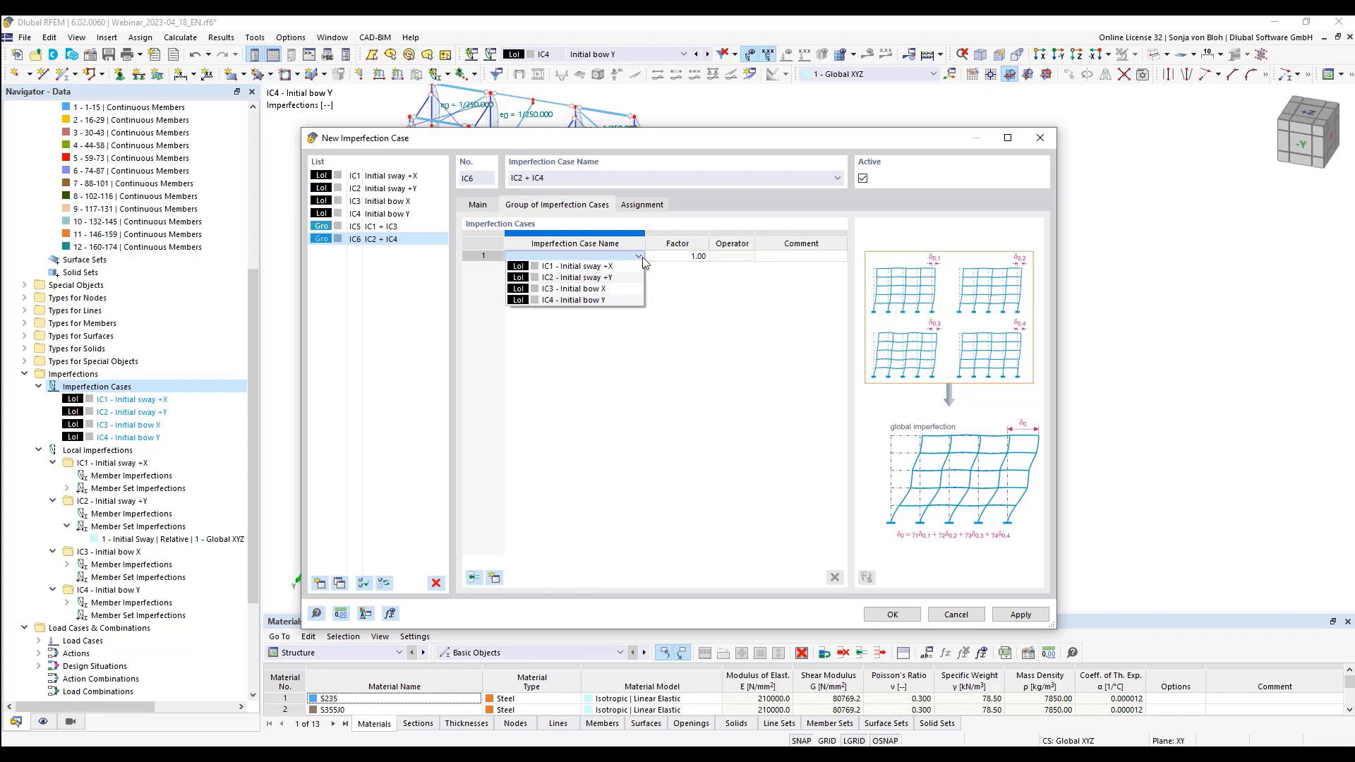
{"action": "left_click", "coordinate": [610, 278]}
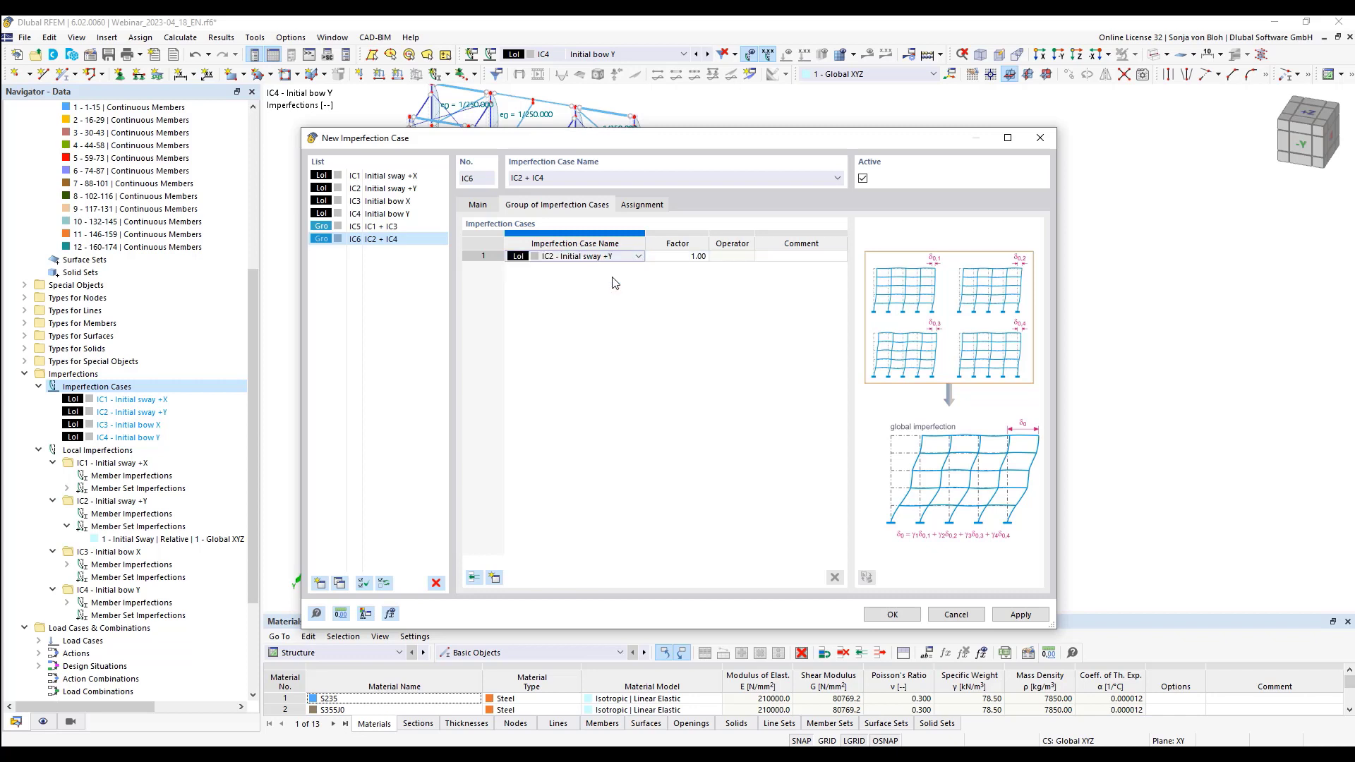
{"action": "left_click", "coordinate": [494, 577]}
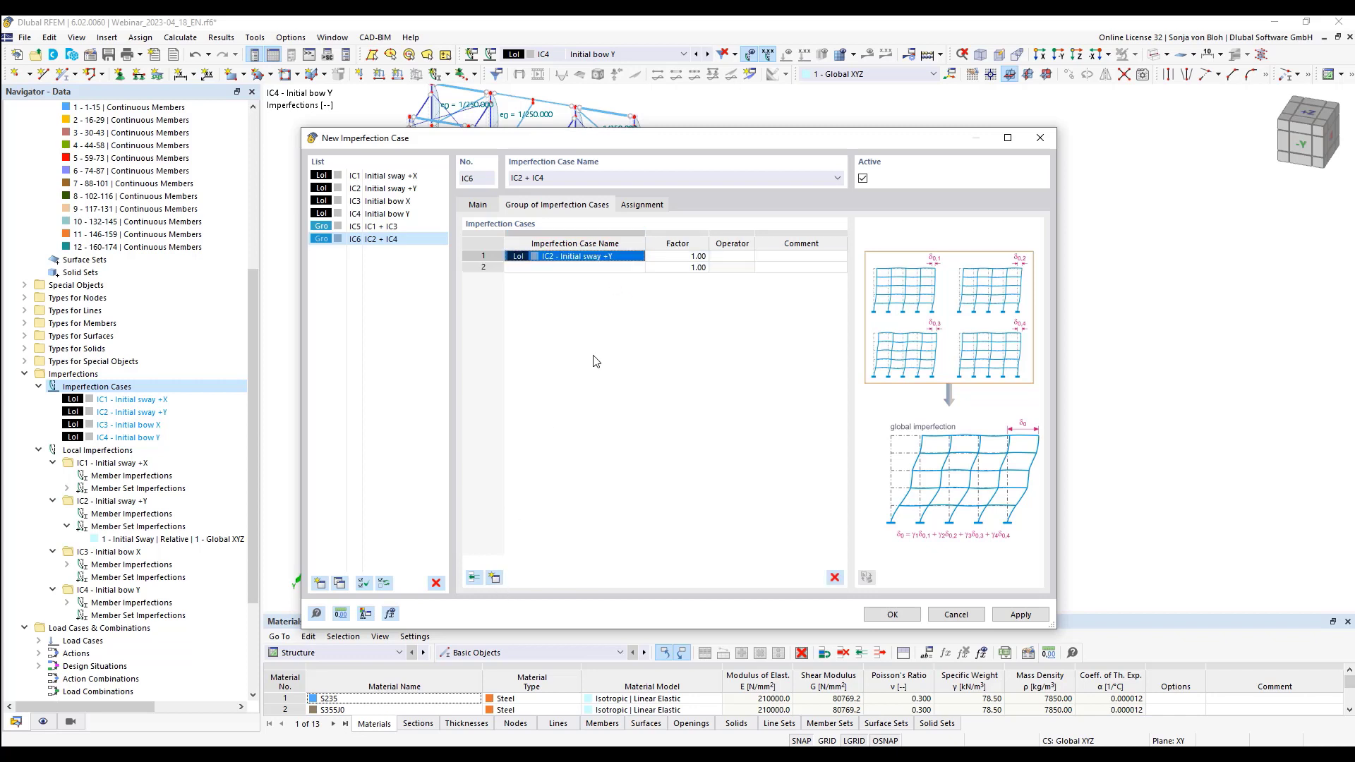
{"action": "left_click", "coordinate": [730, 257]}
{"action": "left_click", "coordinate": [748, 258]}
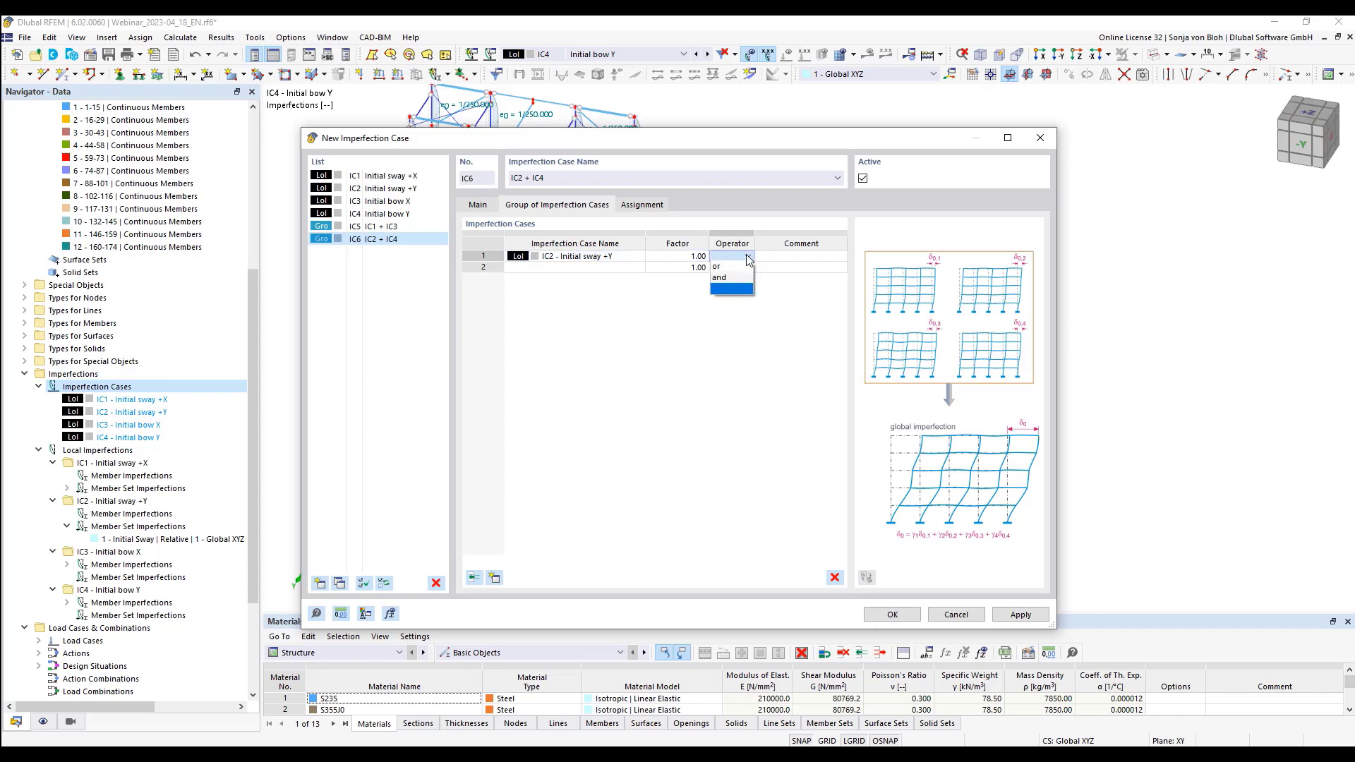
{"action": "left_click", "coordinate": [730, 278]}
{"action": "left_click", "coordinate": [622, 274]}
{"action": "left_click", "coordinate": [621, 273]}
{"action": "left_click", "coordinate": [638, 268]}
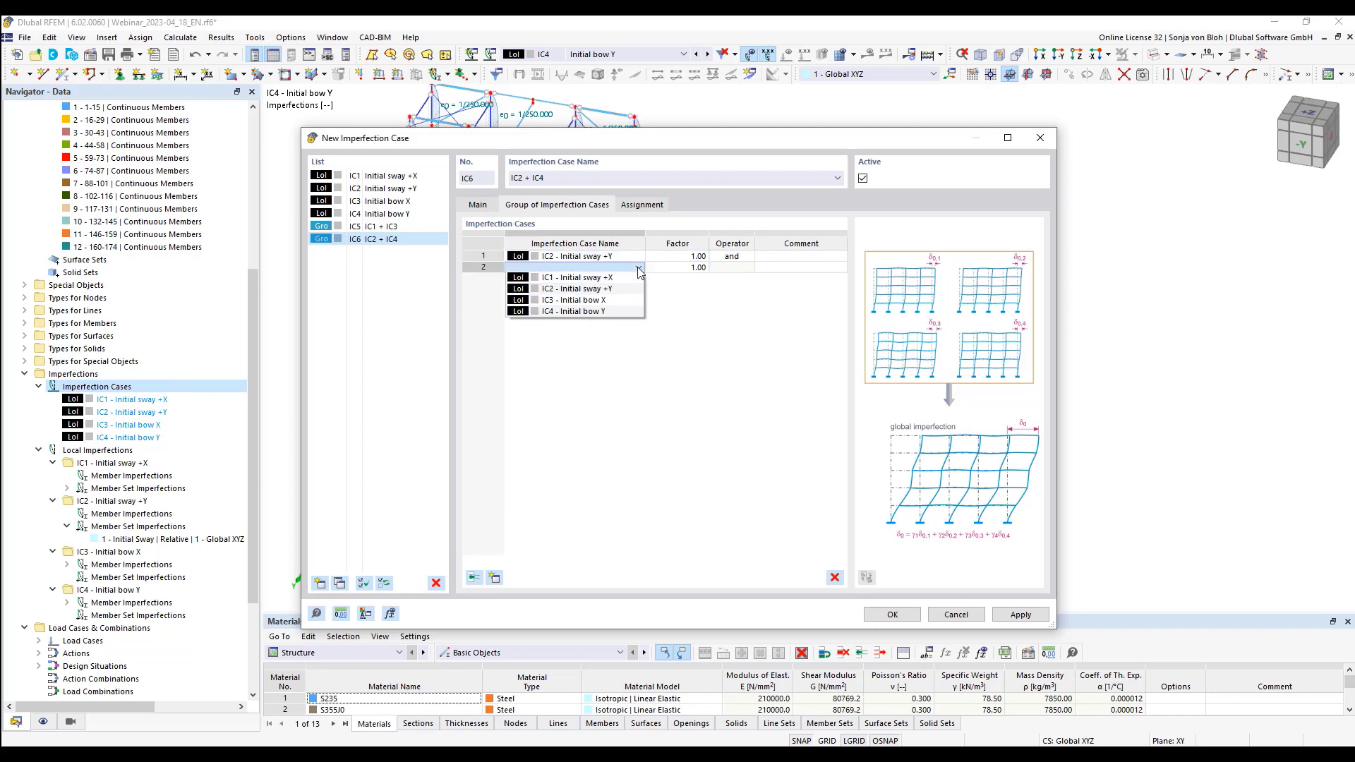
{"action": "left_click", "coordinate": [605, 312]}
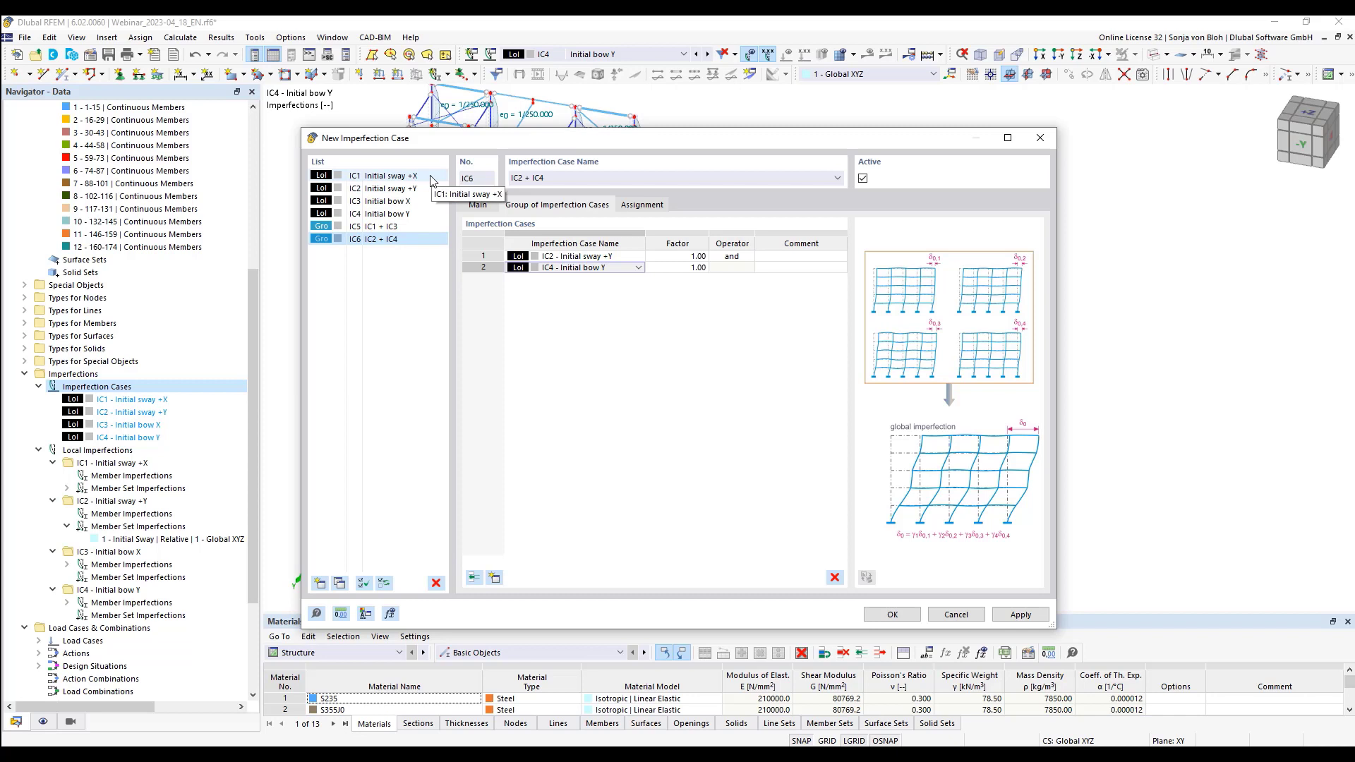
Duplicate the group cases IC1 + IC3 and IC2 + IC4, and rename the first copy "IC1 - IC3"
{"action": "left_click", "coordinate": [406, 227], "text": "ctrl"}
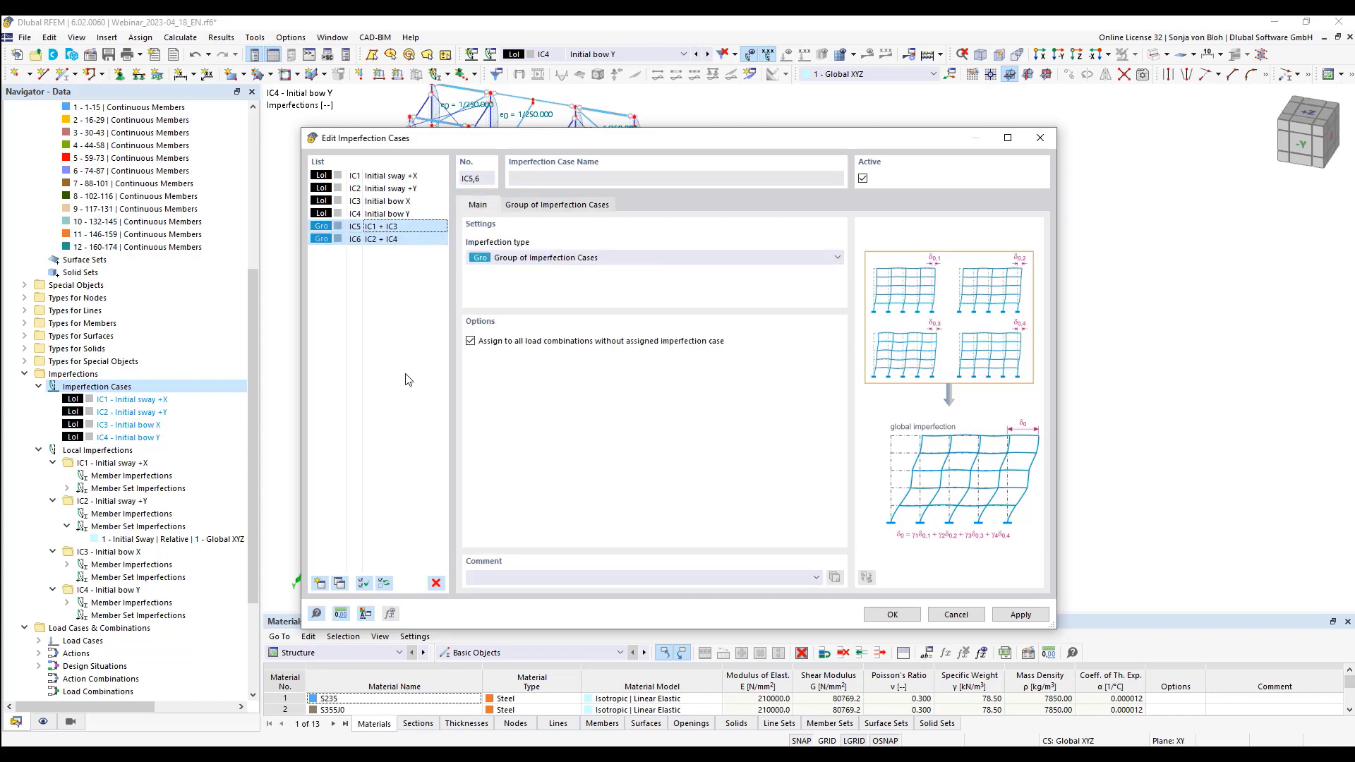
{"action": "left_click", "coordinate": [342, 584]}
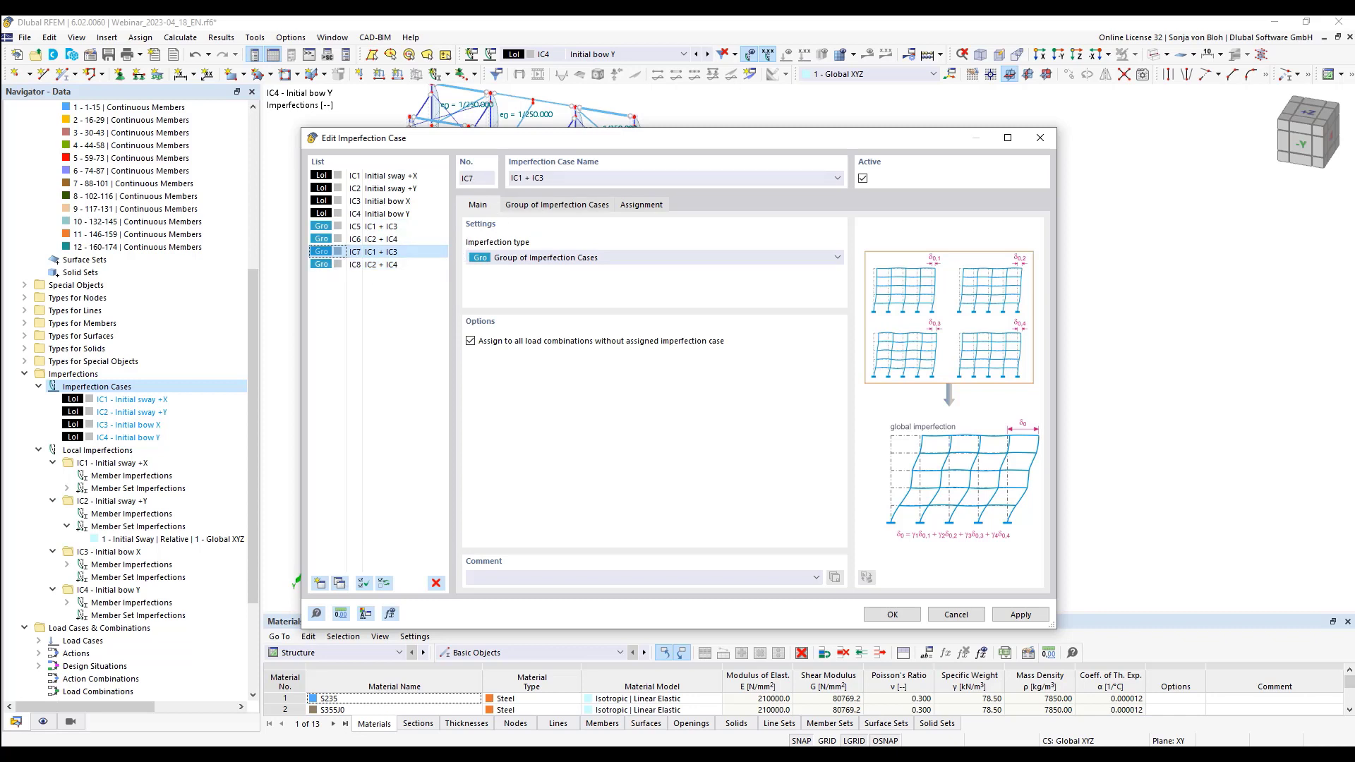
{"action": "key", "text": "Delete"}
{"action": "key", "text": "Delete"}
{"action": "type", "text": "-"}
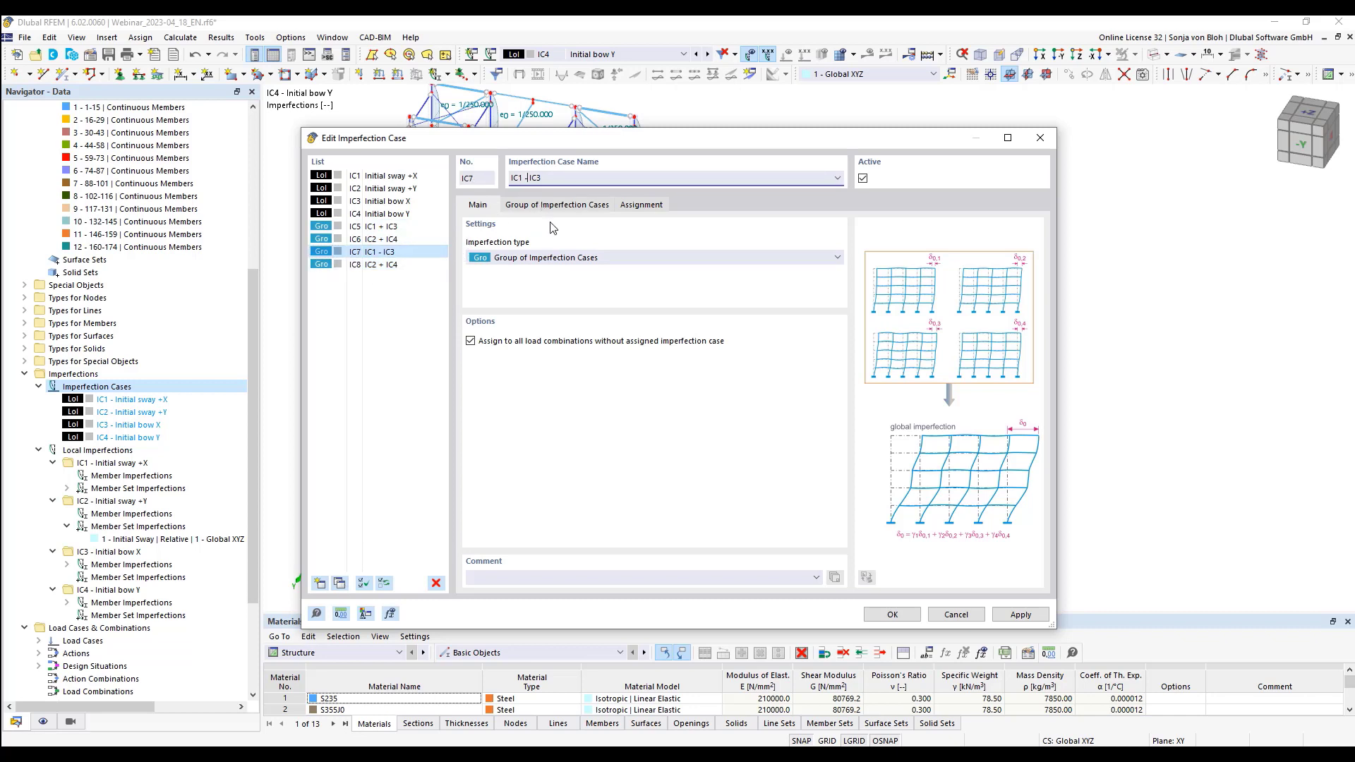
Set the factor of IC3 - Initial bow X to -1 in the group IC1 - IC3
{"action": "left_click", "coordinate": [557, 205]}
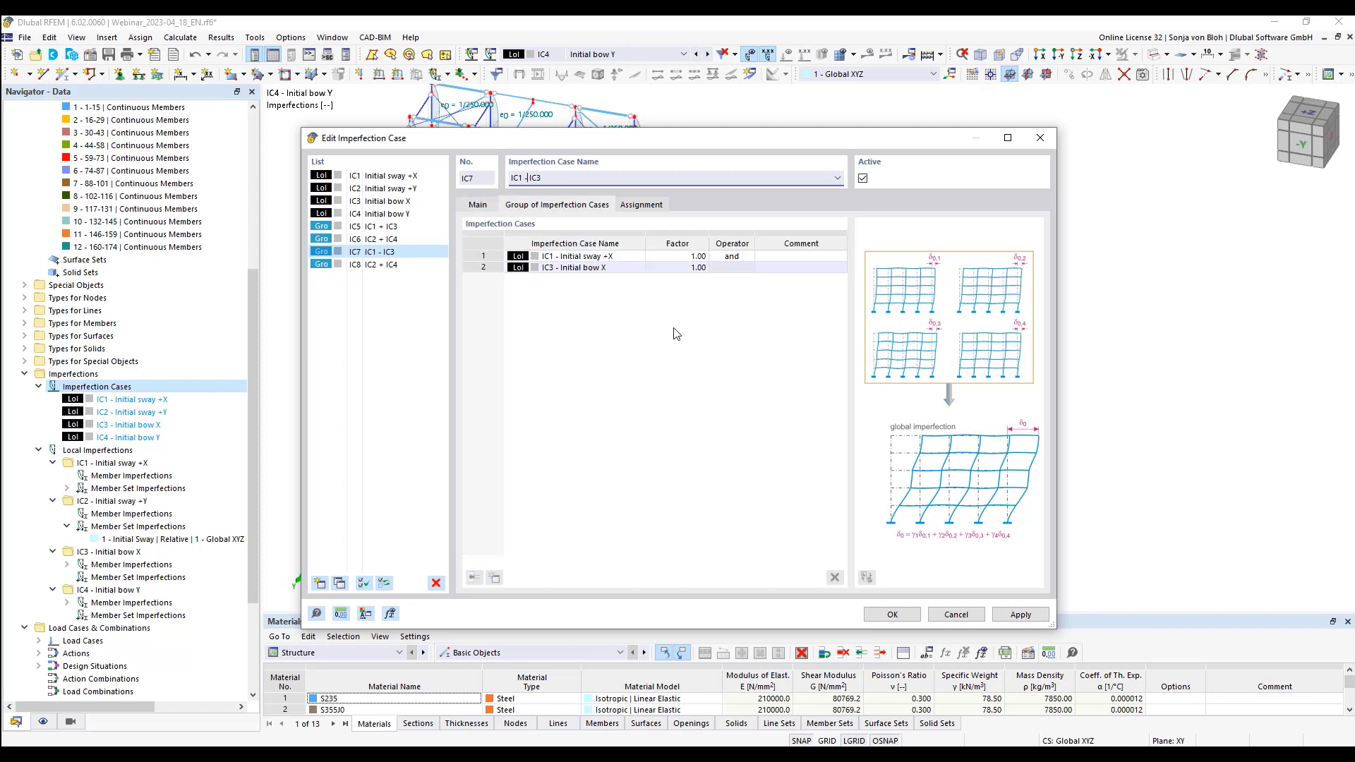
{"action": "left_click", "coordinate": [681, 269]}
{"action": "type", "text": "-1"}
{"action": "left_click", "coordinate": [679, 257]}
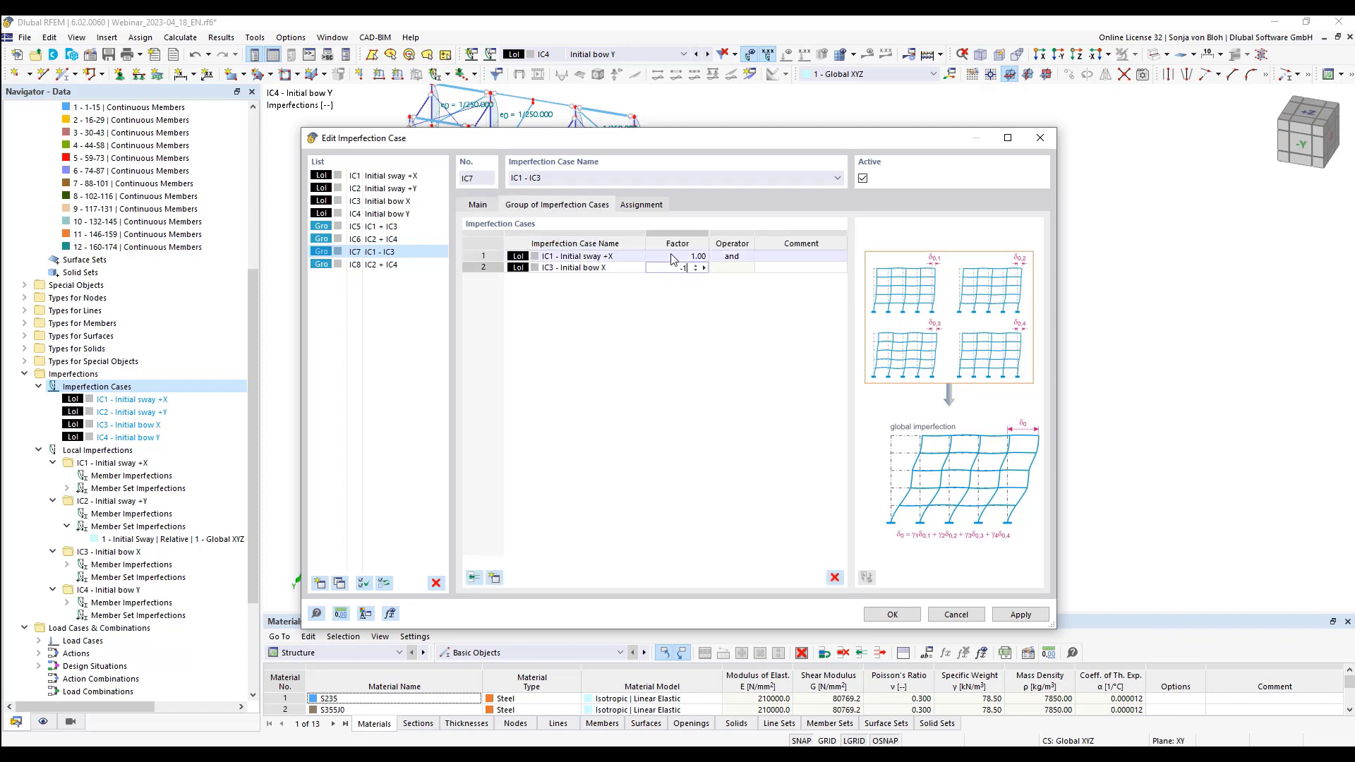
Rename the copied group IC8 to "IC2 - IC4" and set the factor of IC4 - Initial bow Y to -1
{"action": "left_click", "coordinate": [376, 266]}
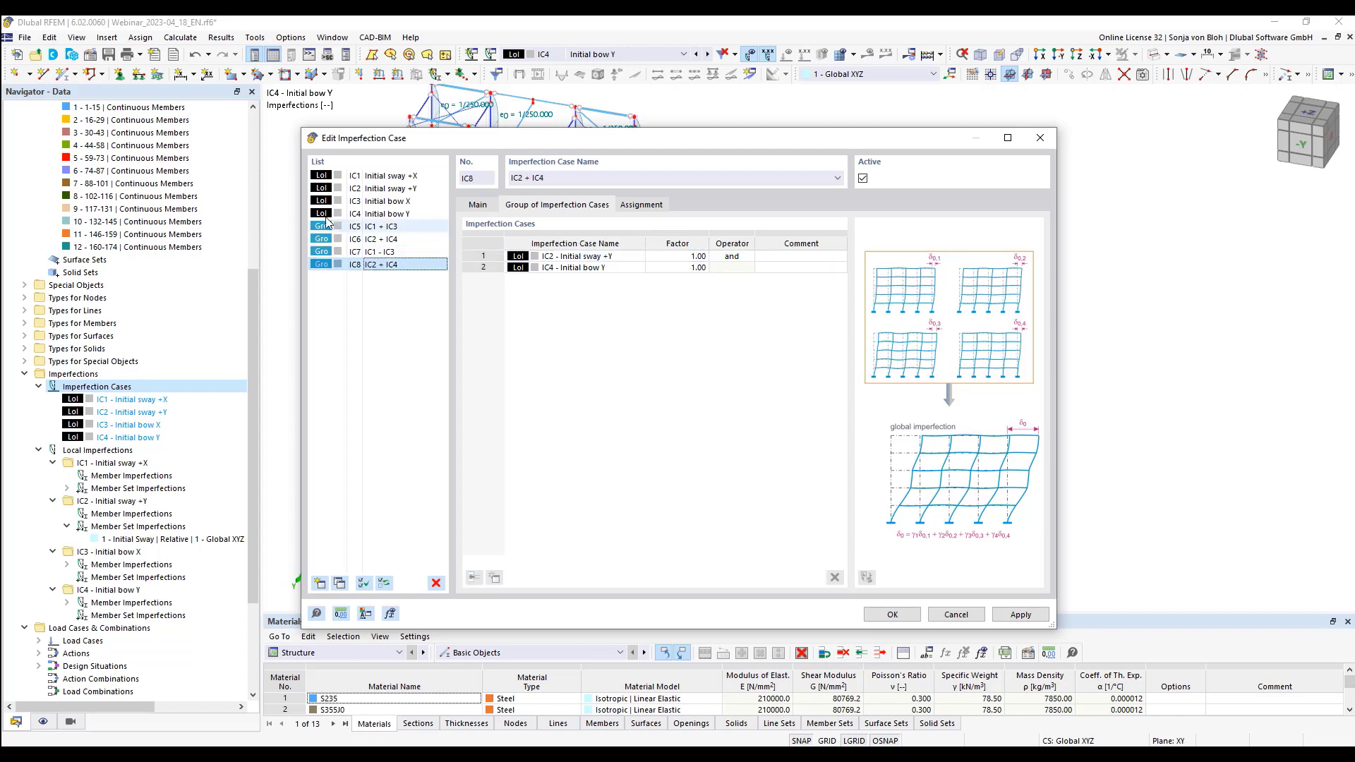
{"action": "left_click", "coordinate": [527, 177]}
{"action": "key", "text": "BackSpace"}
{"action": "type", "text": "-"}
{"action": "left_click", "coordinate": [679, 268]}
{"action": "type", "text": "-1"}
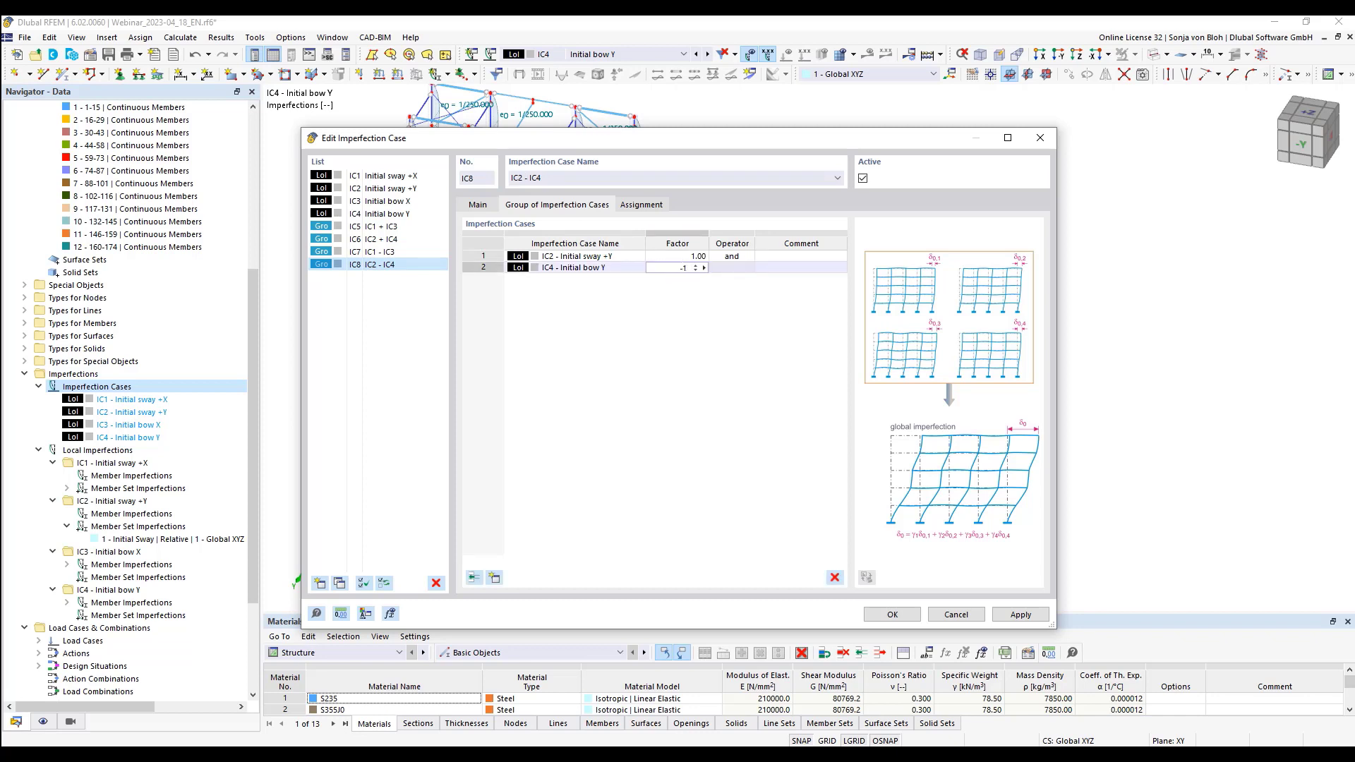
{"action": "double_click", "coordinate": [677, 257]}
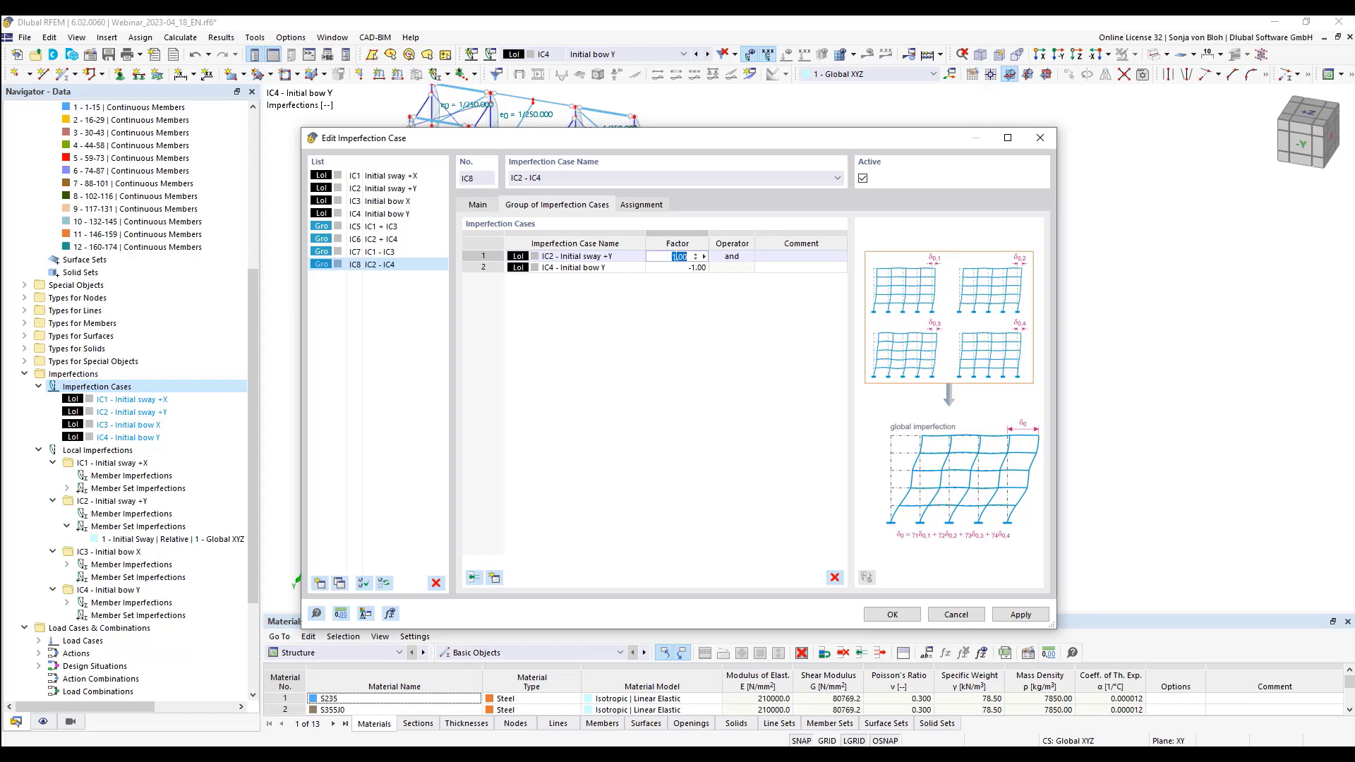
Deactivate the four local imperfection cases IC1 to IC4 and accept the imperfection case definitions
{"action": "left_click", "coordinate": [385, 177]}
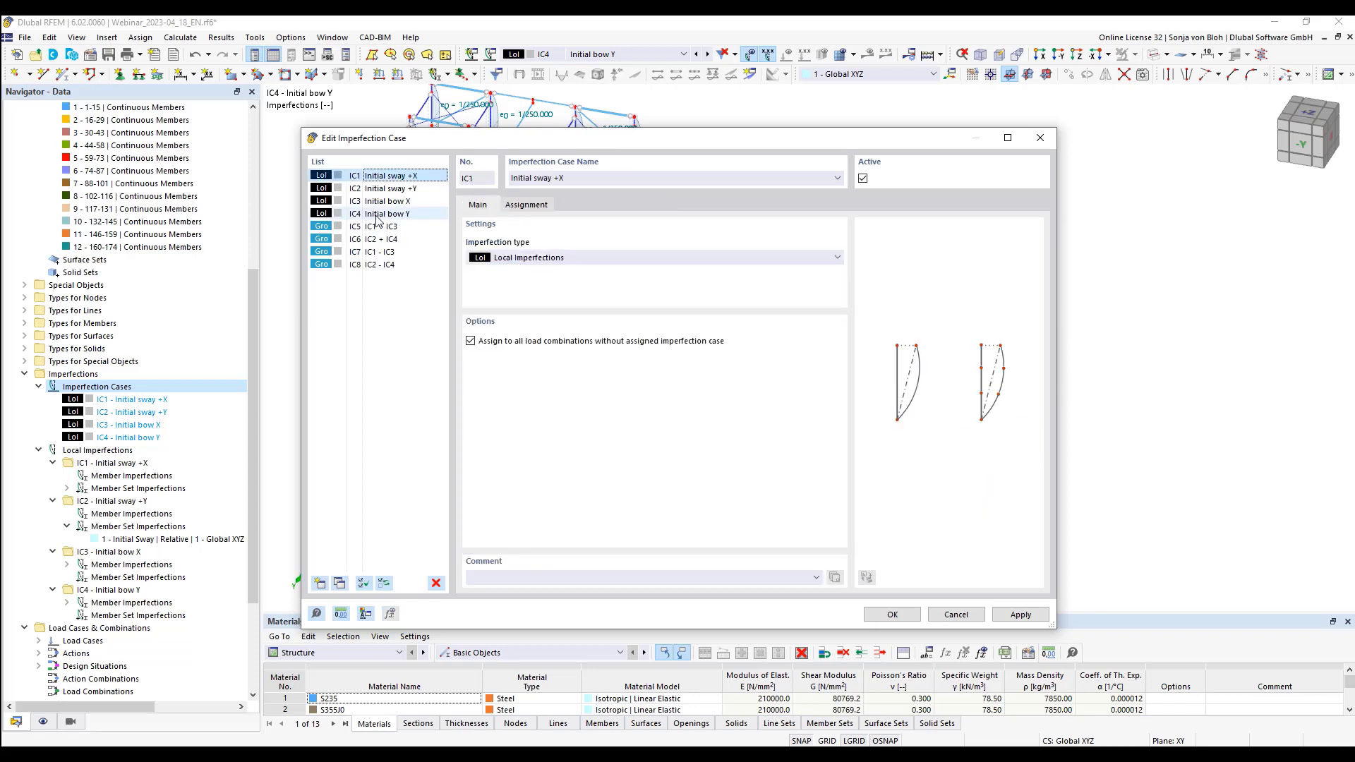
{"action": "left_click", "coordinate": [377, 215], "text": "shift"}
{"action": "left_click", "coordinate": [864, 179]}
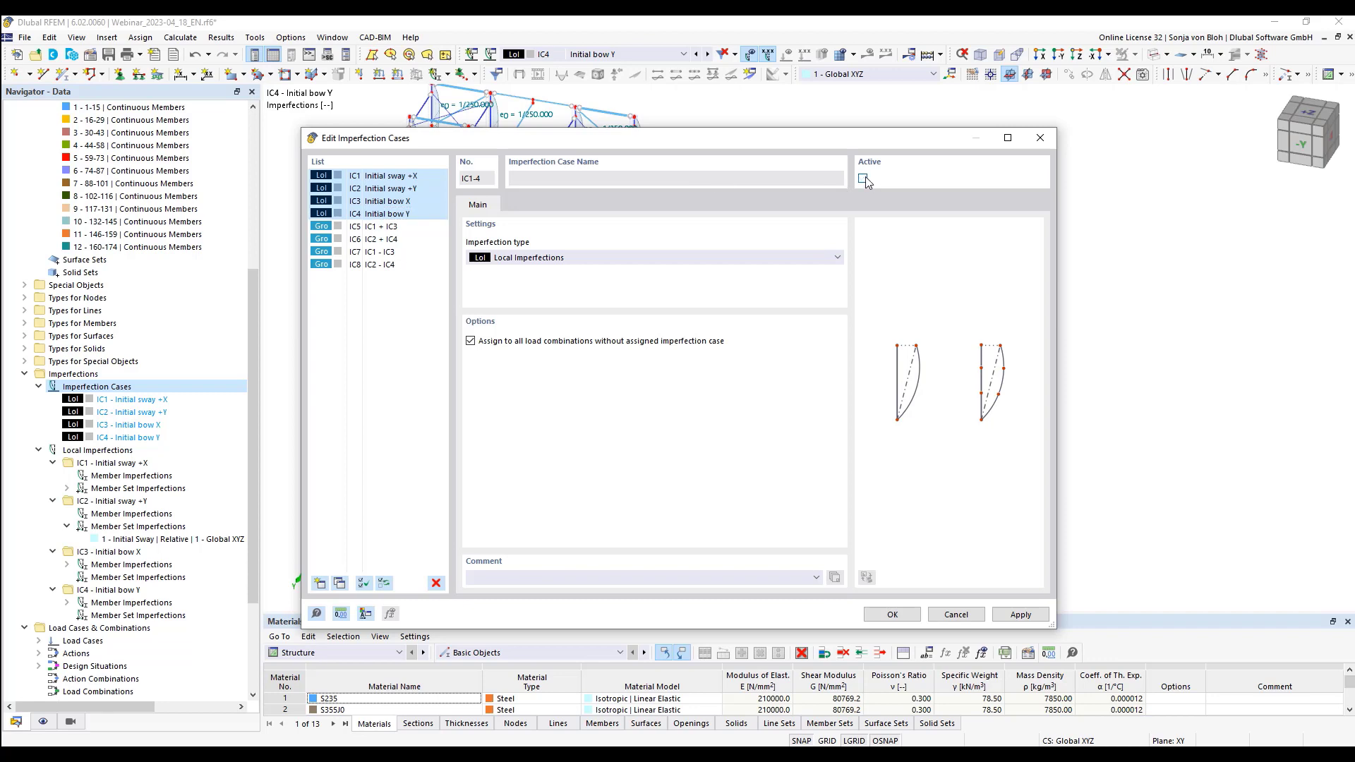
{"action": "left_click", "coordinate": [881, 613]}
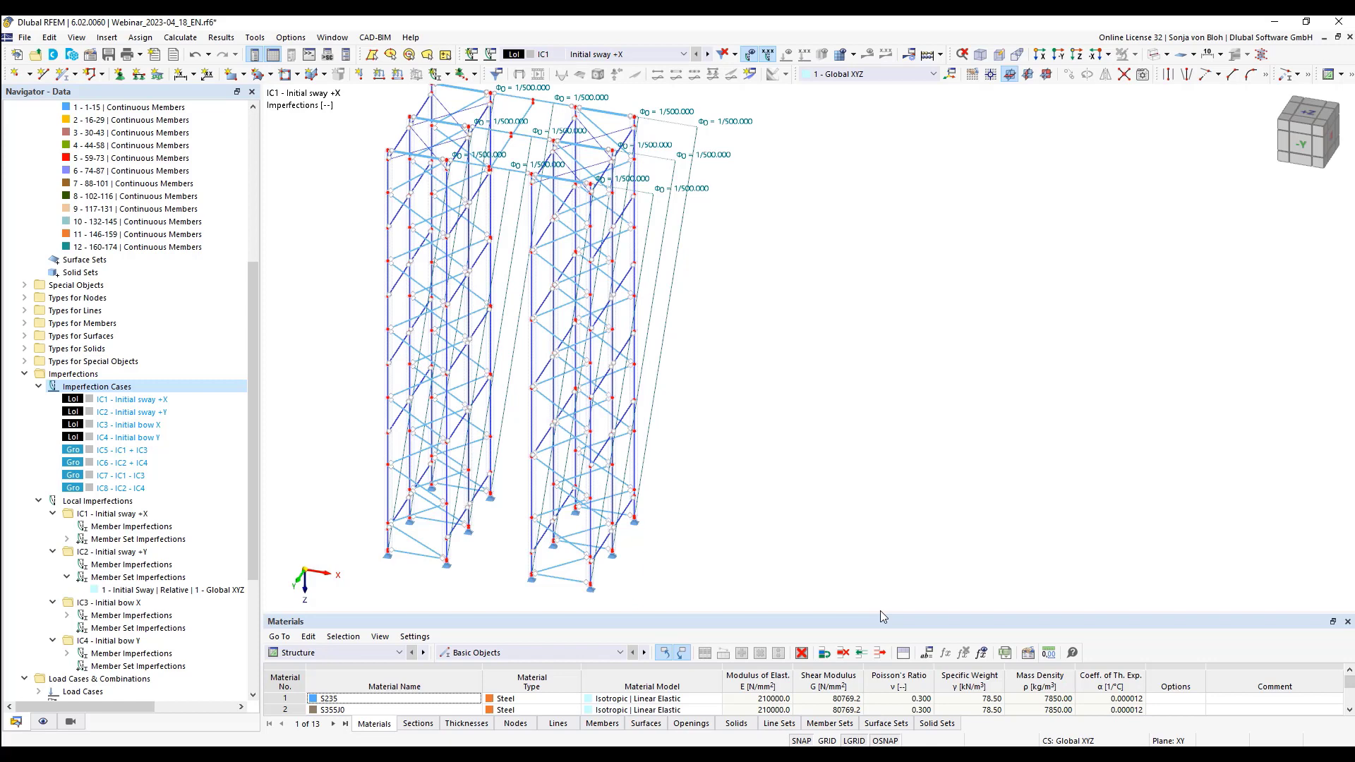
Check the combination wizard activation and the load combination standard in the model's base data, leaving the settings unmodified
{"action": "left_click_drag", "start_coordinate": [252, 551], "coordinate": [280, 299]}
{"action": "right_click", "coordinate": [93, 134]}
{"action": "left_click", "coordinate": [125, 147]}
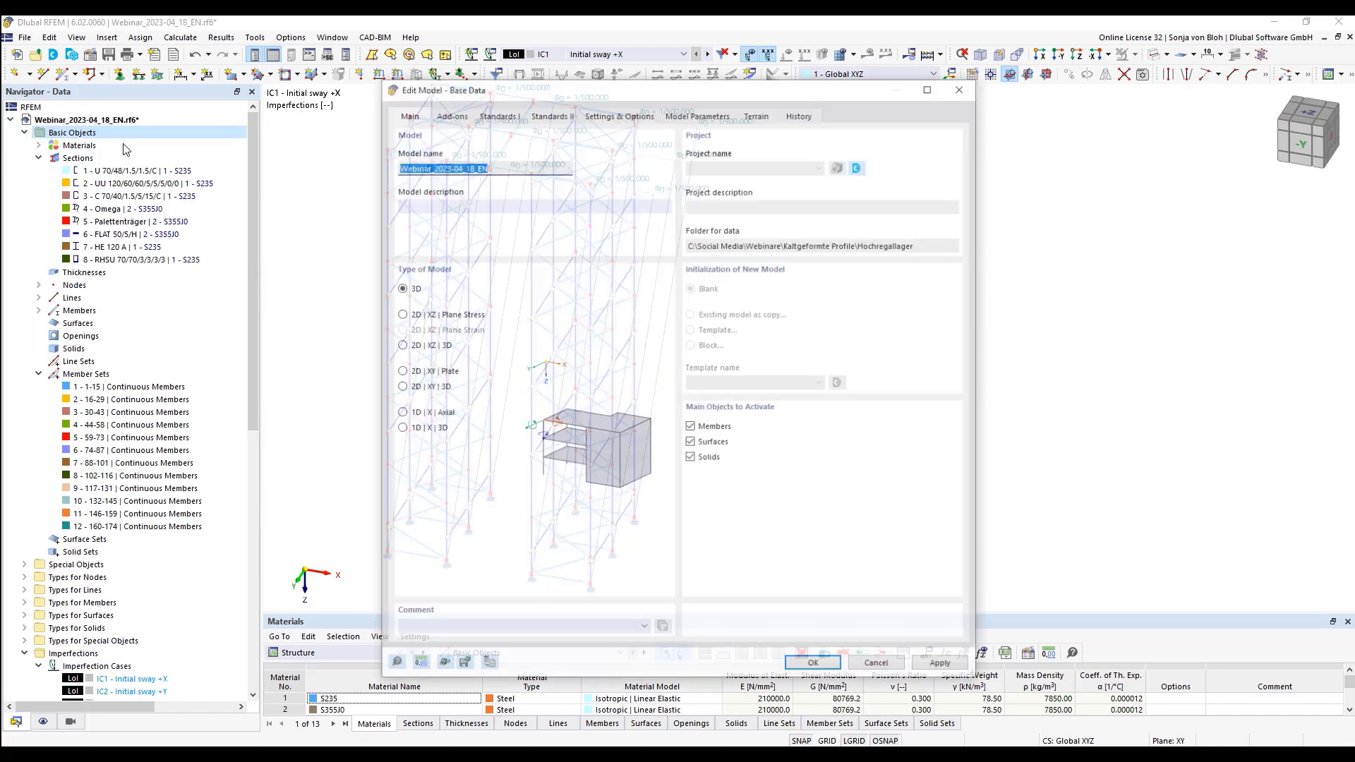
{"action": "left_click", "coordinate": [444, 116]}
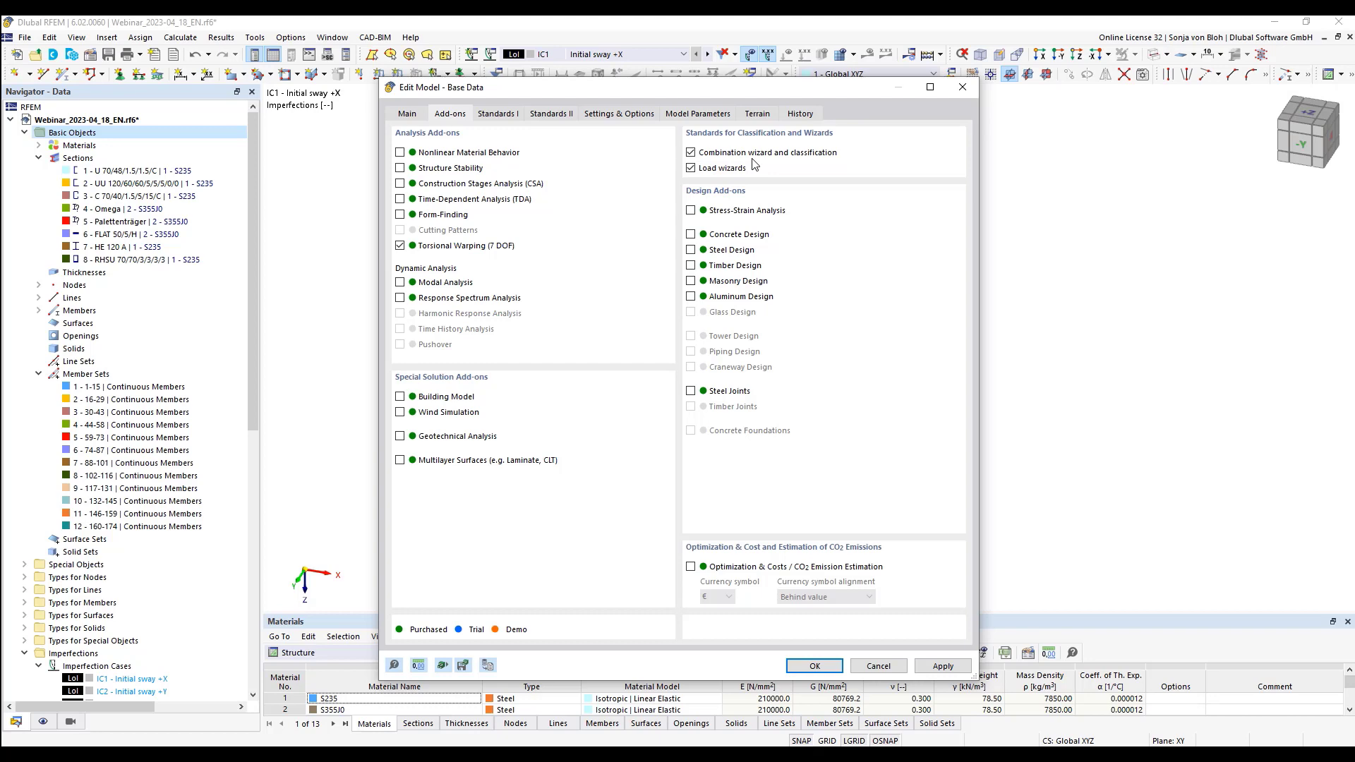
{"action": "left_click", "coordinate": [508, 115]}
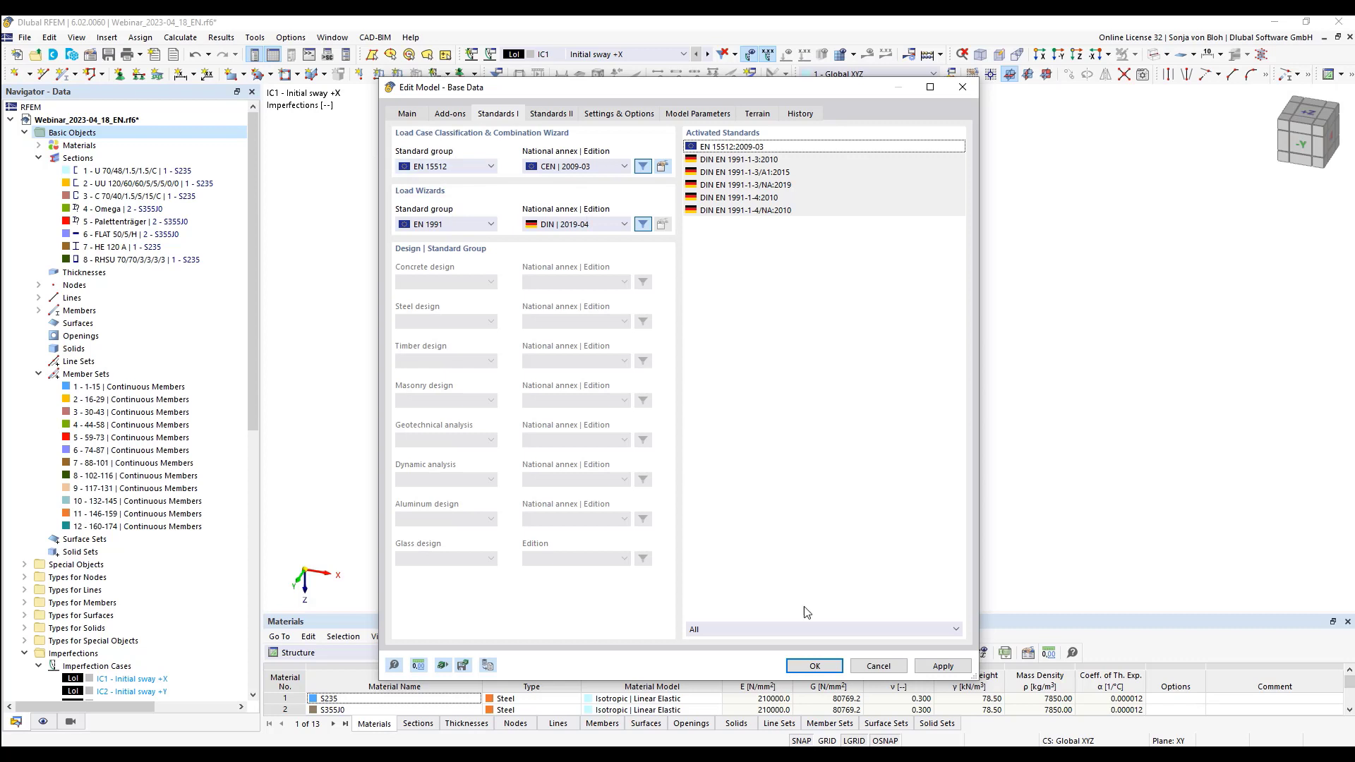
{"action": "left_click", "coordinate": [875, 667]}
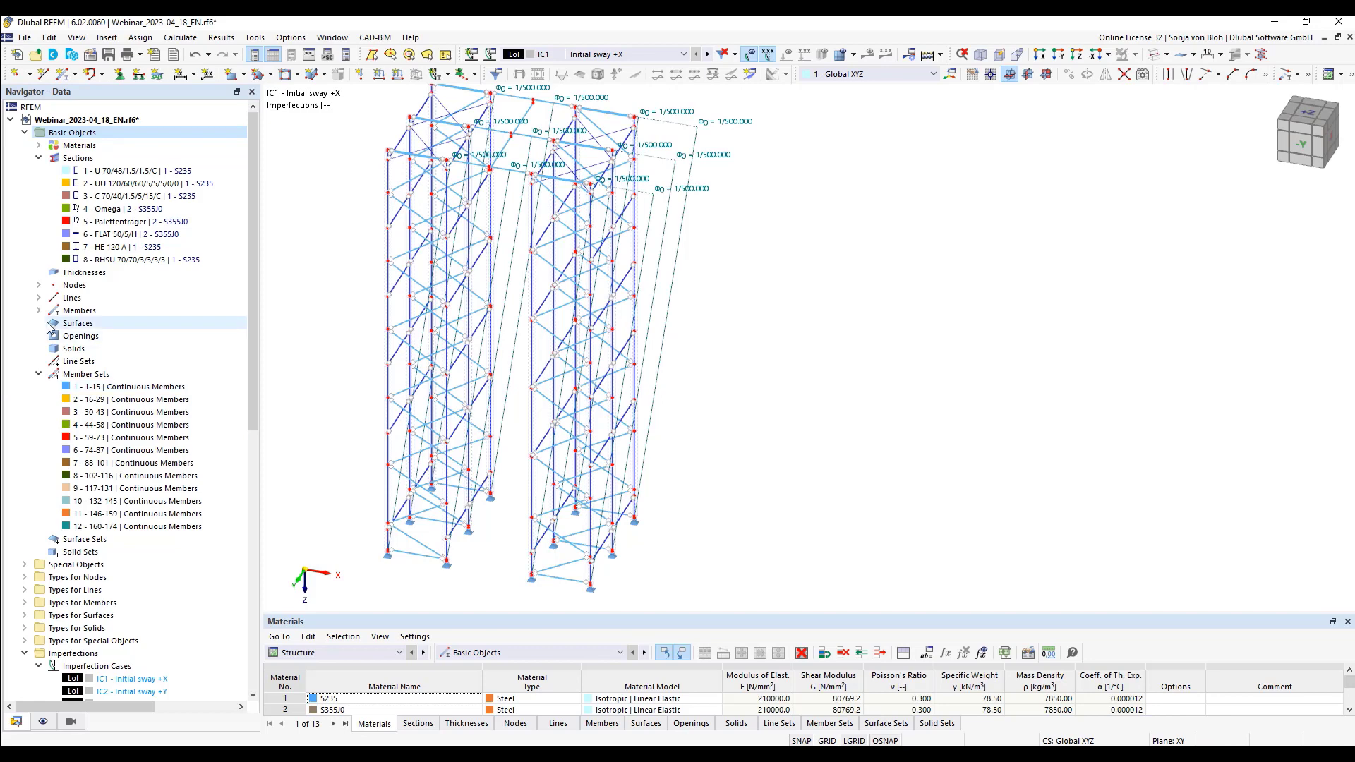
Create a combination wizard generating non-linear load combinations with SA2 - Second-order (P-Δ) analysis settings and imperfection cases considered
{"action": "left_click_drag", "start_coordinate": [252, 291], "coordinate": [252, 525]}
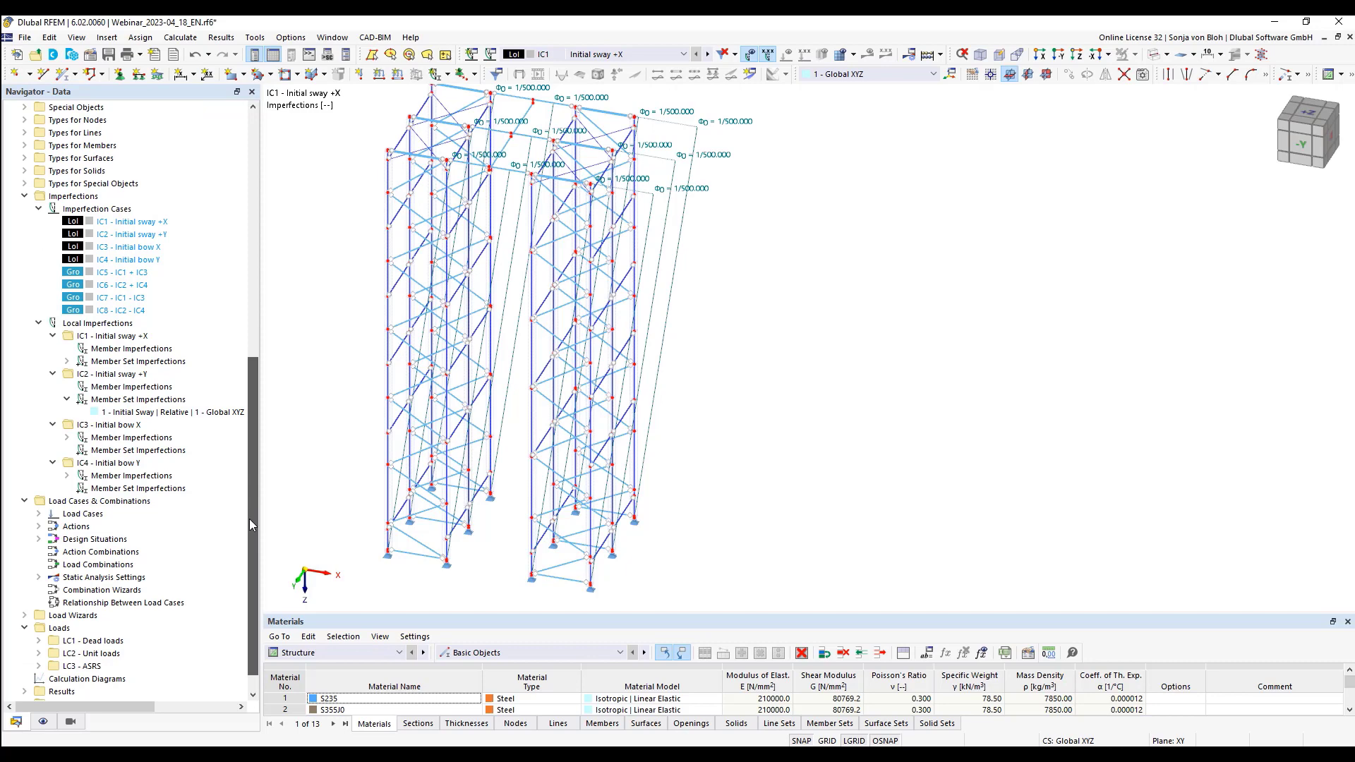
{"action": "left_click_drag", "start_coordinate": [252, 525], "coordinate": [252, 550]}
{"action": "right_click", "coordinate": [121, 565]}
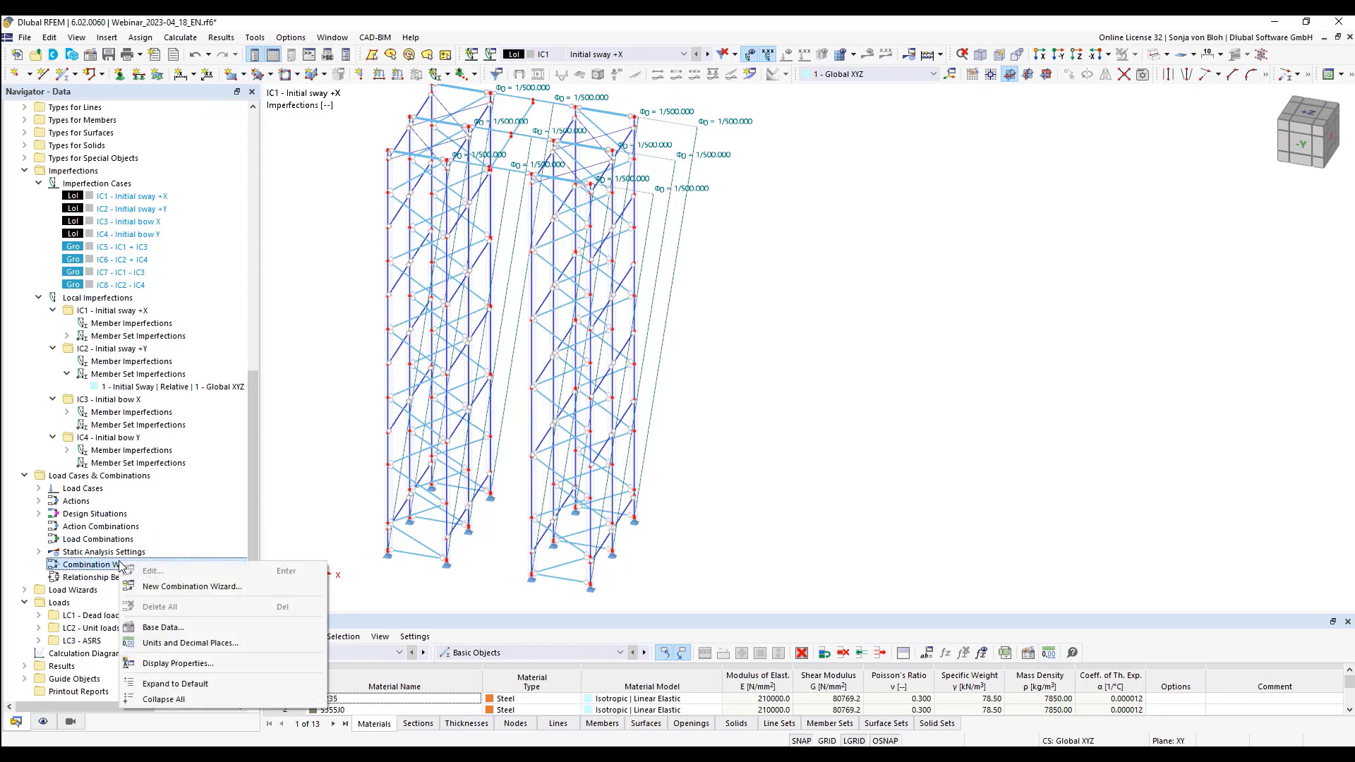
{"action": "left_click", "coordinate": [206, 591]}
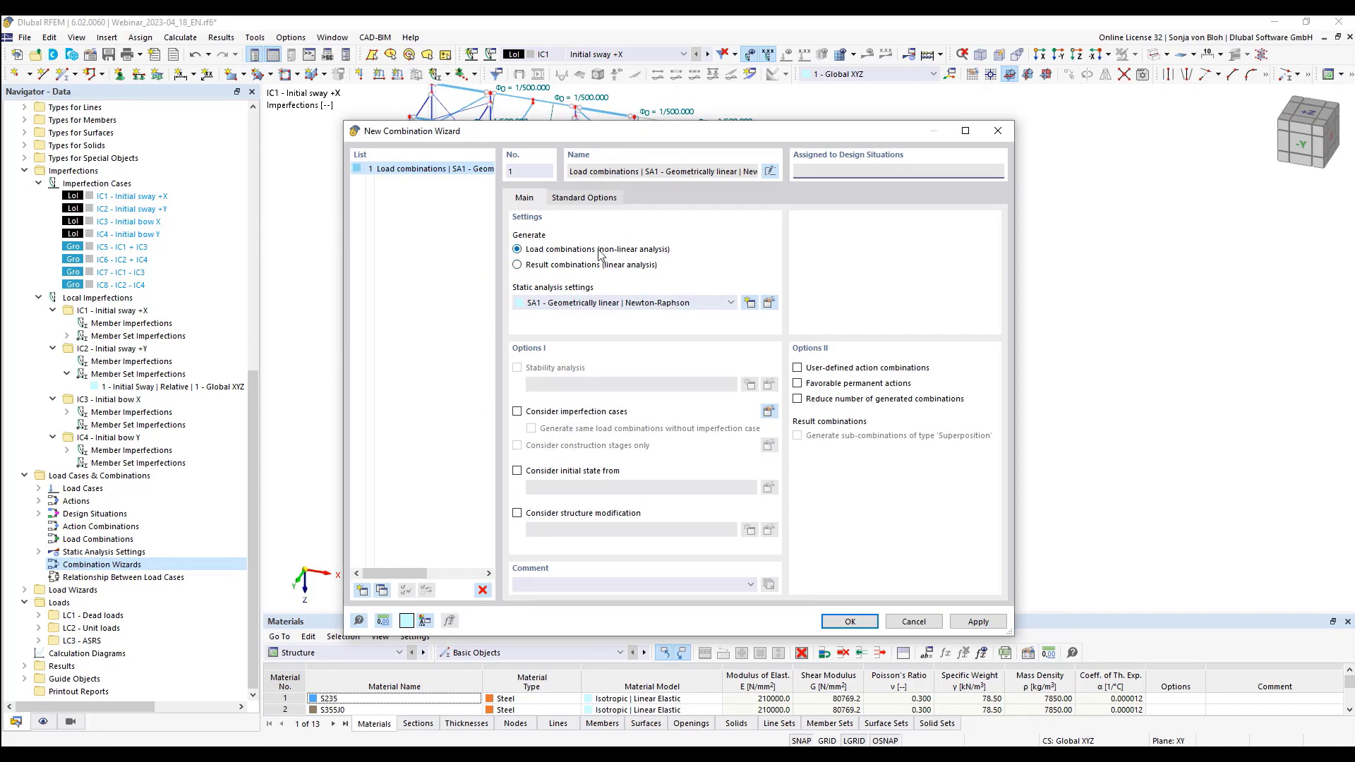
{"action": "left_click", "coordinate": [518, 250]}
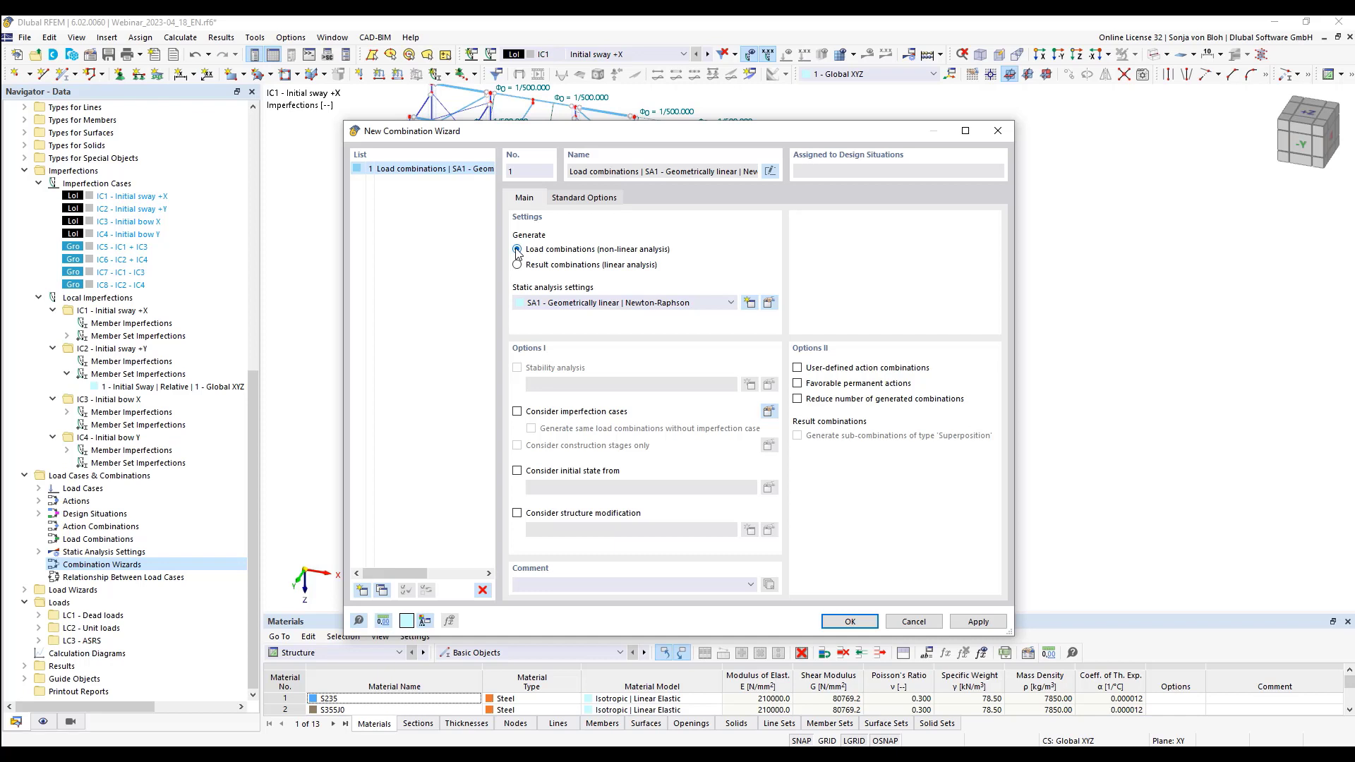
{"action": "left_click", "coordinate": [619, 303]}
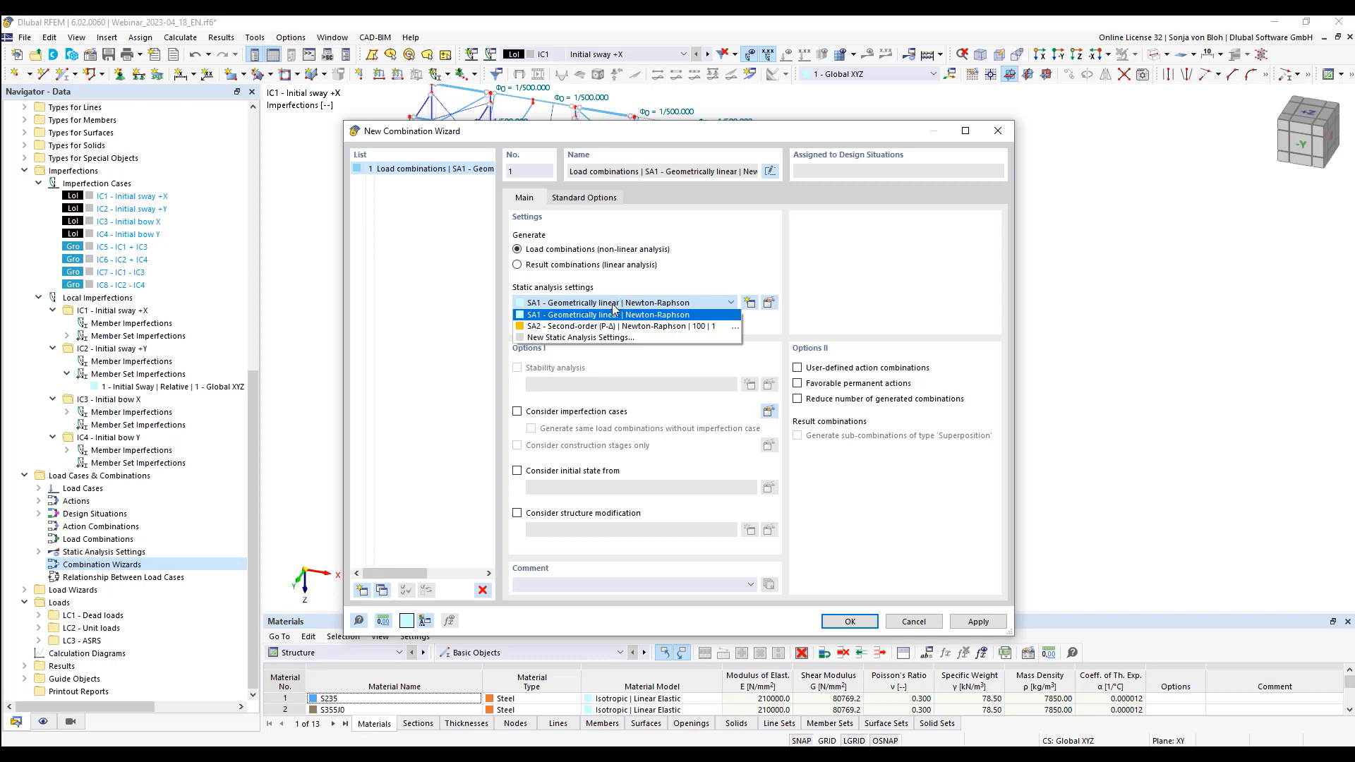
{"action": "left_click", "coordinate": [583, 327]}
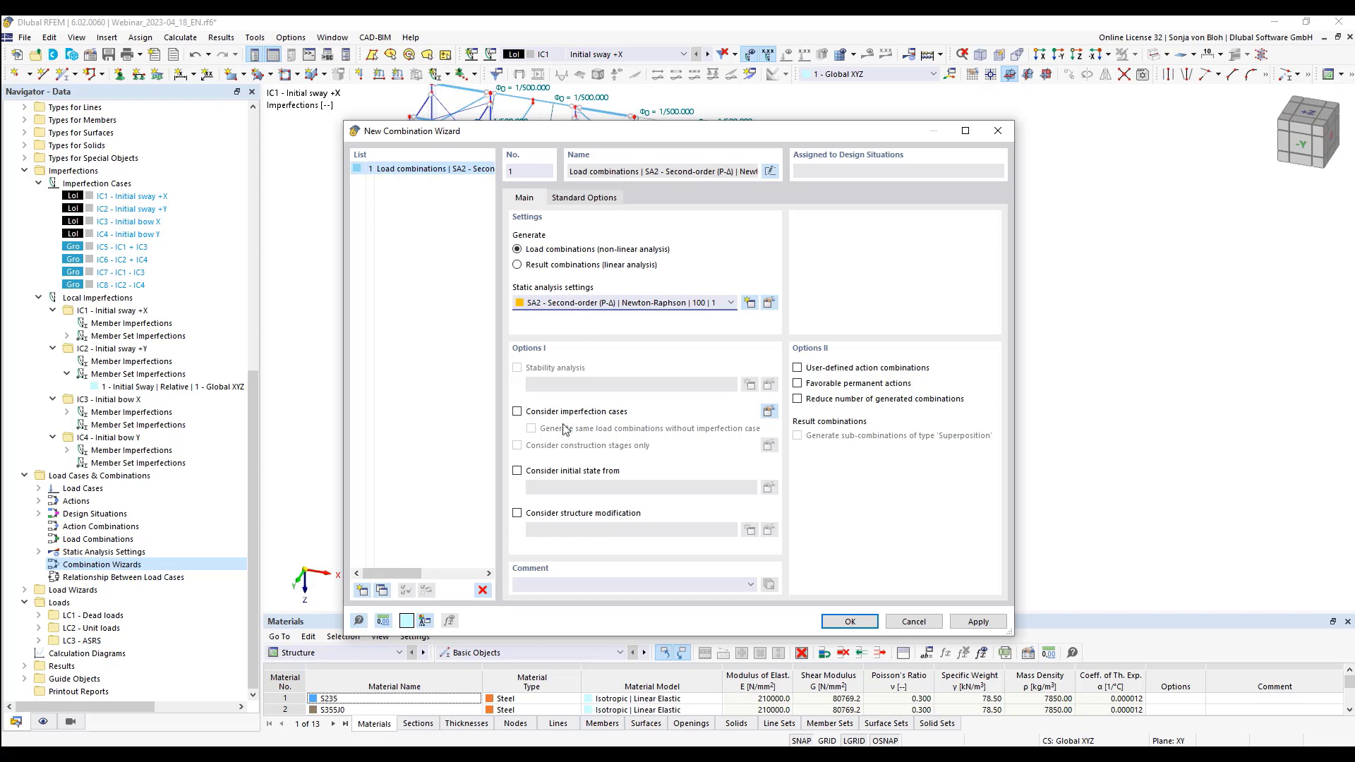
{"action": "left_click", "coordinate": [518, 412]}
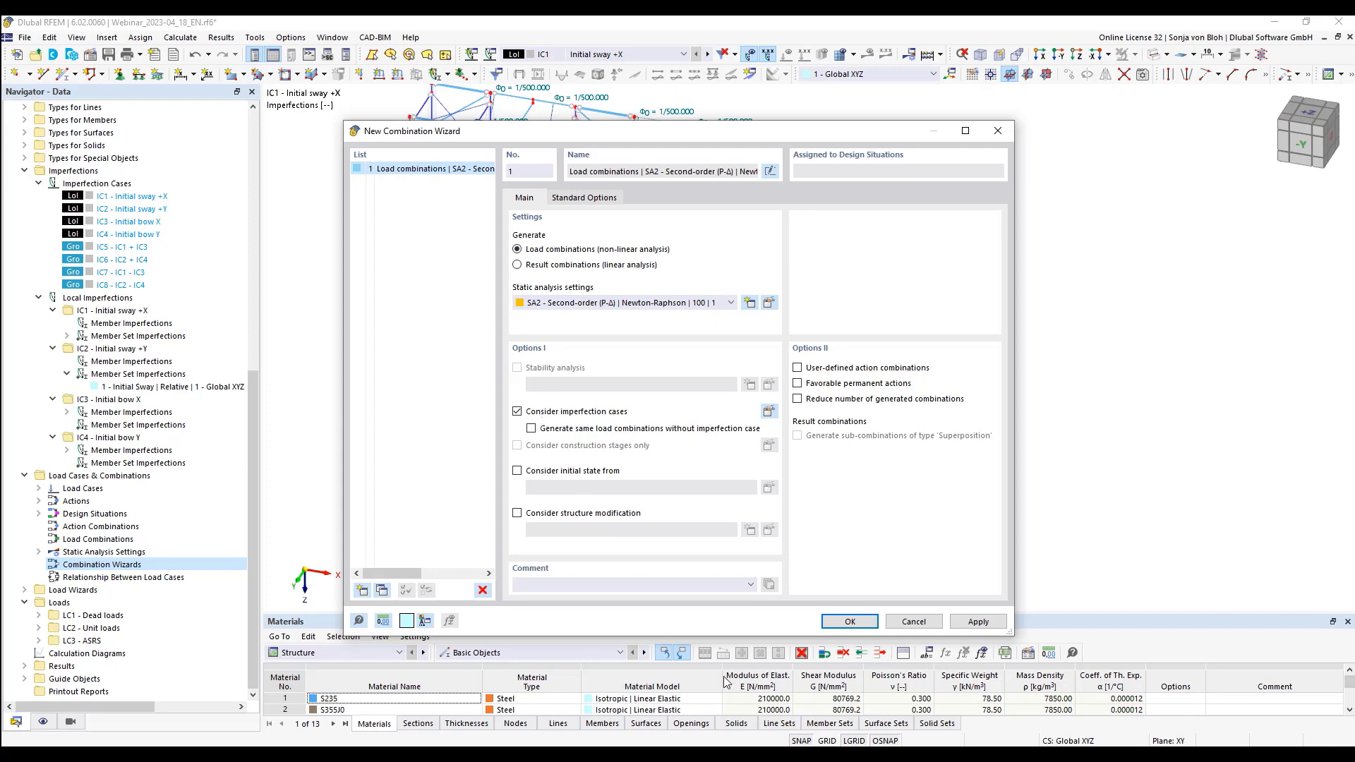
{"action": "left_click", "coordinate": [849, 622]}
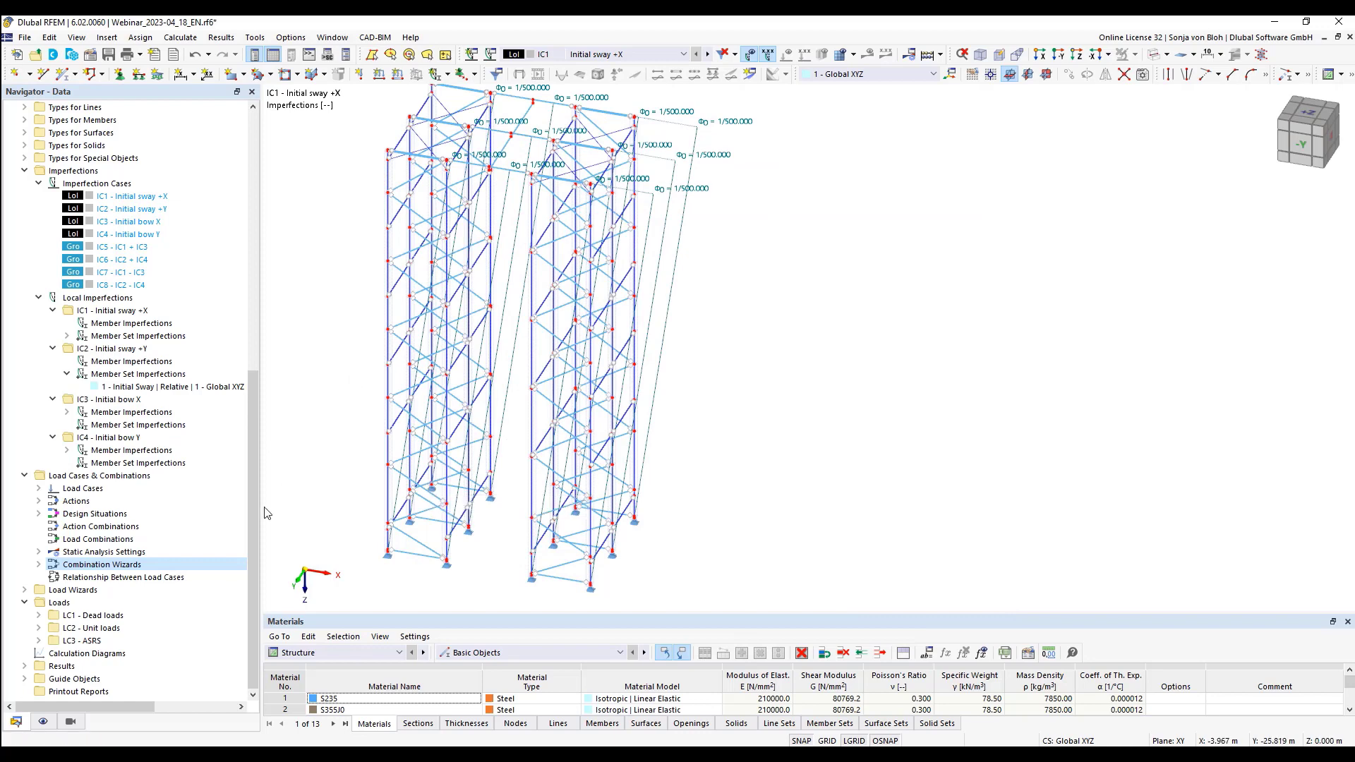
Assign combination wizard 1 with SA2 - Second-order (P-Δ) settings to both design situations DS1 and DS2
{"action": "right_click", "coordinate": [116, 476]}
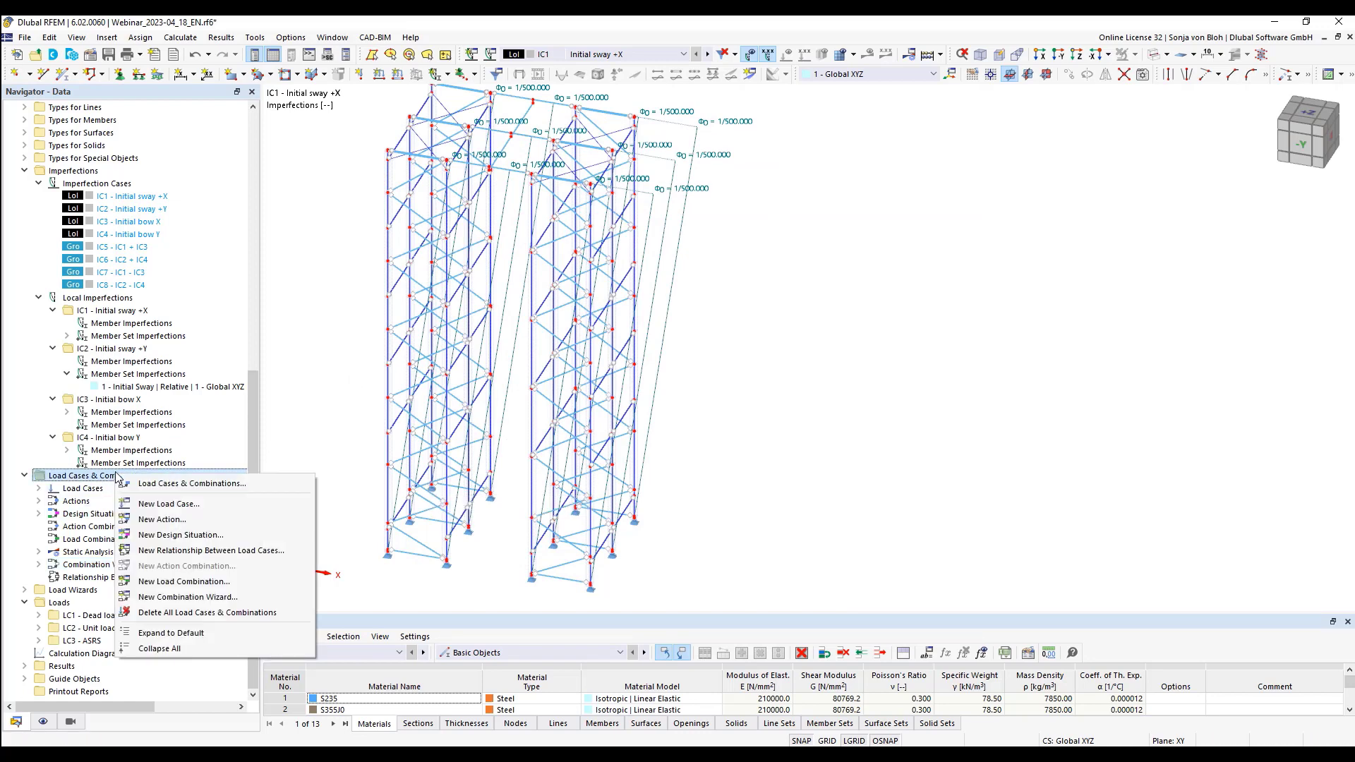
{"action": "left_click", "coordinate": [166, 484]}
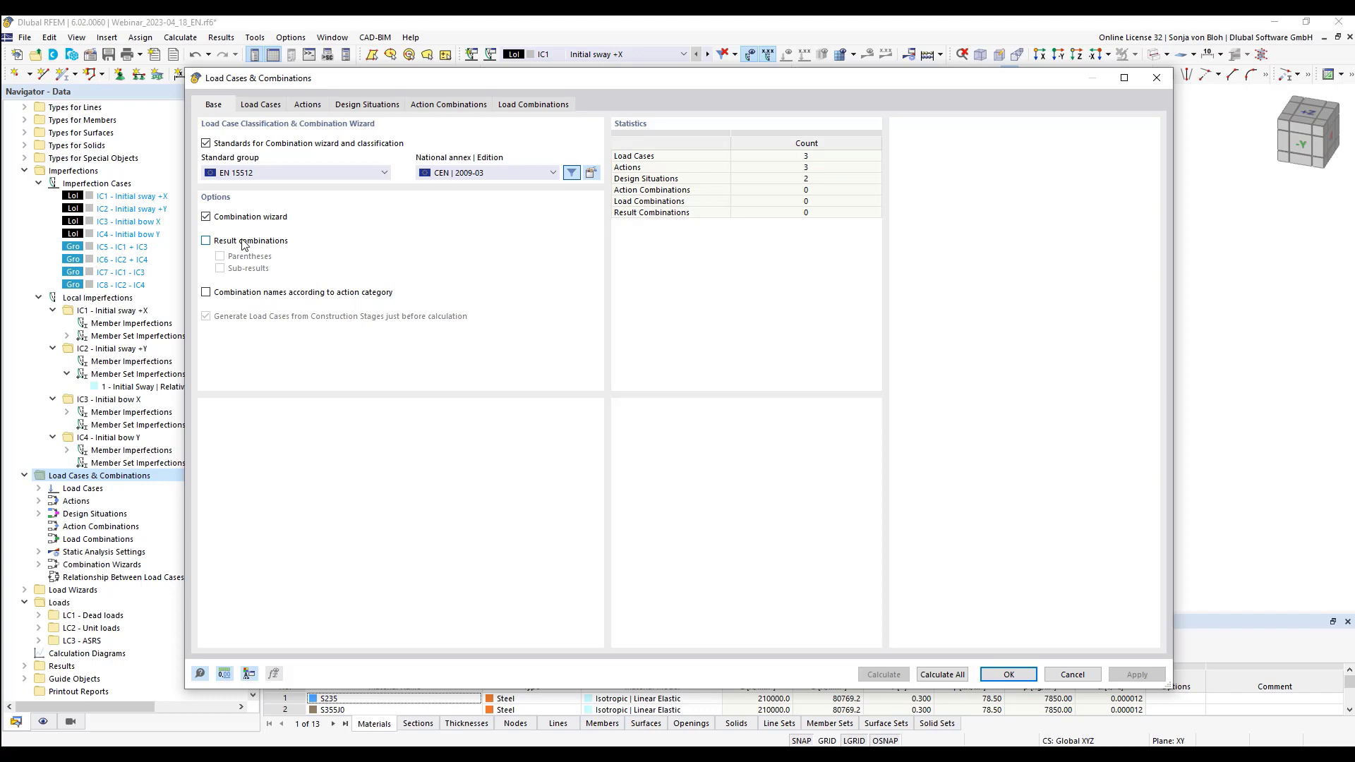
{"action": "left_click", "coordinate": [388, 106]}
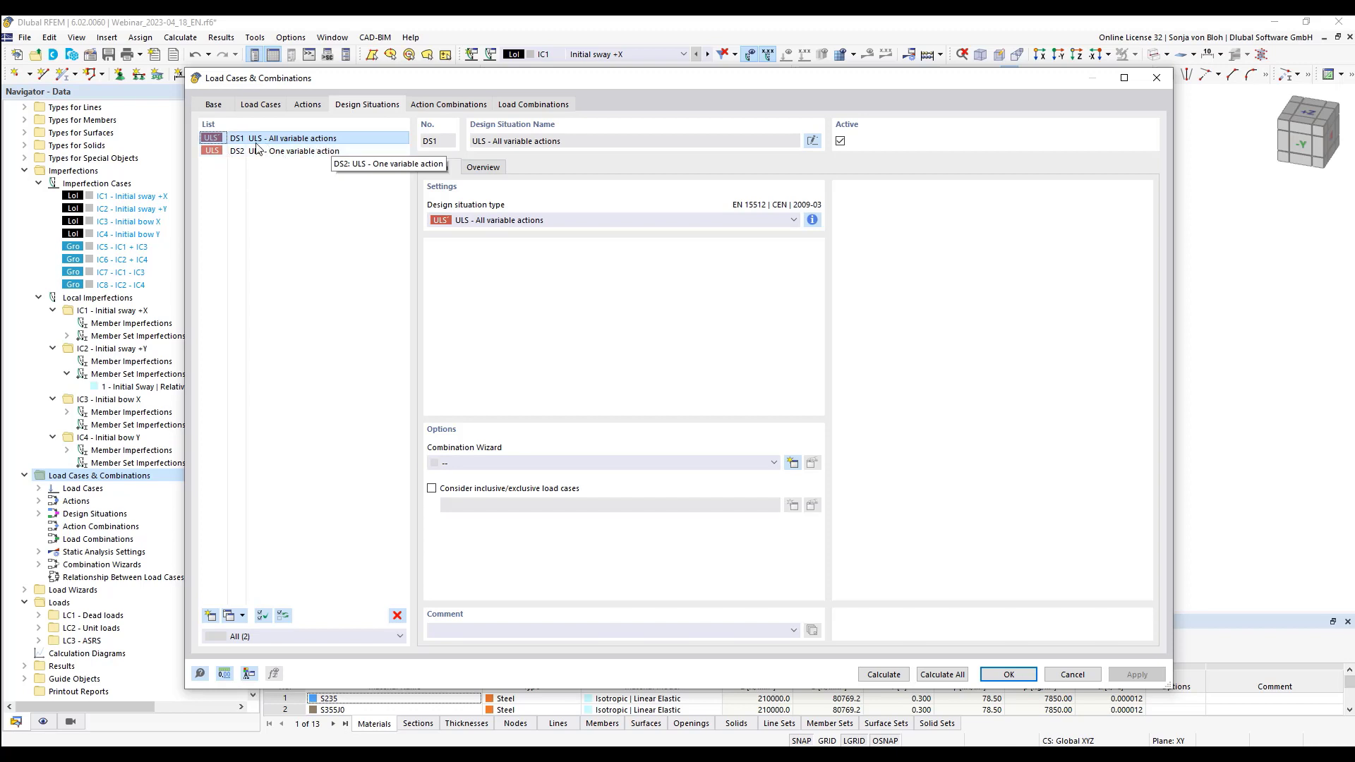
{"action": "left_click", "coordinate": [315, 154]}
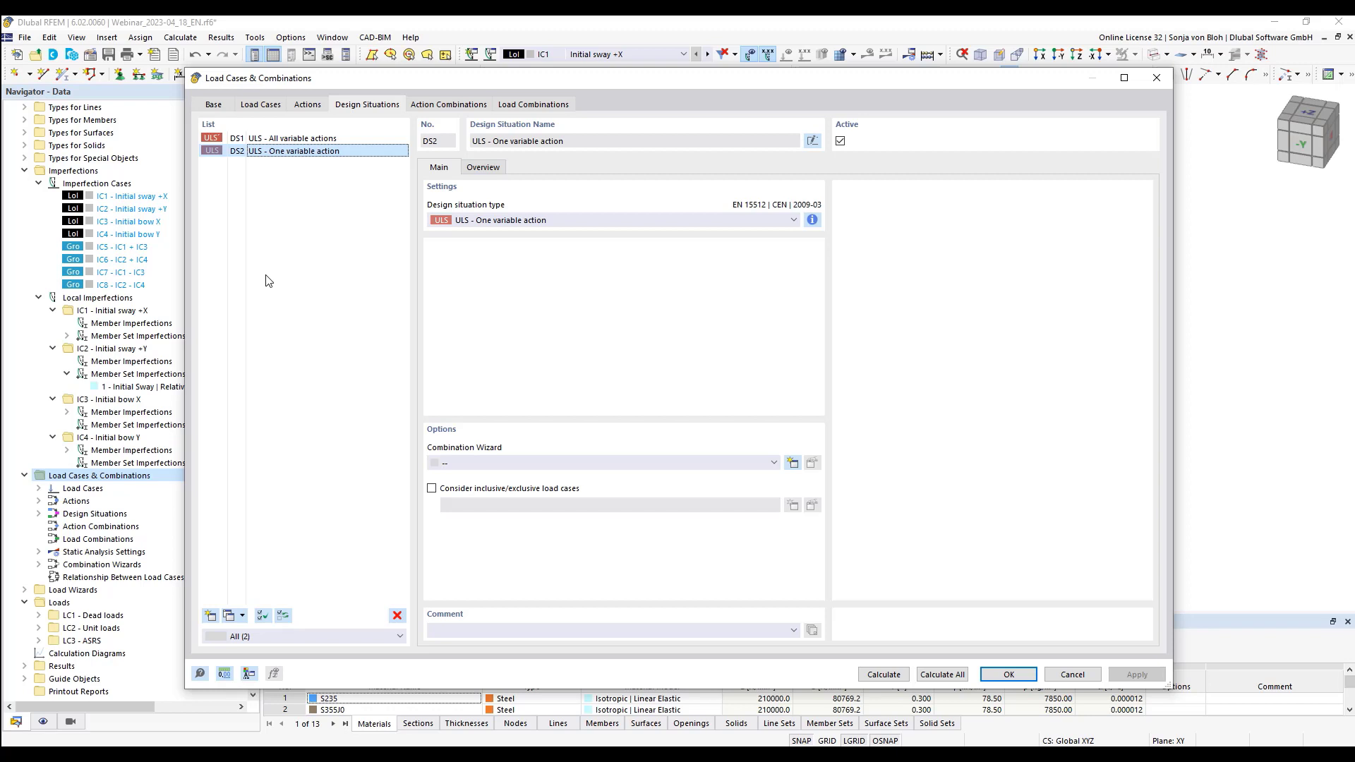
{"action": "left_click", "coordinate": [296, 141], "text": "ctrl"}
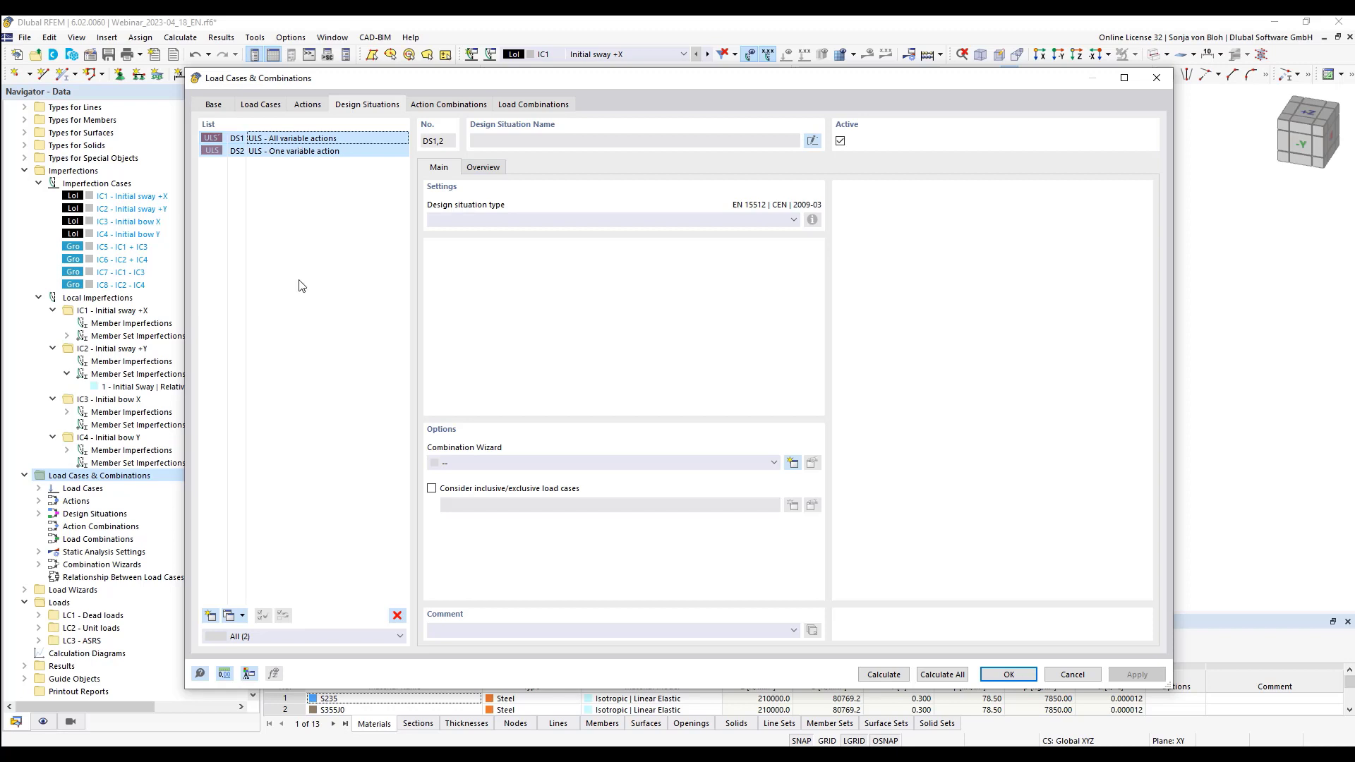
{"action": "left_click", "coordinate": [746, 459]}
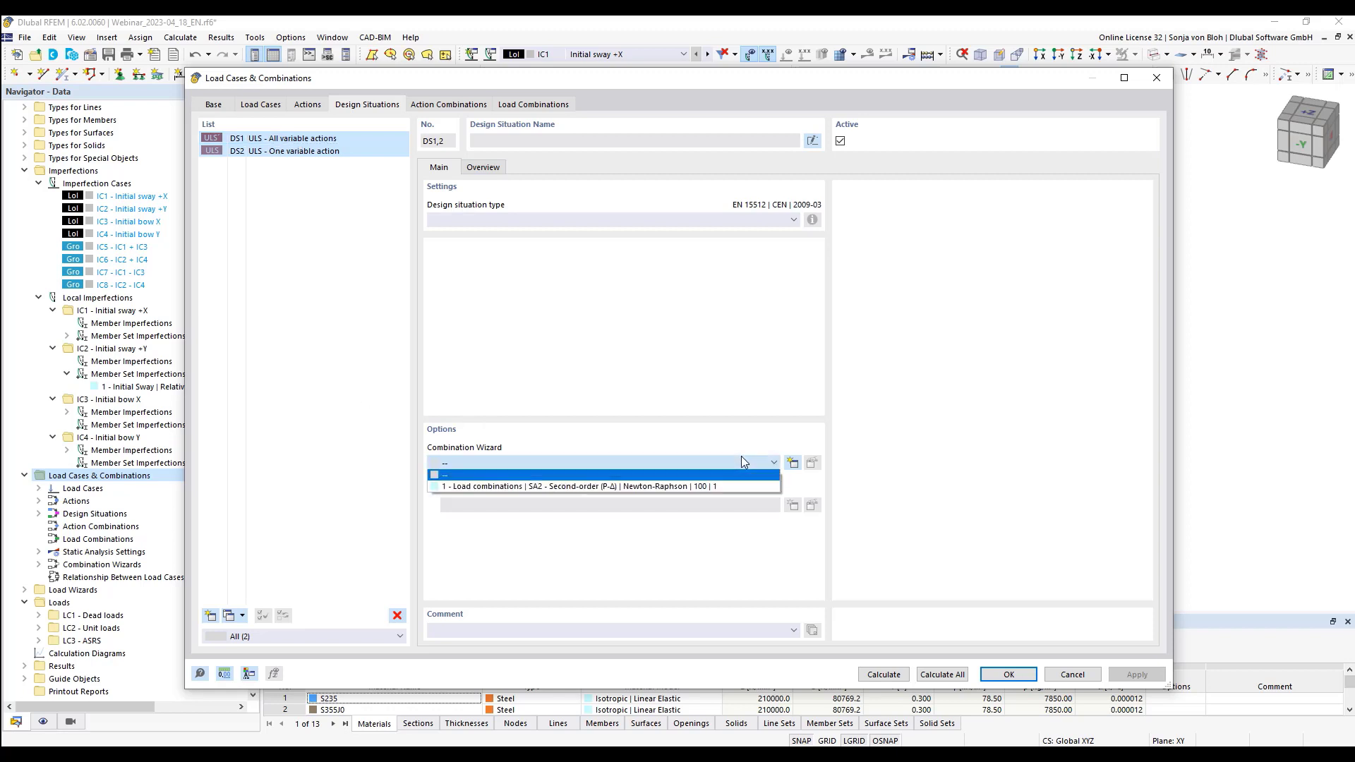
{"action": "left_click", "coordinate": [592, 486]}
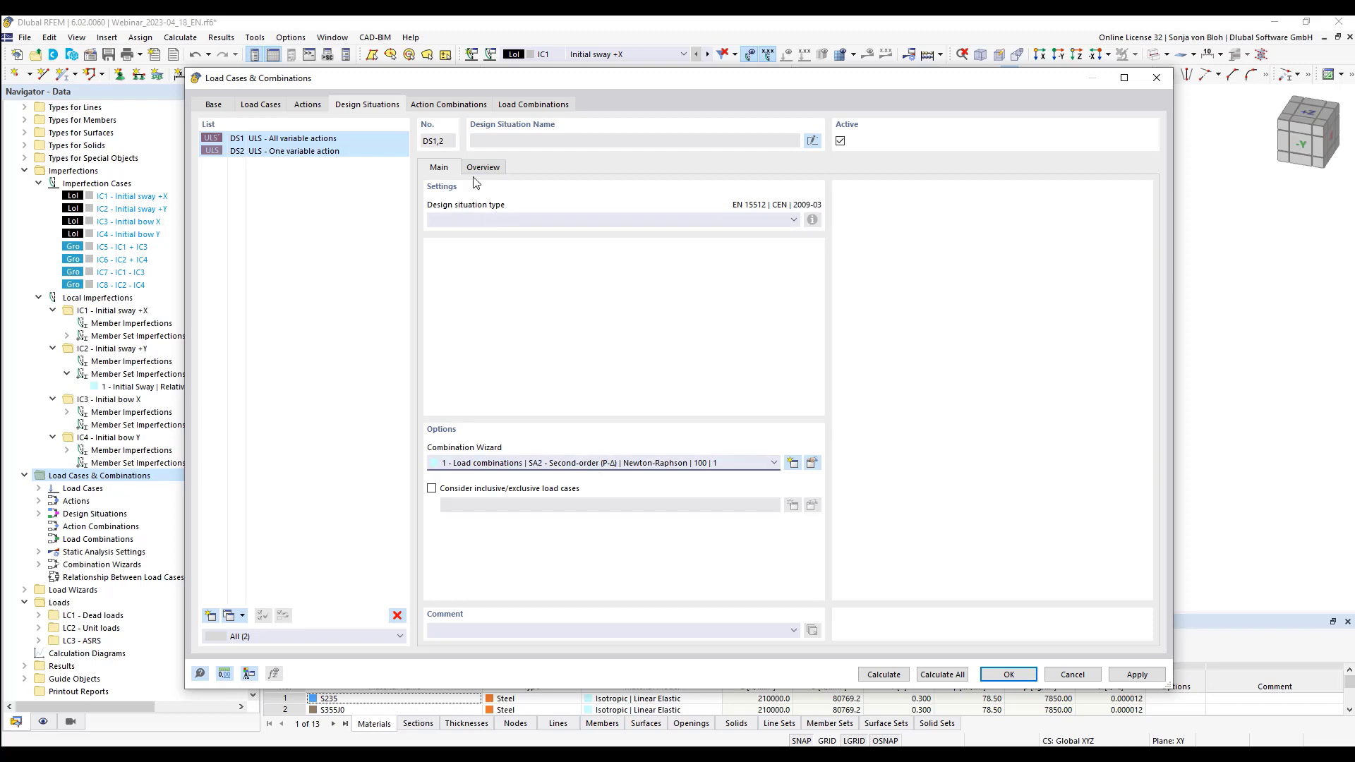
Deactivate action combination AC5, the 1.30 * A1 duplicate belonging to DS2 - ULS - One variable action
{"action": "left_click", "coordinate": [459, 106]}
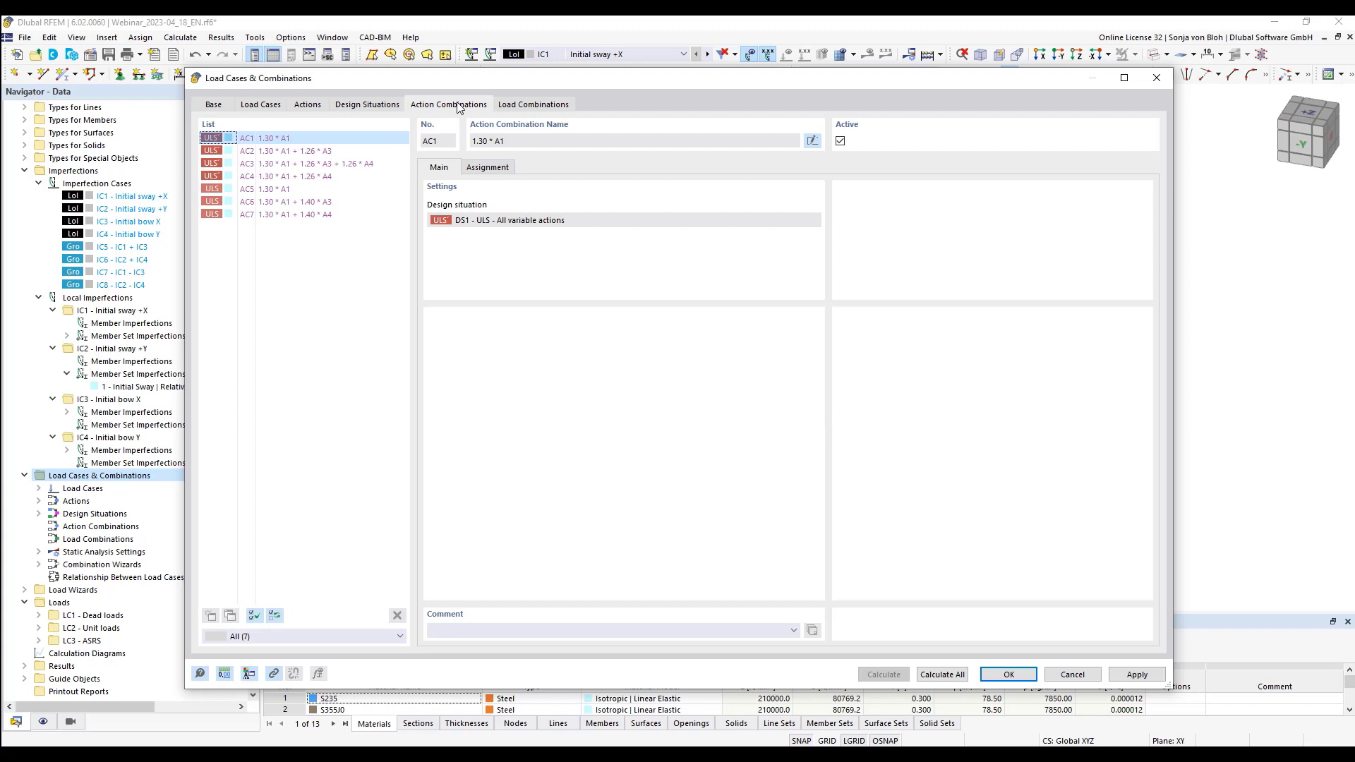
{"action": "left_click", "coordinate": [274, 191]}
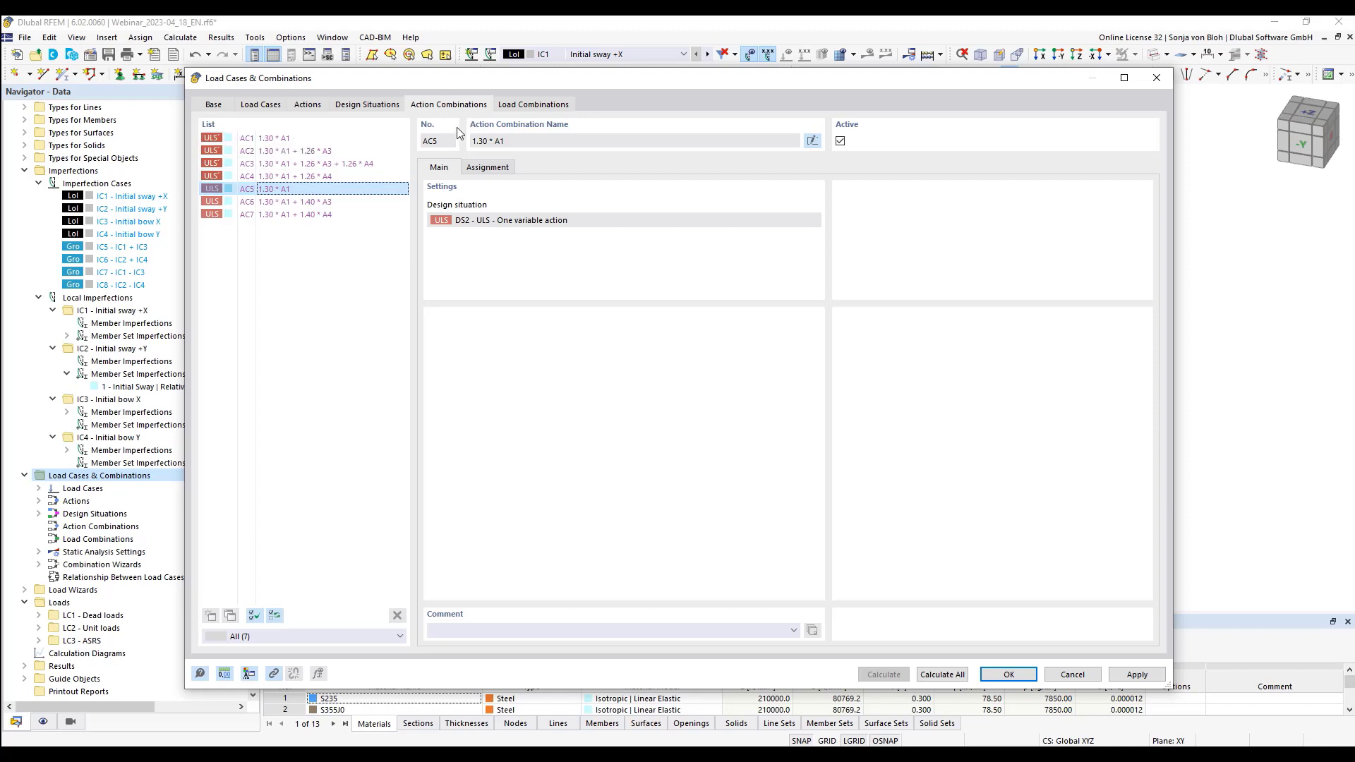
{"action": "left_click", "coordinate": [839, 141]}
{"action": "left_click", "coordinate": [839, 141]}
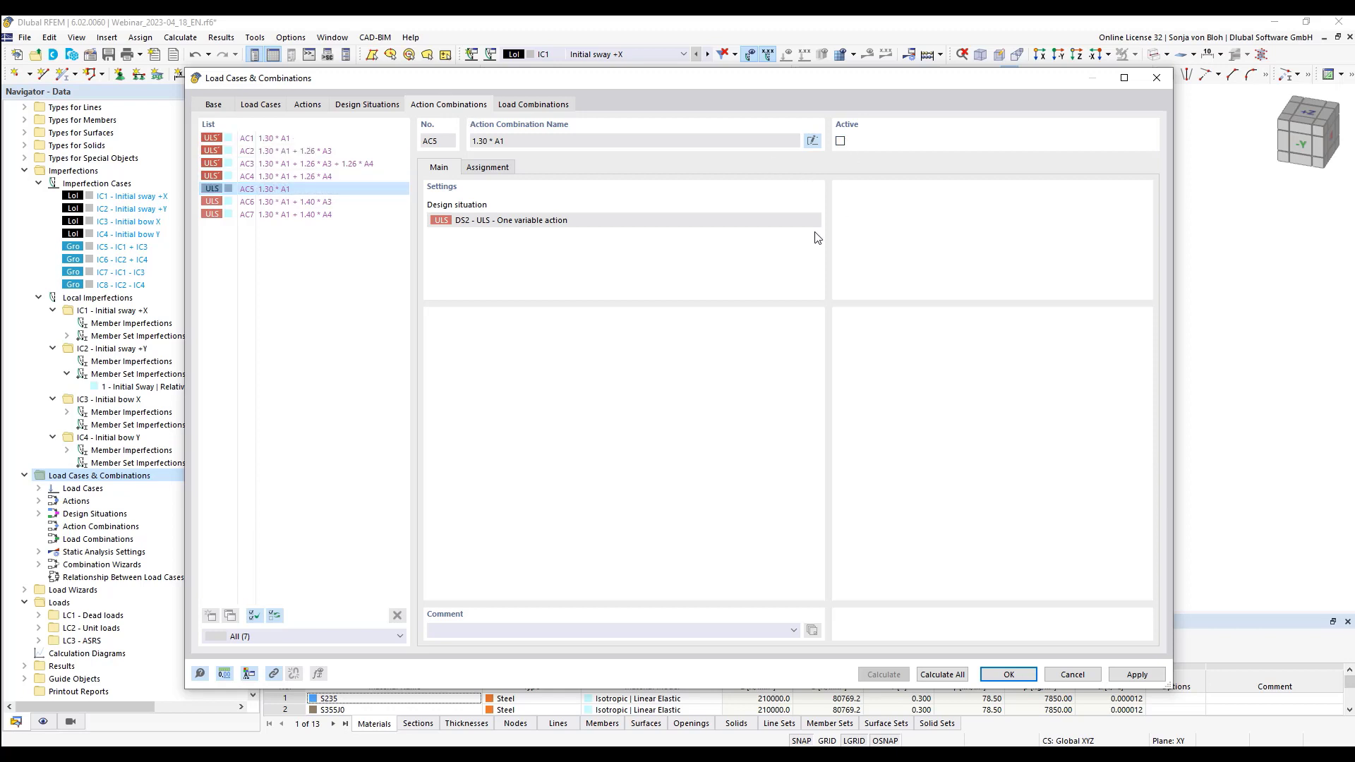
Generate the load combinations, check the imperfection cases assigned to CO1 through CO4, and accept the load cases and combinations
{"action": "left_click", "coordinate": [538, 106]}
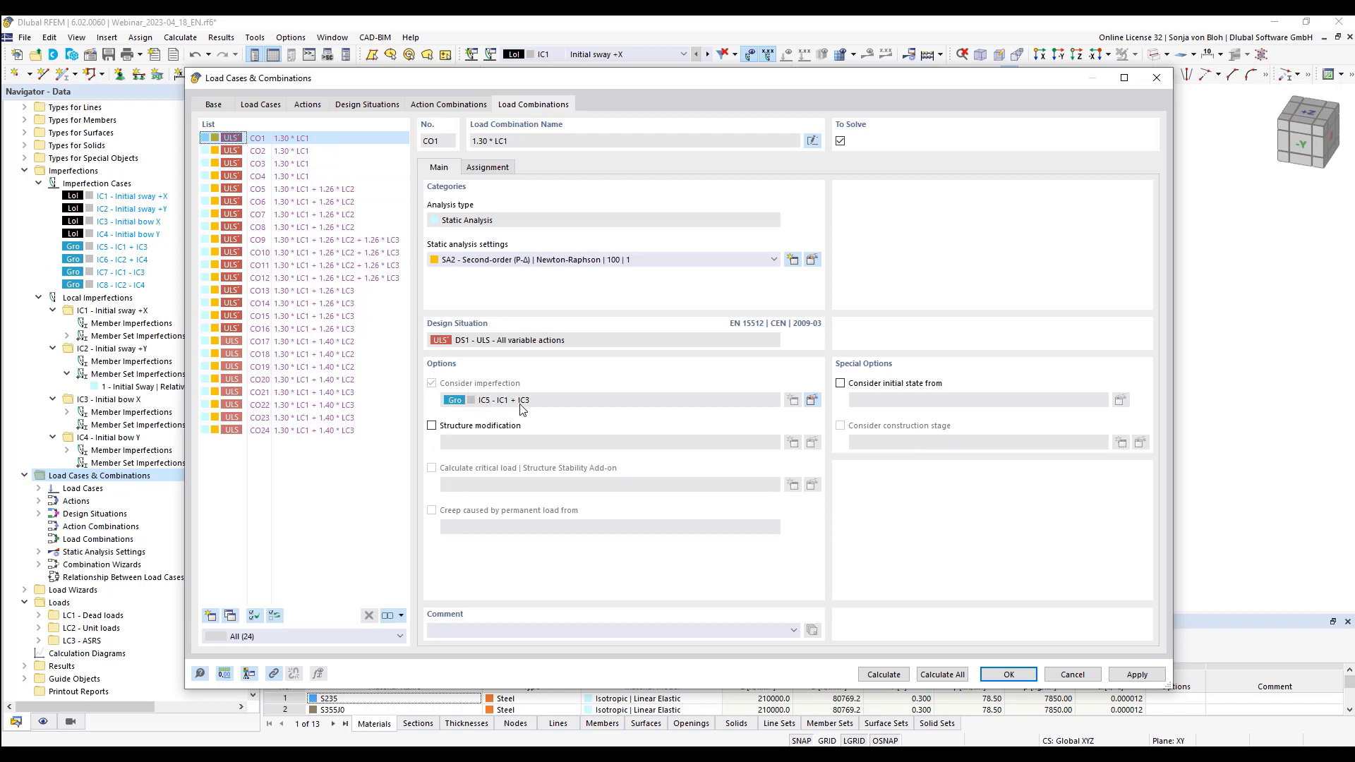
{"action": "left_click", "coordinate": [280, 152]}
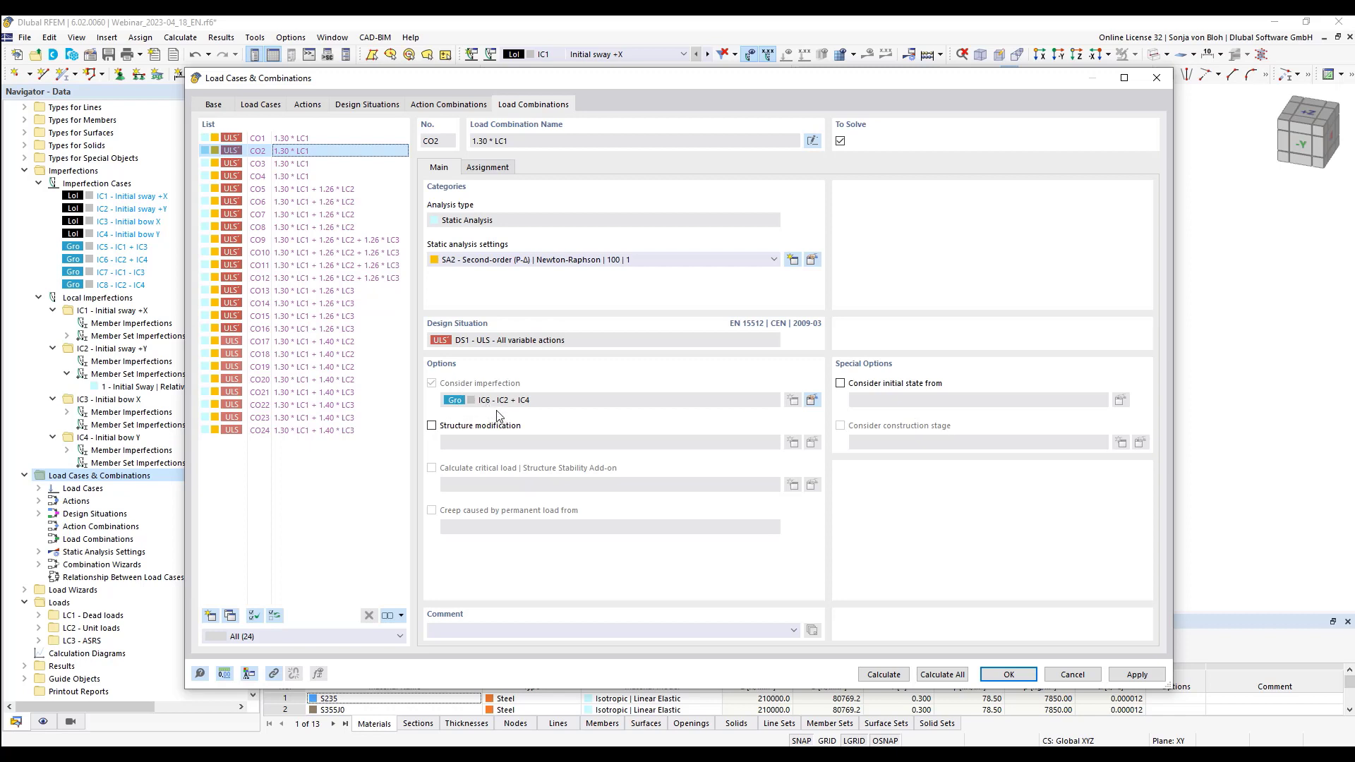
{"action": "left_click", "coordinate": [302, 163]}
{"action": "left_click", "coordinate": [302, 176]}
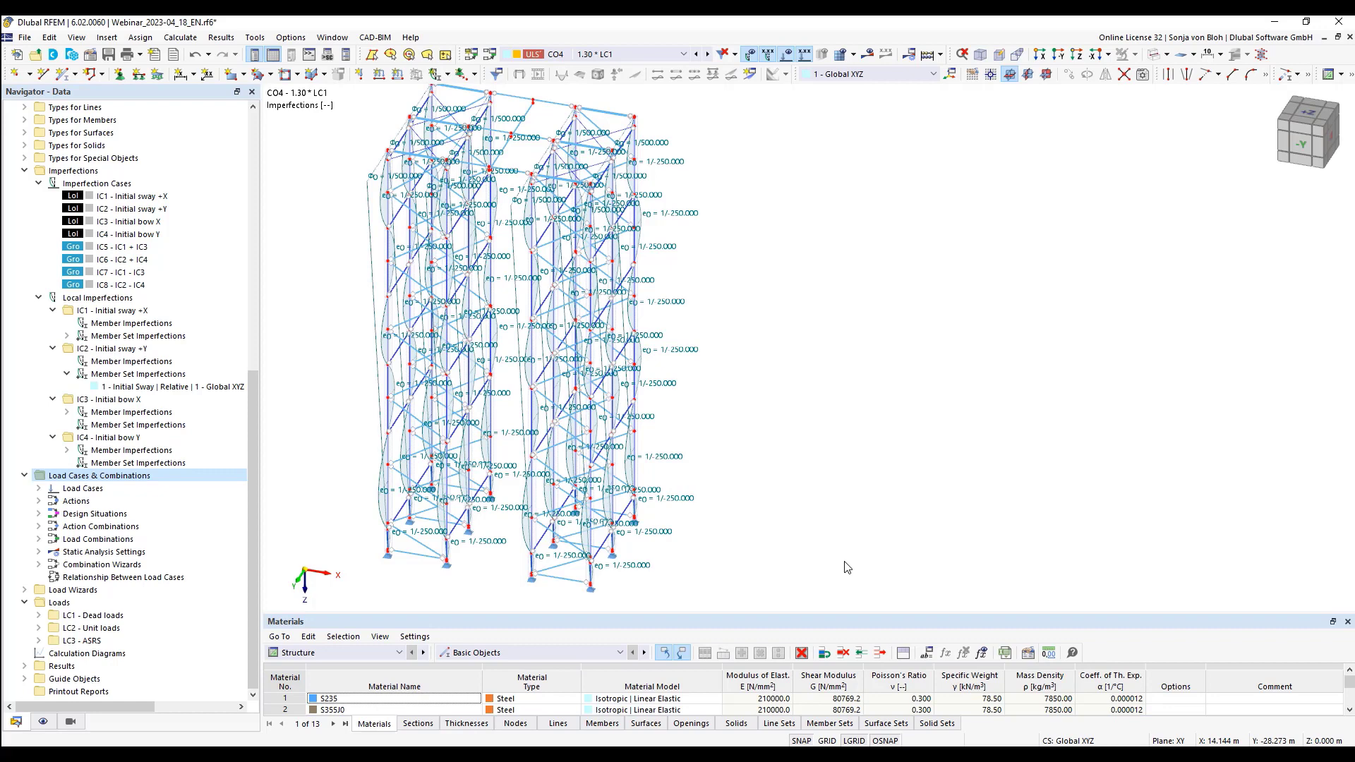
Activate the Steel Design add-on in the model's base data
{"action": "left_click_drag", "start_coordinate": [255, 471], "coordinate": [267, 192]}
{"action": "right_click", "coordinate": [89, 133]}
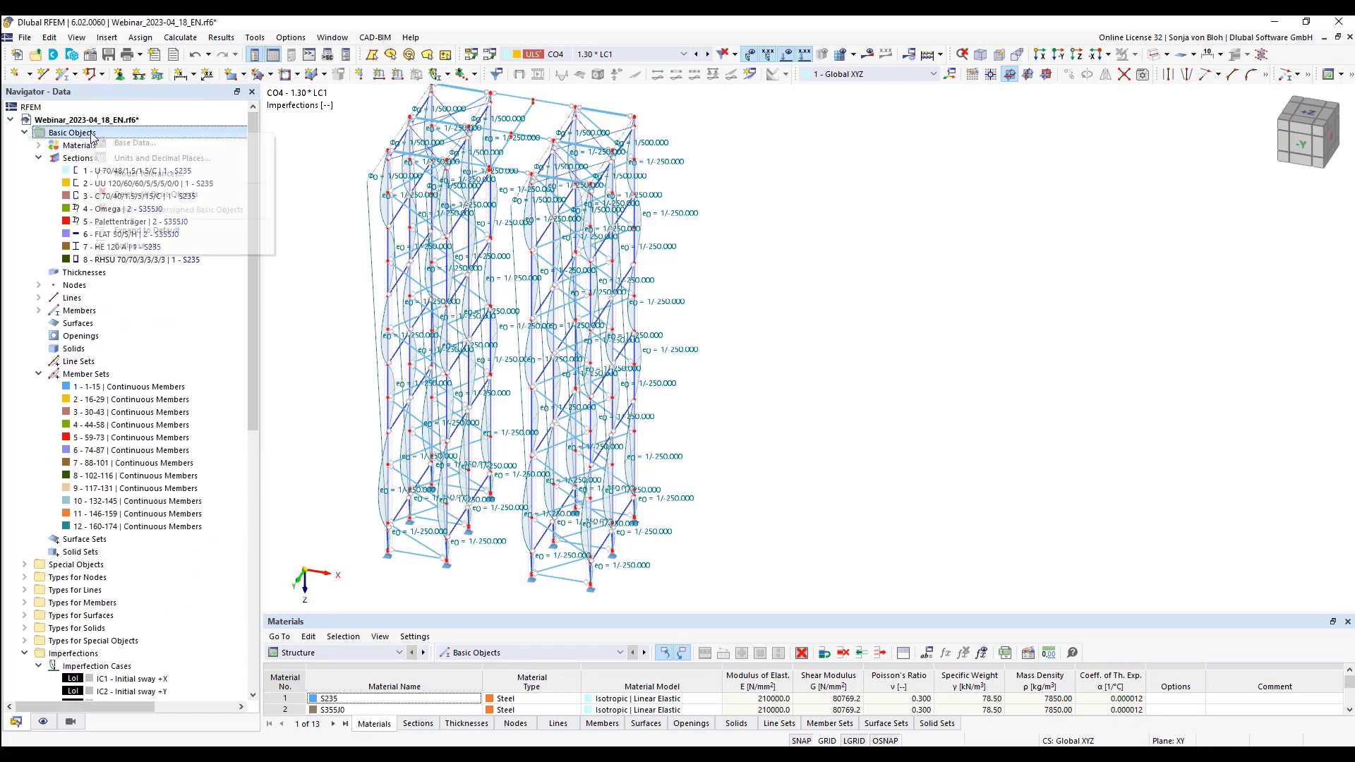
{"action": "left_click", "coordinate": [139, 147]}
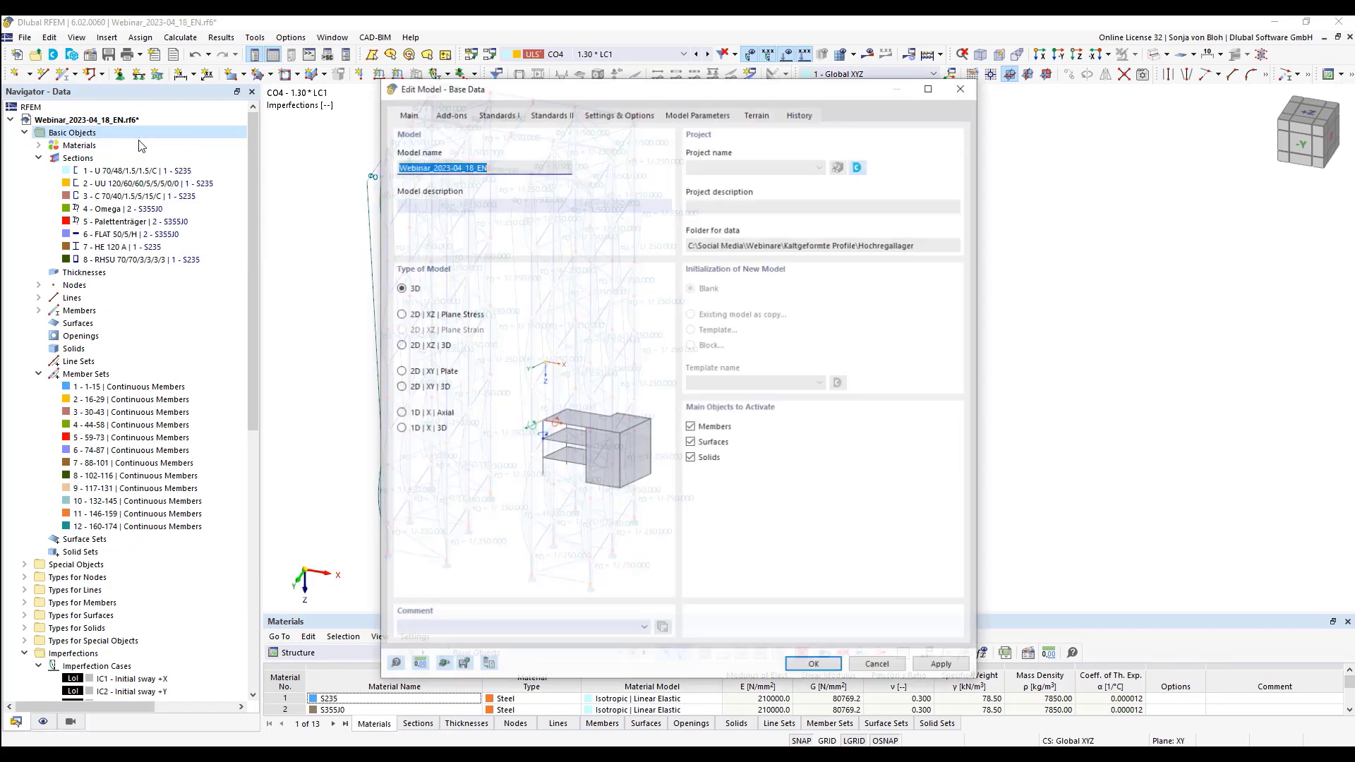
{"action": "left_click", "coordinate": [454, 116]}
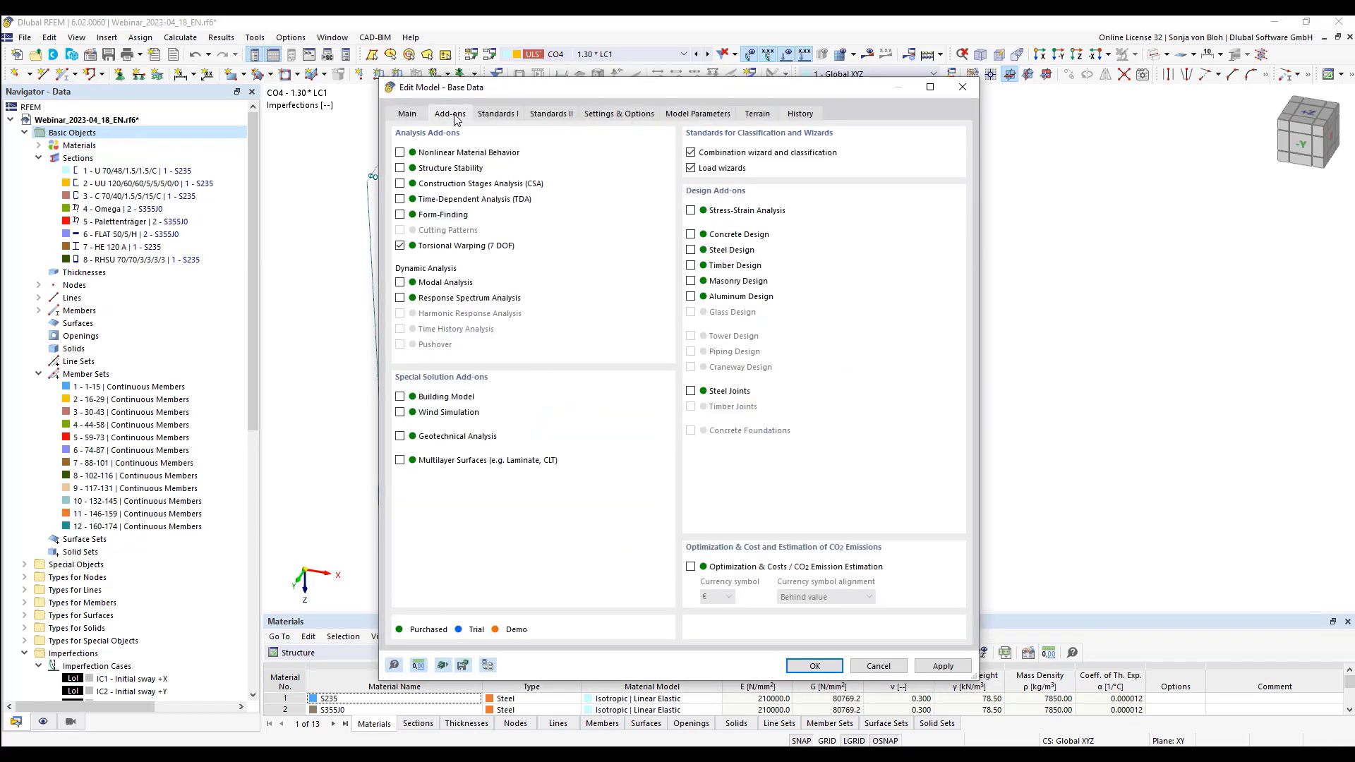
{"action": "left_click", "coordinate": [691, 250]}
Keep EN 1993 as the steel design standard, set its national annex to CEN | 2015-06, and accept the base data
{"action": "left_click", "coordinate": [513, 117]}
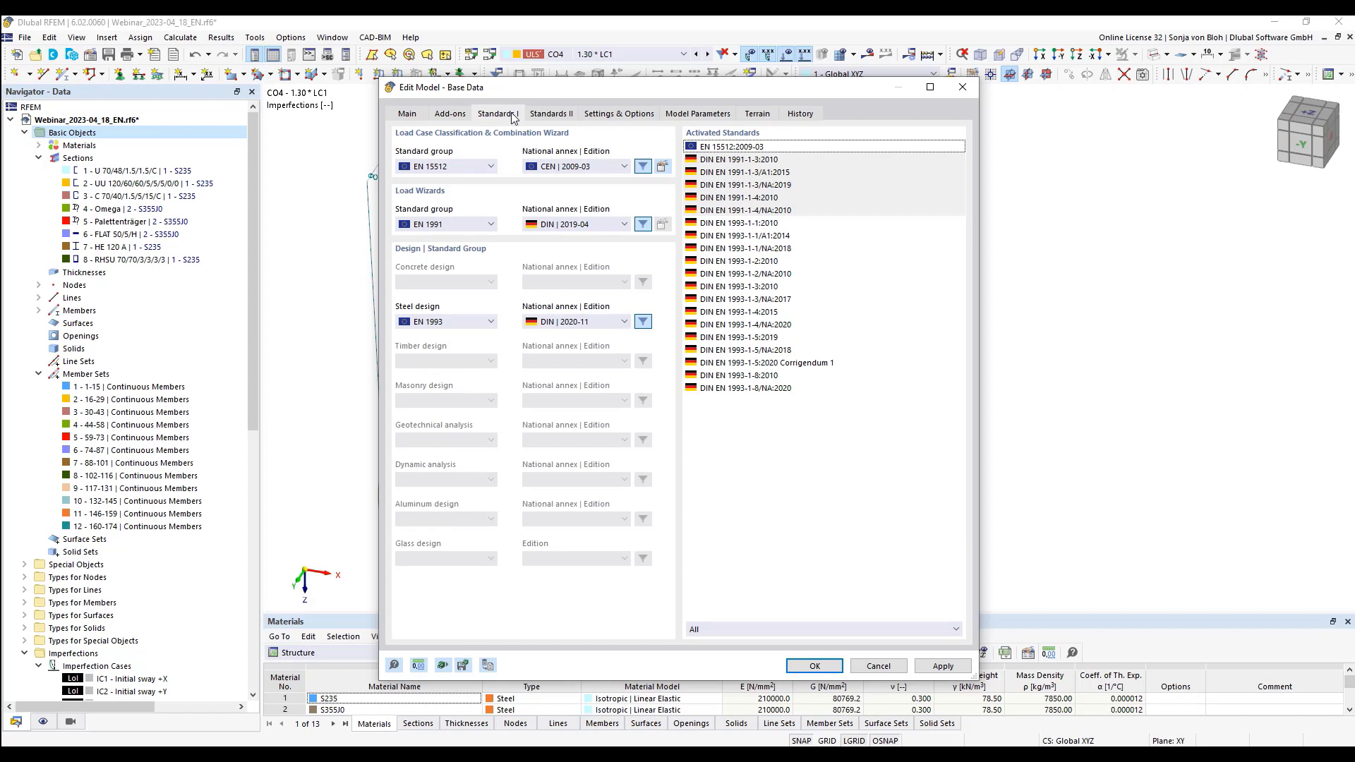
{"action": "left_click", "coordinate": [492, 322]}
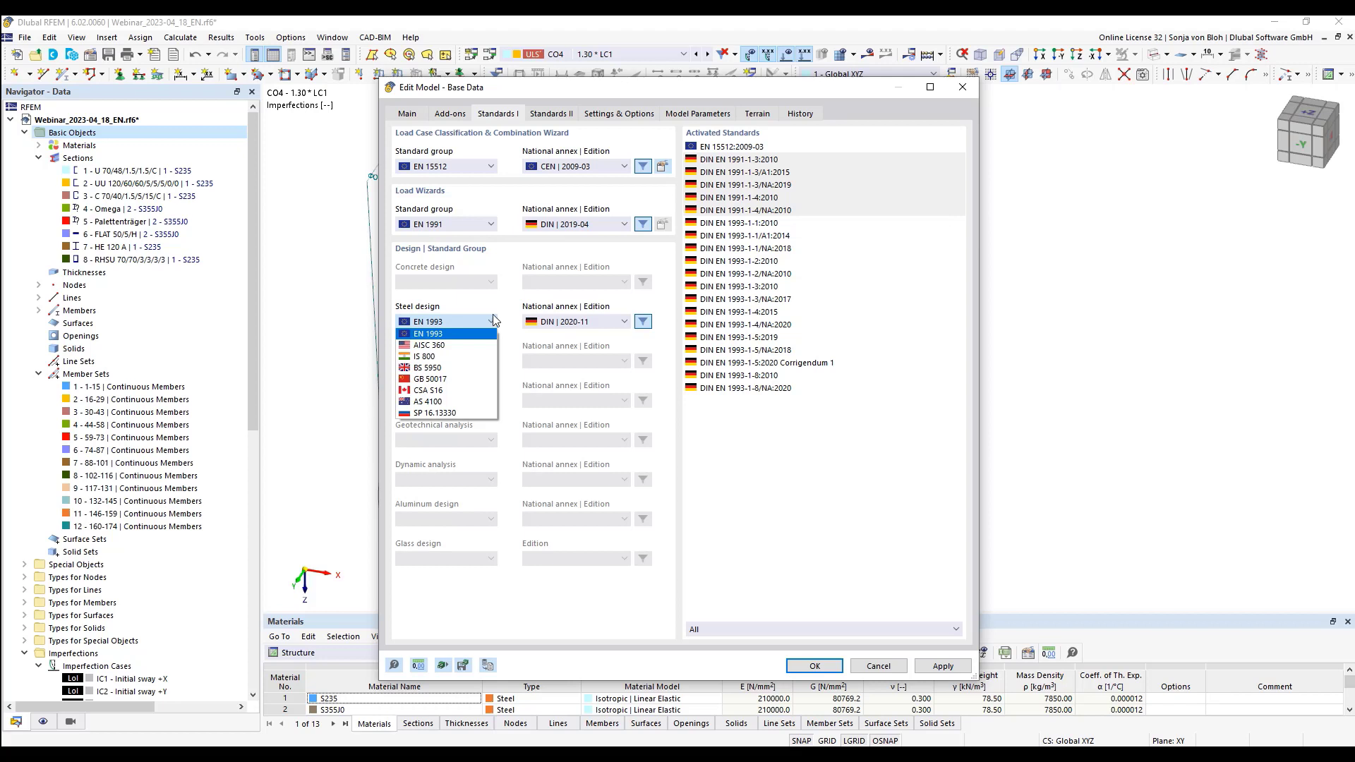
{"action": "left_click", "coordinate": [479, 302]}
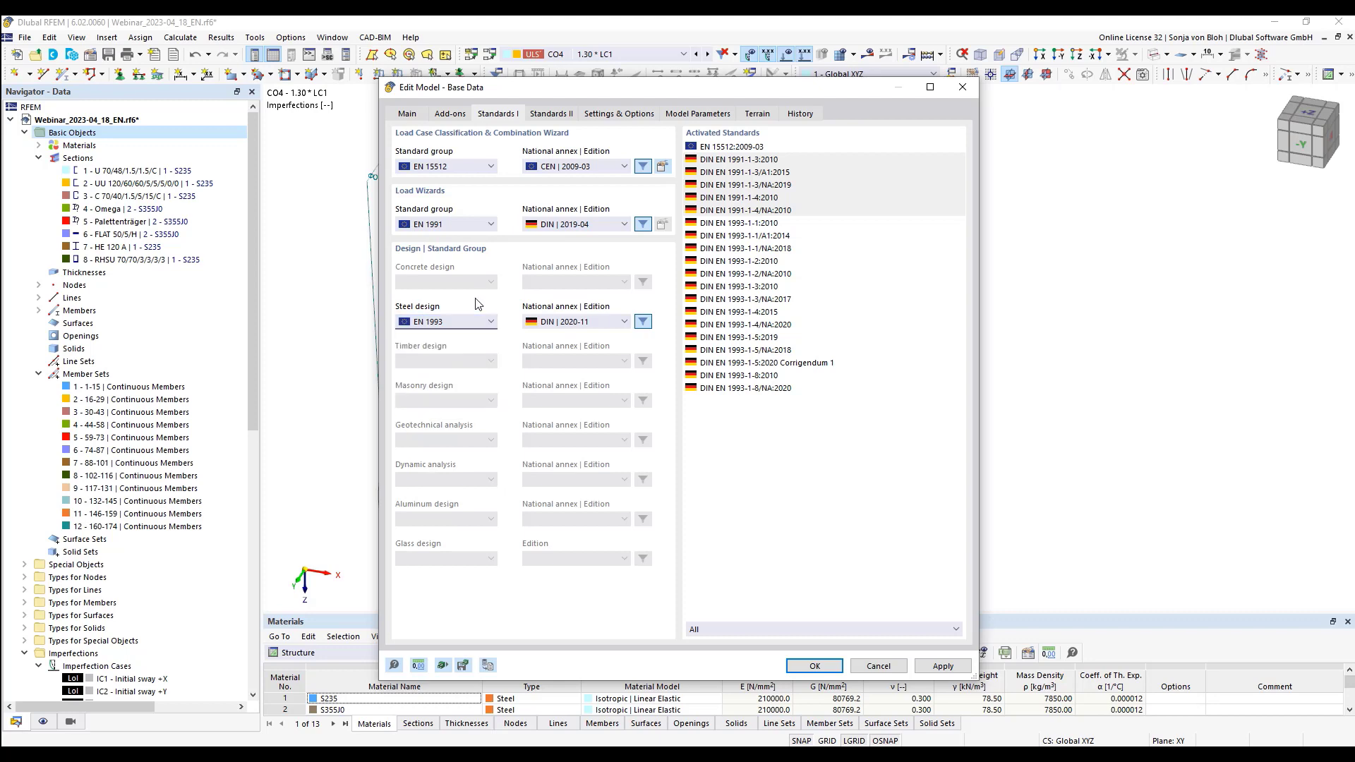
{"action": "left_click", "coordinate": [624, 321]}
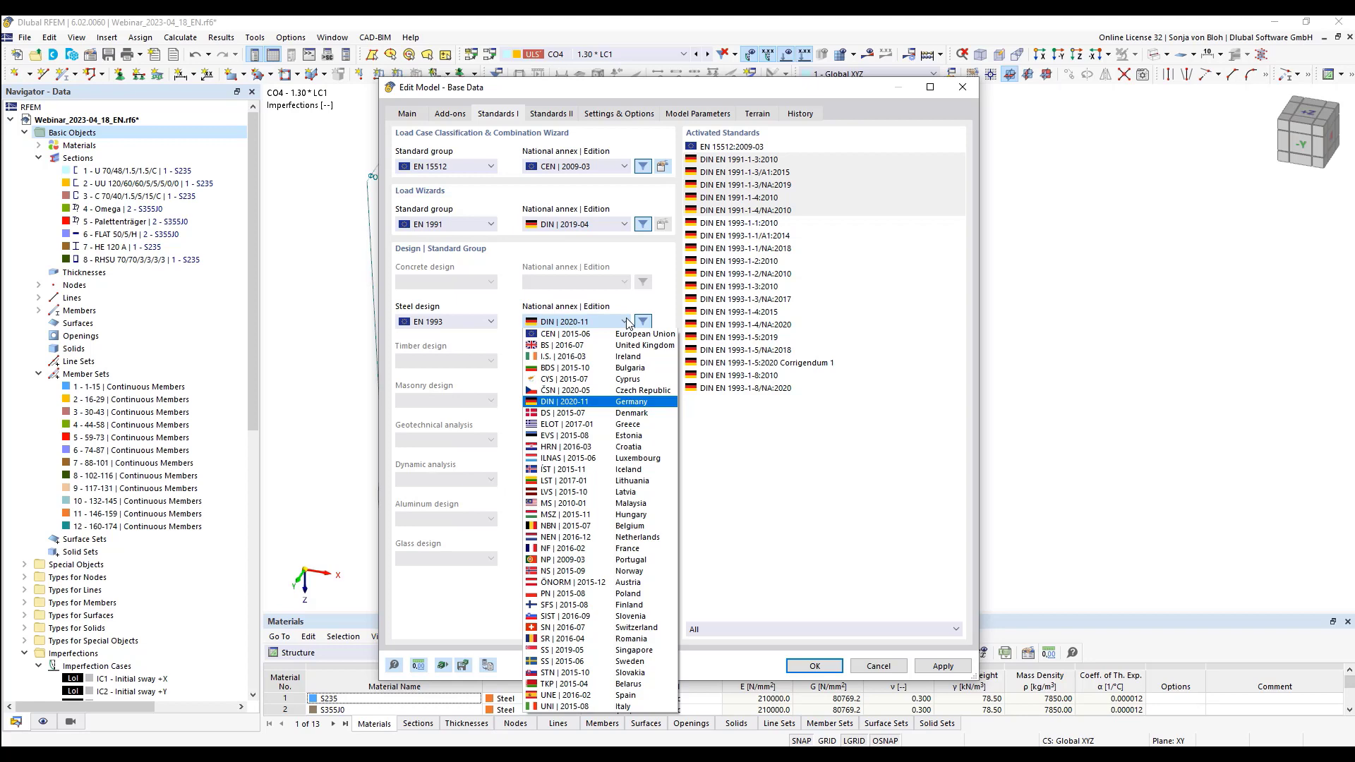
{"action": "left_click", "coordinate": [558, 336]}
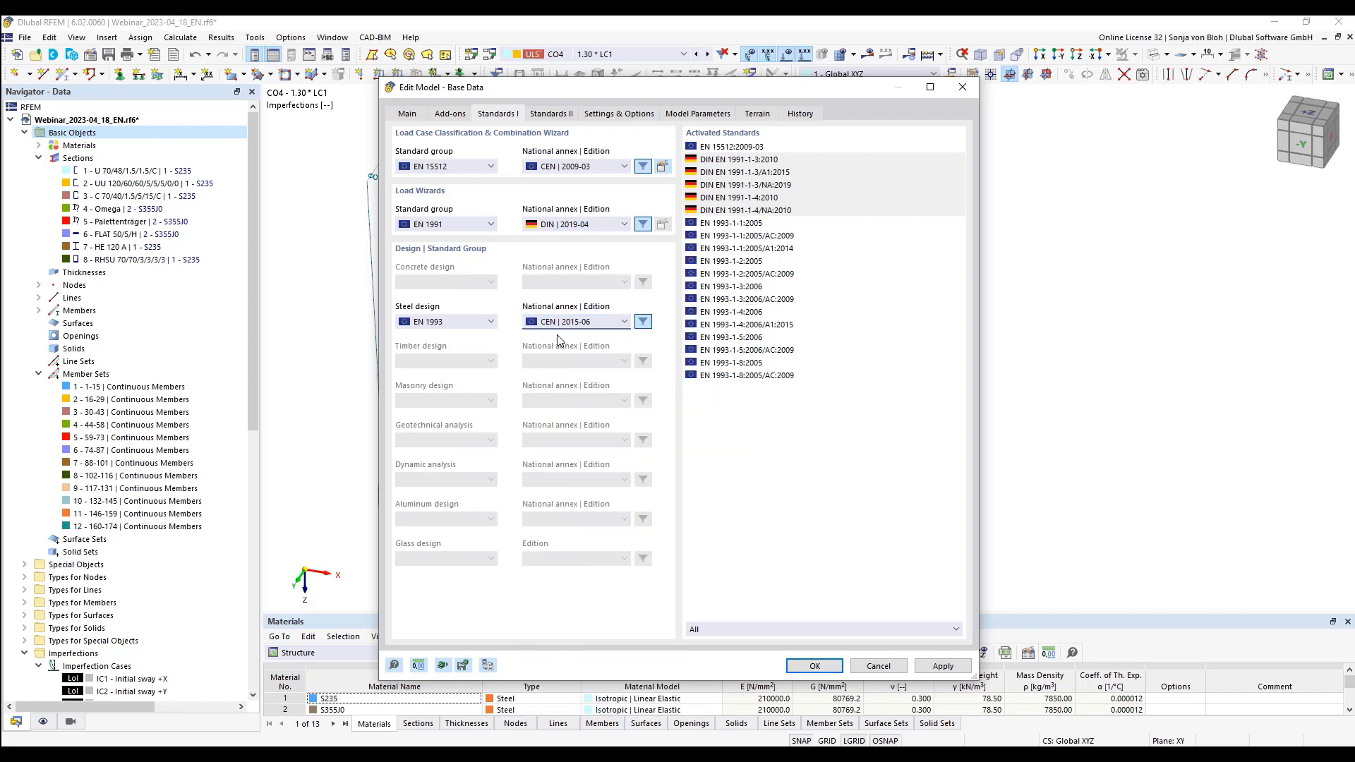
{"action": "left_click", "coordinate": [814, 666]}
In the default Steel Design ultimate configuration, disable the stability design and enable γM1 for determining the section resistance
{"action": "left_click_drag", "start_coordinate": [254, 211], "coordinate": [262, 548]}
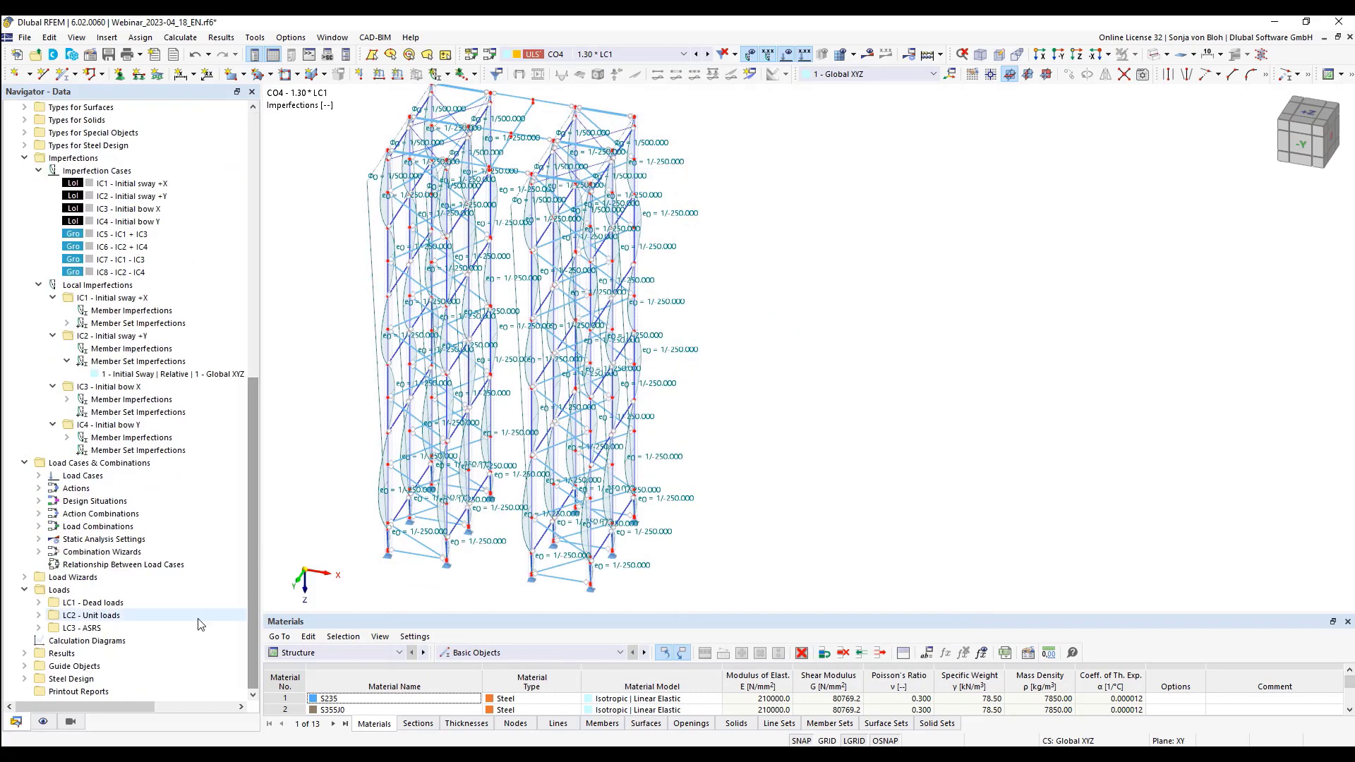
{"action": "left_click", "coordinate": [25, 678]}
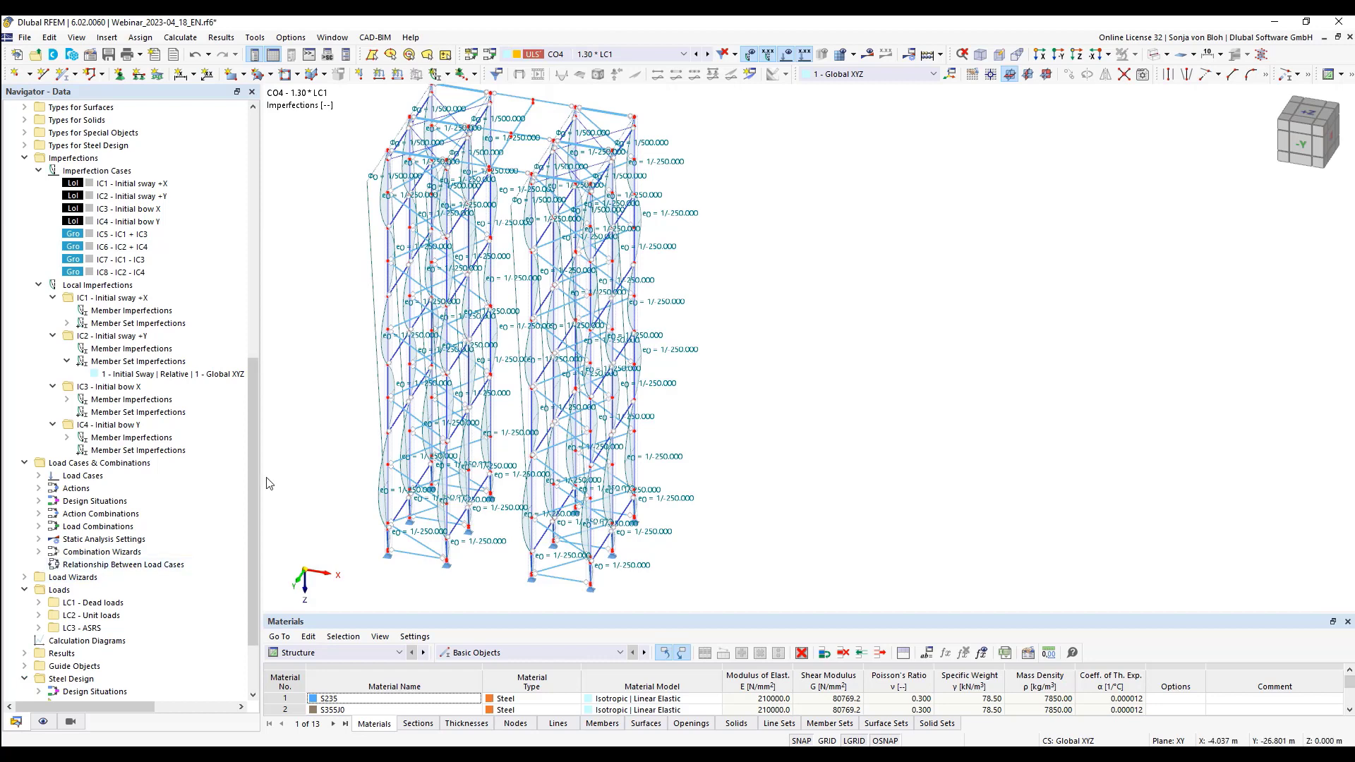
{"action": "left_click_drag", "start_coordinate": [253, 446], "coordinate": [252, 519]}
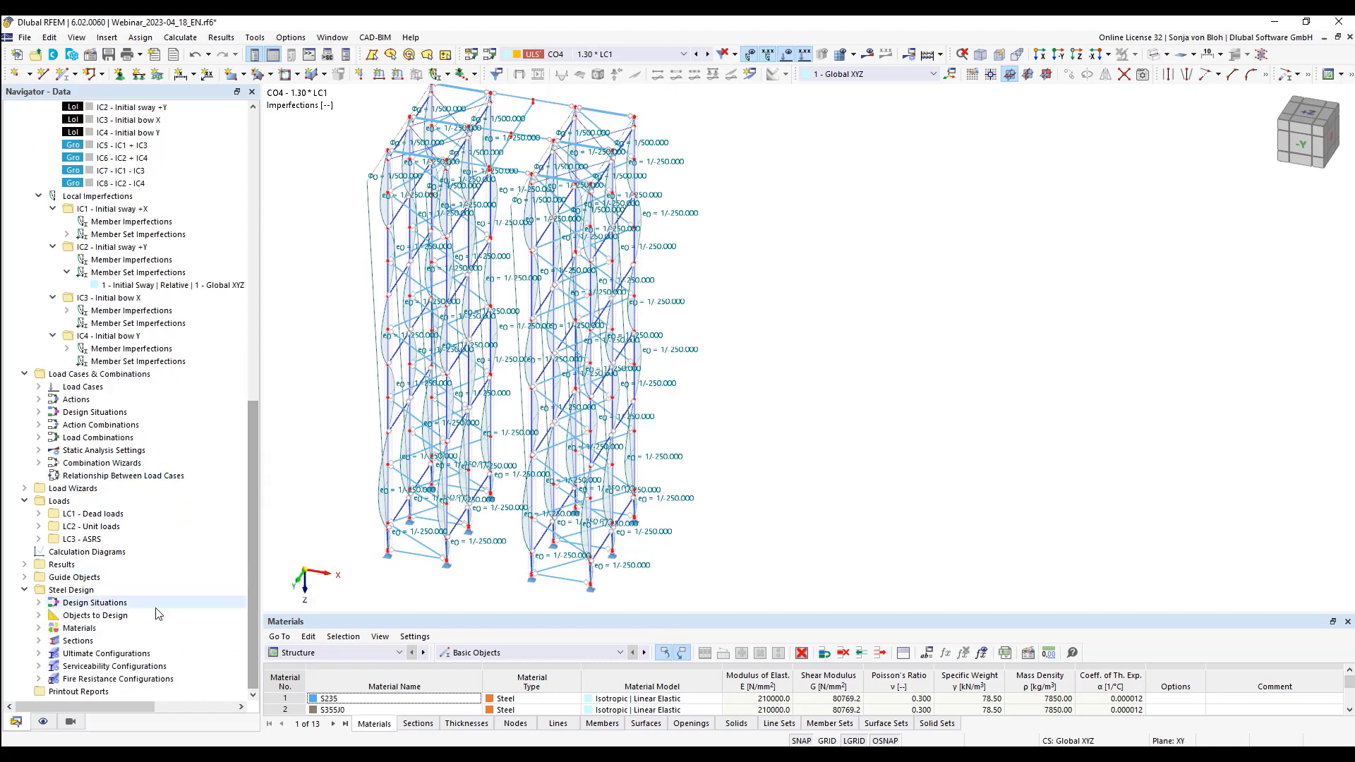
{"action": "left_click", "coordinate": [39, 653]}
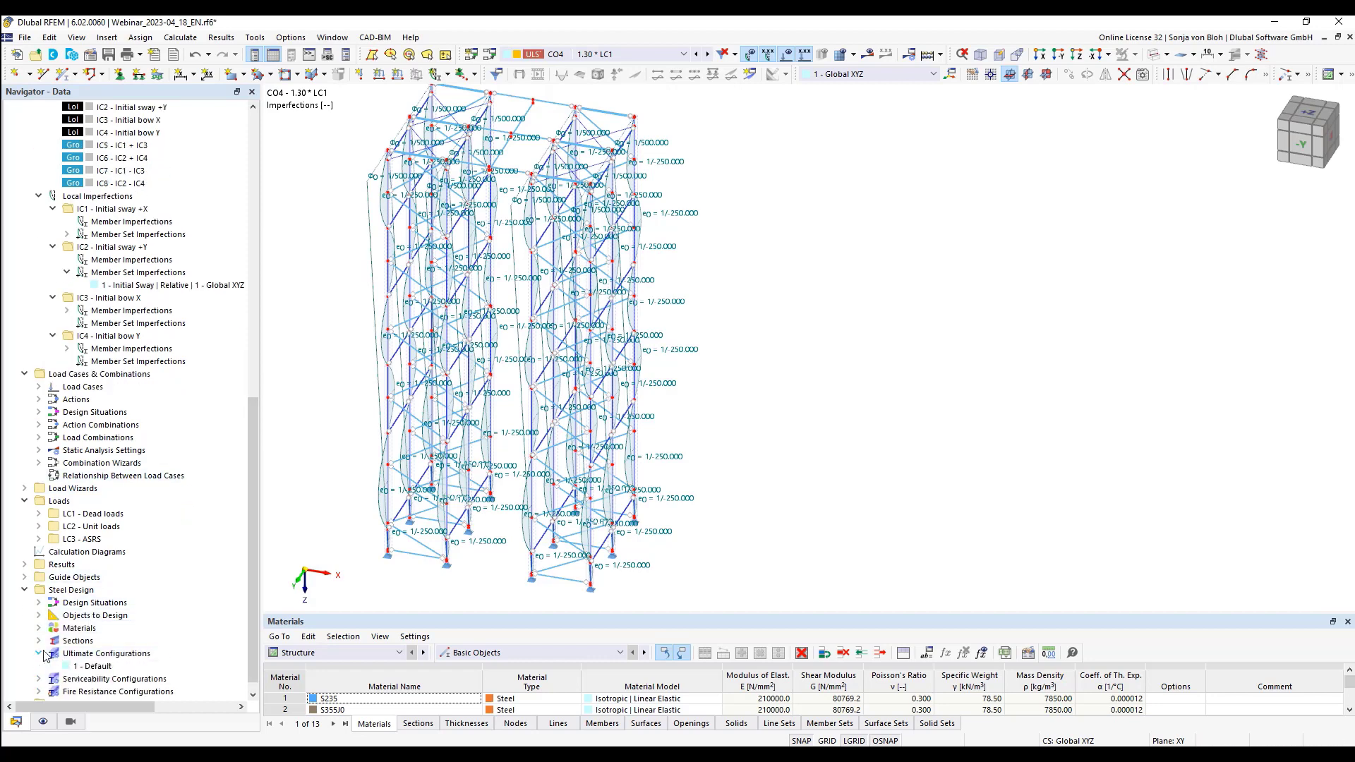
{"action": "double_click", "coordinate": [99, 667]}
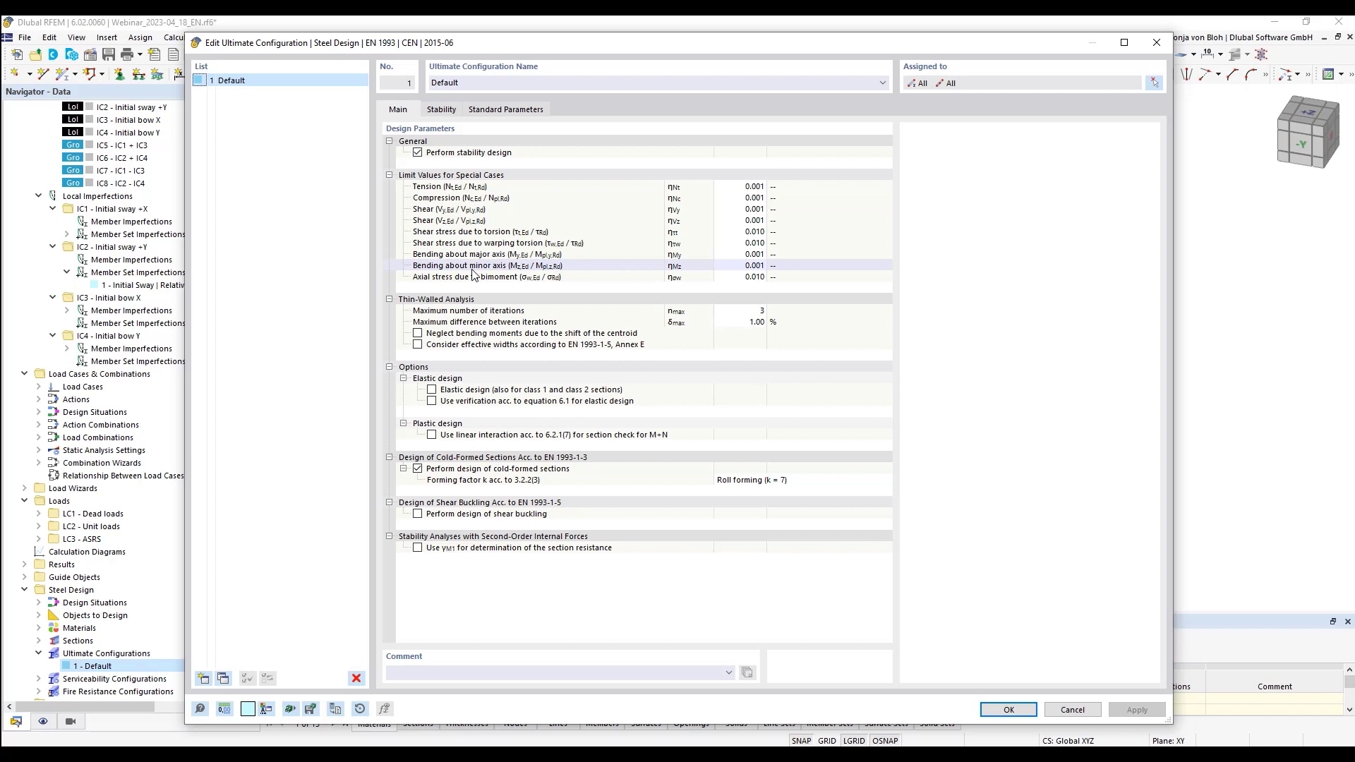
{"action": "left_click", "coordinate": [419, 154]}
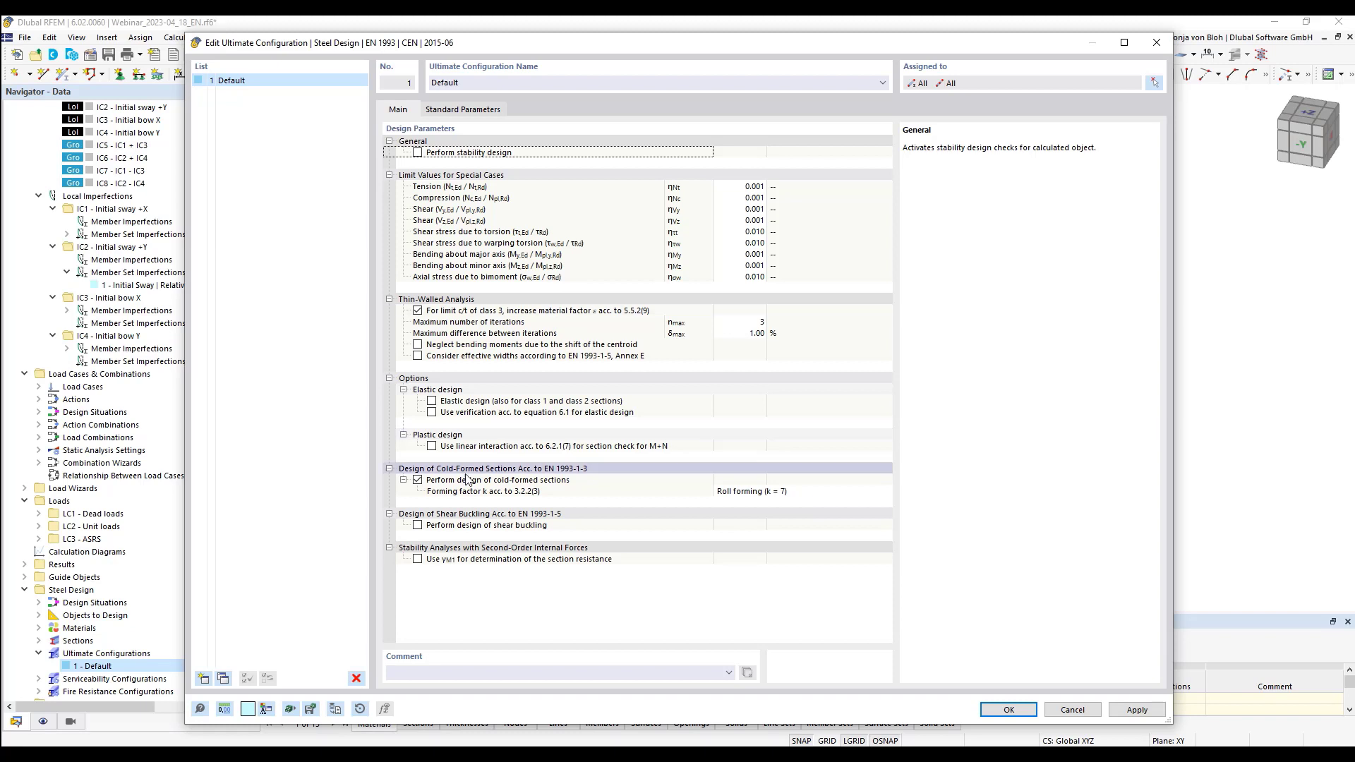
{"action": "left_click", "coordinate": [417, 560]}
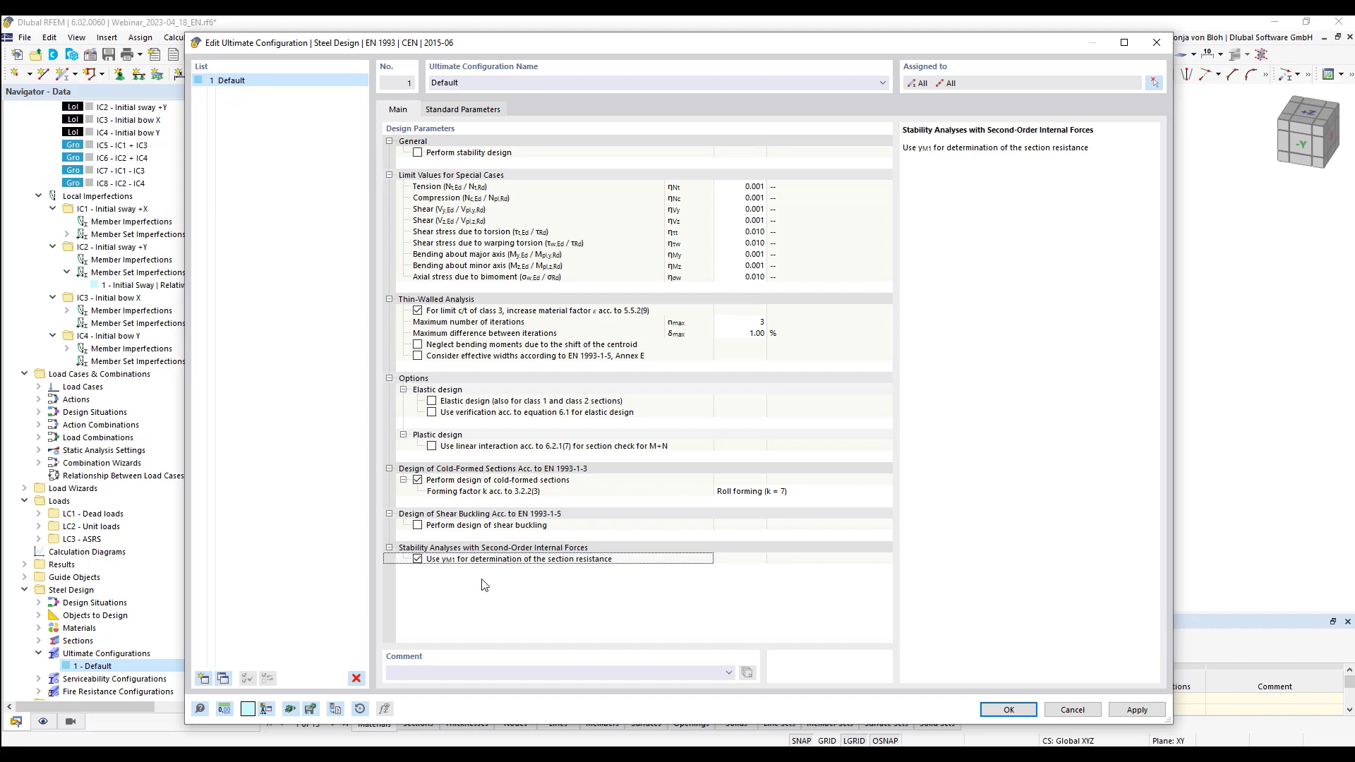
Review the cold-formed section design option and forming factor choices, keep the design enabled with Roll forming (k = 7), and accept the ultimate configuration
{"action": "left_click", "coordinate": [550, 483]}
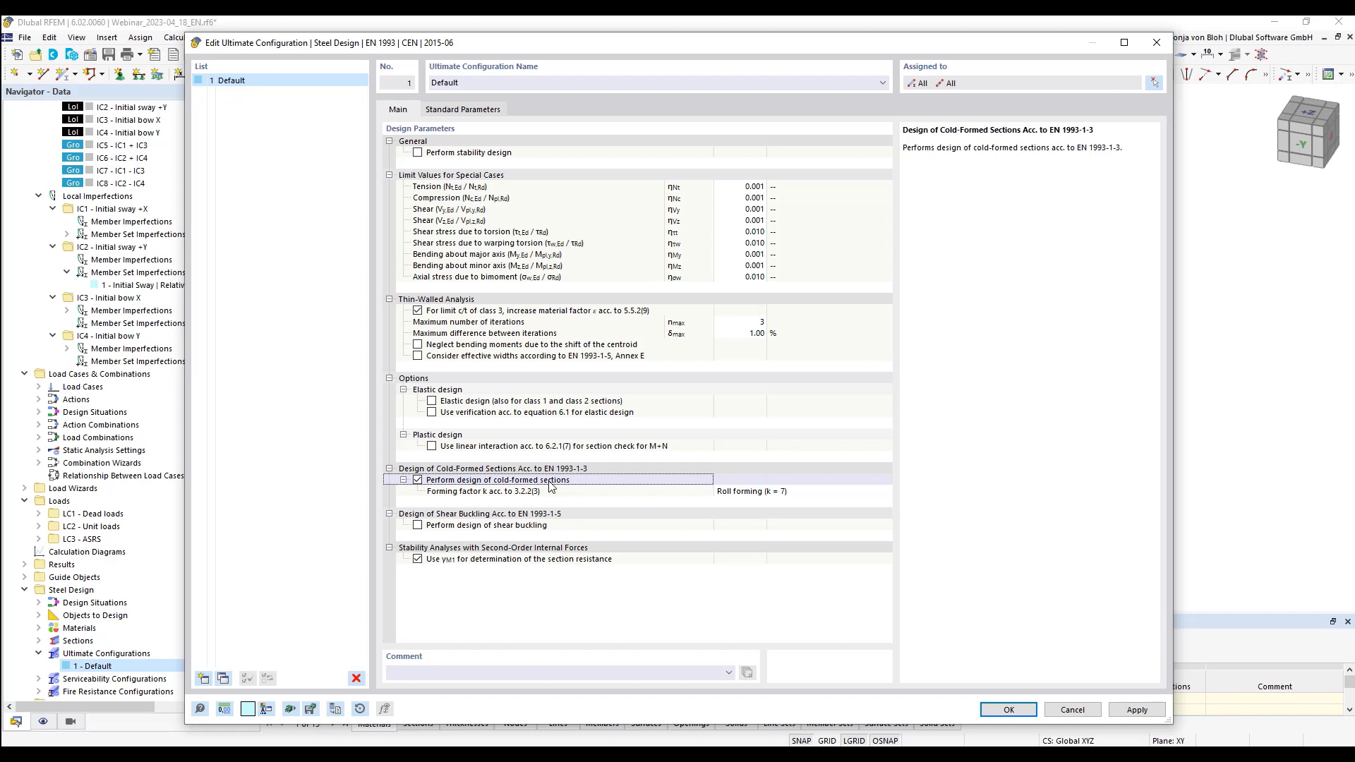
{"action": "left_click", "coordinate": [418, 480]}
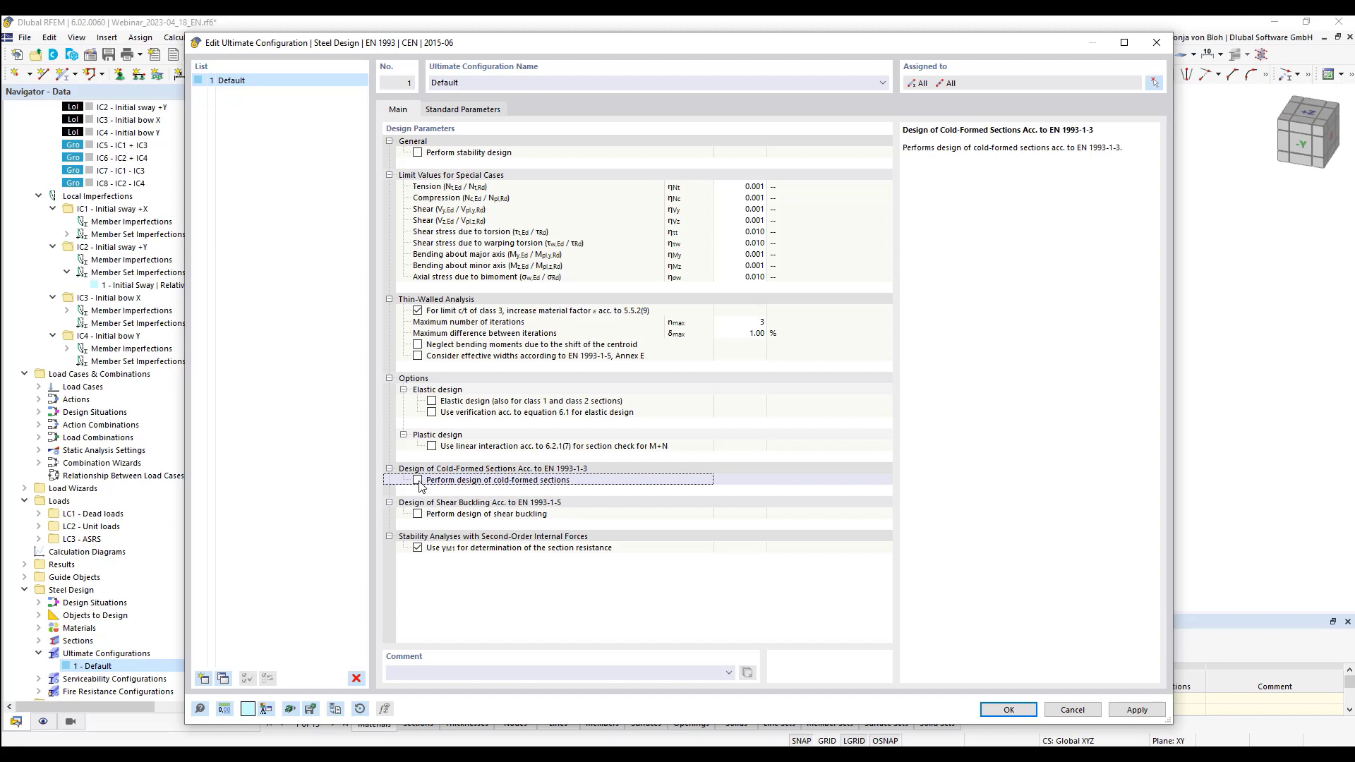
{"action": "left_click", "coordinate": [418, 480]}
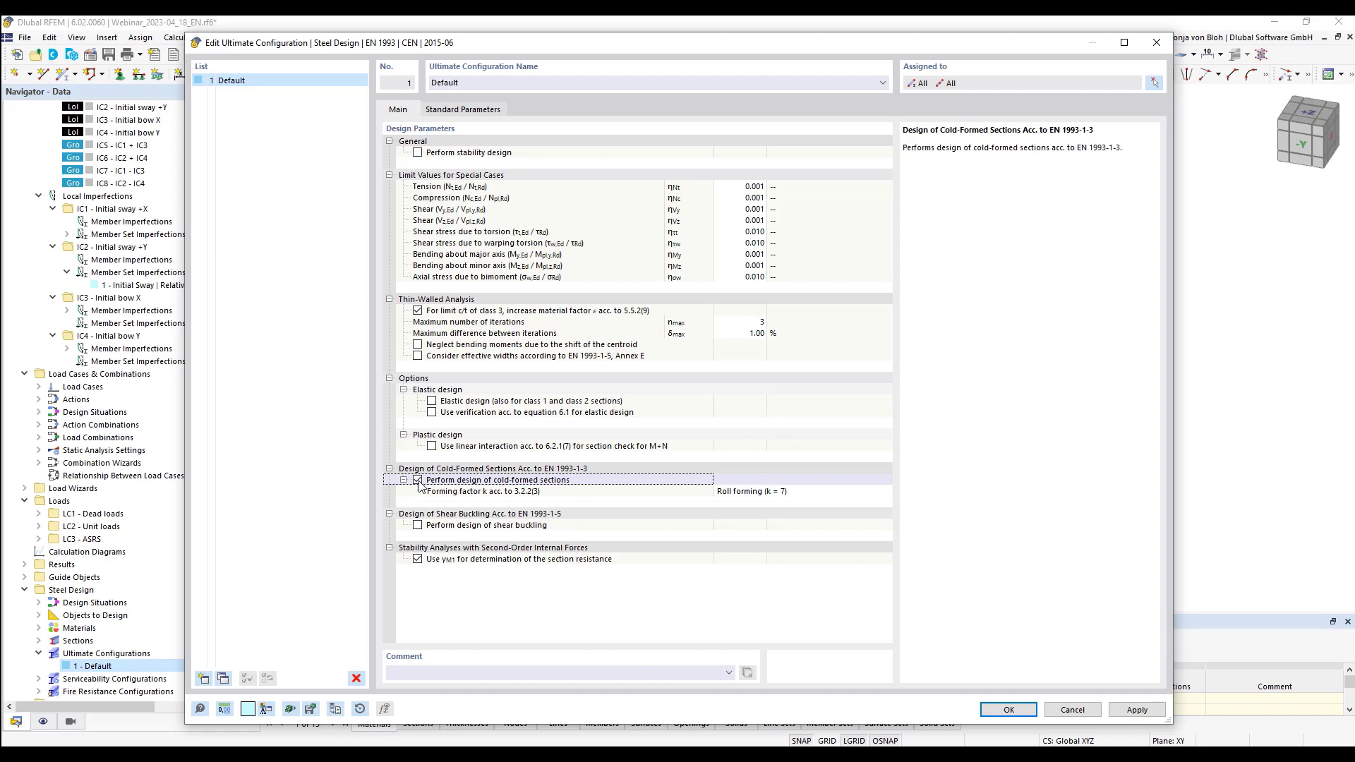
{"action": "left_click", "coordinate": [536, 493]}
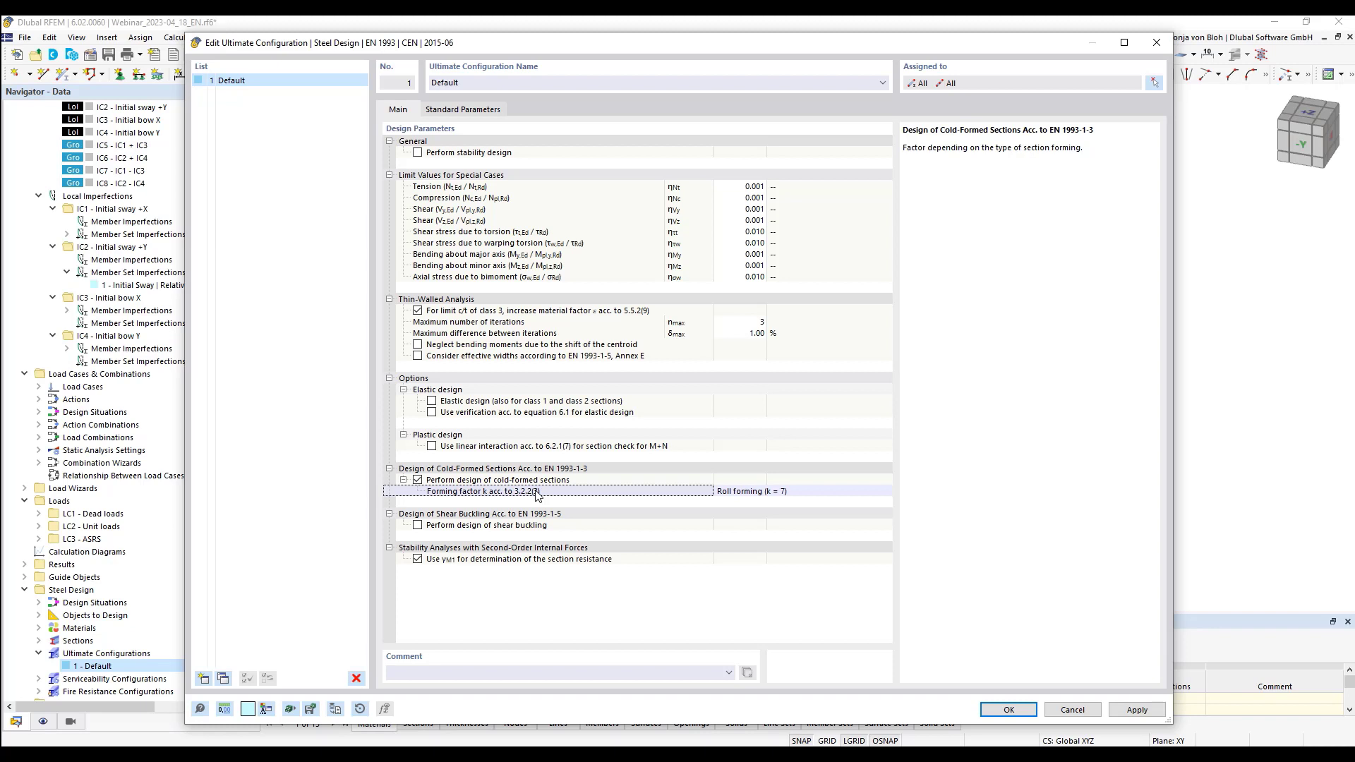
{"action": "left_click", "coordinate": [831, 494]}
{"action": "left_click", "coordinate": [886, 492]}
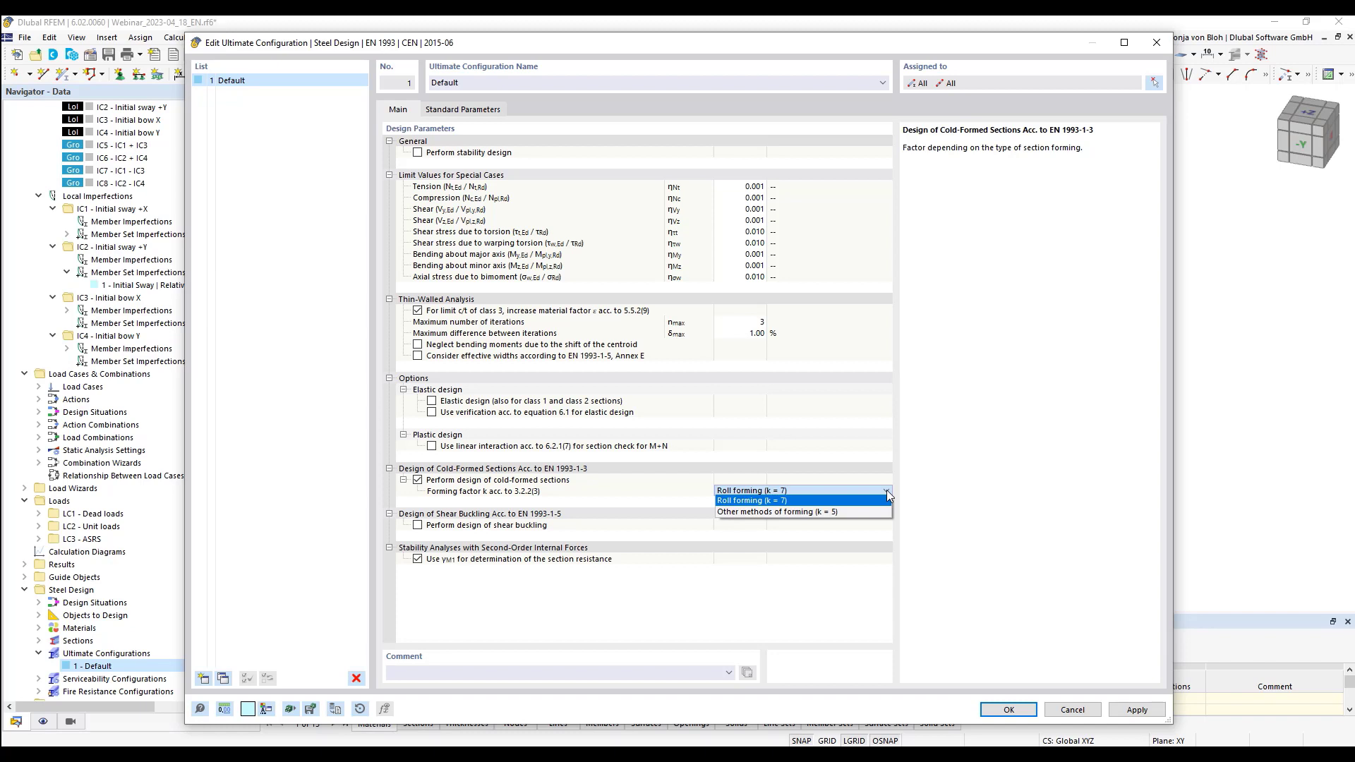
{"action": "left_click", "coordinate": [886, 492]}
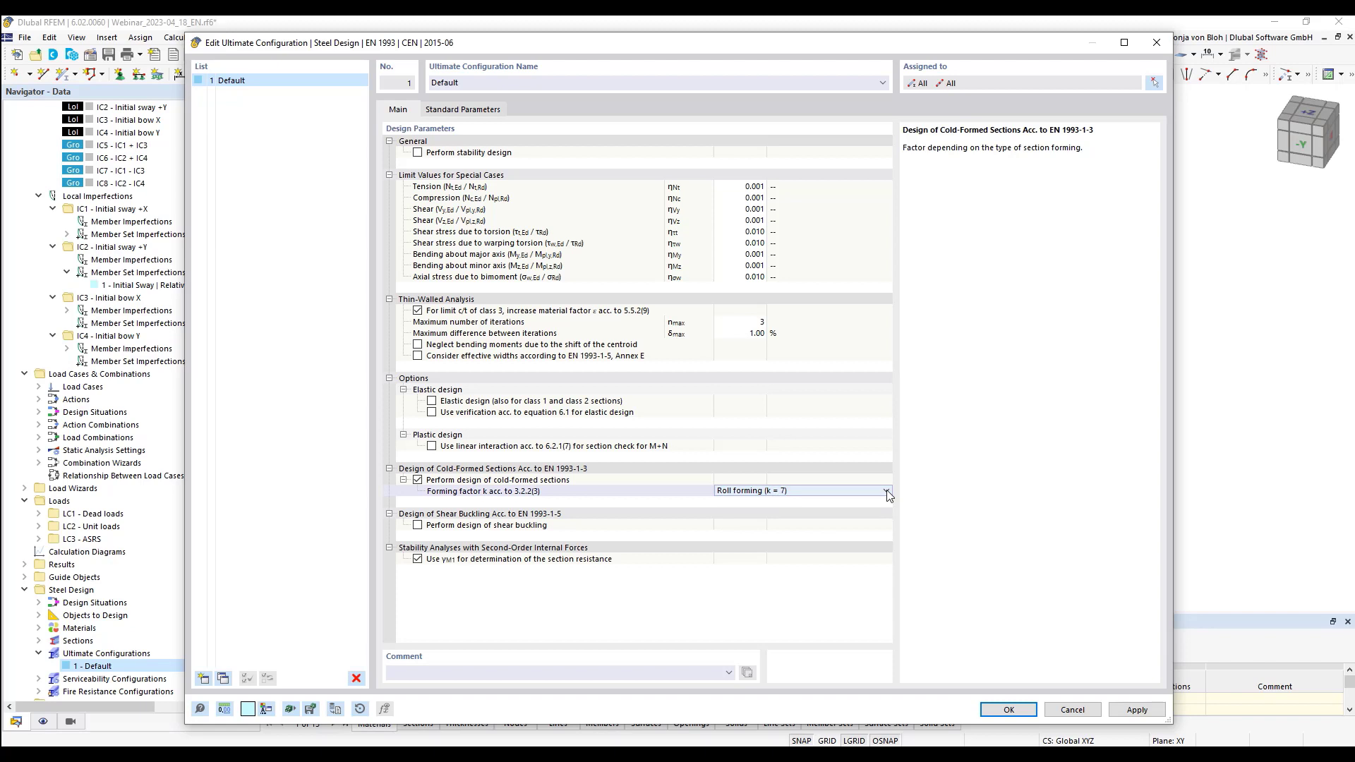
{"action": "left_click", "coordinate": [1019, 713]}
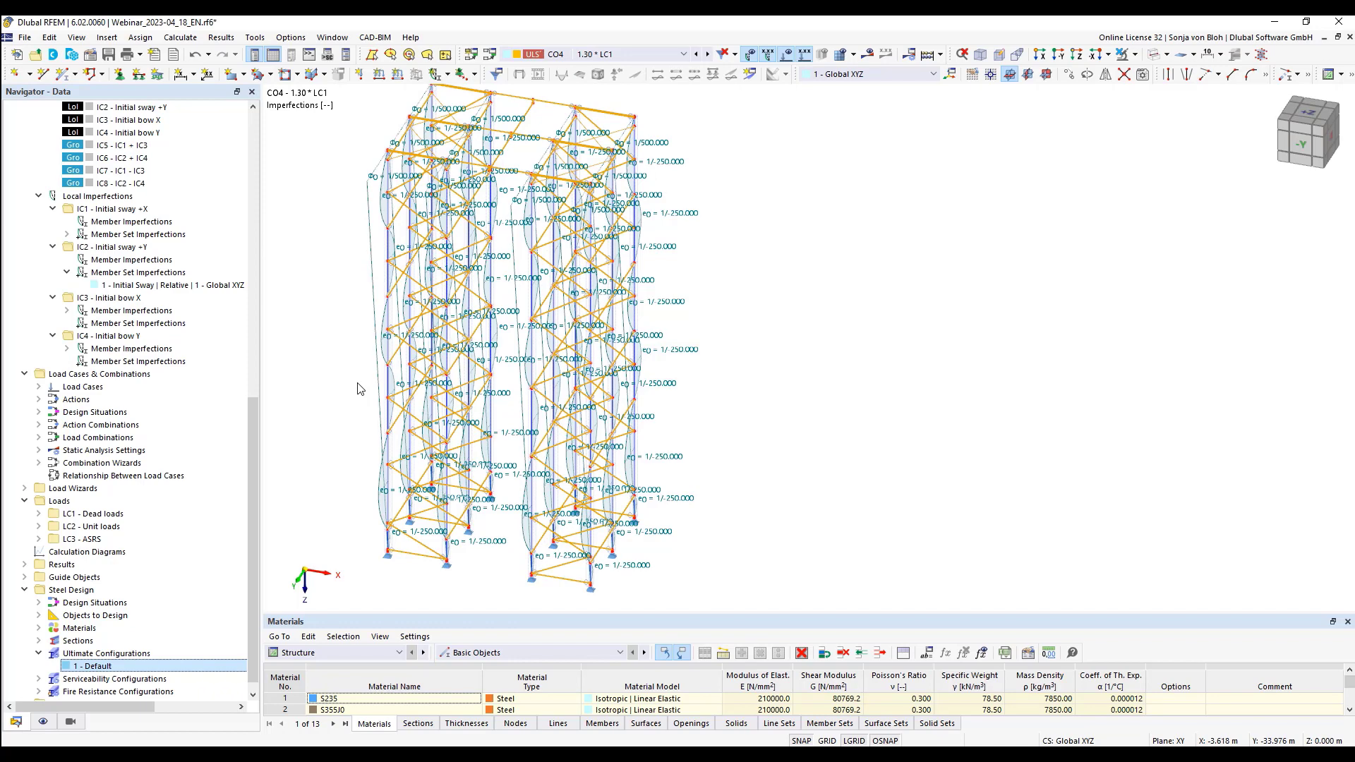
Enable the steel design properties for all 12 continuous member sets of the uprights
{"action": "left_click", "coordinate": [302, 449]}
{"action": "left_click_drag", "start_coordinate": [252, 511], "coordinate": [251, 319]}
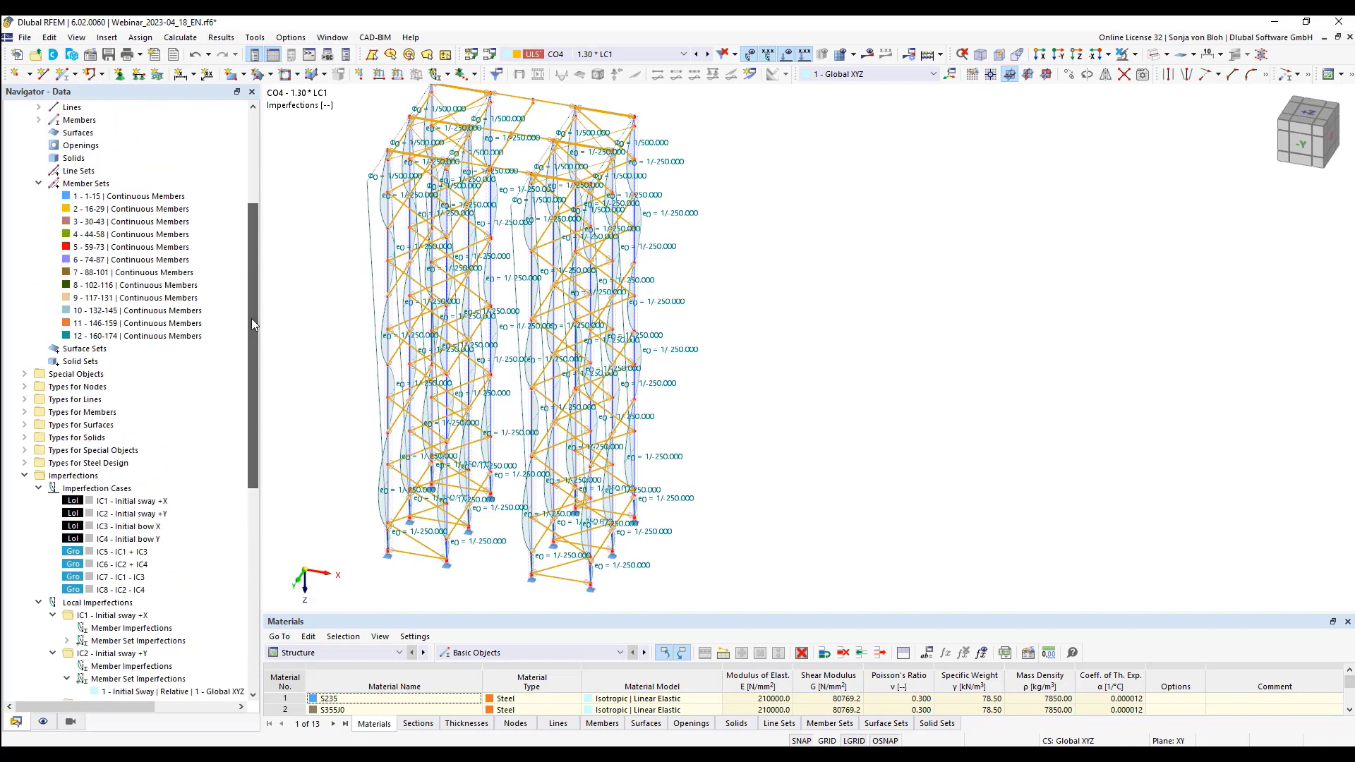
{"action": "double_click", "coordinate": [139, 201]}
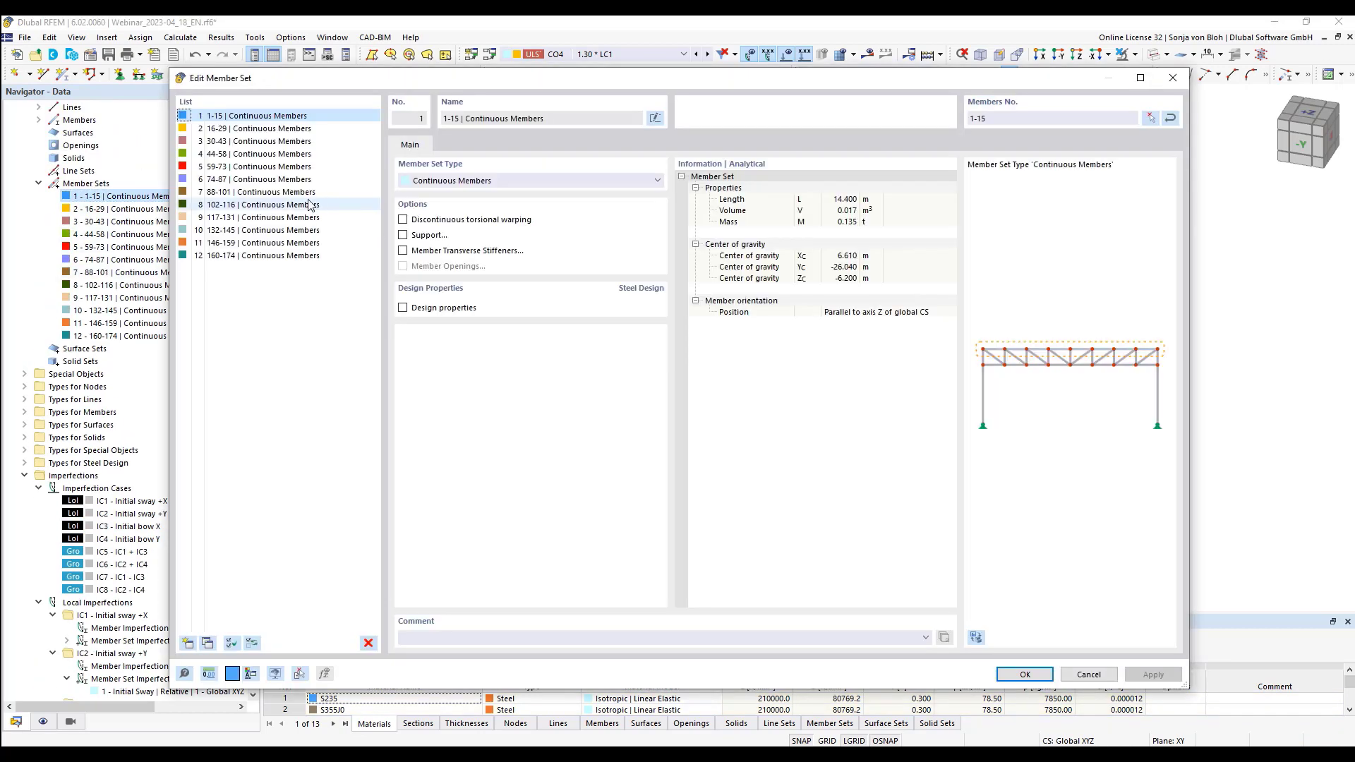
{"action": "left_click", "coordinate": [242, 256], "text": "shift"}
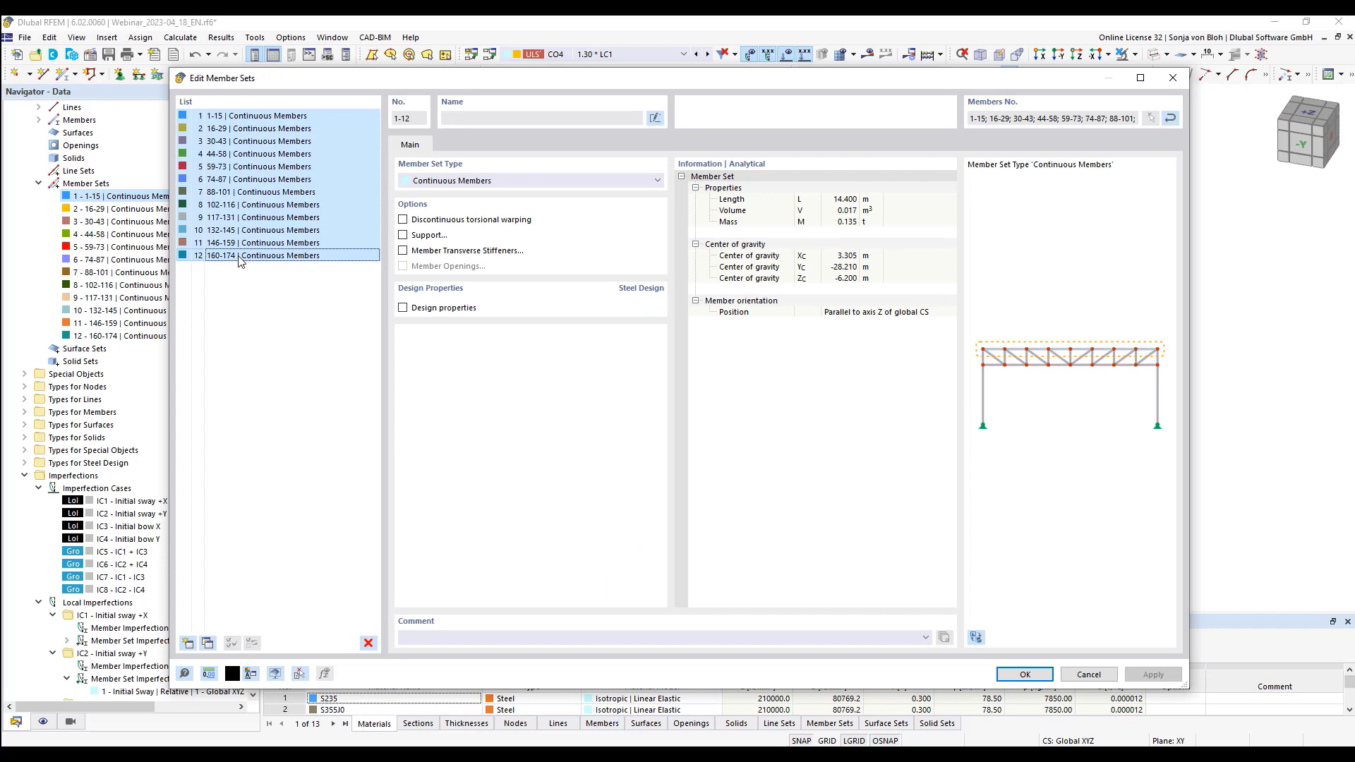
{"action": "left_click", "coordinate": [403, 308]}
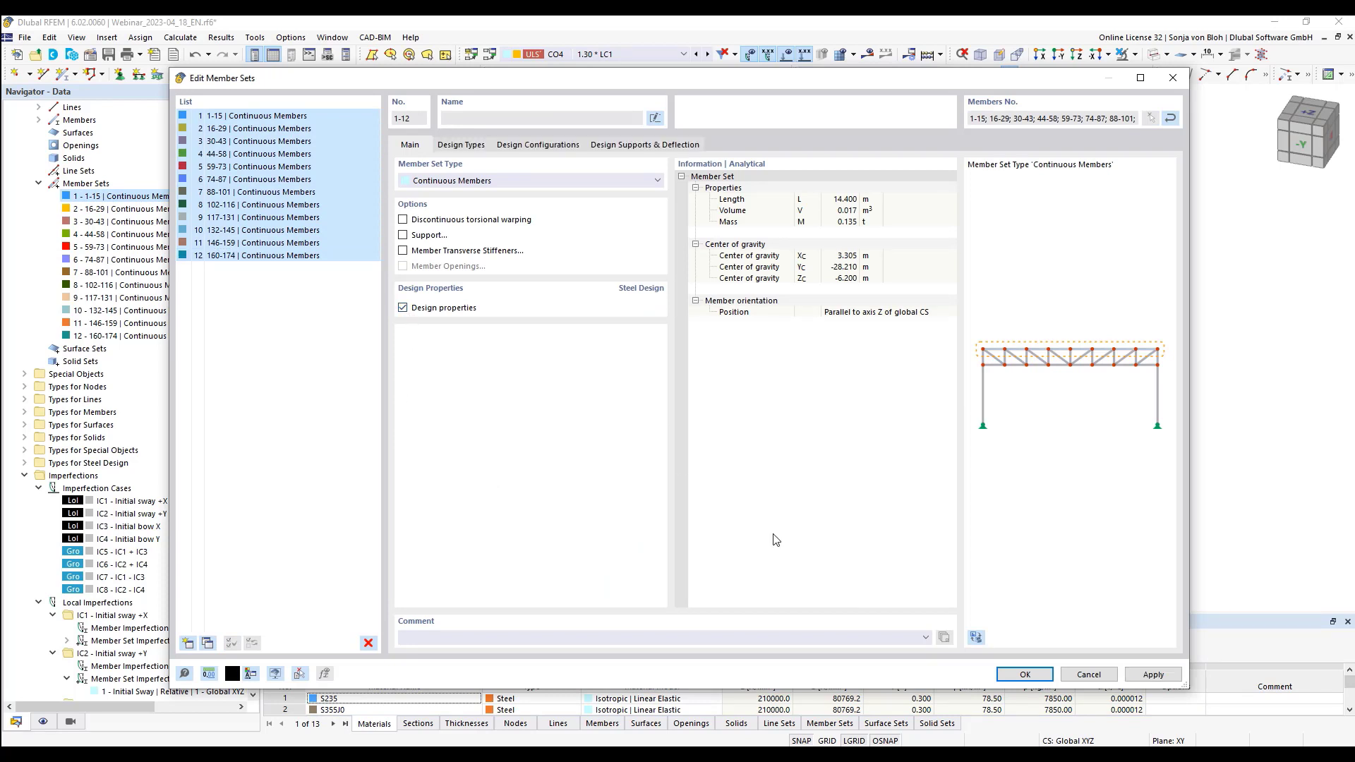
{"action": "left_click", "coordinate": [1006, 678]}
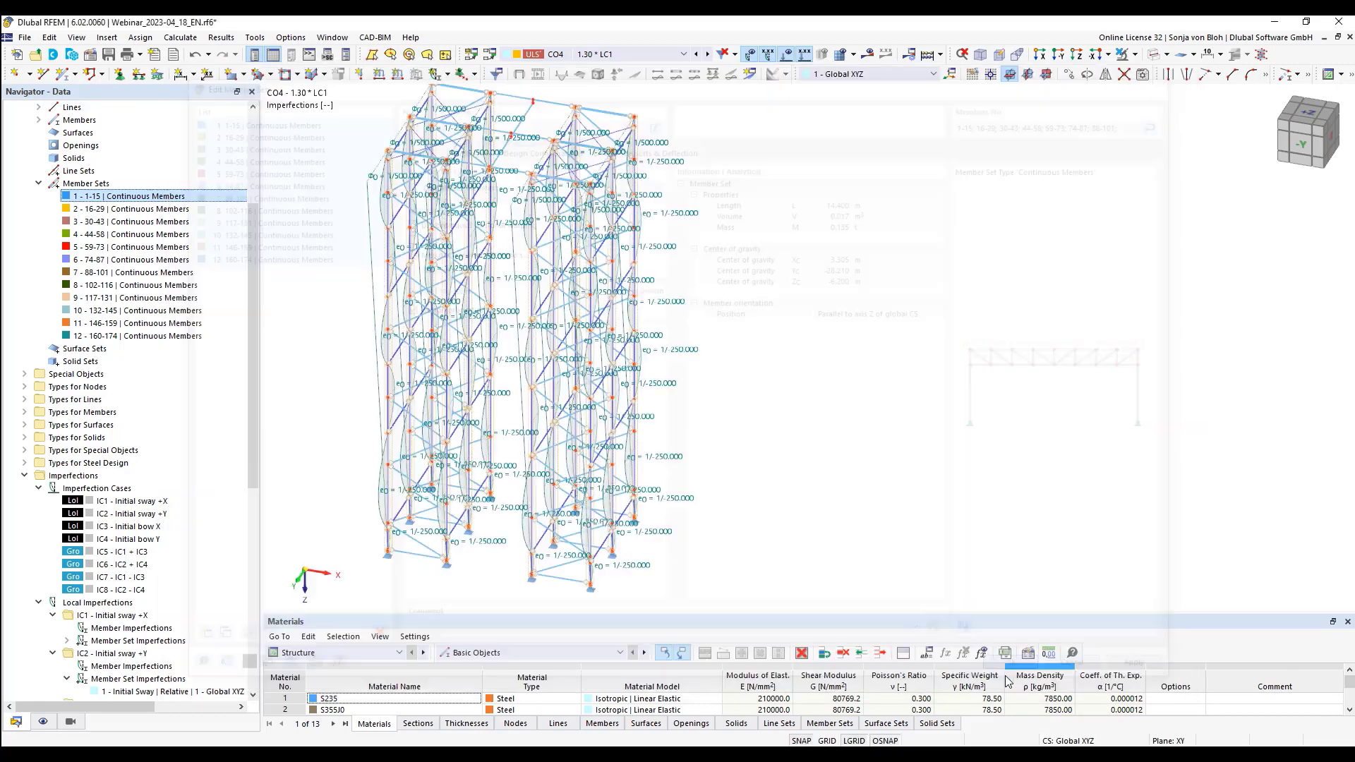
Check that the lowest member of an upright takes its design properties via the parent member set, leaving the member unedited
{"action": "scroll", "coordinate": [611, 595], "scroll_direction": "up", "scroll_amount": 6}
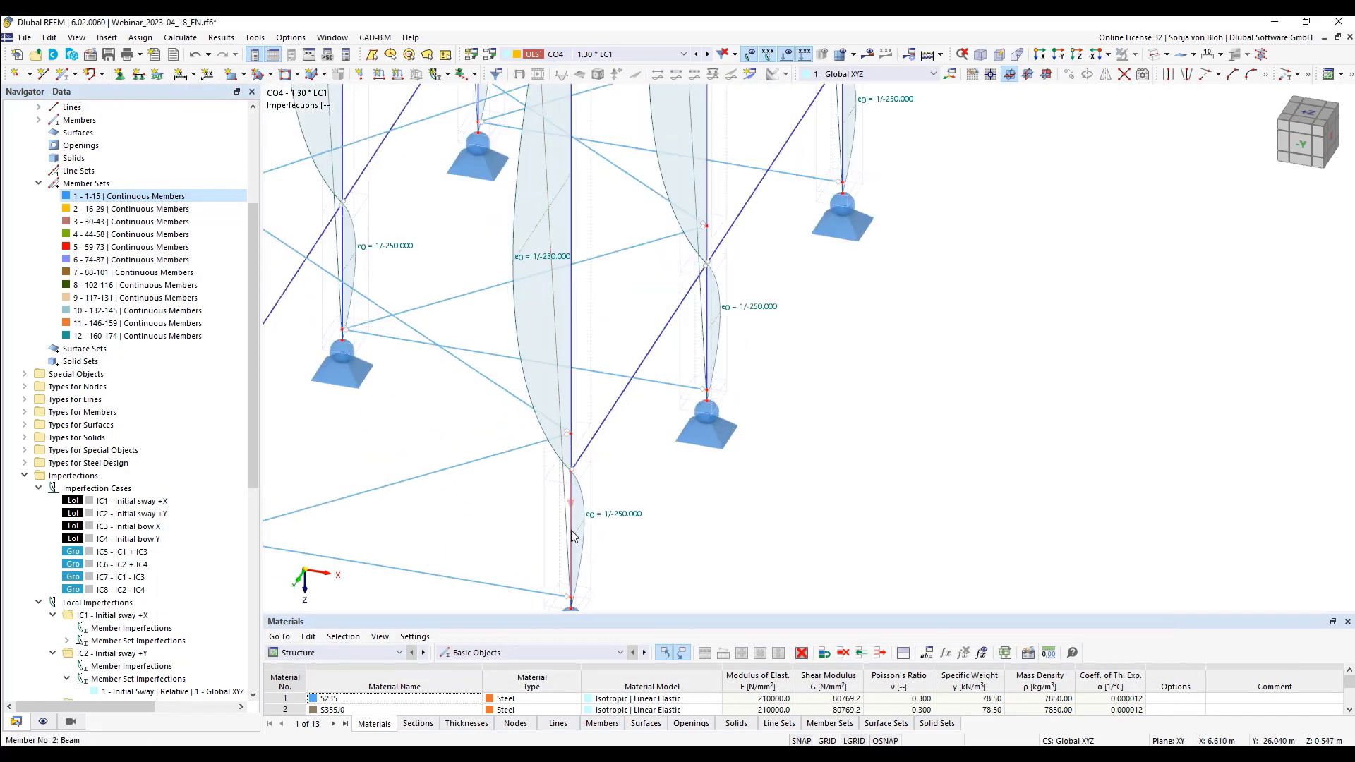
{"action": "double_click", "coordinate": [584, 529]}
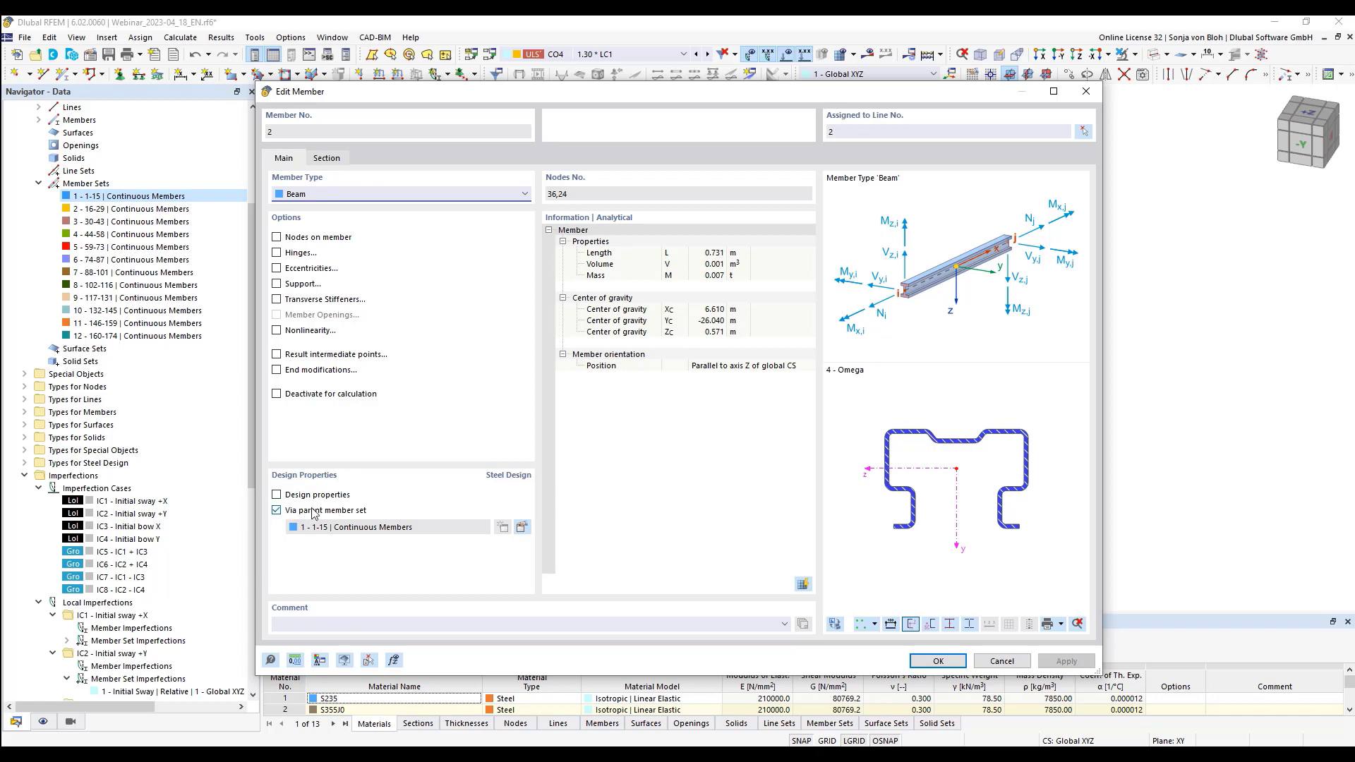
{"action": "left_click", "coordinate": [1000, 661]}
In the Steel Design input data, set the EN 1993 type of DS1 and DS2 to ULS (STR/GEO) - Permanent and transient
{"action": "left_click_drag", "start_coordinate": [470, 616], "coordinate": [469, 498]}
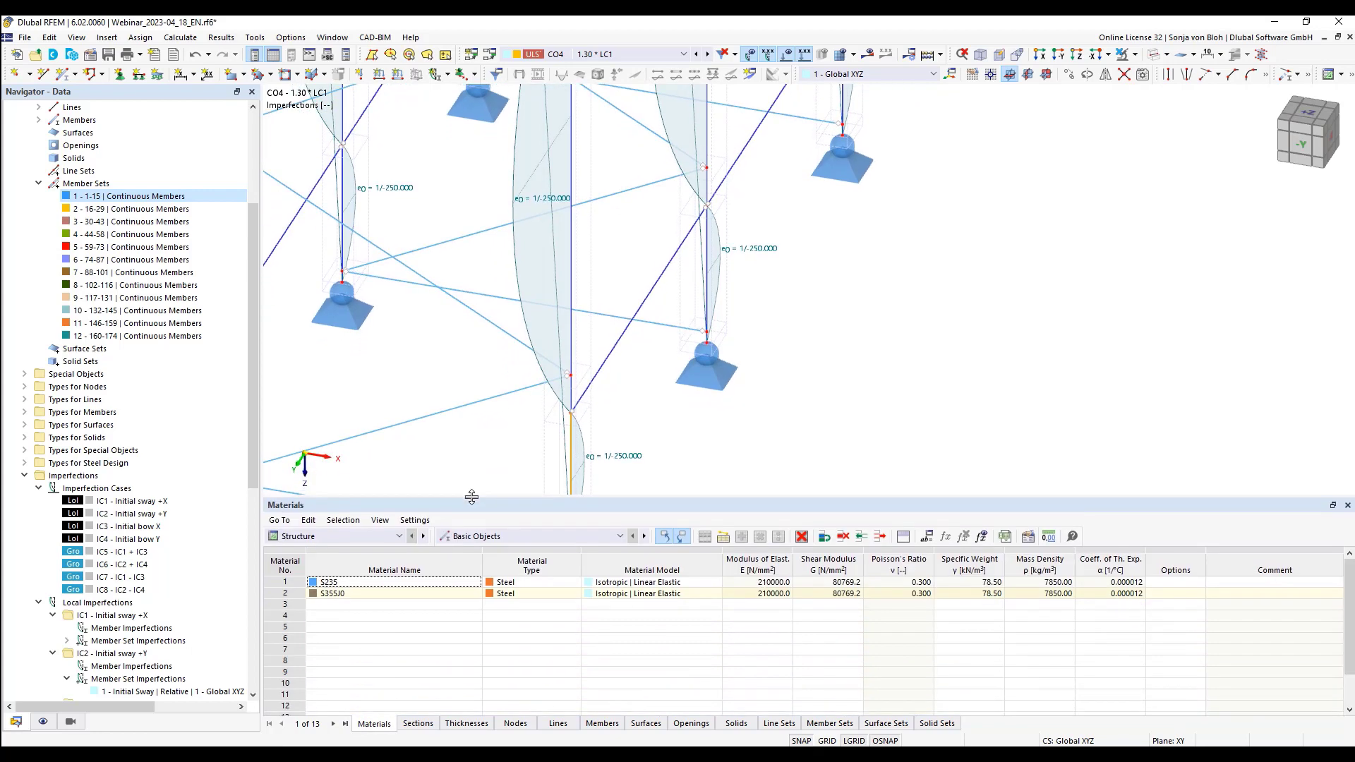
{"action": "left_click", "coordinate": [398, 538]}
{"action": "left_click", "coordinate": [328, 609]}
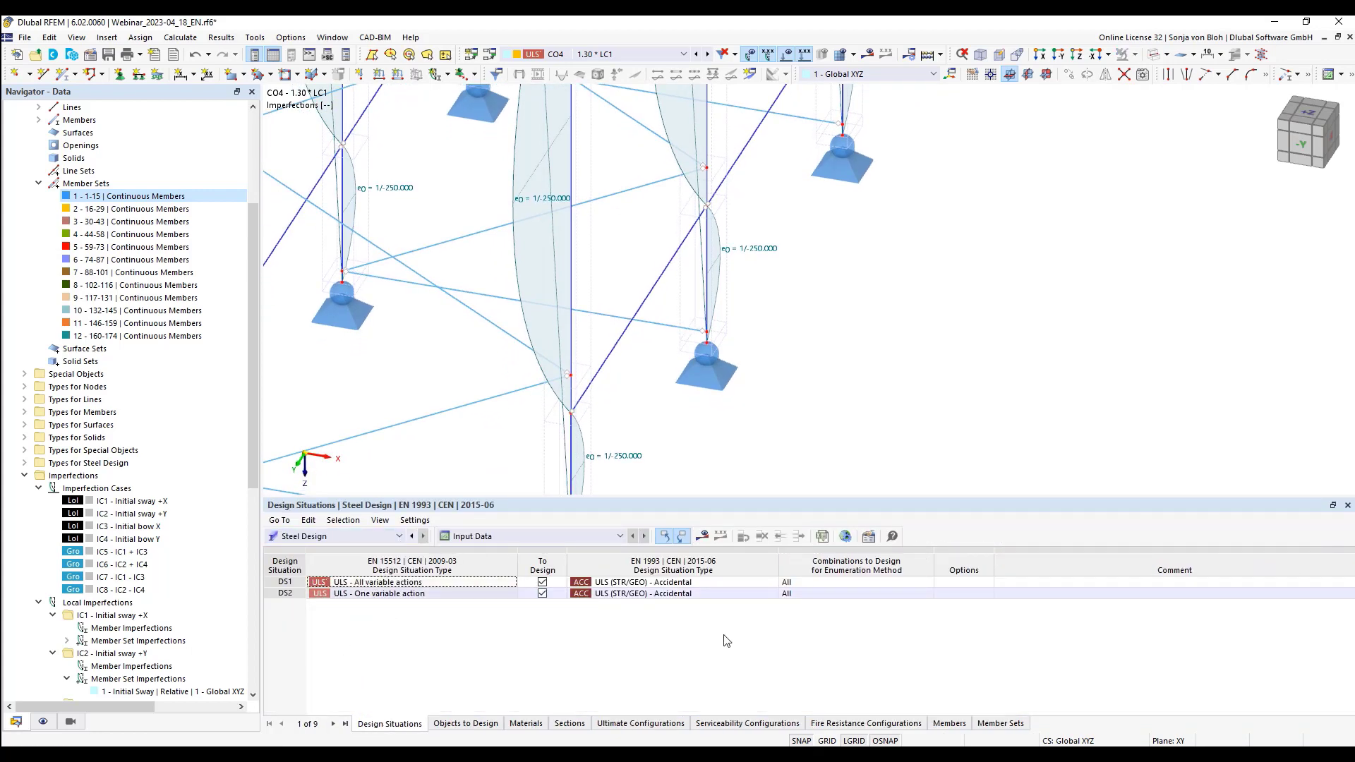
{"action": "left_click", "coordinate": [737, 583]}
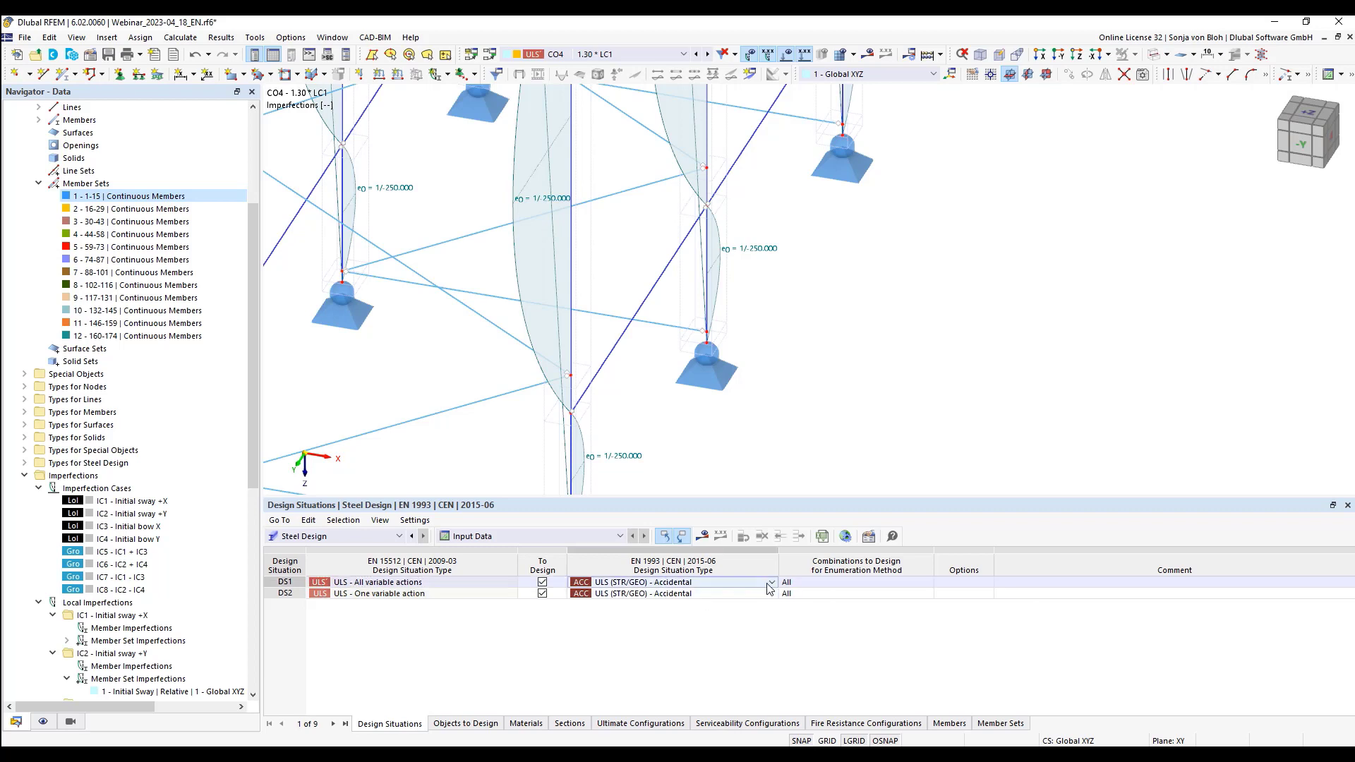
{"action": "left_click", "coordinate": [770, 583]}
{"action": "left_click", "coordinate": [711, 605]}
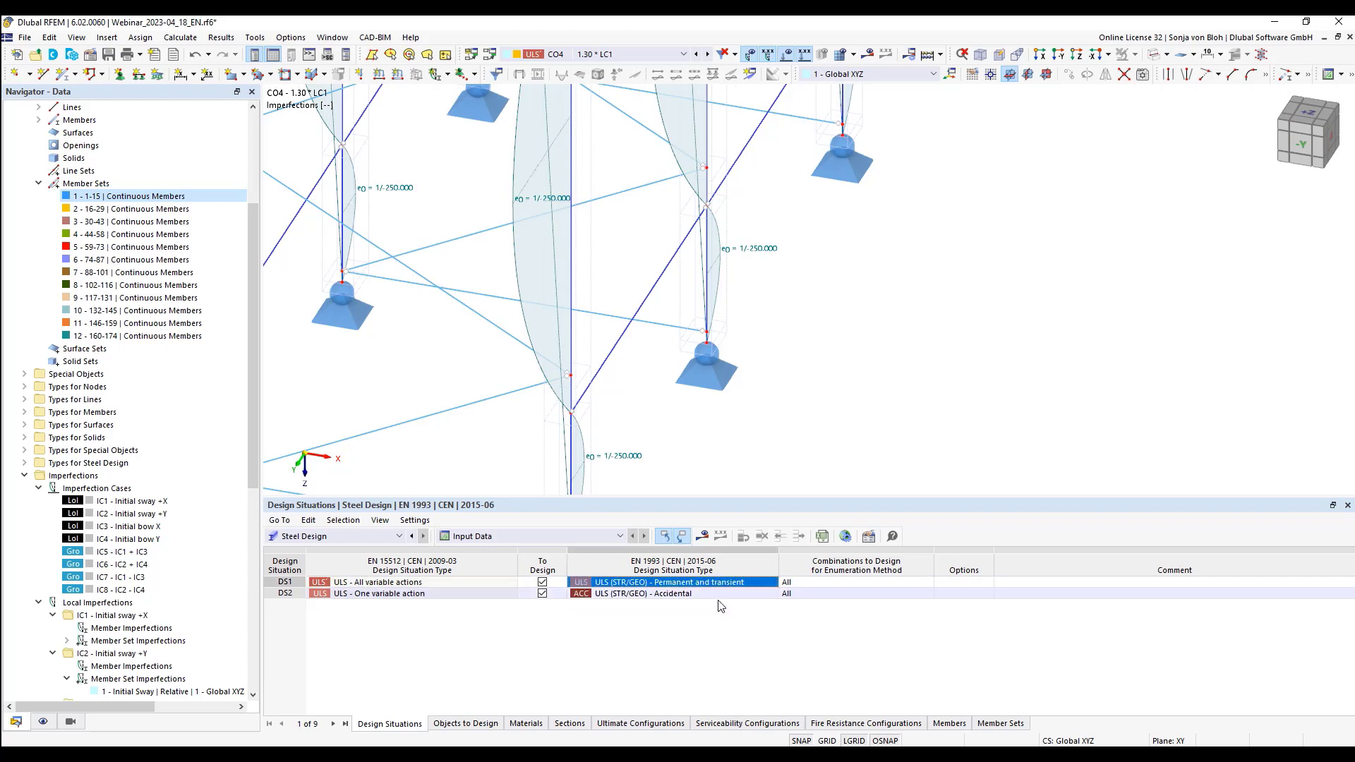
{"action": "left_click", "coordinate": [721, 595]}
{"action": "left_click", "coordinate": [775, 597]}
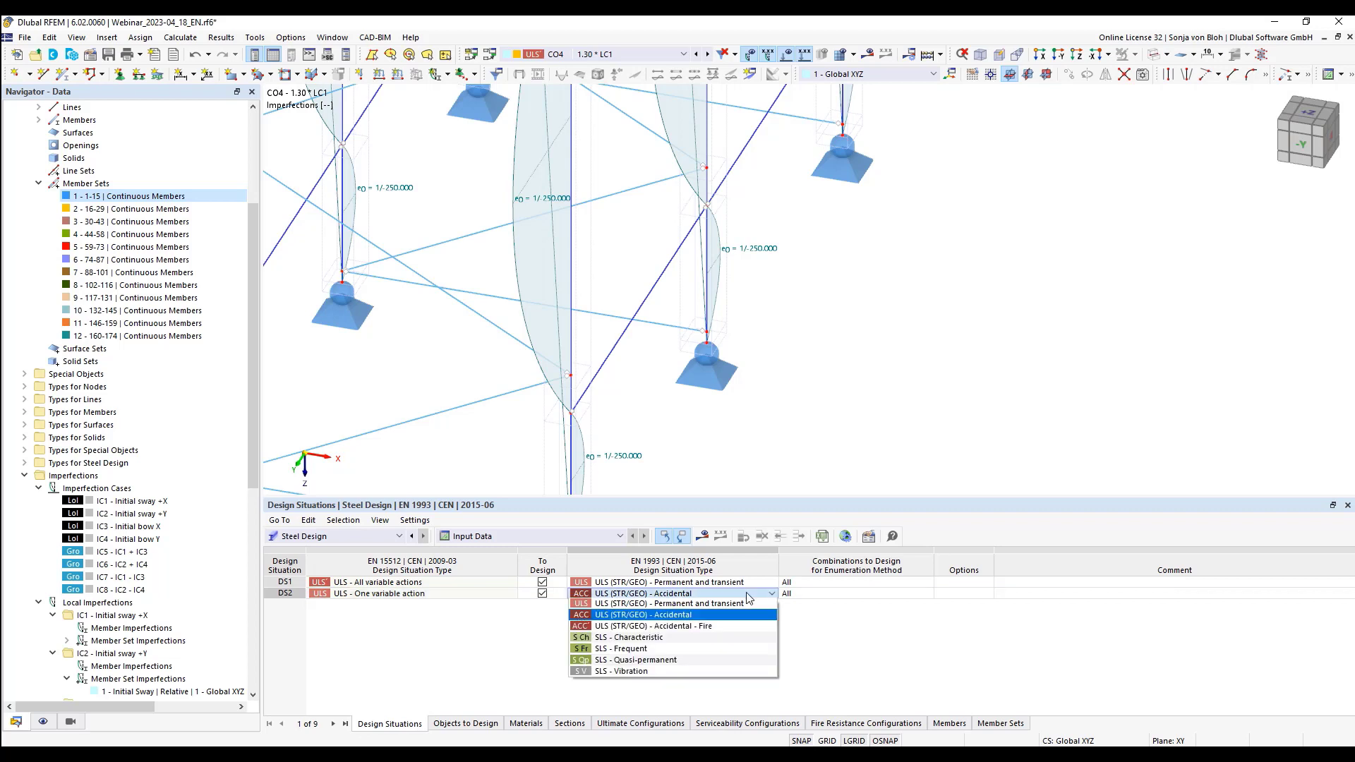
{"action": "left_click", "coordinate": [720, 607]}
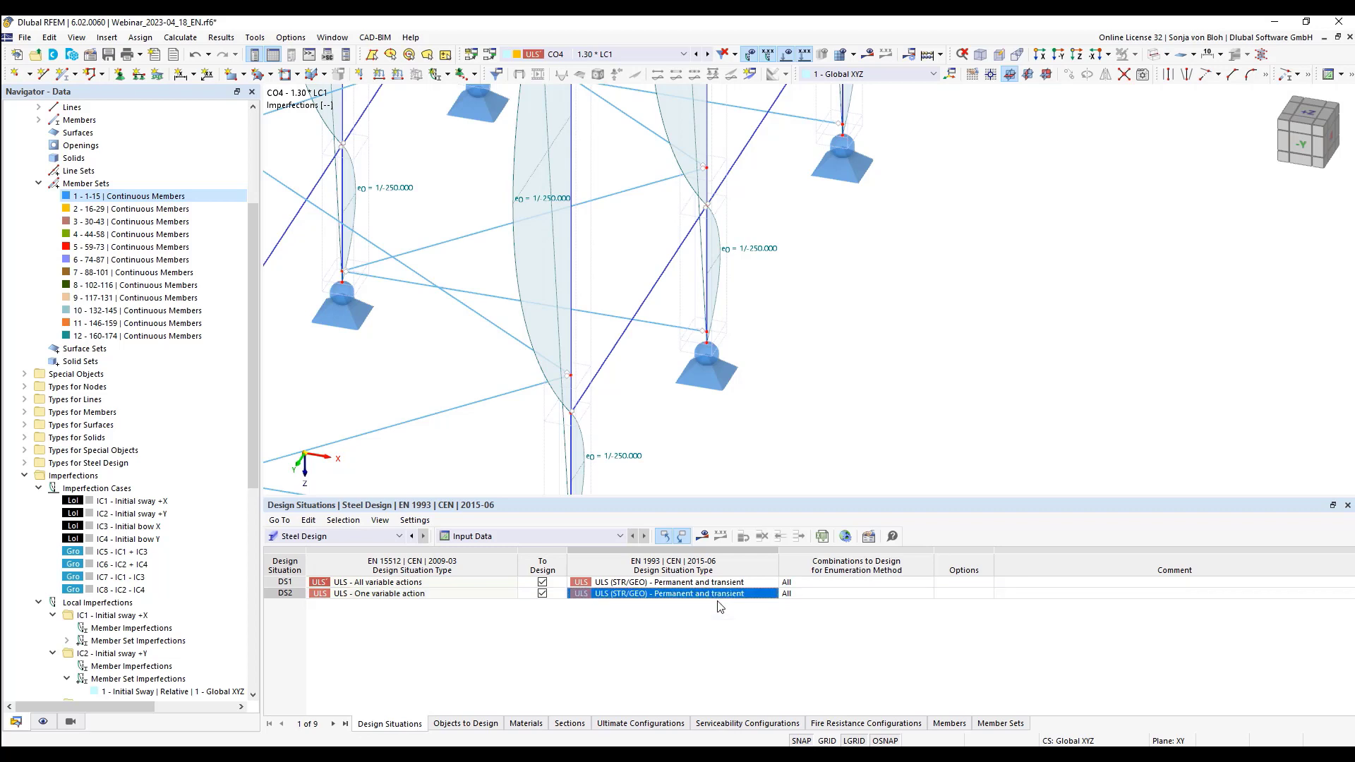
Exclude DS1 from the steel design and limit the combinations to design in DS2 to CO18
{"action": "left_click", "coordinate": [541, 583]}
{"action": "left_click", "coordinate": [541, 583]}
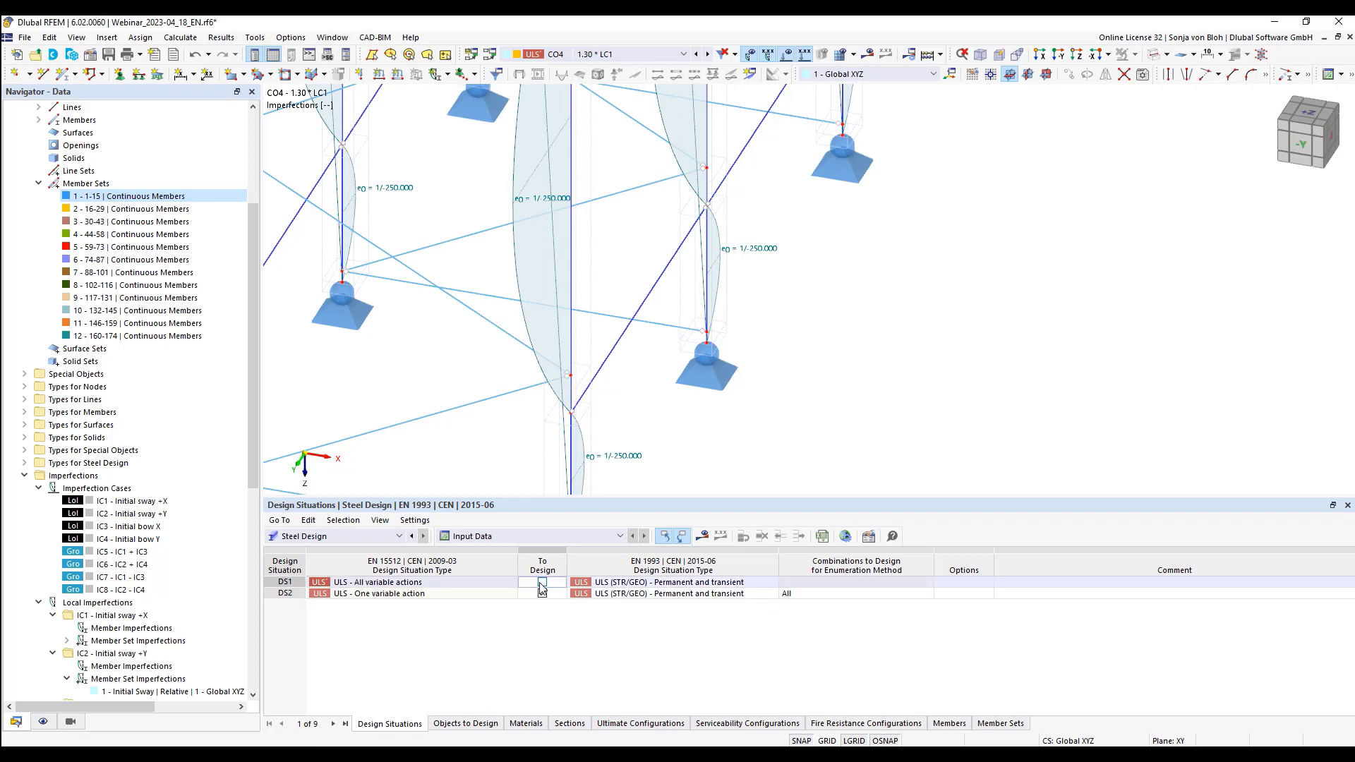
{"action": "left_click", "coordinate": [544, 597]}
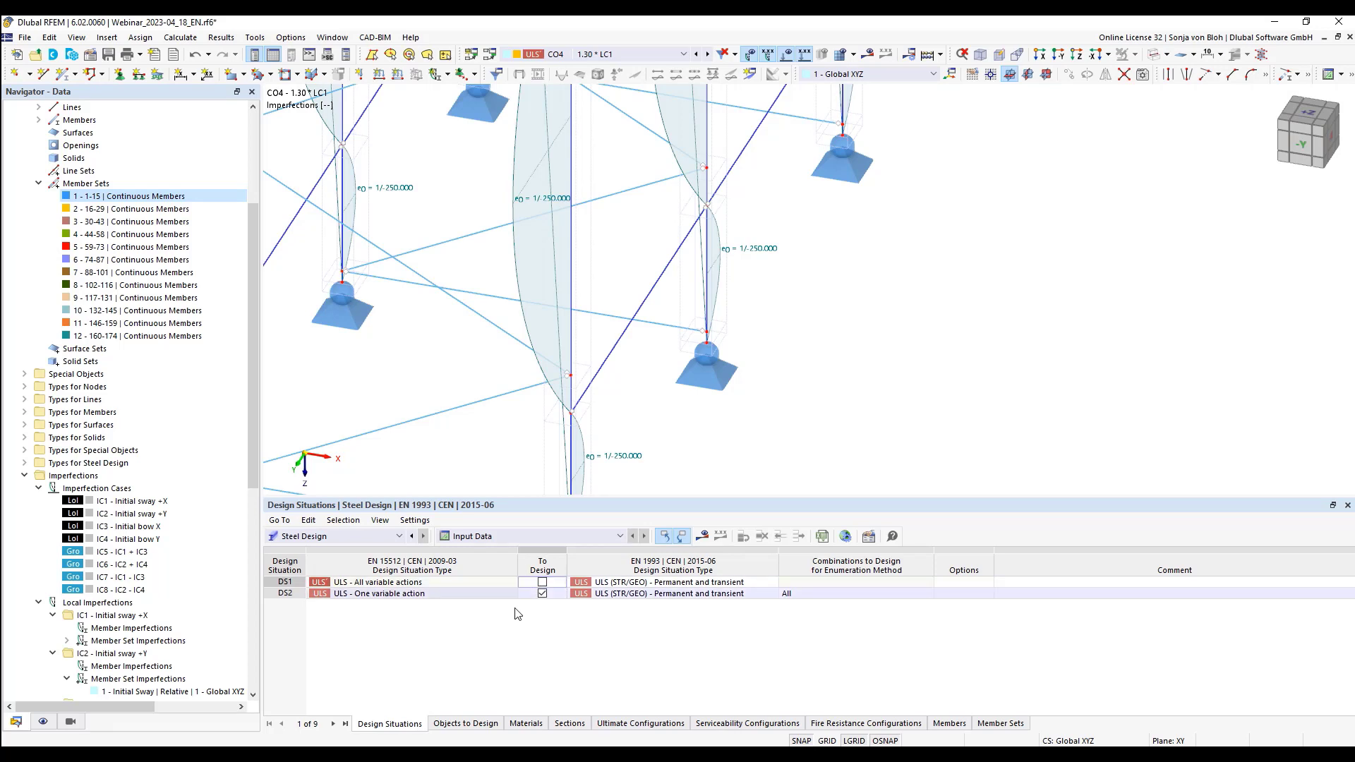
{"action": "left_click", "coordinate": [823, 595]}
{"action": "left_click", "coordinate": [927, 594]}
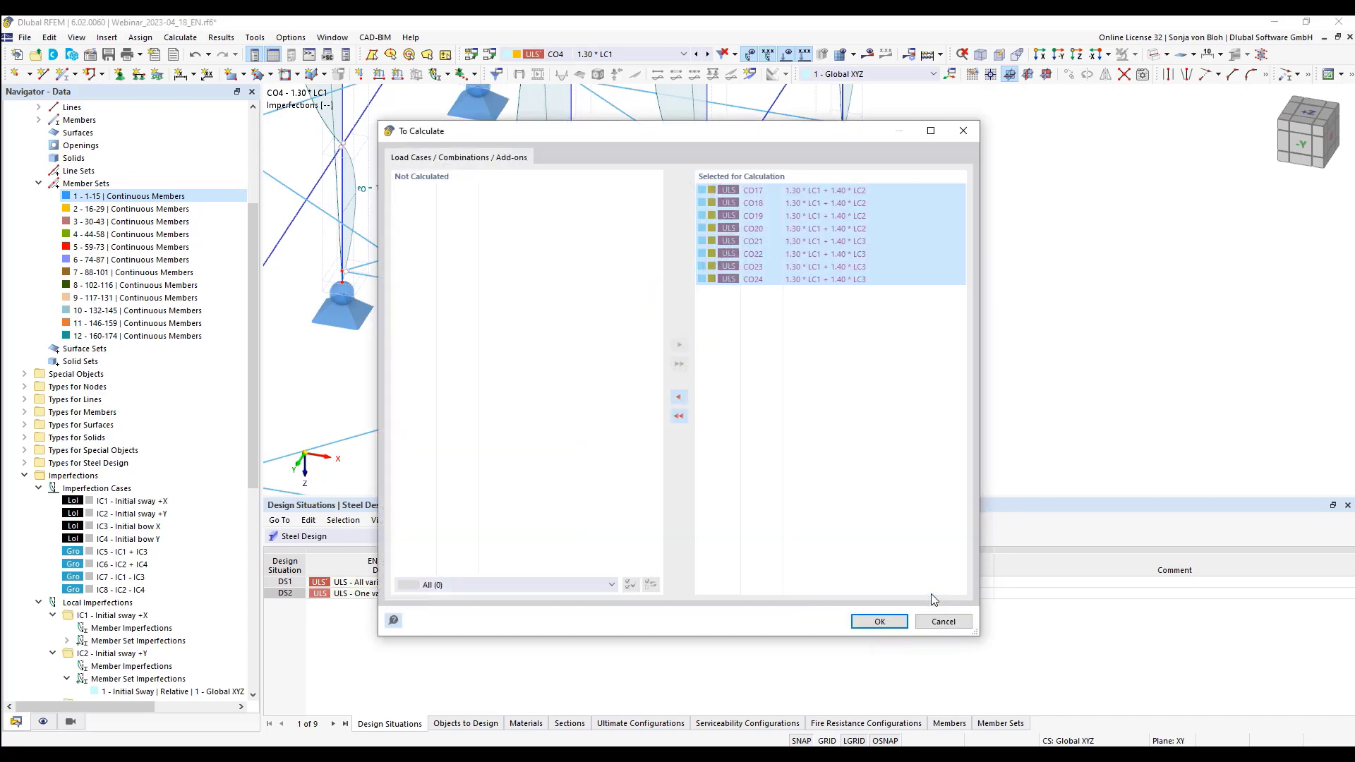
{"action": "left_click", "coordinate": [676, 416]}
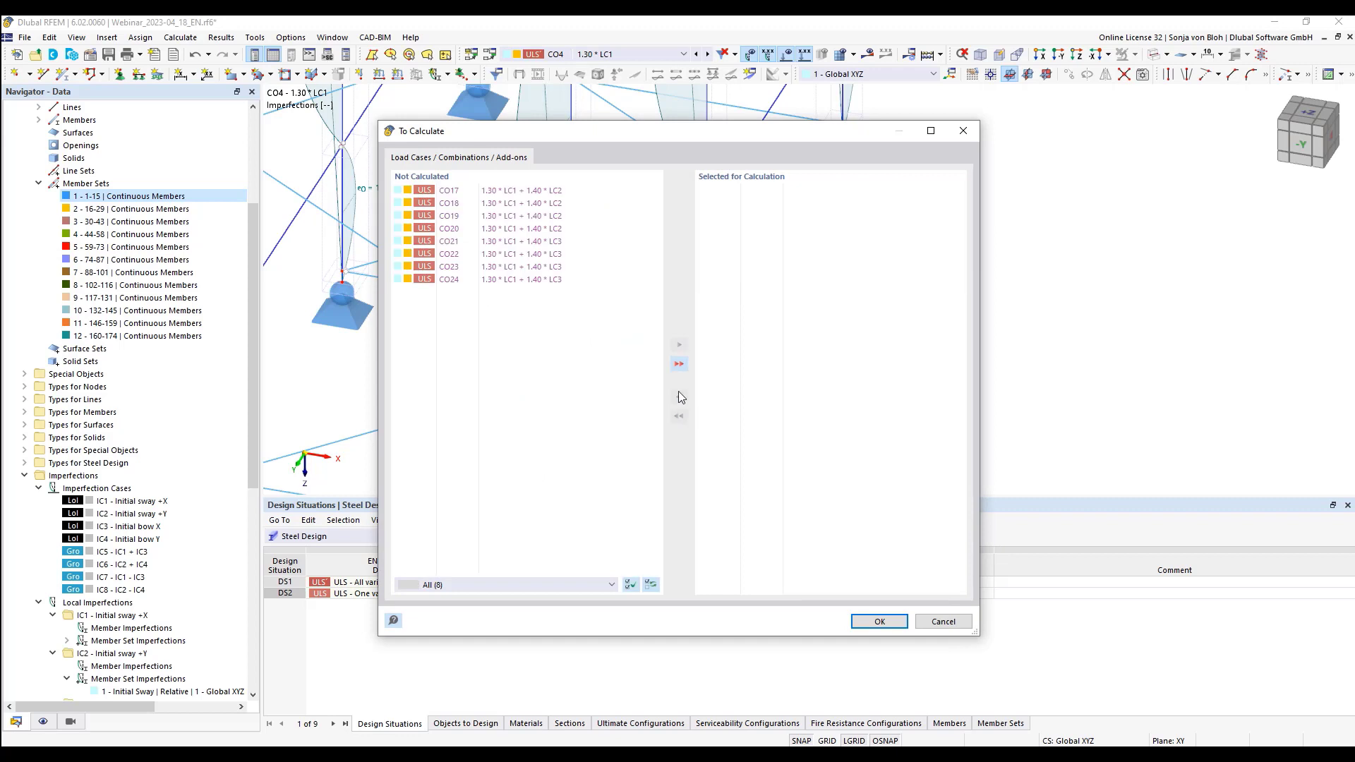
{"action": "double_click", "coordinate": [456, 204]}
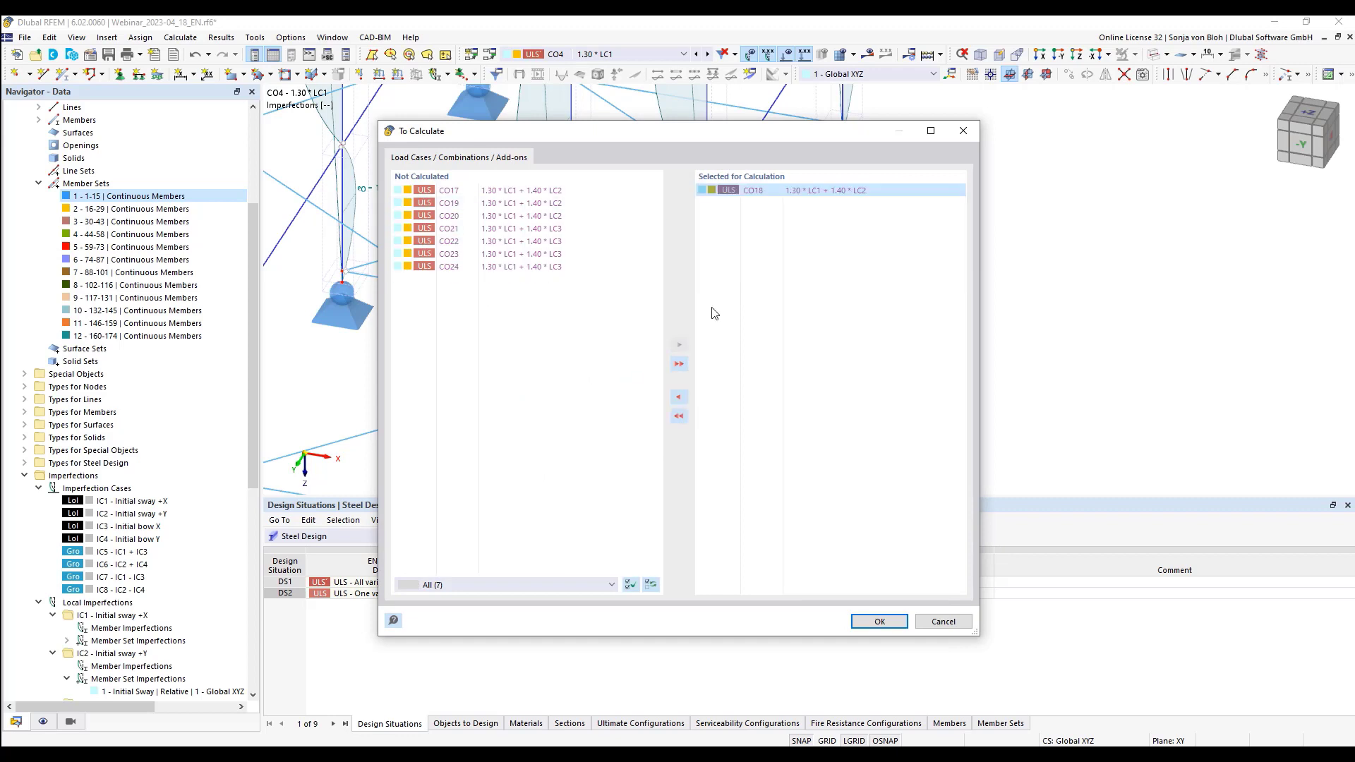
{"action": "left_click", "coordinate": [880, 621]}
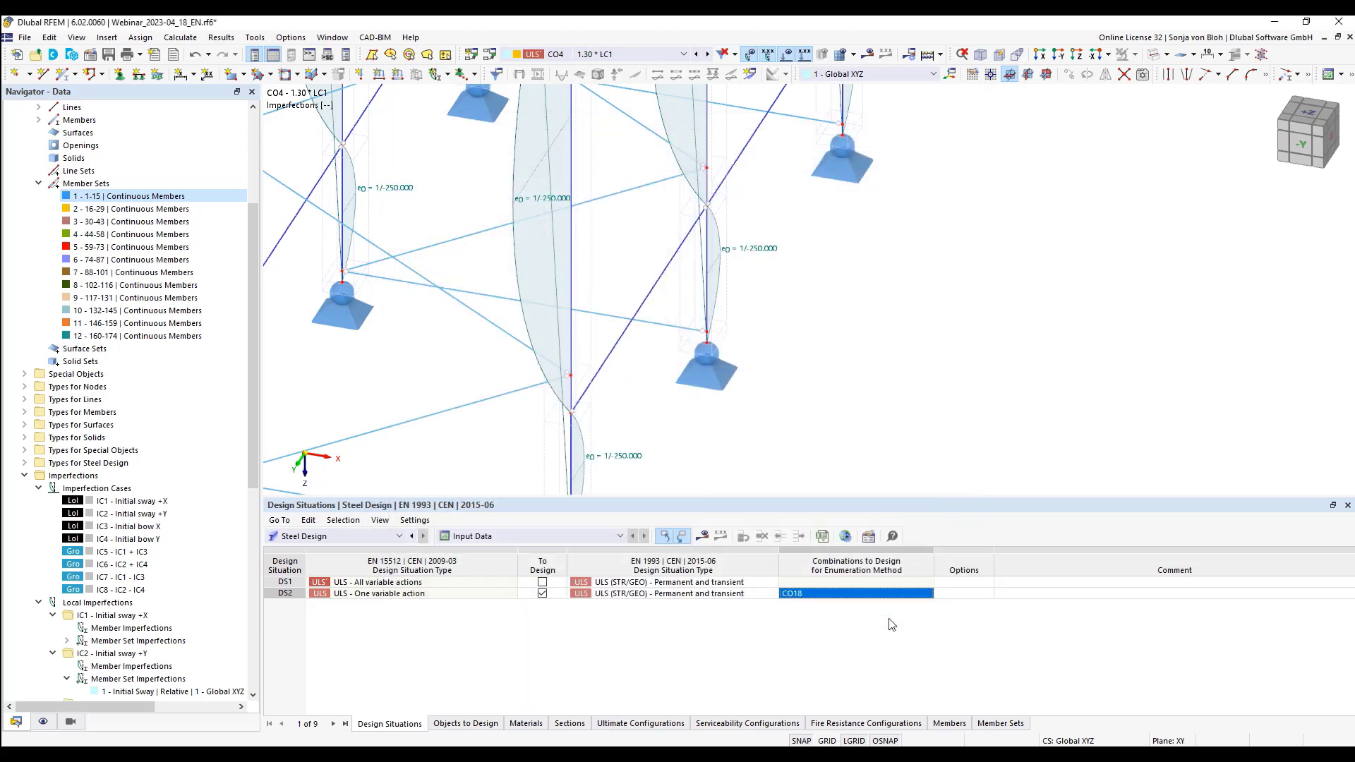
Restrict the objects to design to member set 7, excluding the individual members and all other member sets
{"action": "left_click", "coordinate": [467, 724]}
{"action": "left_click", "coordinate": [471, 582]}
{"action": "left_click", "coordinate": [472, 593]}
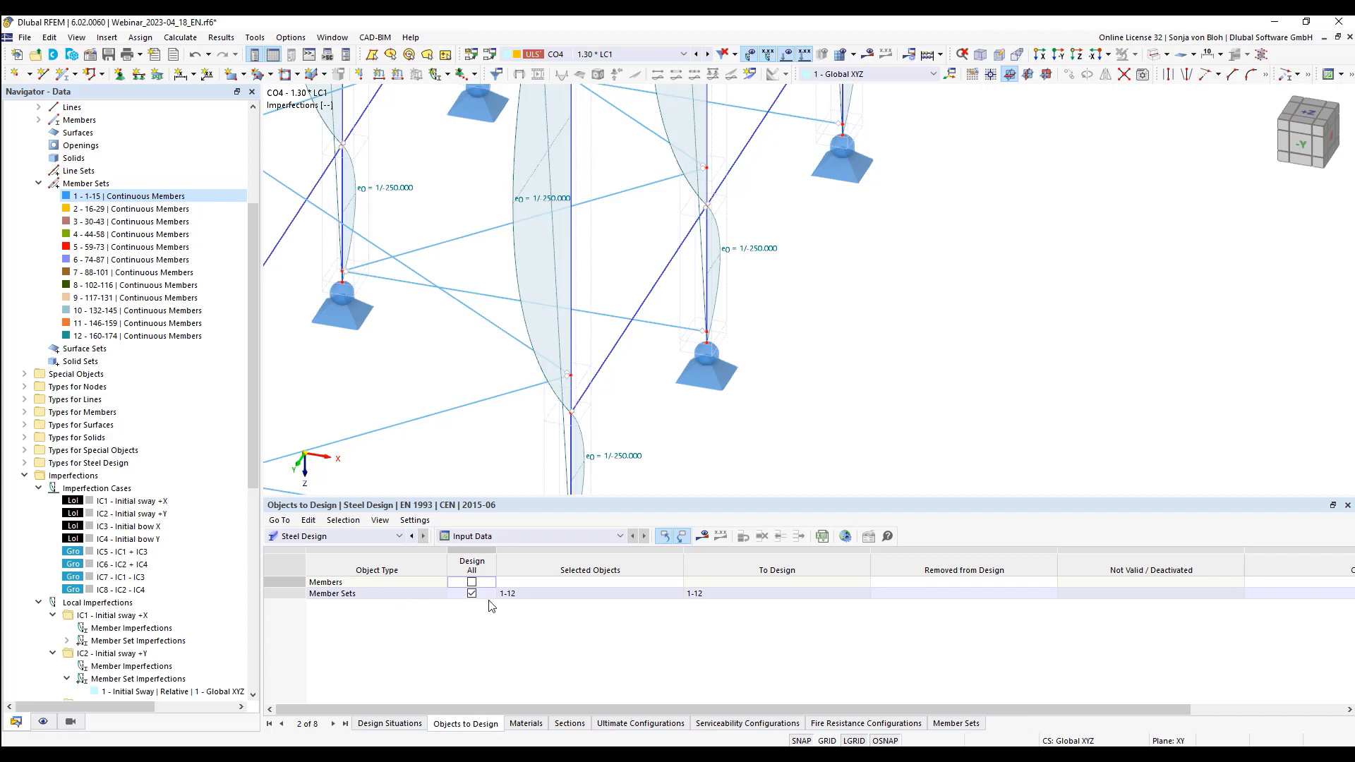
{"action": "left_click", "coordinate": [472, 595]}
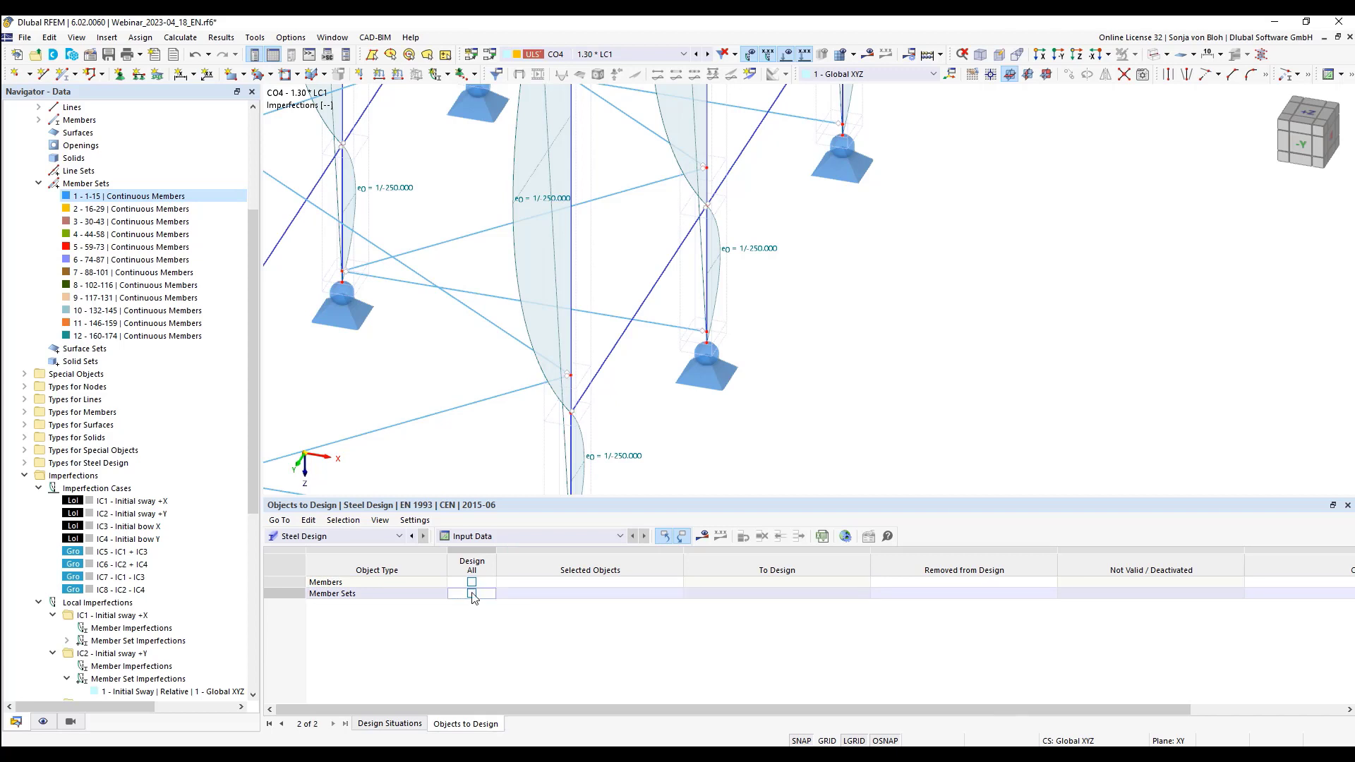
{"action": "left_click", "coordinate": [518, 595]}
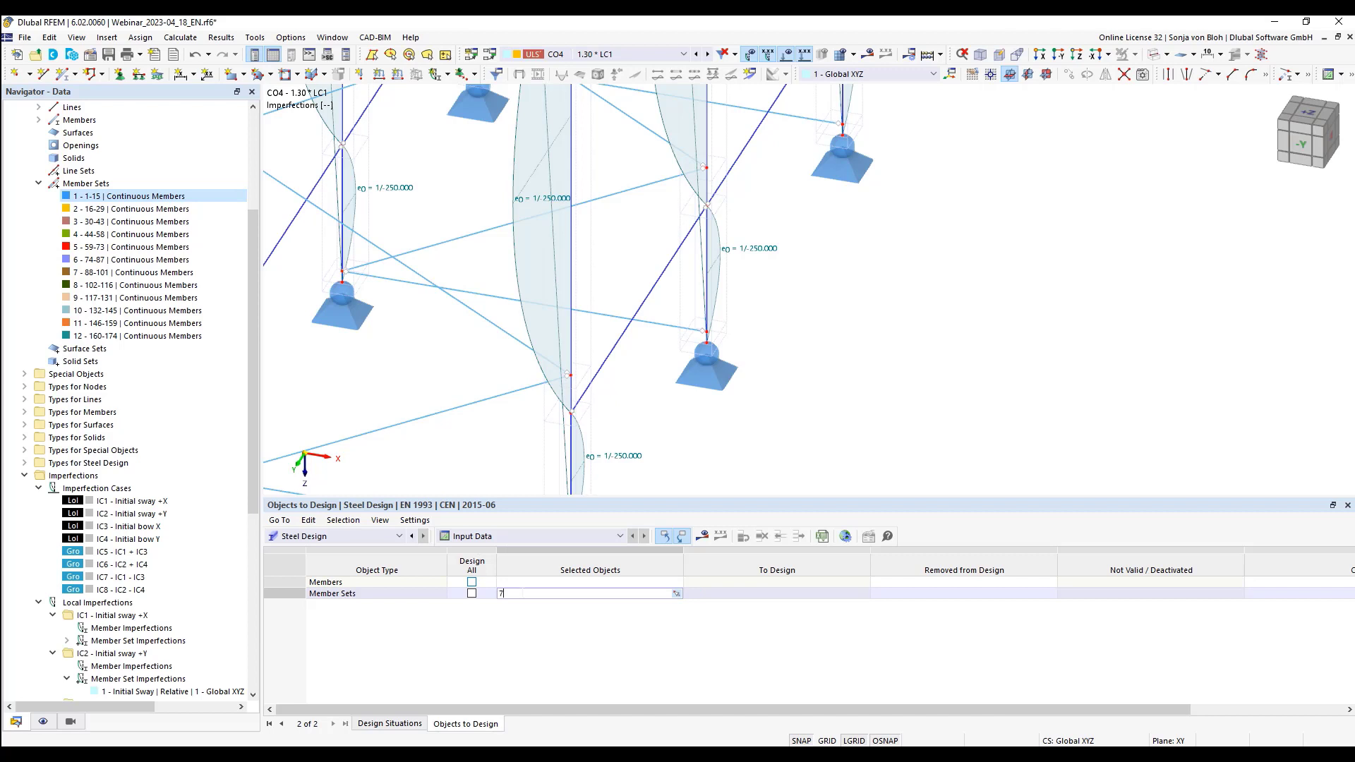
{"action": "type", "text": "7"}
{"action": "left_click", "coordinate": [739, 596]}
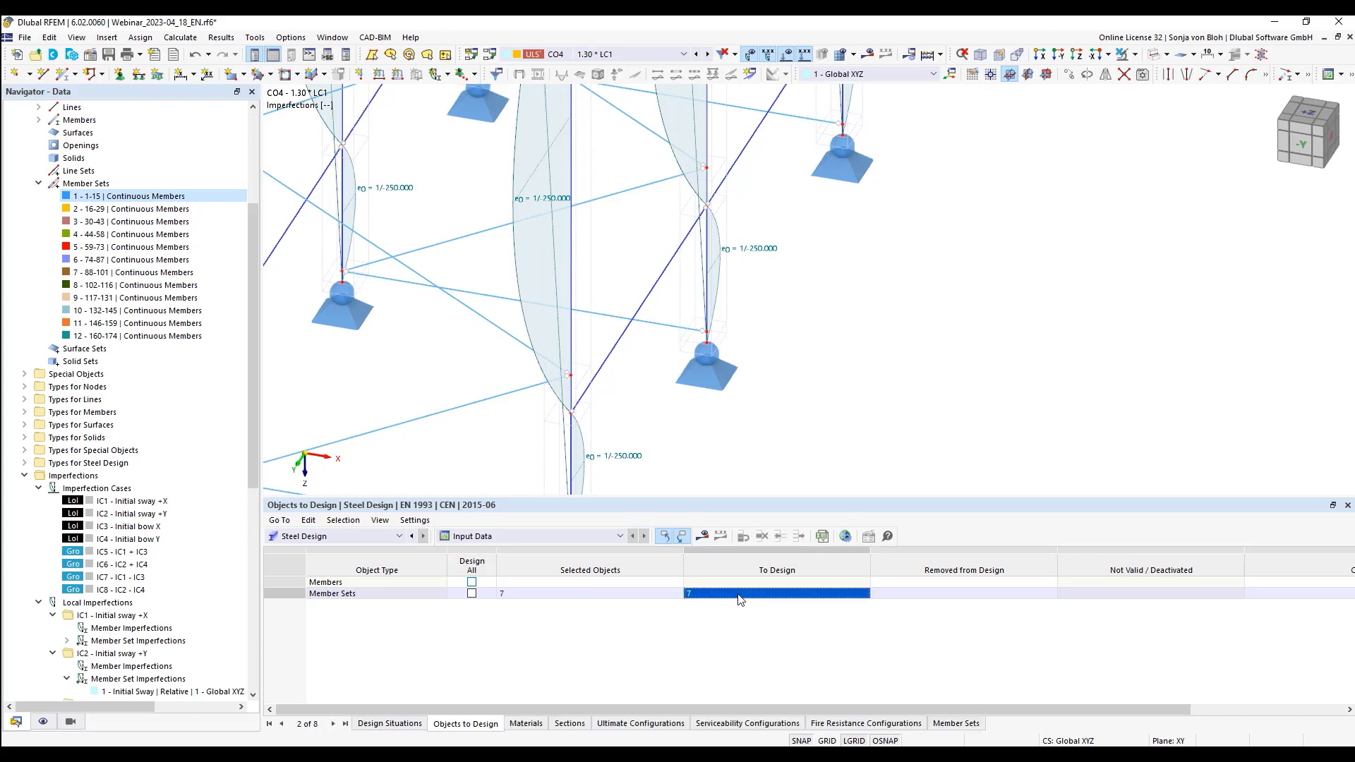
Calculate the steel design and open the design check details of the section proof for member set 7
{"action": "left_click", "coordinate": [703, 536]}
{"action": "left_click", "coordinate": [738, 448]}
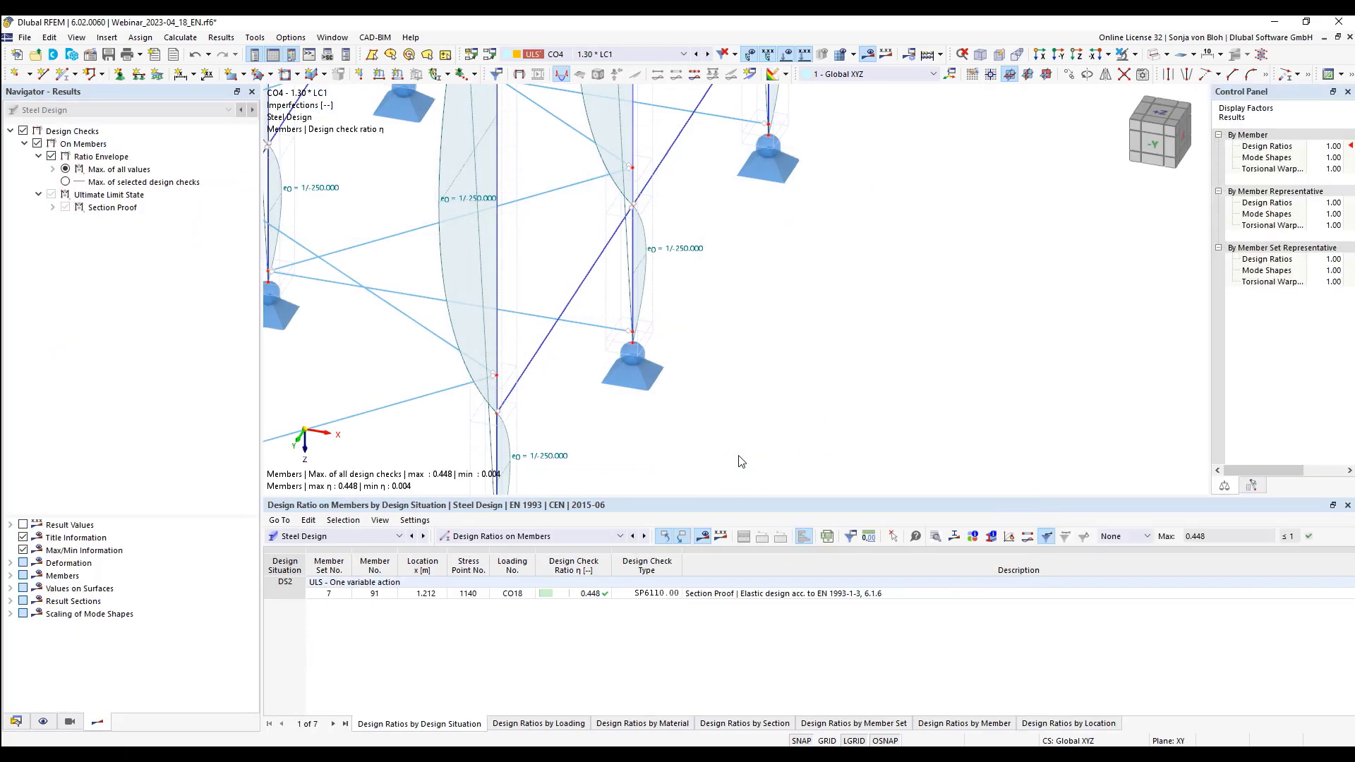
{"action": "left_click", "coordinate": [570, 594]}
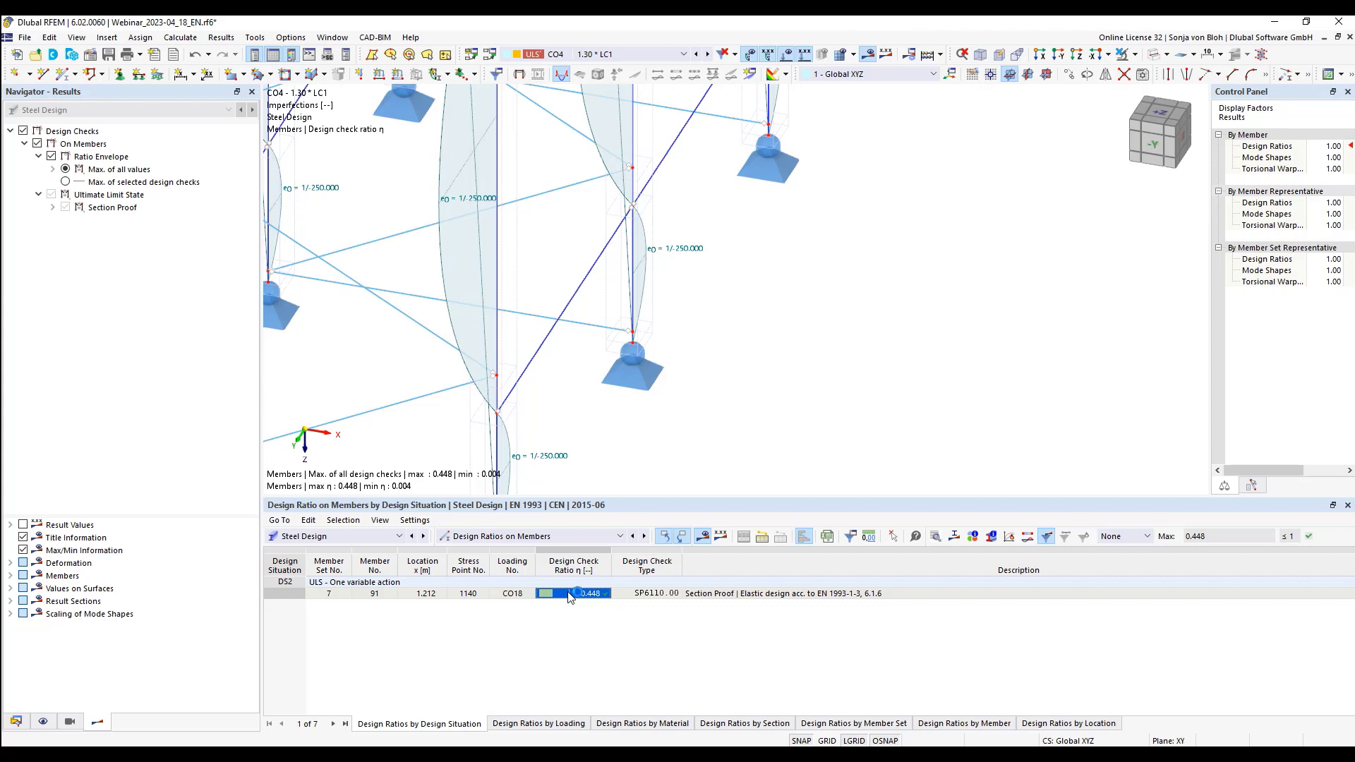
{"action": "double_click", "coordinate": [571, 595]}
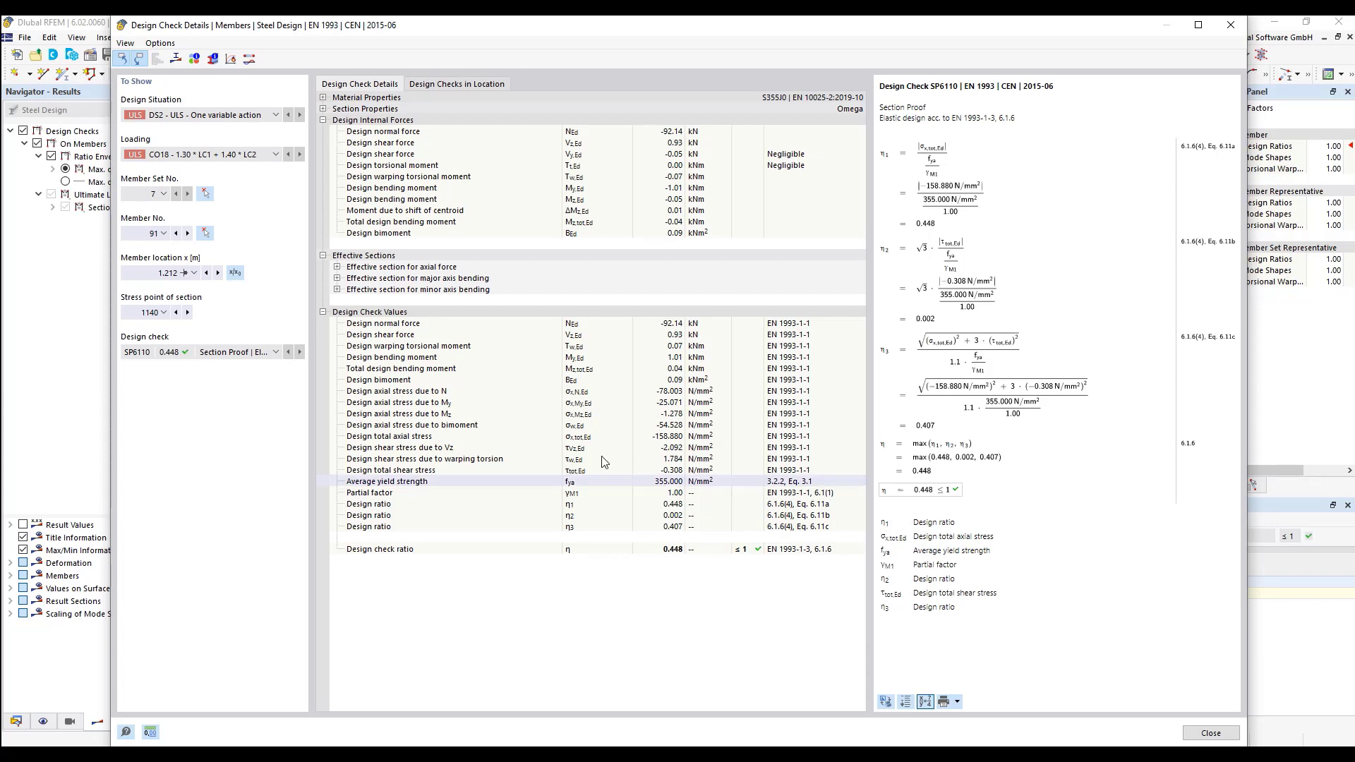
Expand the effective section results for axial force, major axis bending and minor axis bending in the design check details
{"action": "left_click", "coordinate": [338, 271]}
{"action": "left_click", "coordinate": [338, 267]}
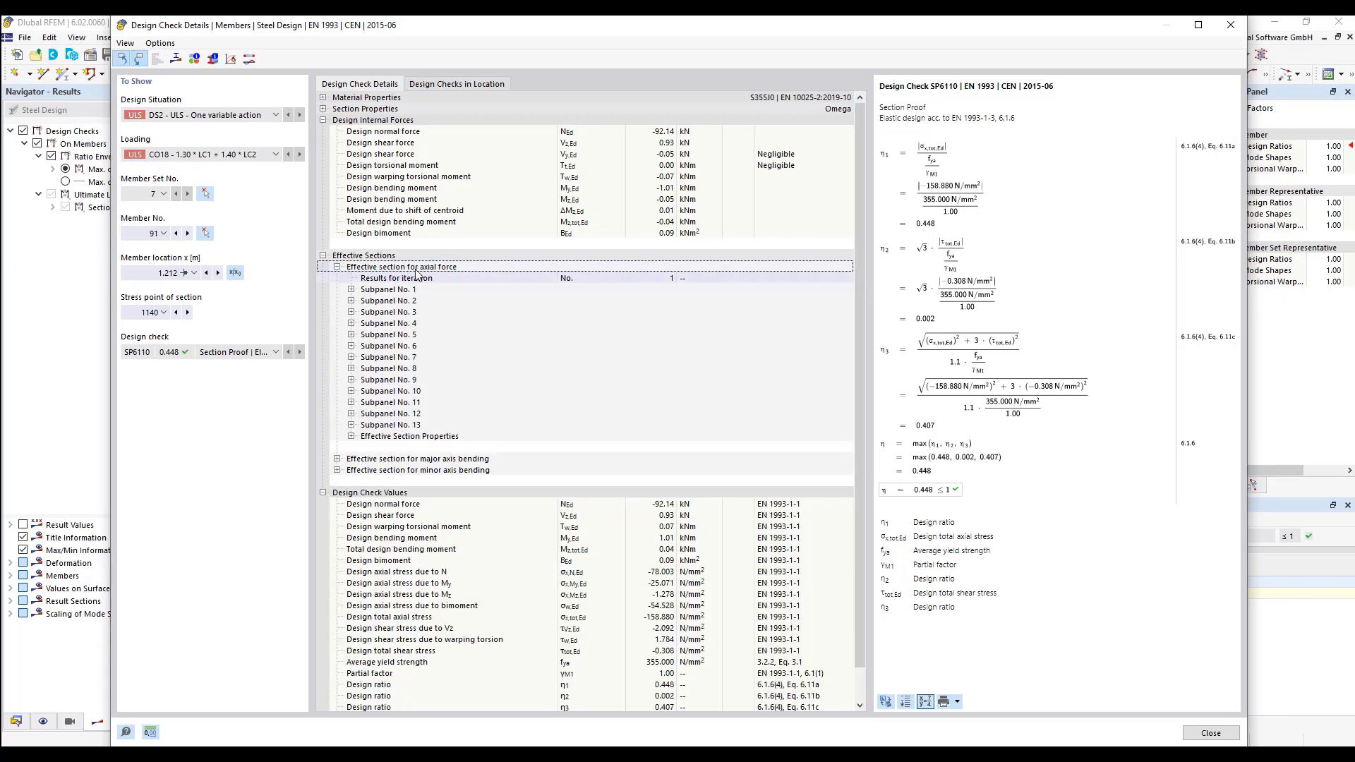
{"action": "left_click", "coordinate": [337, 459]}
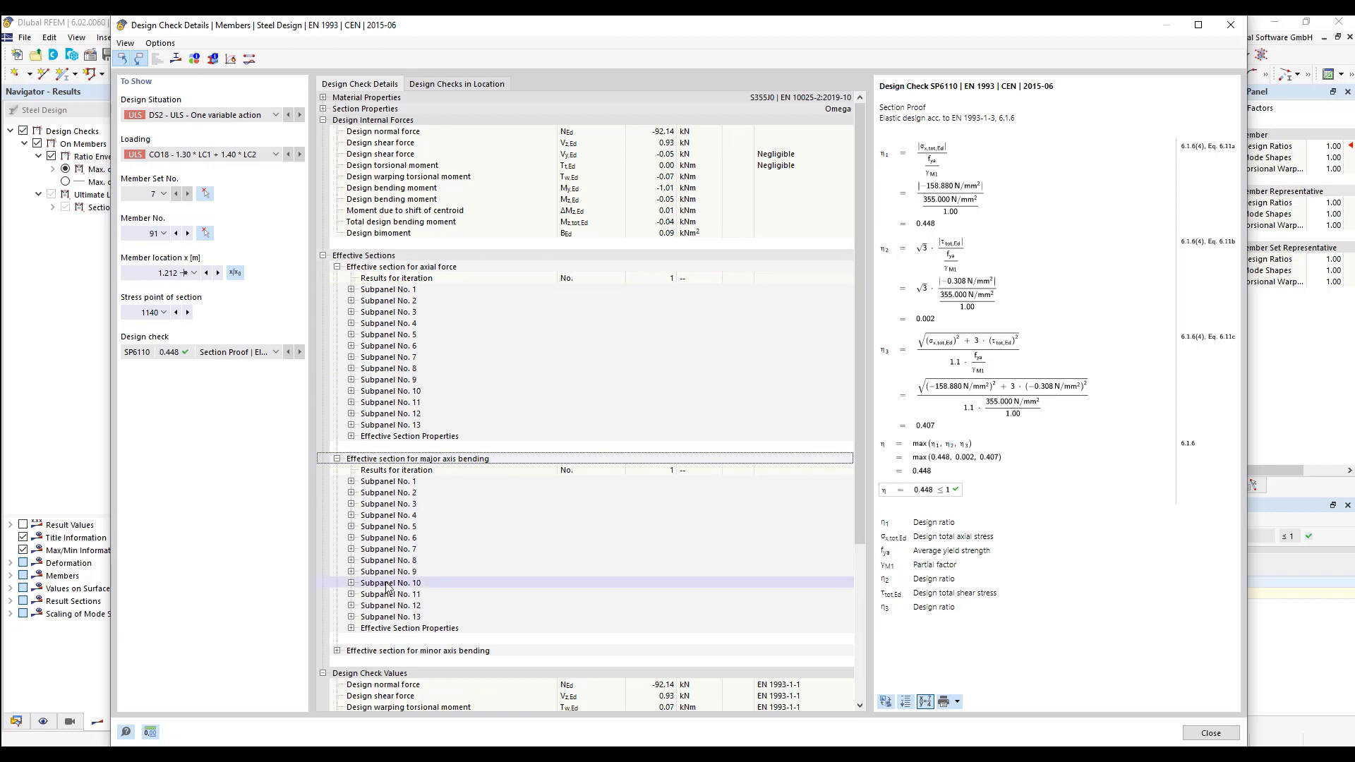
{"action": "scroll", "coordinate": [395, 564], "scroll_direction": "down", "scroll_amount": 2}
{"action": "left_click", "coordinate": [337, 583]}
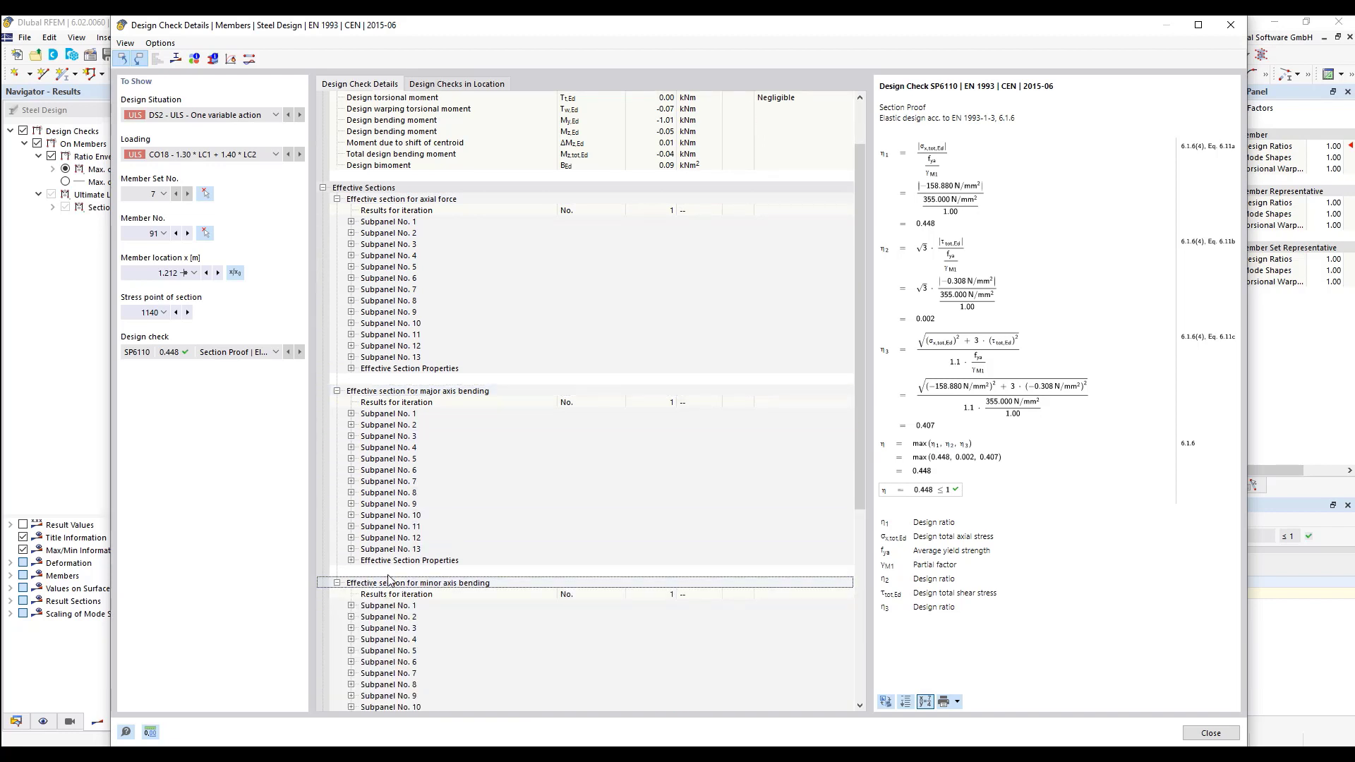
{"action": "scroll", "coordinate": [455, 589], "scroll_direction": "up", "scroll_amount": 2}
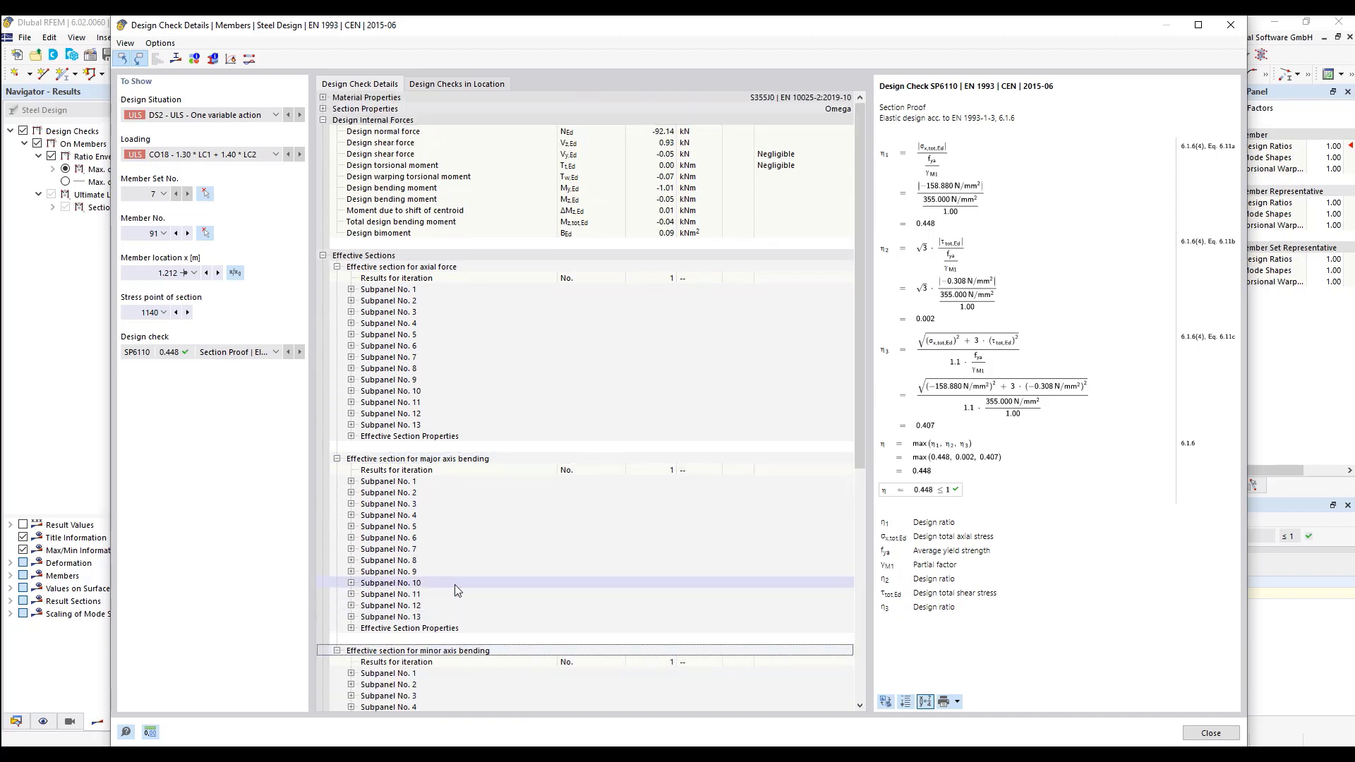
Examine Subpanel No. 1 and the effective section properties for axial force, plus the design moment due to the shift of centroid
{"action": "left_click", "coordinate": [351, 291]}
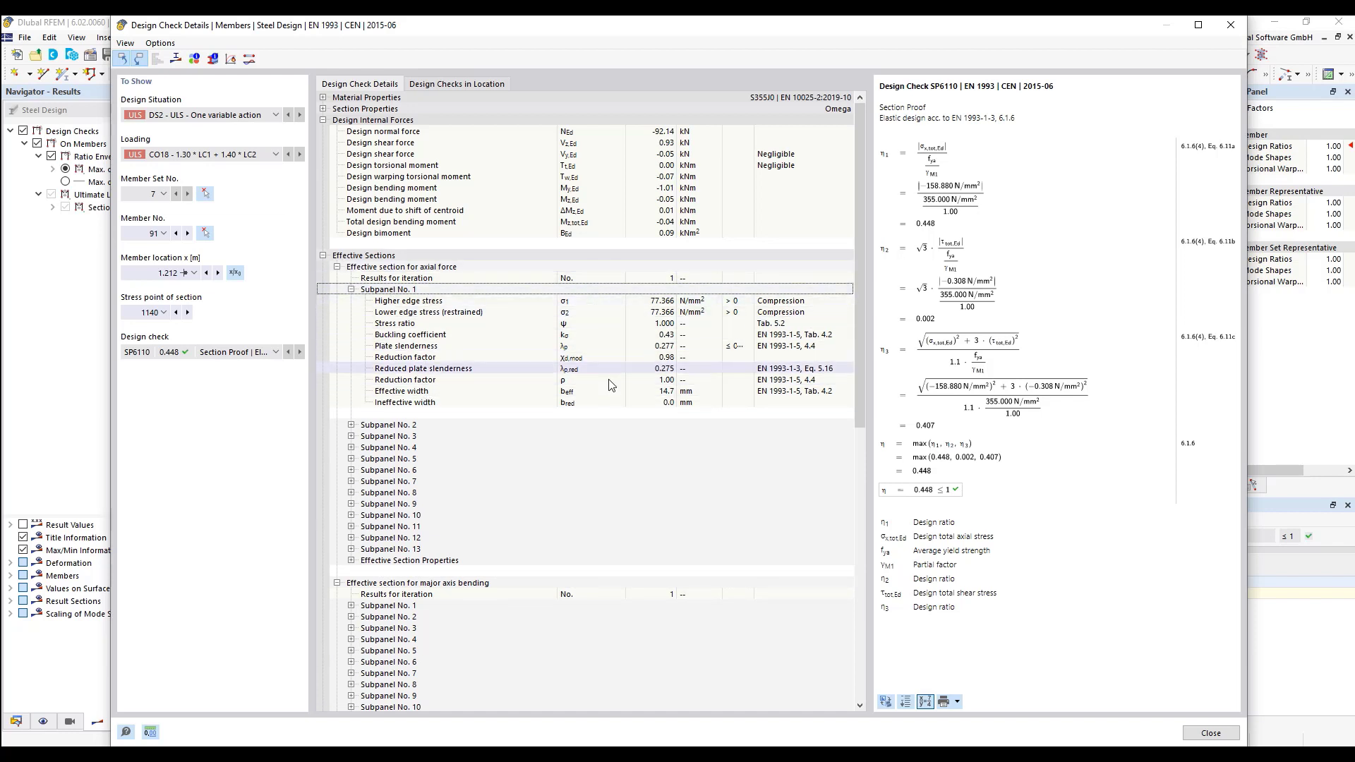
{"action": "left_click", "coordinate": [351, 561]}
{"action": "scroll", "coordinate": [414, 441], "scroll_direction": "down", "scroll_amount": 4}
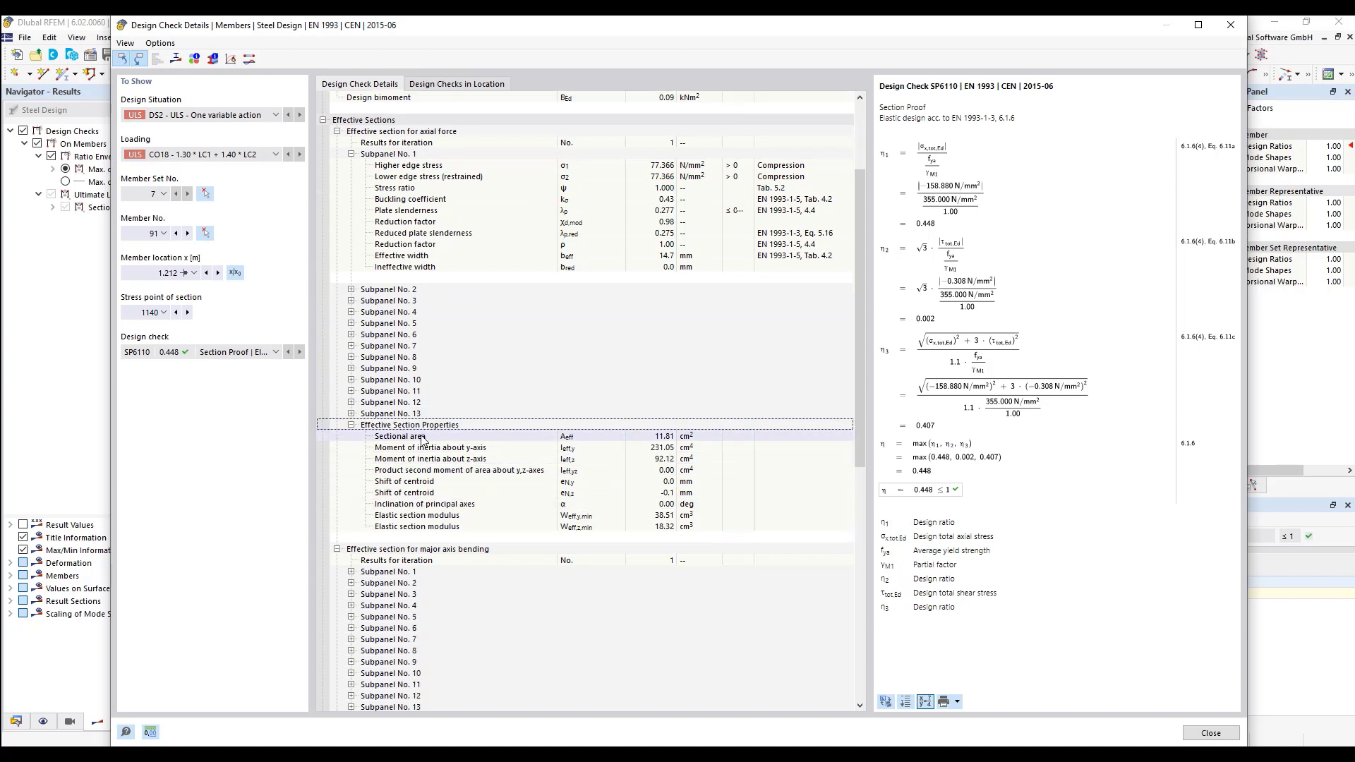
{"action": "left_click", "coordinate": [584, 438]}
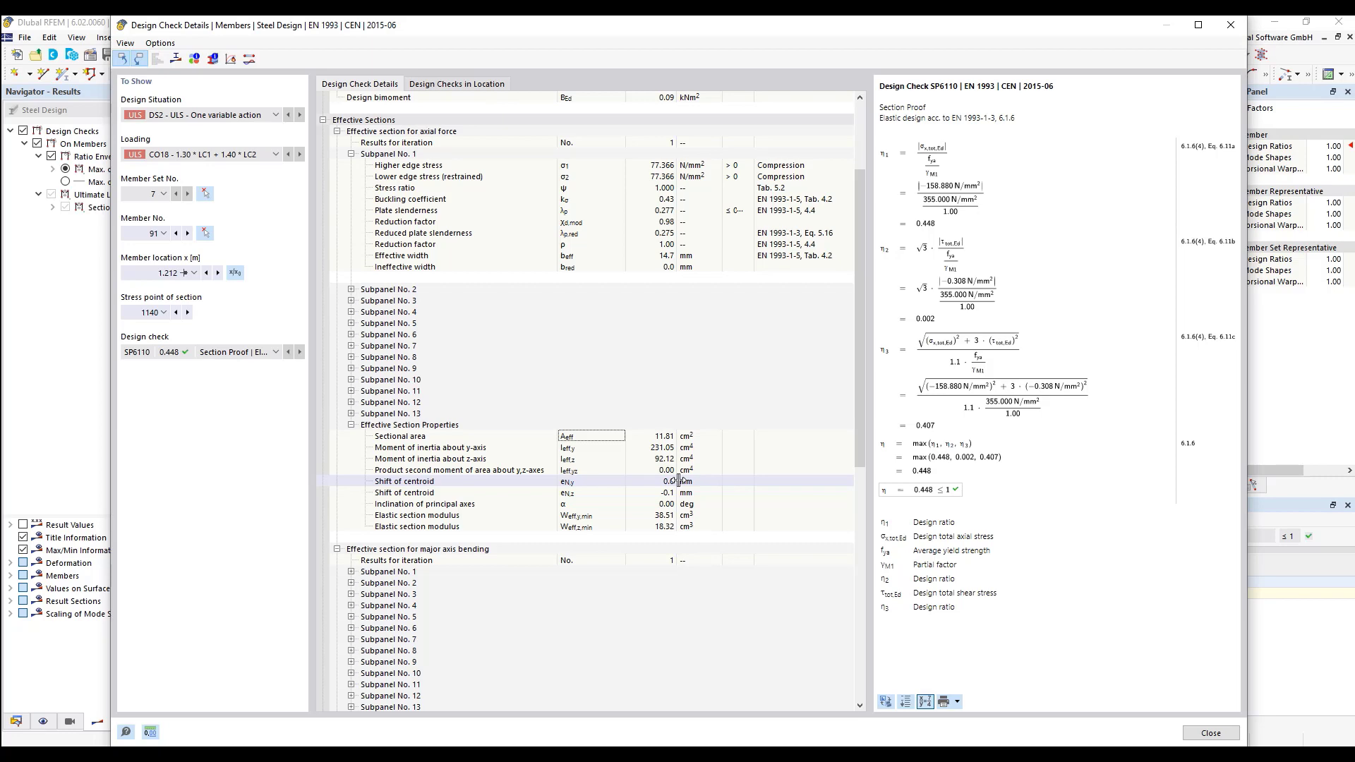
{"action": "left_click_drag", "start_coordinate": [859, 432], "coordinate": [861, 310]}
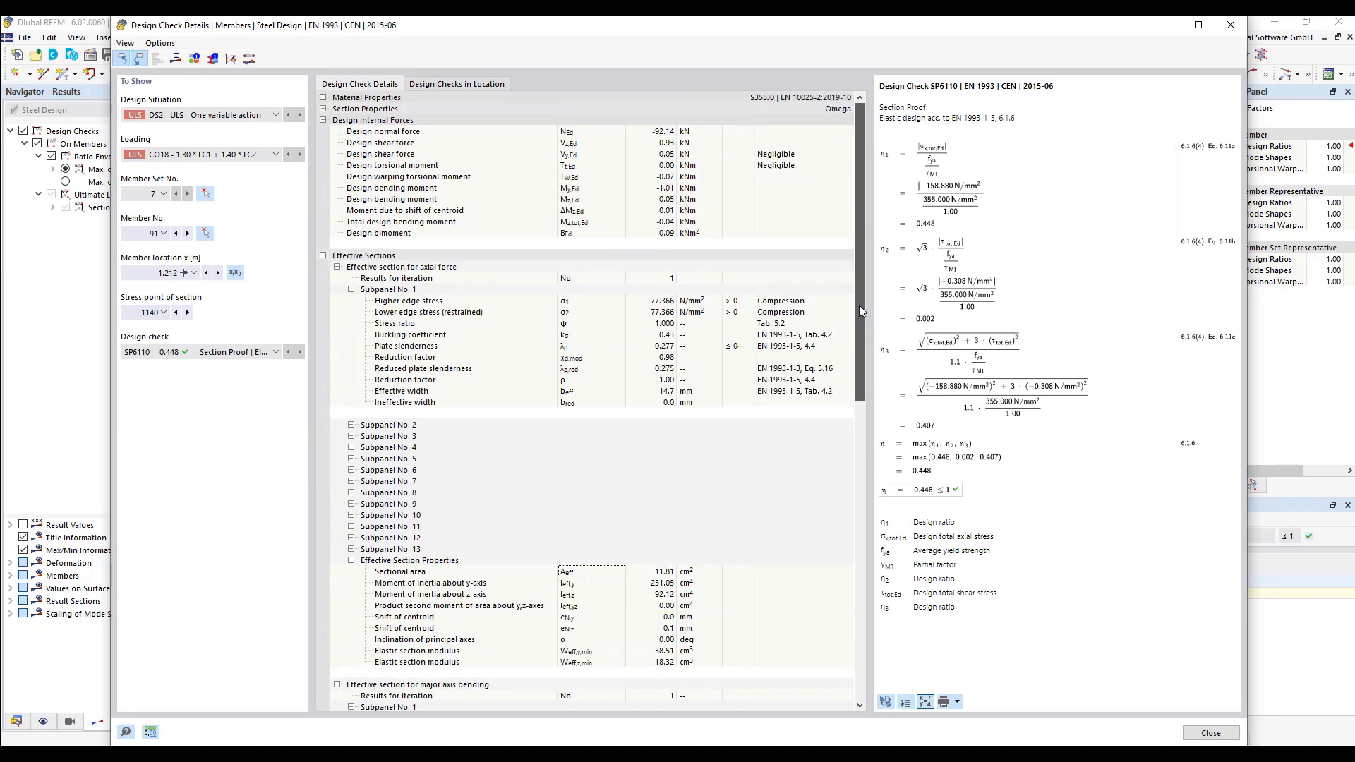
{"action": "left_click", "coordinate": [612, 213]}
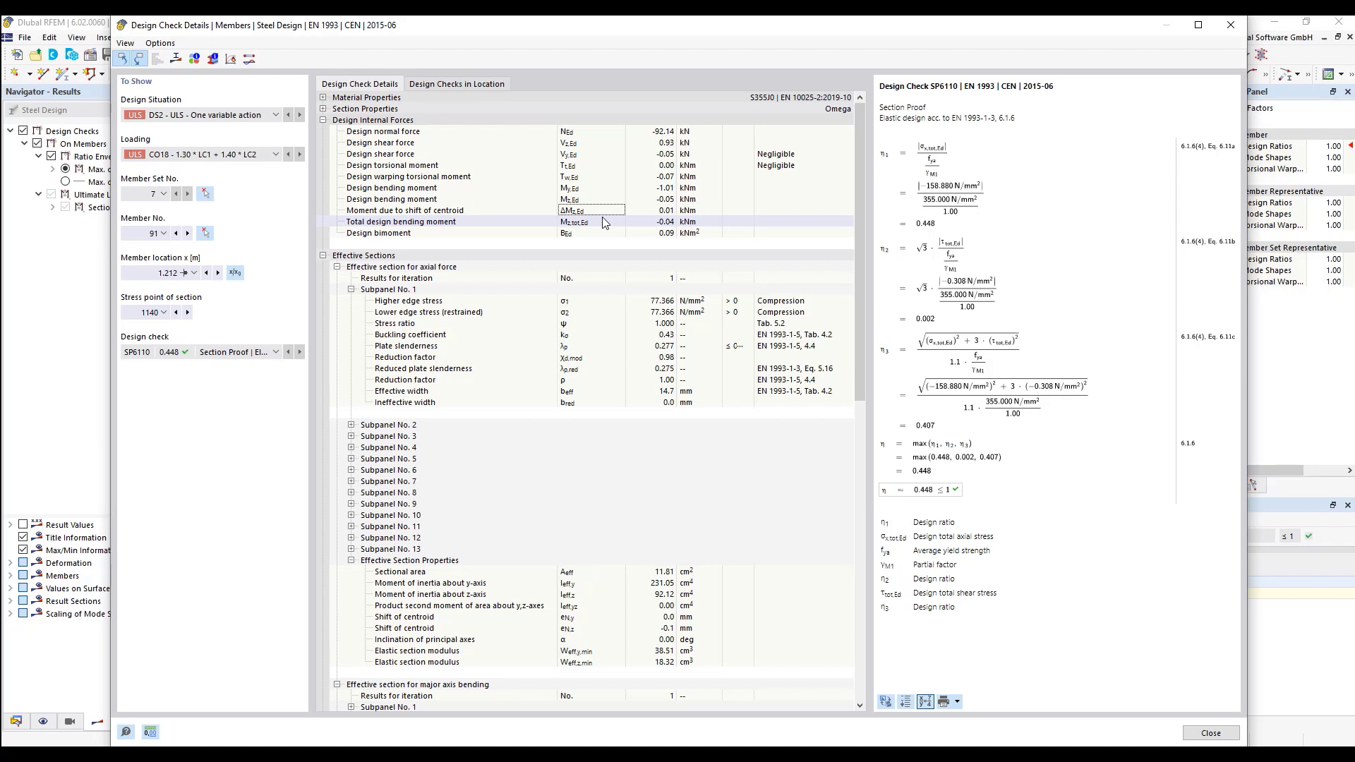
Open the Omega section information and display its FSM buckling shape for N: -1 kN with the finite strip analysis curve
{"action": "left_click", "coordinate": [213, 60]}
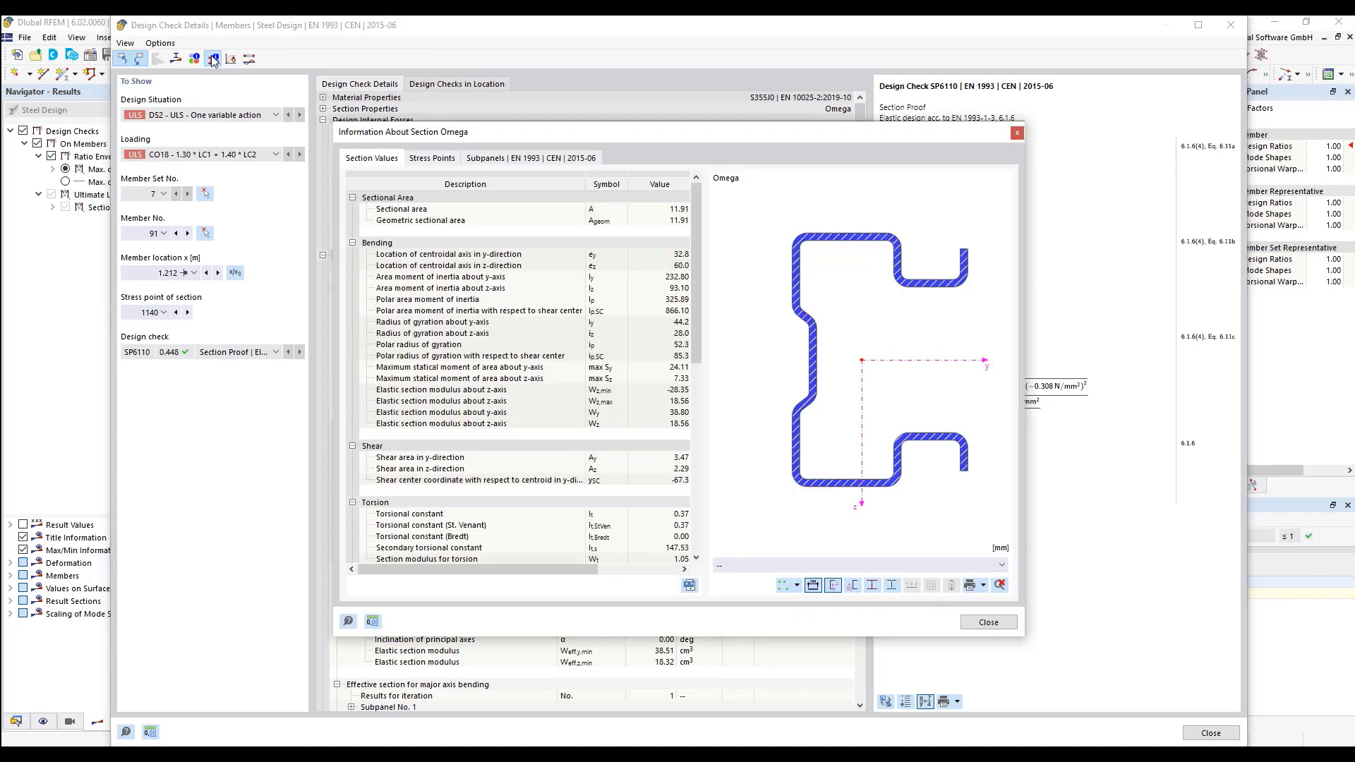
{"action": "left_click_drag", "start_coordinate": [513, 158], "coordinate": [459, 112]}
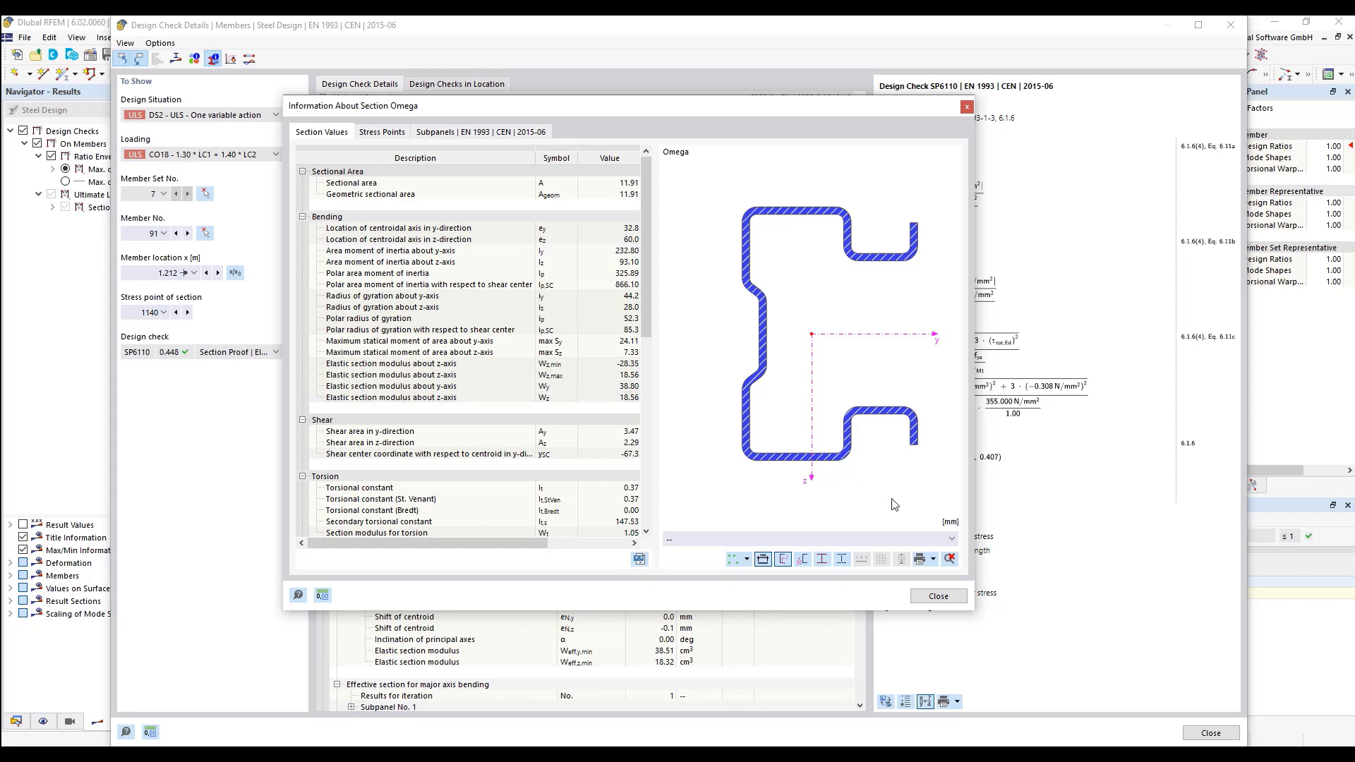
{"action": "left_click", "coordinate": [956, 541]}
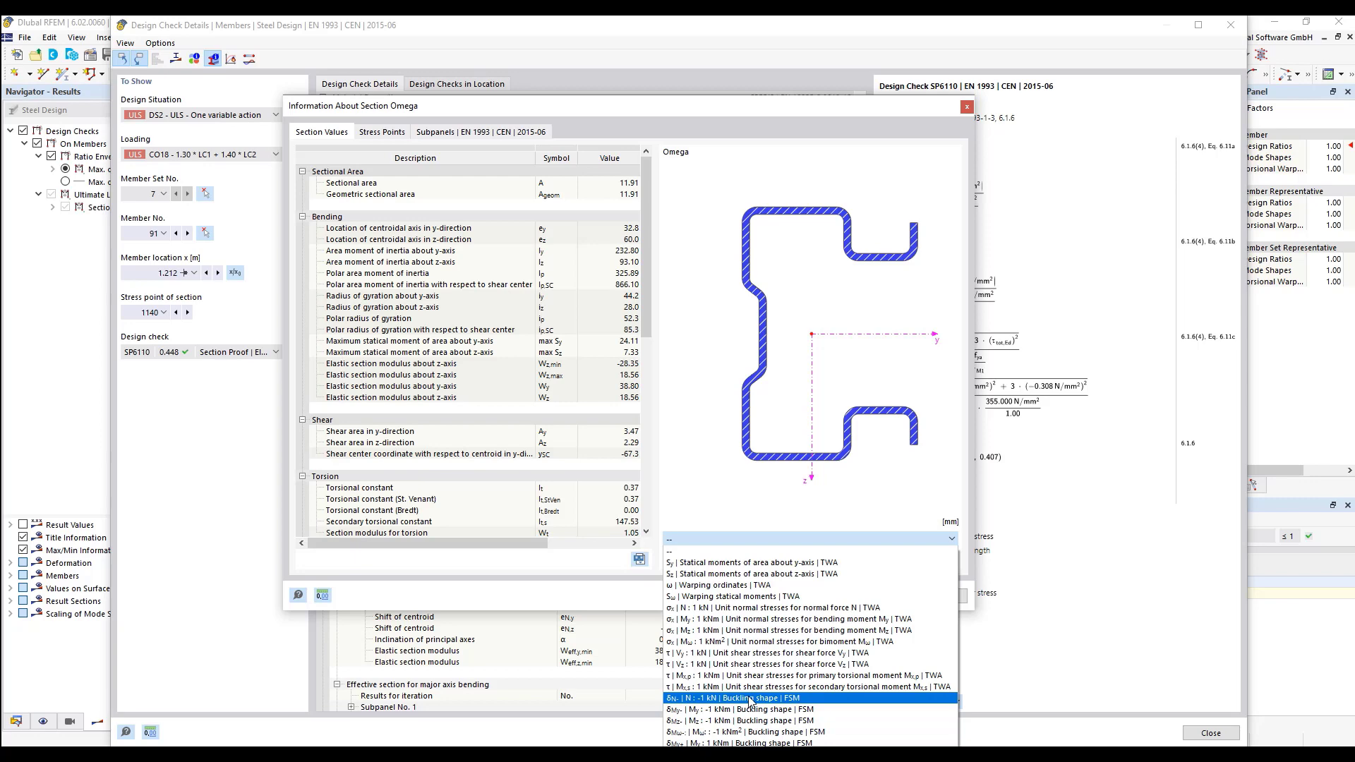
{"action": "left_click", "coordinate": [752, 699]}
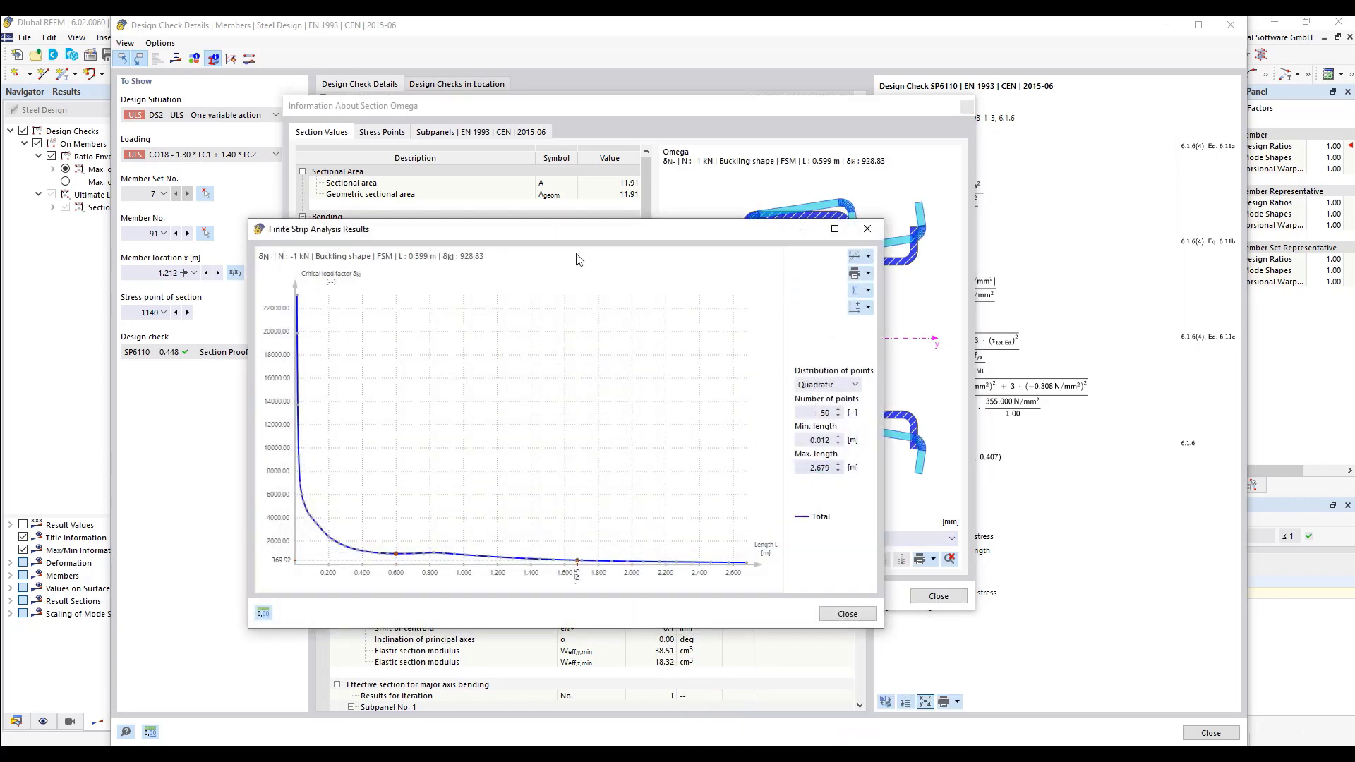
{"action": "left_click_drag", "start_coordinate": [584, 232], "coordinate": [402, 167]}
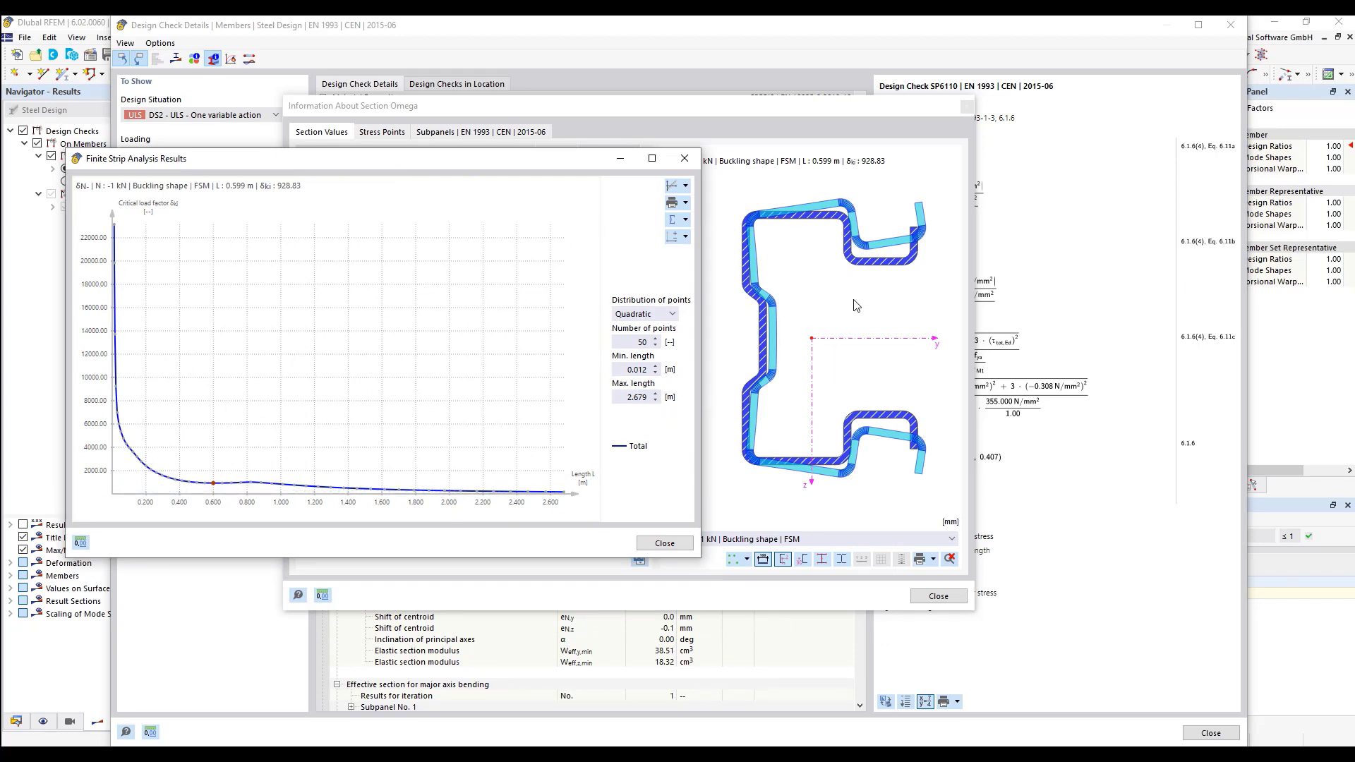
View the buckling shape at the curve's maximum length of 2.679 m, and close the finite strip results and section information
{"action": "left_click", "coordinate": [564, 494]}
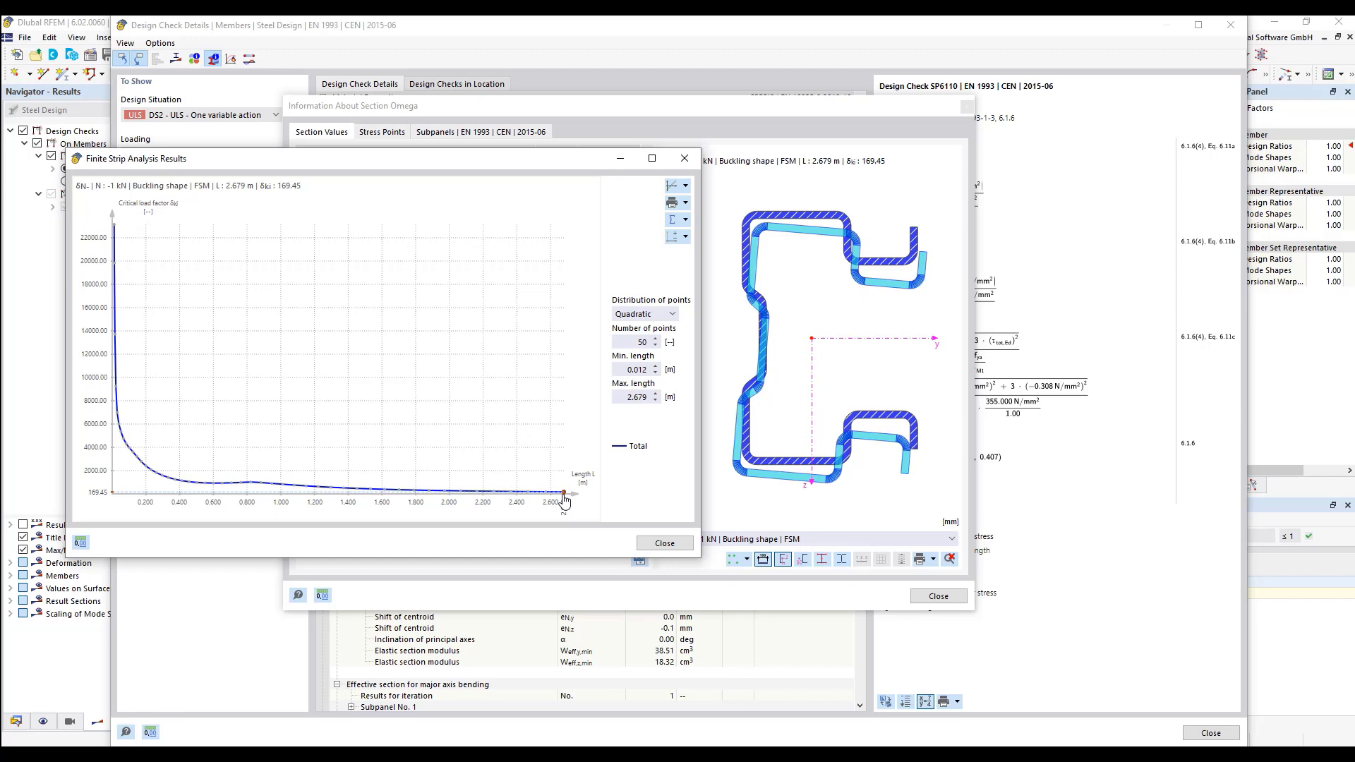
{"action": "left_click", "coordinate": [684, 158]}
{"action": "left_click", "coordinate": [967, 108]}
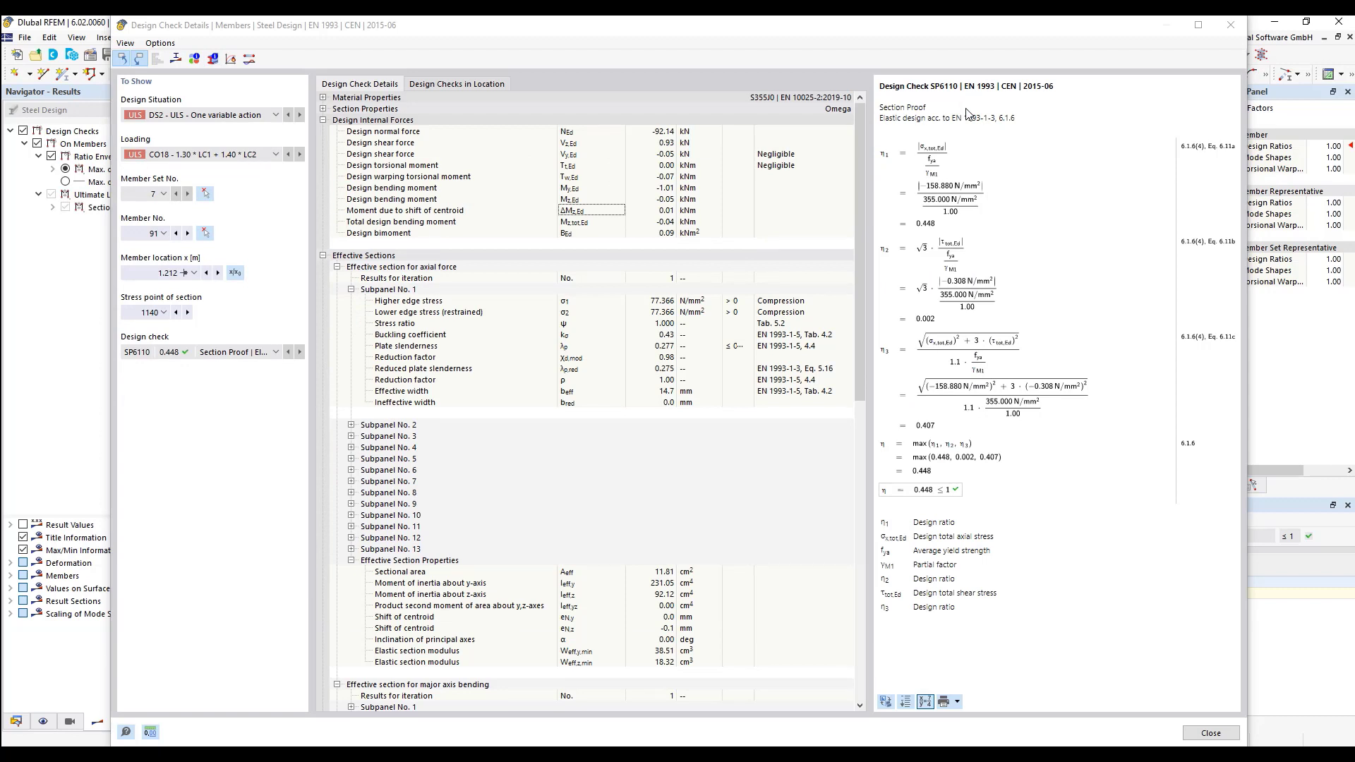
Open the result diagrams in section for the section proof and display the stresses on the gross section
{"action": "left_click", "coordinate": [177, 60]}
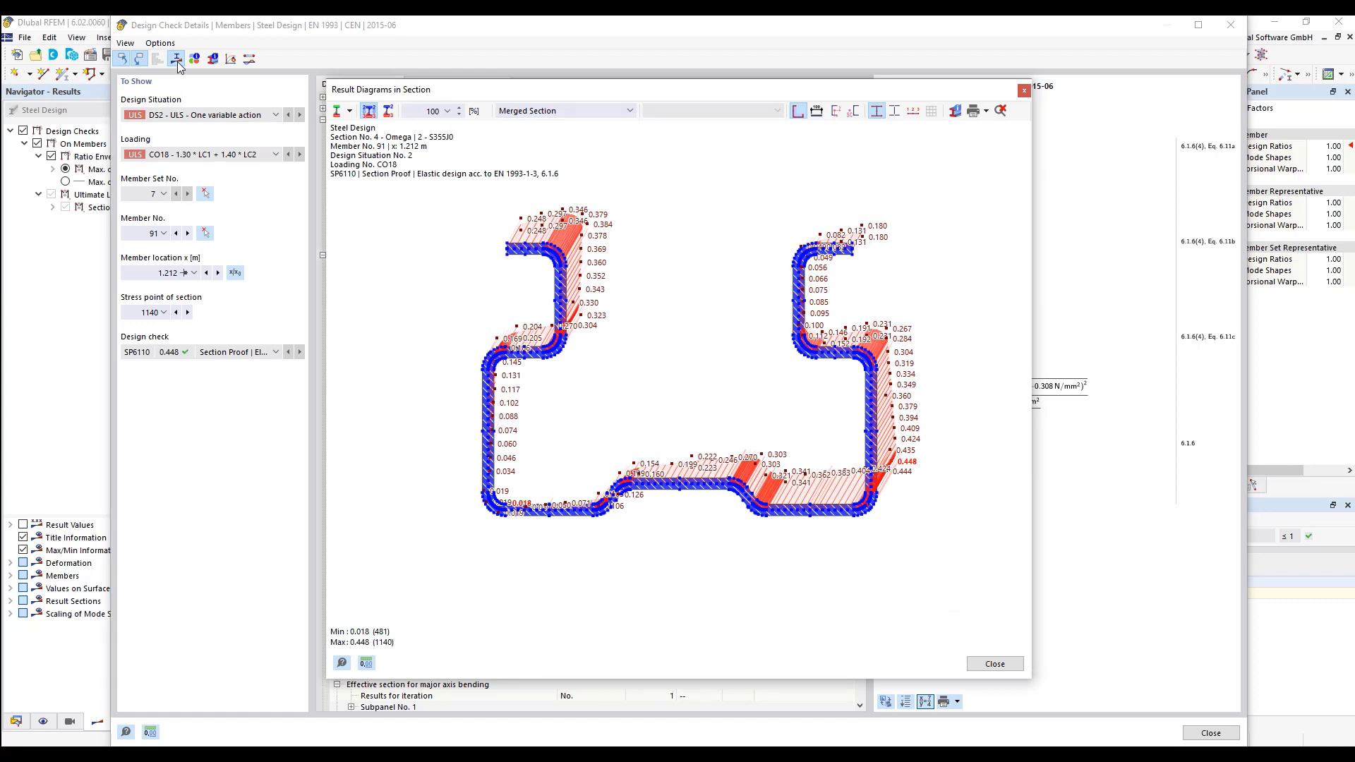
{"action": "left_click", "coordinate": [604, 111]}
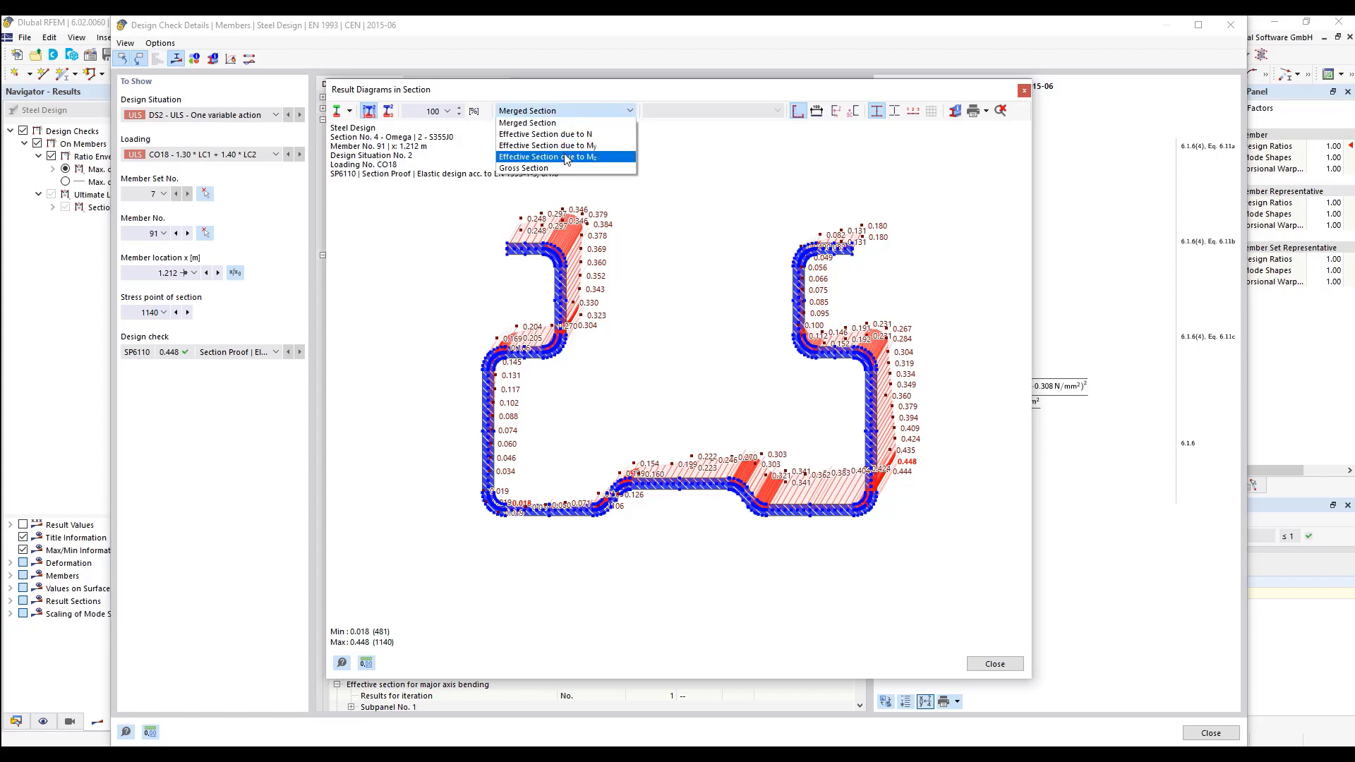
{"action": "left_click", "coordinate": [554, 168]}
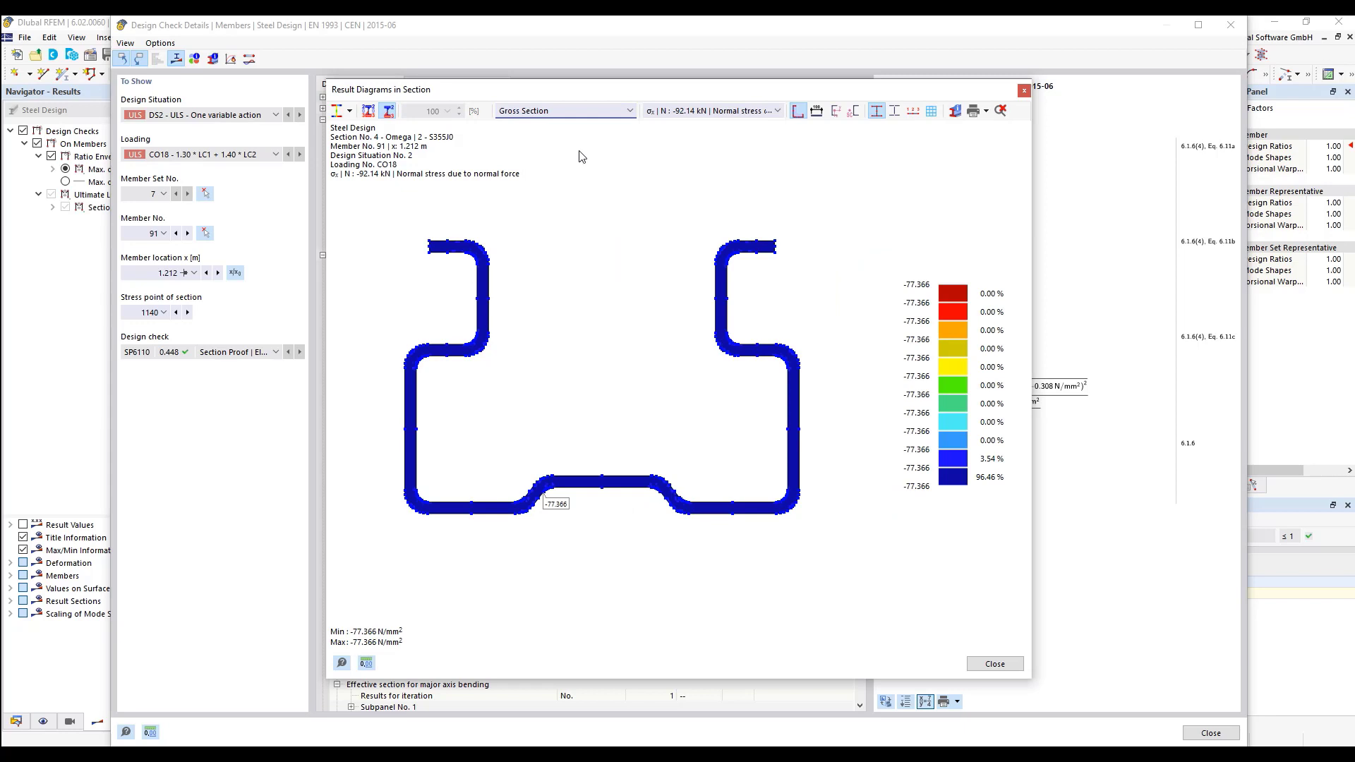
Display the effective section due to N in the result diagrams and examine the free end of one lip up close
{"action": "left_click", "coordinate": [632, 112]}
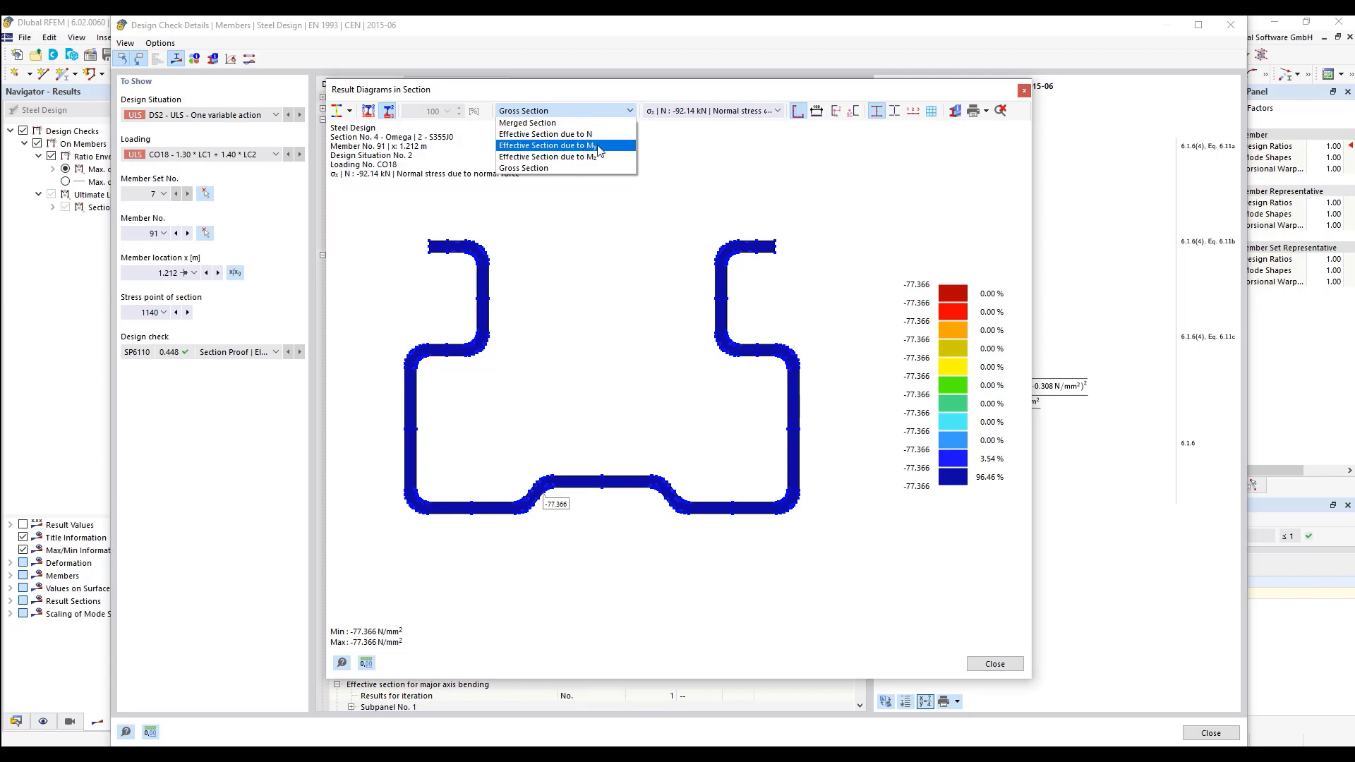
{"action": "key", "text": "Escape"}
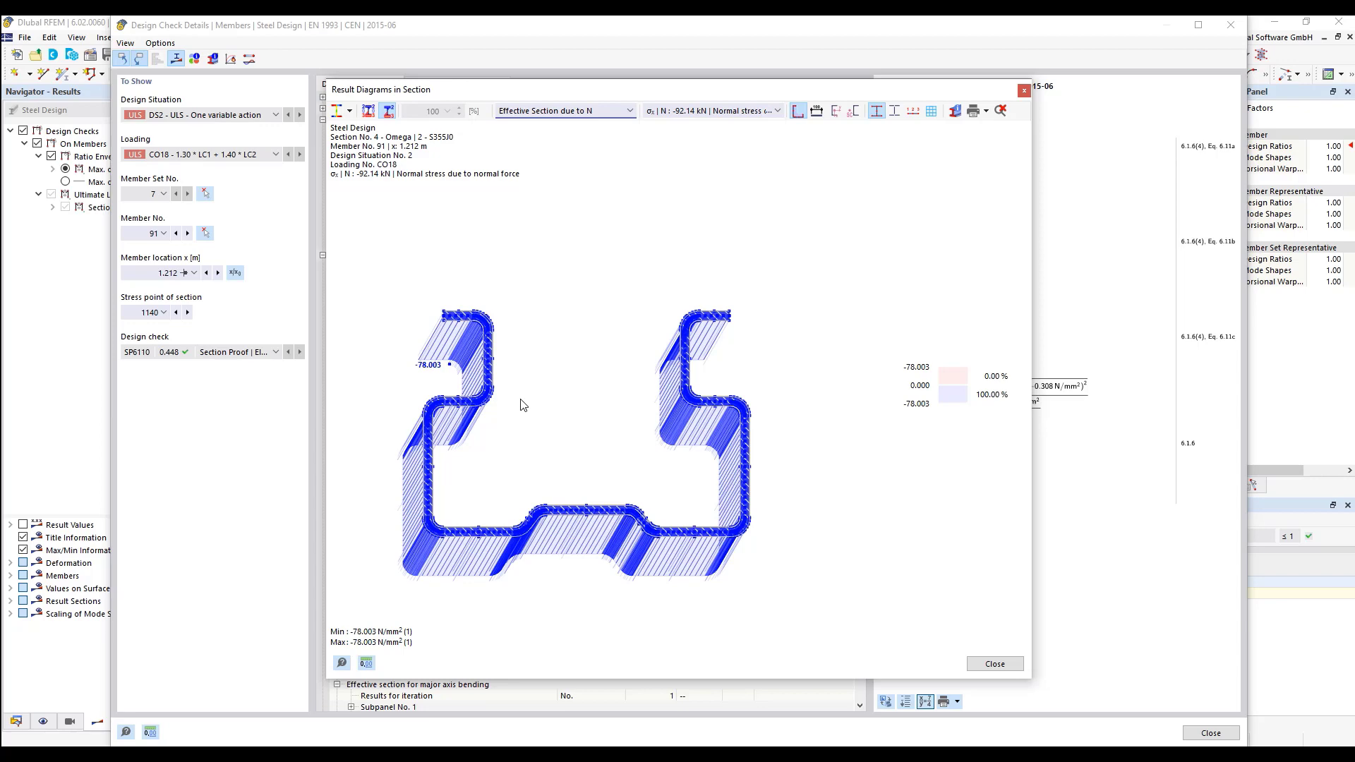
{"action": "scroll", "coordinate": [445, 321], "scroll_direction": "up", "scroll_amount": 4}
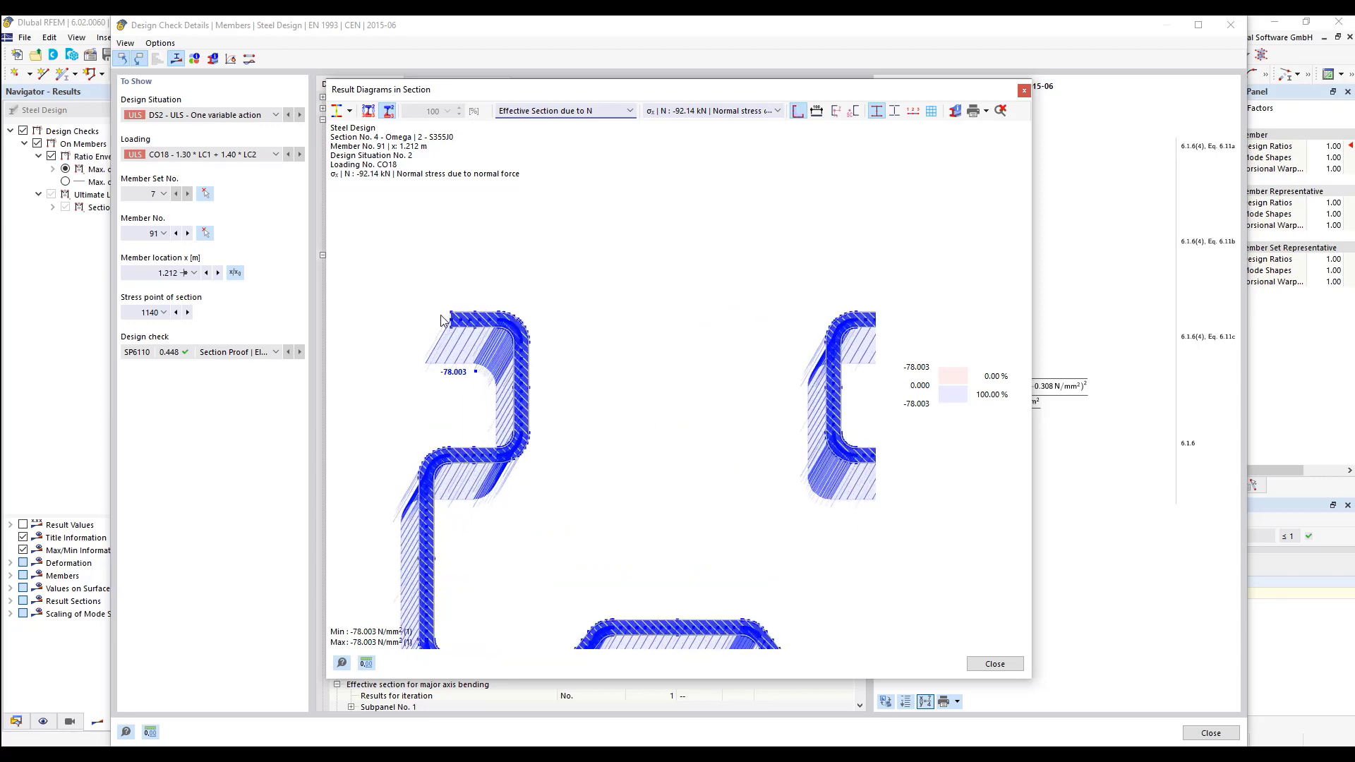
{"action": "scroll", "coordinate": [445, 321], "scroll_direction": "up", "scroll_amount": 6}
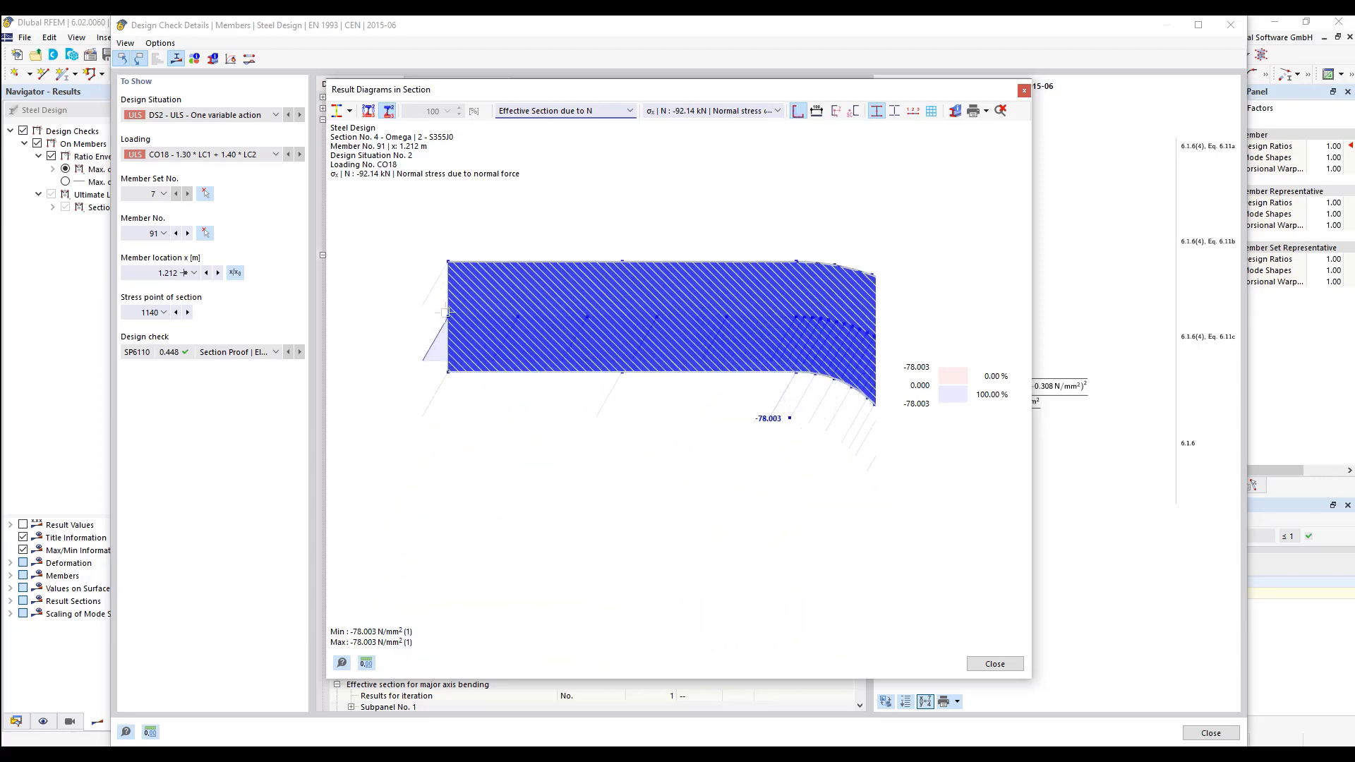
{"action": "scroll", "coordinate": [450, 253], "scroll_direction": "up", "scroll_amount": 2}
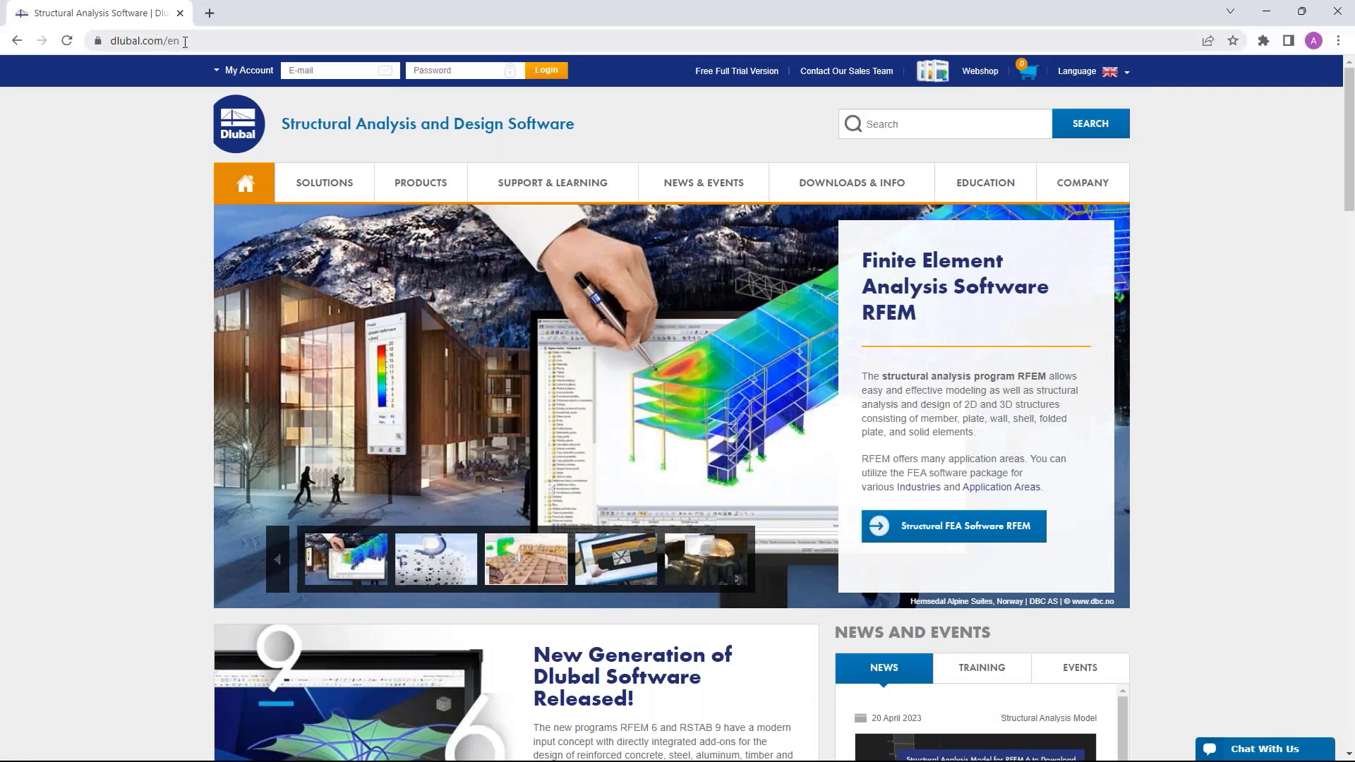
Browse the webinars on the Dlubal website and open the page "Modeling and Design of Cold-Formed Steel Sections According to EC 3 in RFEM 6"
{"action": "mouse_move", "coordinate": [714, 182]}
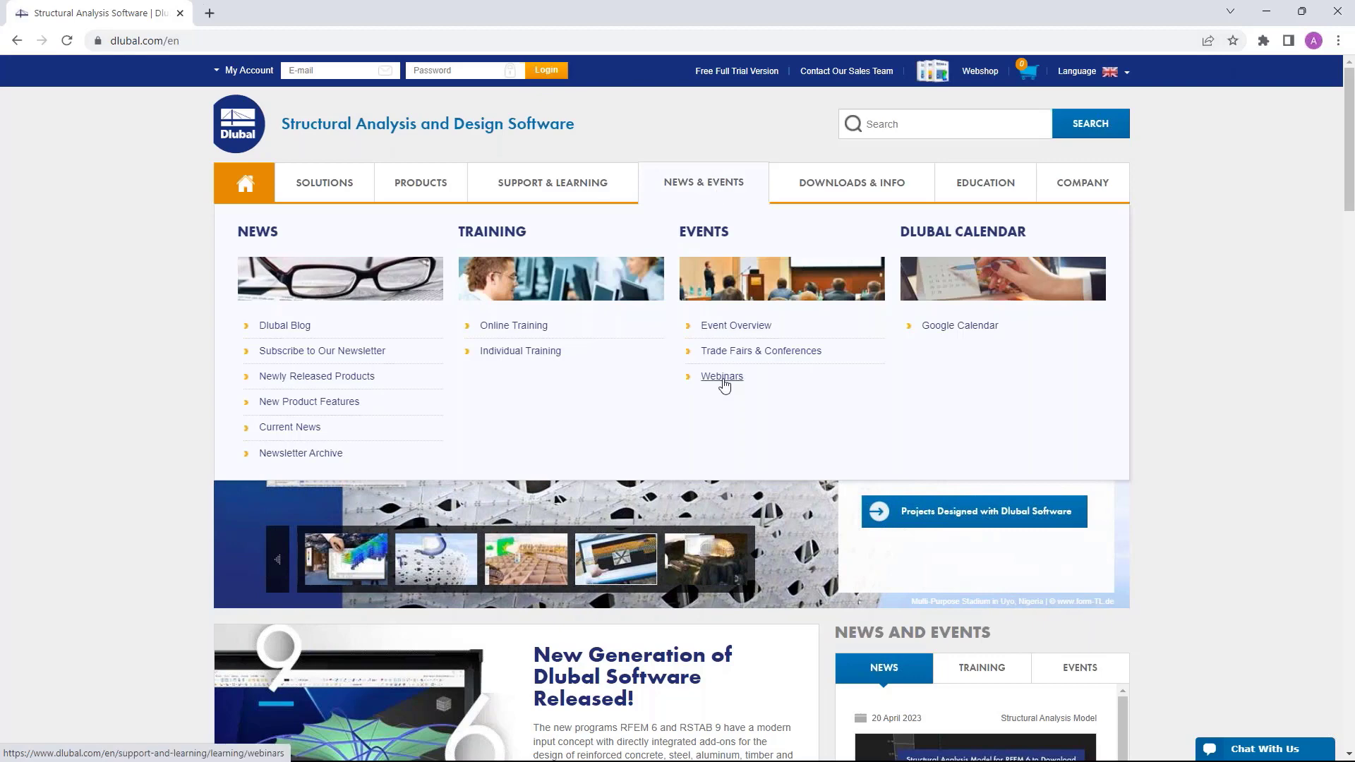
{"action": "left_click", "coordinate": [721, 376]}
{"action": "scroll", "coordinate": [725, 385], "scroll_direction": "down", "scroll_amount": 6}
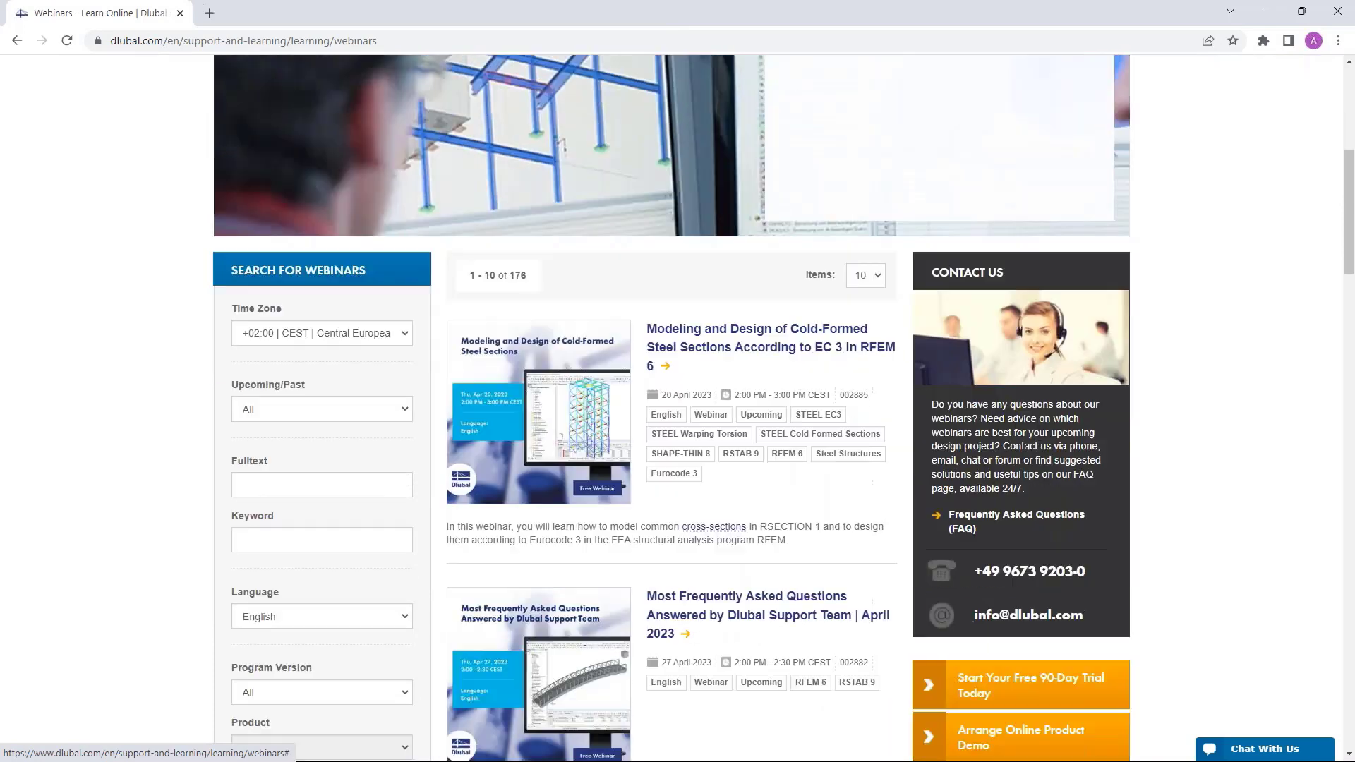
{"action": "scroll", "coordinate": [725, 384], "scroll_direction": "down", "scroll_amount": 3}
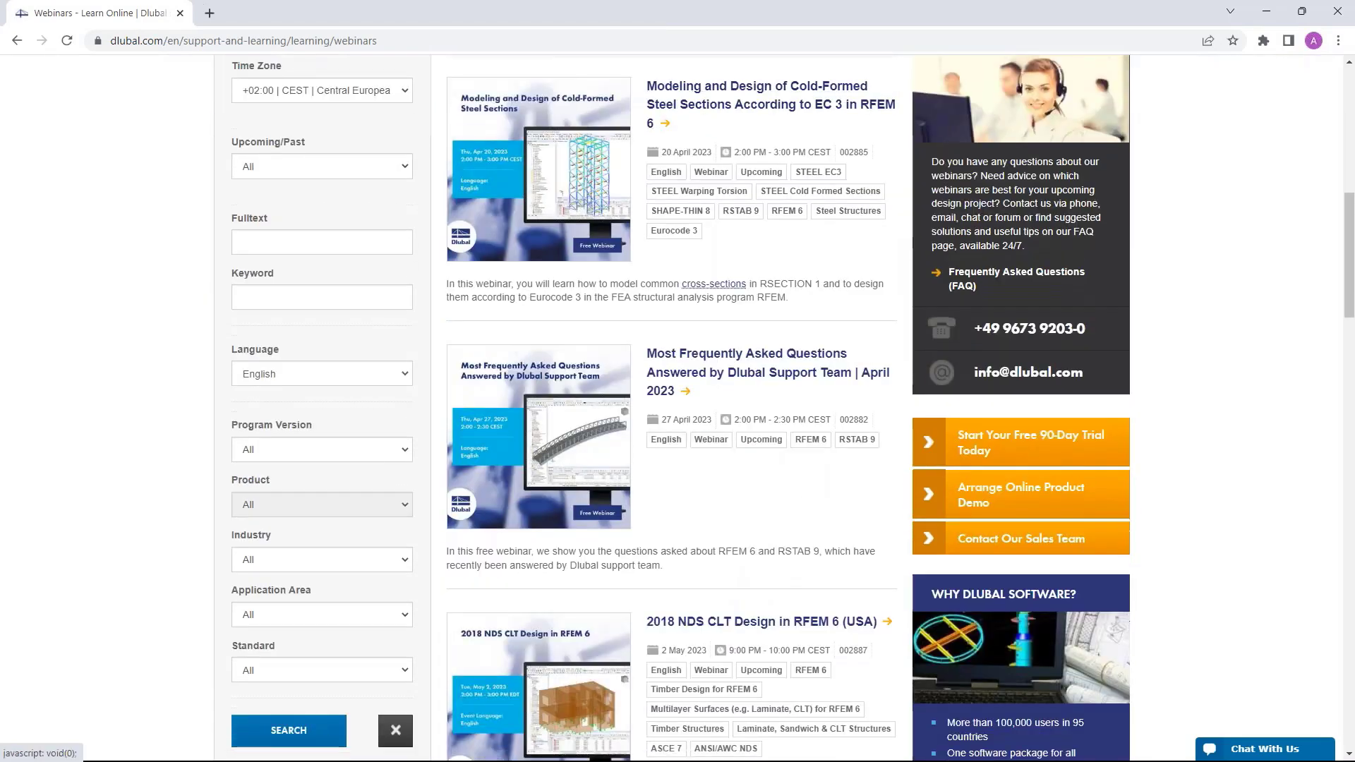
{"action": "scroll", "coordinate": [704, 218], "scroll_direction": "down", "scroll_amount": 2}
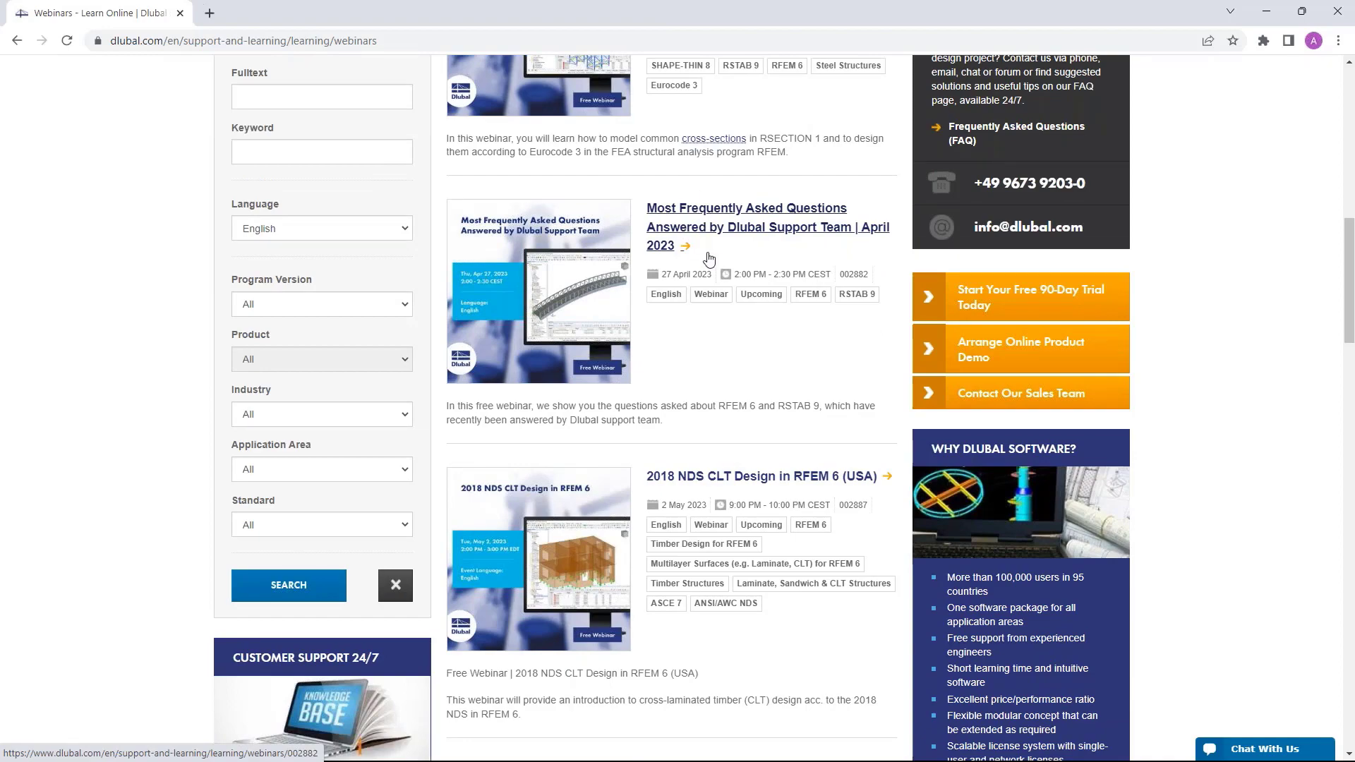
{"action": "scroll", "coordinate": [710, 281], "scroll_direction": "down", "scroll_amount": 7}
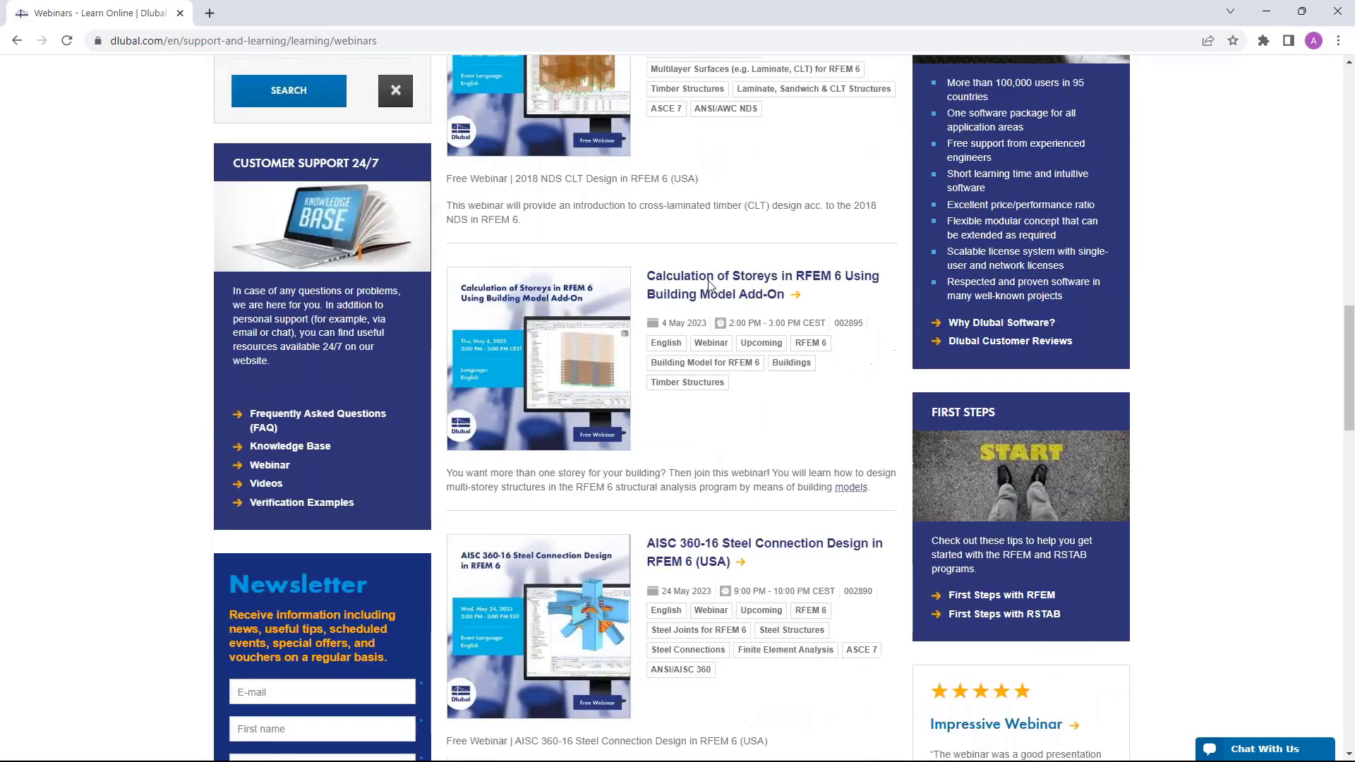
{"action": "scroll", "coordinate": [709, 283], "scroll_direction": "up", "scroll_amount": 10}
{"action": "left_click", "coordinate": [713, 255]}
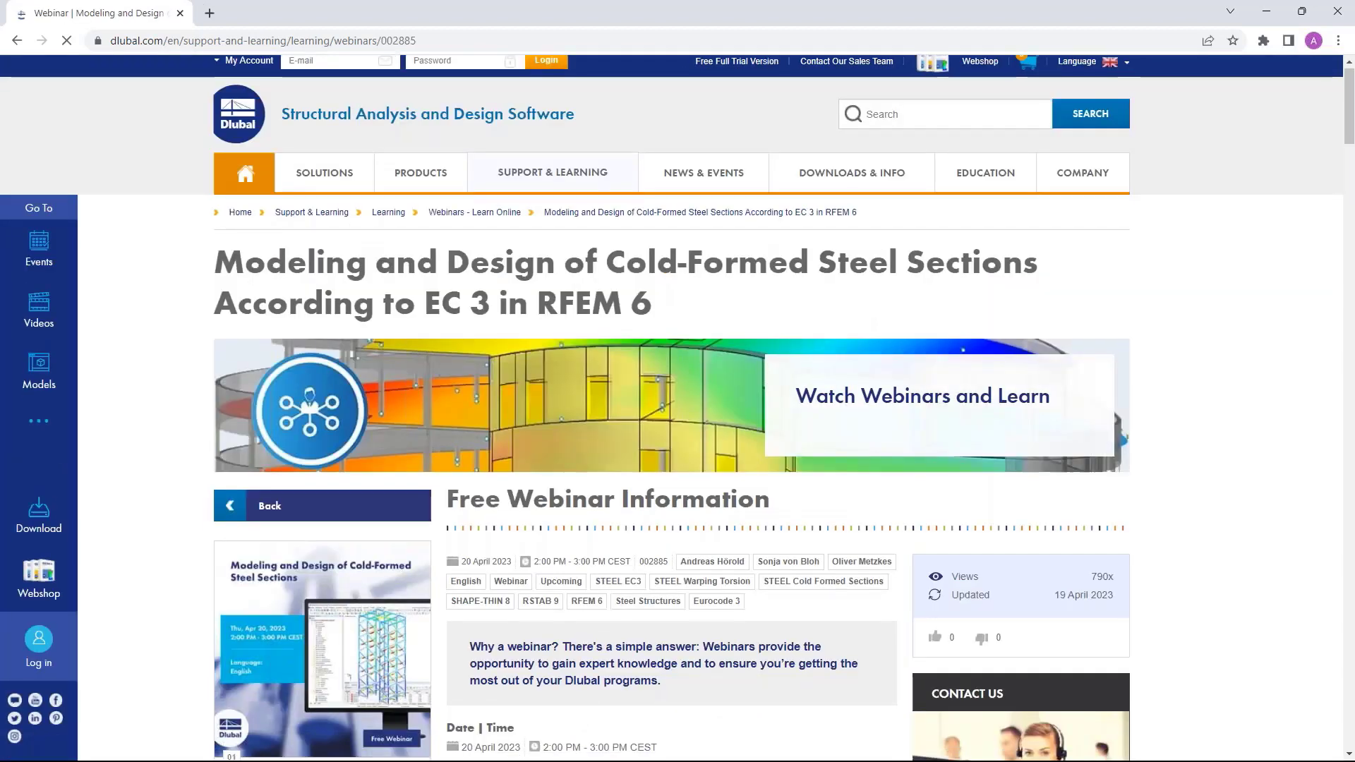
Review the webinar's content, time schedule and downloads, including the presentation slides and DXF file
{"action": "scroll", "coordinate": [712, 254], "scroll_direction": "down", "scroll_amount": 5}
{"action": "scroll", "coordinate": [606, 476], "scroll_direction": "down", "scroll_amount": 2}
{"action": "scroll", "coordinate": [606, 477], "scroll_direction": "up", "scroll_amount": 1}
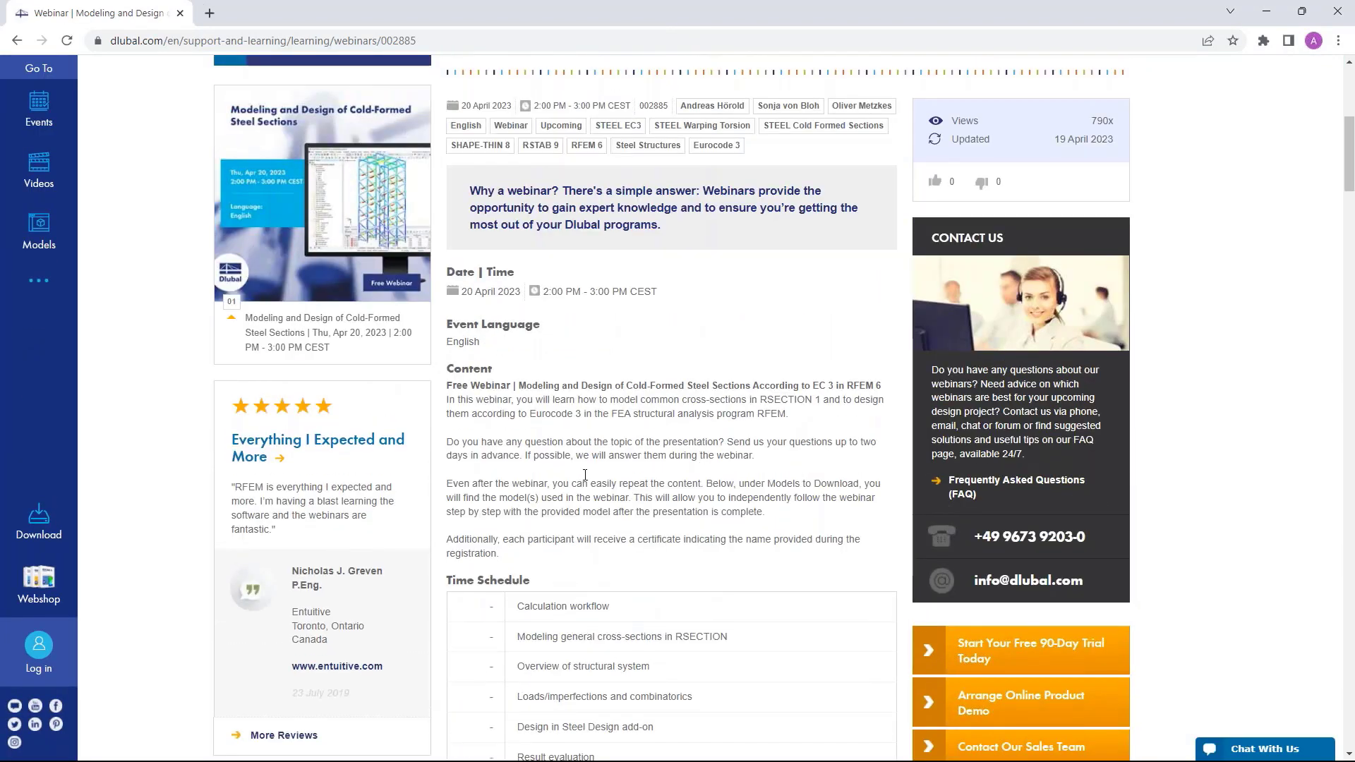
{"action": "scroll", "coordinate": [605, 475], "scroll_direction": "down", "scroll_amount": 10}
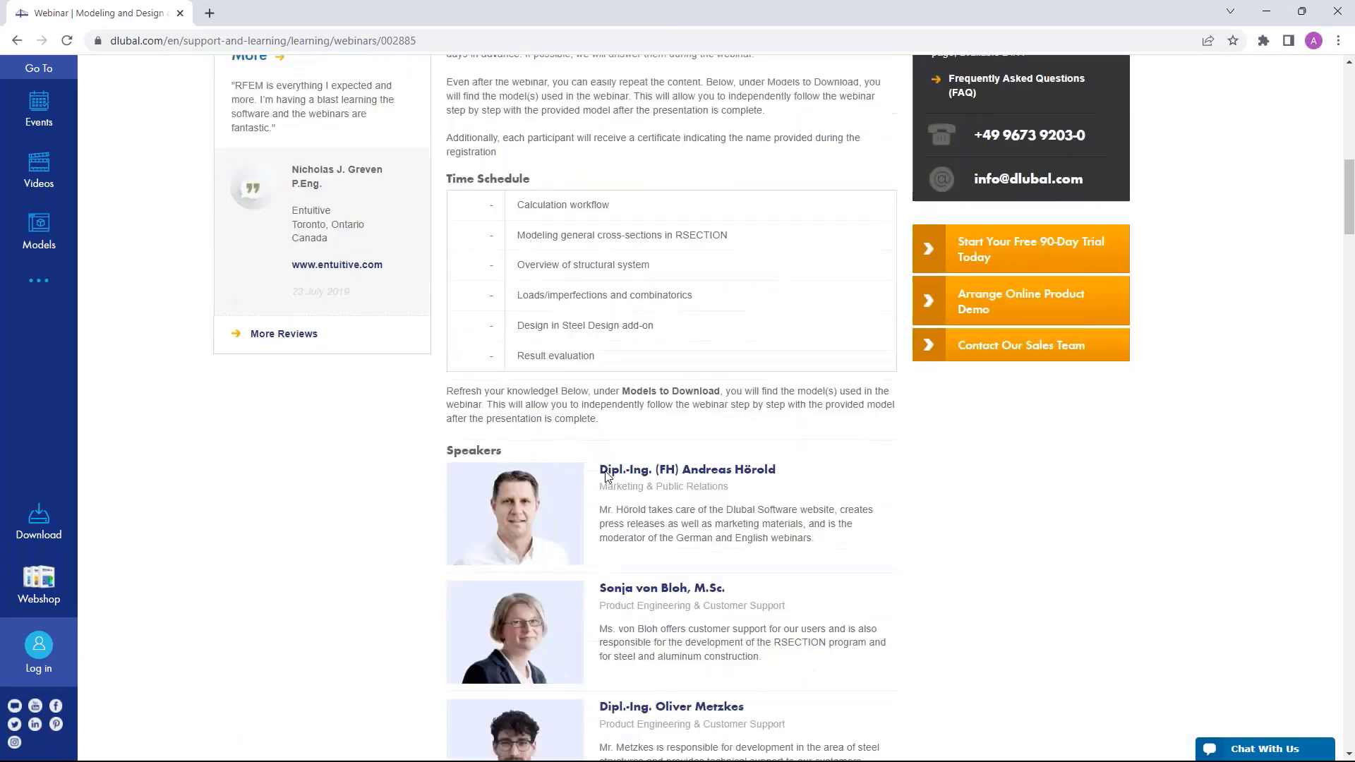
{"action": "scroll", "coordinate": [606, 470], "scroll_direction": "down", "scroll_amount": 1}
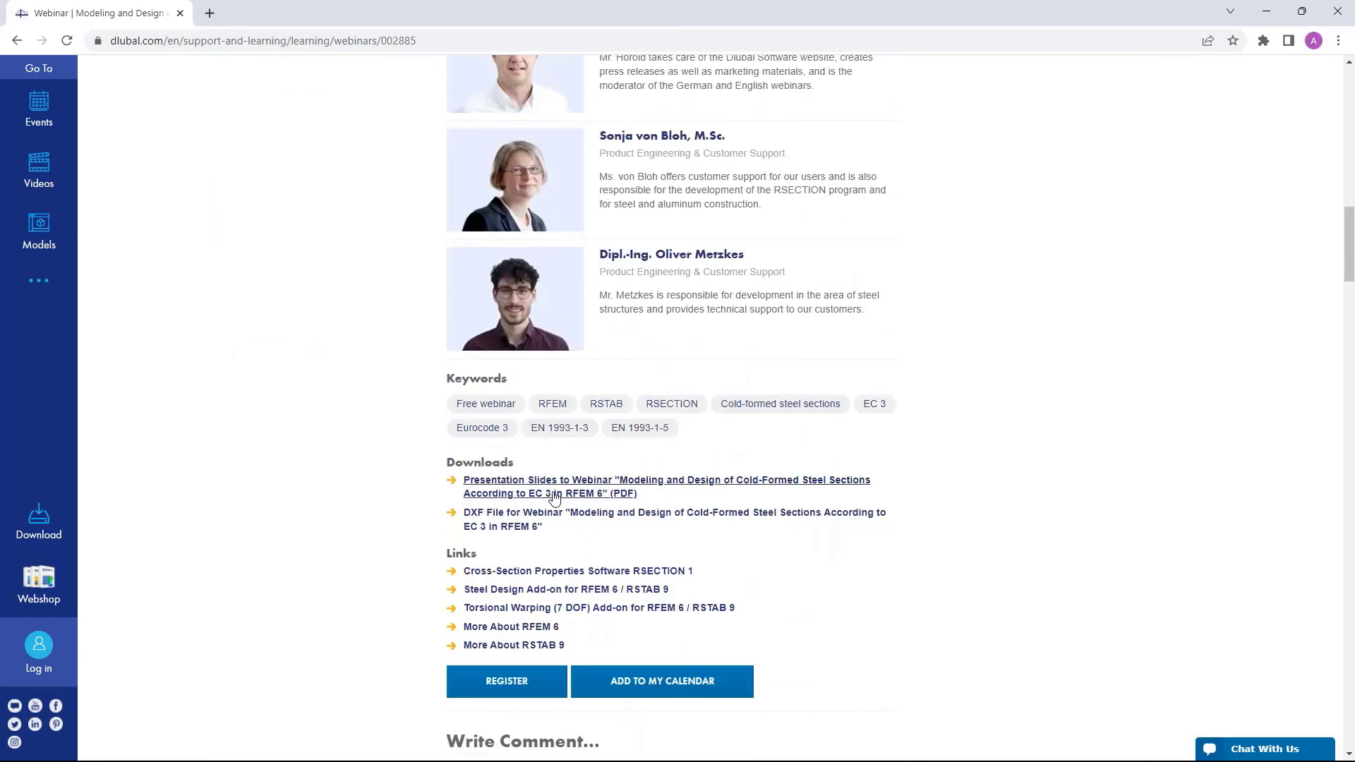
{"action": "scroll", "coordinate": [557, 489], "scroll_direction": "down", "scroll_amount": 3}
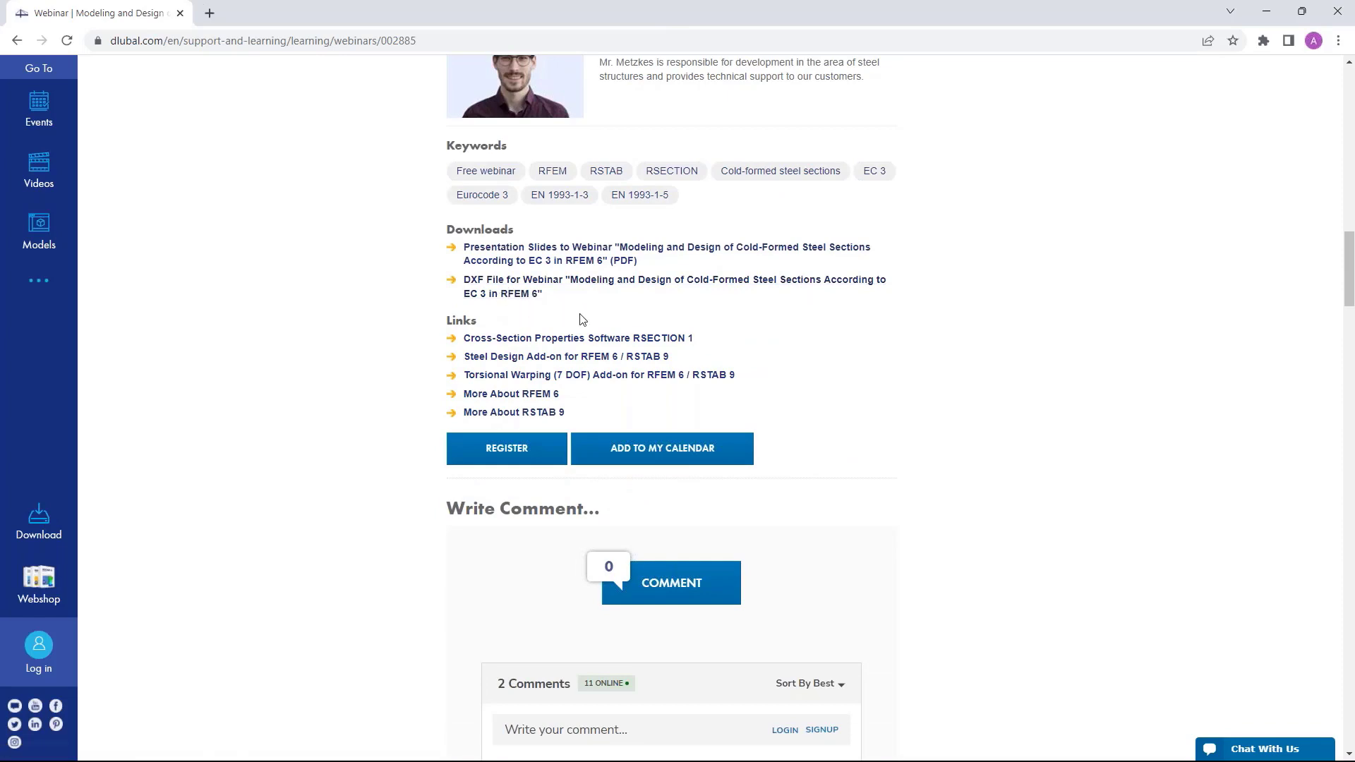
Find the Omega Section and Racking System models among the webinar page's models to download
{"action": "scroll", "coordinate": [583, 315], "scroll_direction": "down", "scroll_amount": 8}
{"action": "scroll", "coordinate": [580, 322], "scroll_direction": "down", "scroll_amount": 17}
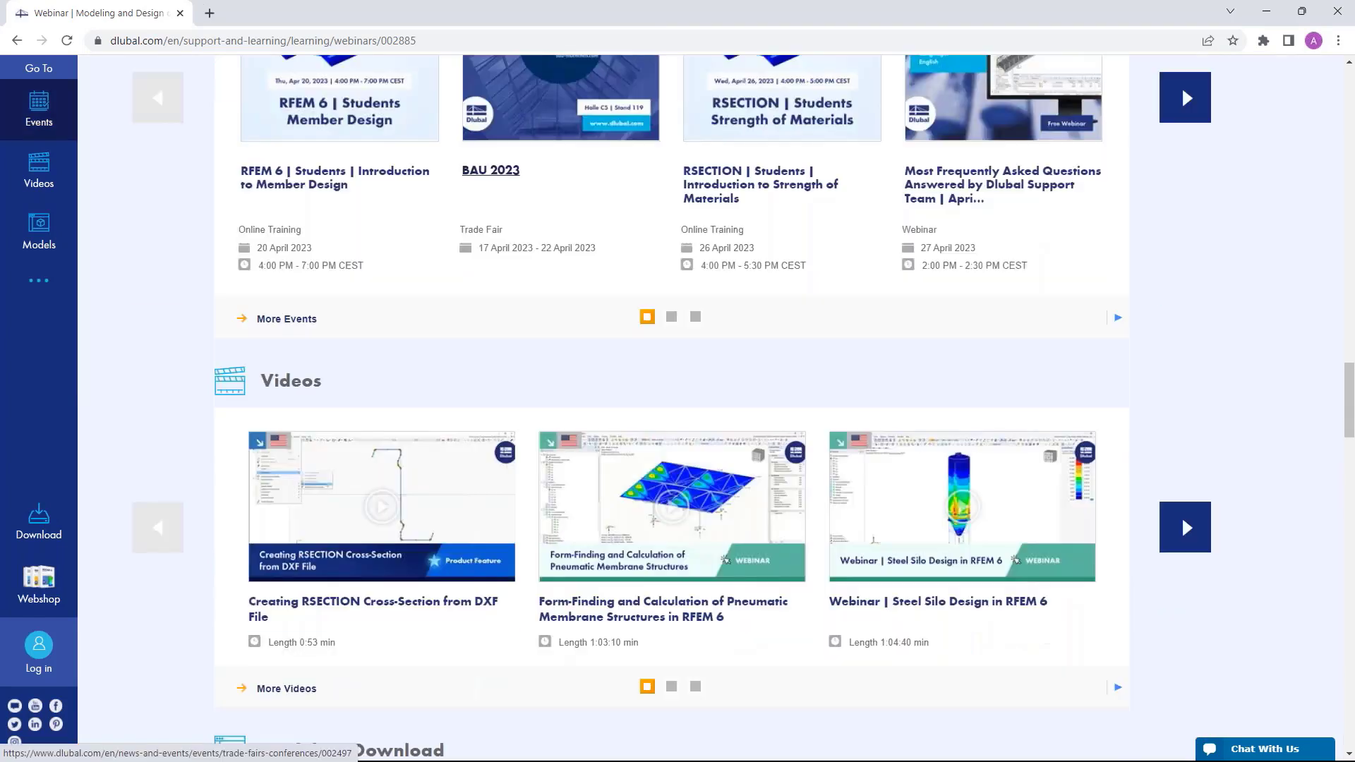
{"action": "scroll", "coordinate": [439, 233], "scroll_direction": "up", "scroll_amount": 2}
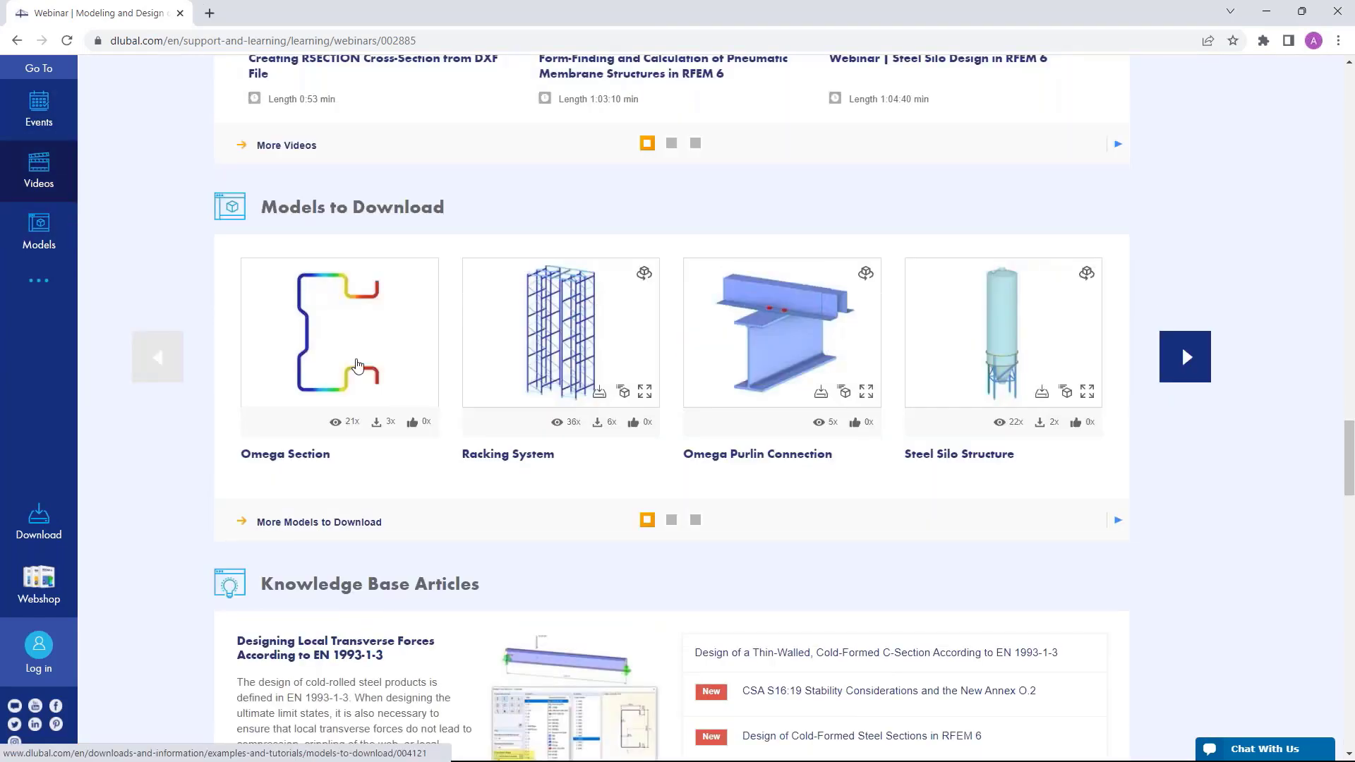